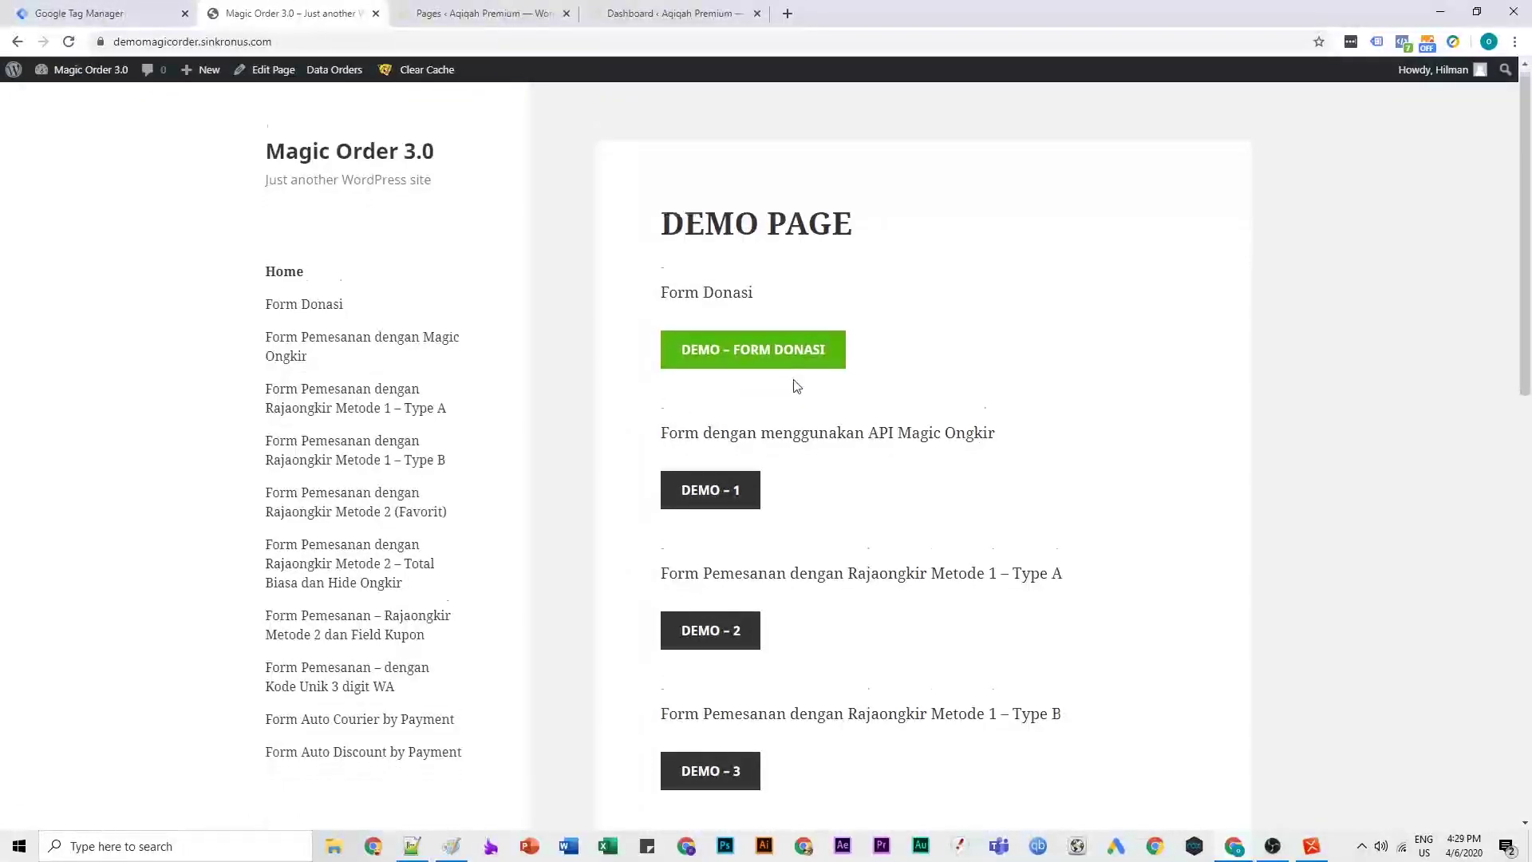
Step: Review the XMind Google Tag Manager mind map plan, then return to the browser
scroll(794, 394, down, 12)
scroll(797, 386, up, 10)
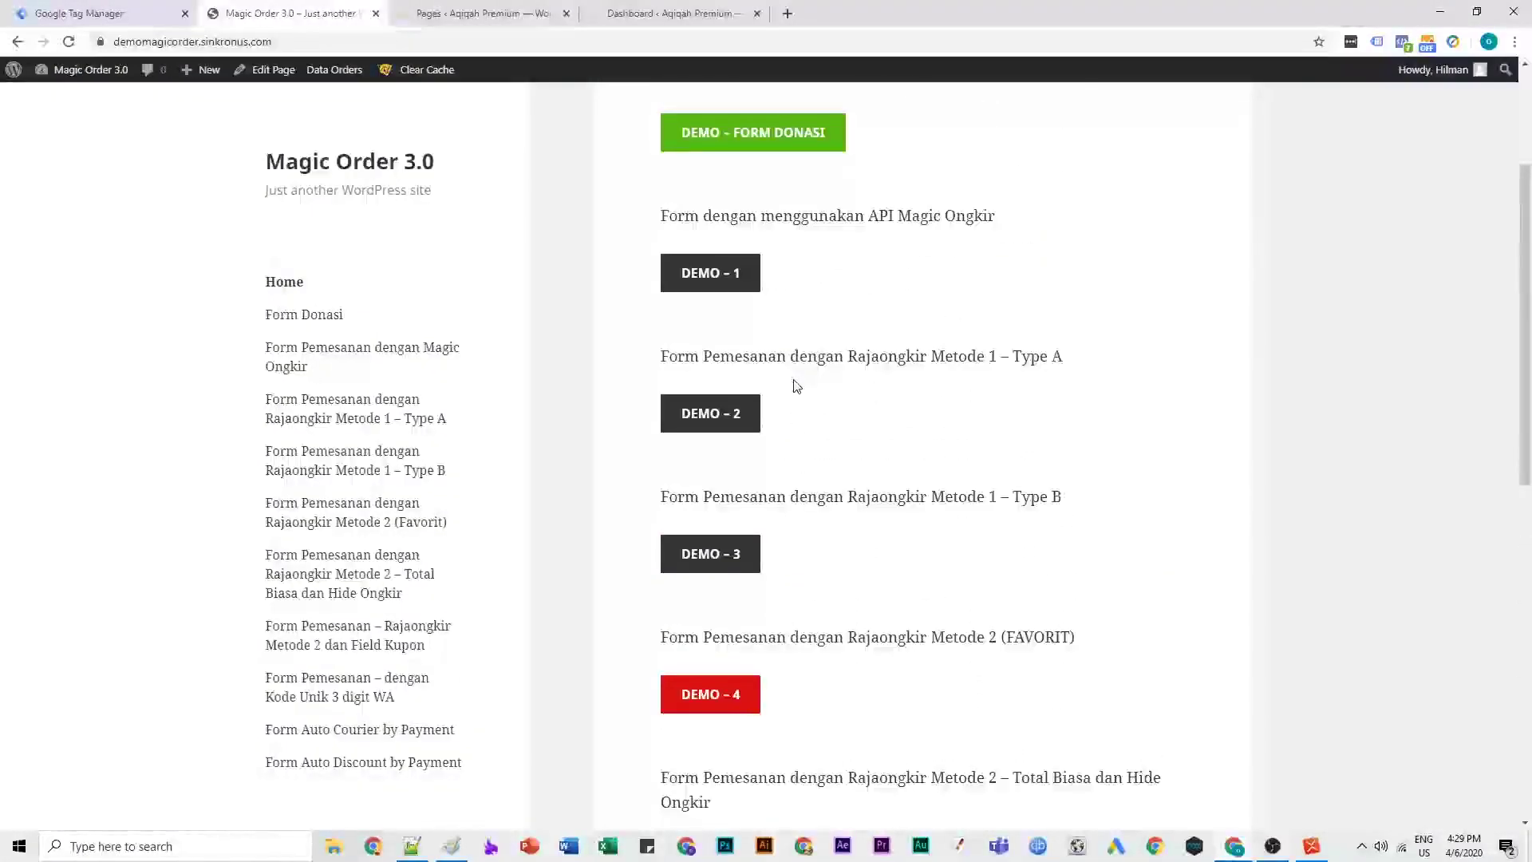
scroll(796, 386, up, 2)
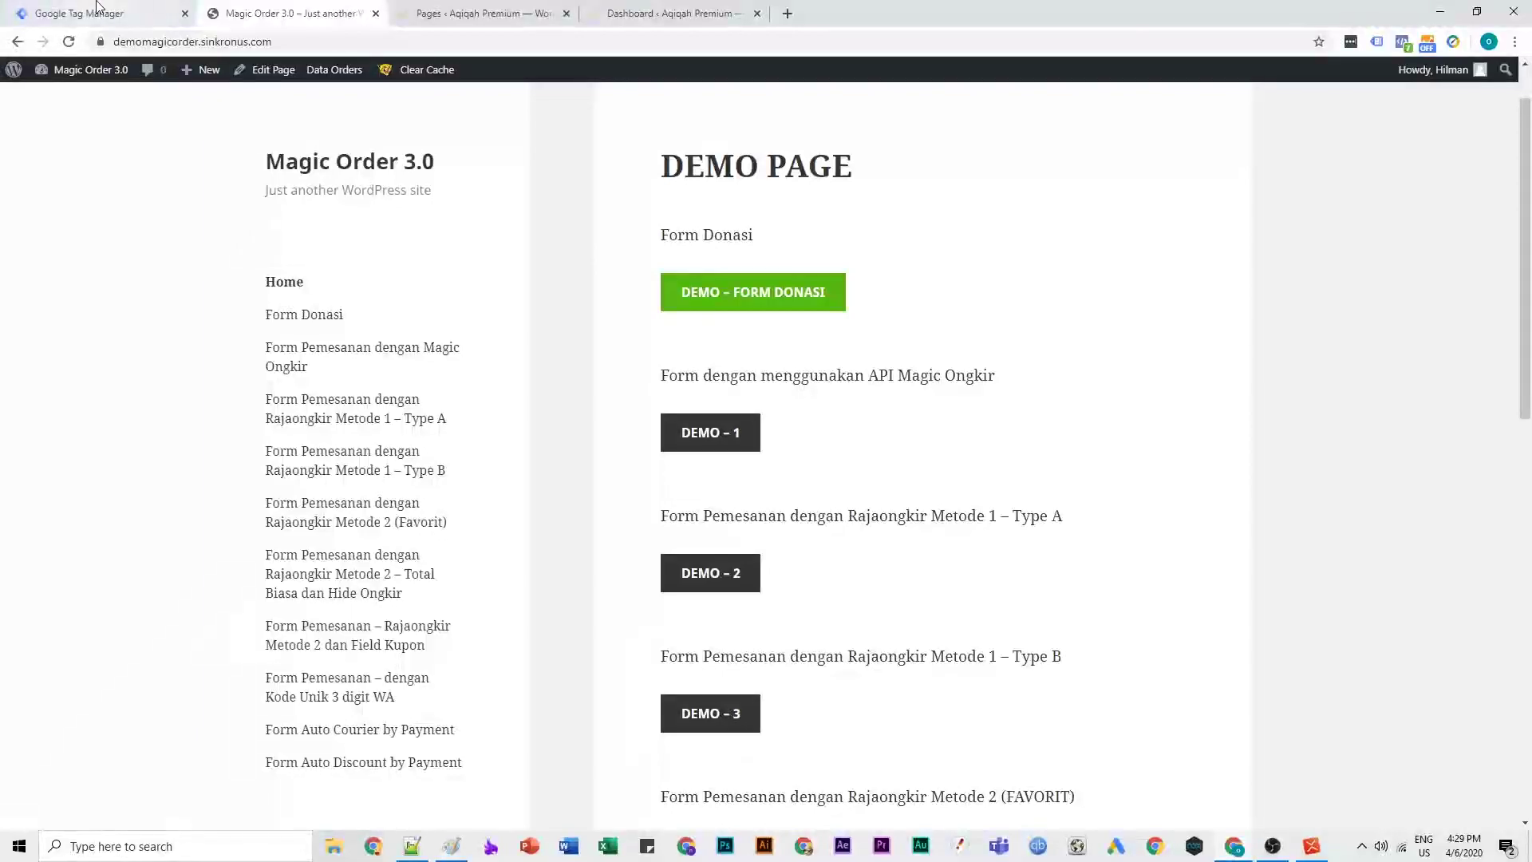
key(alt+Tab)
key(alt+Tab)
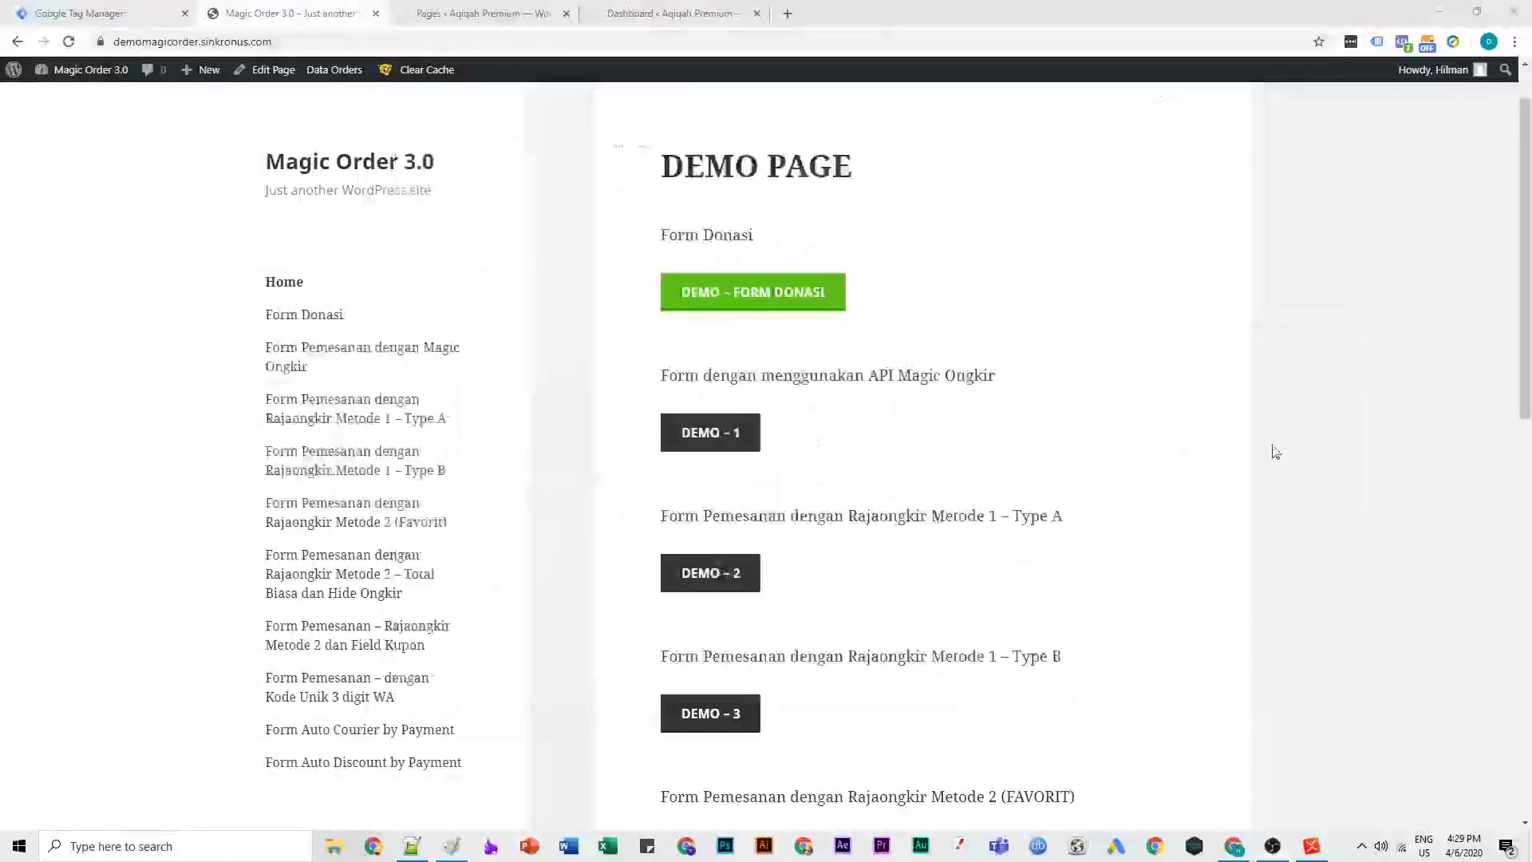
click(1312, 845)
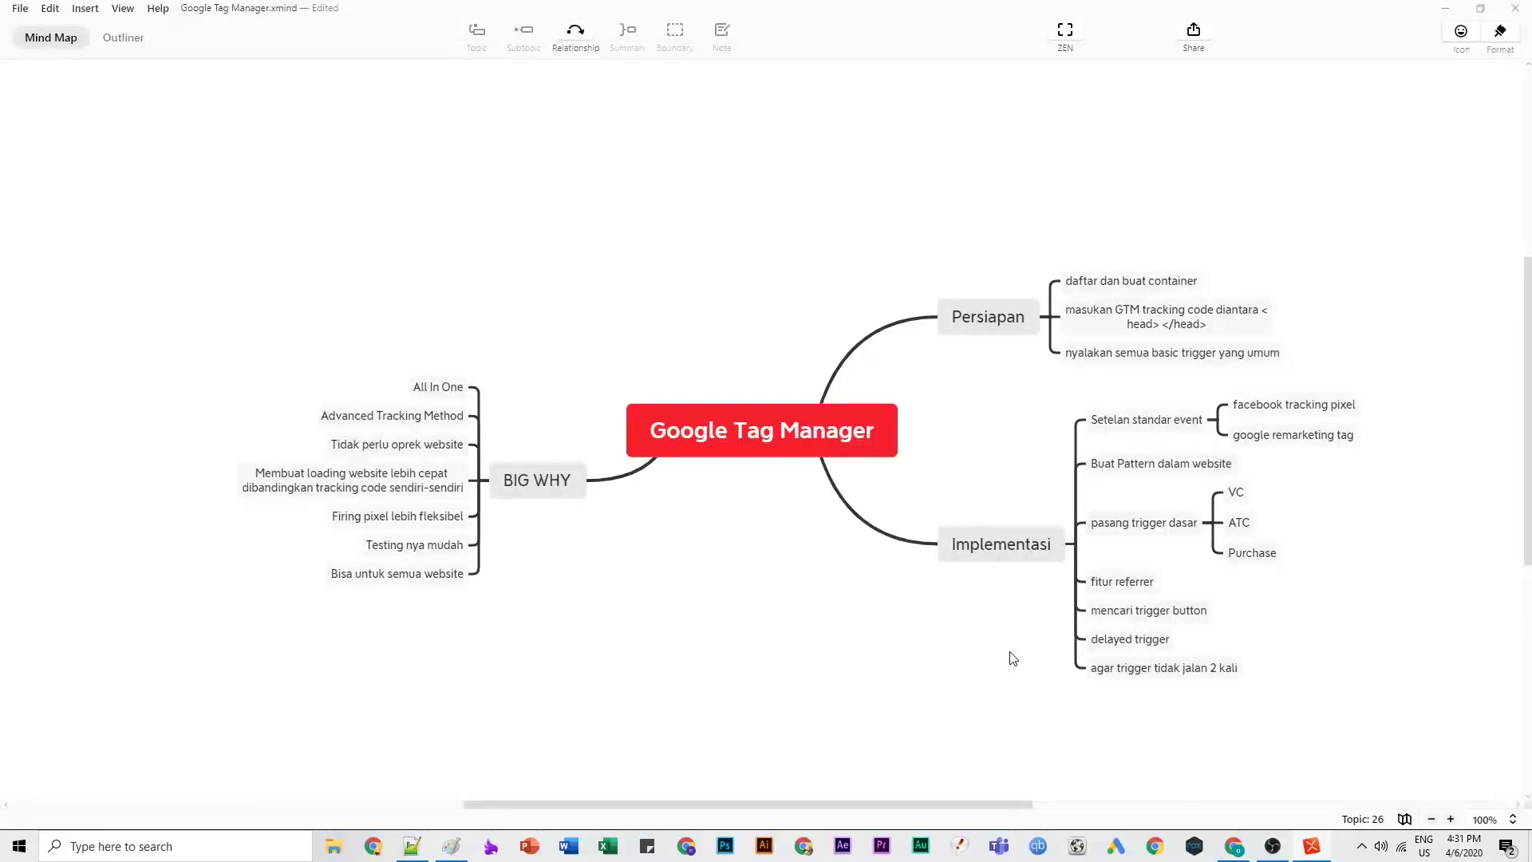
key(alt+Tab)
Step: Go to the container's Variables page and scroll through the built-in variables list without changes
click(79, 13)
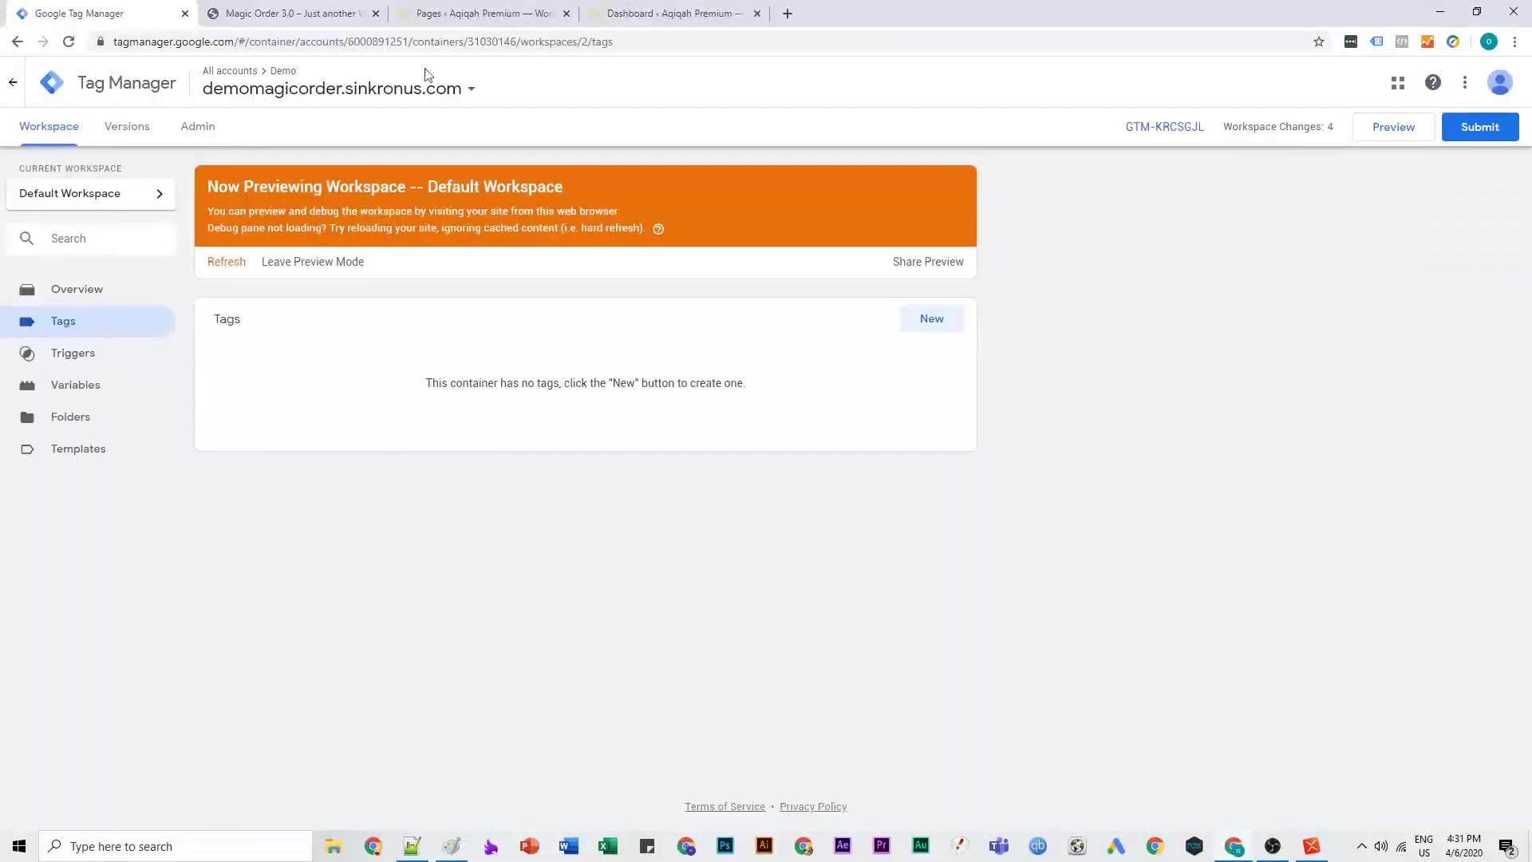
click(126, 354)
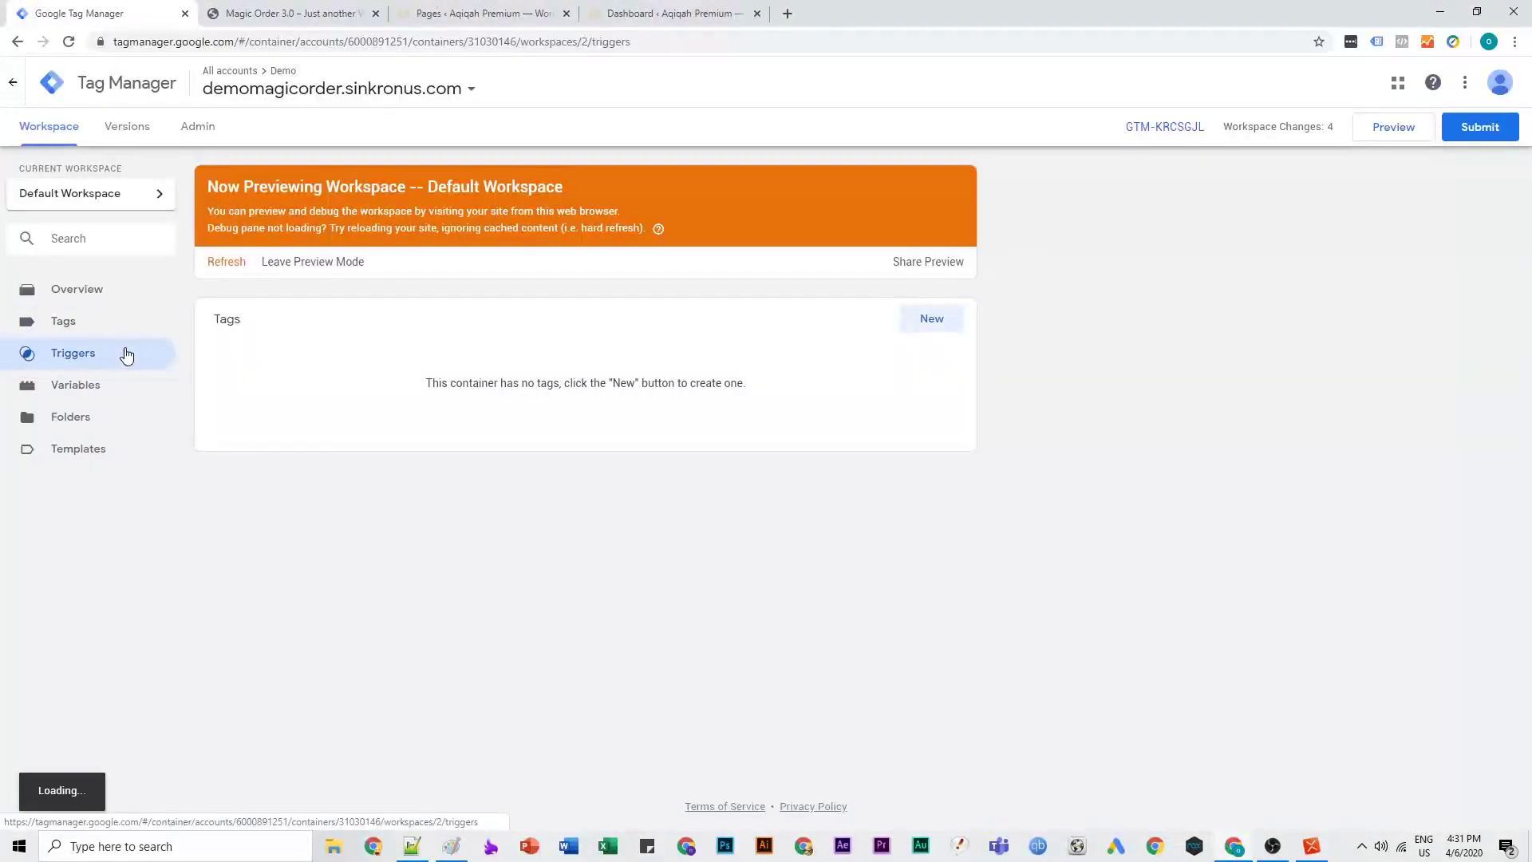
click(100, 385)
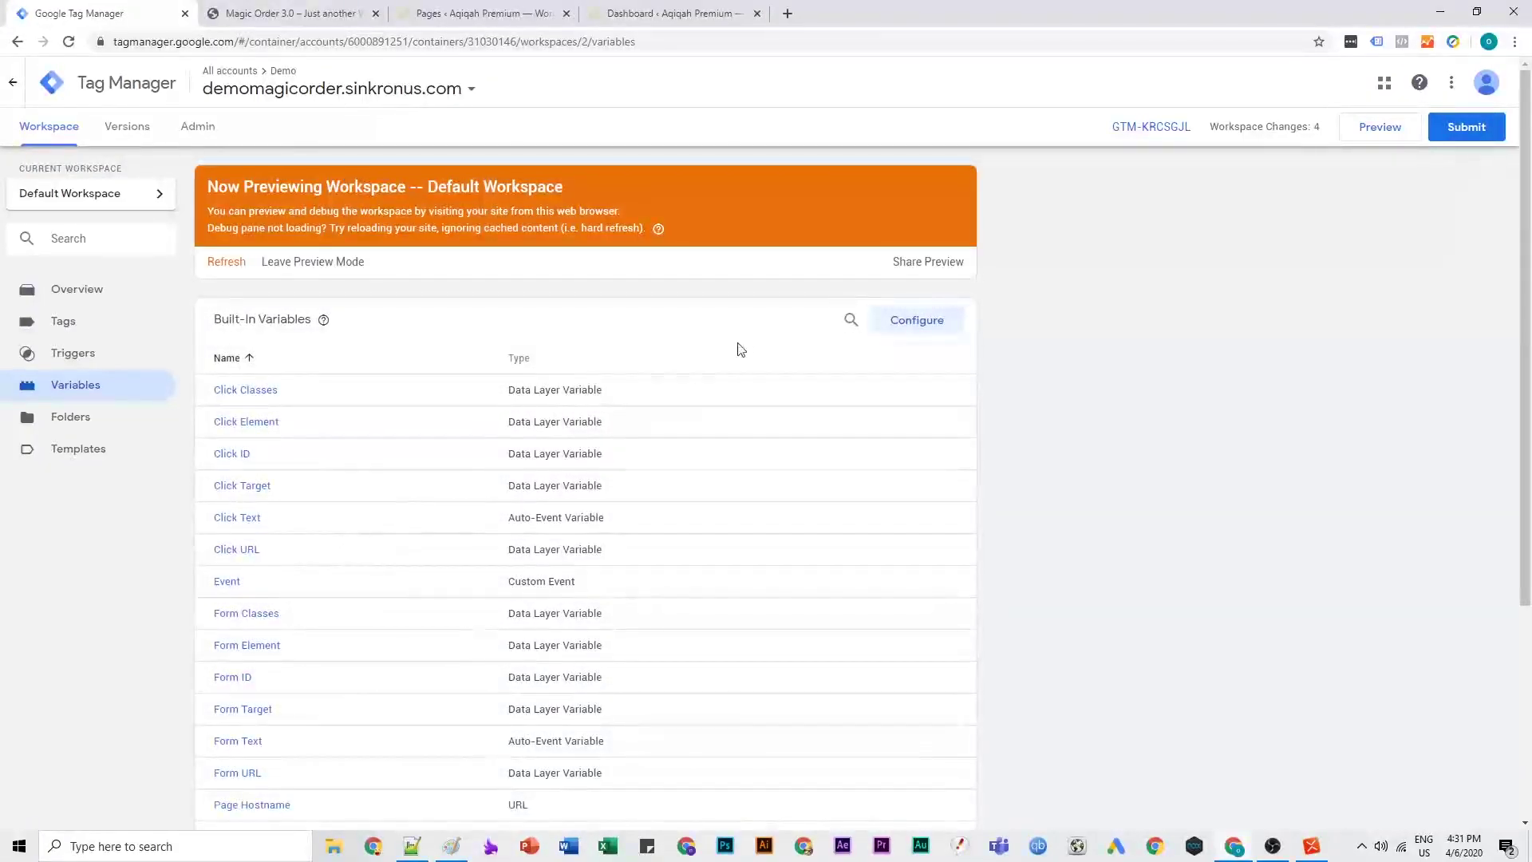
click(919, 319)
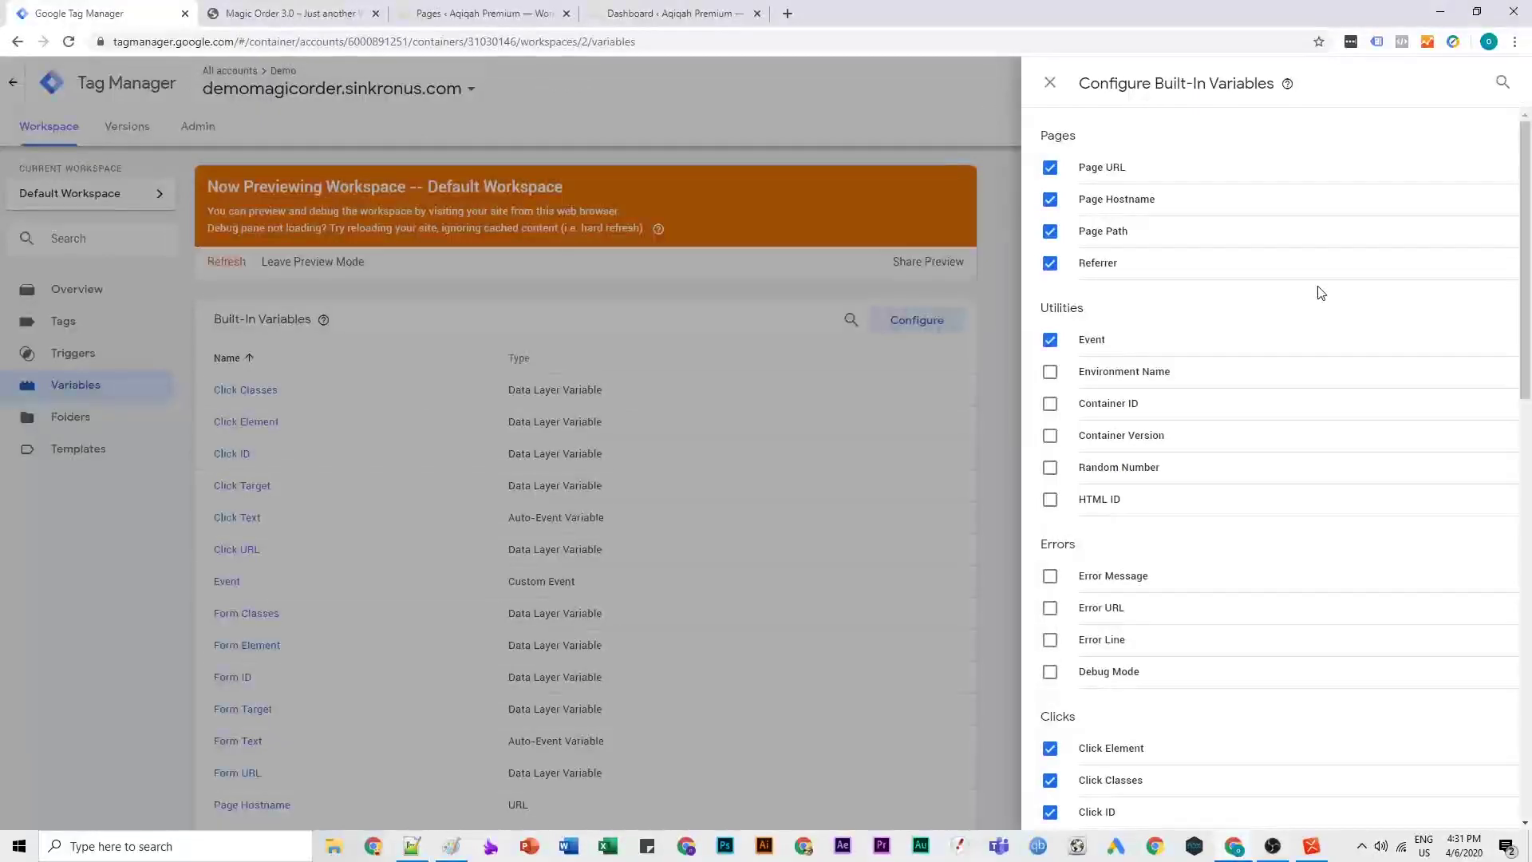
scroll(1321, 293, down, 3)
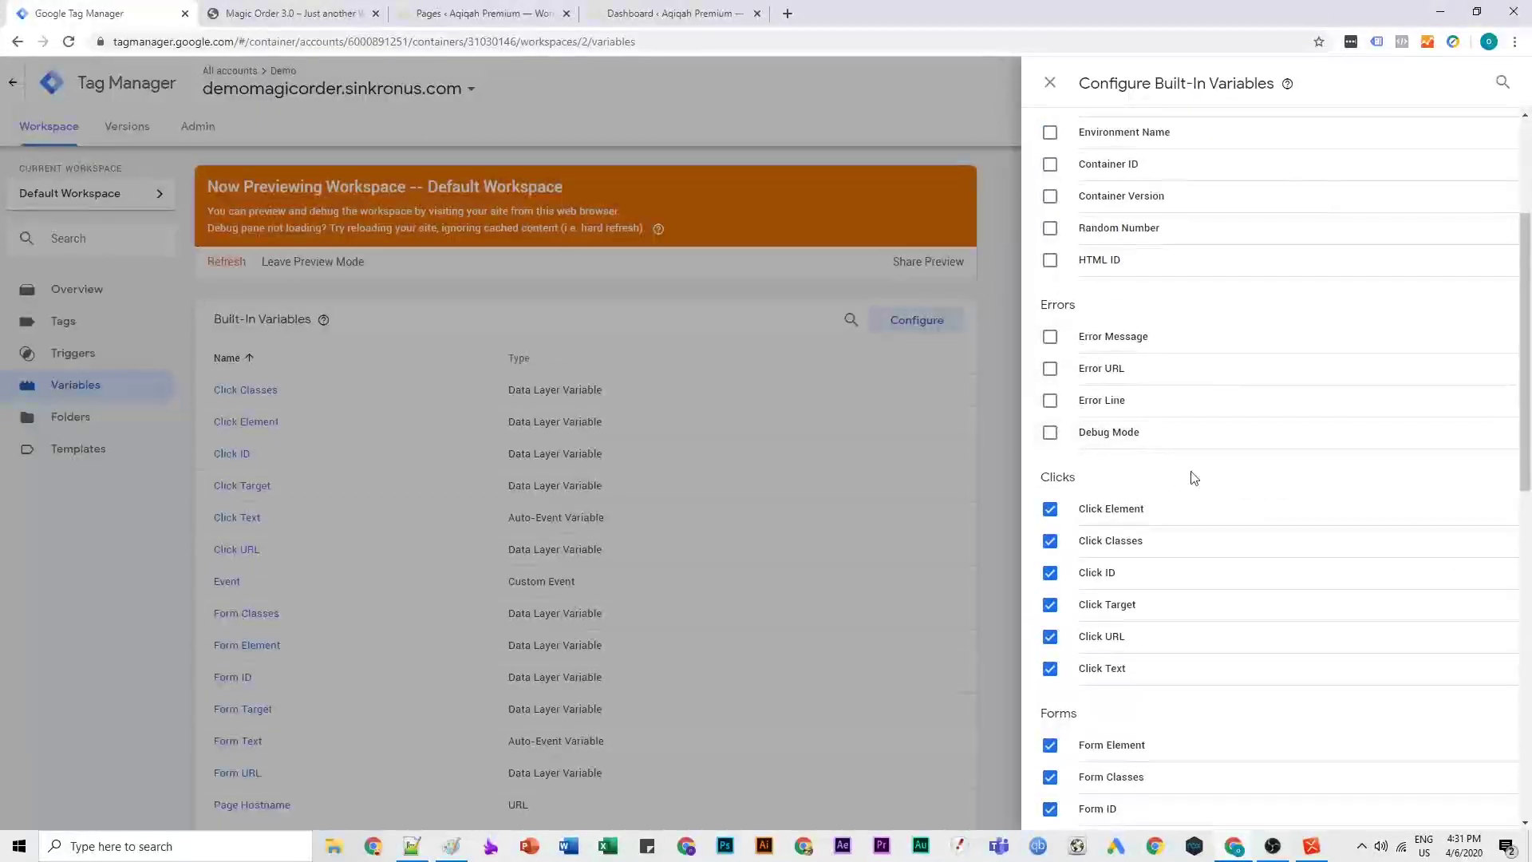
scroll(1206, 643, down, 3)
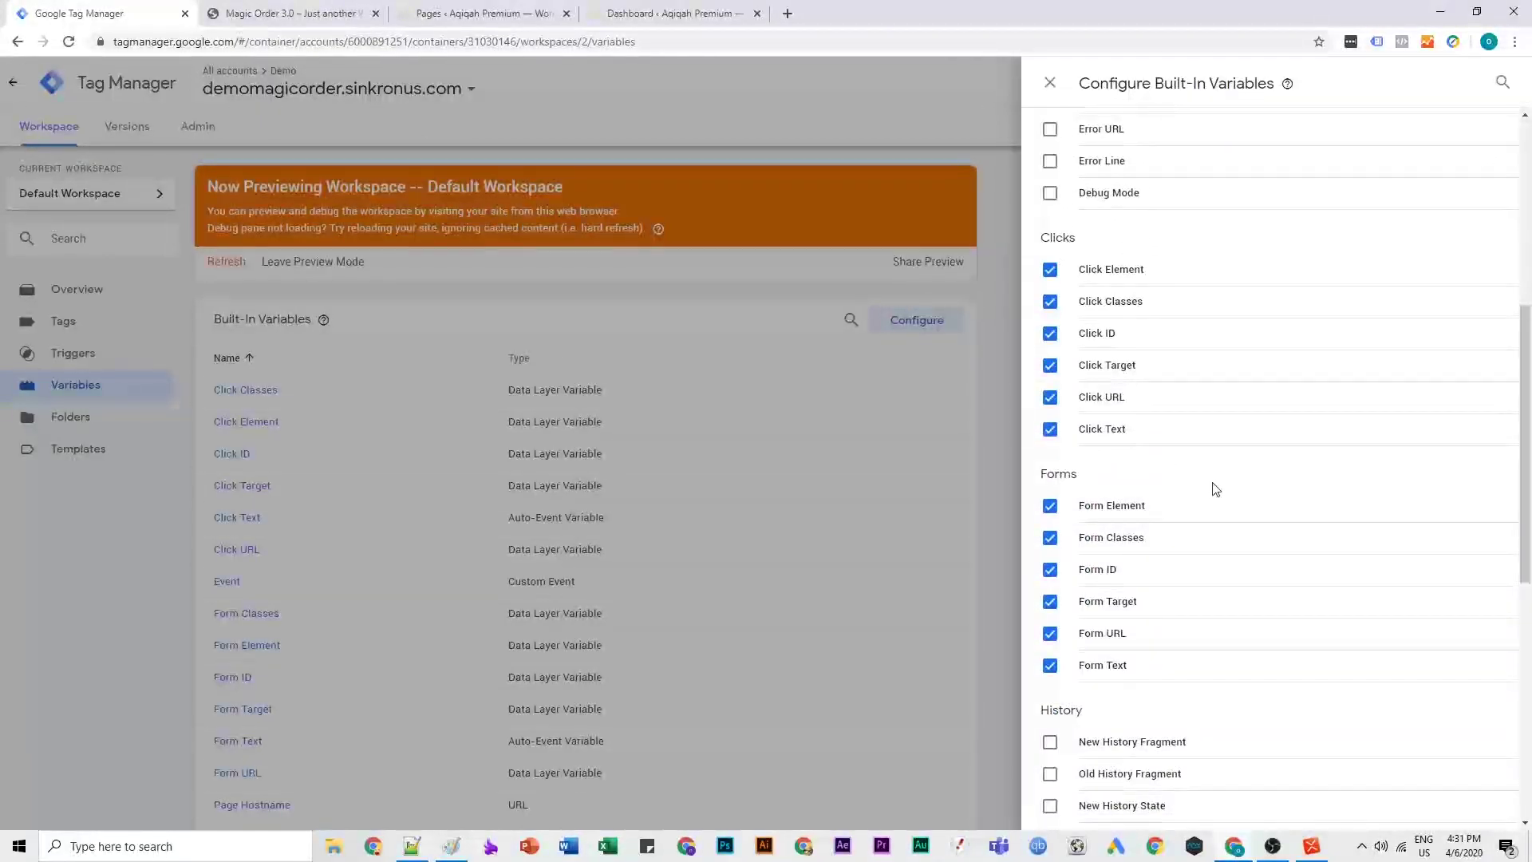
scroll(1235, 555, down, 6)
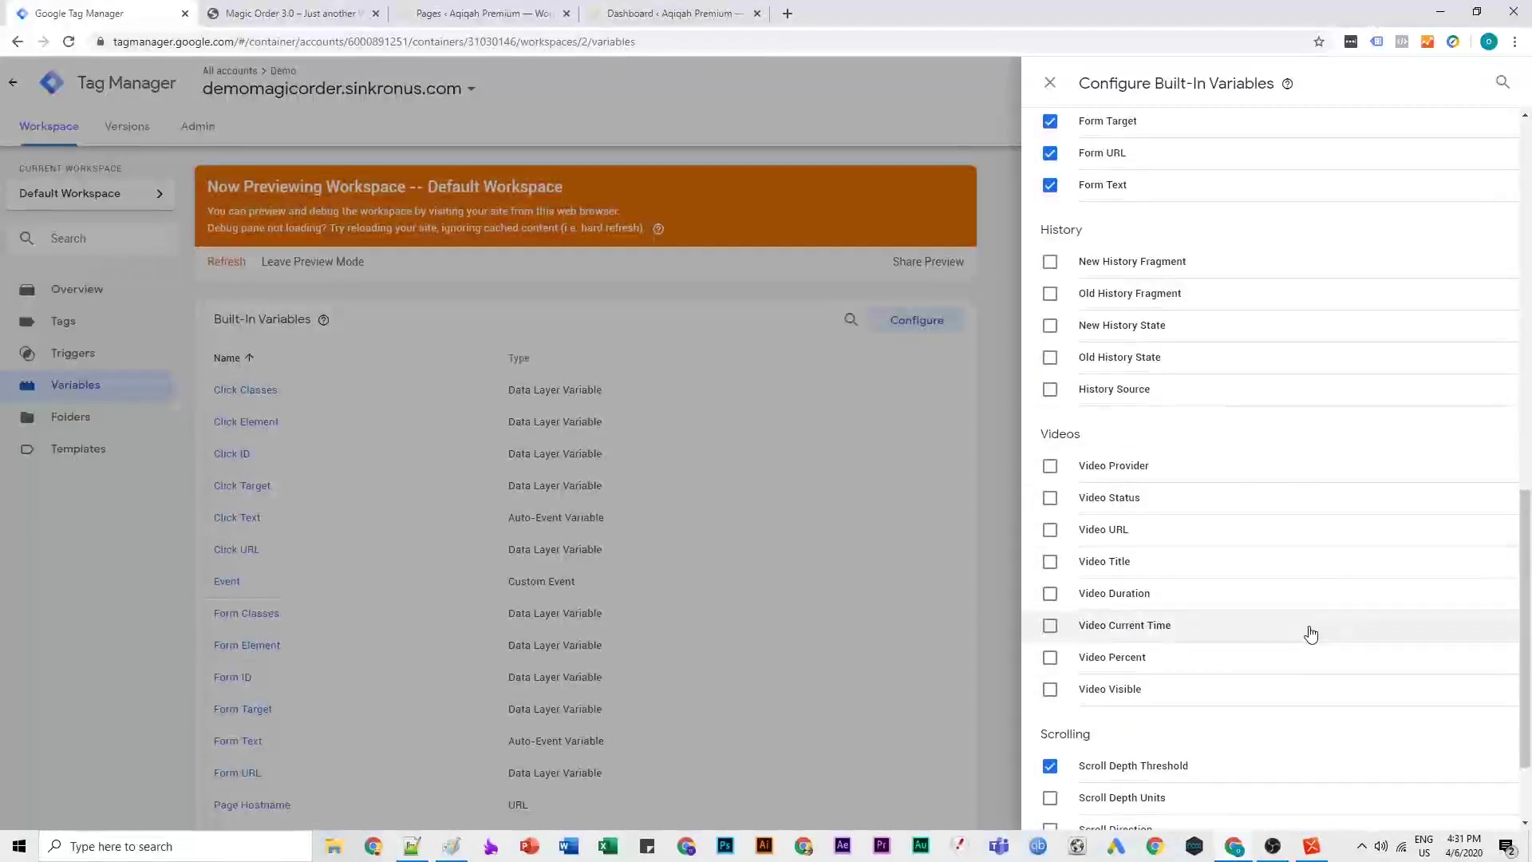
scroll(1311, 634, down, 2)
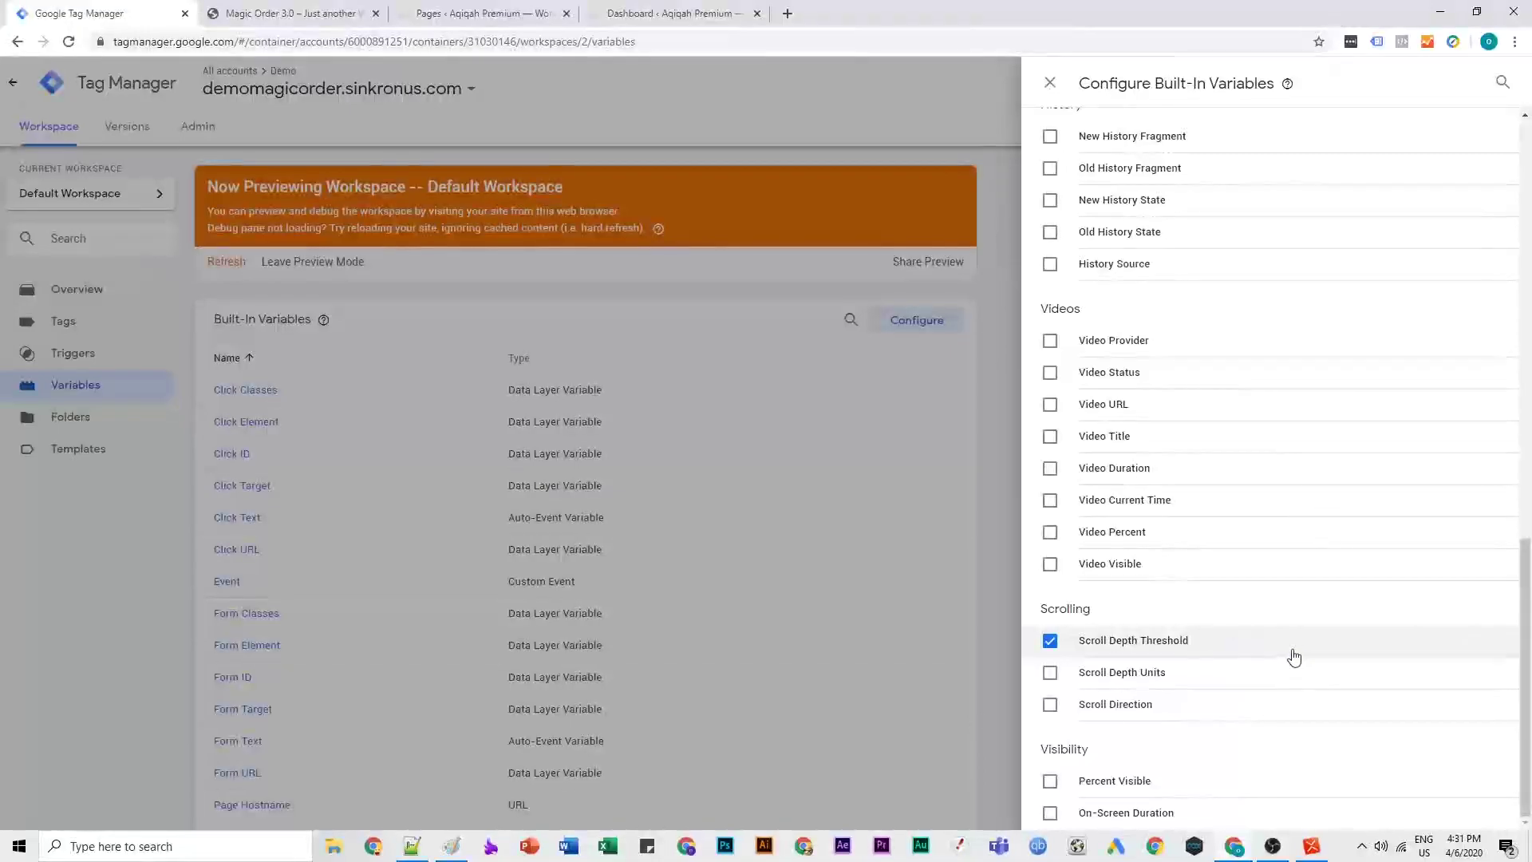
scroll(1173, 208, up, 7)
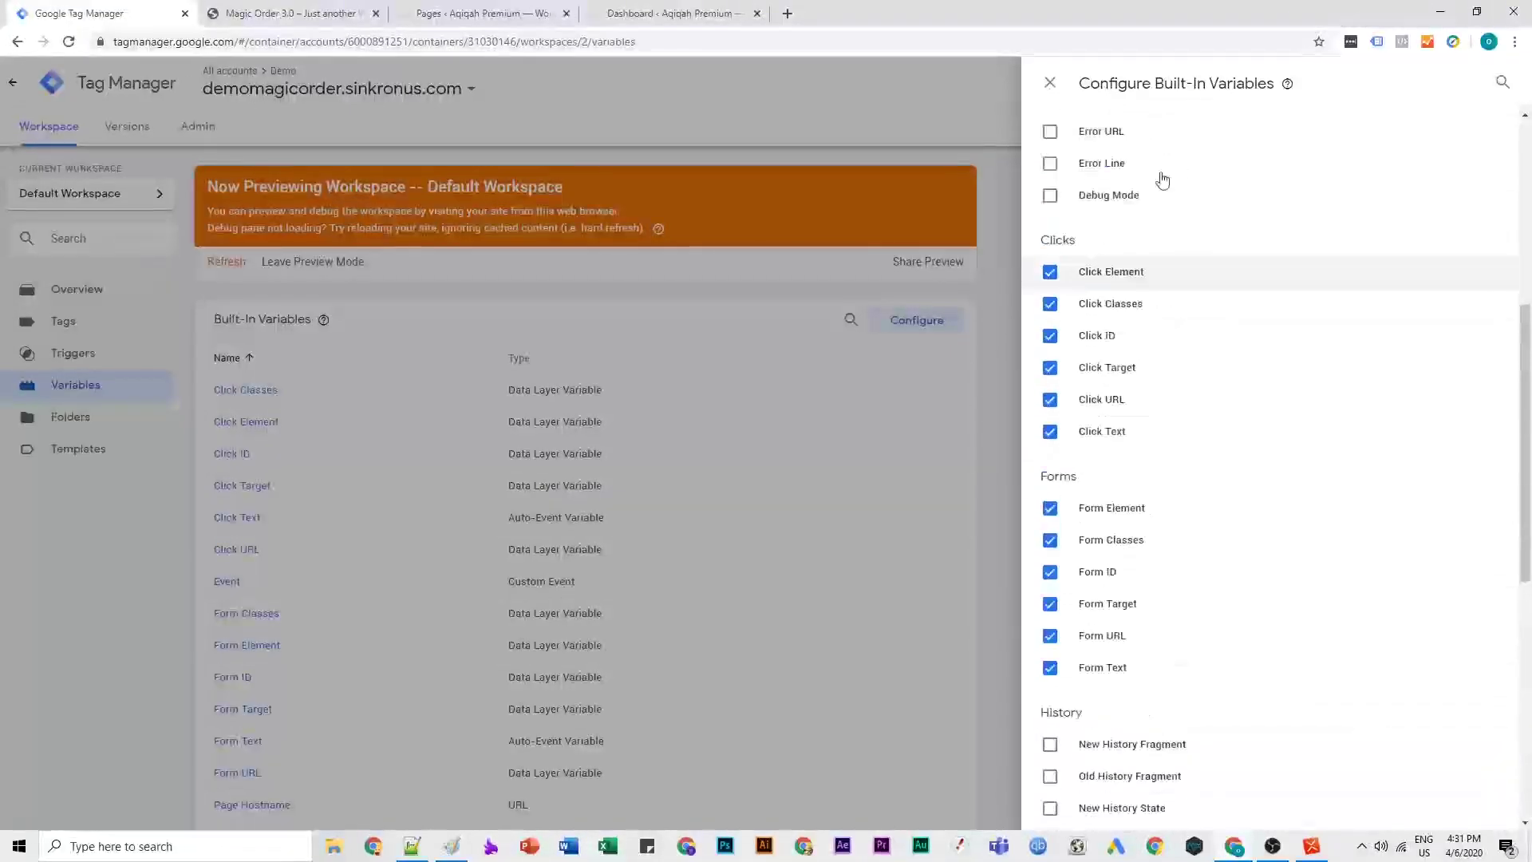
scroll(1173, 208, up, 2)
click(1049, 83)
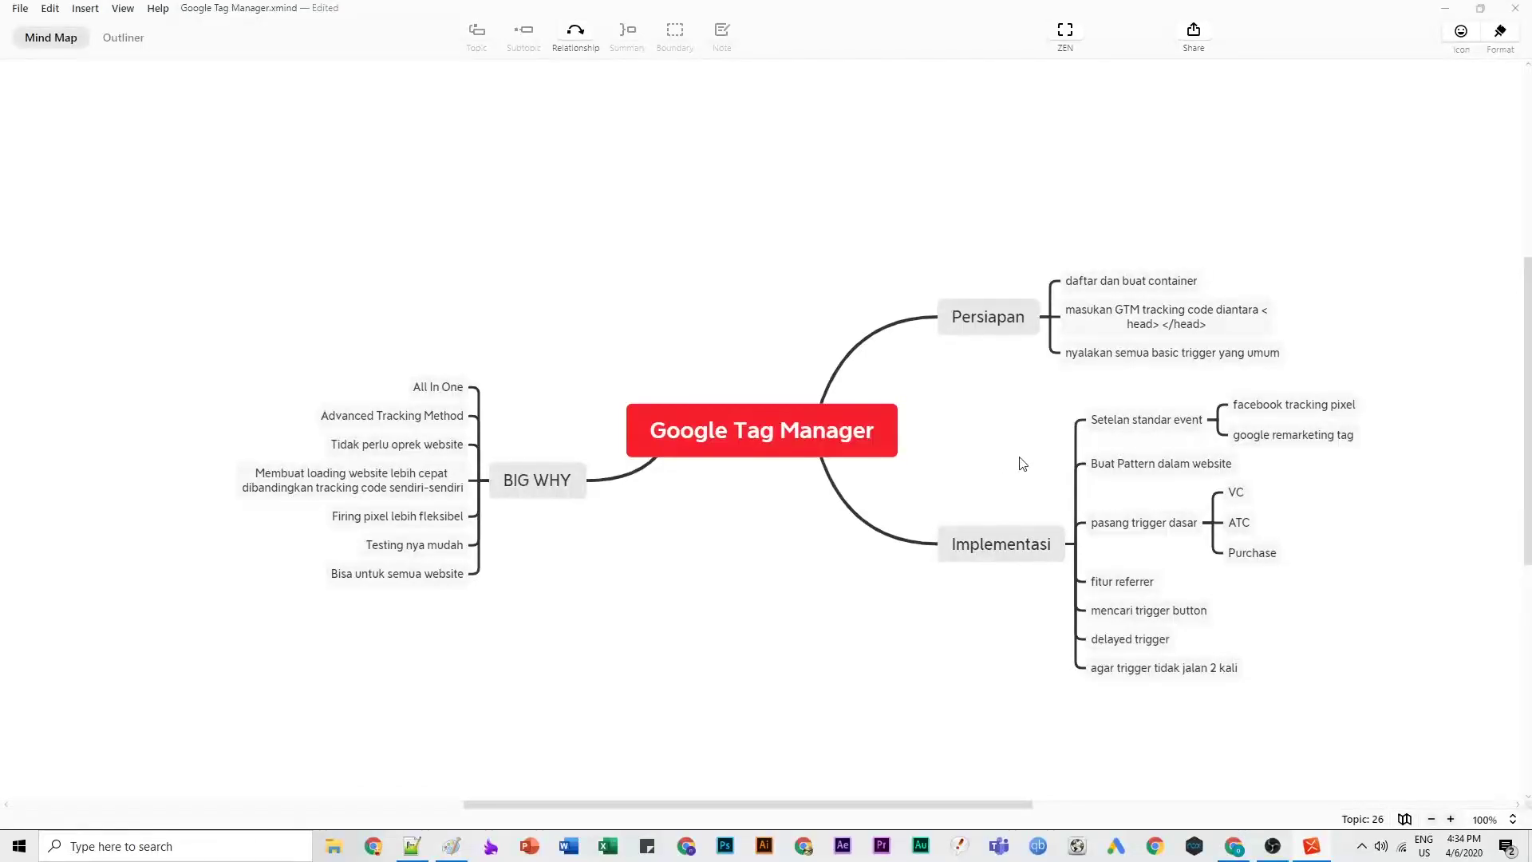
Step: Copy the tagmanager.google.com address from Chrome and paste it into a new Notepad++ tab
key(alt+Tab)
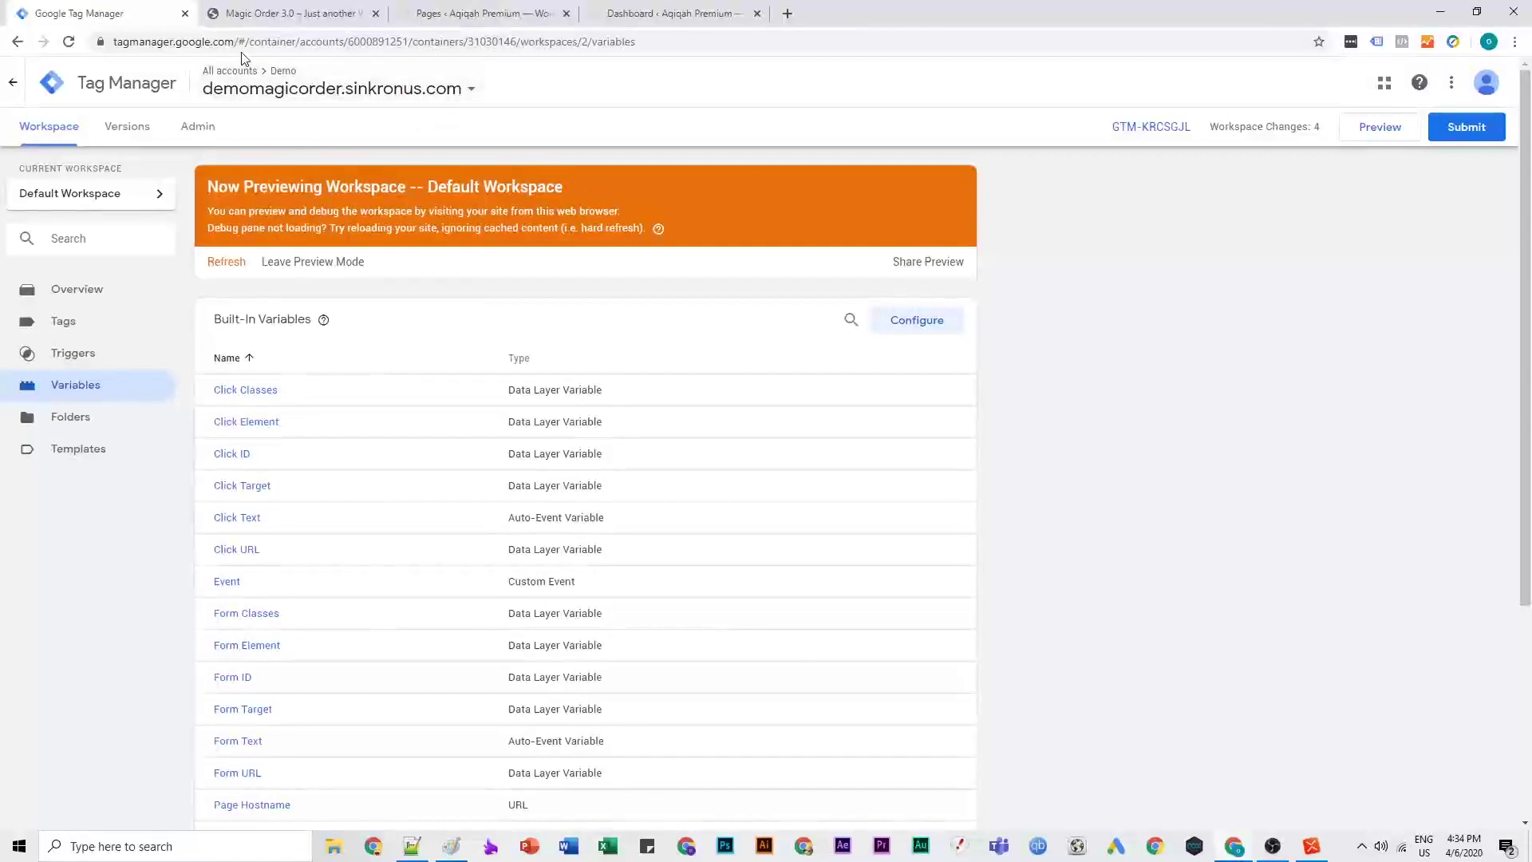
drag(238, 41, 114, 43)
key(ctrl+c)
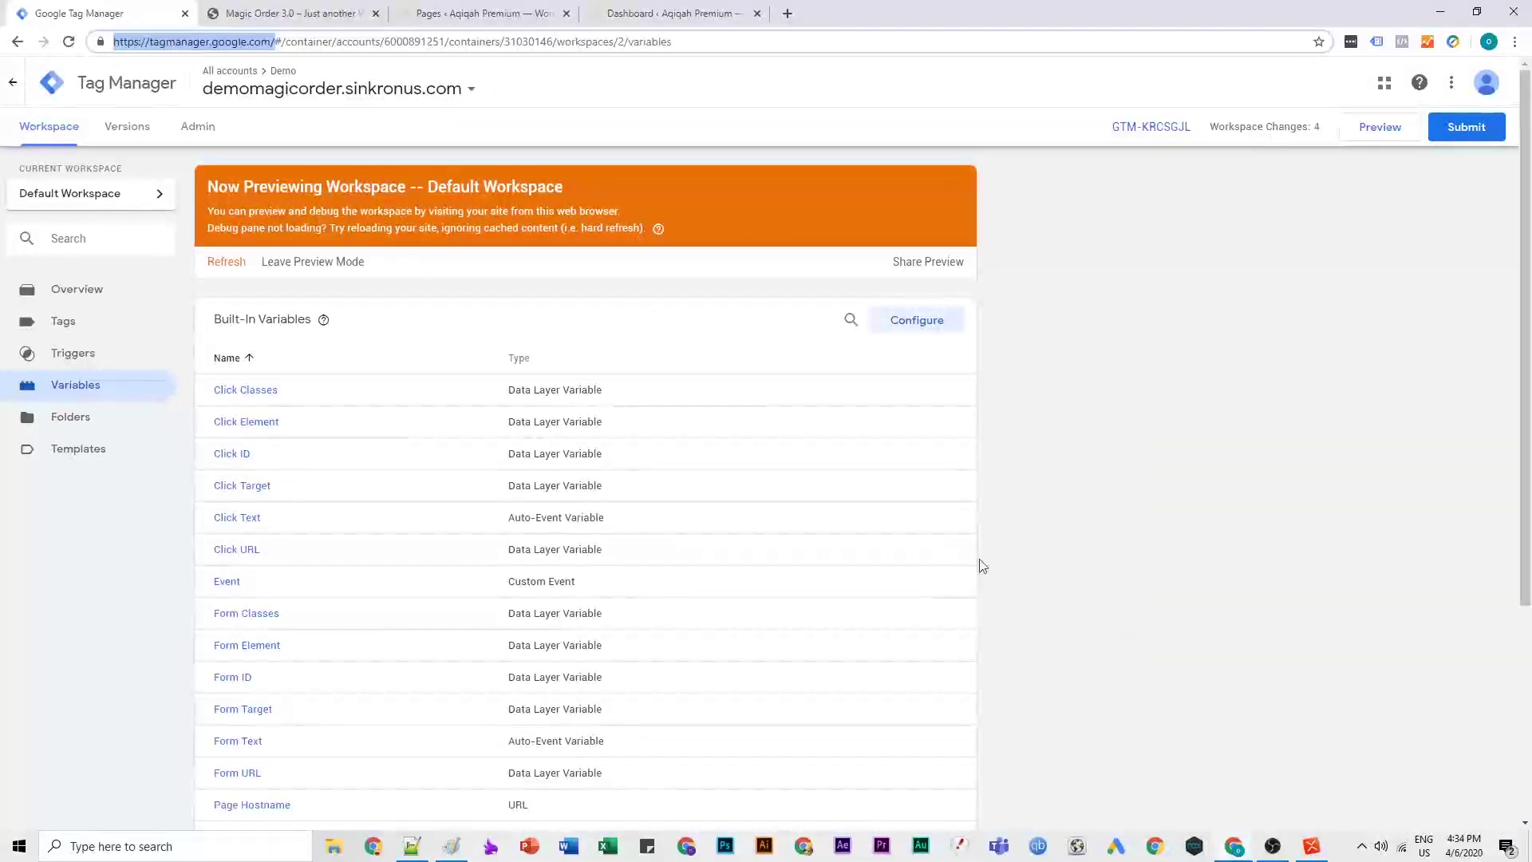
scroll(746, 715, down, 1)
key(alt+Tab)
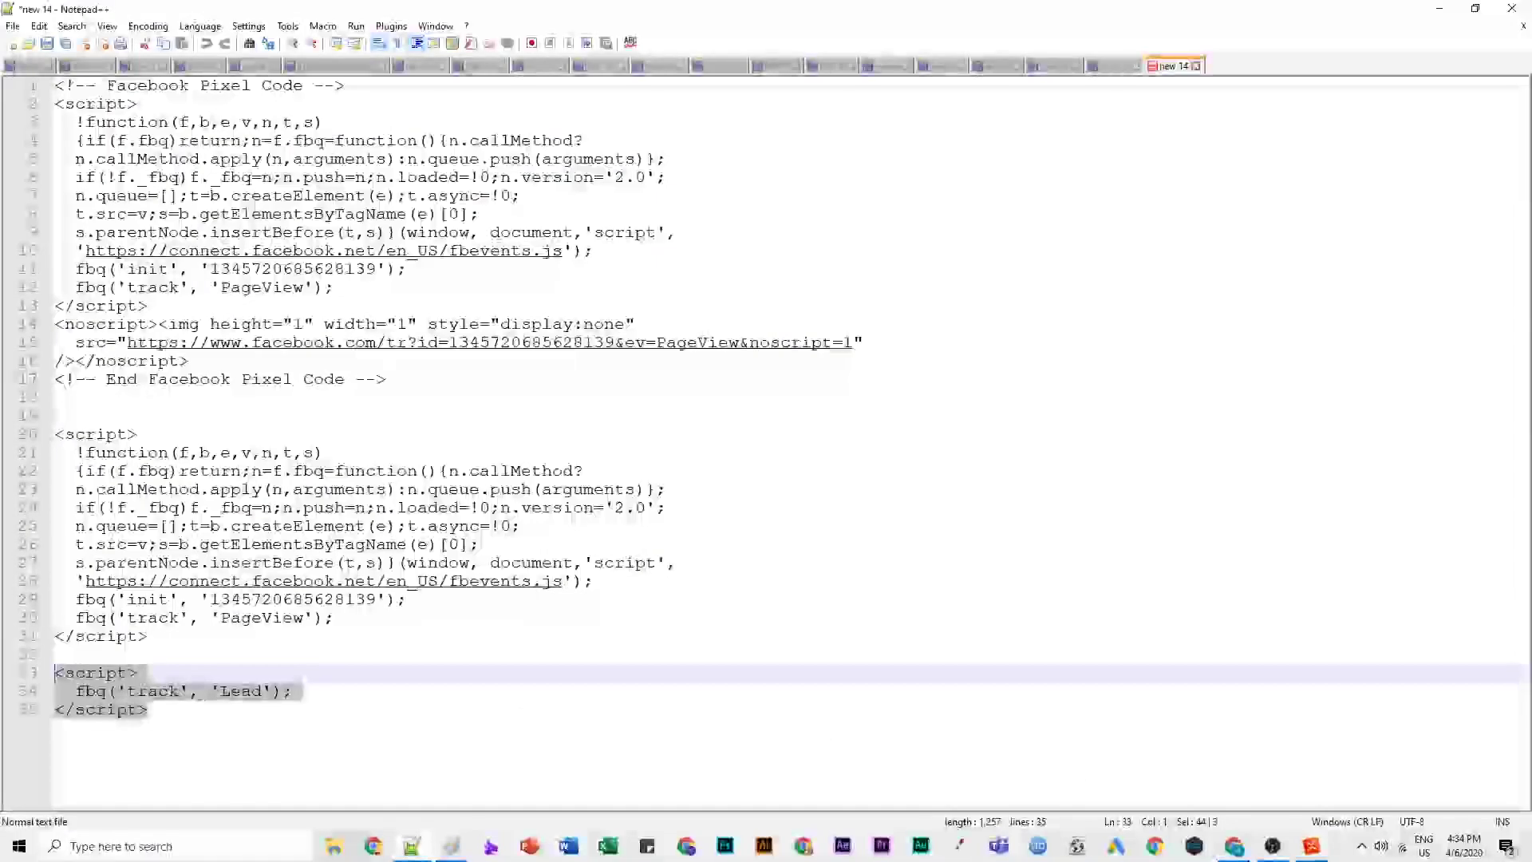
key(ctrl+n)
key(ctrl+v)
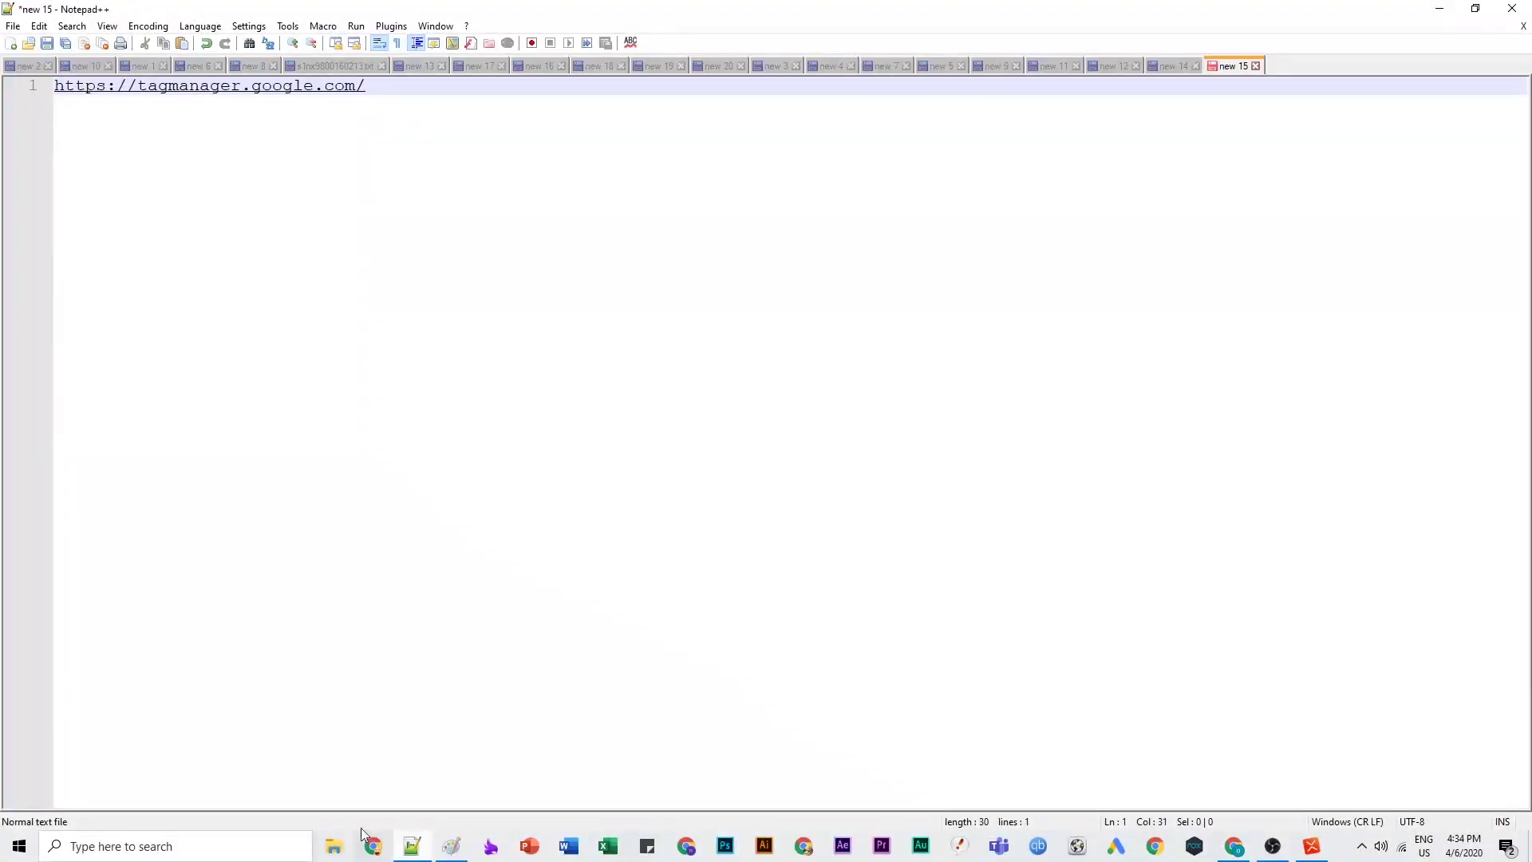
Step: Switch between Notepad++ and the browser, ending on the Tag Manager window
ctrl+scroll(490, 434, up, 3)
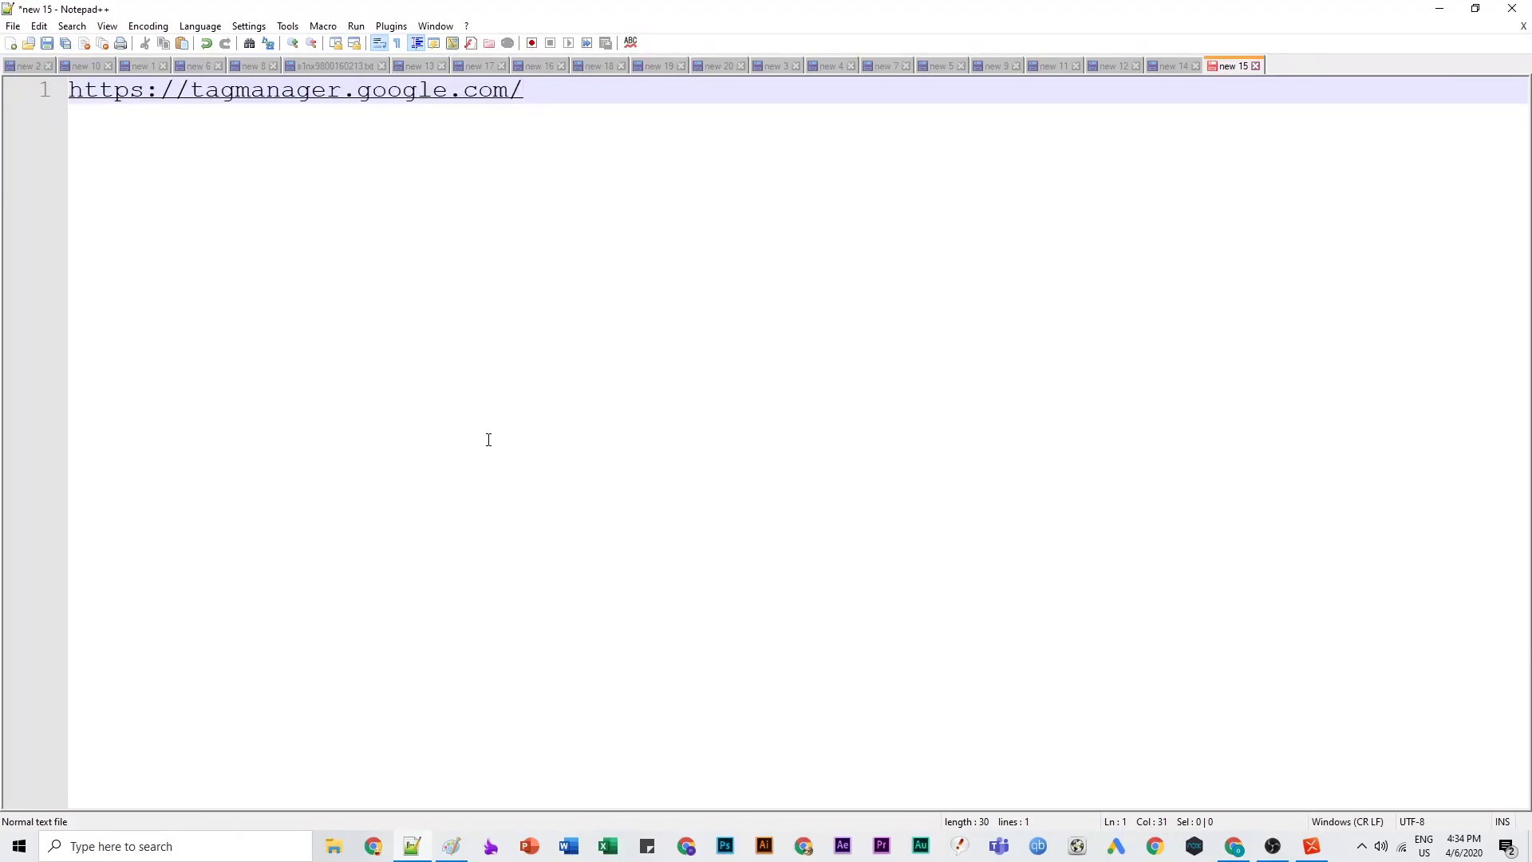
ctrl+scroll(486, 448, down, 3)
key(alt+Tab)
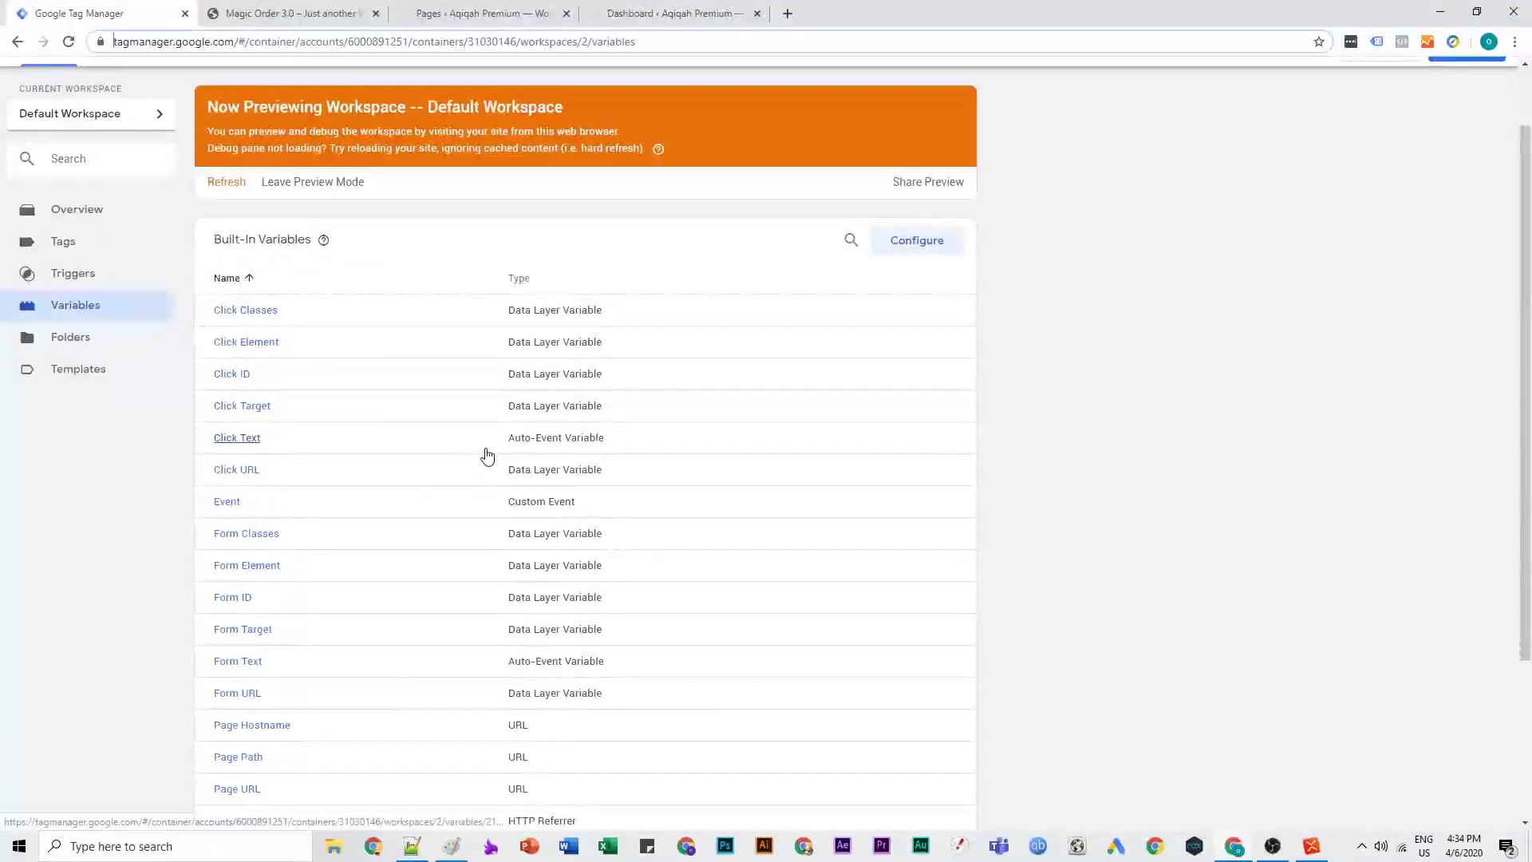
key(alt+Tab)
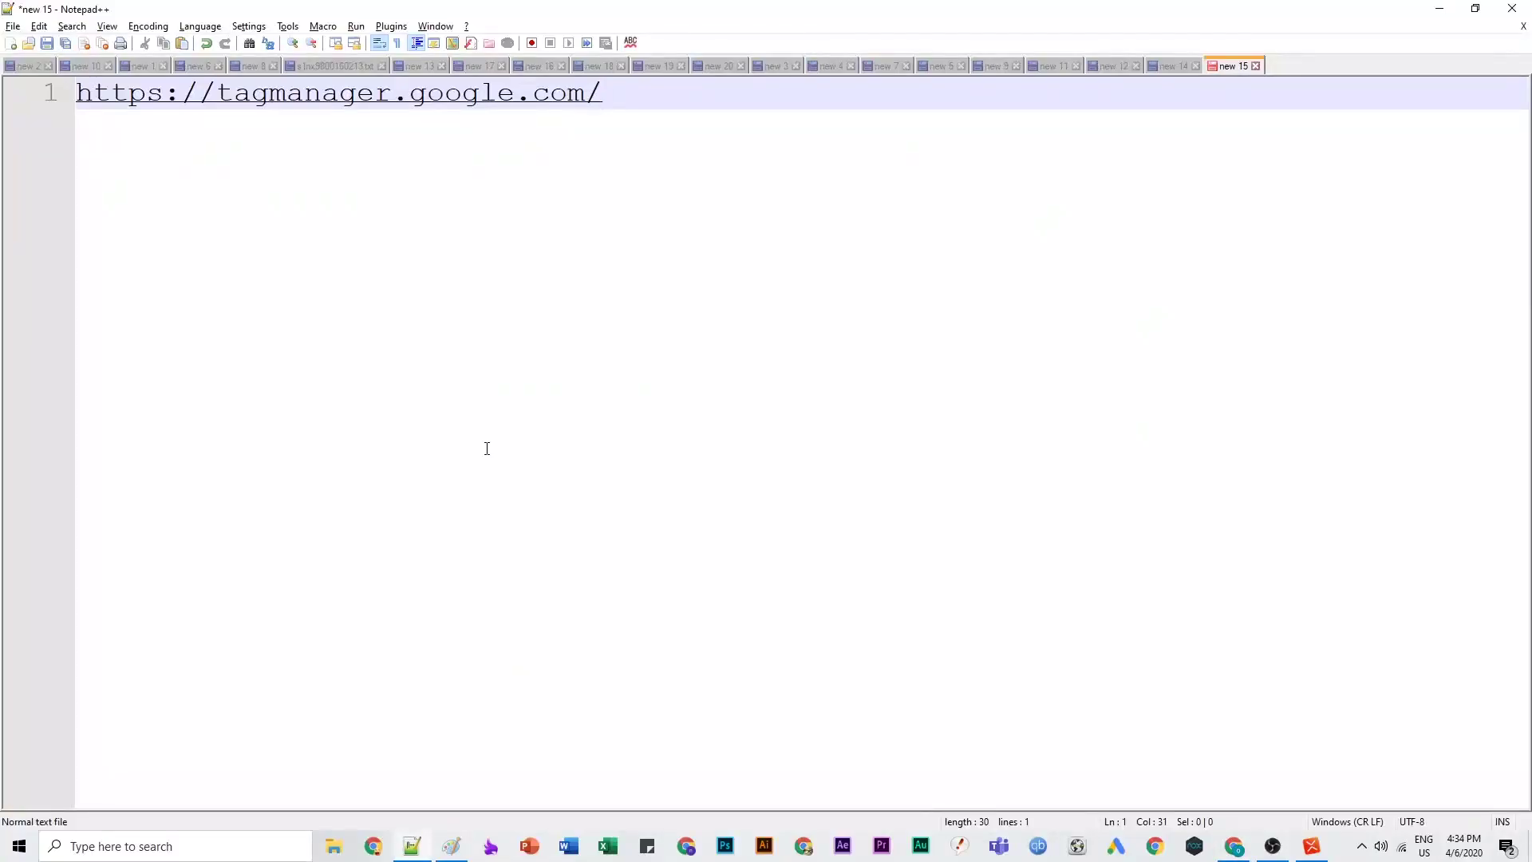
key(alt+Tab)
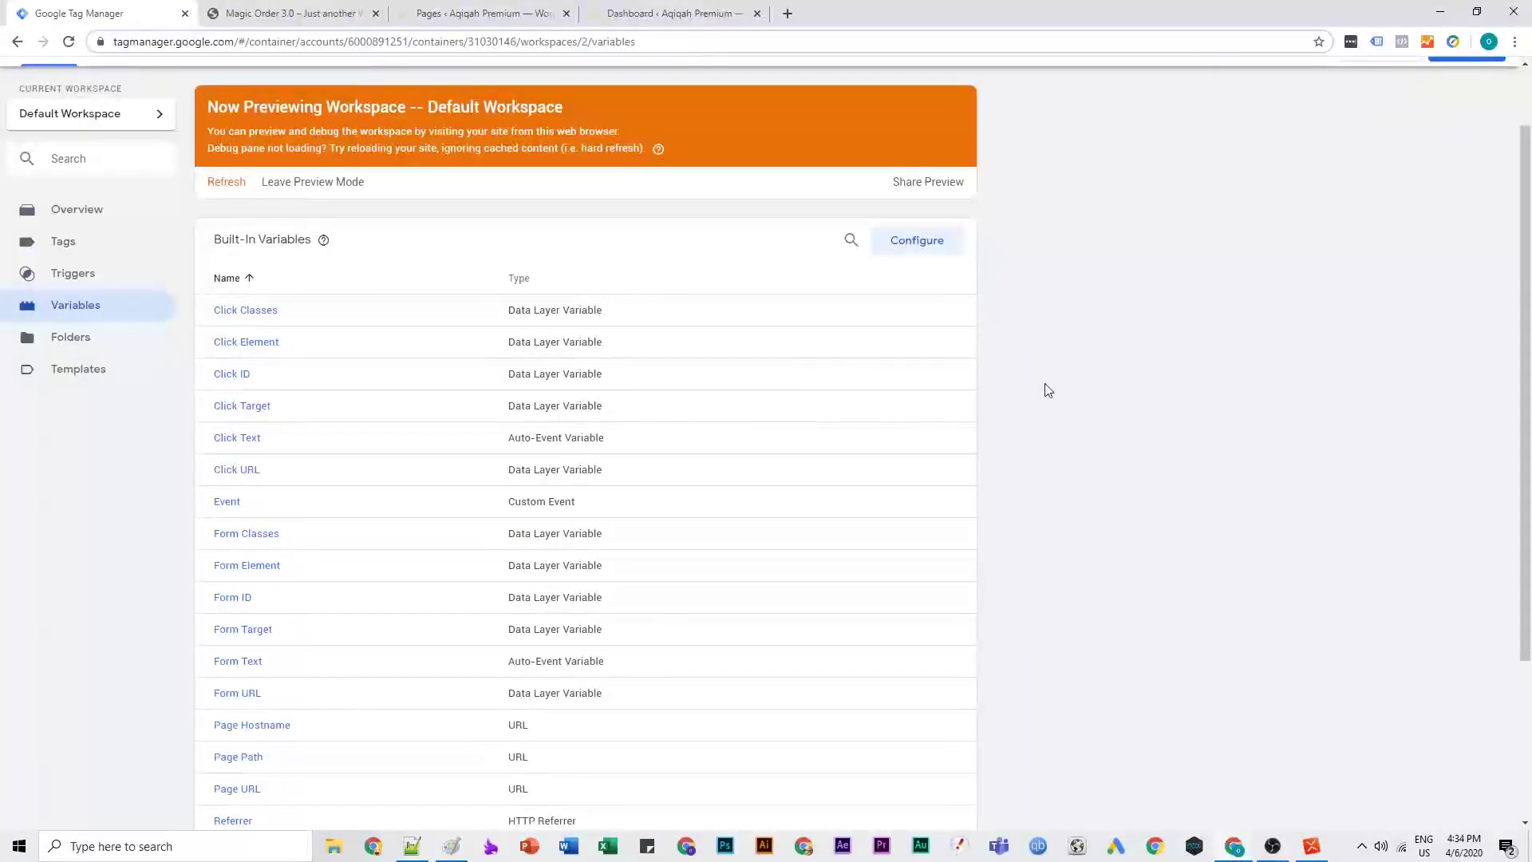
key(alt+Tab)
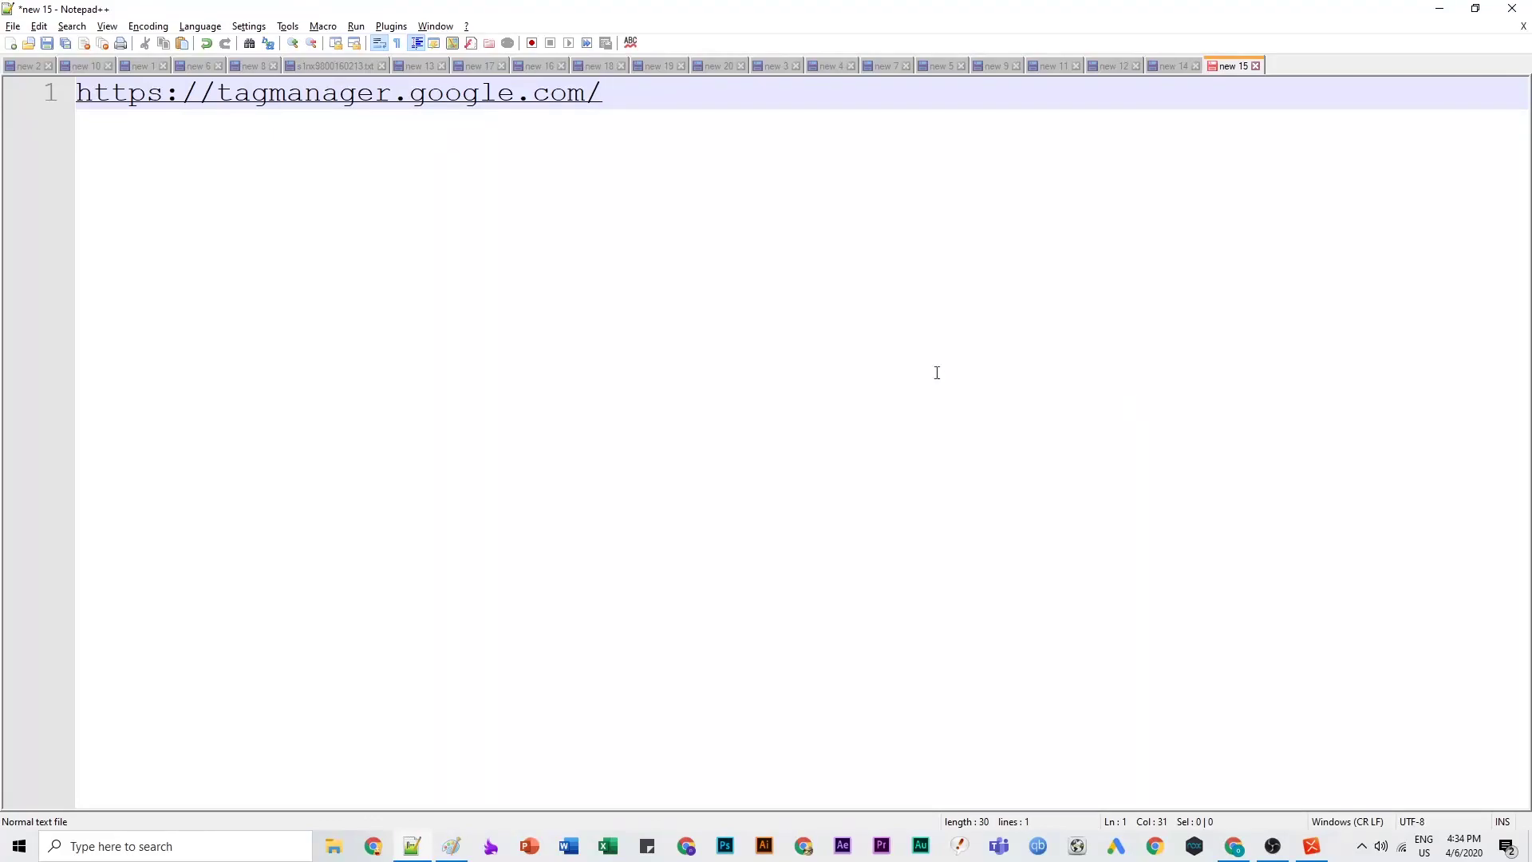
key(alt+Tab)
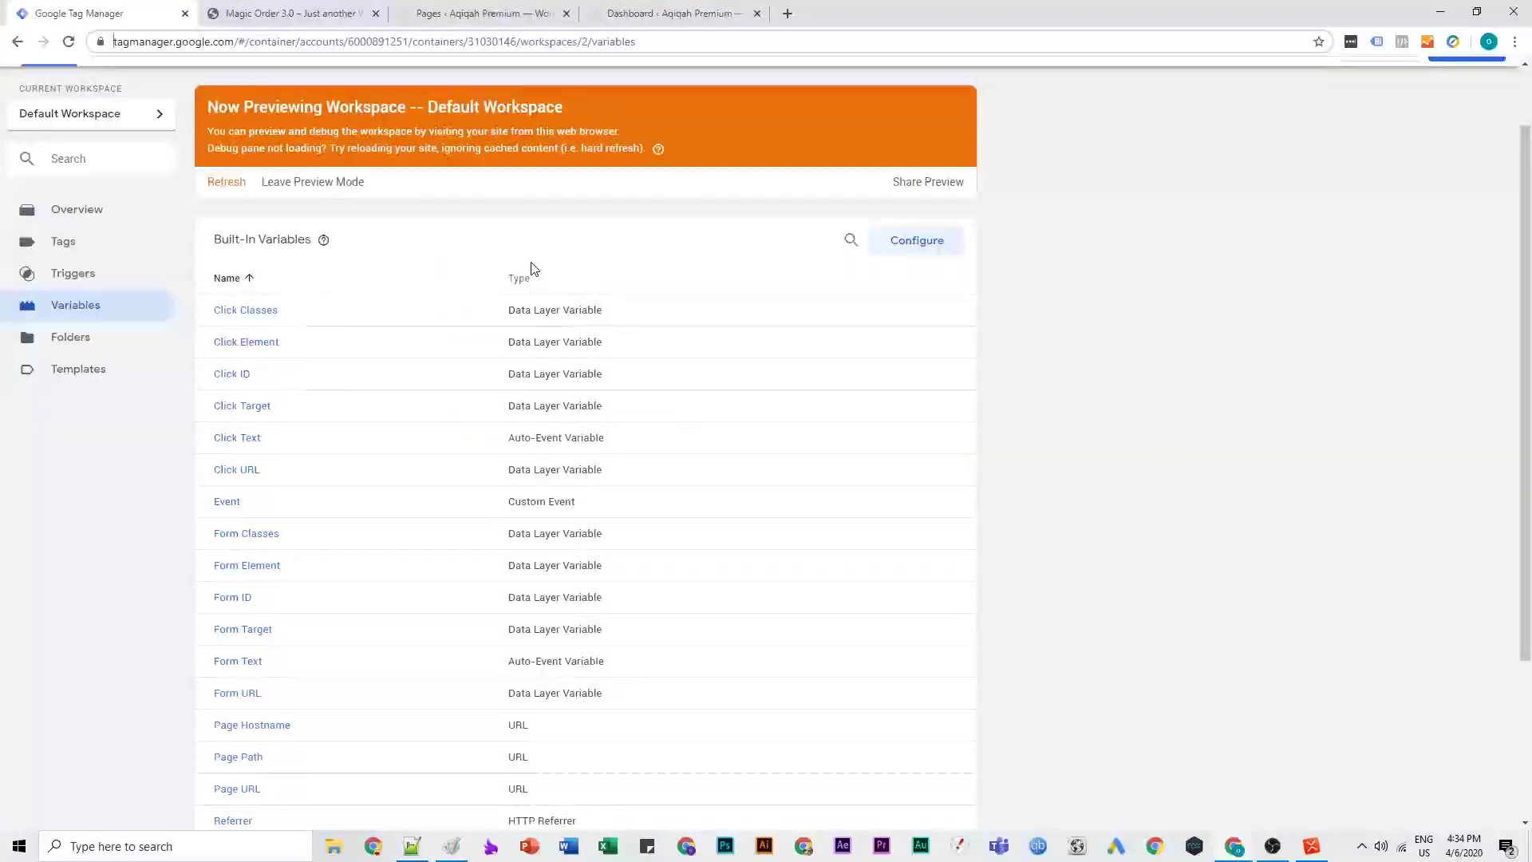
key(alt+Tab)
key(Tab)
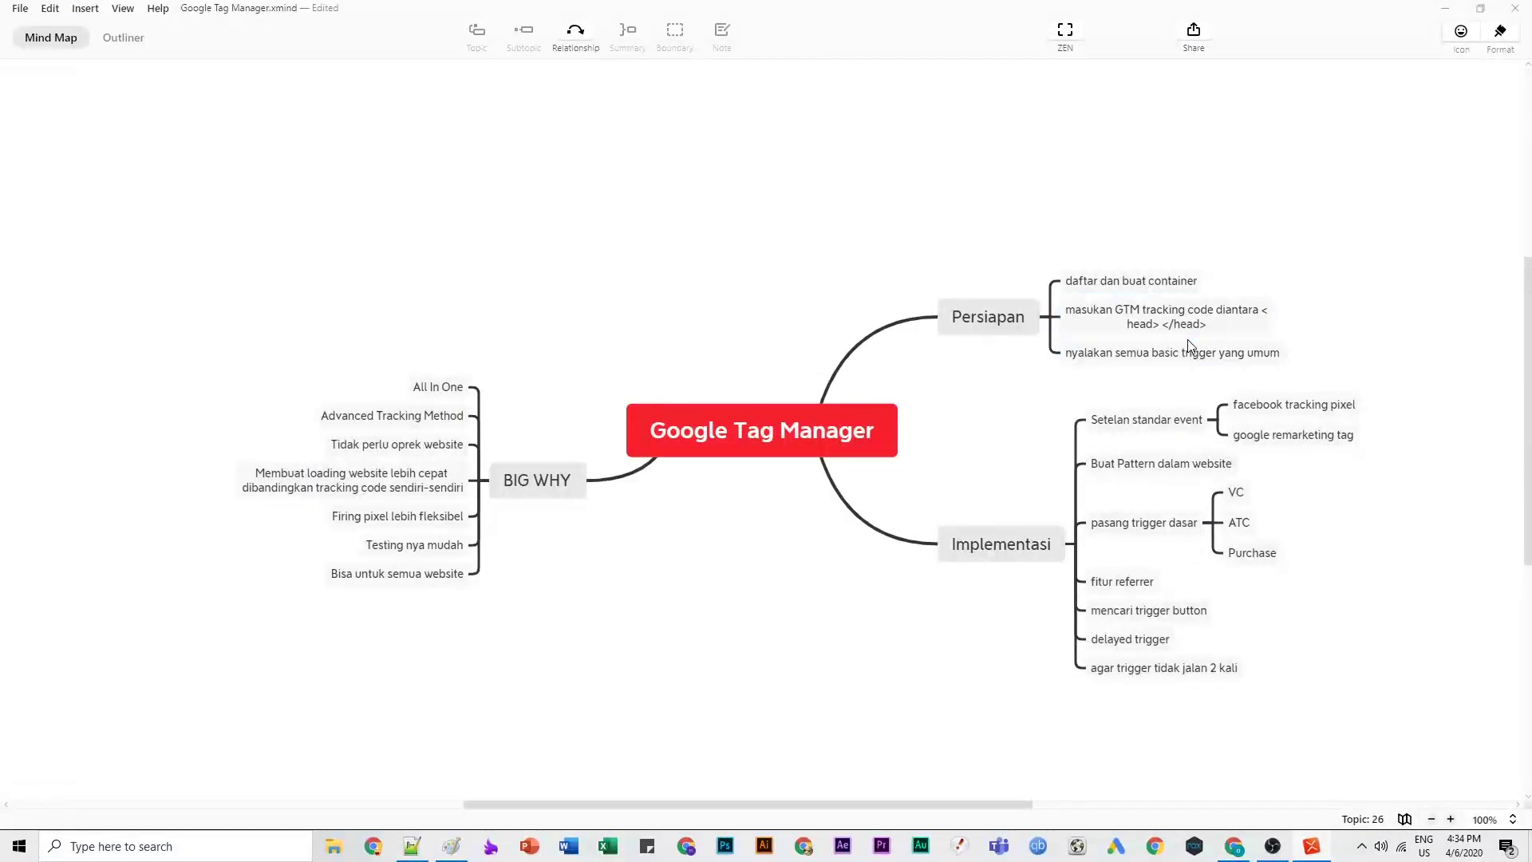
key(alt+Tab)
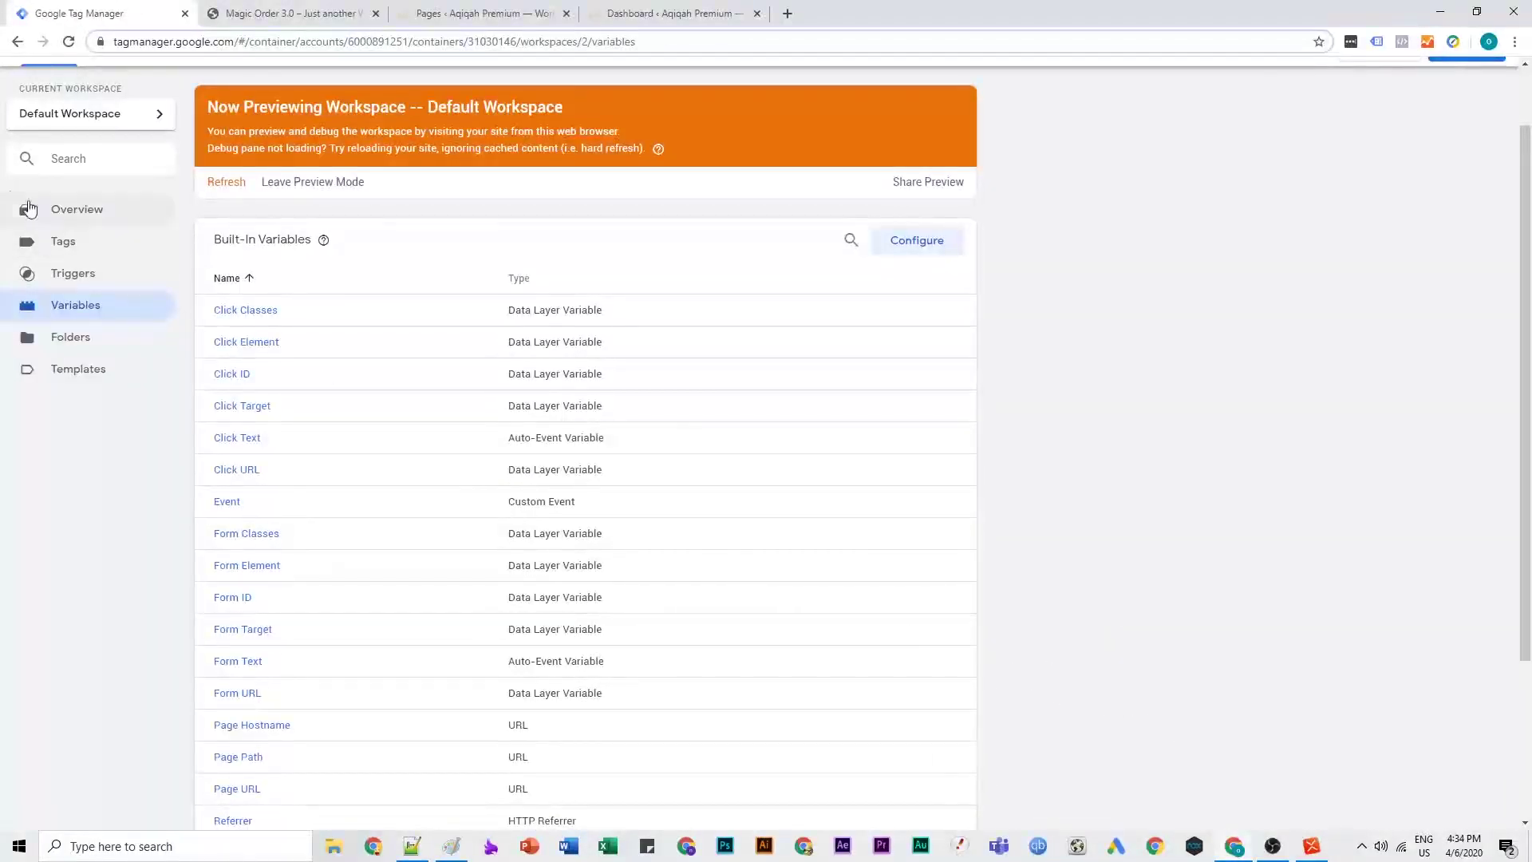
Step: Copy the head install snippet for container GTM-KRCSGJL, then go to the Aqiqah Premium WordPress dashboard
click(30, 209)
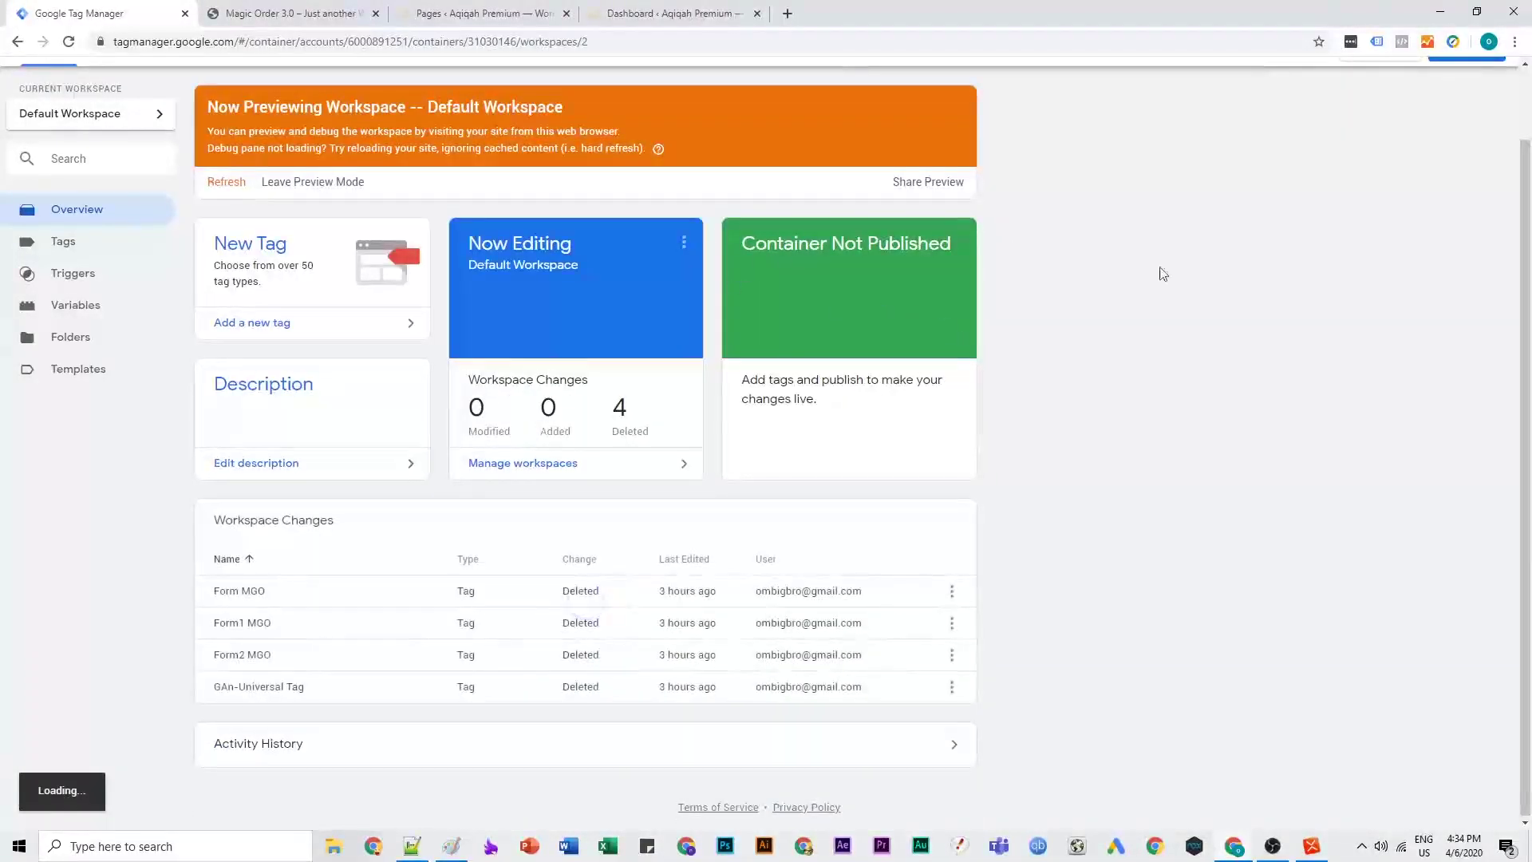
scroll(1218, 390, up, 1)
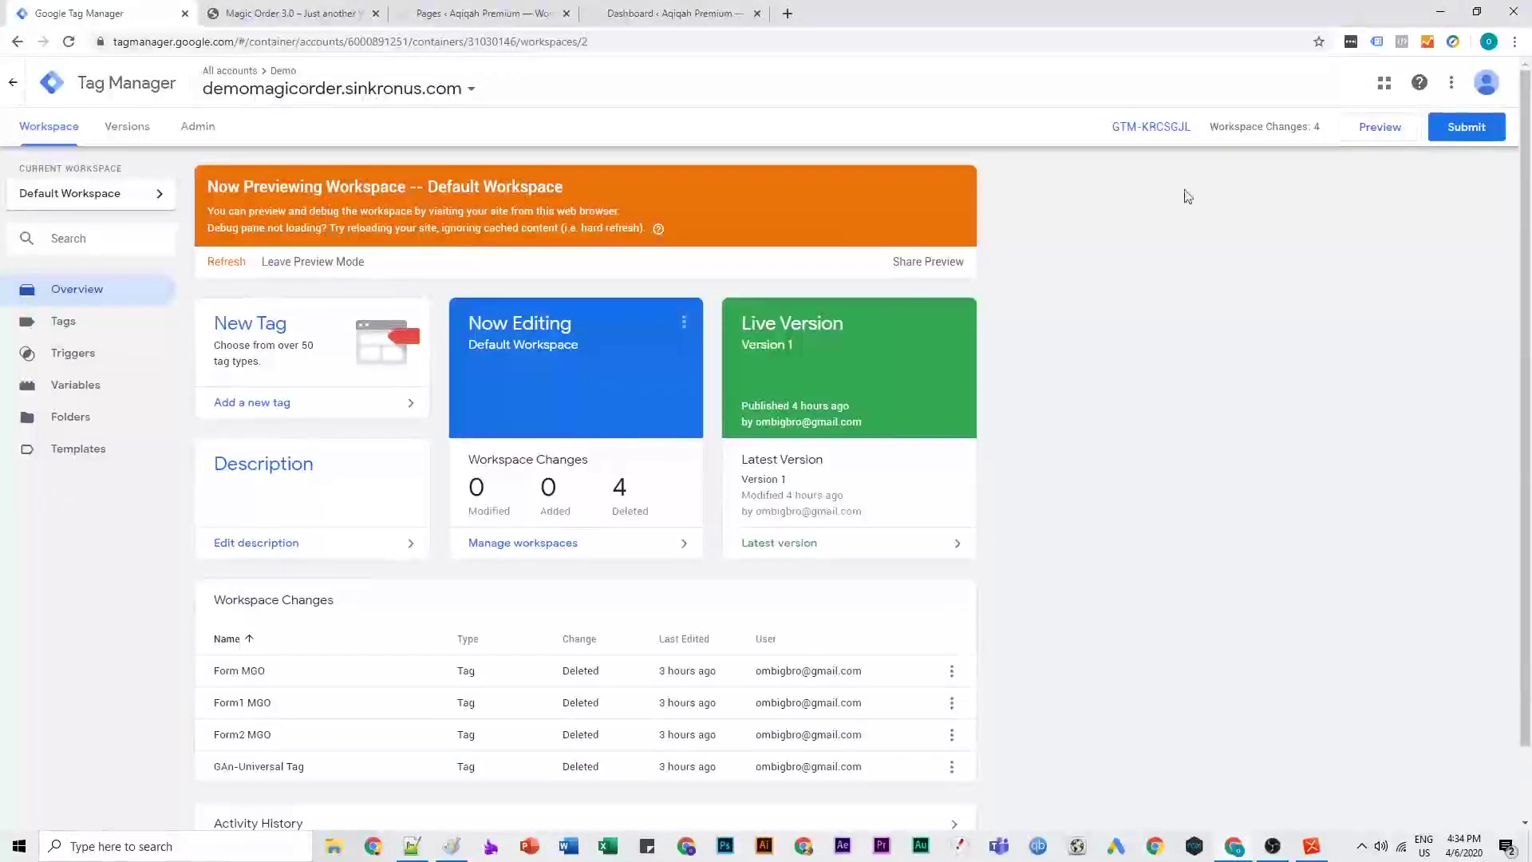
click(1156, 133)
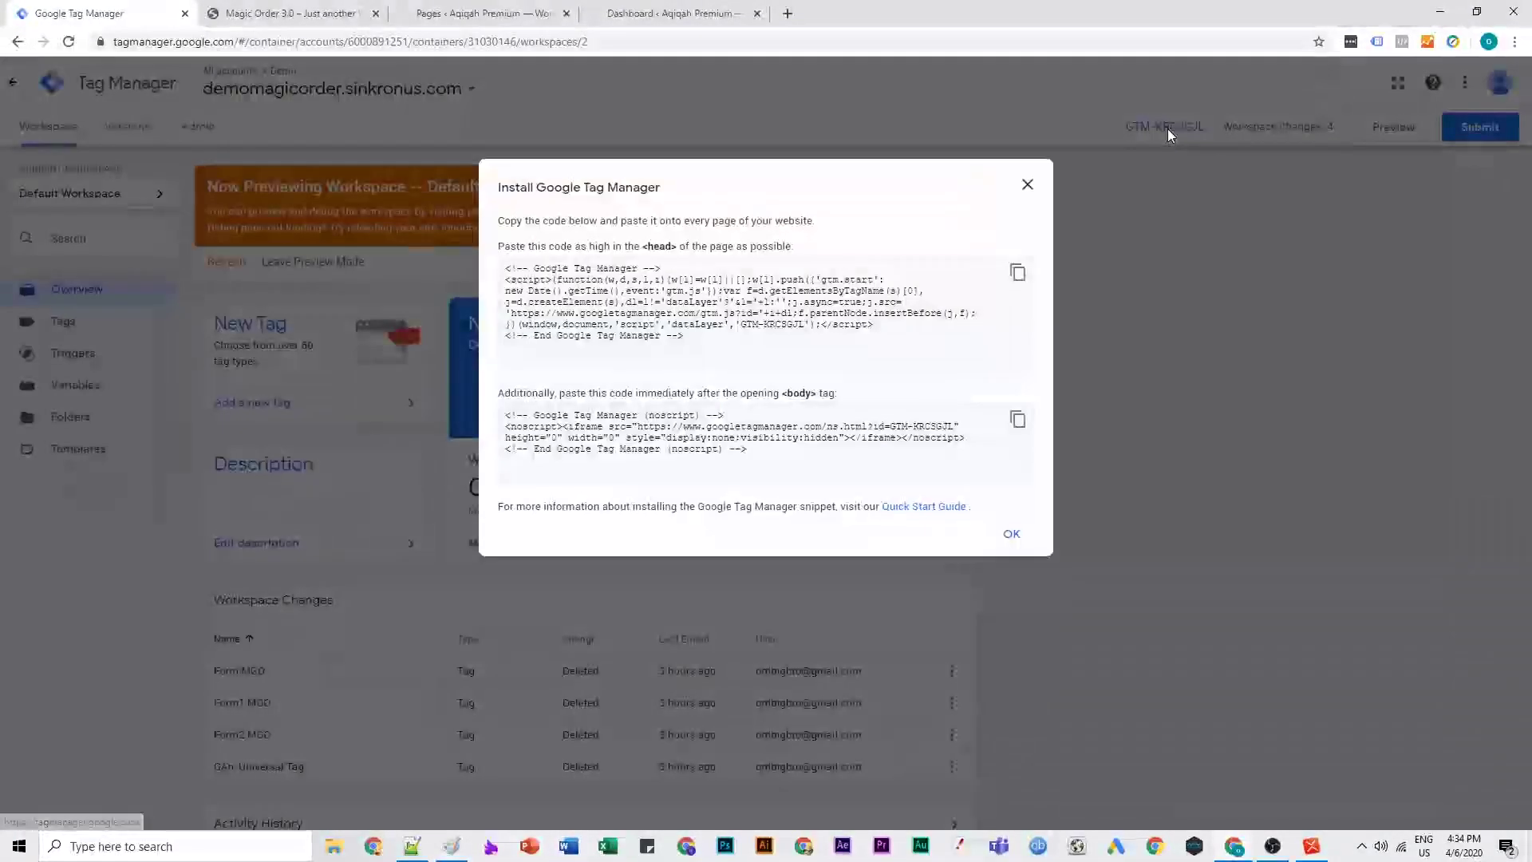
click(1016, 275)
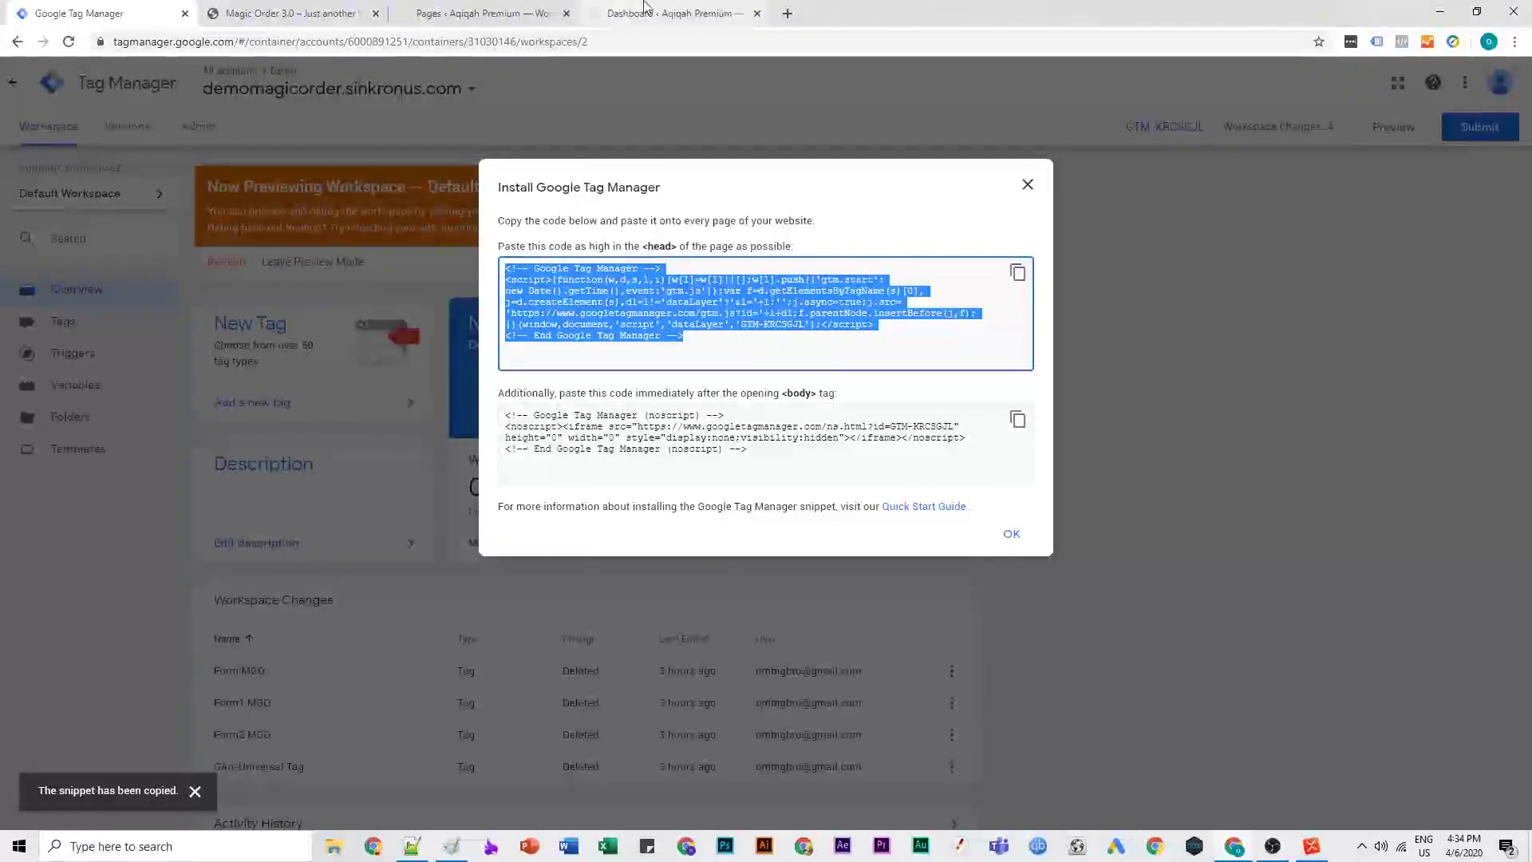
click(663, 13)
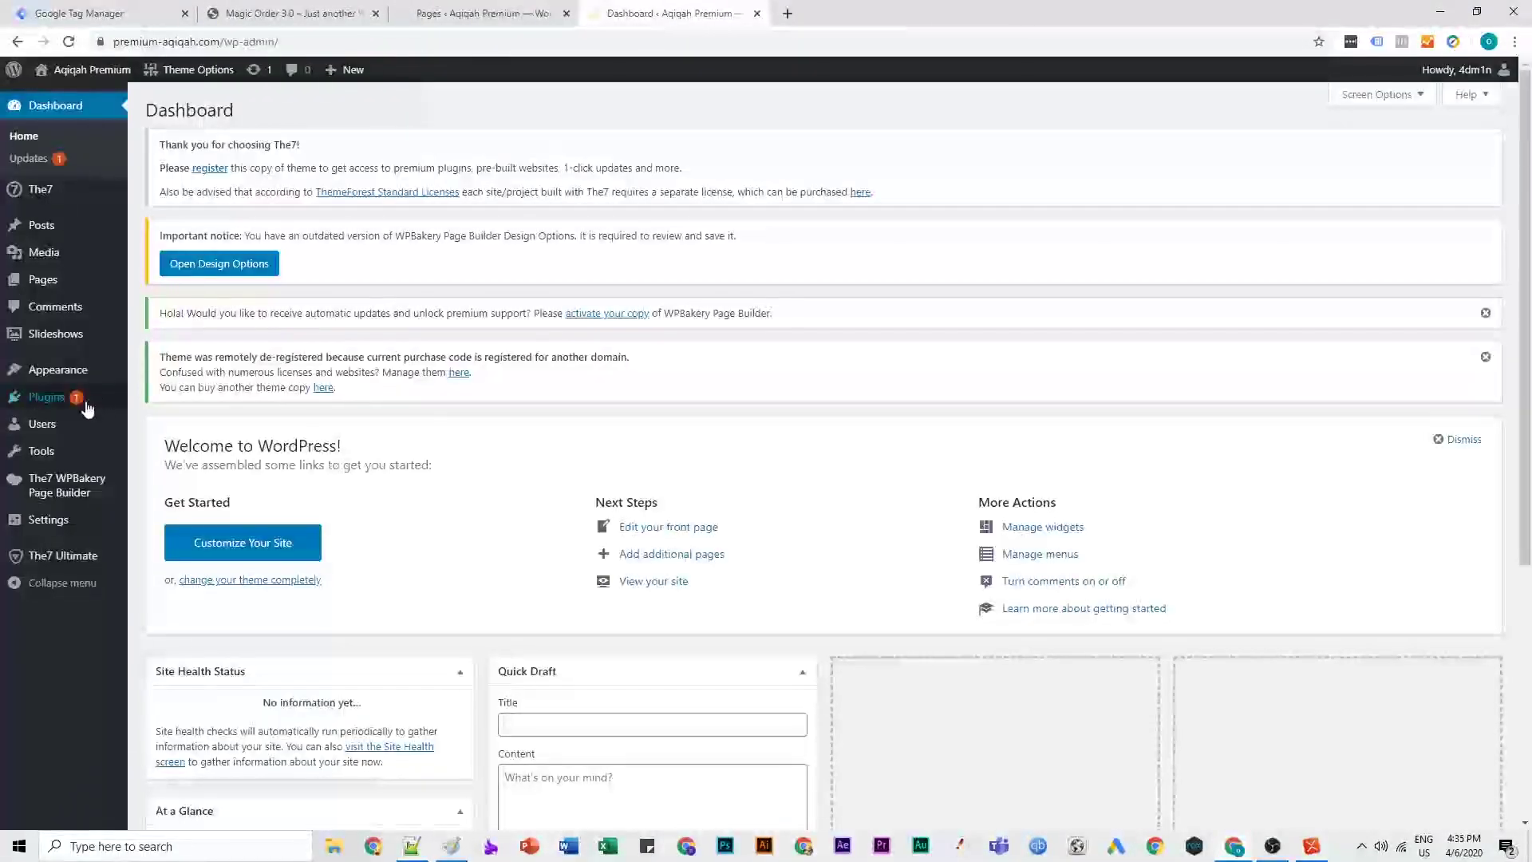
Step: Open Insert Headers and Footers and compare its header scripts box with the GTM install snippets
mouse_move(56, 525)
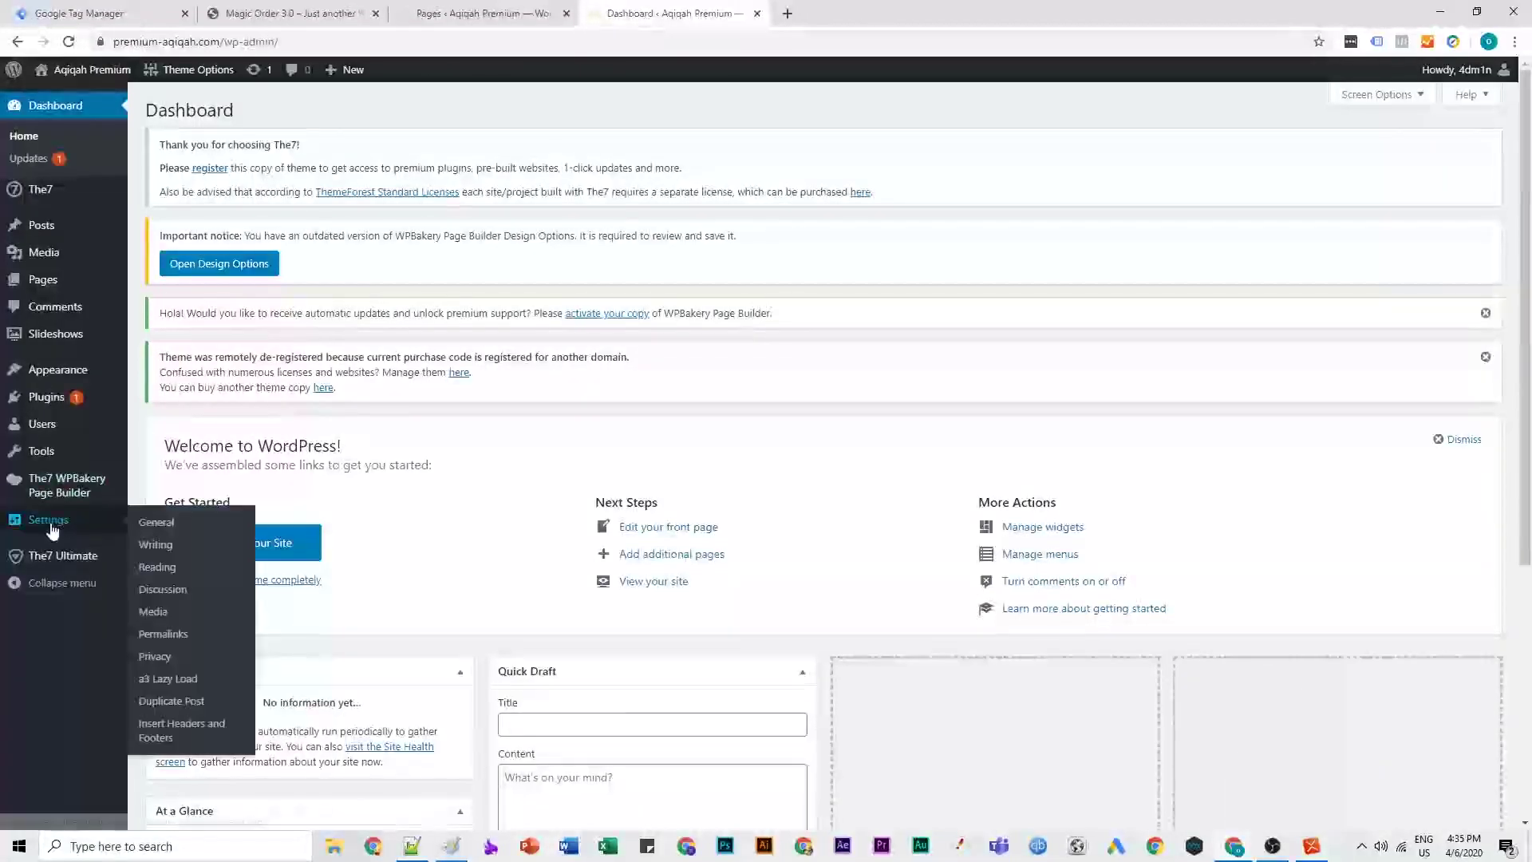
click(190, 726)
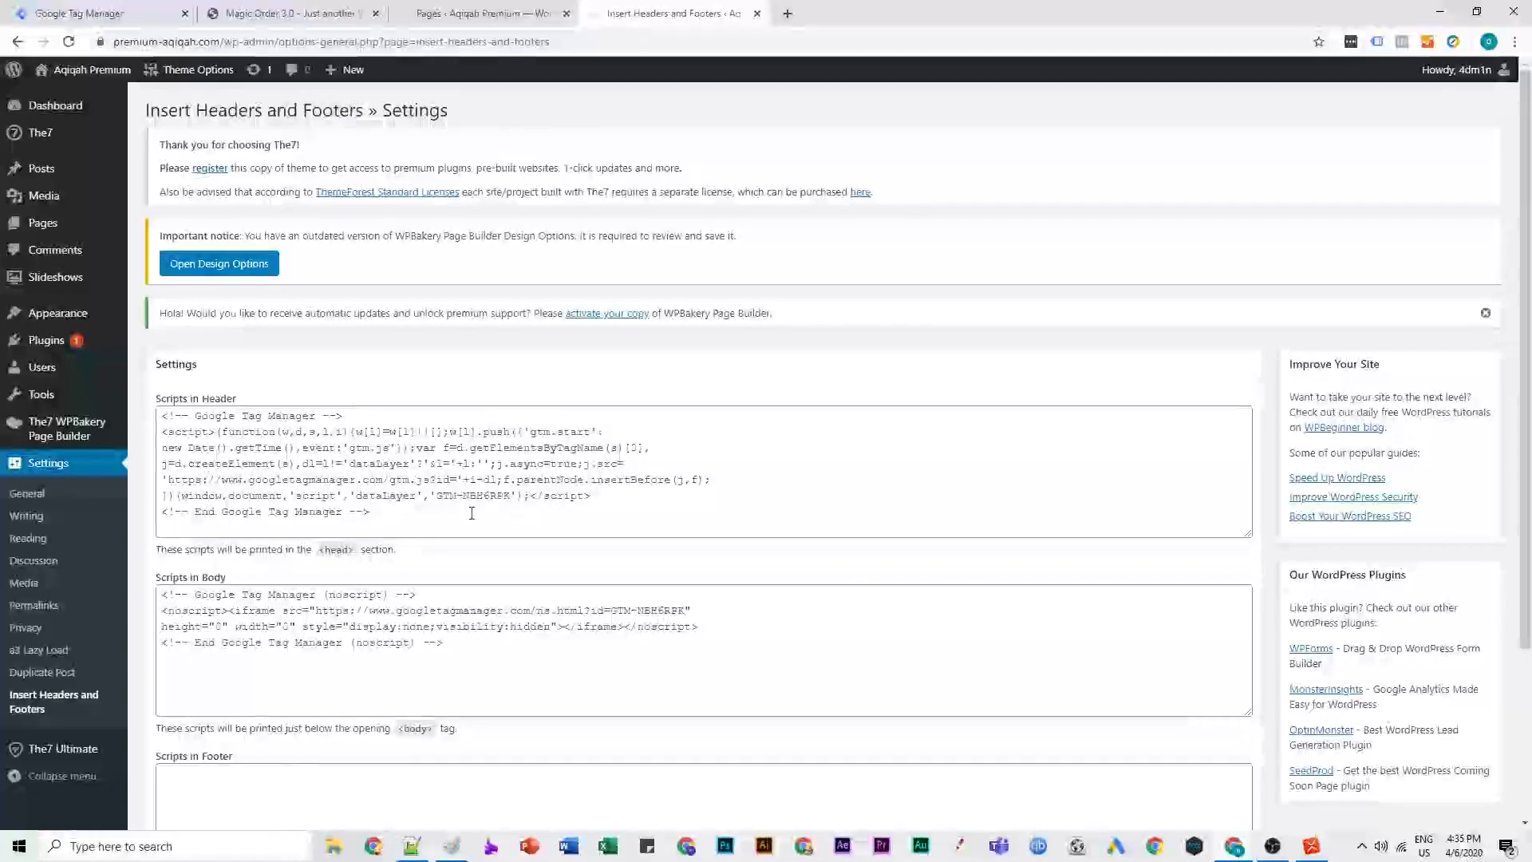
click(77, 10)
click(682, 13)
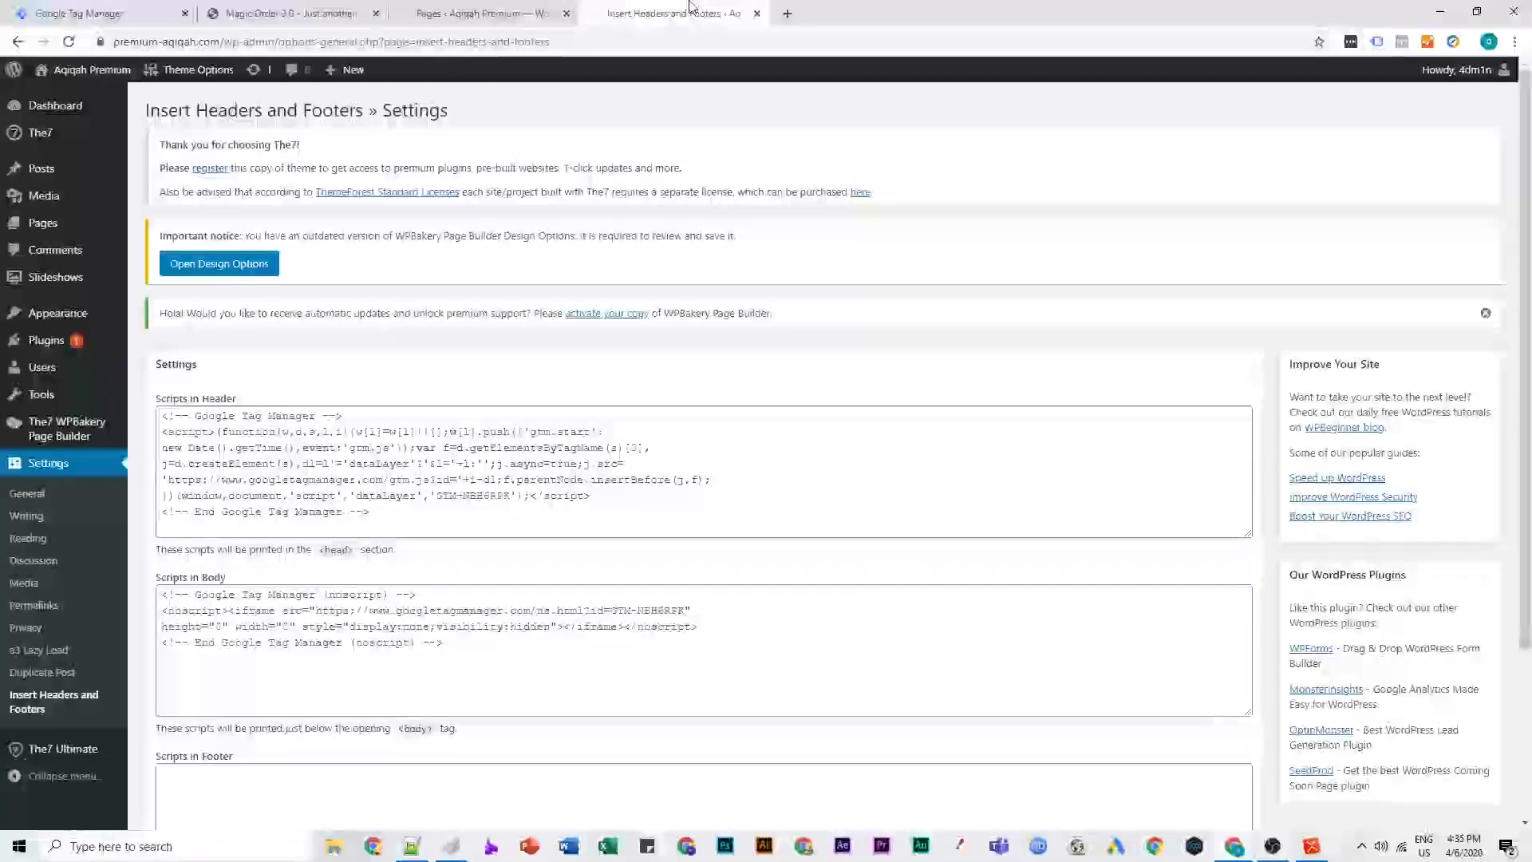
click(466, 524)
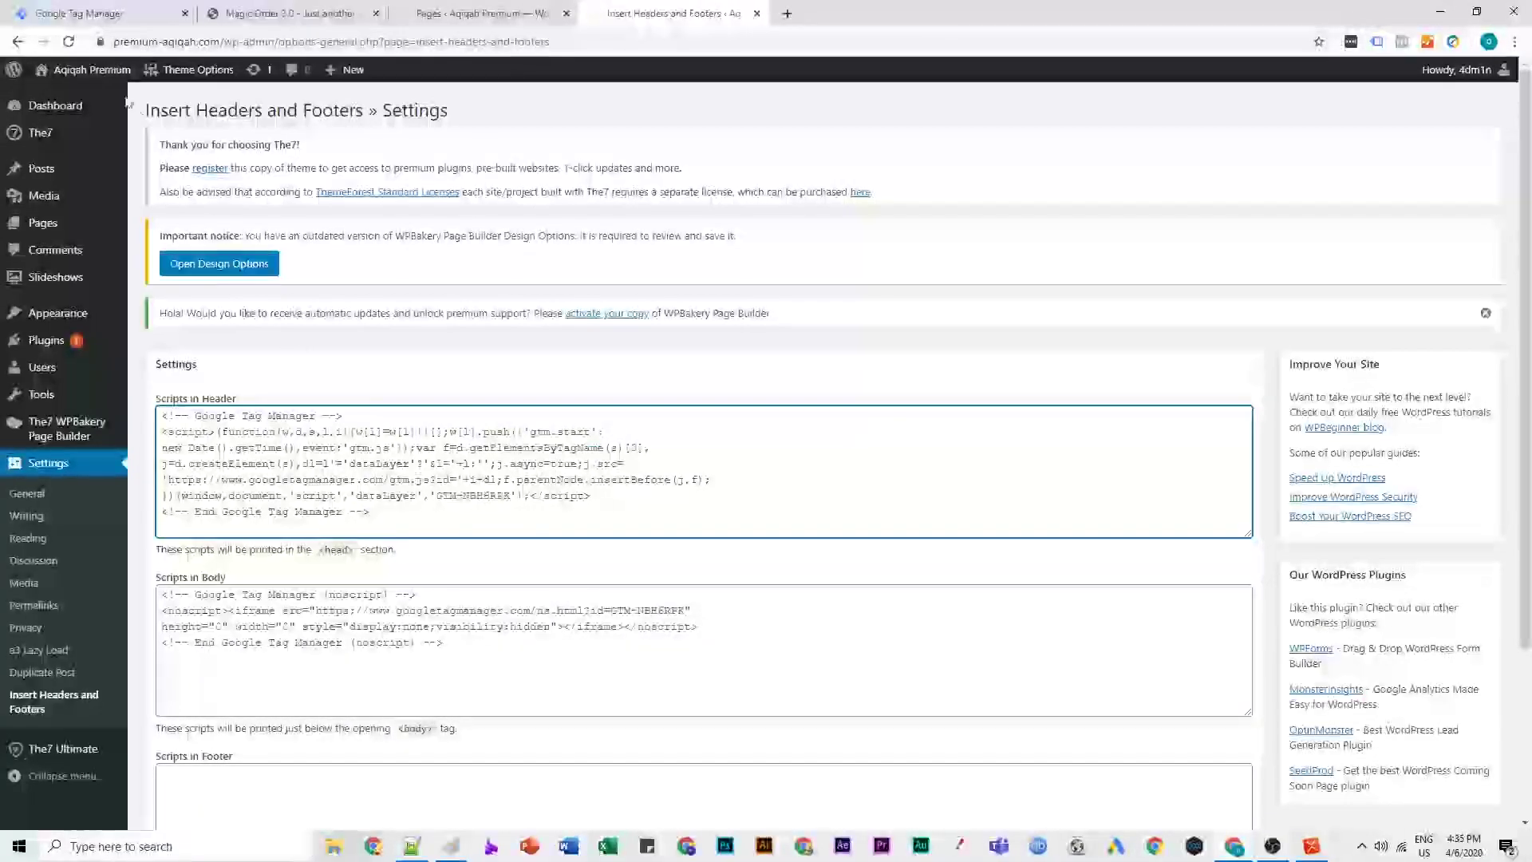
click(77, 13)
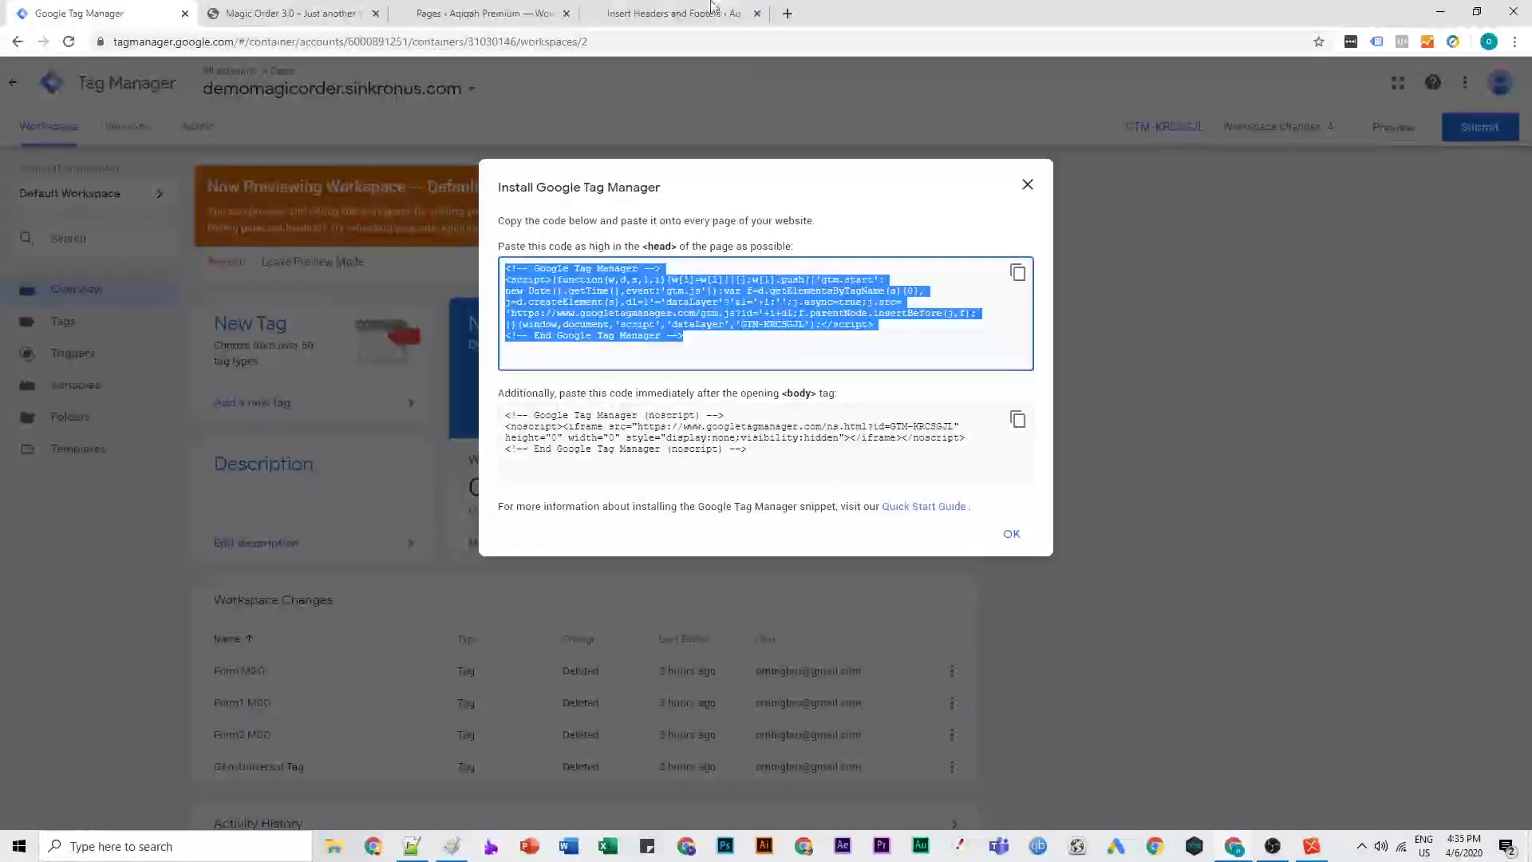
click(674, 13)
scroll(373, 568, down, 2)
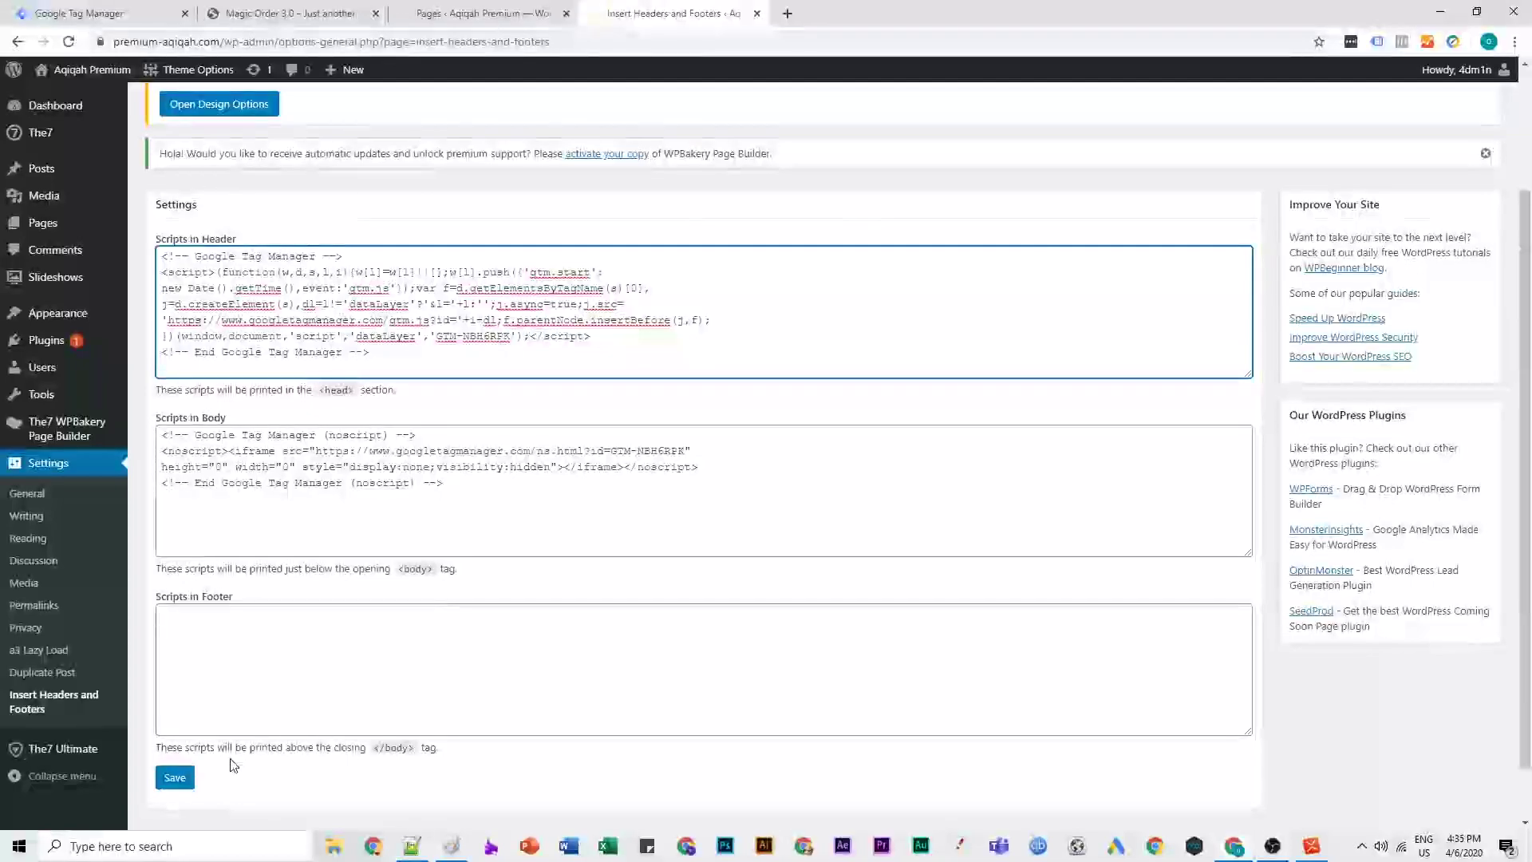
key(alt+Tab)
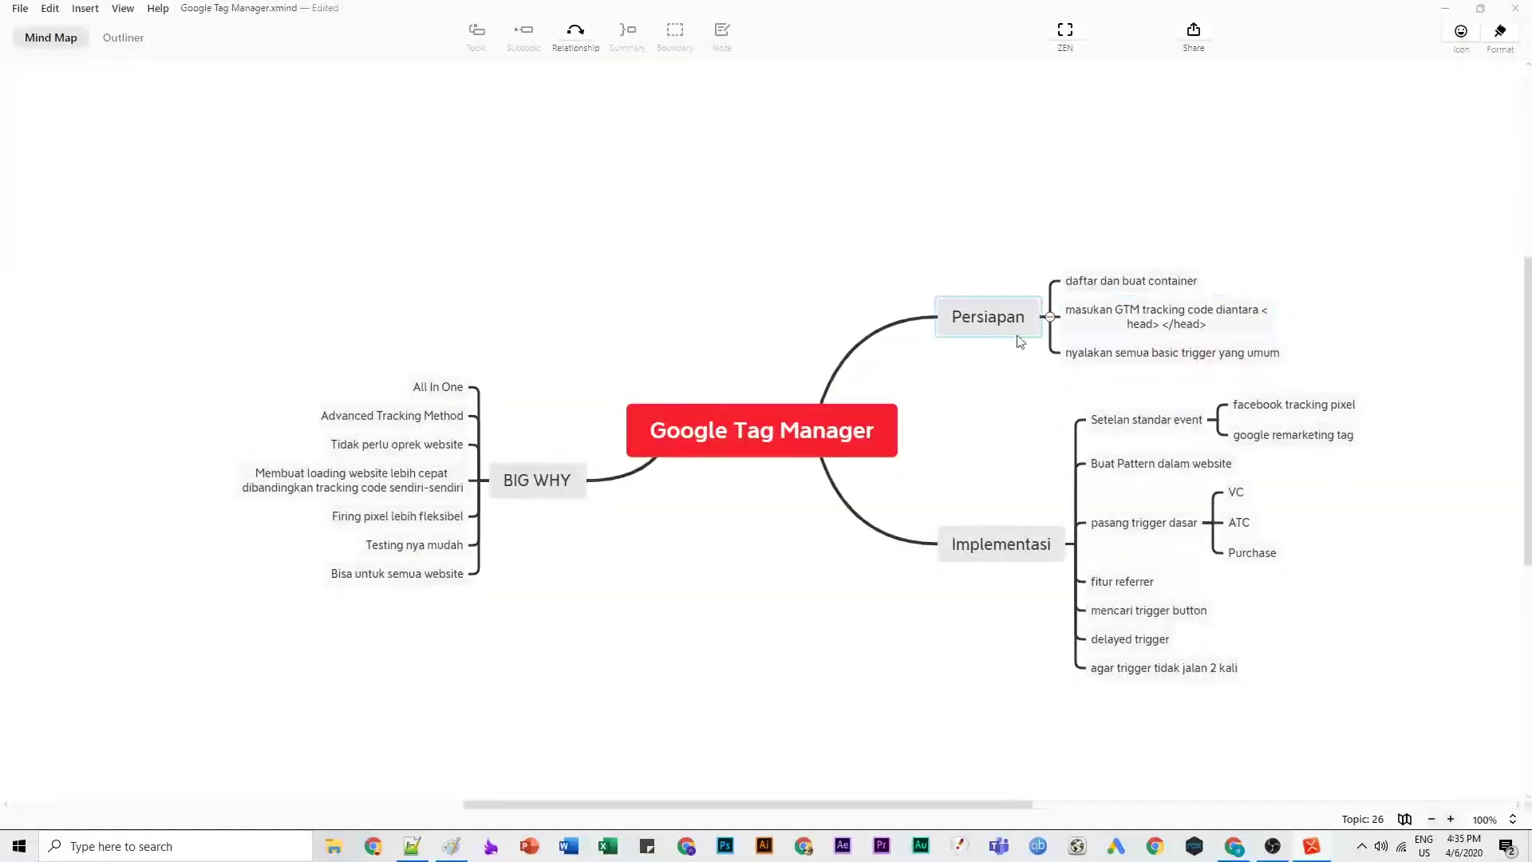
Step: Open the Magic Order 3.0 site's WordPress Dashboard in a new browser tab
key(alt+Tab)
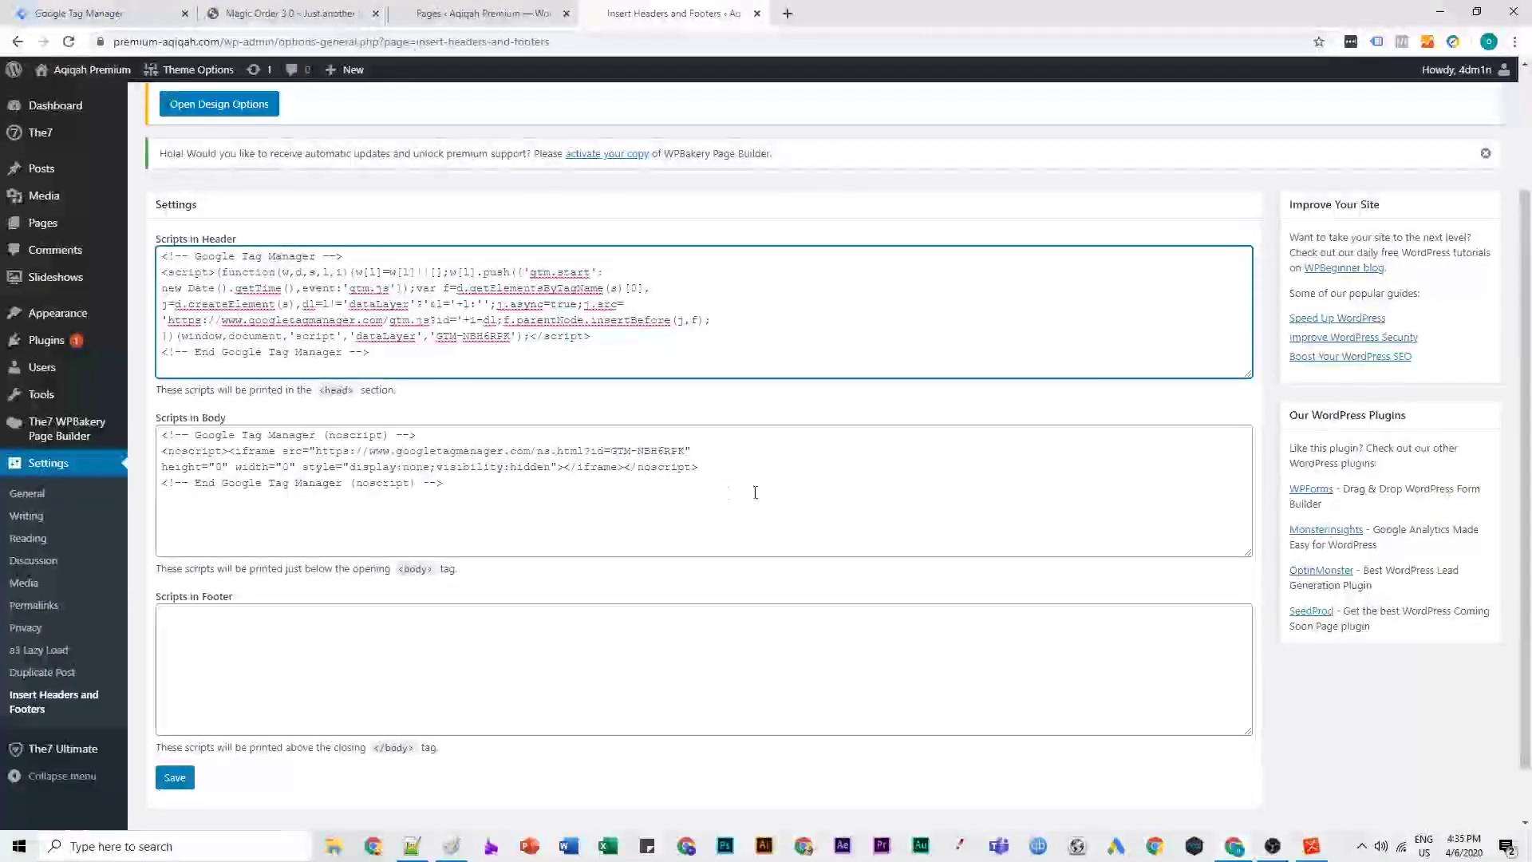
click(317, 9)
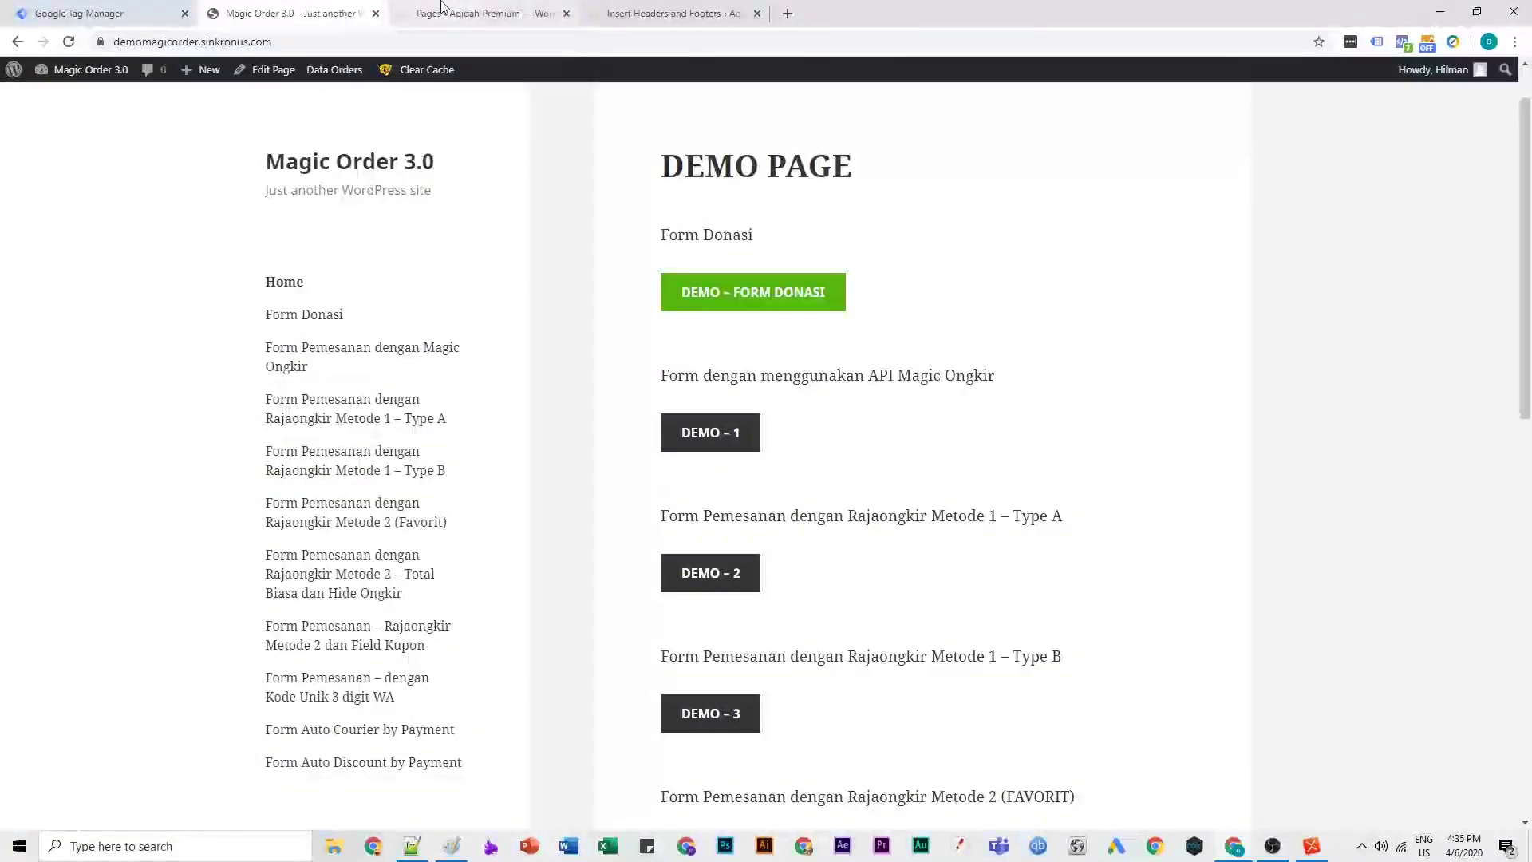
mouse_move(87, 69)
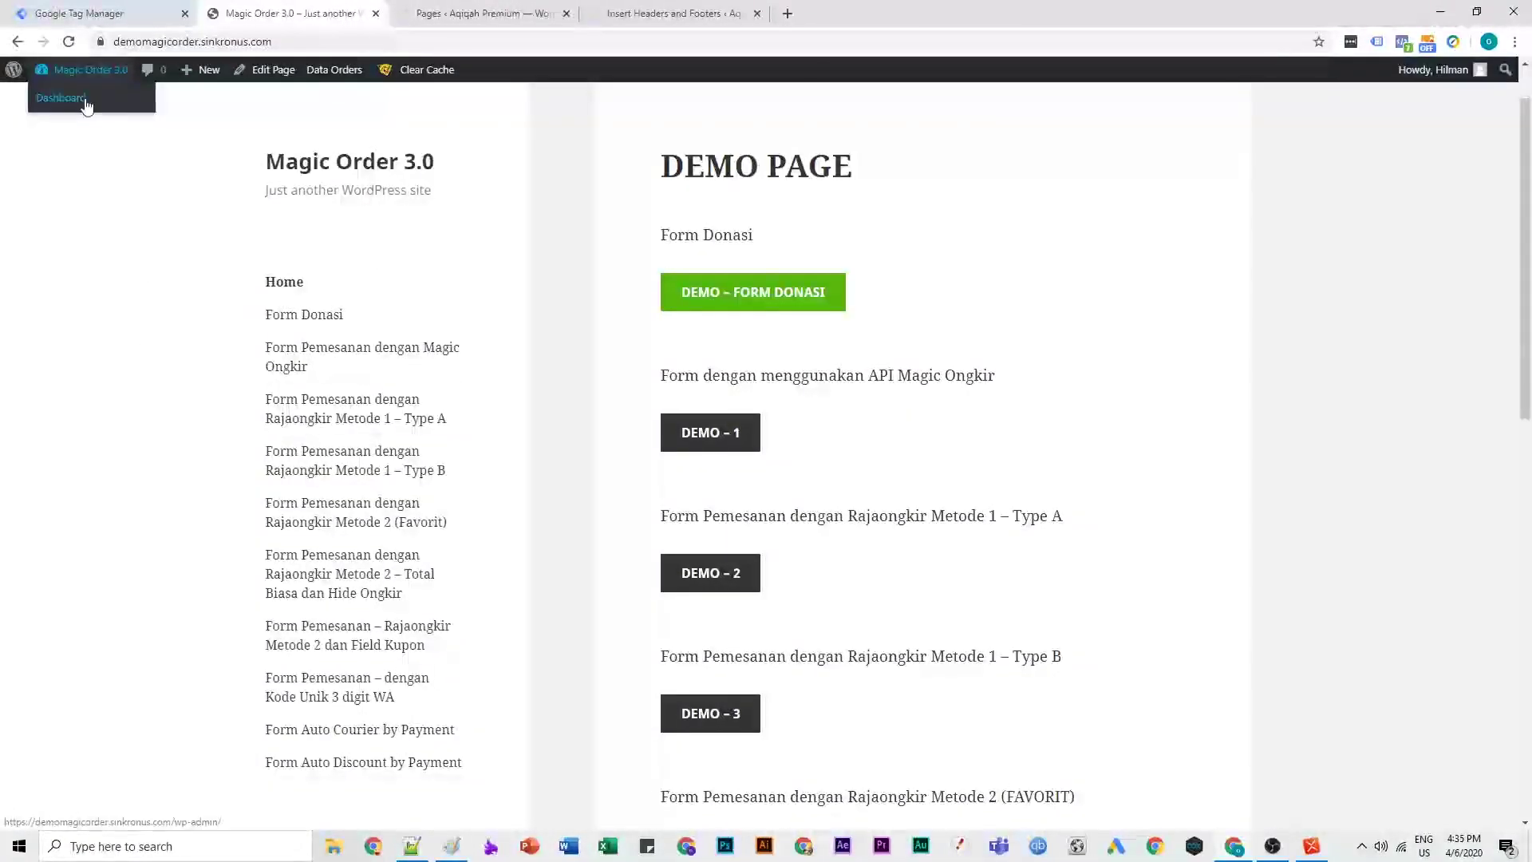
right_click(87, 106)
click(136, 123)
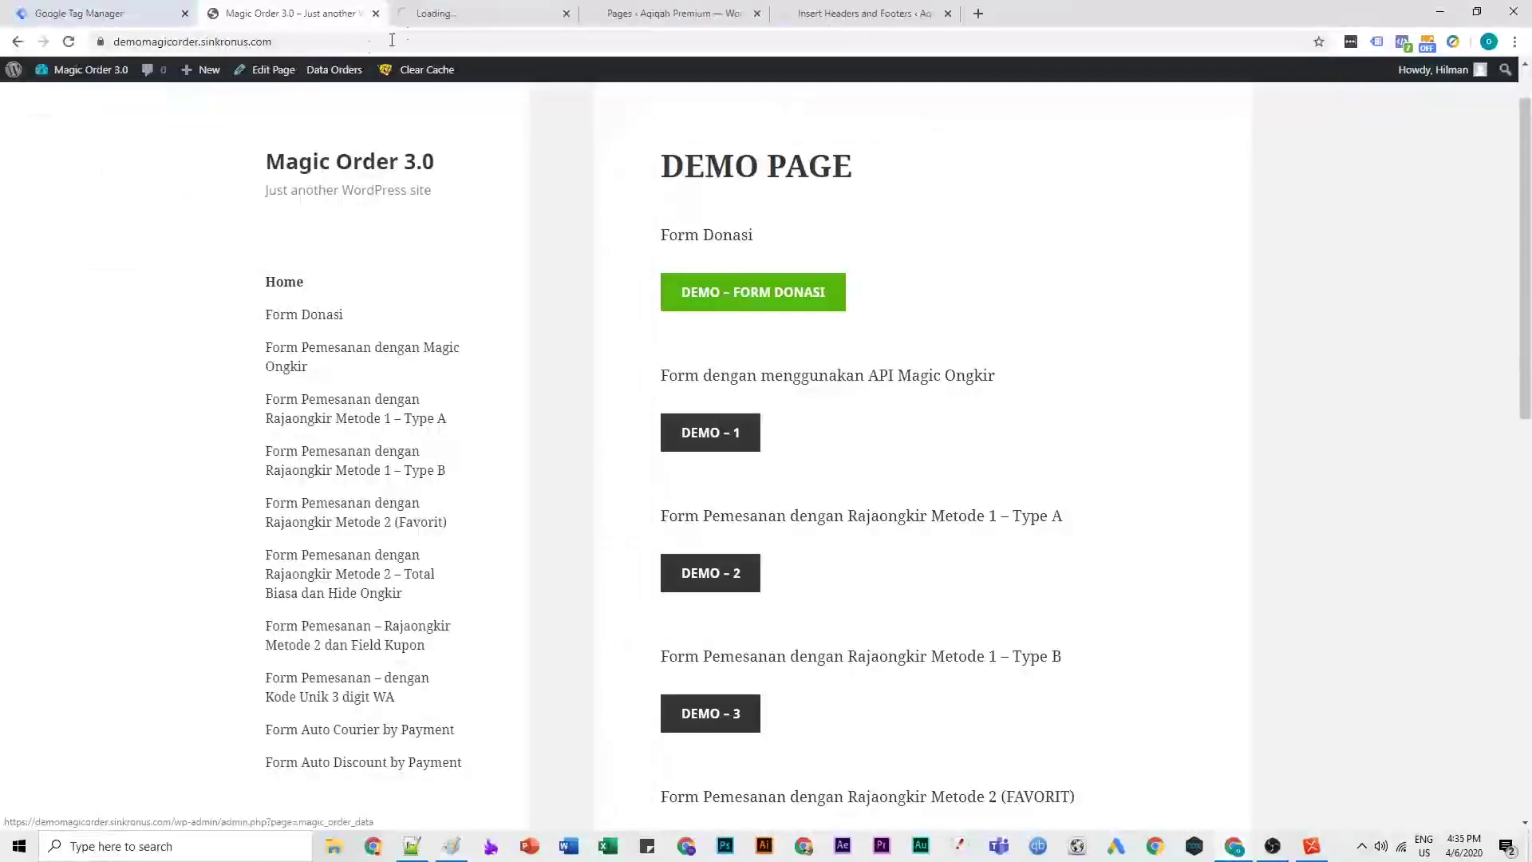
click(489, 13)
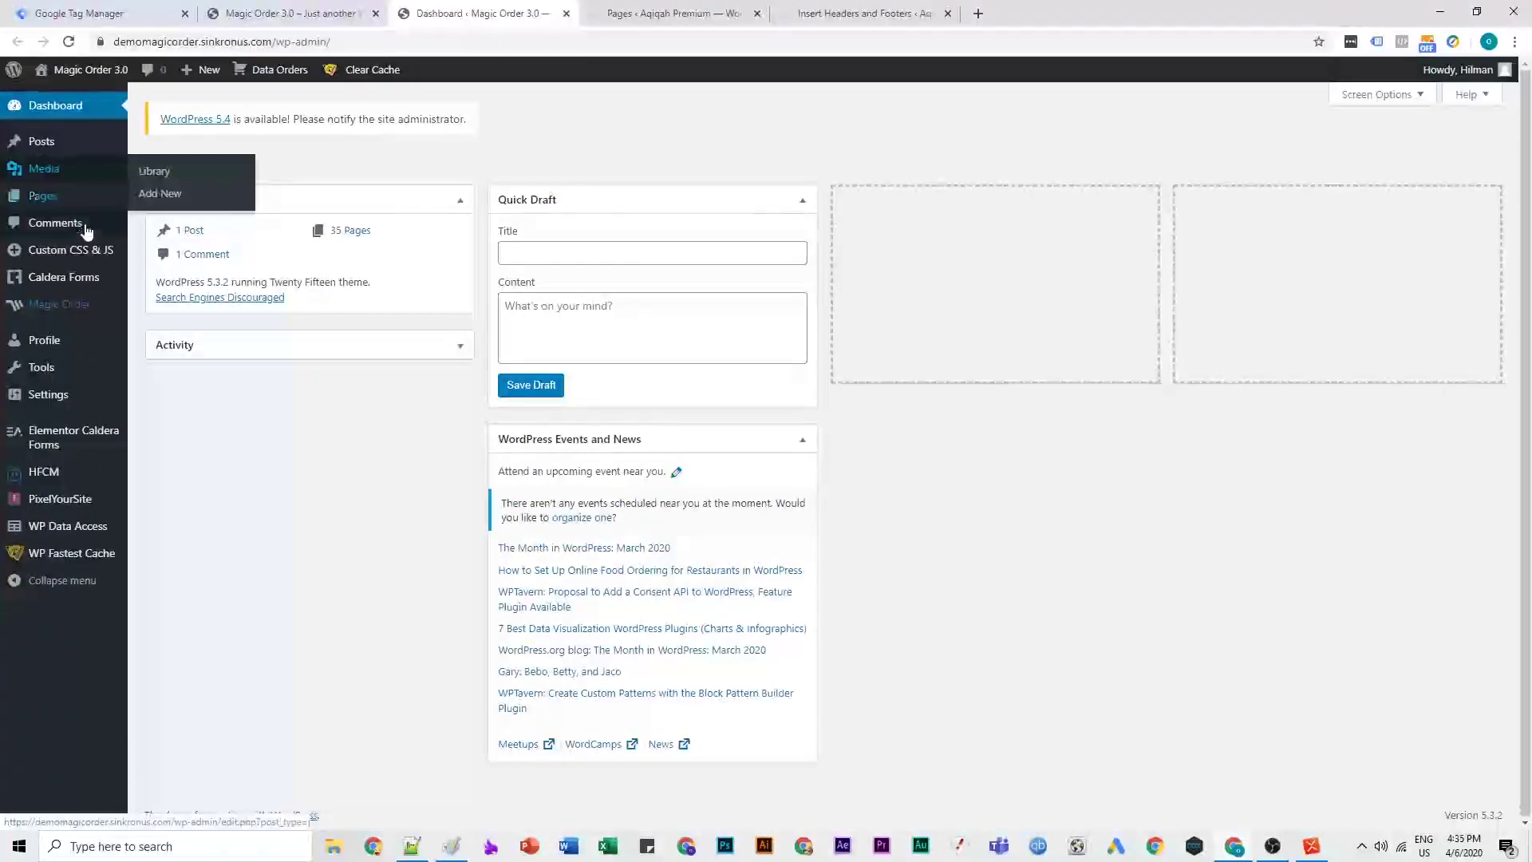
Step: Look over the Magic Order admin dashboard, then return to Google Tag Manager
mouse_move(86, 414)
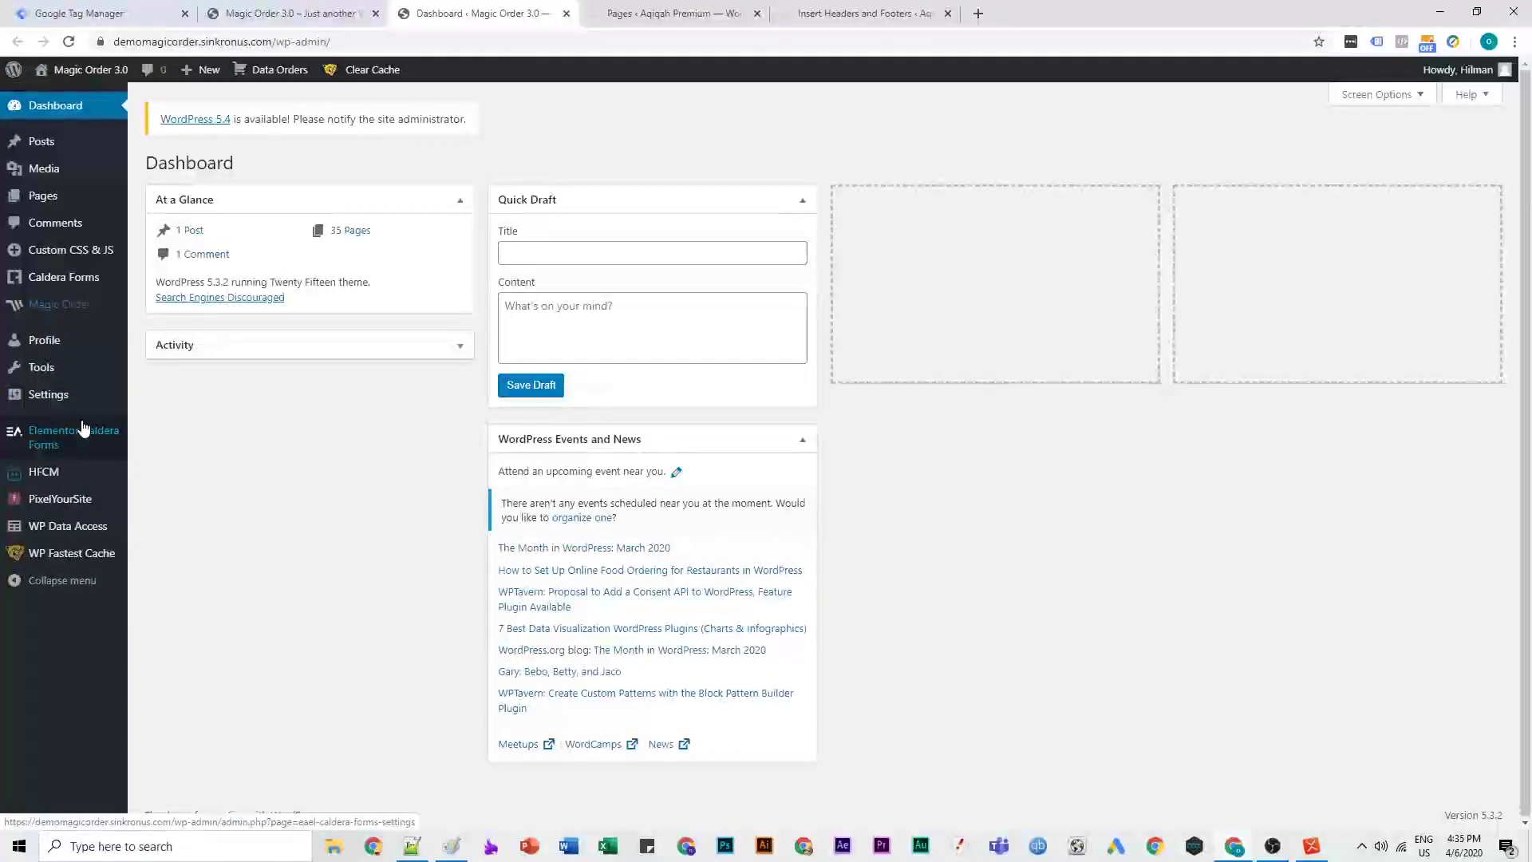
mouse_move(81, 360)
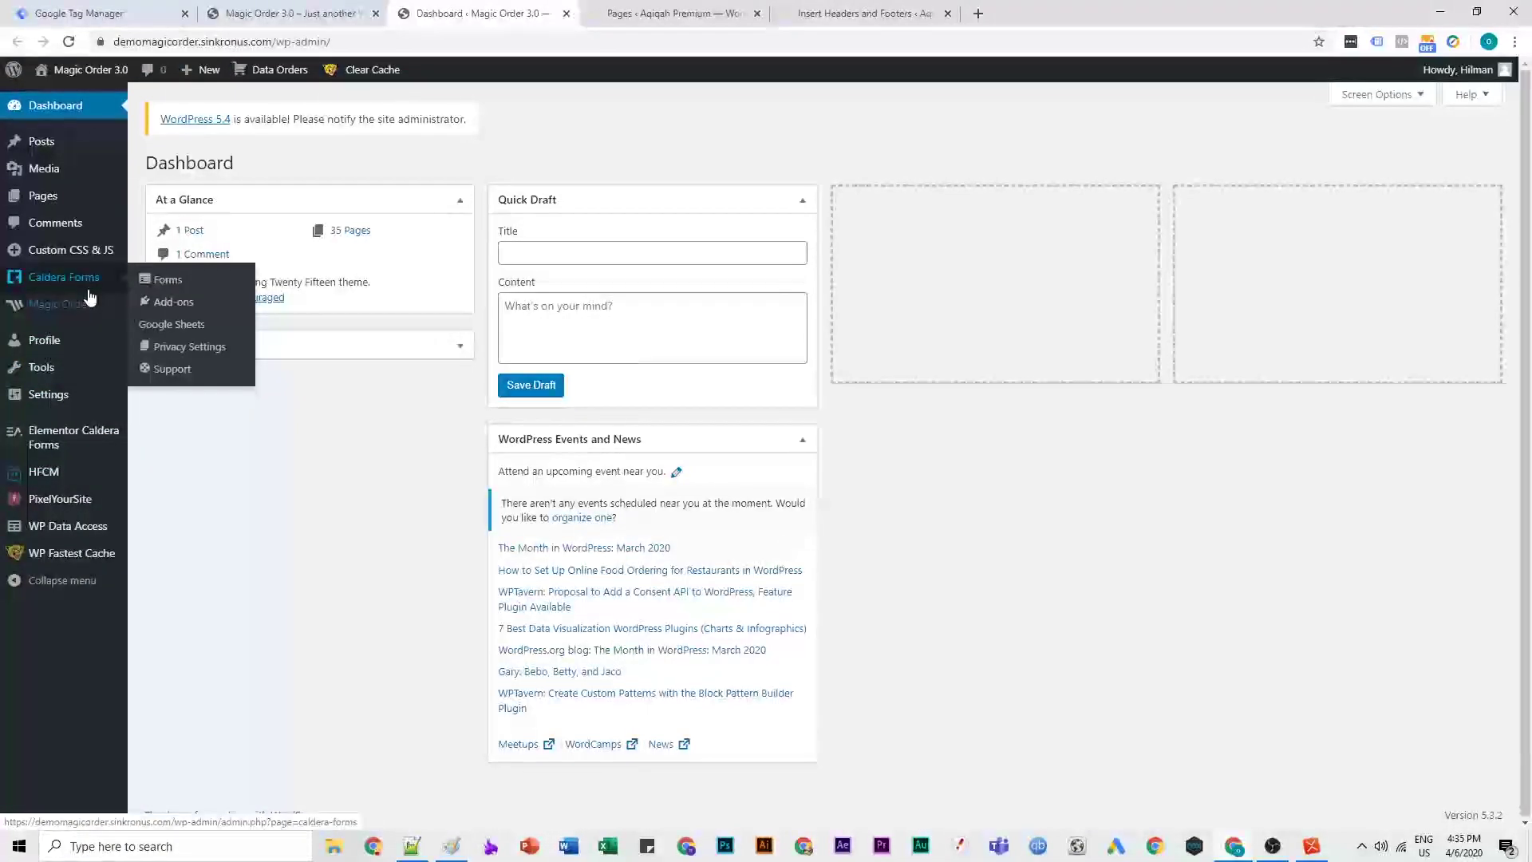
mouse_move(92, 164)
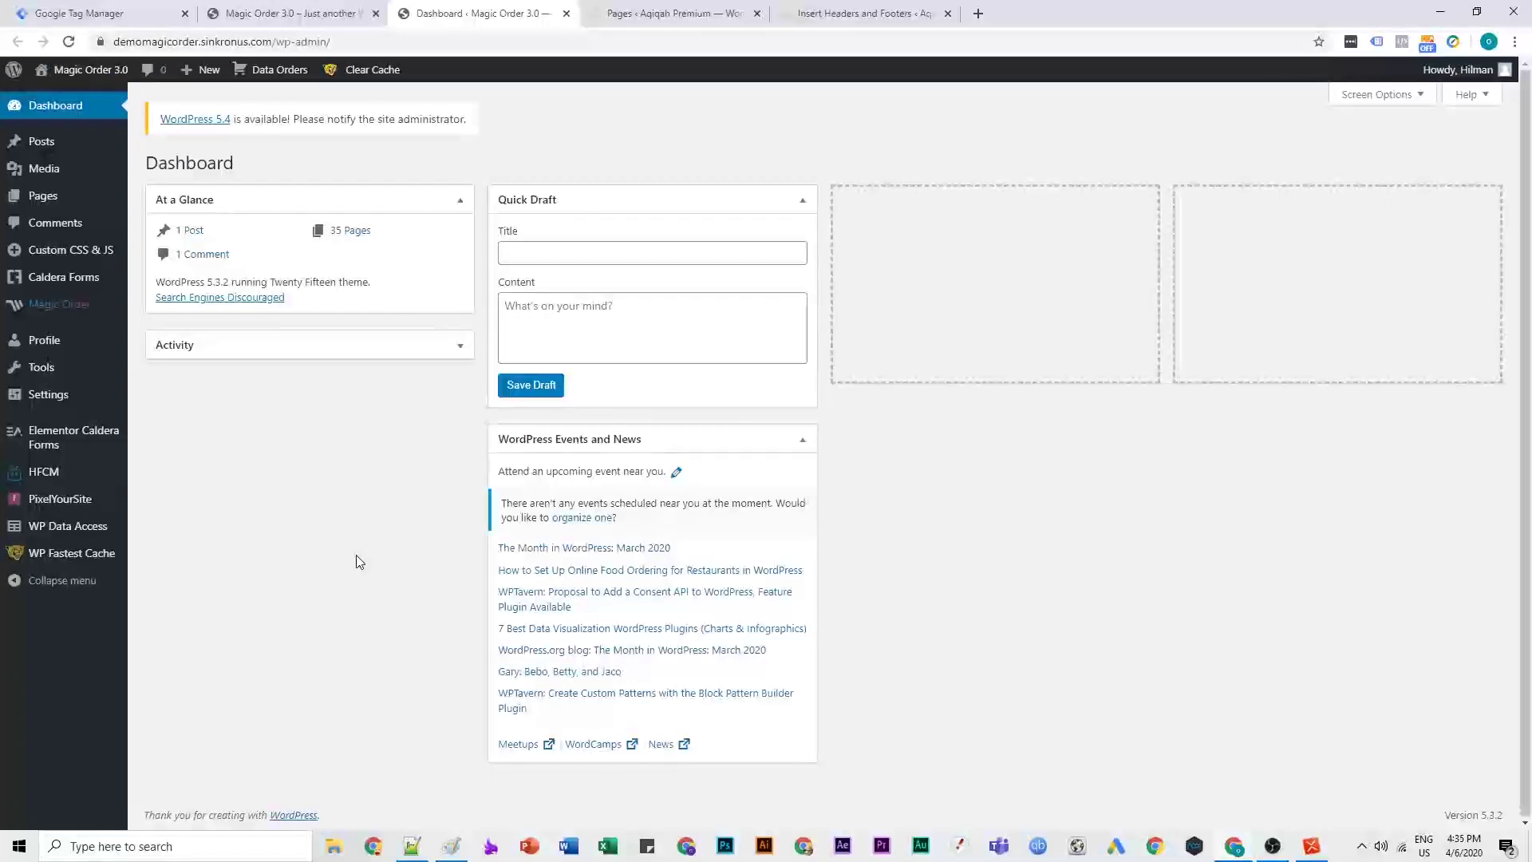
key(alt+Tab)
key(alt+Tab)
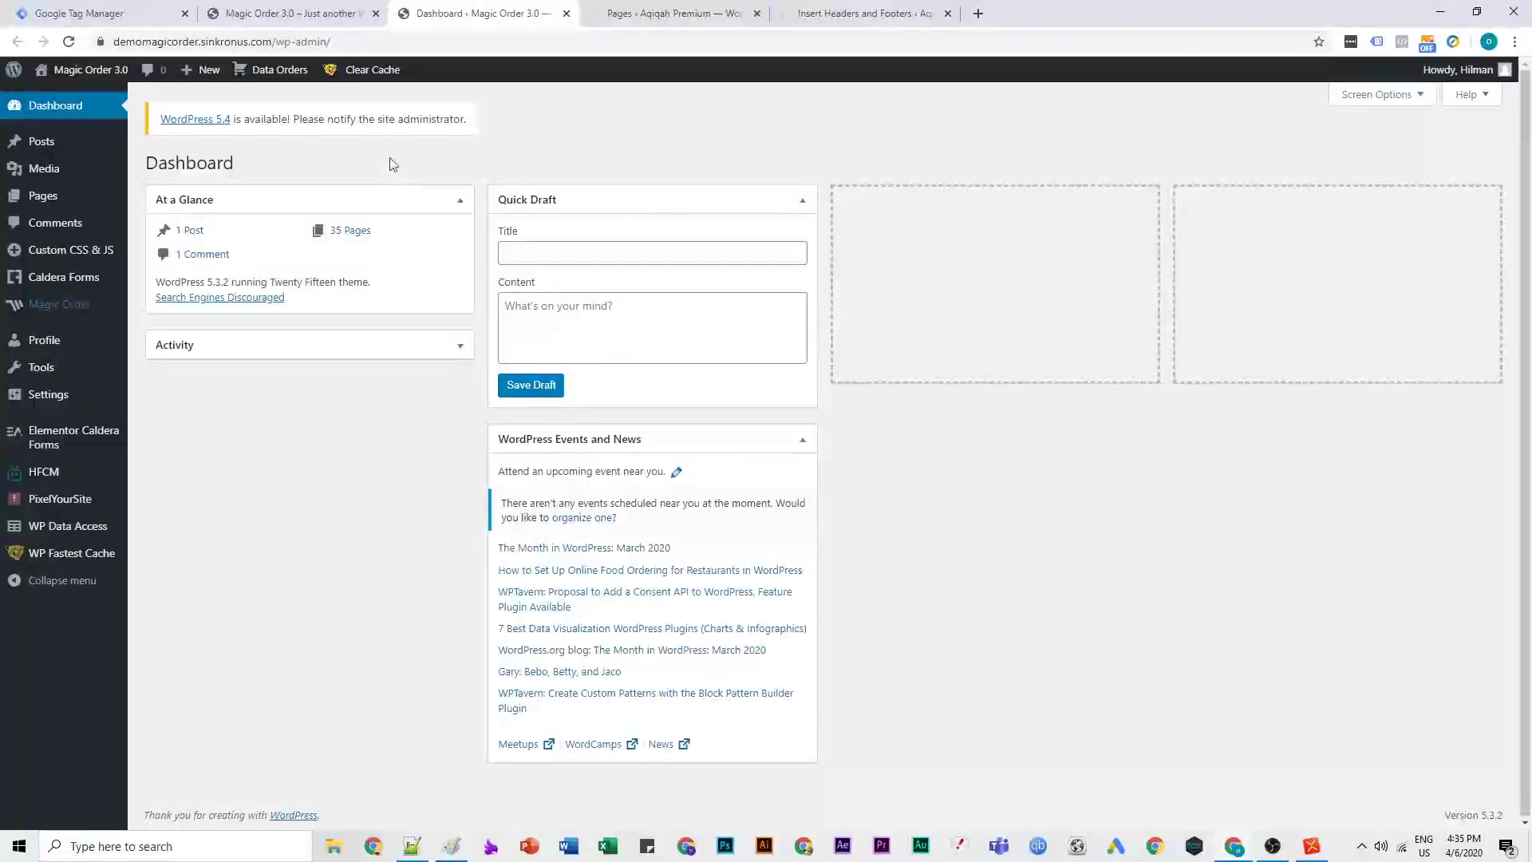
click(76, 10)
Step: Close the Install Google Tag Manager dialog and open the container's Variables page
click(1029, 186)
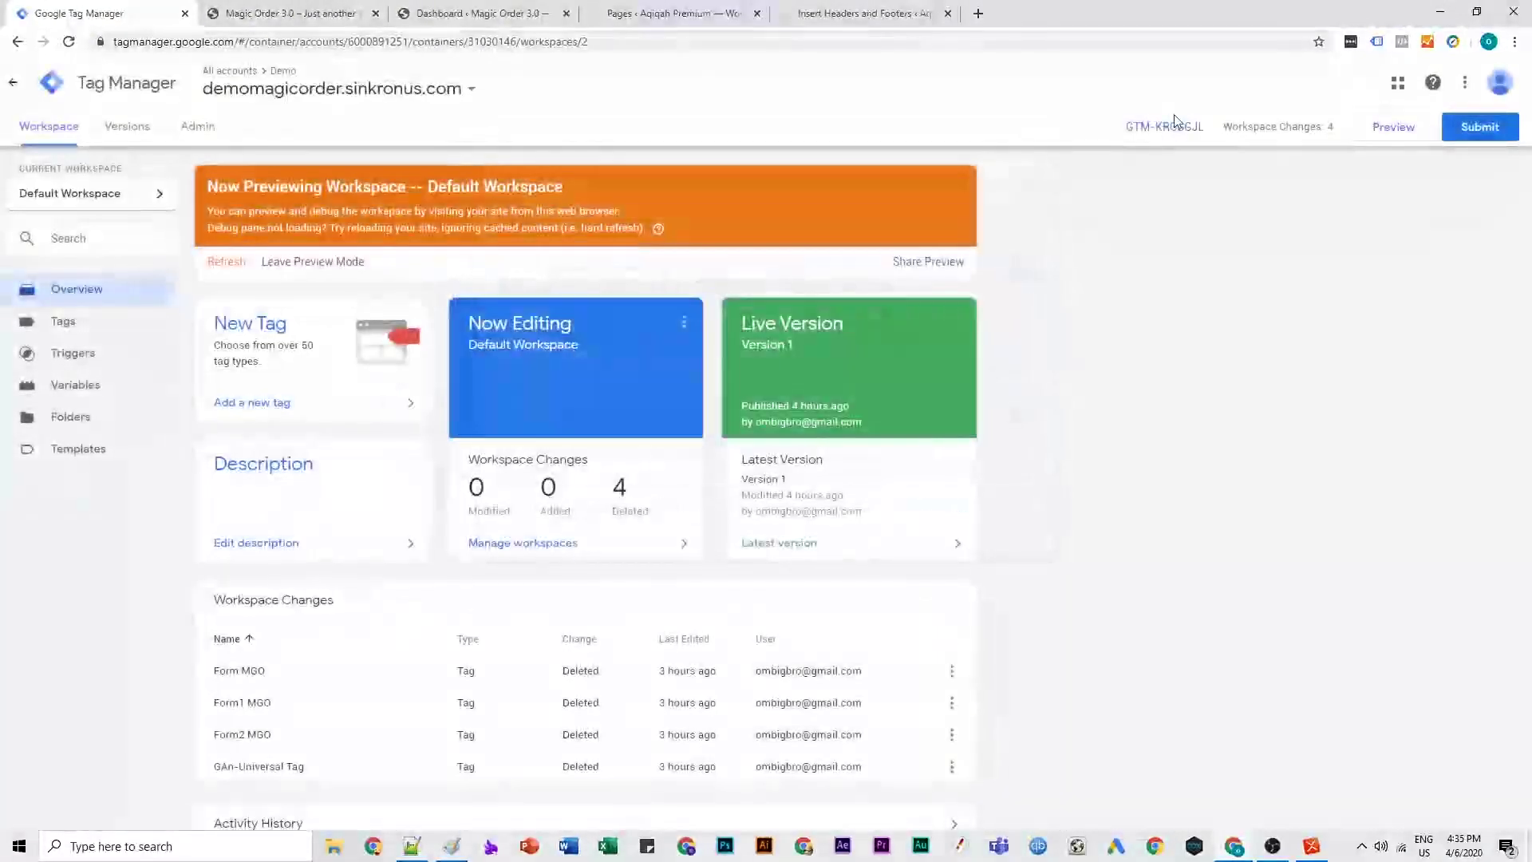
key(alt+Tab)
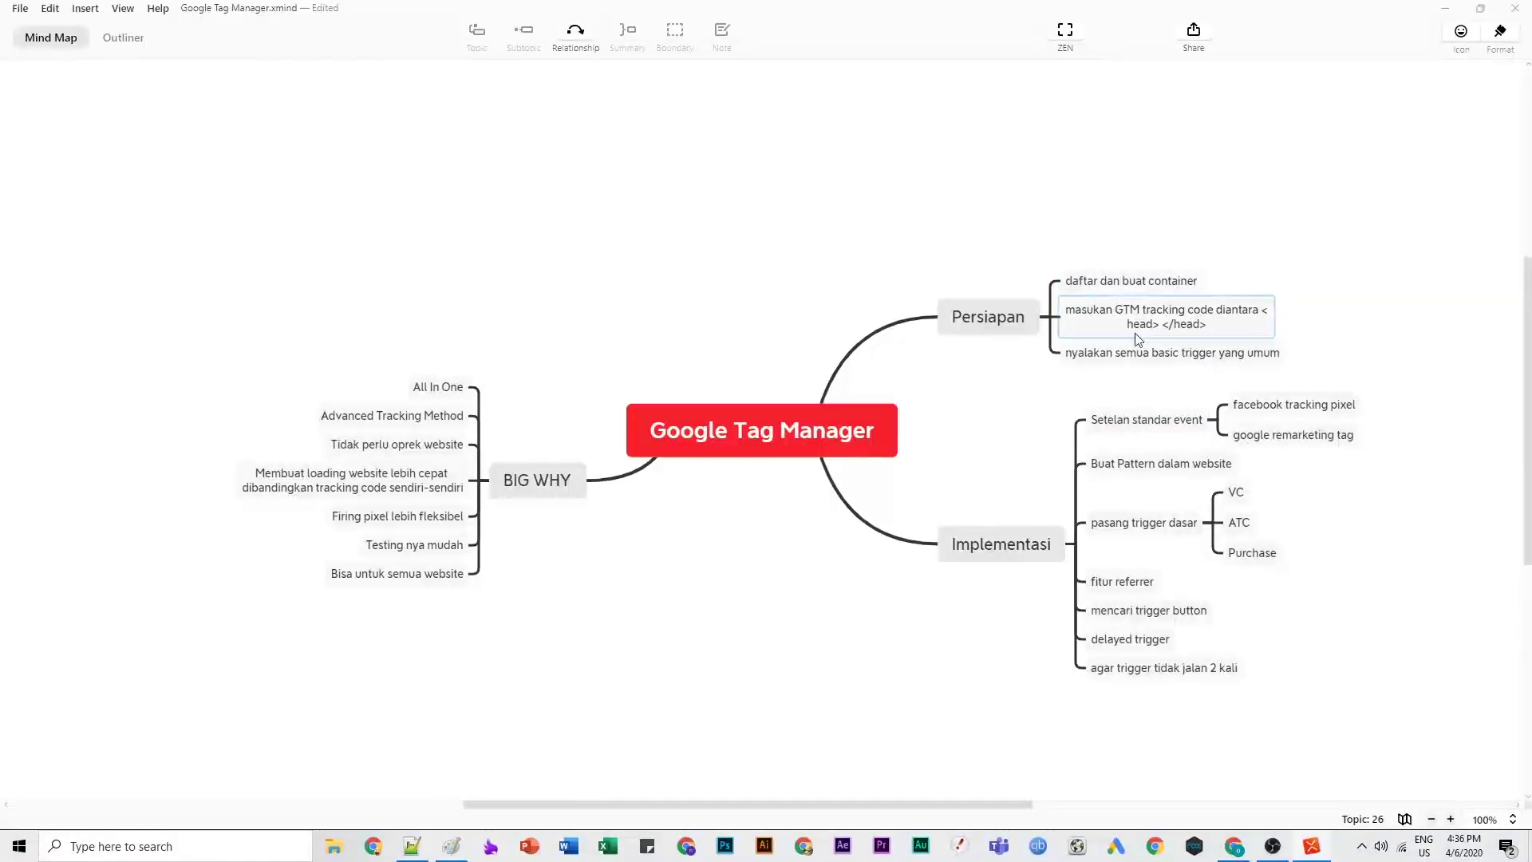
key(alt+Tab)
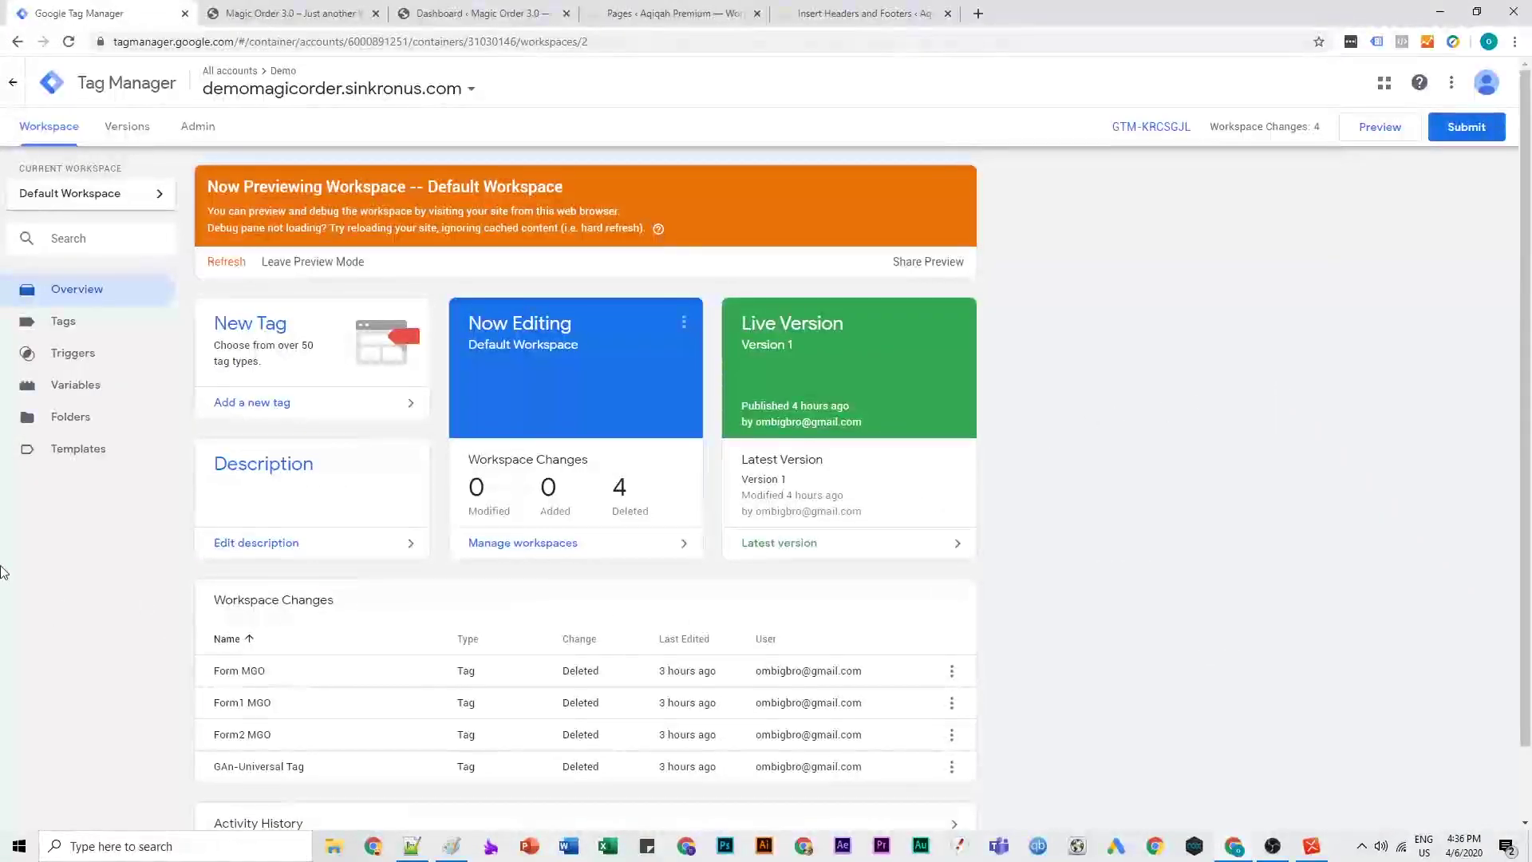
click(62, 395)
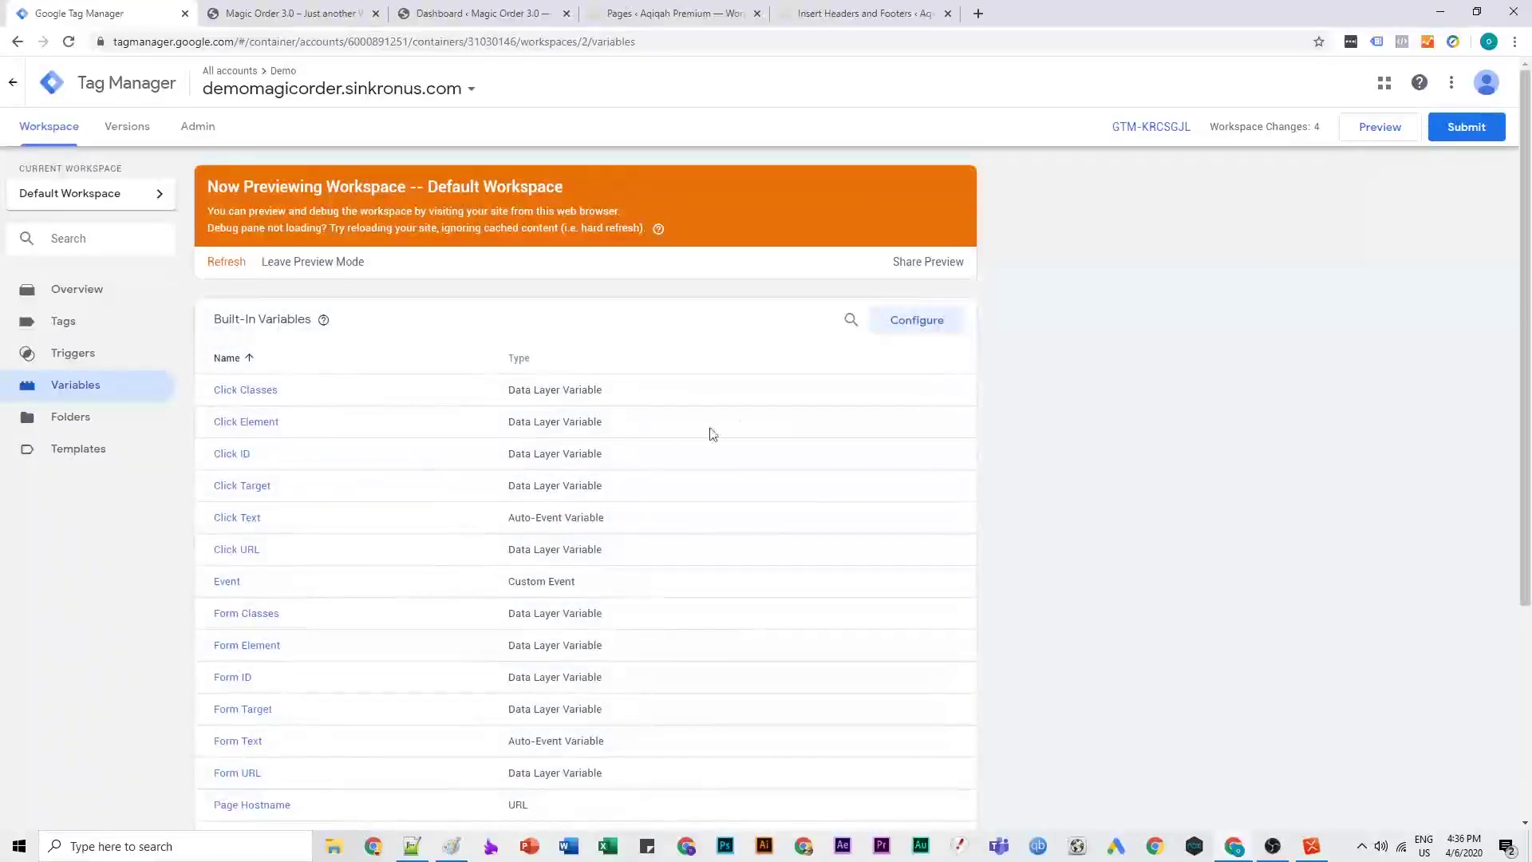
Step: Scroll through the built-in variables checkbox list without changes, then close the panel
click(917, 320)
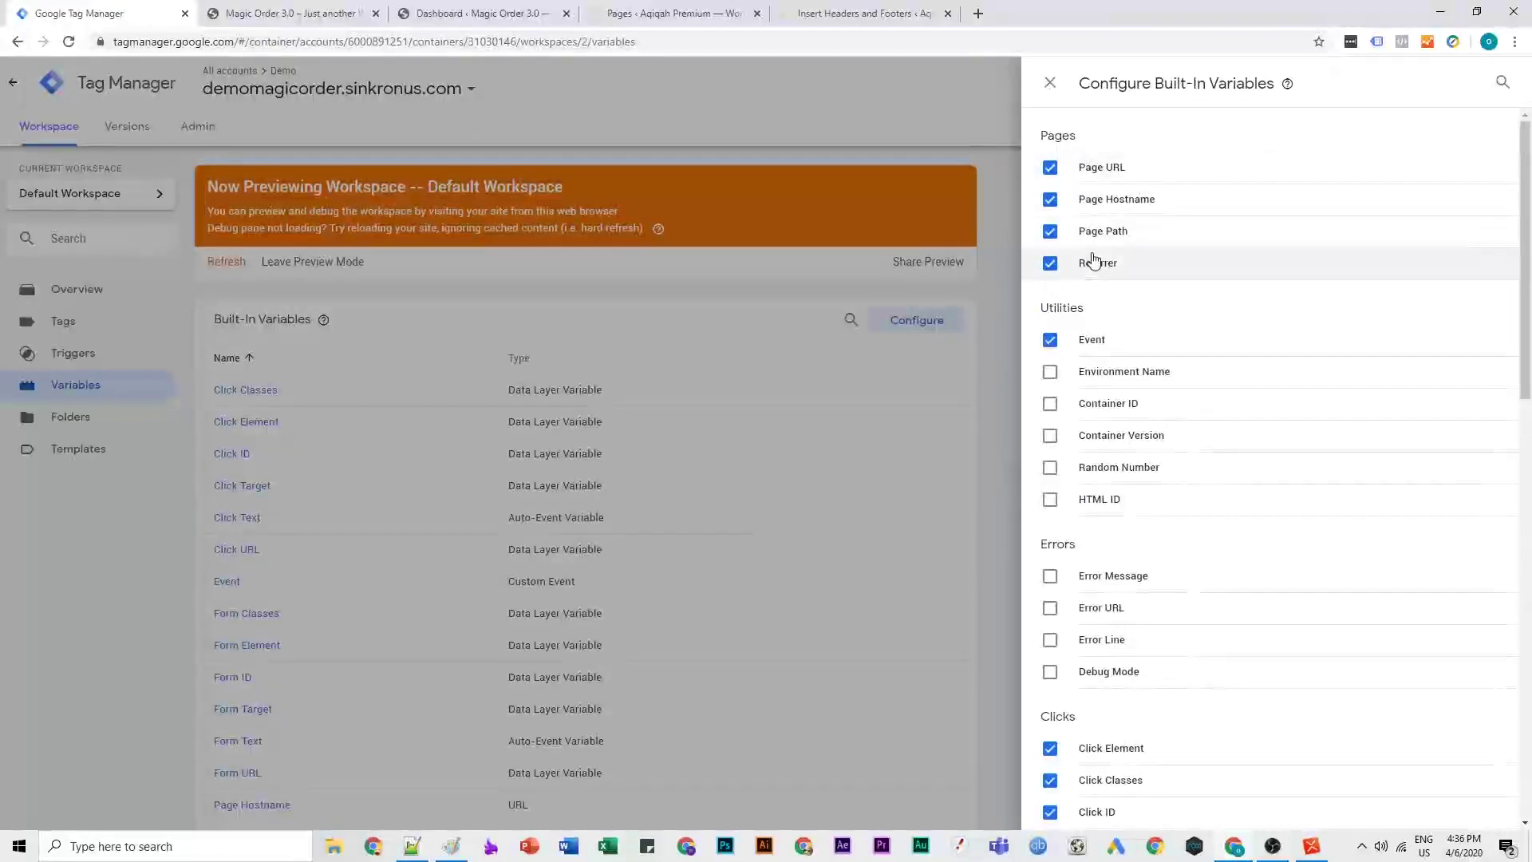
scroll(1061, 272, down, 3)
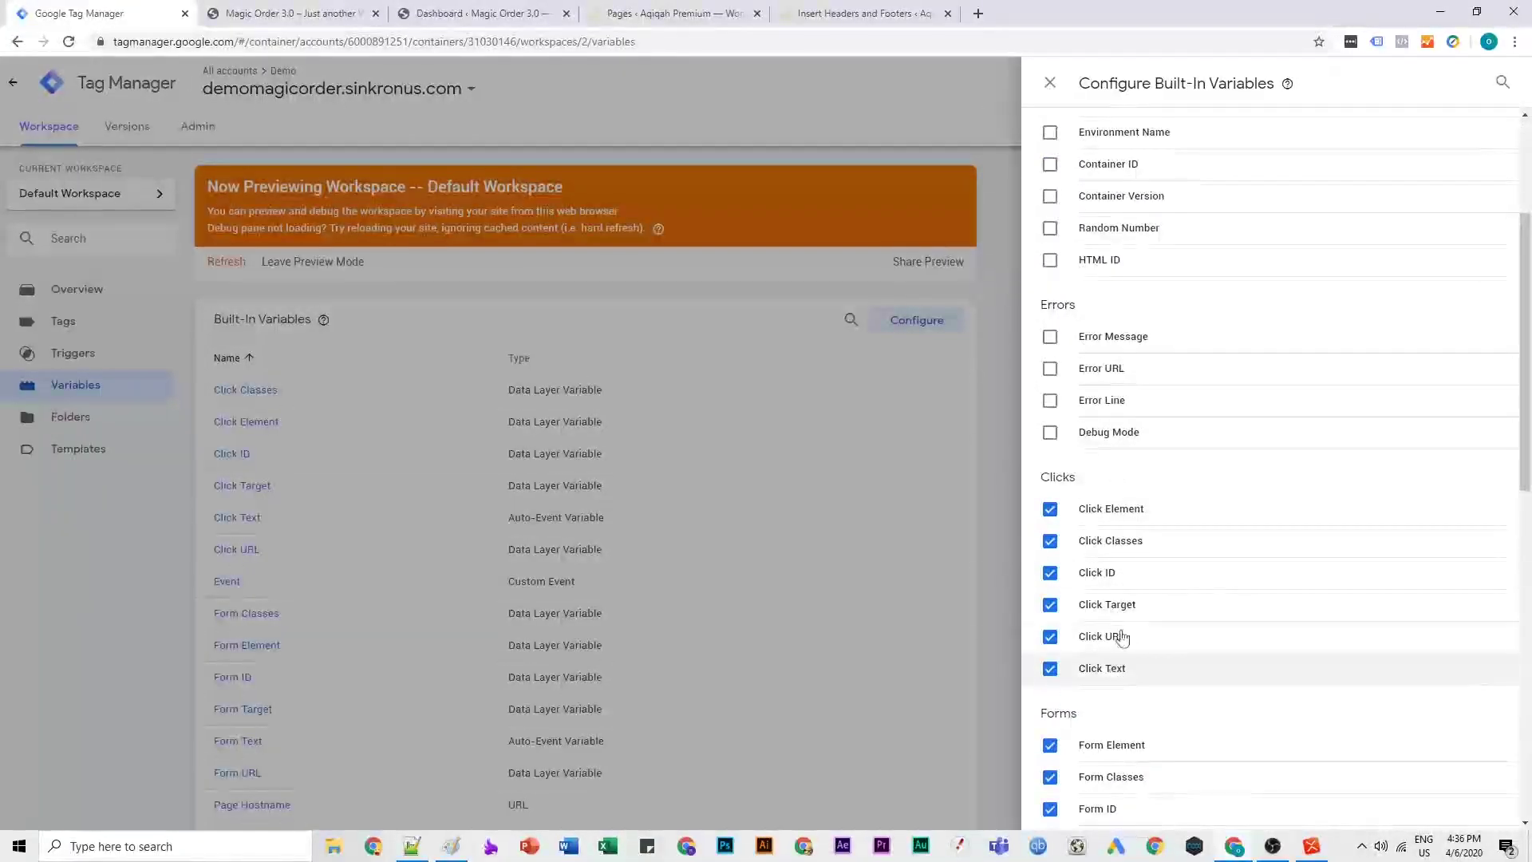
scroll(1138, 646, down, 4)
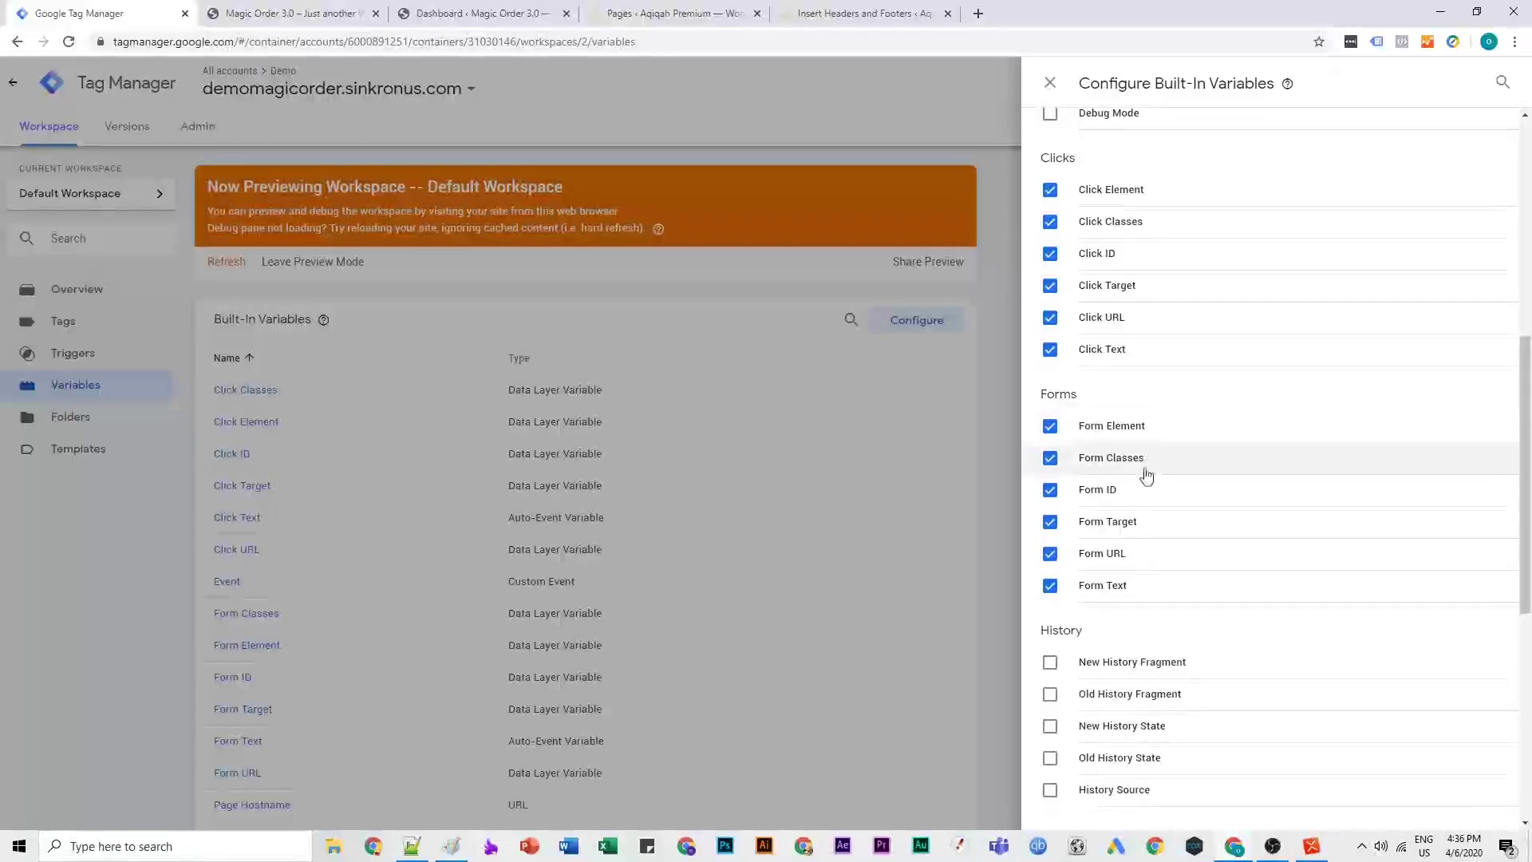
scroll(1133, 559, down, 7)
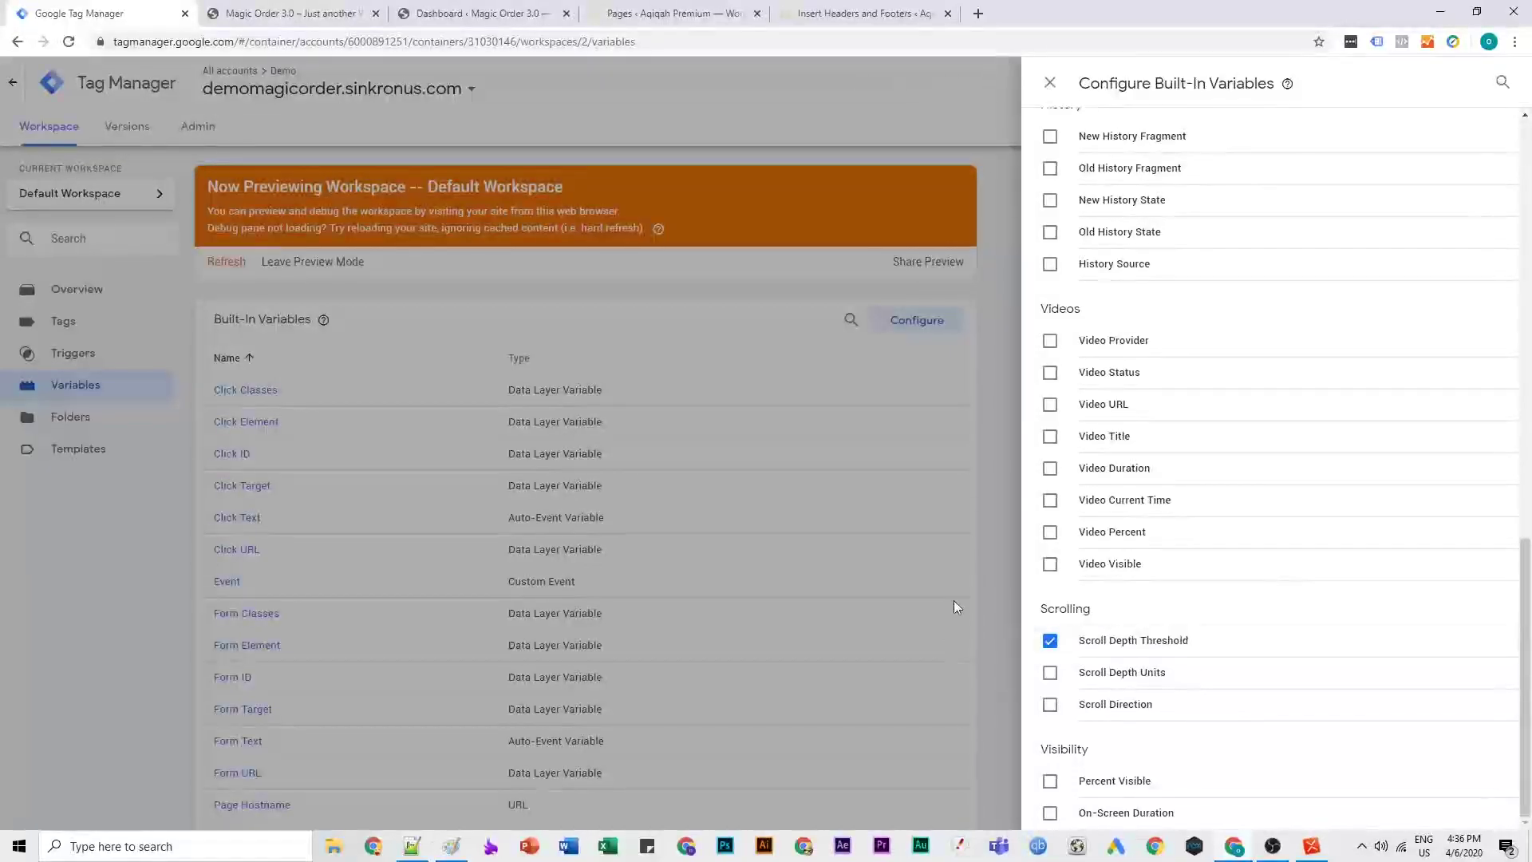
click(1050, 83)
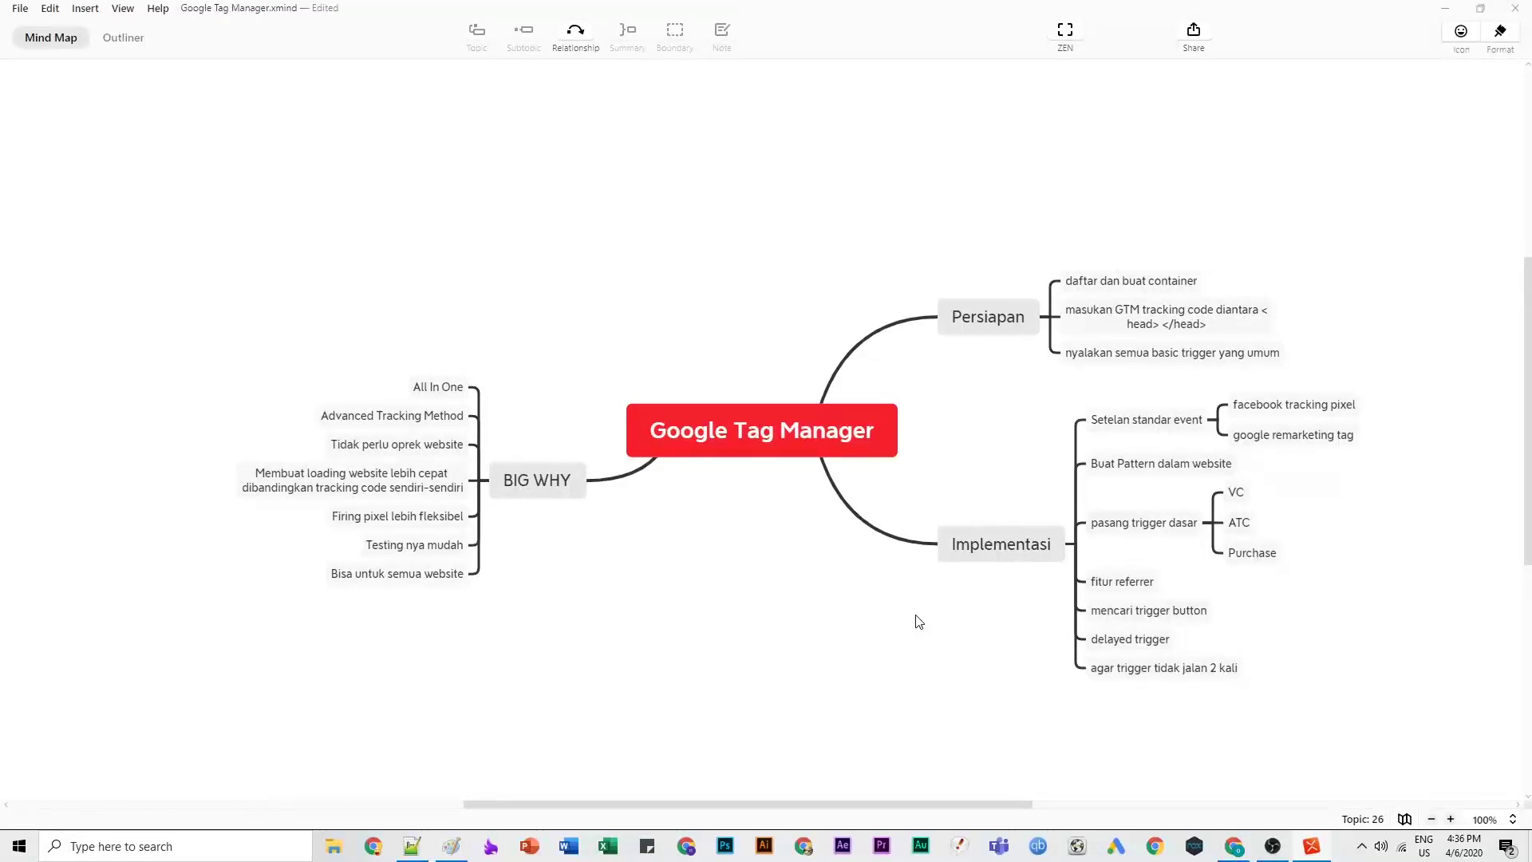
Step: Create a new tag named 'FBAds-Base Pixel' with the Custom HTML tag type
key(alt+Tab)
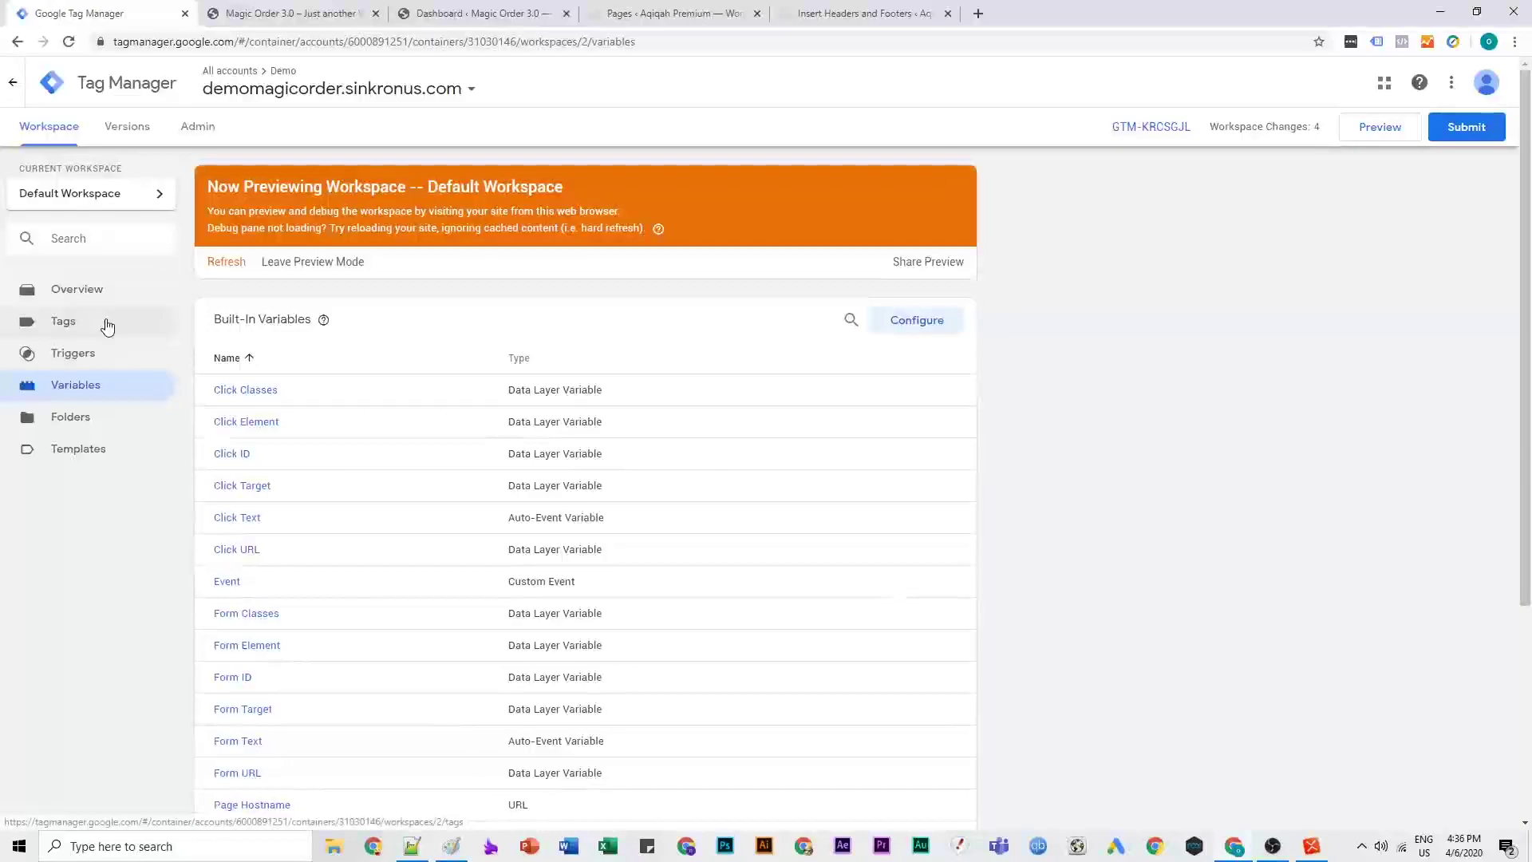
click(107, 325)
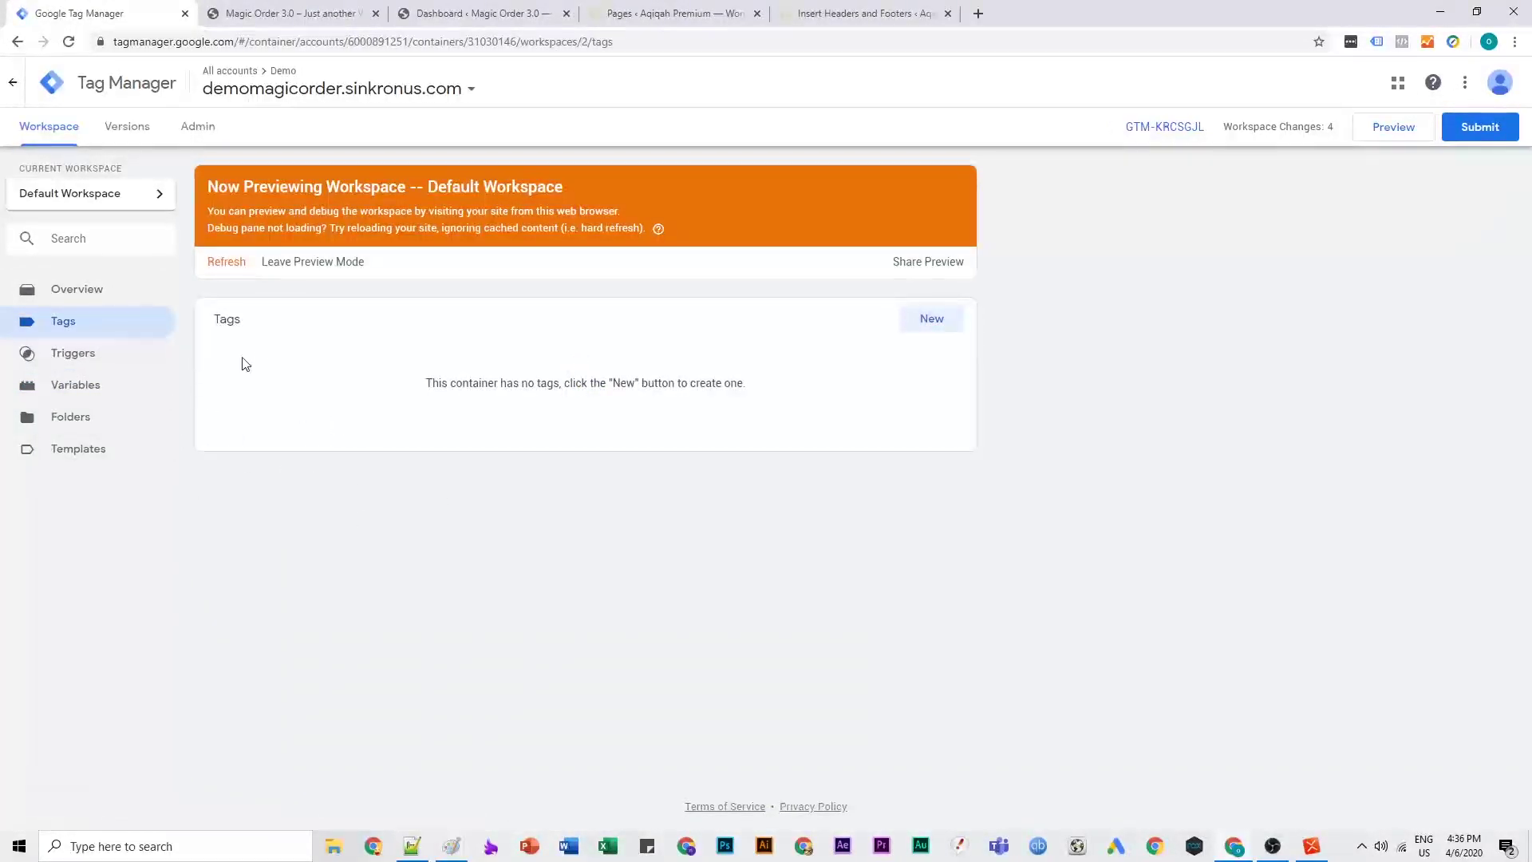
click(926, 324)
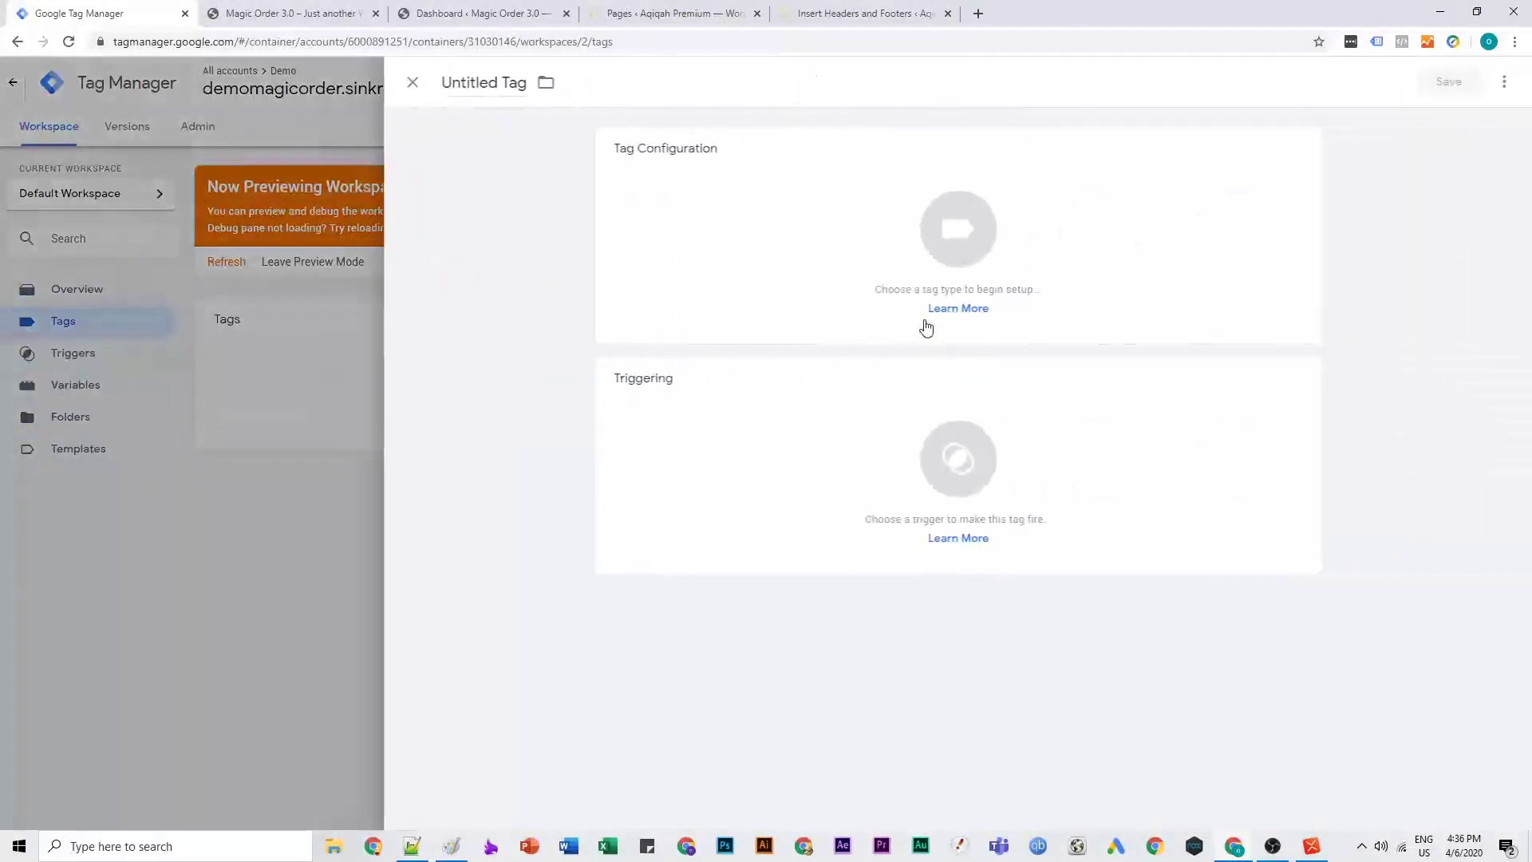
click(489, 82)
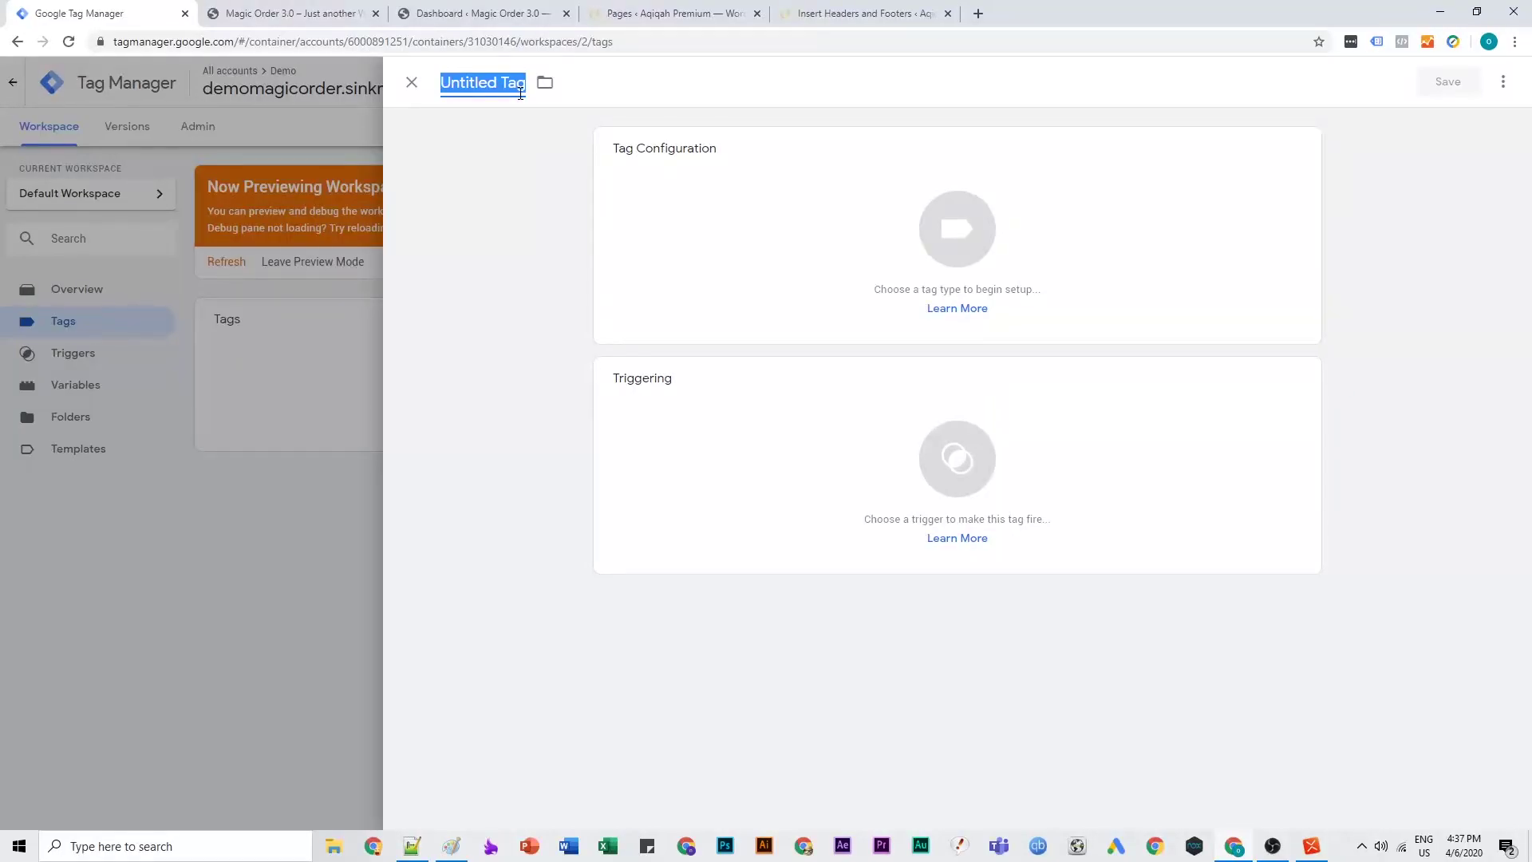
text(FBAds-Base Pixel)
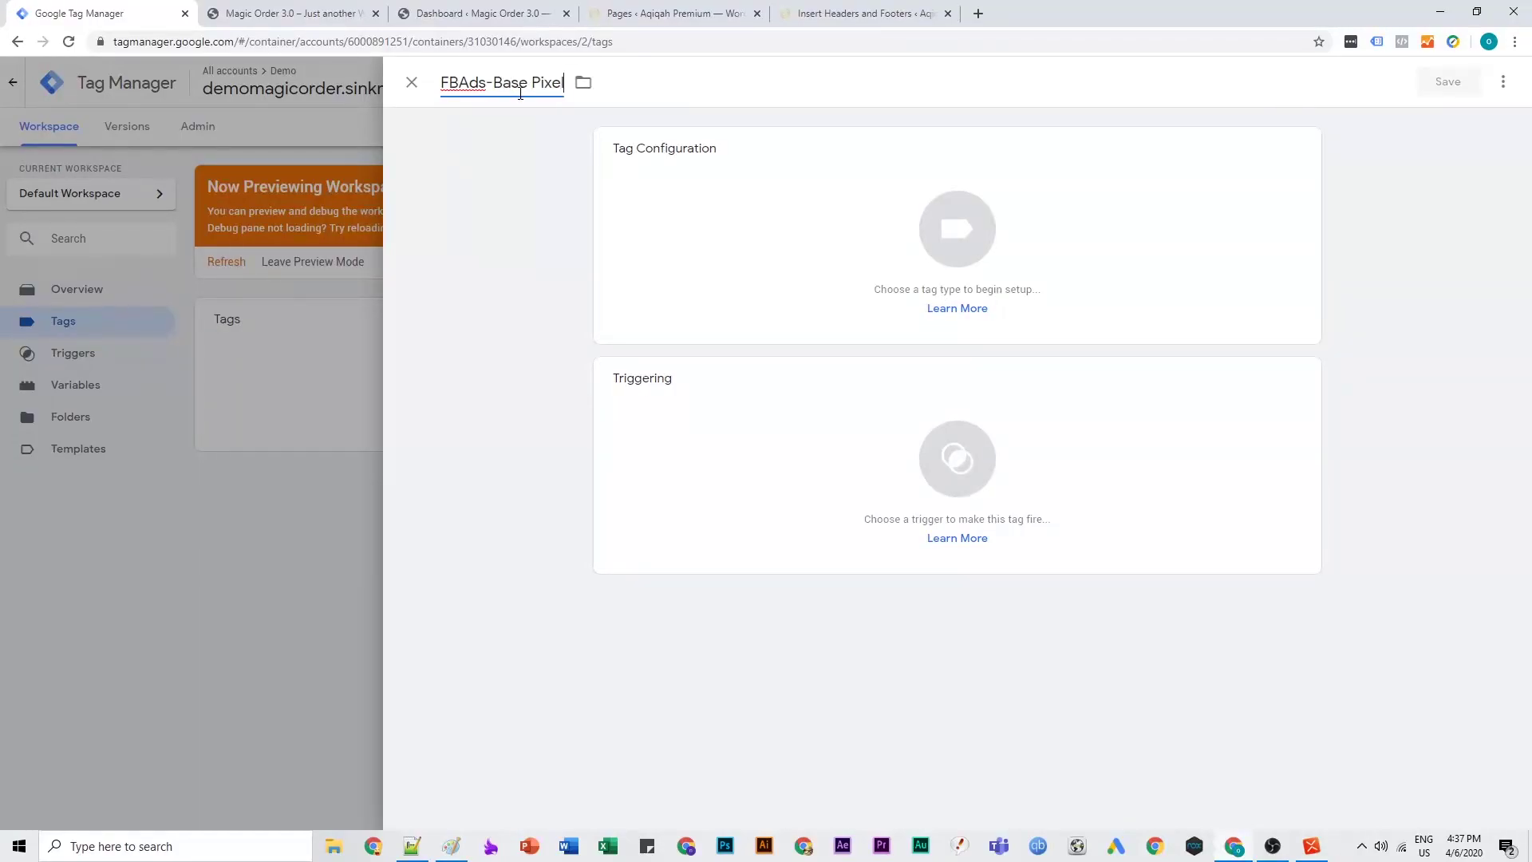
click(688, 238)
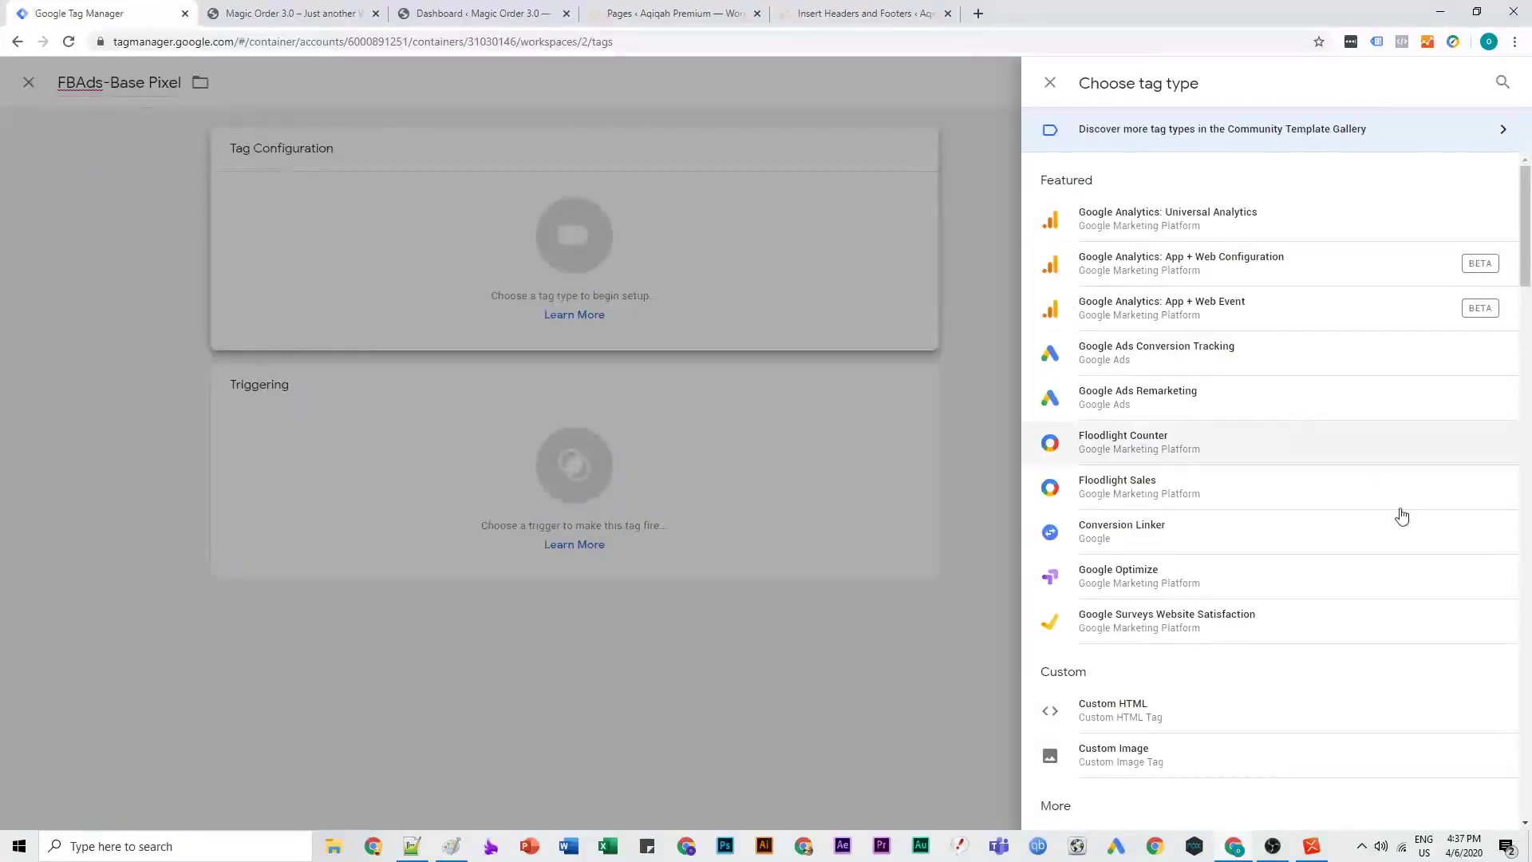
click(1146, 708)
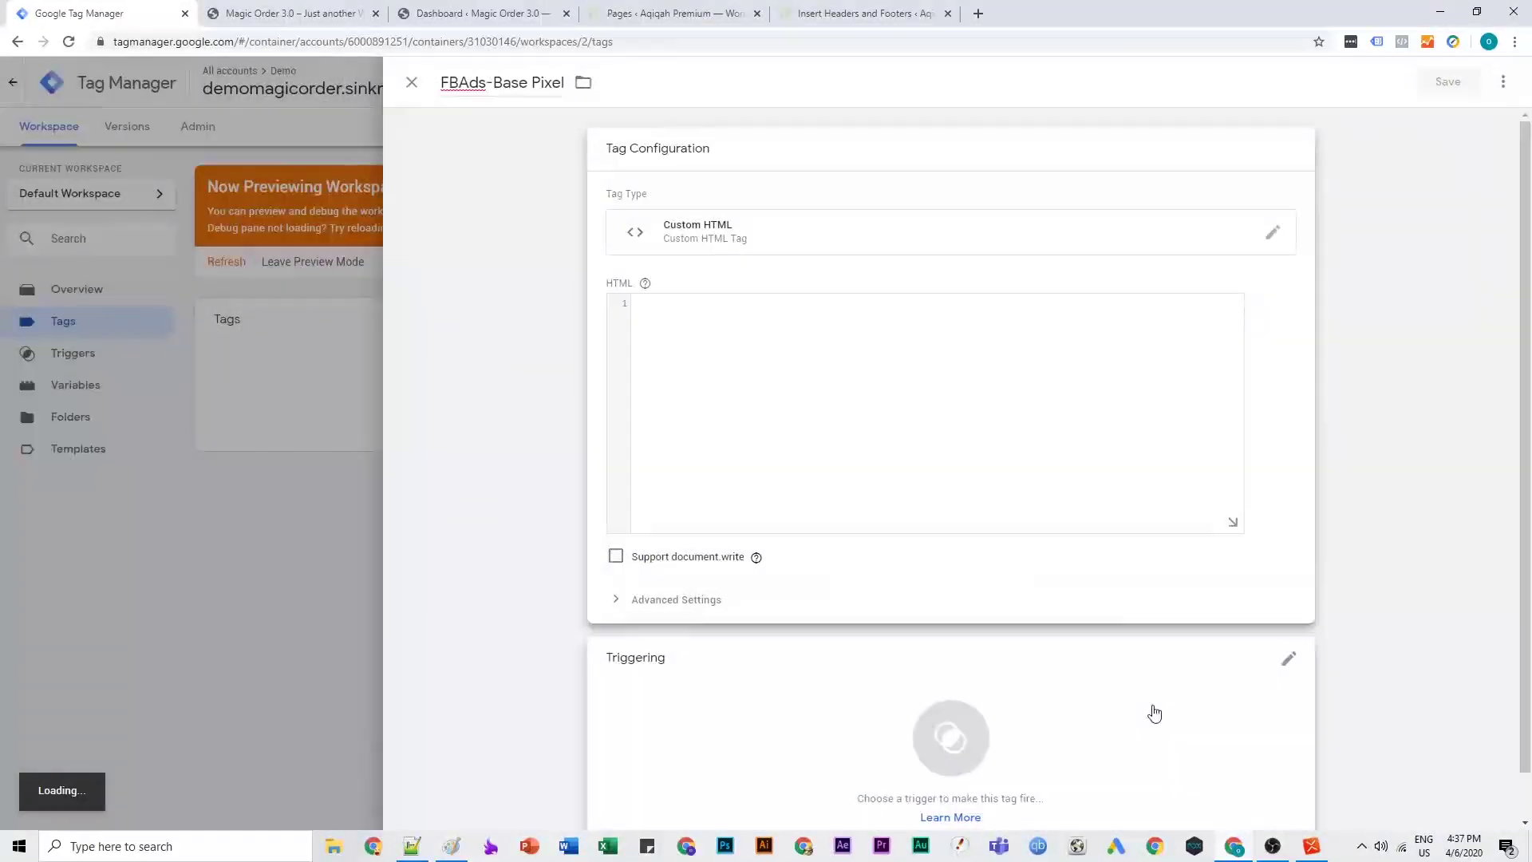
Step: Copy the Facebook Pixel code from Notepad++ tab new 14 and return to the tag editor
click(412, 845)
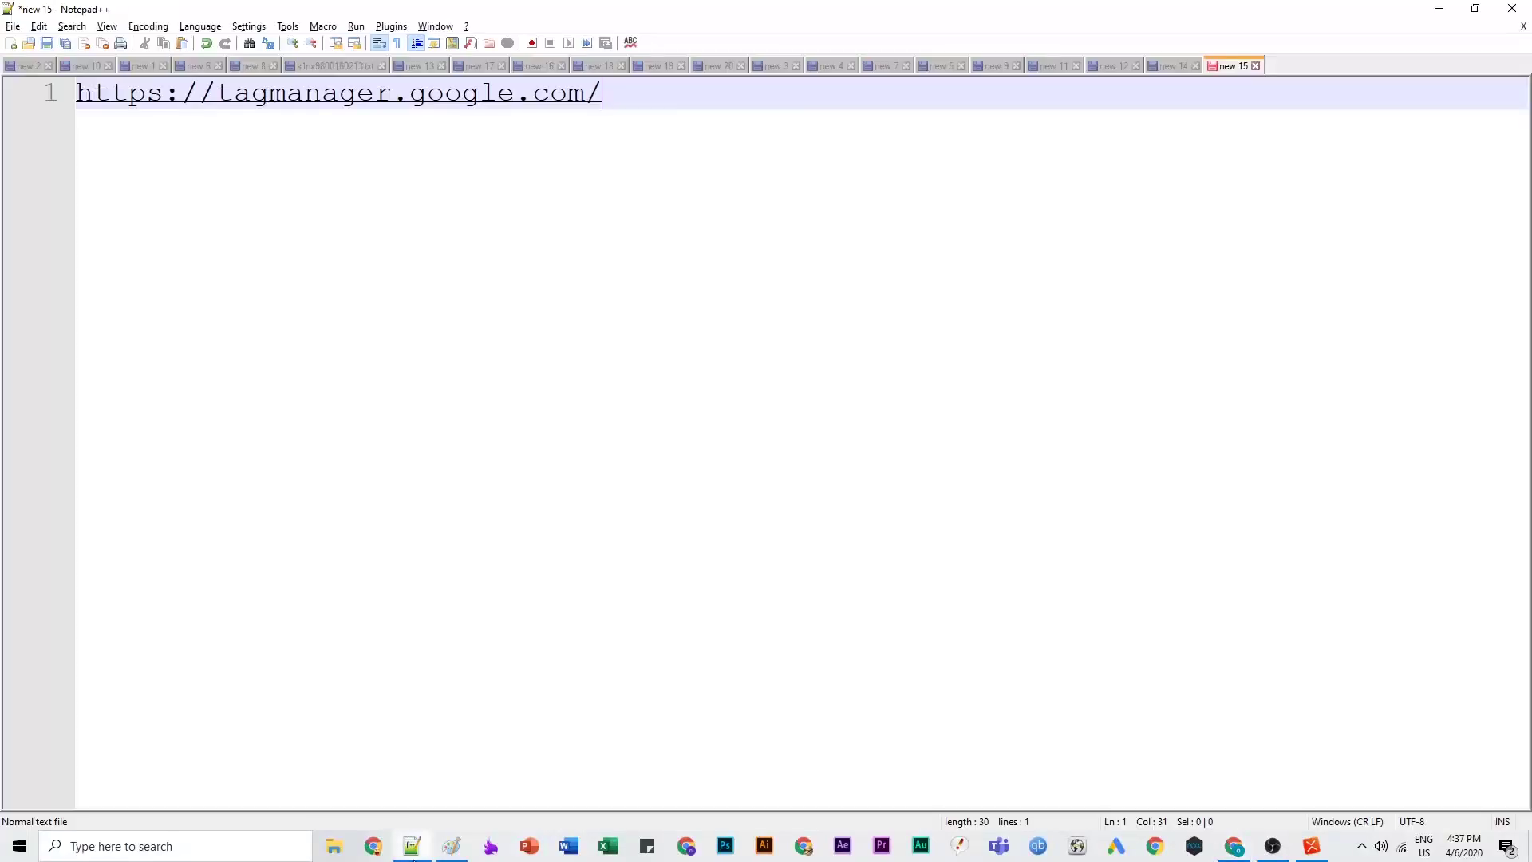
click(1170, 67)
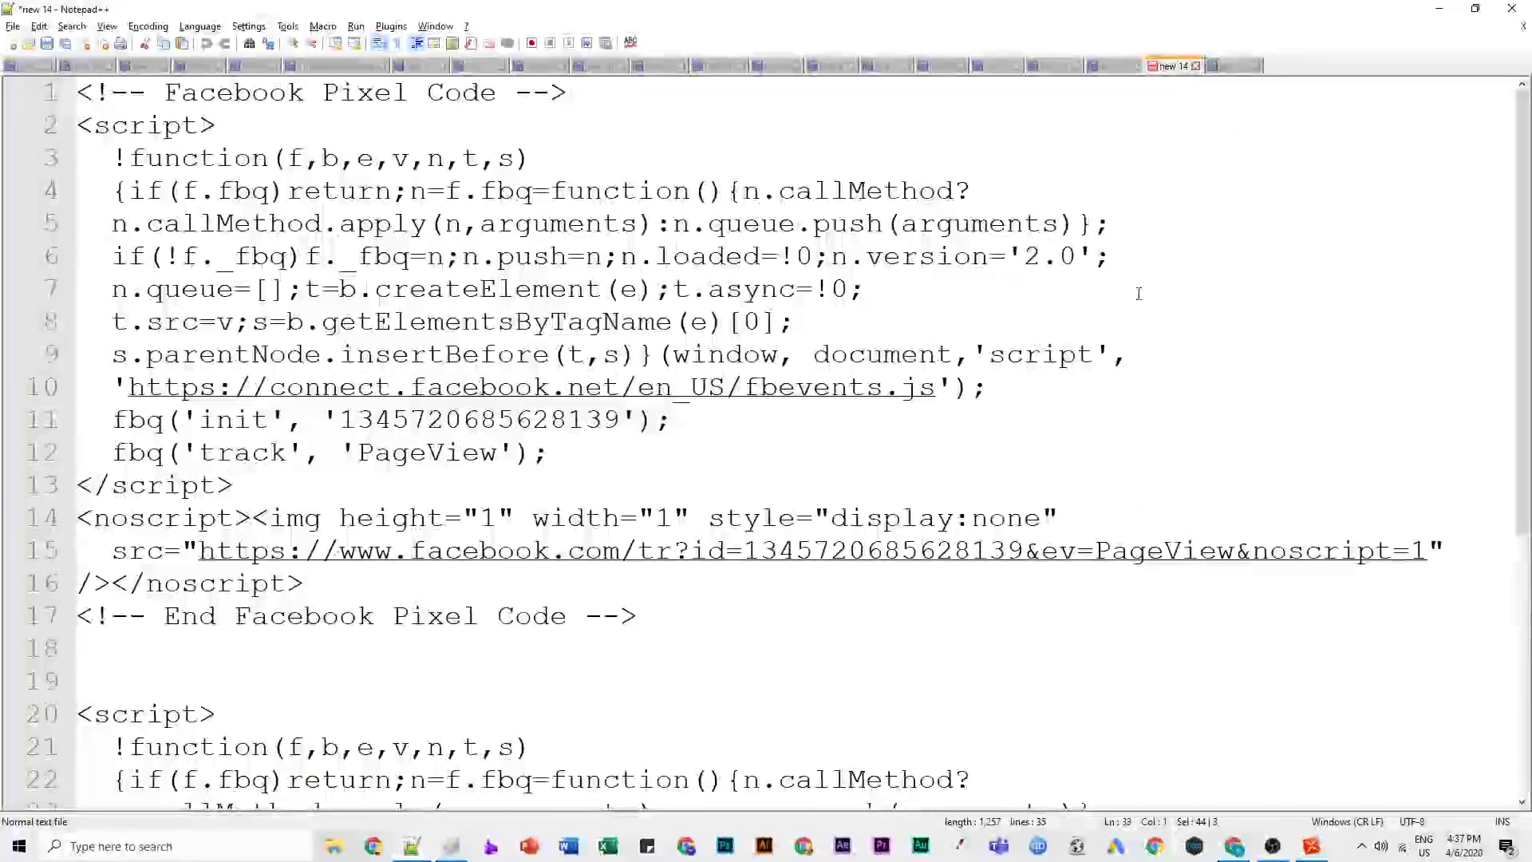
drag(687, 620, 77, 93)
key(ctrl+c)
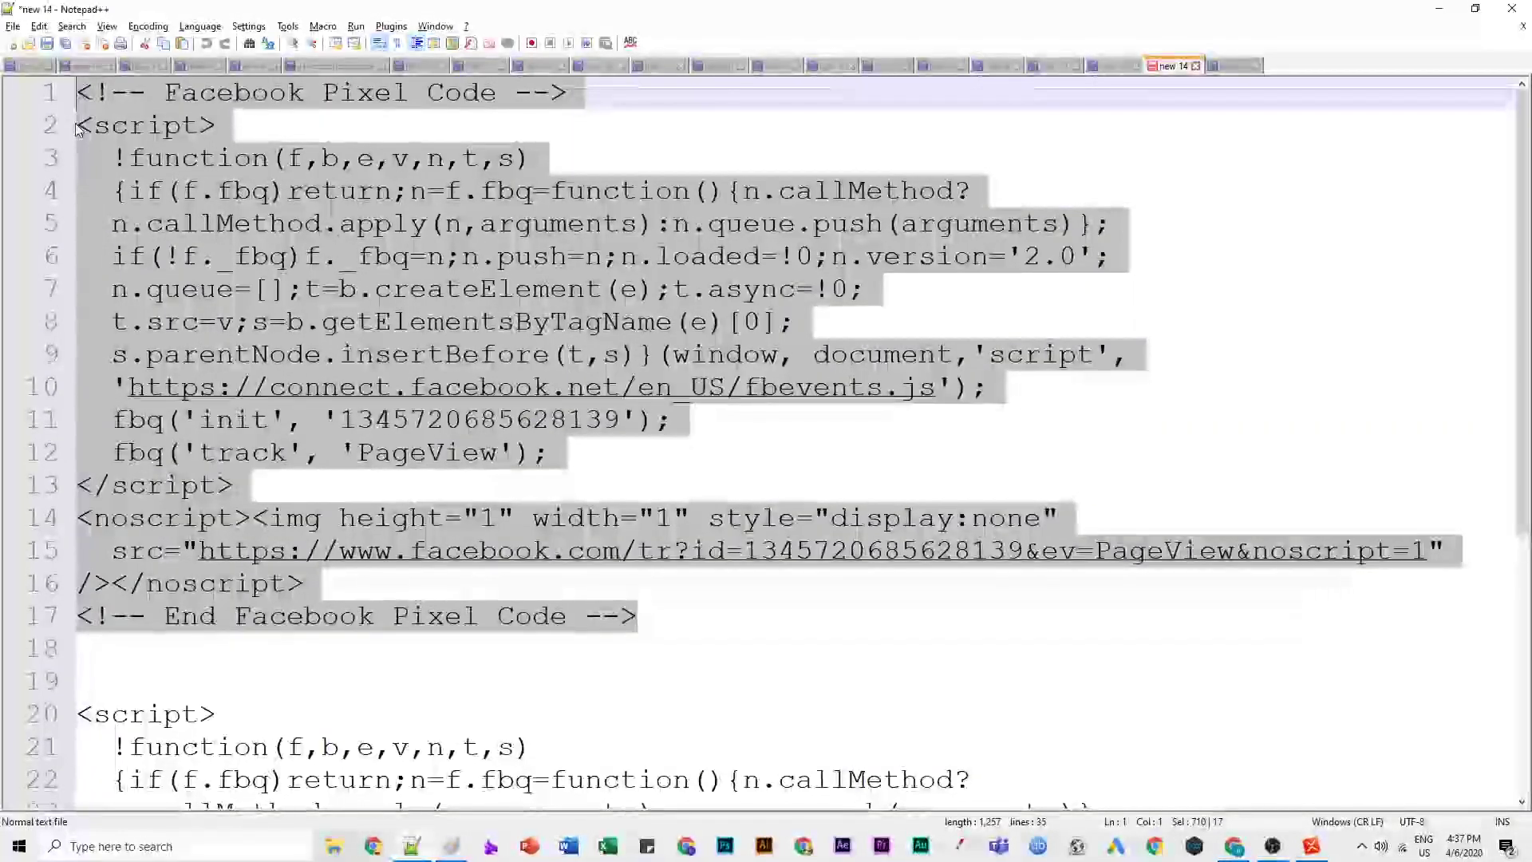
key(alt+Tab)
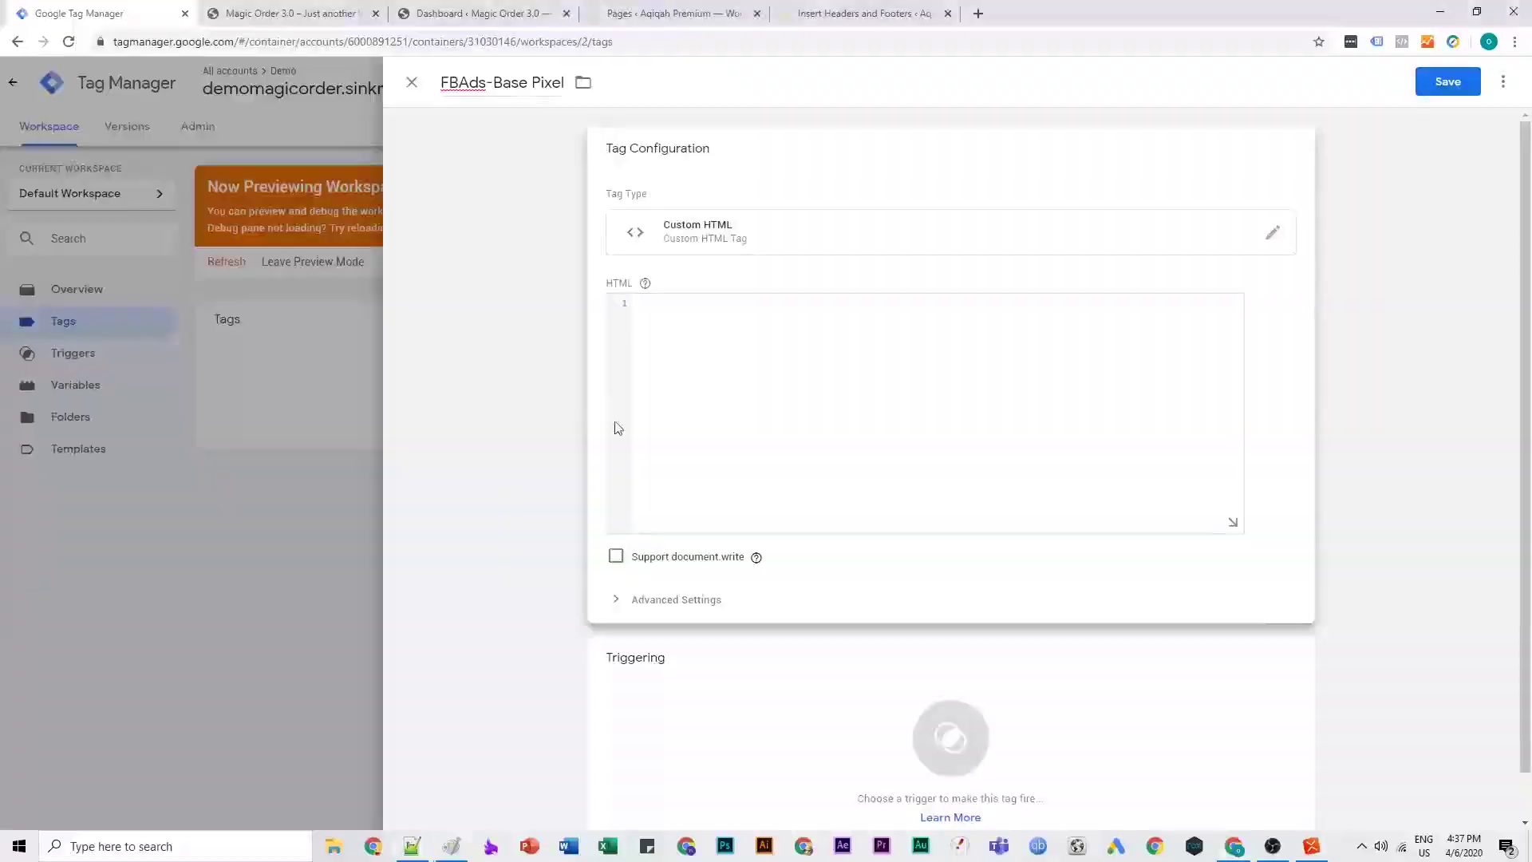
Step: Paste the Facebook Pixel code into the HTML box and remove its noscript block
click(748, 412)
key(ctrl+v)
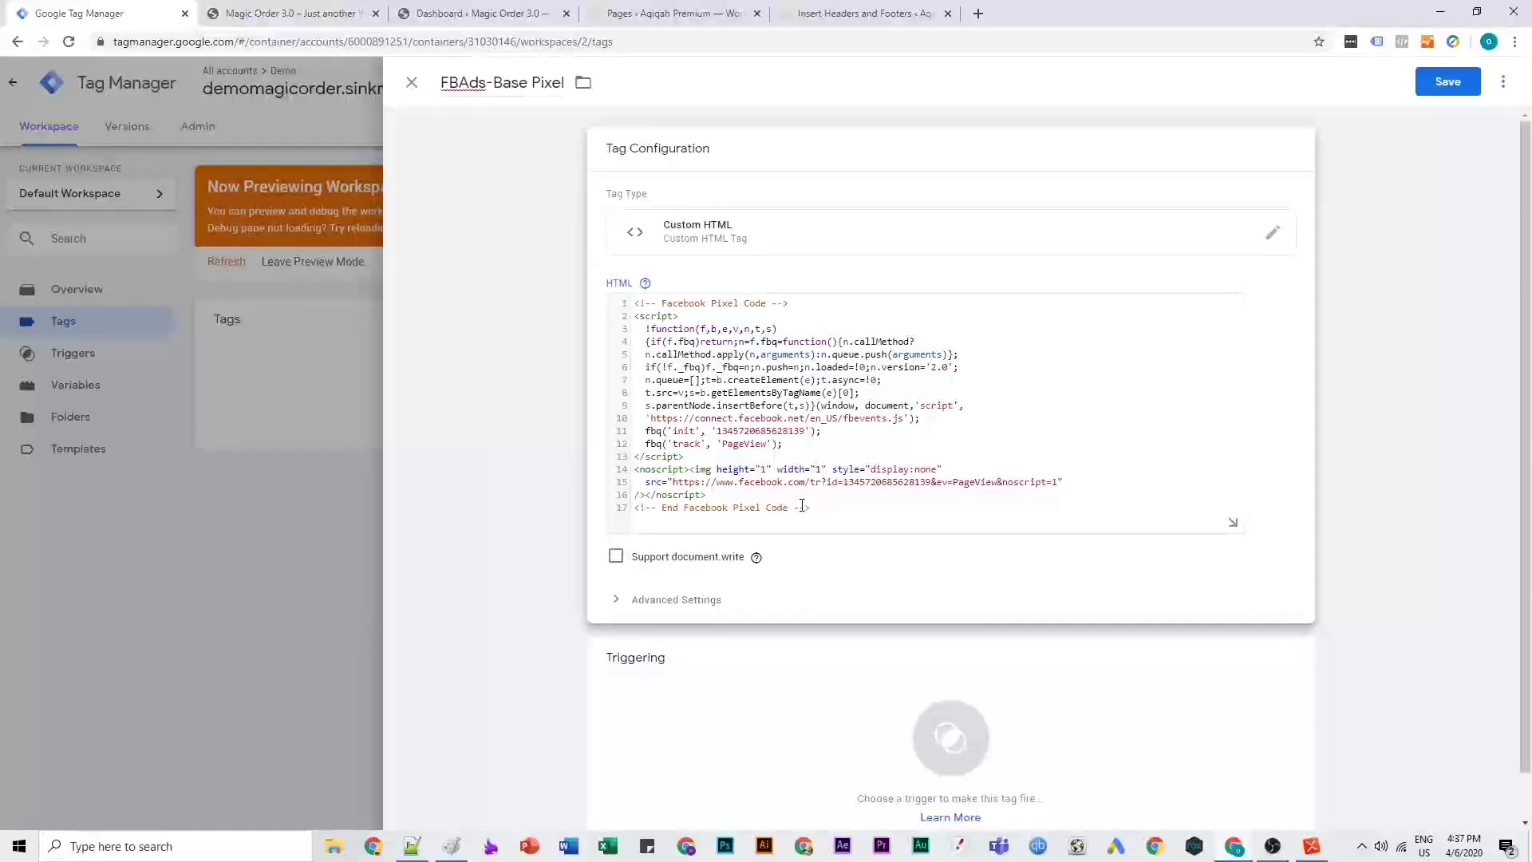
drag(827, 513, 624, 475)
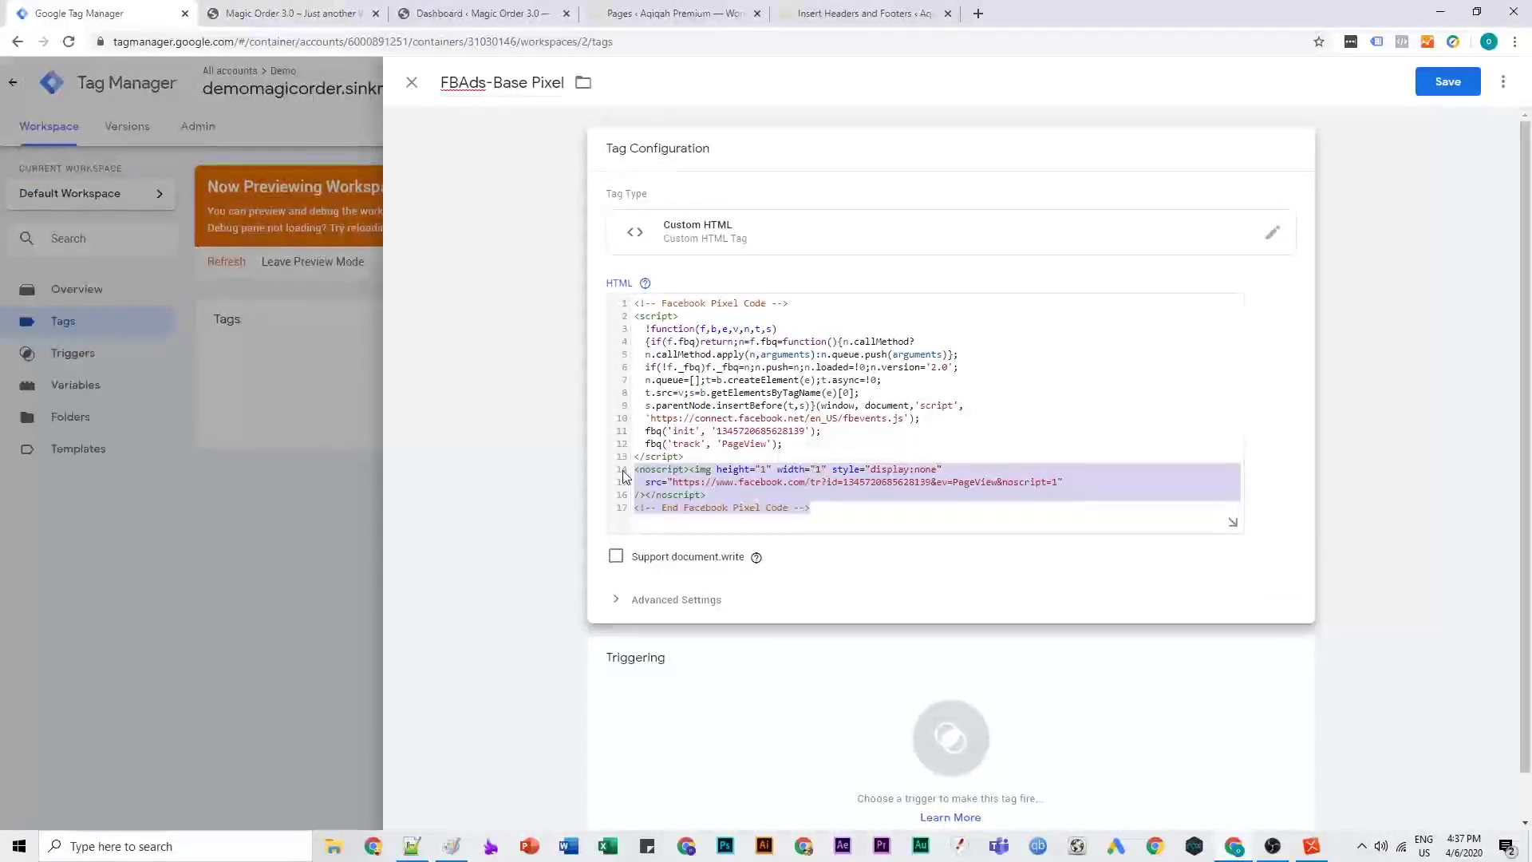
key(BackSpace)
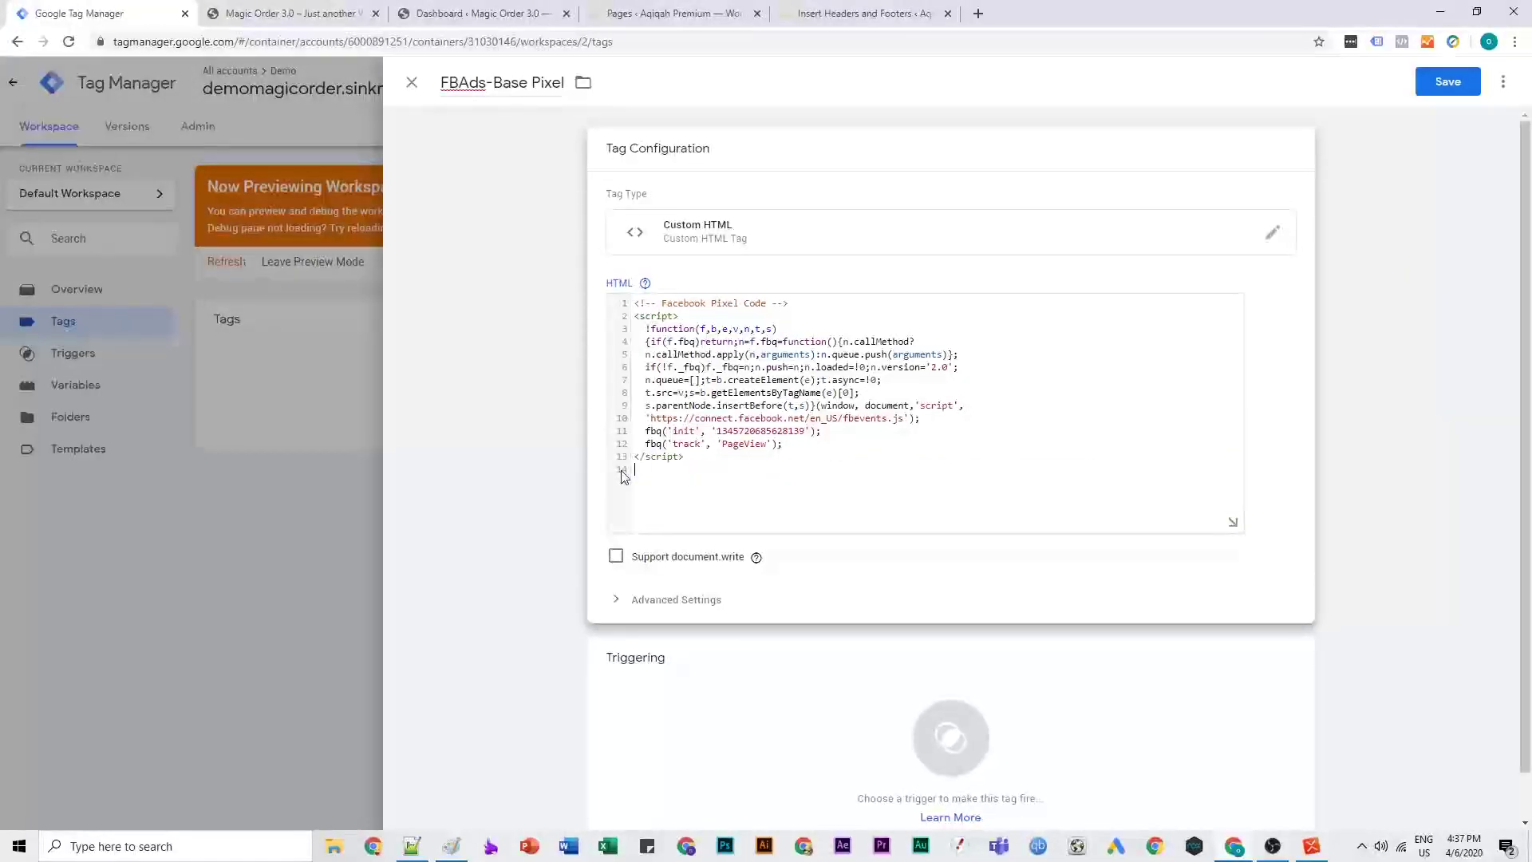
key(BackSpace)
Step: Delete the opening comment line and the fbq('track','PageView') line from the script
triple_click(744, 304)
key(BackSpace)
key(Delete)
drag(810, 437, 635, 429)
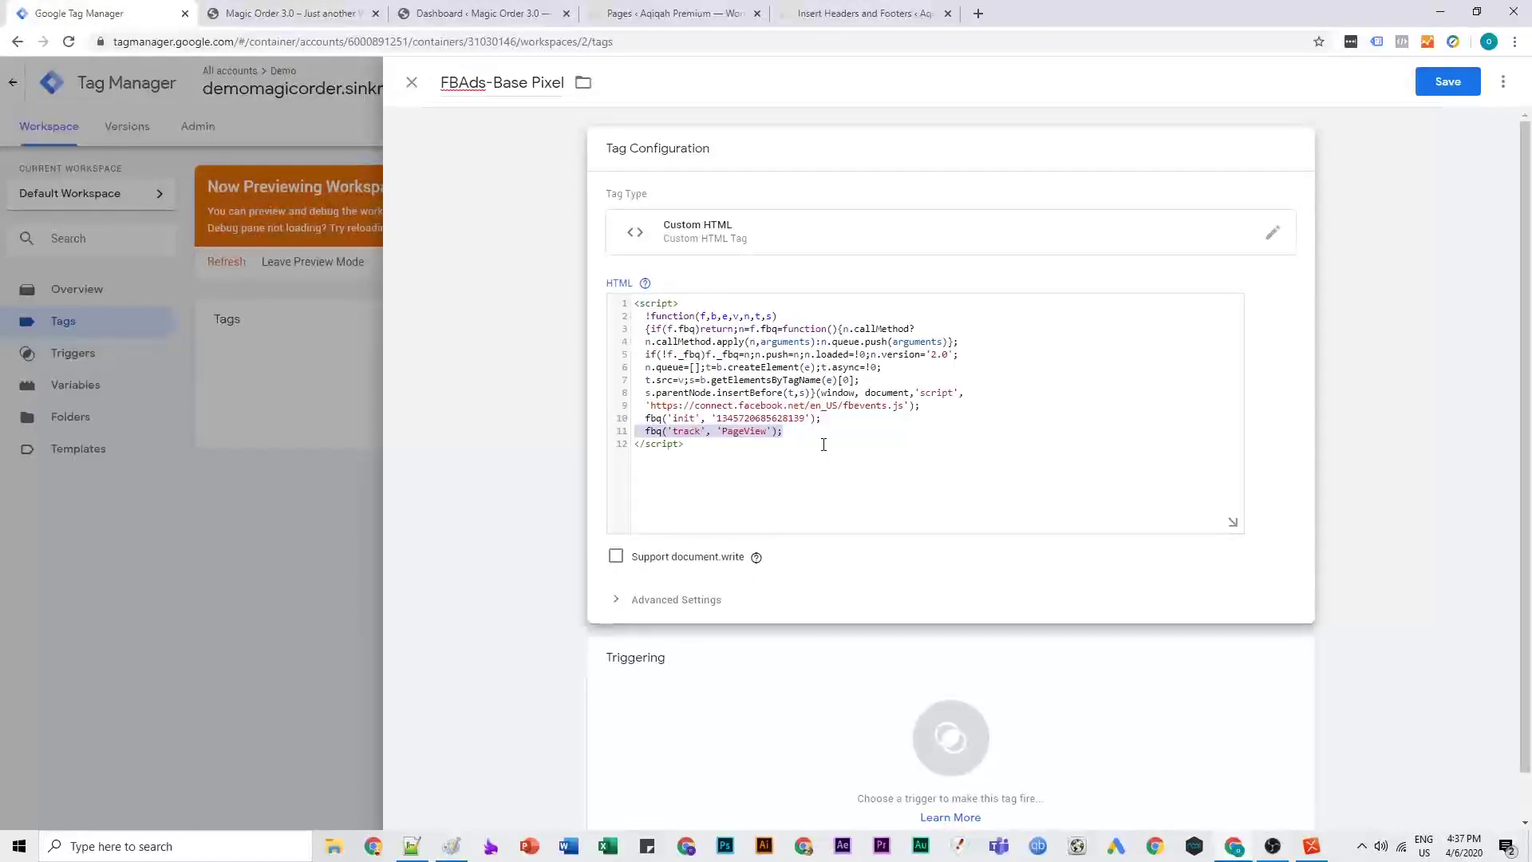
key(Delete)
key(Delete)
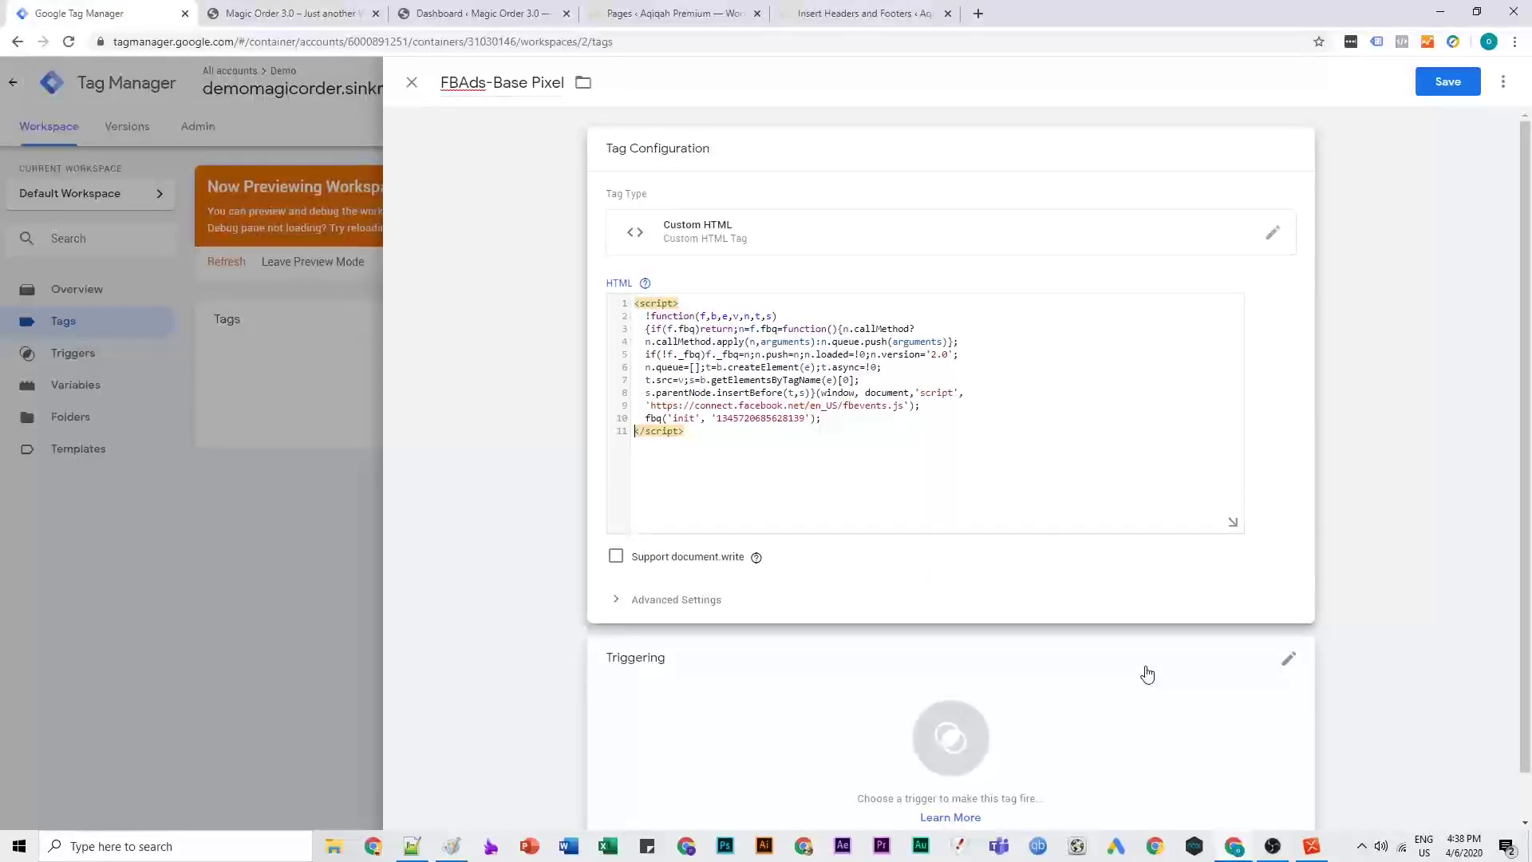
Step: Set the FBAds-Base Pixel tag to fire on All Pages and save the tag
click(1127, 646)
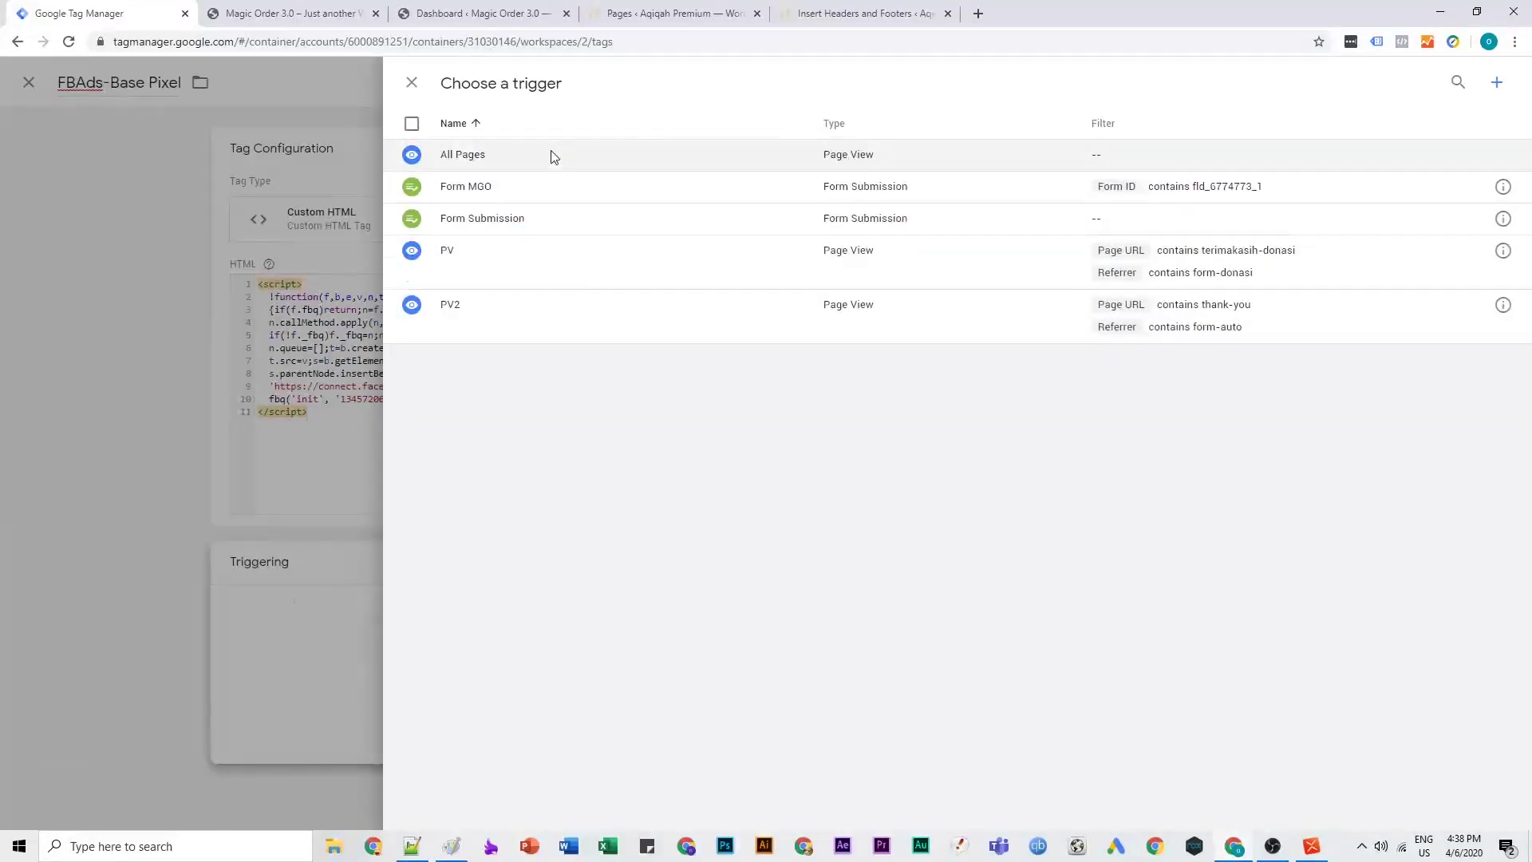
click(554, 154)
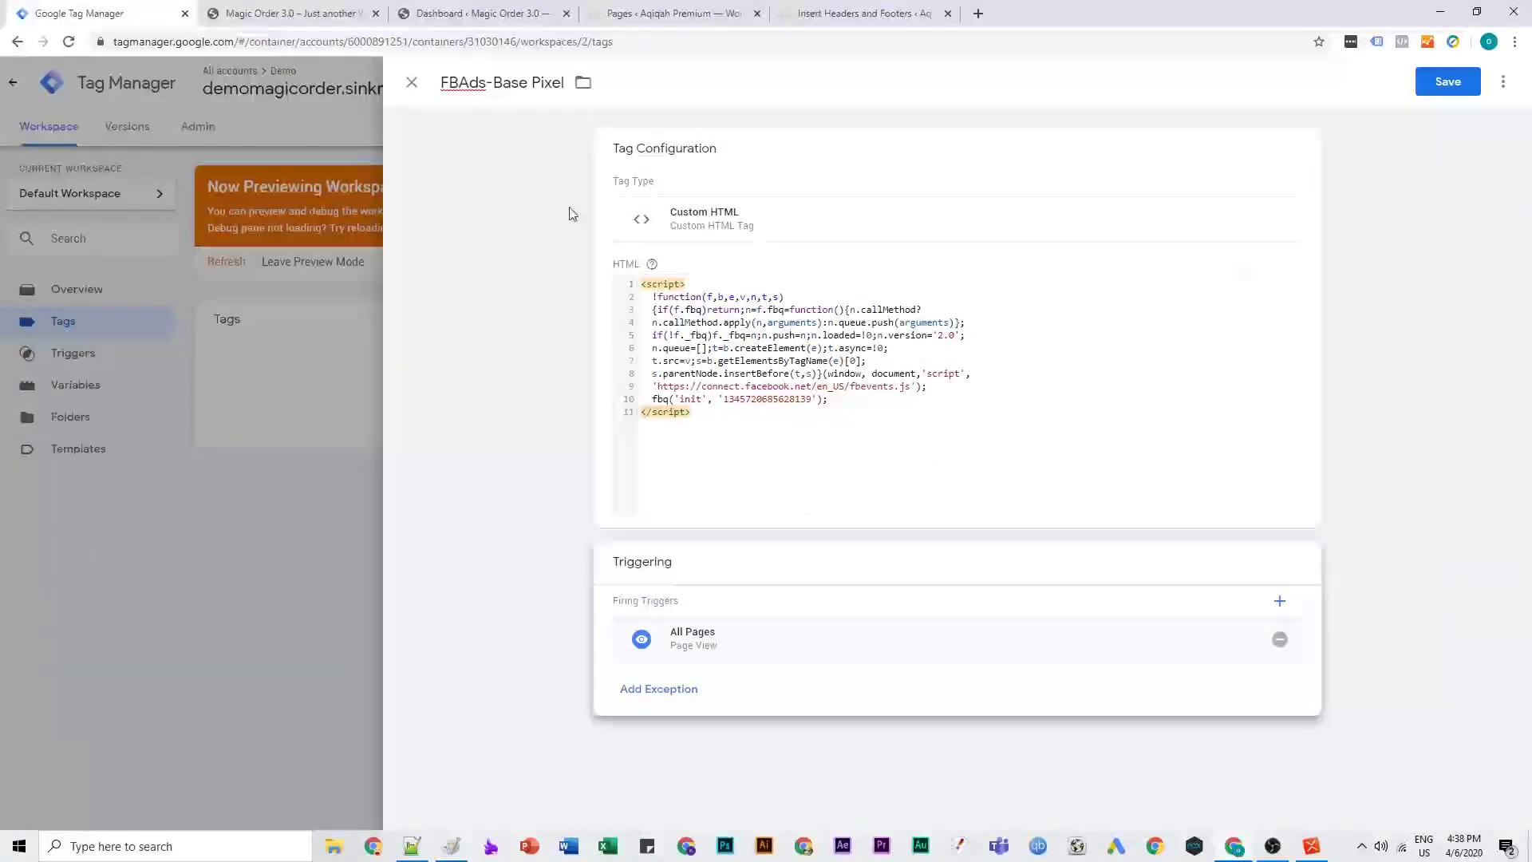
click(1447, 81)
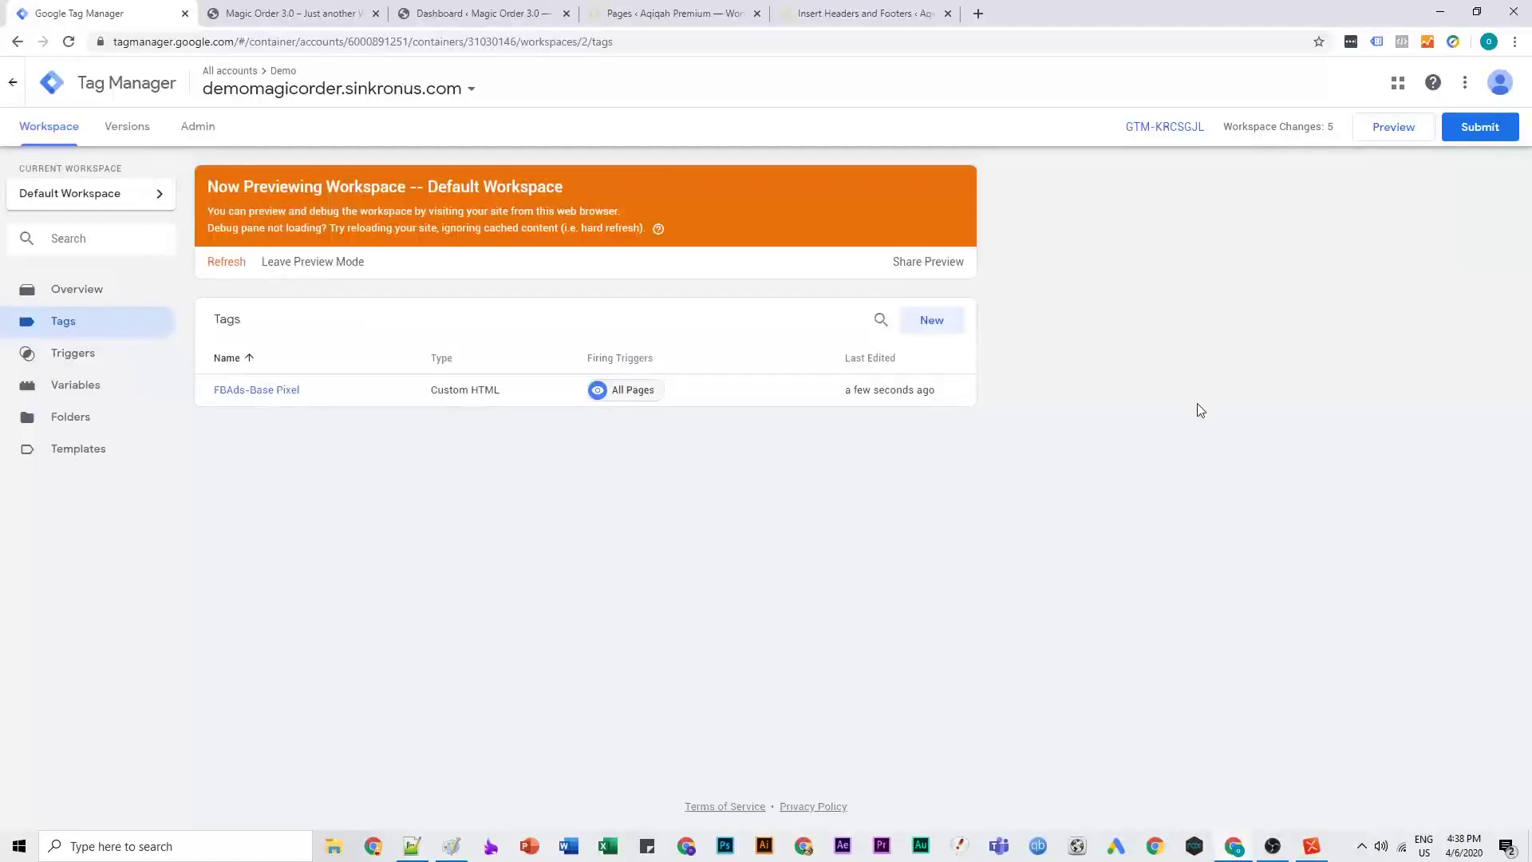
Step: Switch away from the browser to the XMind Google Tag Manager mind map
key(alt+Tab)
key(alt+Tab)
key(alt+Tab)
key(Tab)
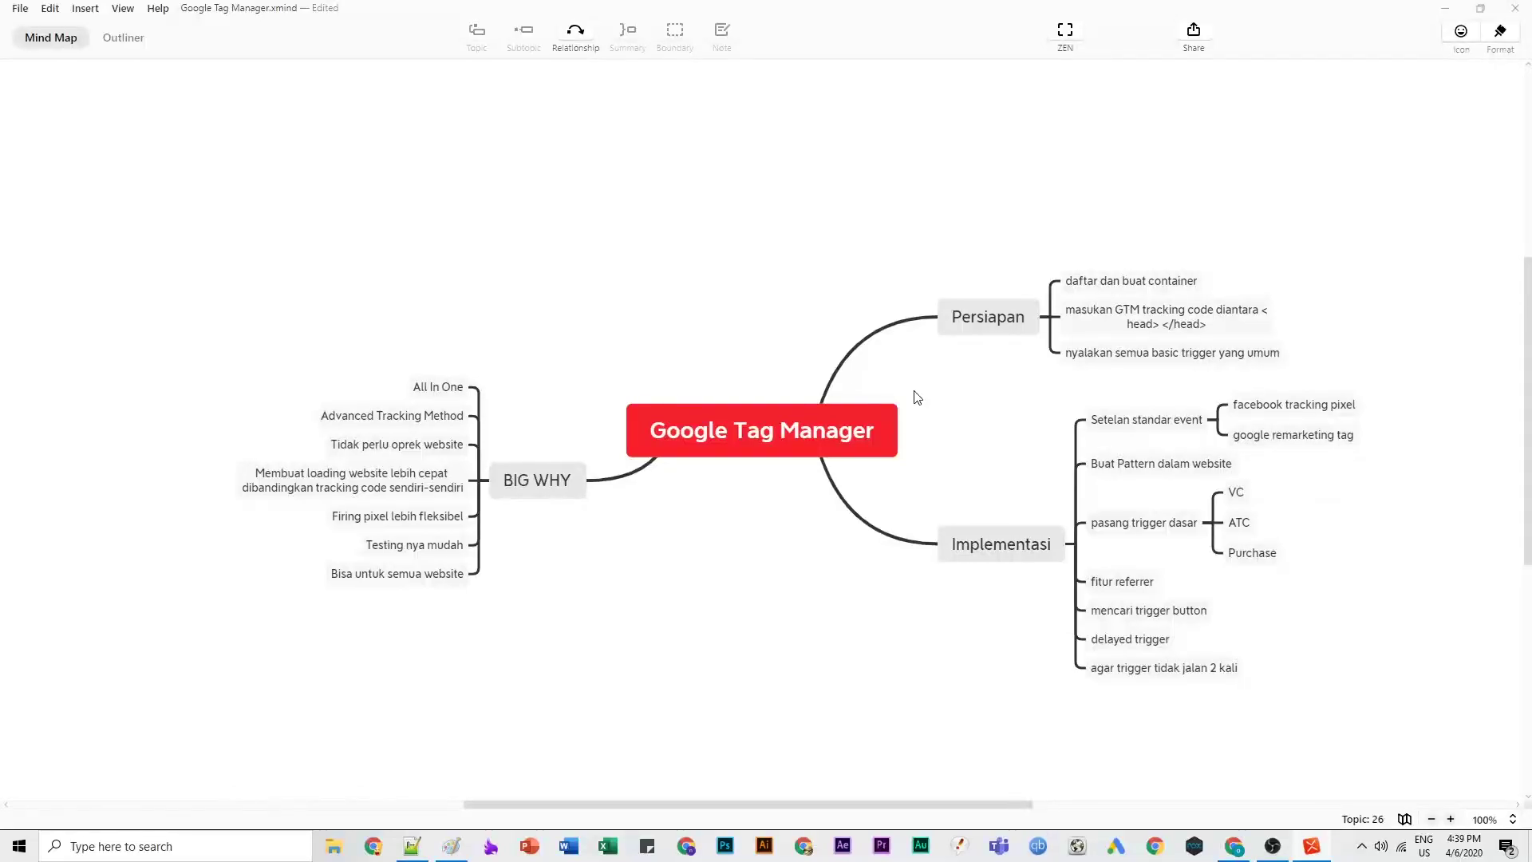
Step: Return to the browser and show the Magic Order 3.0 demo site tab
key(alt+Tab)
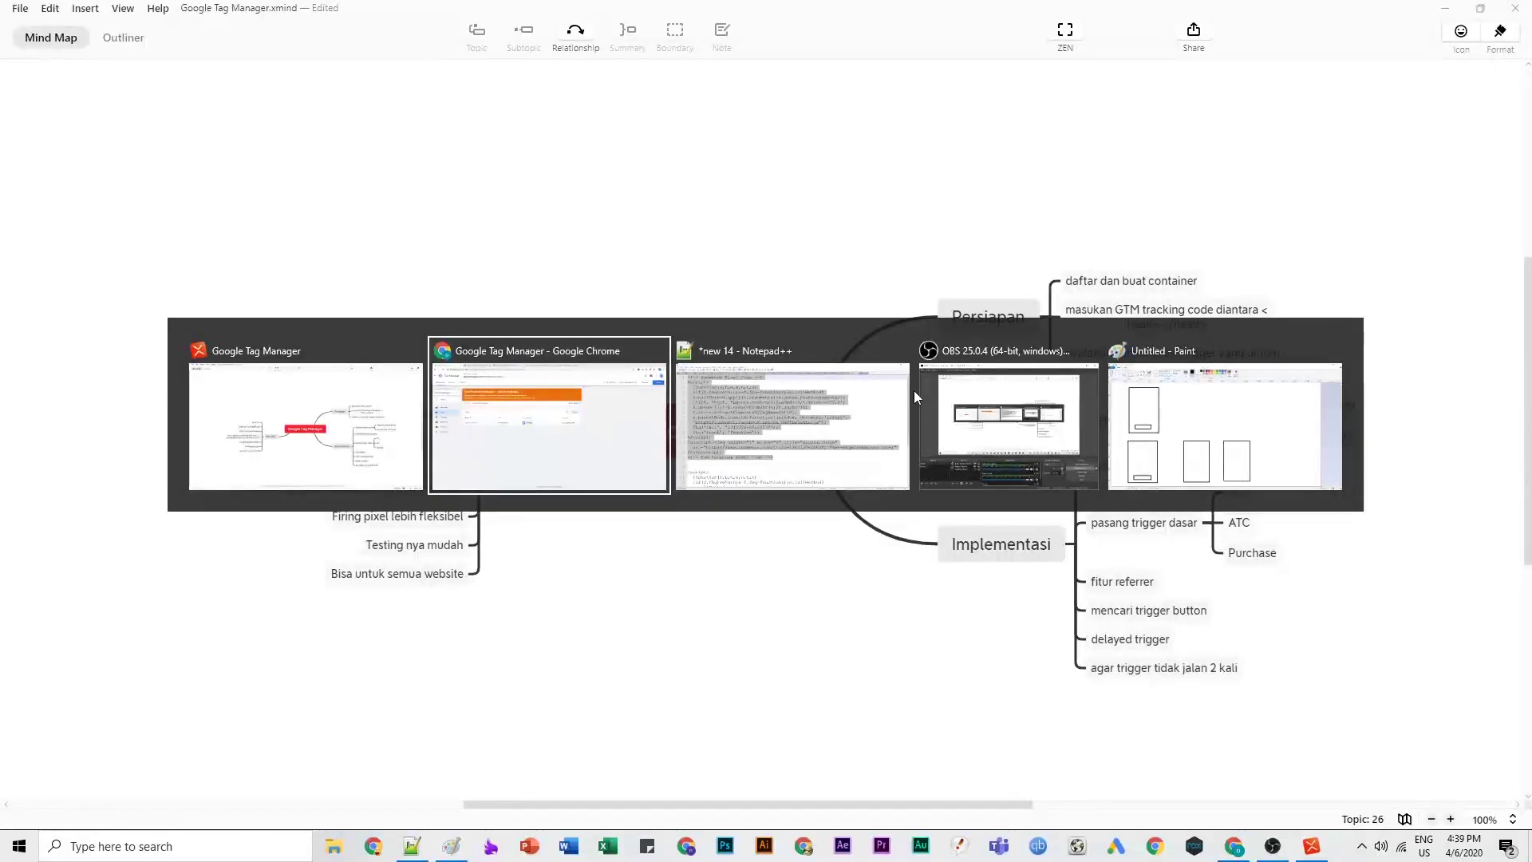
key(Tab)
key(Tab)
key(Tab)
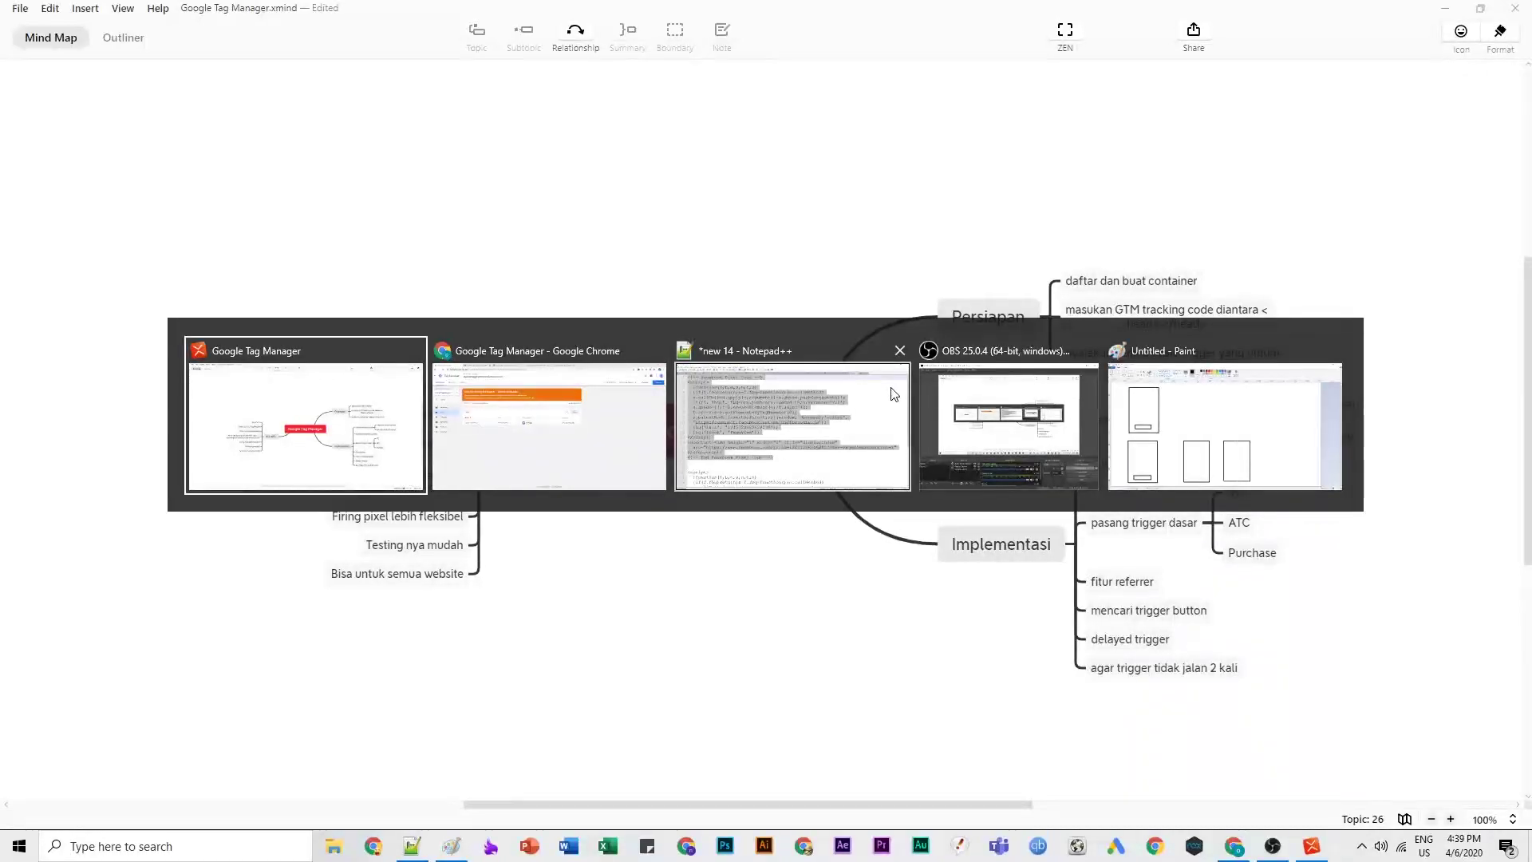
key(Tab)
click(459, 13)
click(262, 11)
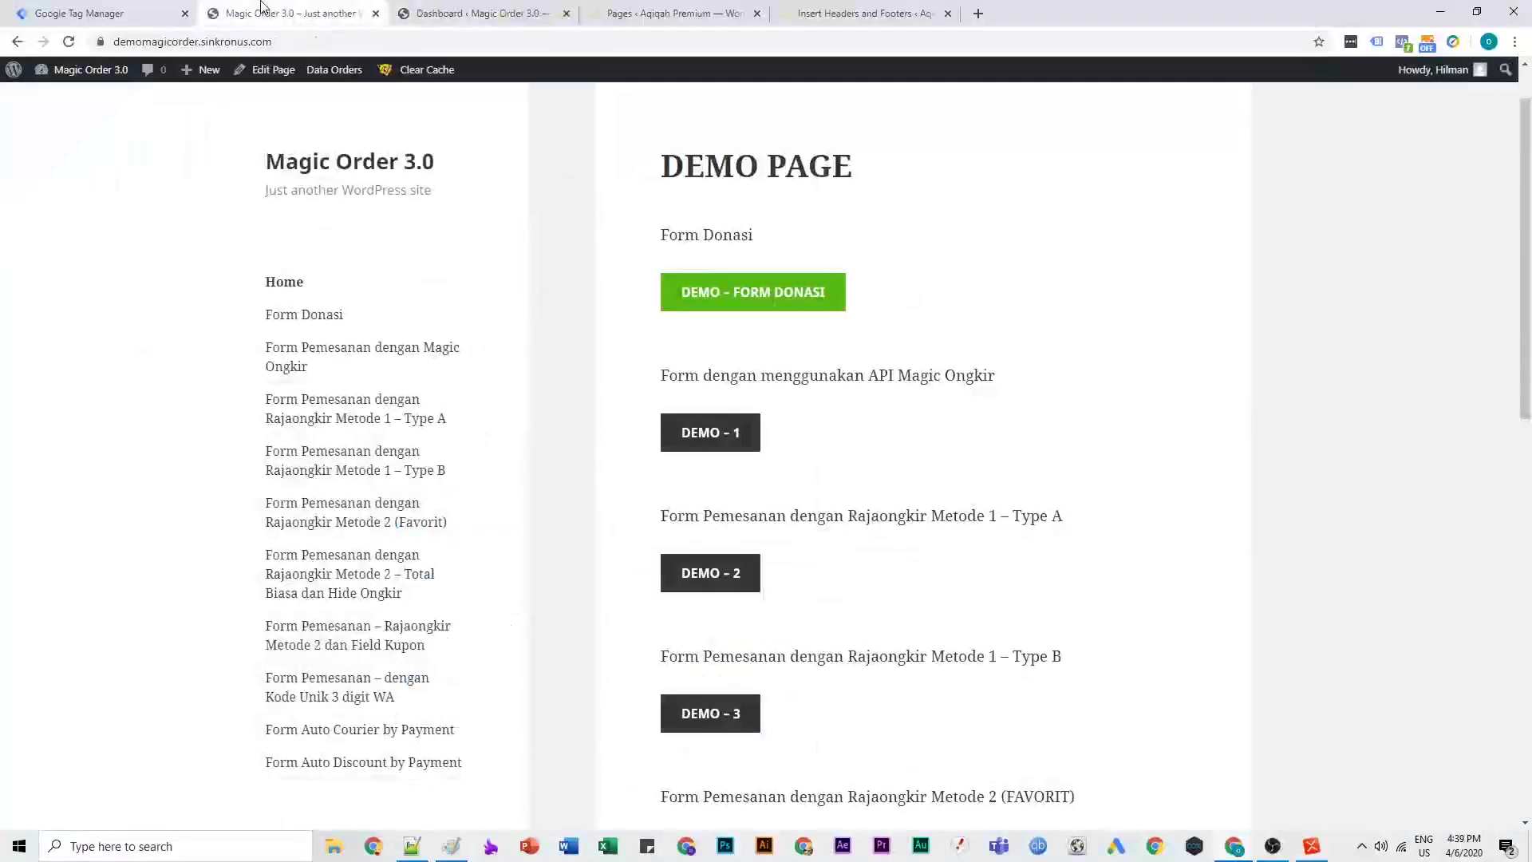
Step: Browse the Aqiqah Premium site's All Posts list and its Categories page
click(715, 10)
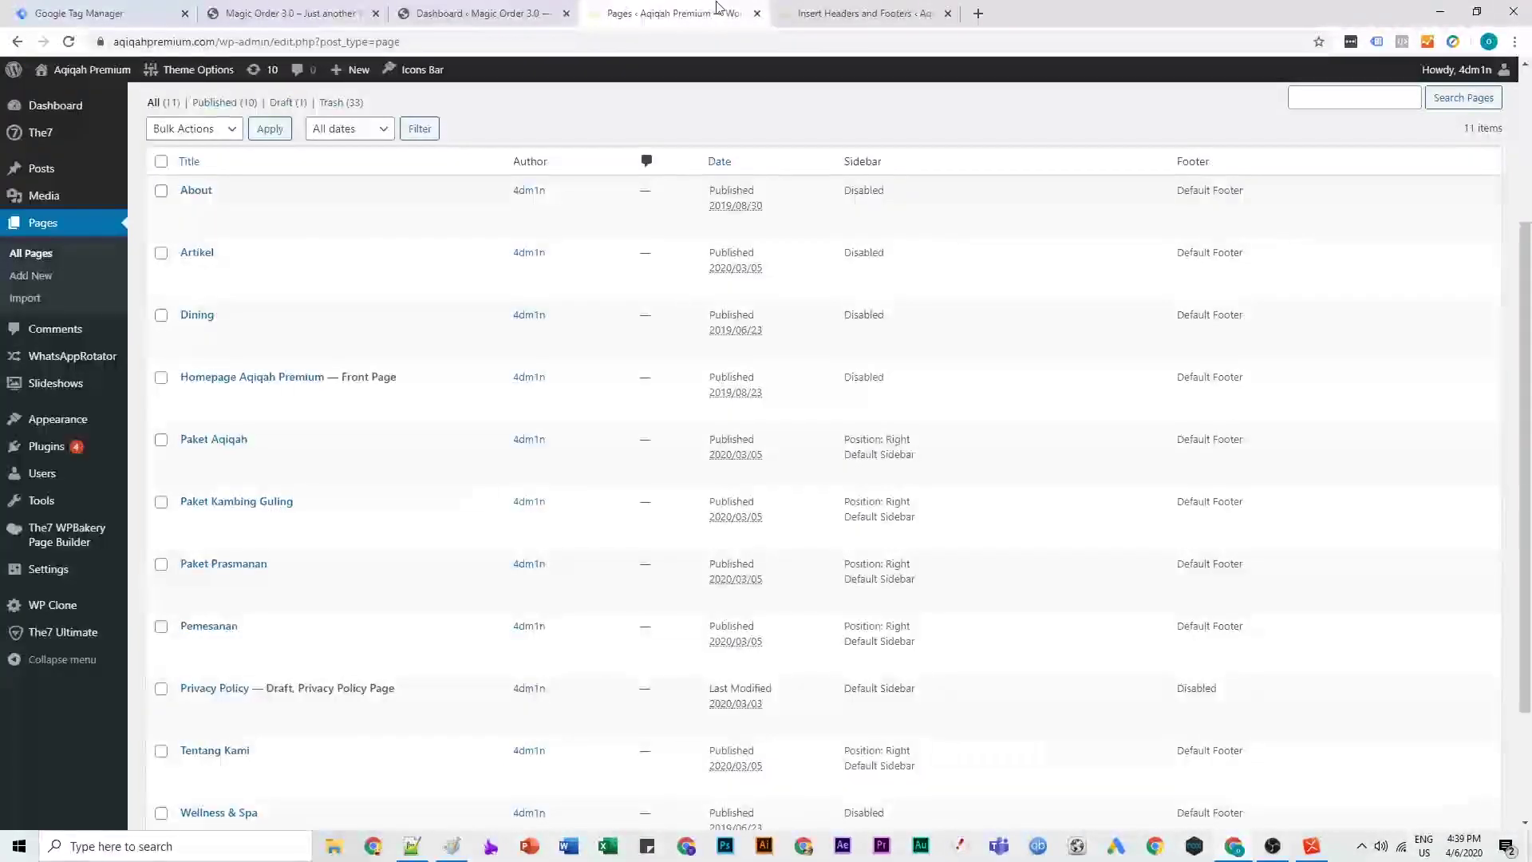
mouse_move(103, 166)
click(149, 172)
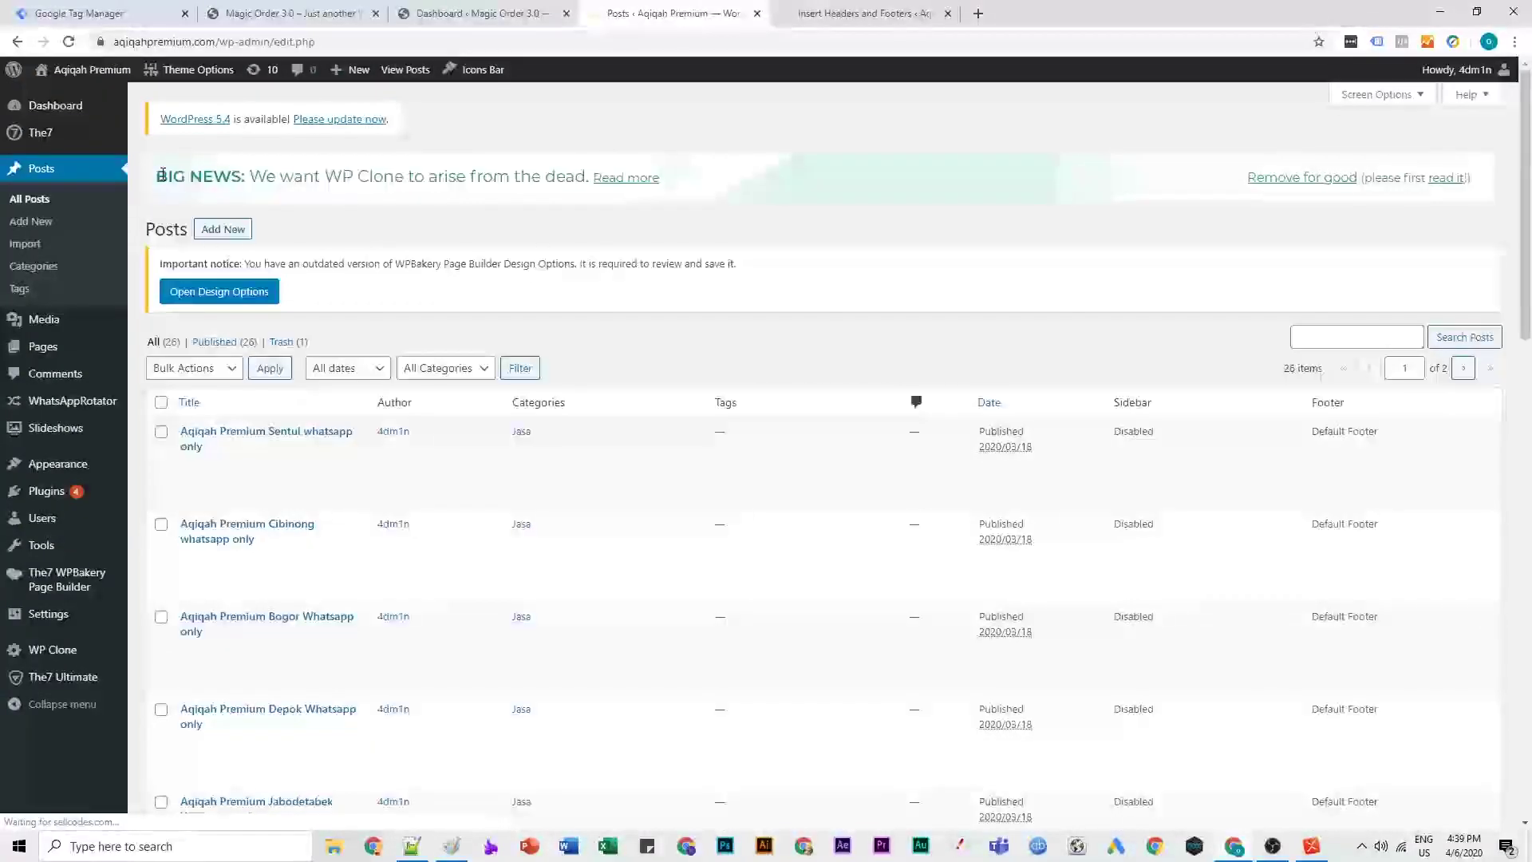
click(55, 273)
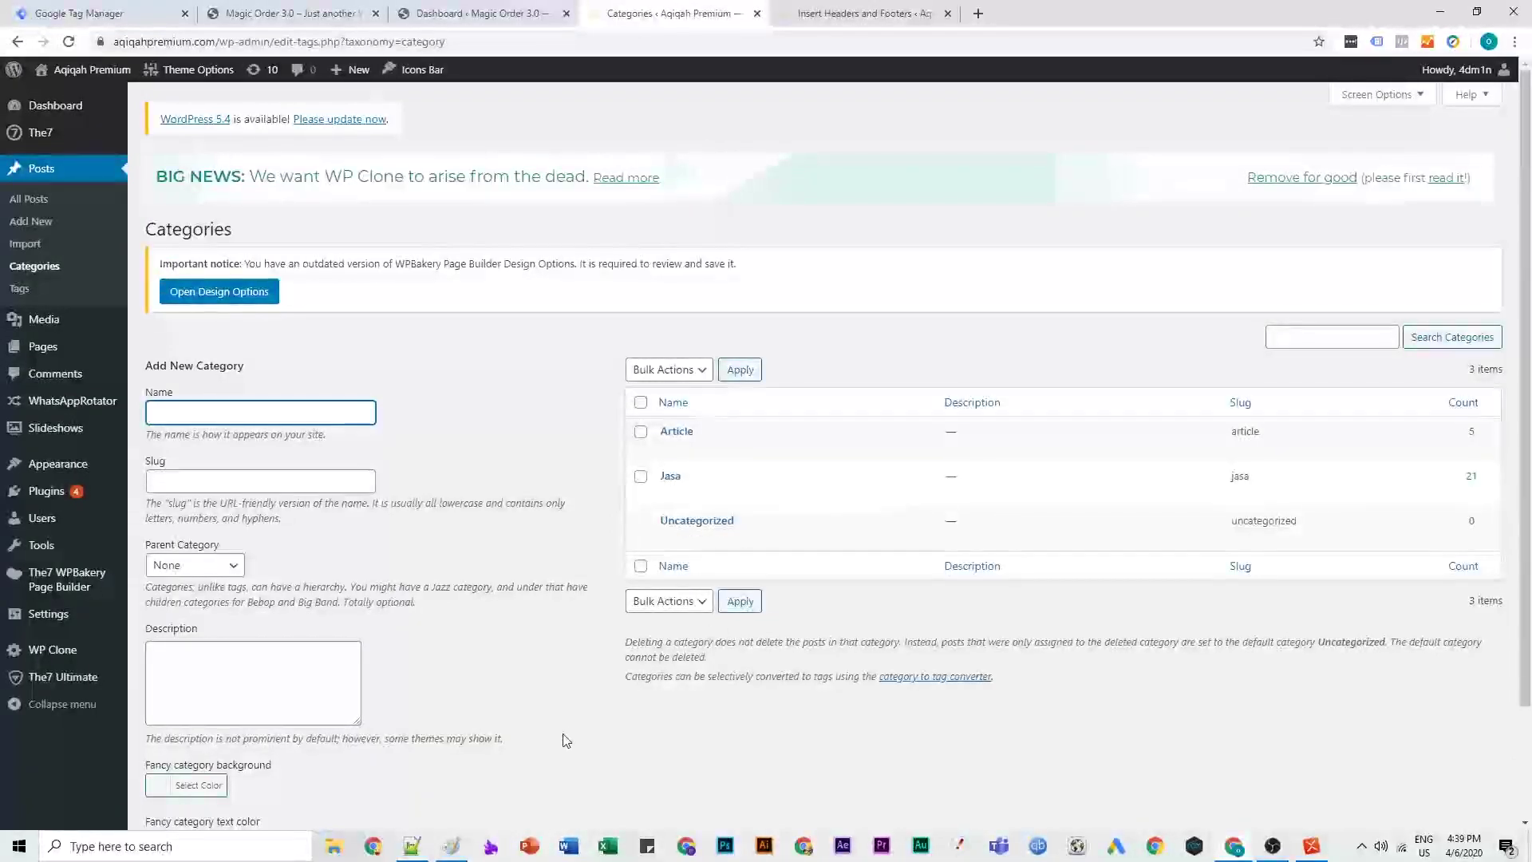
Step: Add a blank line below the Tag Manager address in Notepad++'s new 15 tab, then bring up Paint
key(alt+Tab)
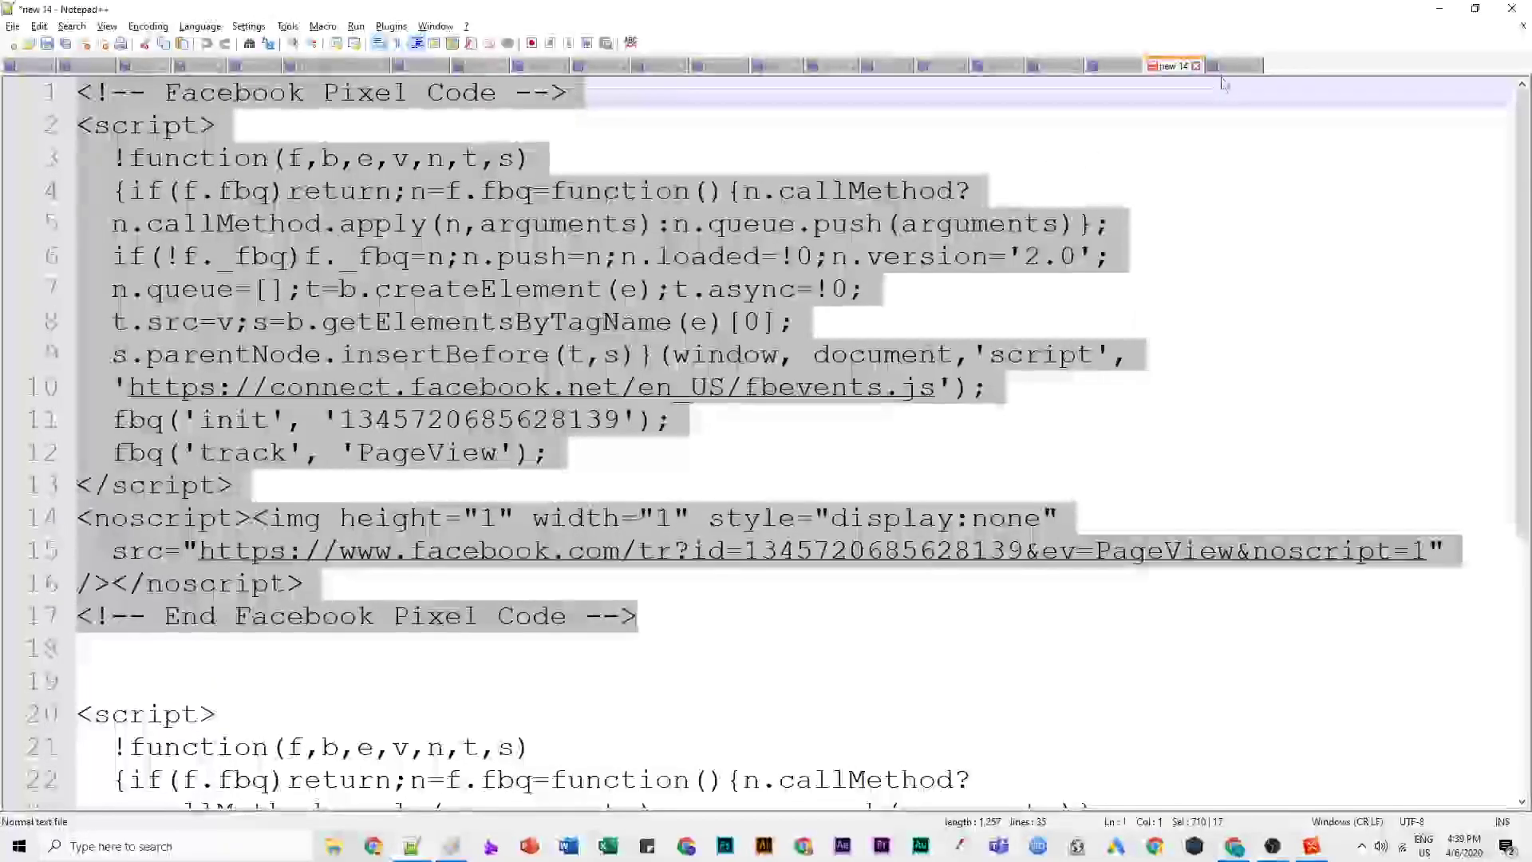
click(1233, 66)
key(Return)
key(Return)
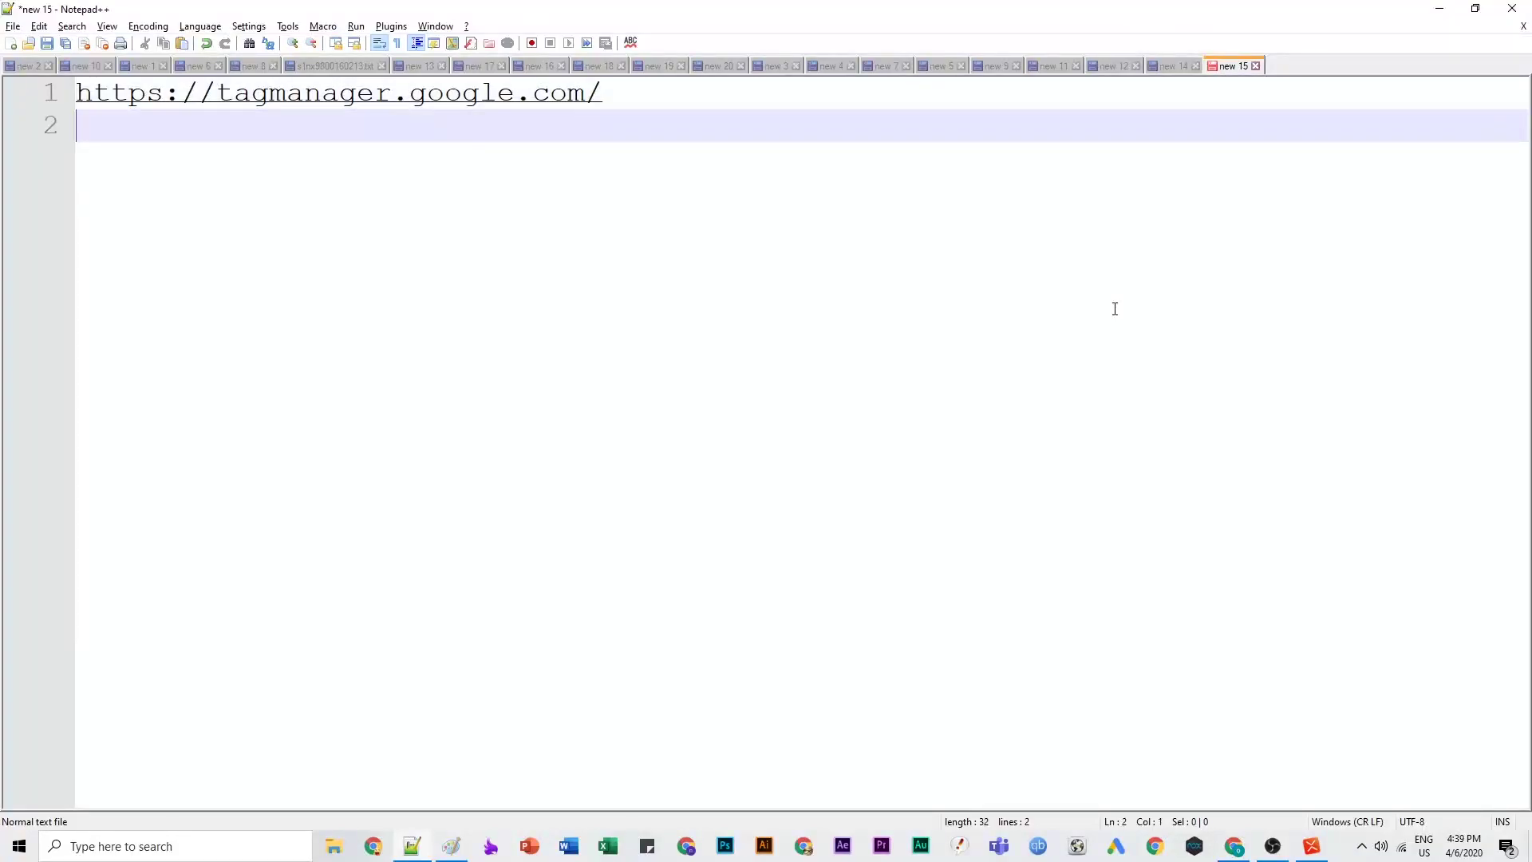
key(alt+Tab)
key(alt+Tab)
key(alt+Tab)
key(alt+Tab)
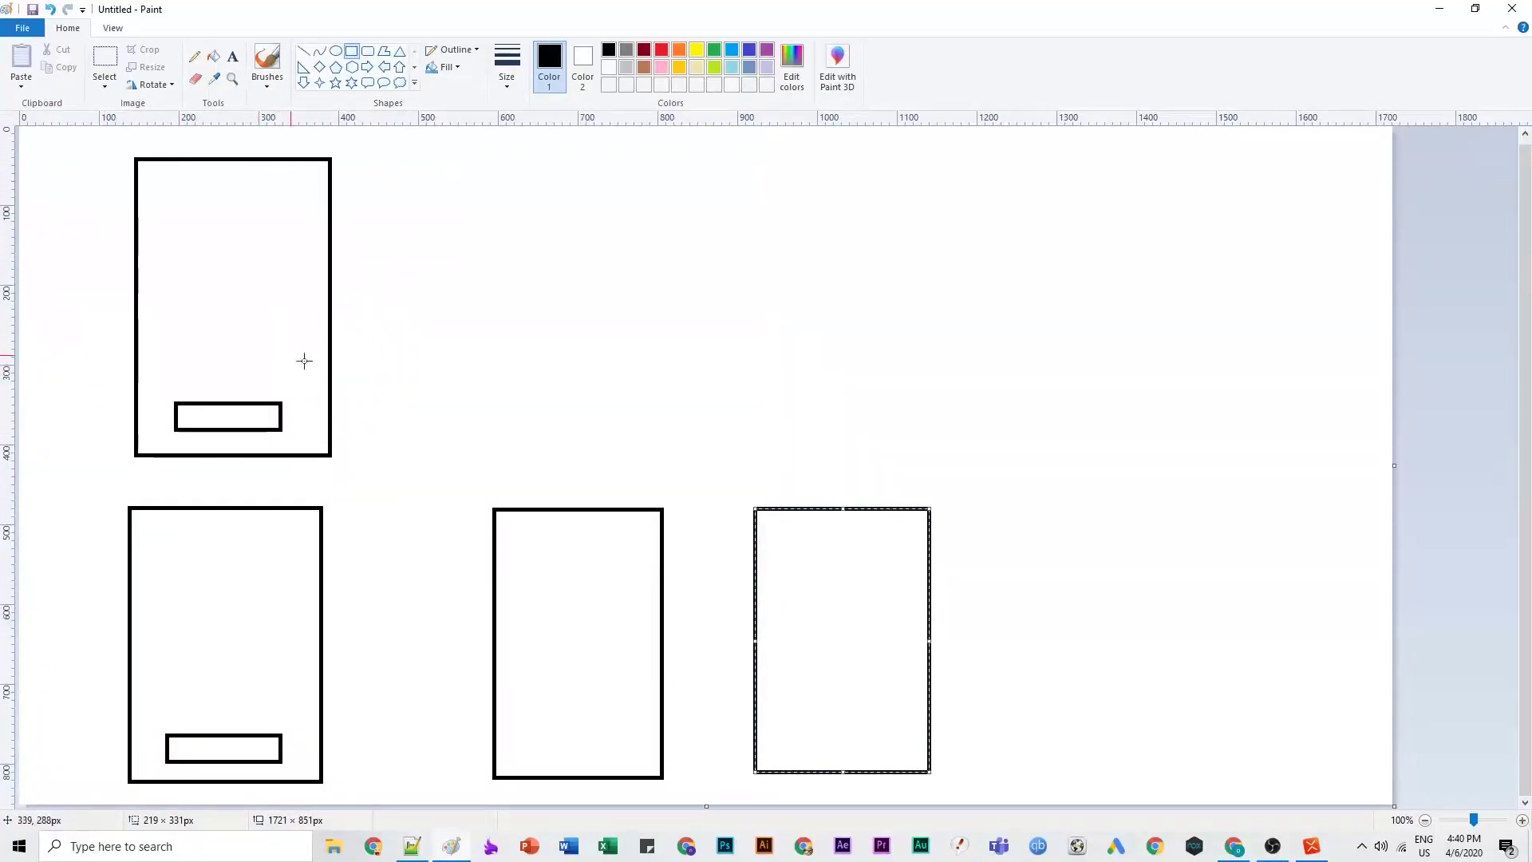
Step: Draw a line from the top mockup's small button to a 'click to wa' text label
click(232, 57)
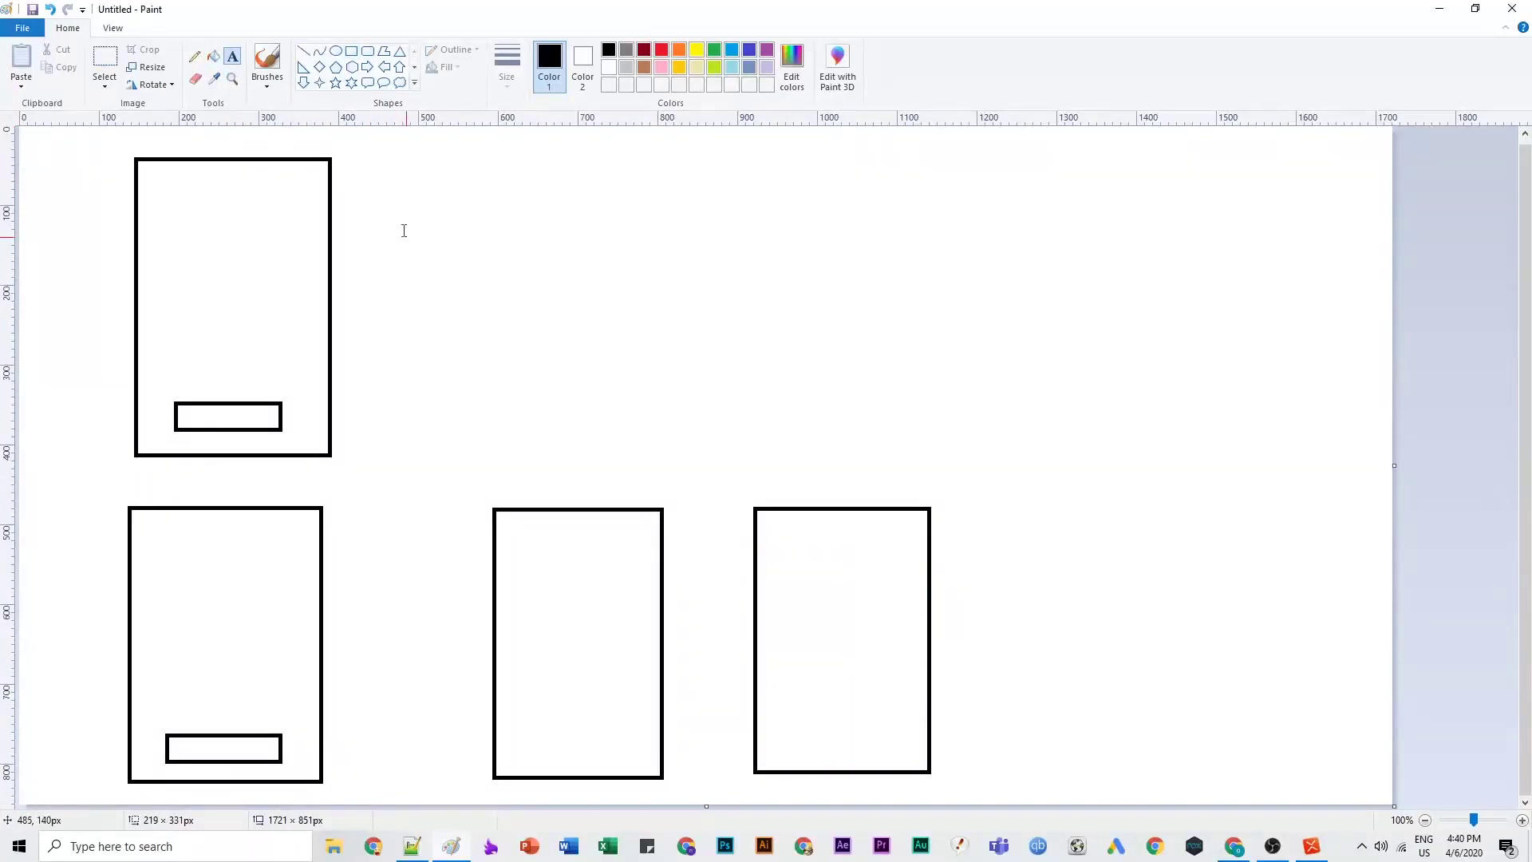
click(194, 57)
click(303, 56)
drag(269, 412, 619, 342)
click(233, 56)
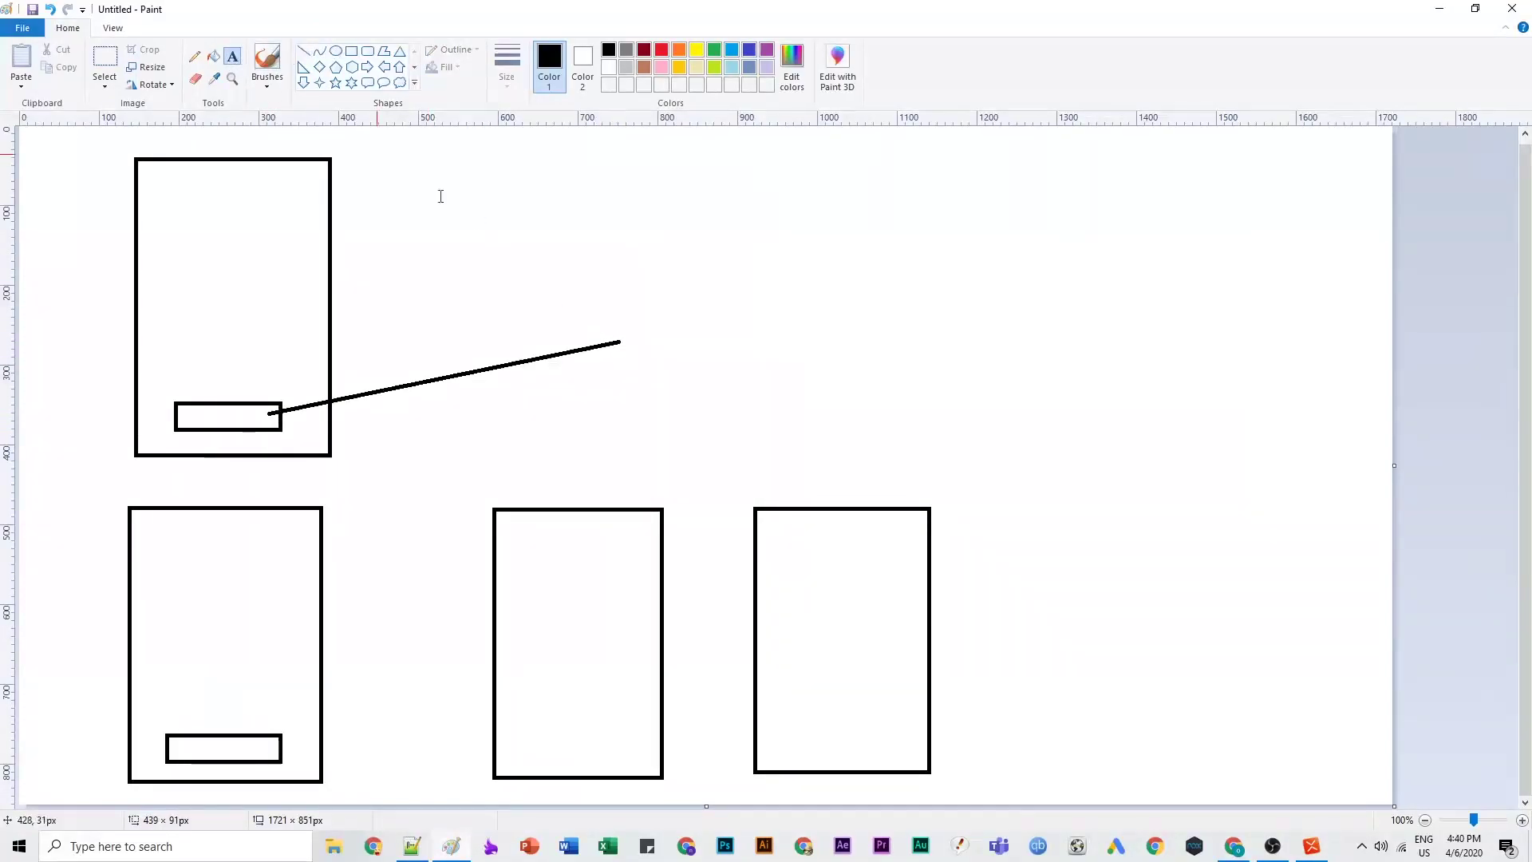
click(642, 335)
text(click to wa)
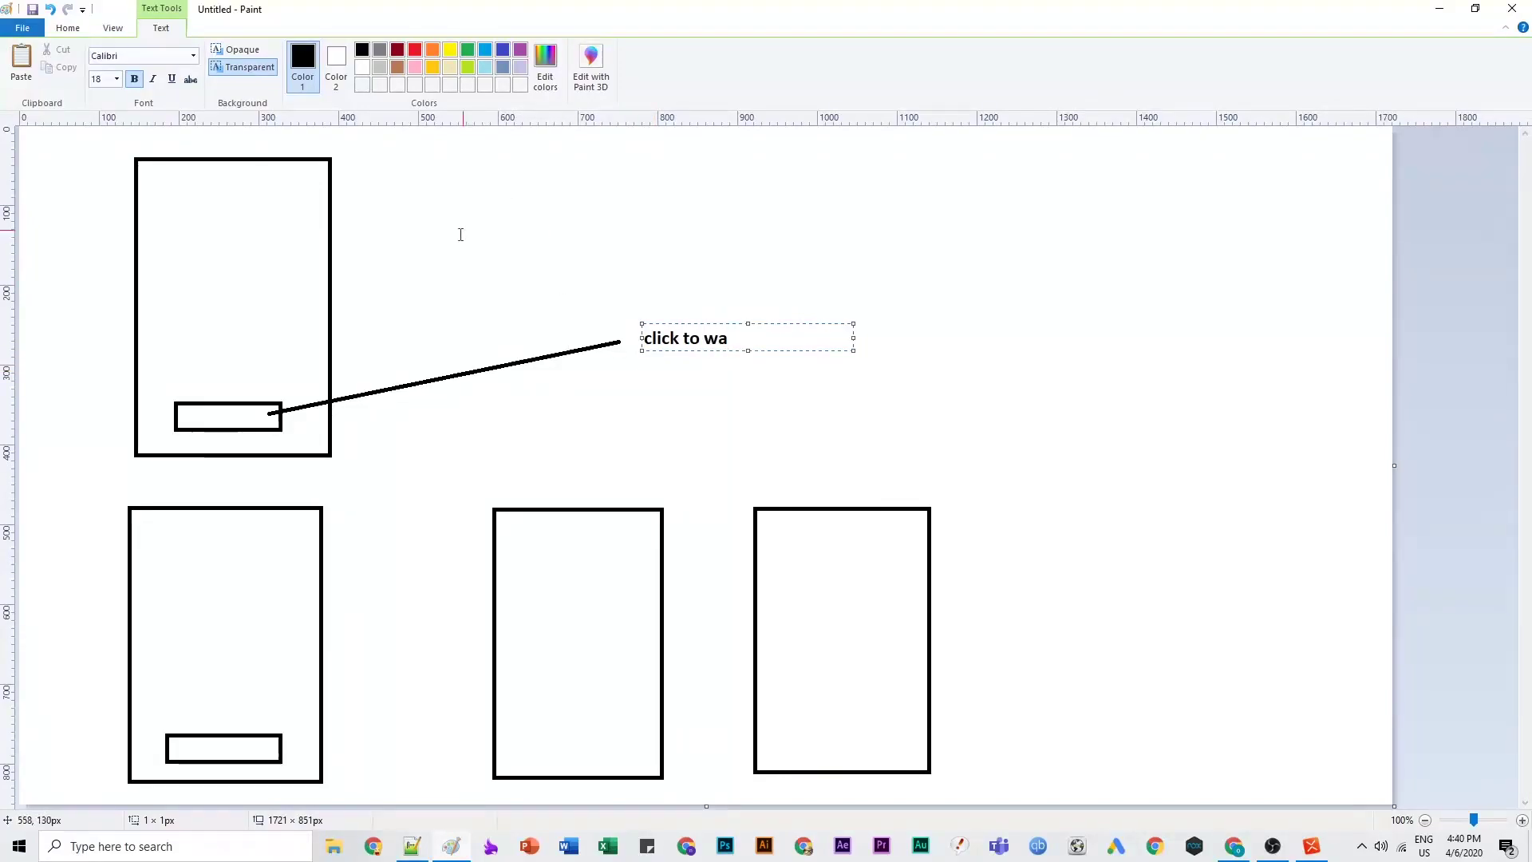
click(341, 164)
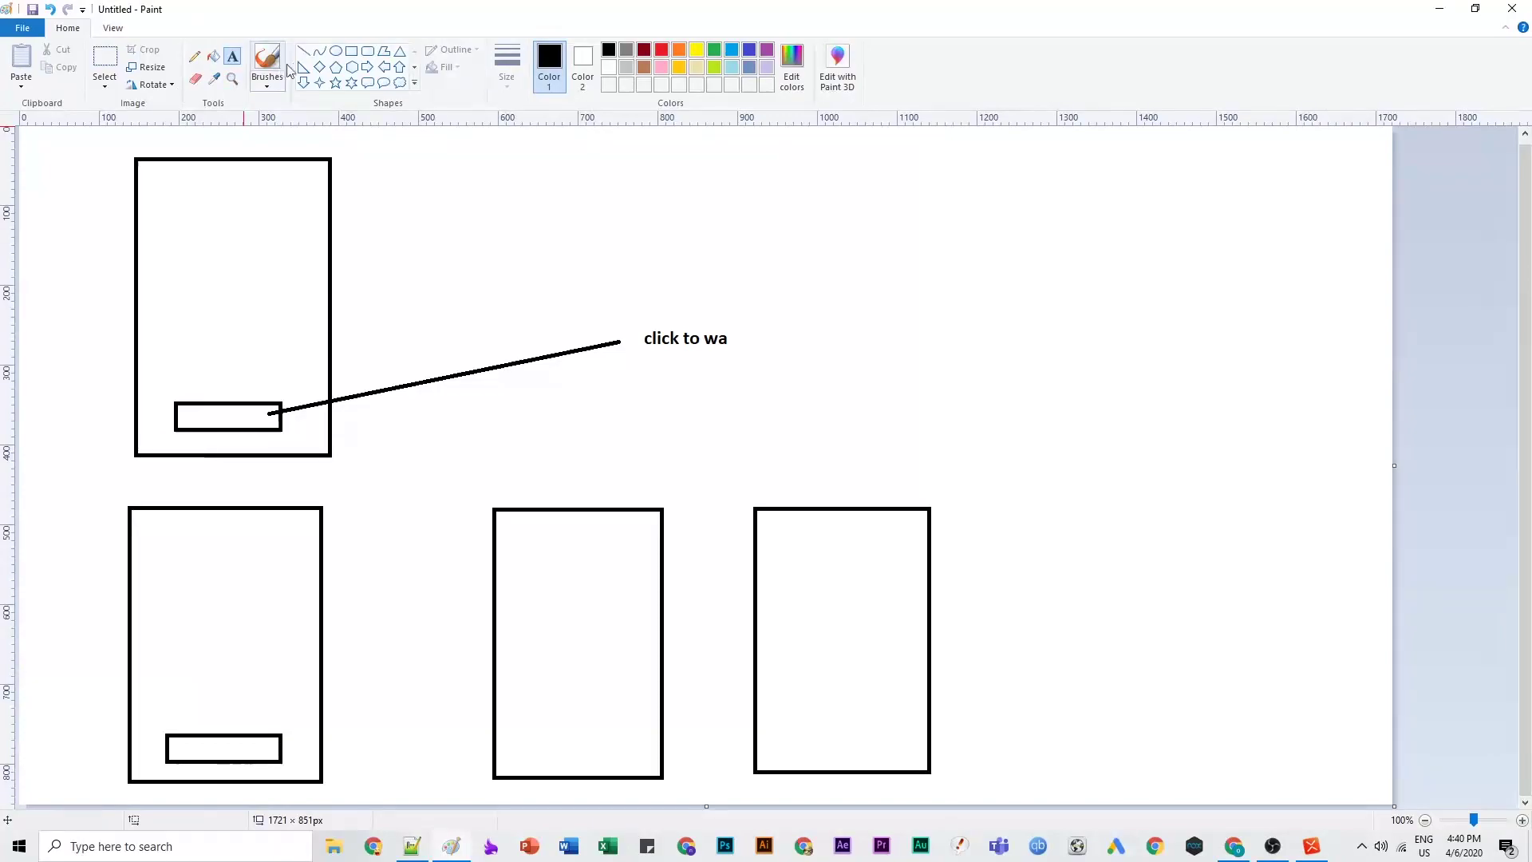
Step: Pencil an arrow into the top mockup, trace the connecting line, and scribble VC beside it
click(194, 56)
mouse_move(101, 145)
mouse_down()
mouse_move(196, 220)
mouse_move(221, 261)
mouse_up()
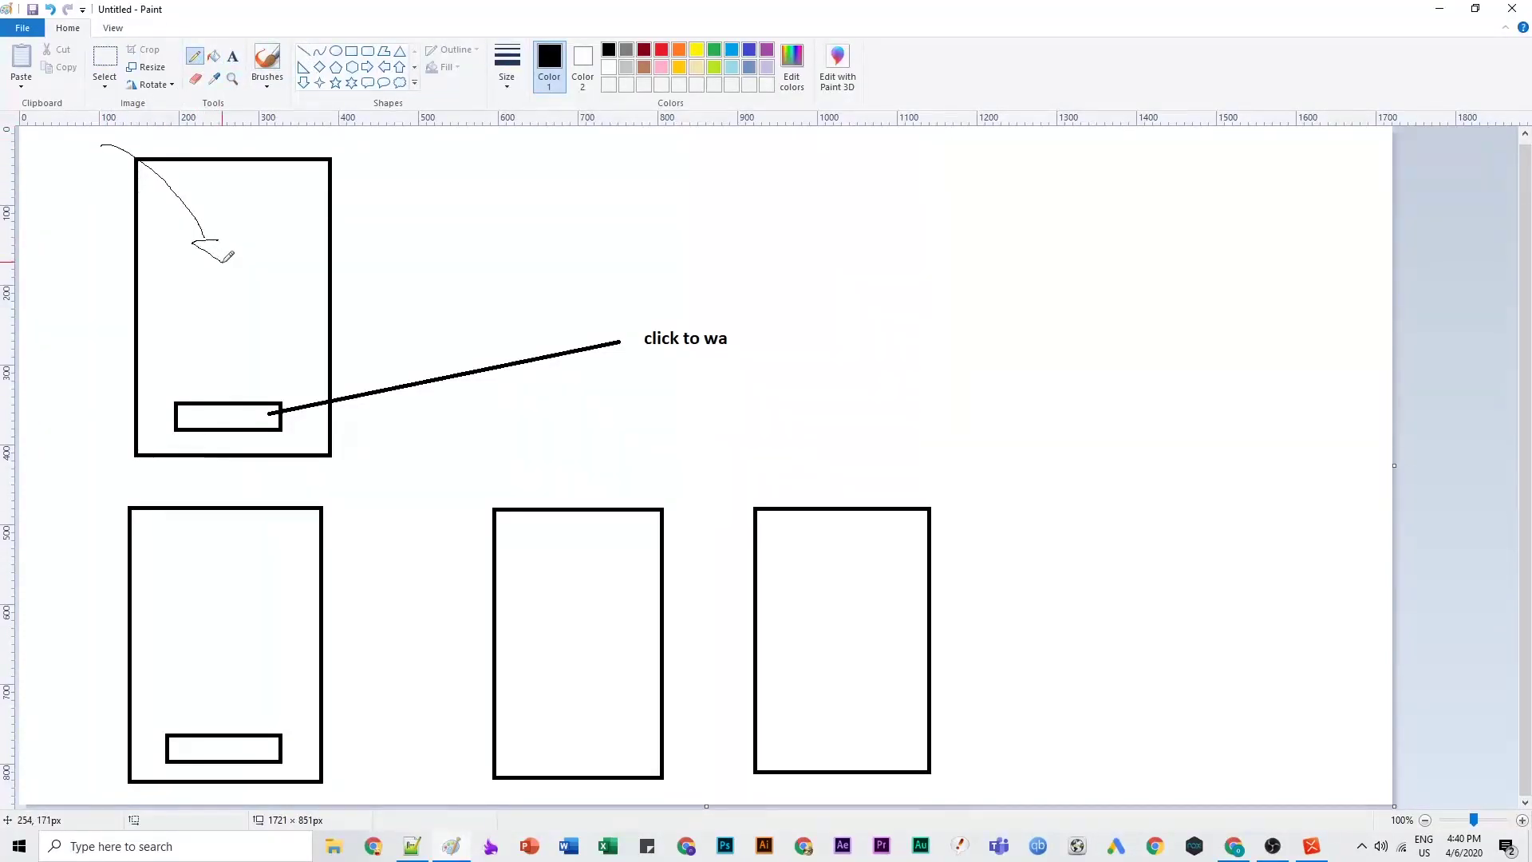
mouse_move(263, 412)
mouse_down()
mouse_move(511, 361)
mouse_move(511, 373)
mouse_up()
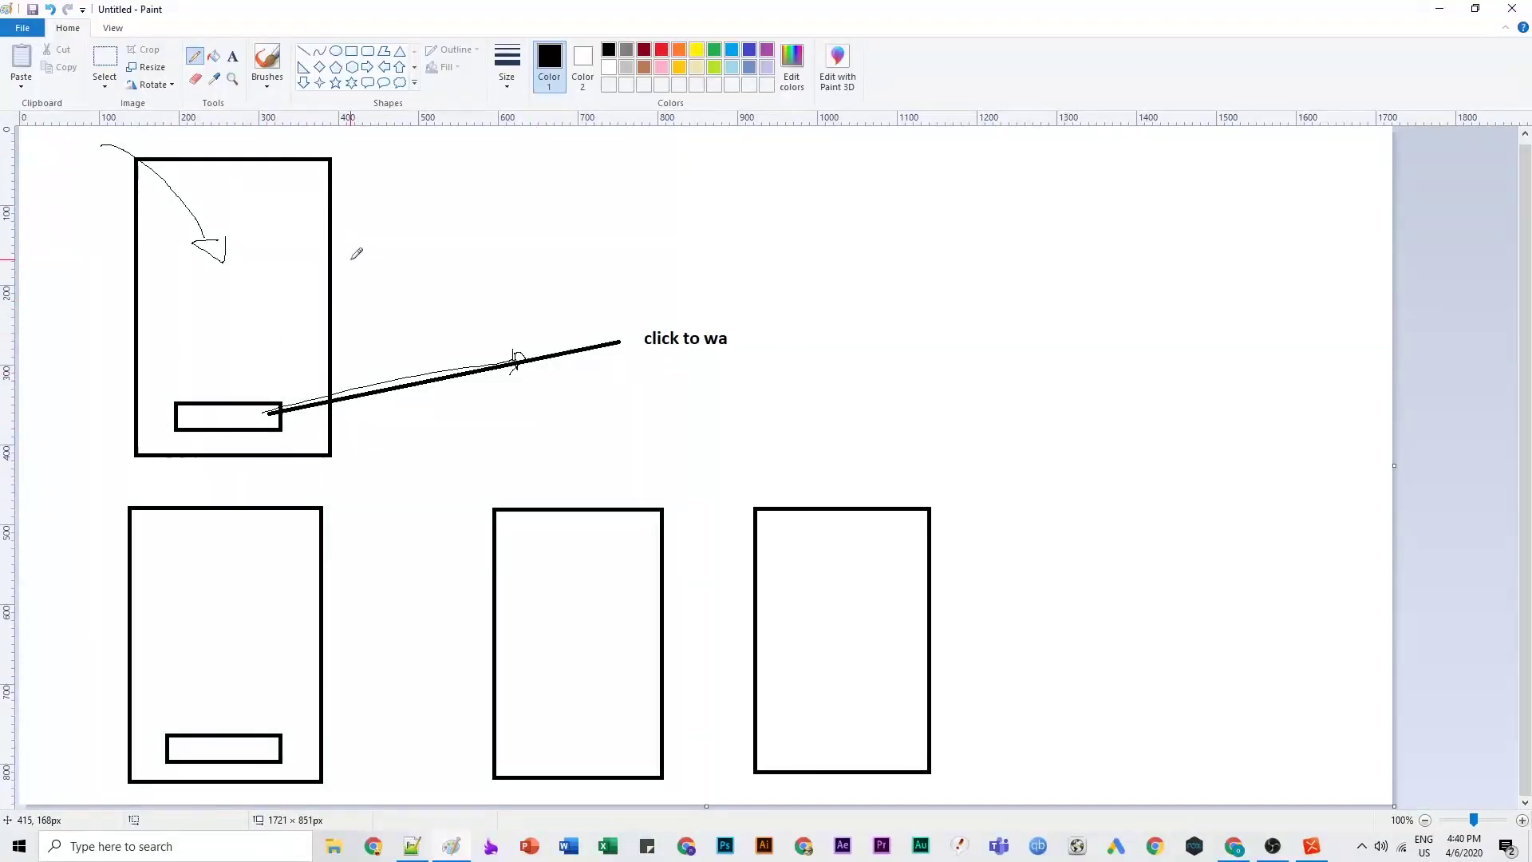
mouse_move(373, 211)
mouse_down()
mouse_move(383, 236)
mouse_move(404, 203)
mouse_move(442, 257)
mouse_up()
Step: Hand-write Lead, VC, Pur and ATC labels on the mockups
mouse_move(651, 289)
mouse_down()
mouse_move(701, 326)
mouse_move(756, 312)
mouse_up()
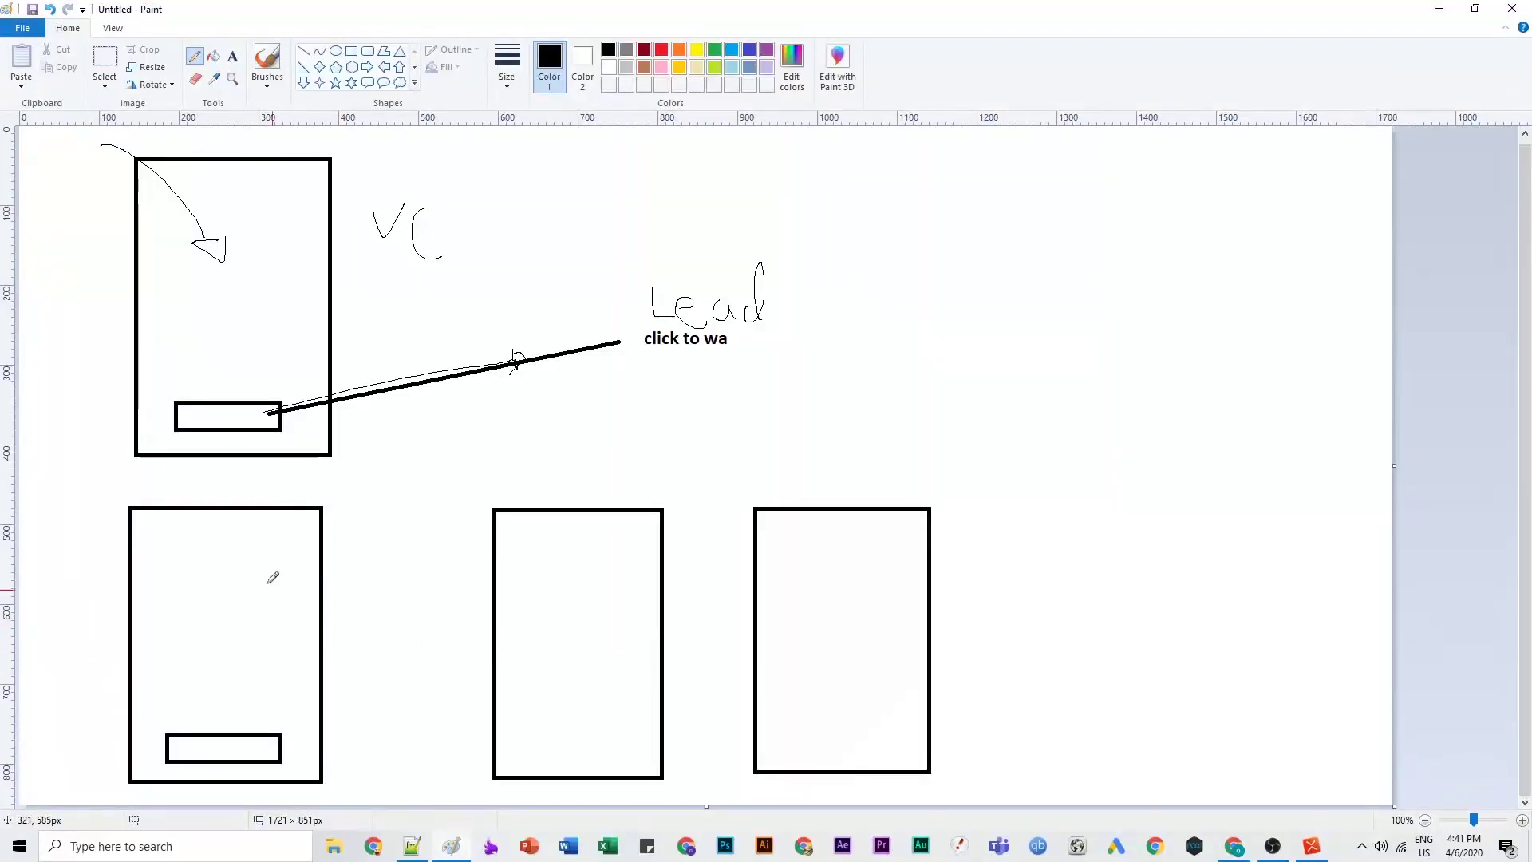
drag(182, 546, 259, 576)
mouse_move(862, 461)
mouse_down()
mouse_move(880, 471)
mouse_move(865, 483)
mouse_move(940, 488)
mouse_up()
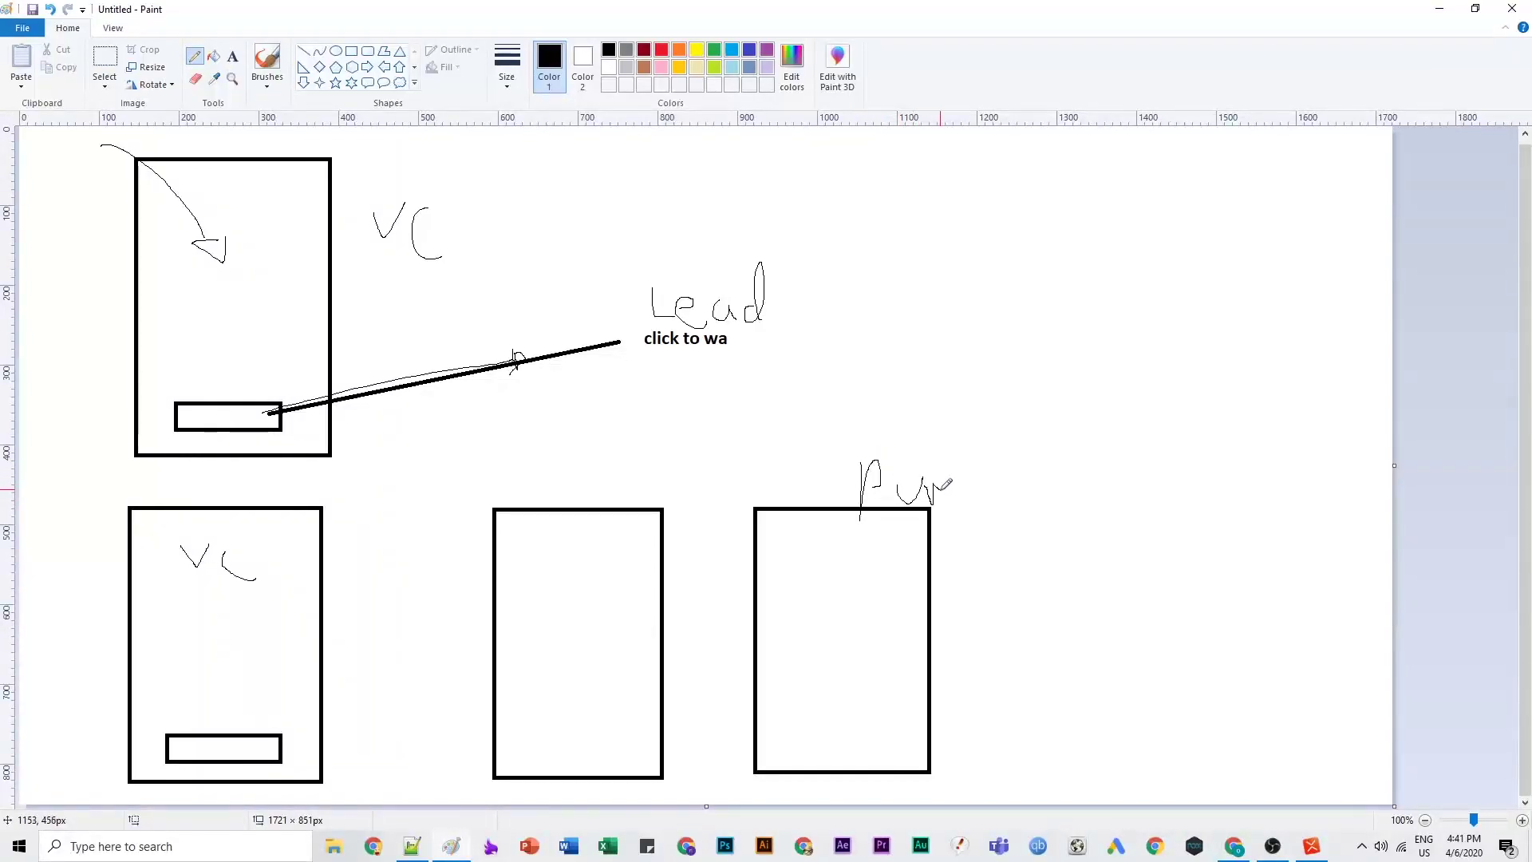
mouse_move(862, 541)
mouse_down()
mouse_move(847, 582)
mouse_move(904, 578)
mouse_move(923, 542)
mouse_move(964, 581)
mouse_up()
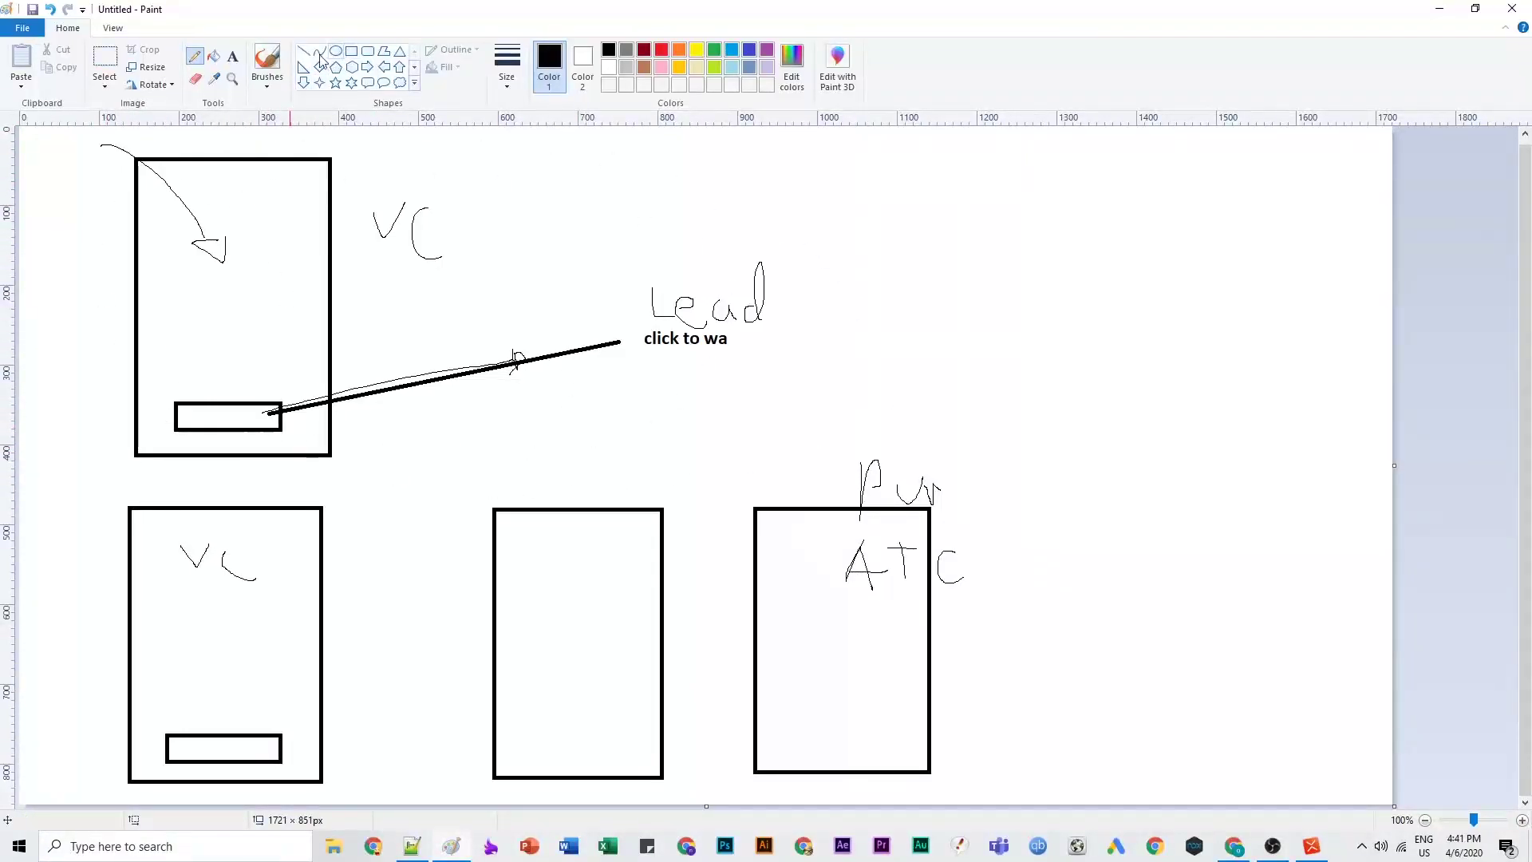
Step: Start a text box in the canvas's upper right, then switch to Notepad++
click(232, 56)
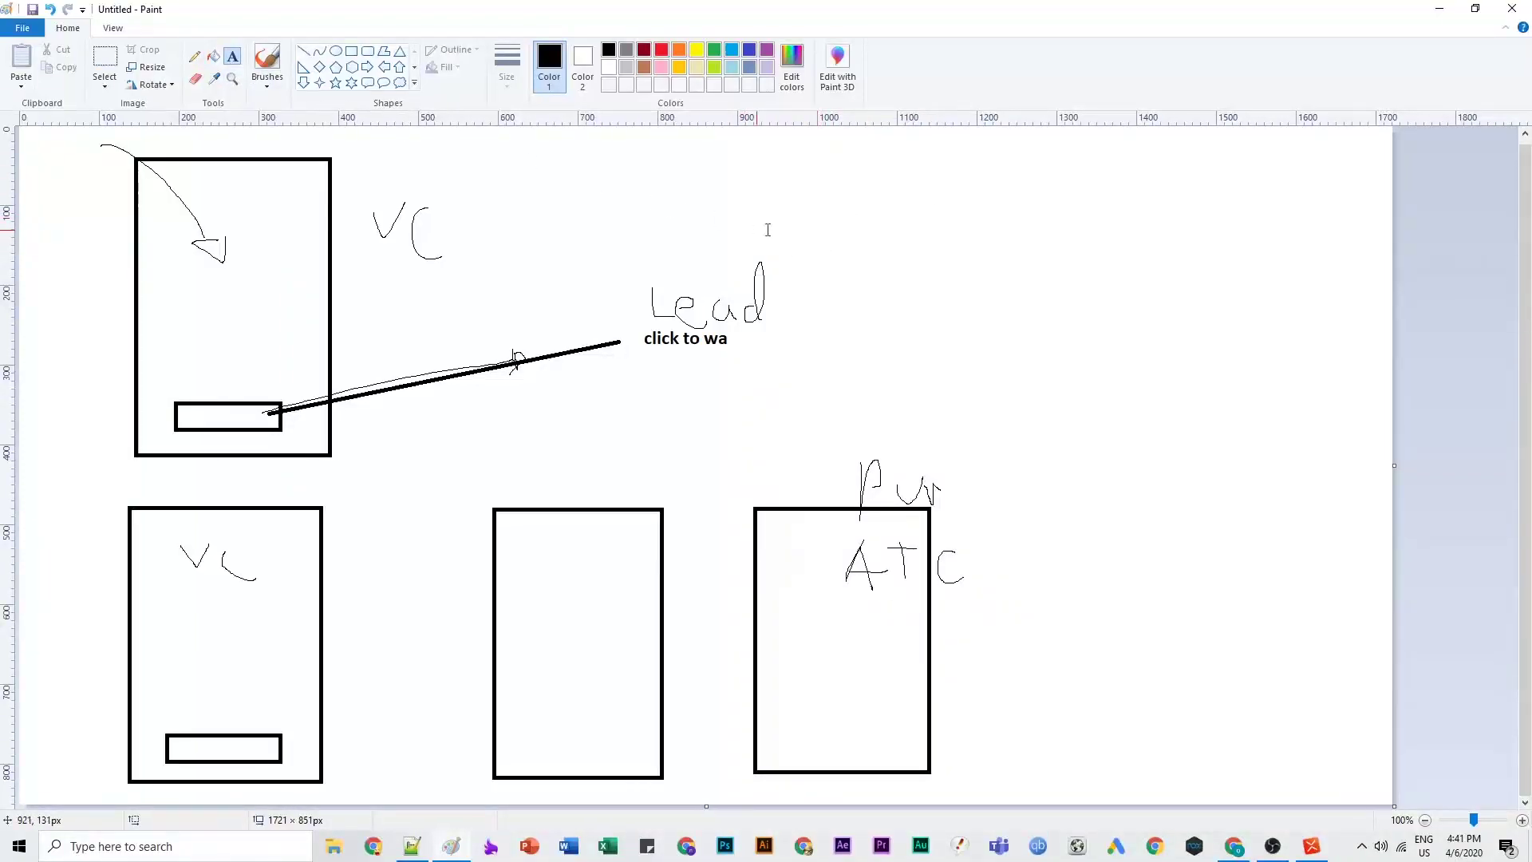
click(818, 195)
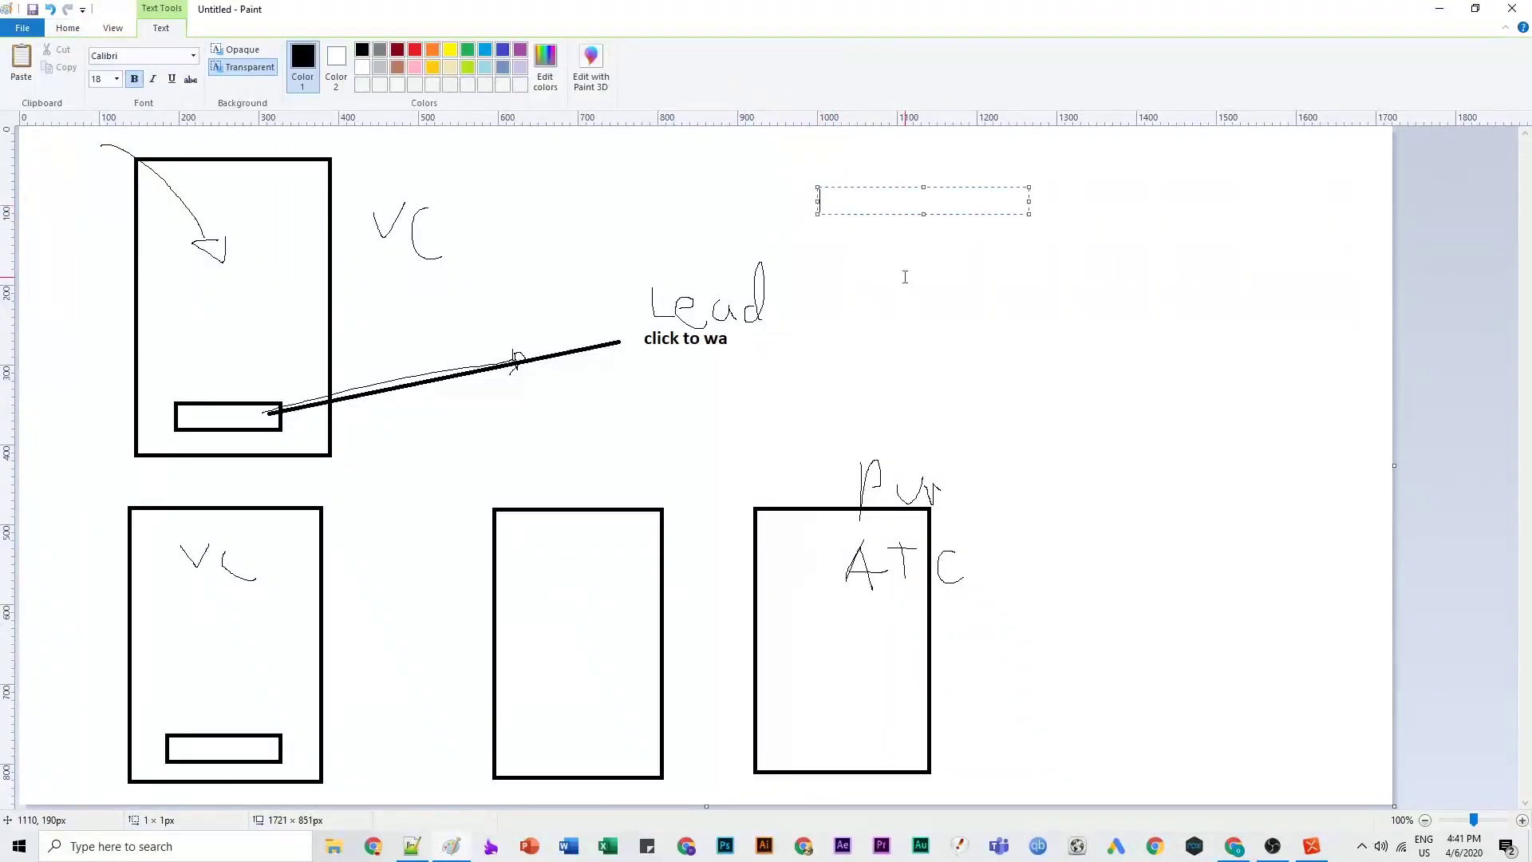
key(alt+Tab)
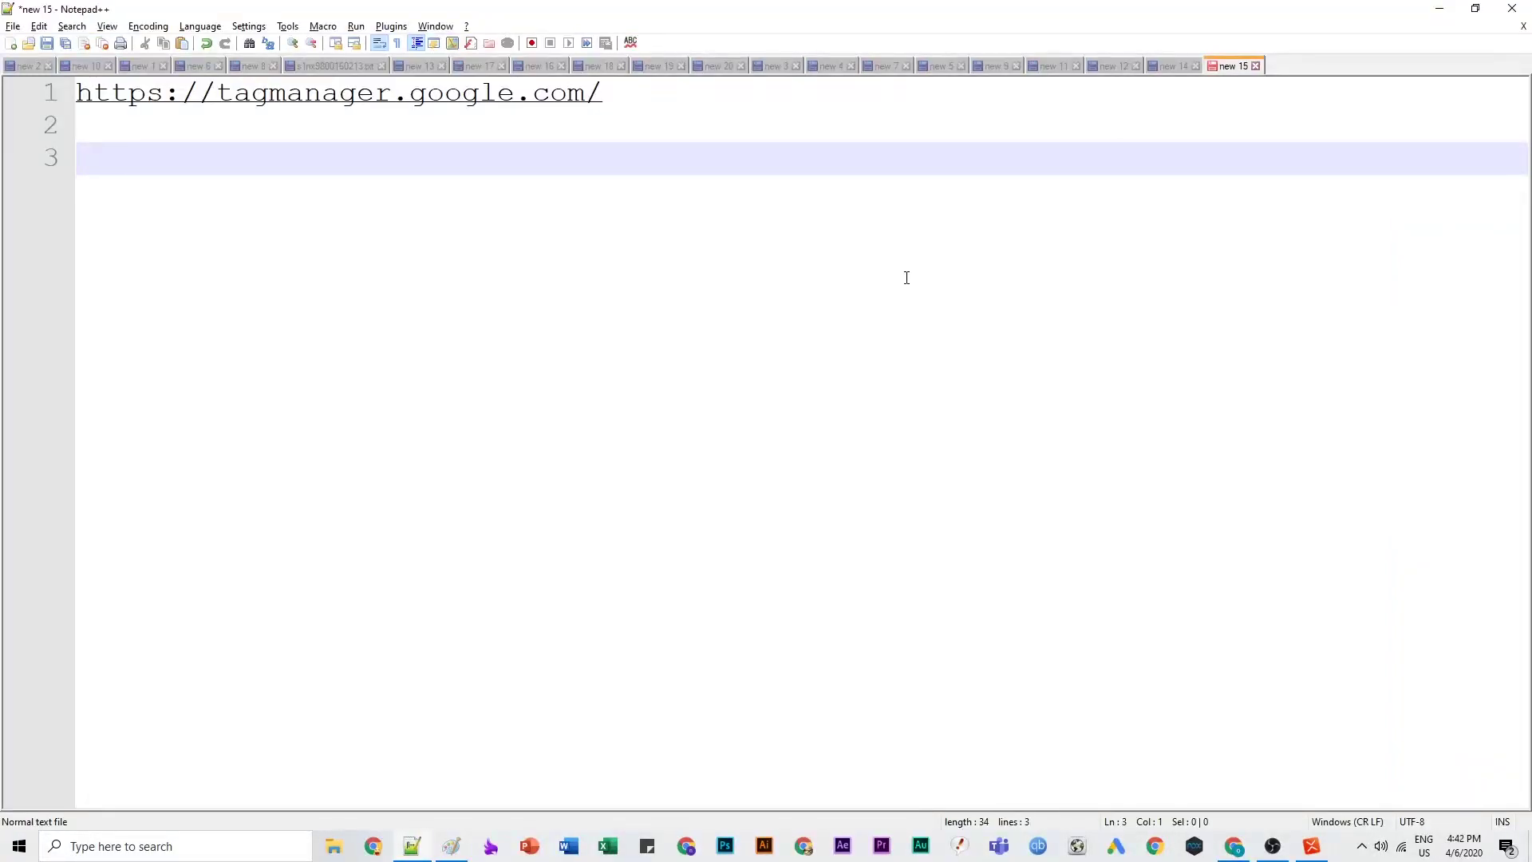
Step: Type line 3: 'Halaman Landing page = VC dengan pola url permalink /product/ atau /jasa'
text(La)
key(BackSpace)
text(Halaman Landing pa)
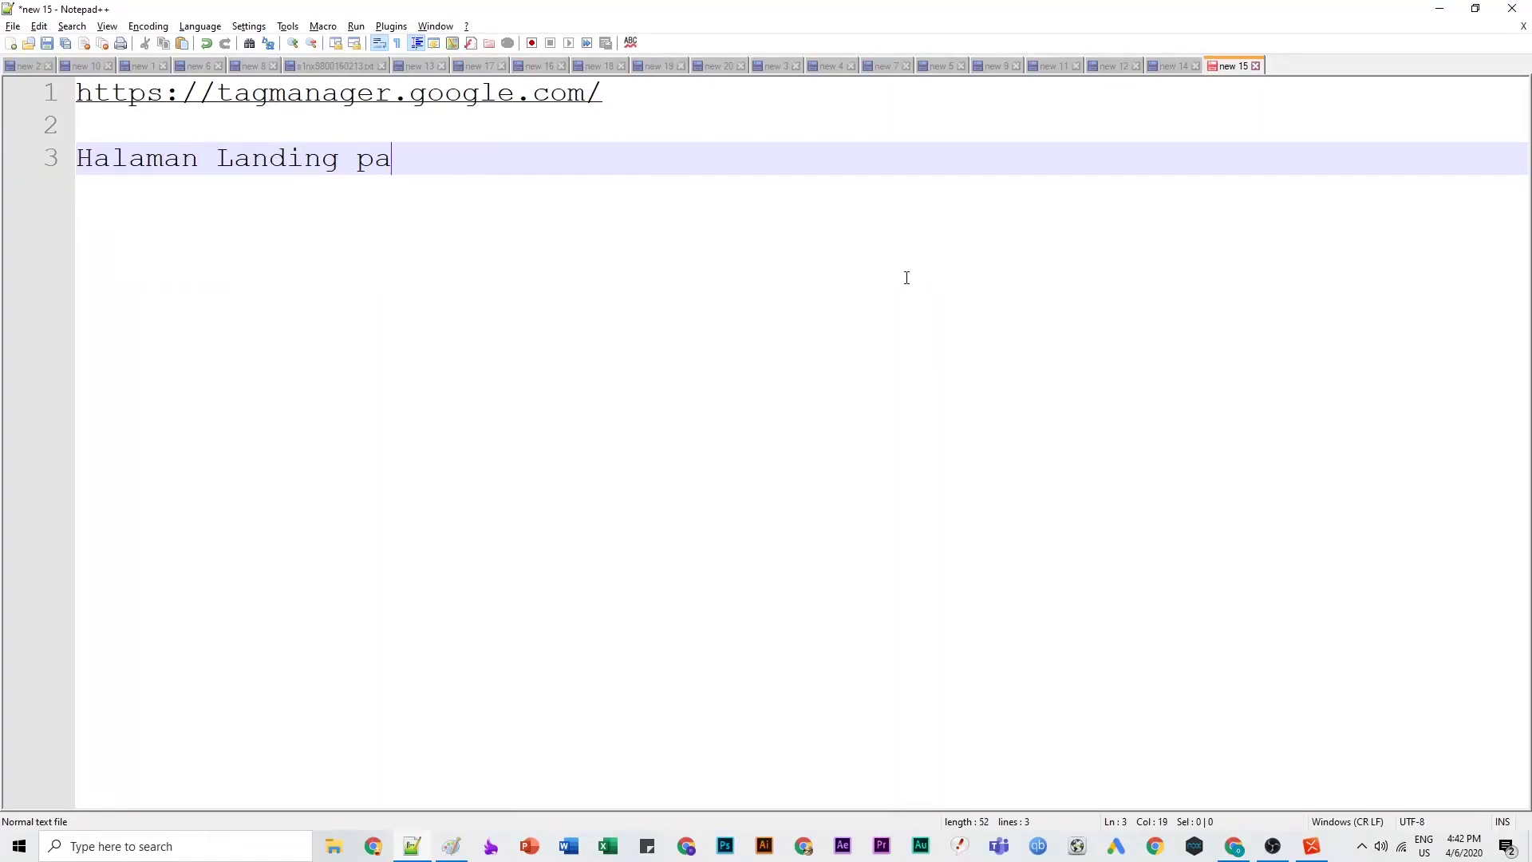
text(ge = VC)
text( =pola)
key(BackSpace)
key(BackSpace)
key(BackSpace)
key(BackSpace)
text(dengan)
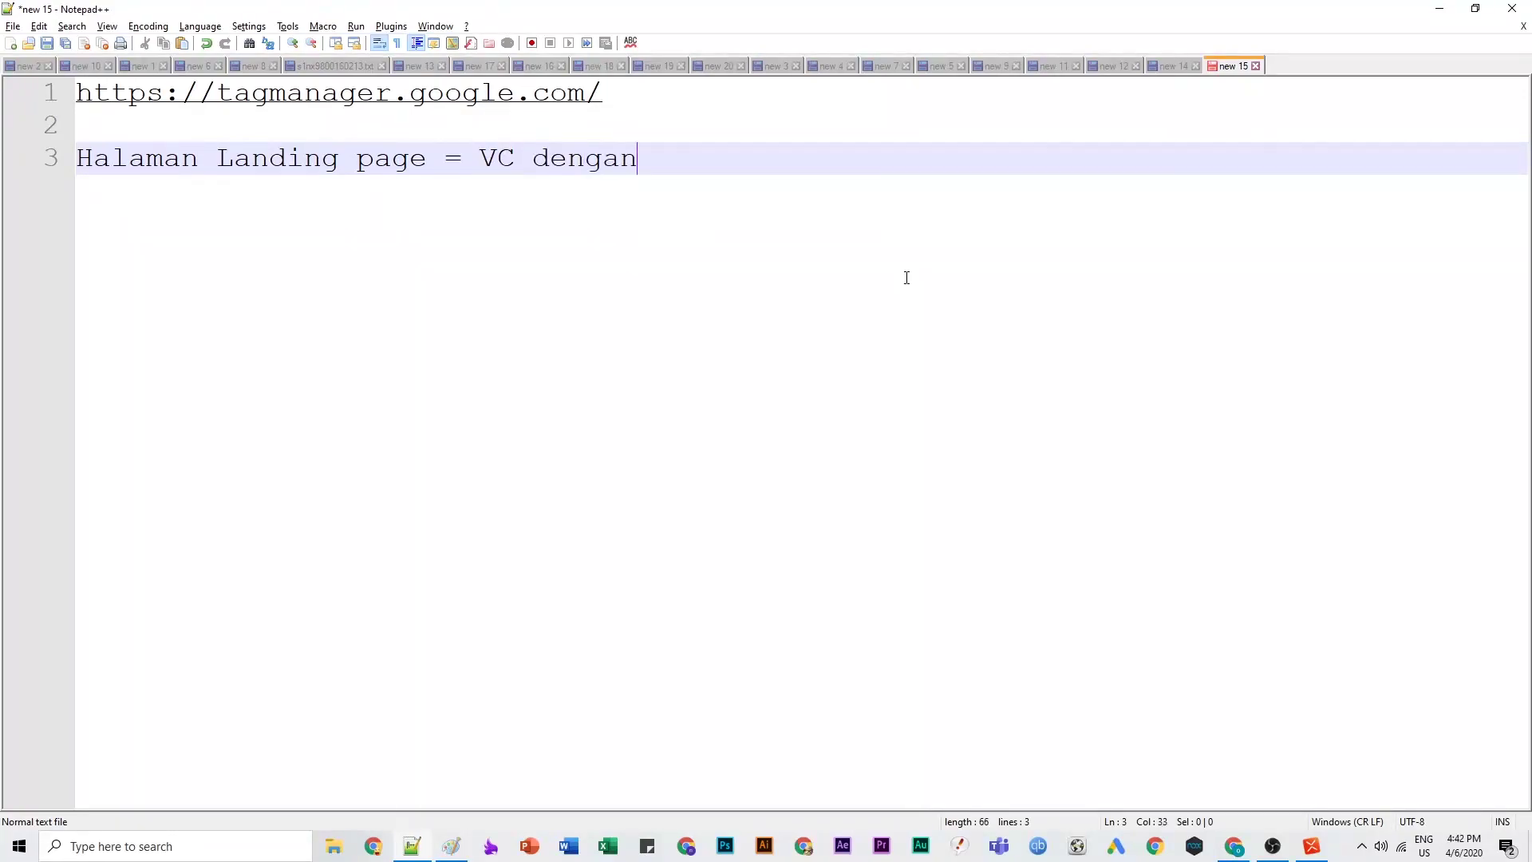
text( pola url permalink )
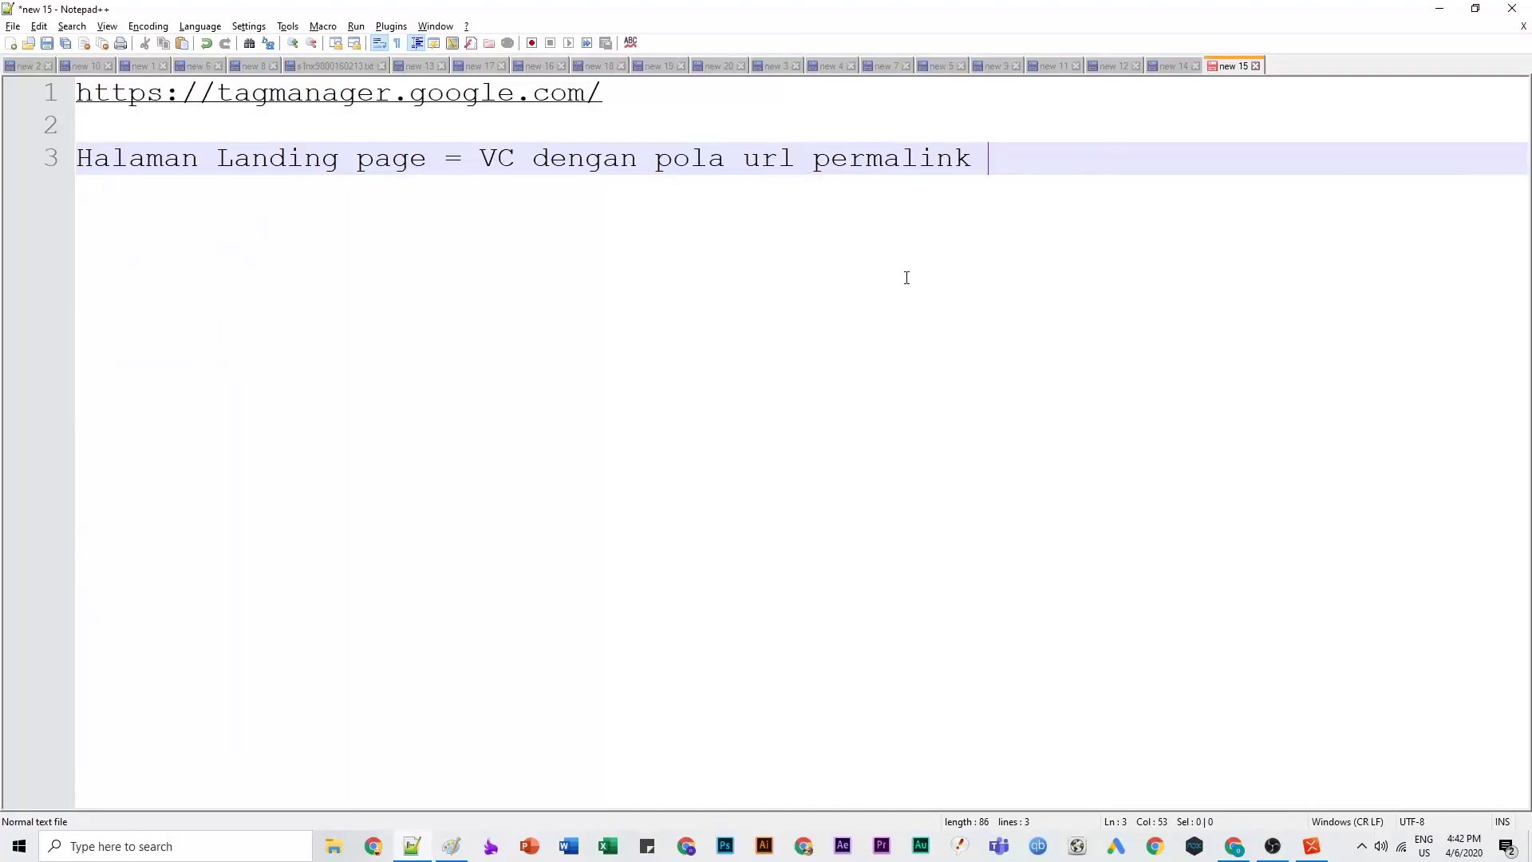
text(/product/ a)
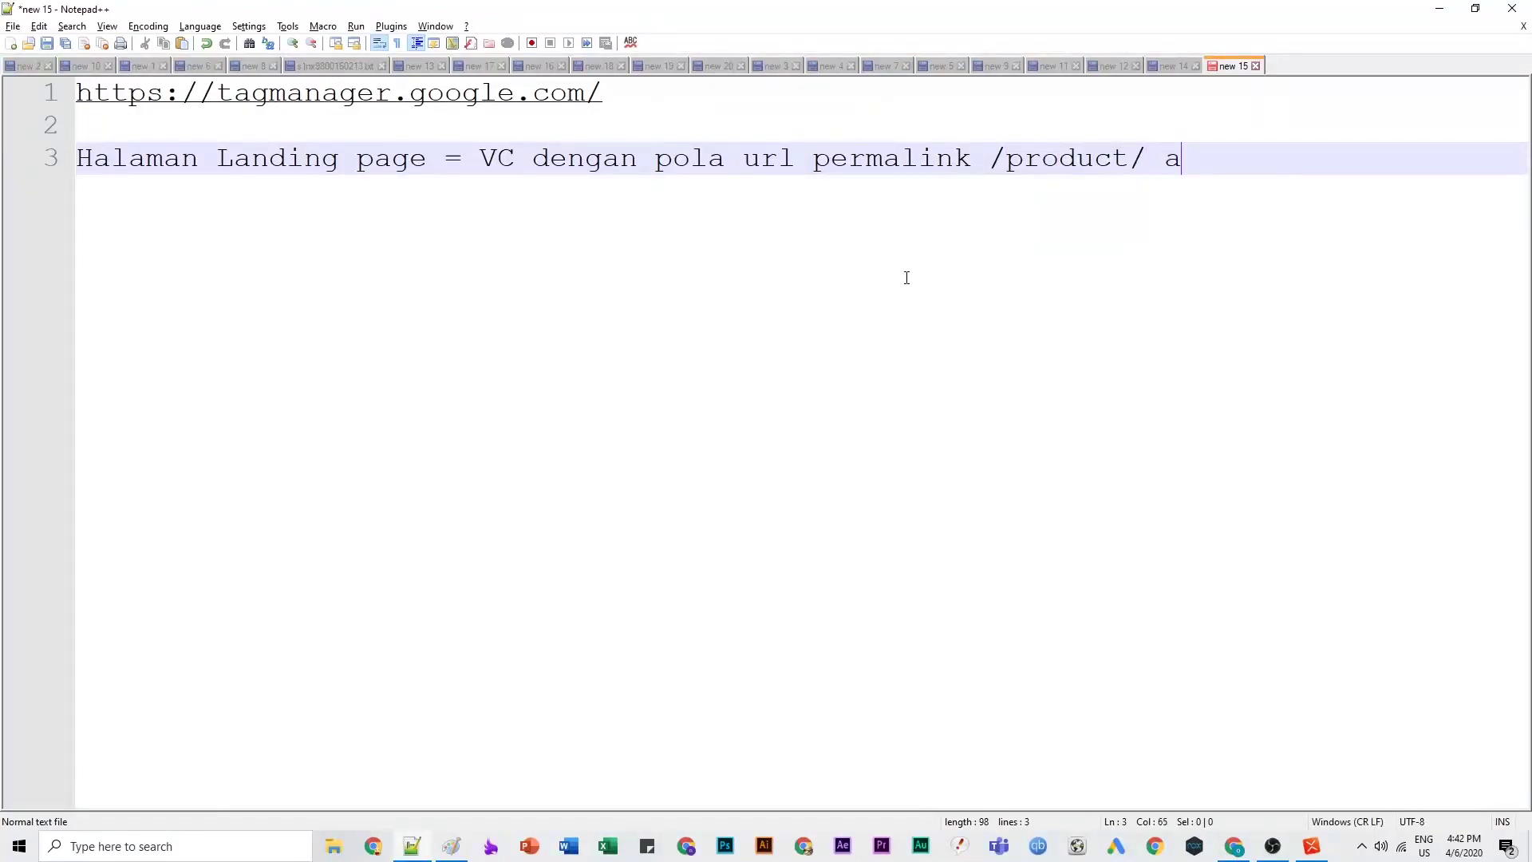
text(tau /jasa/)
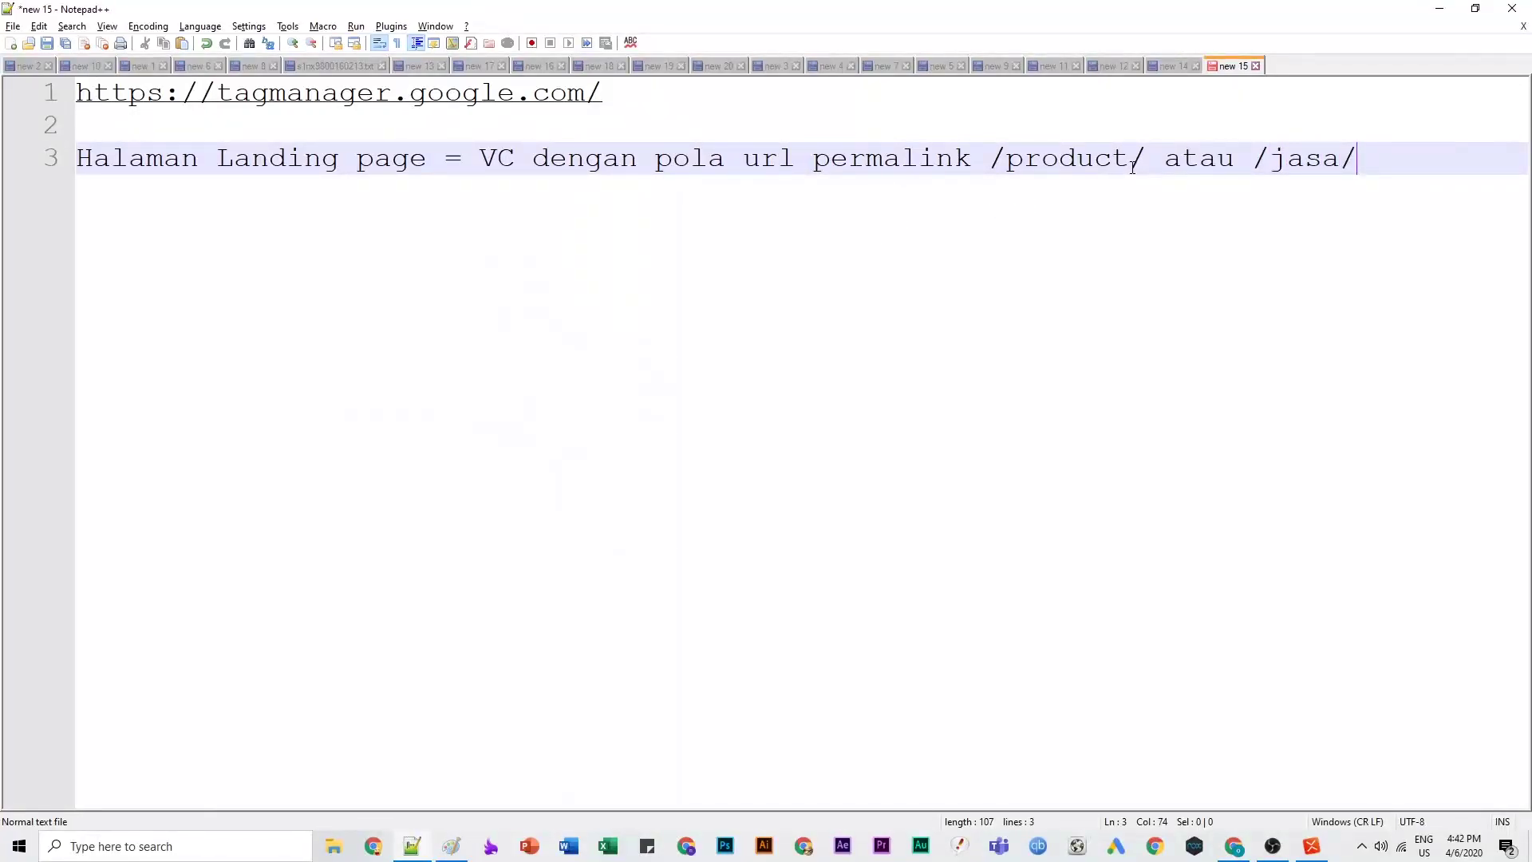
Step: Check the /product/ and /jasa/ patterns against the WordPress categories page
drag(1141, 159, 1010, 157)
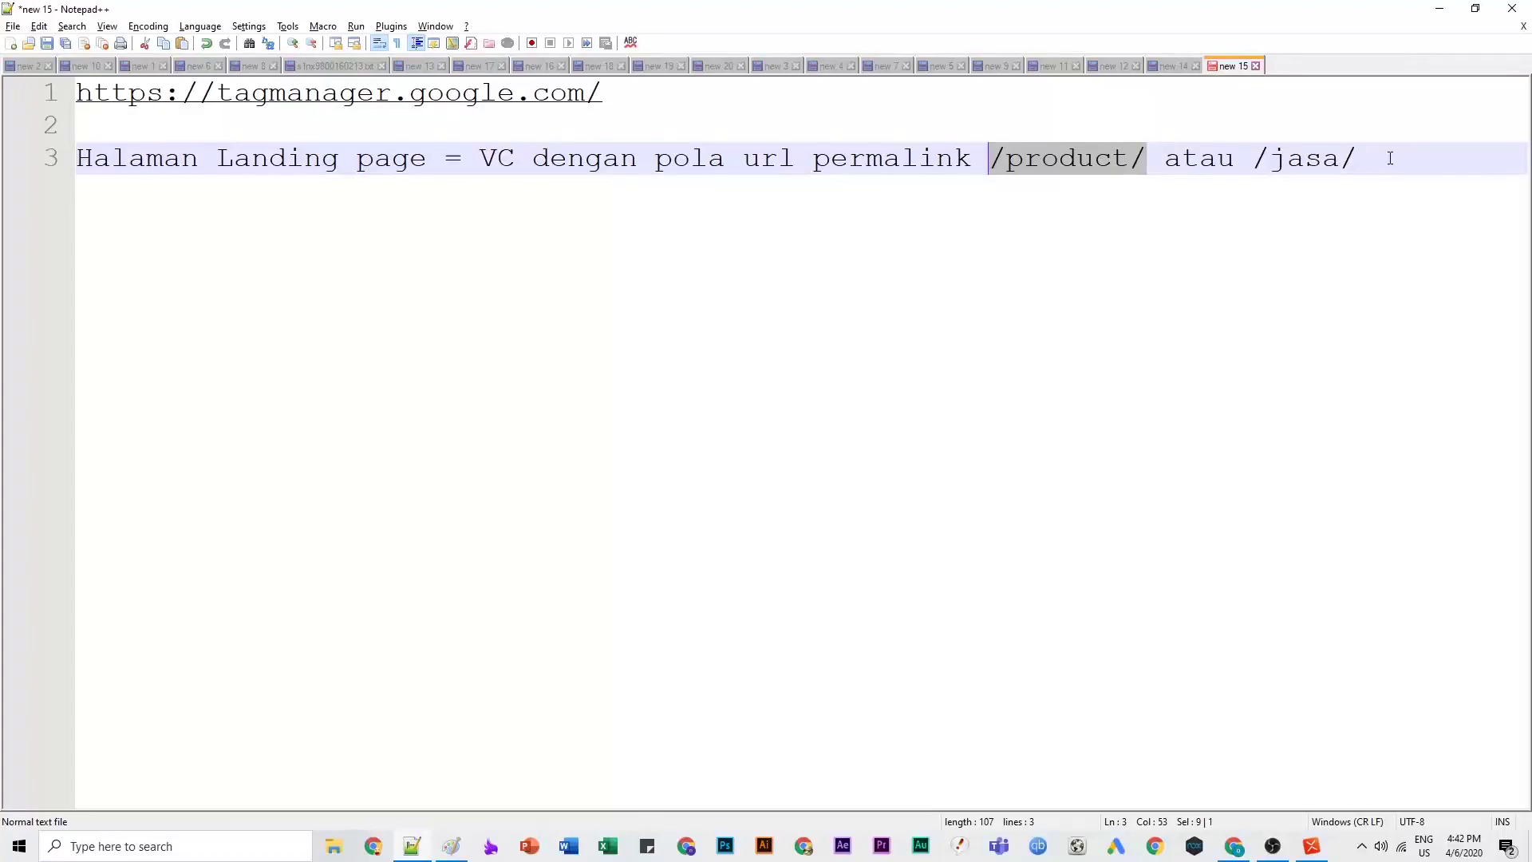
mouse_move(1365, 158)
mouse_down()
mouse_move(1251, 158)
mouse_move(1357, 158)
mouse_up()
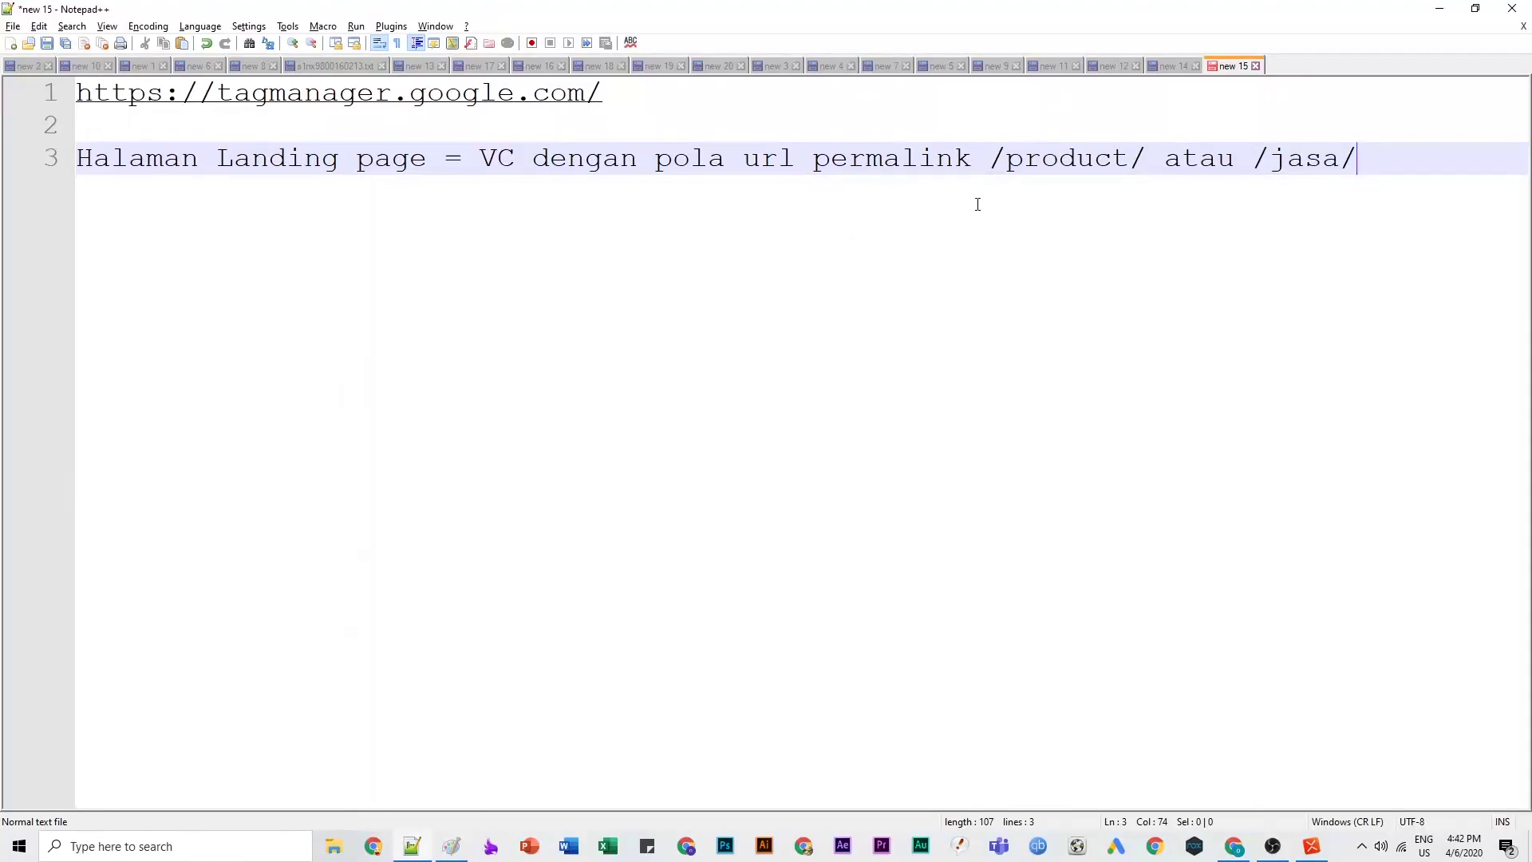
key(alt+Tab)
key(alt+Tab)
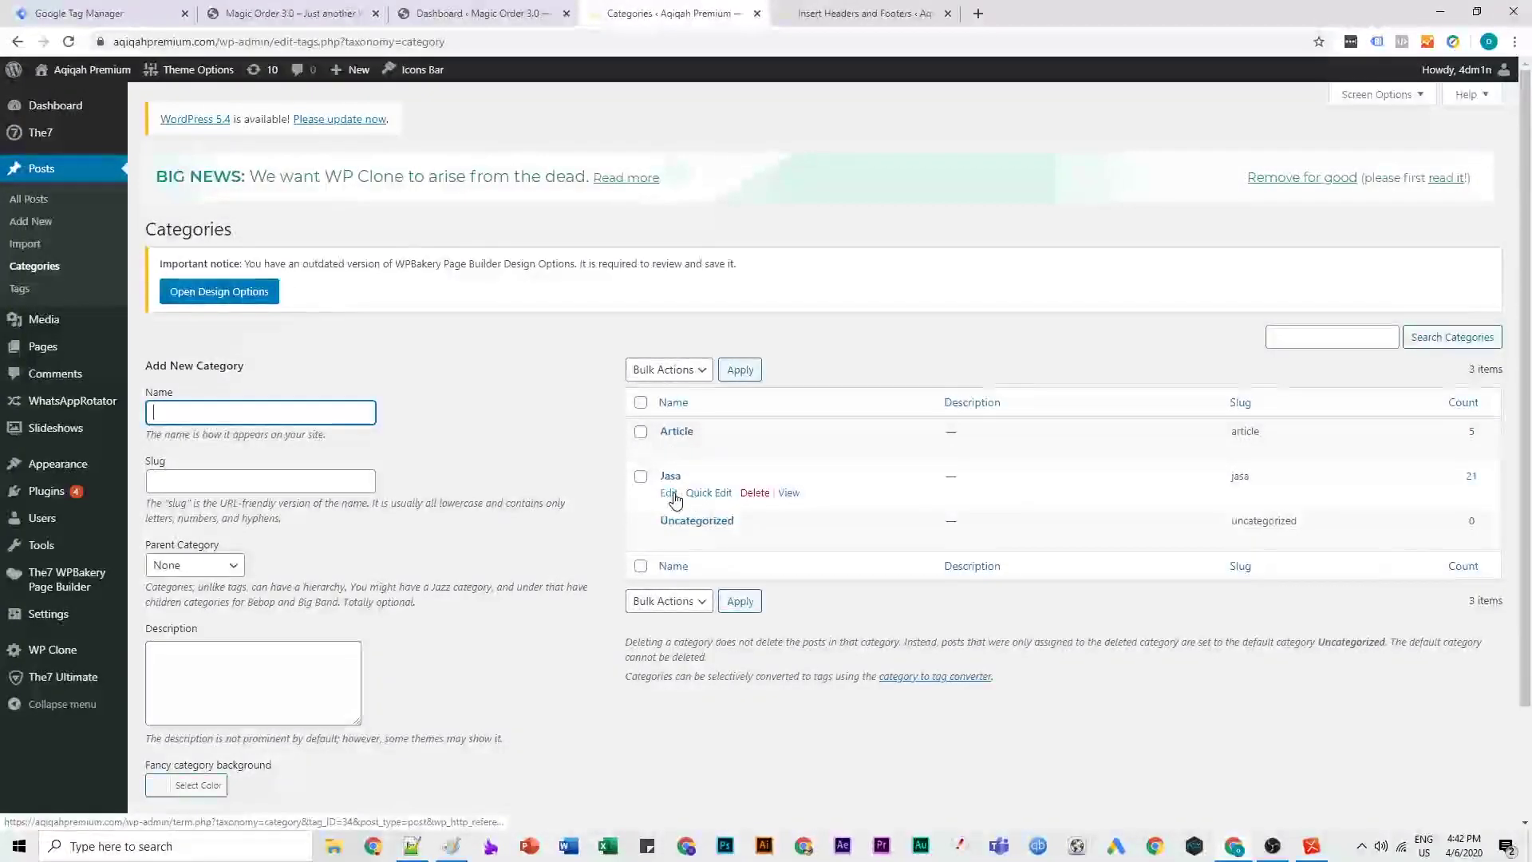
key(alt+Tab)
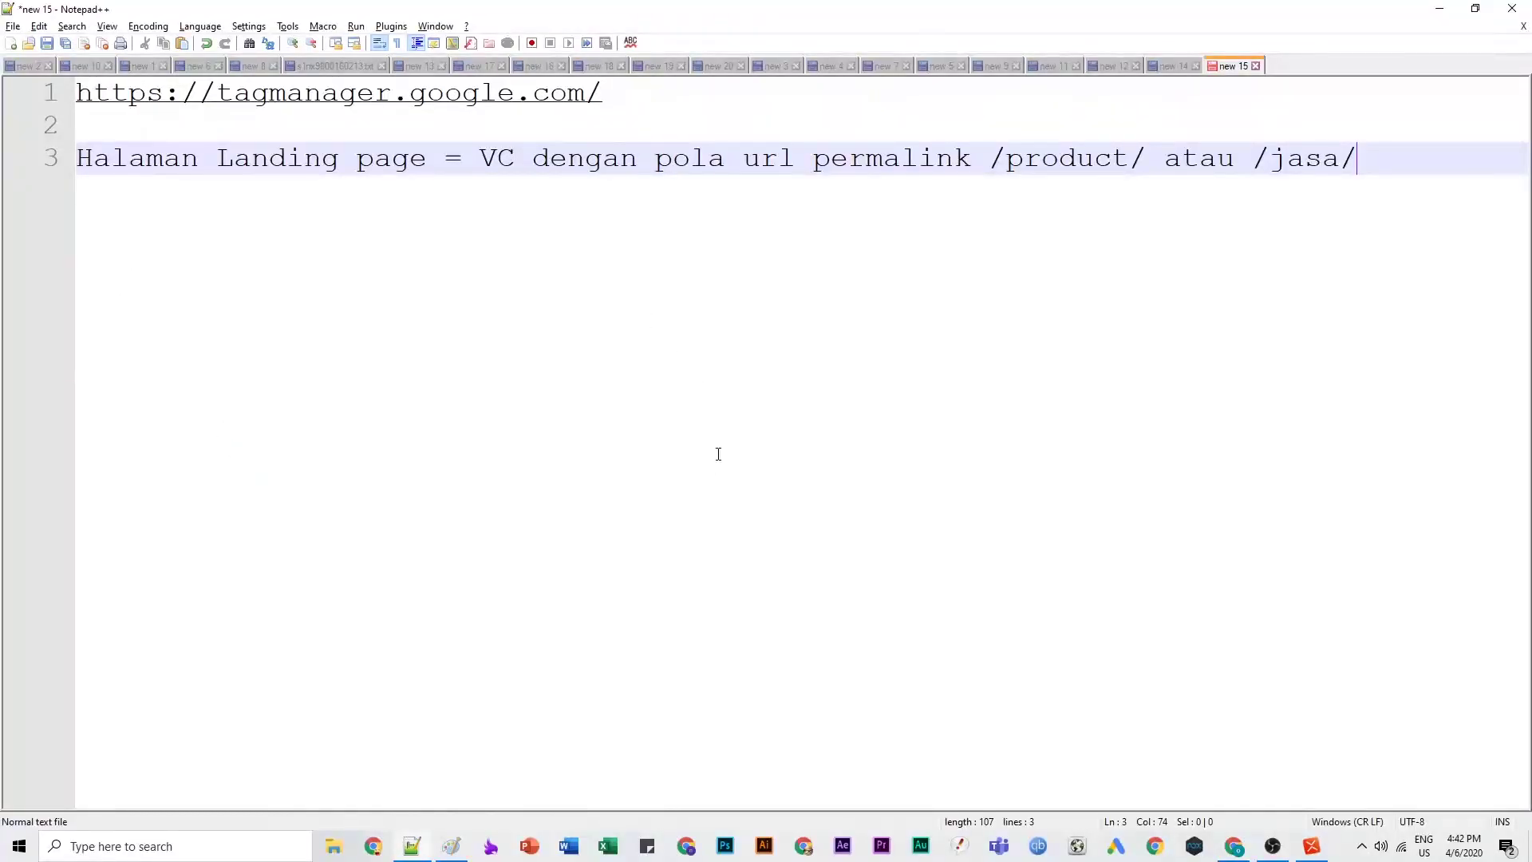
drag(1419, 161, 1252, 168)
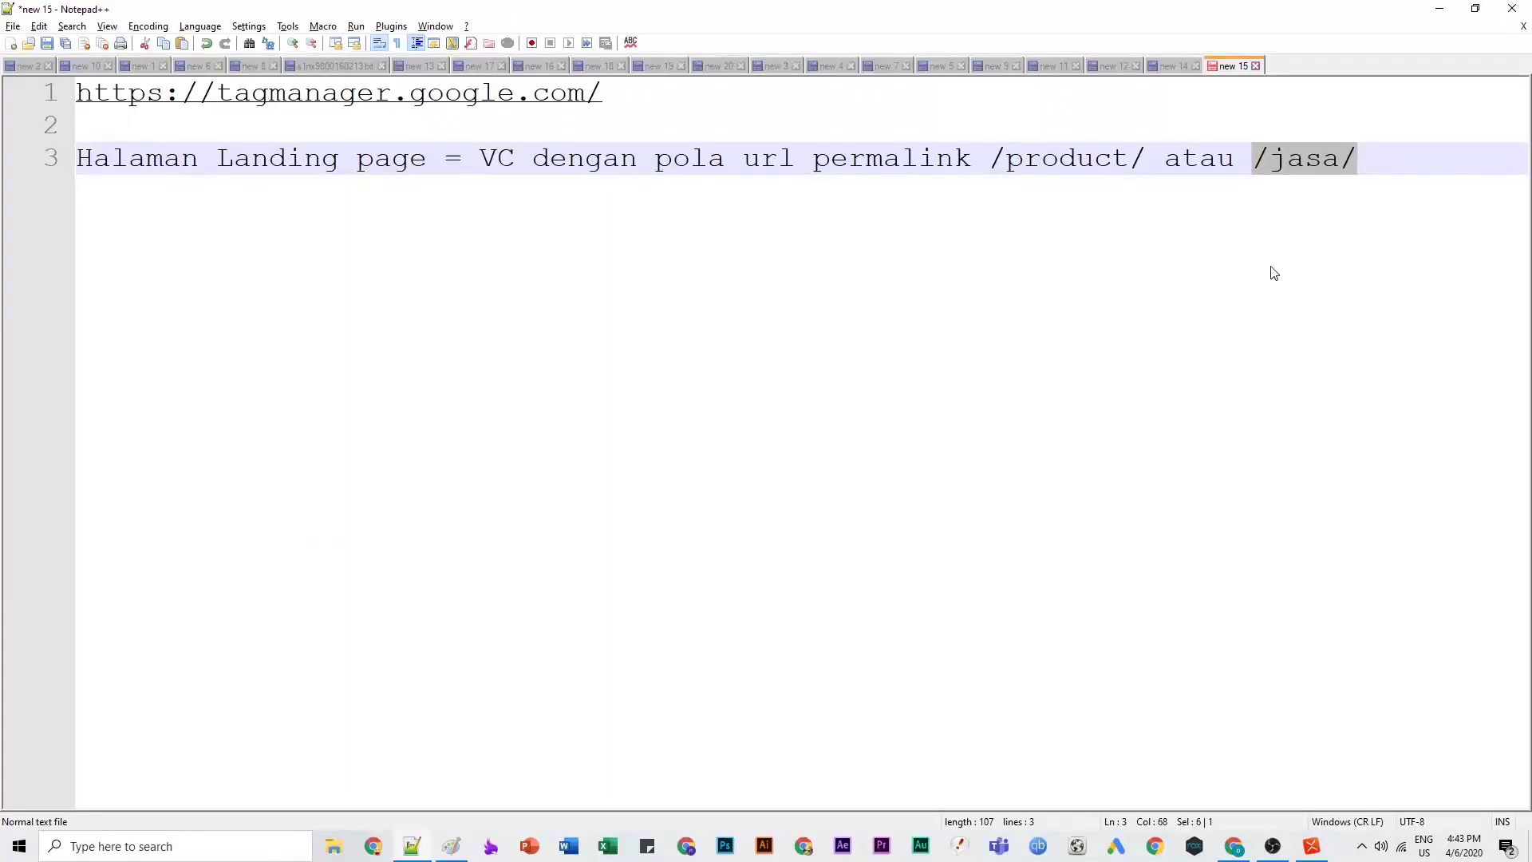
click(1379, 180)
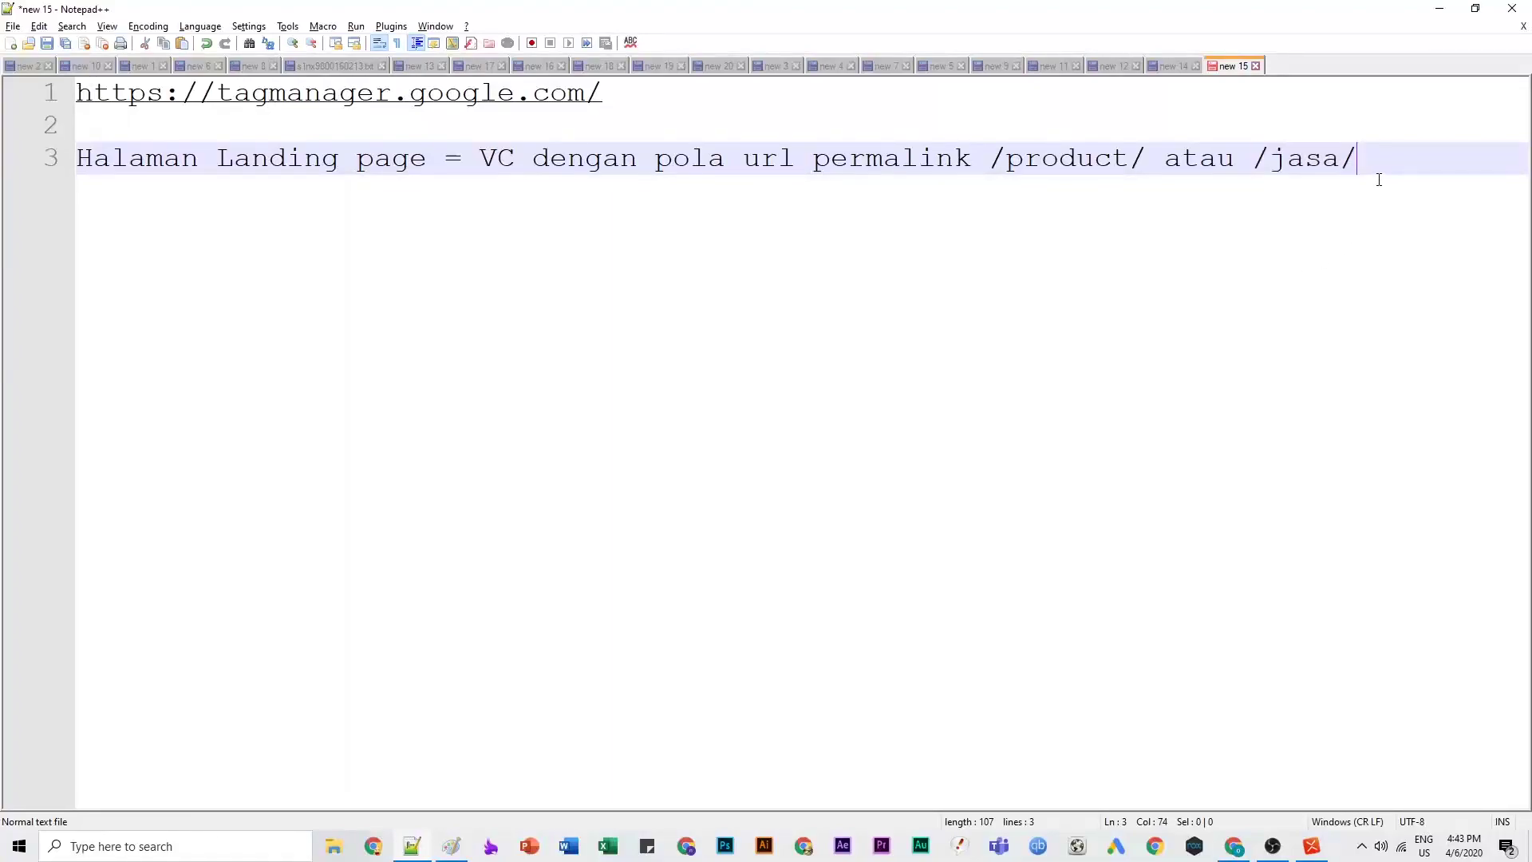
click(281, 122)
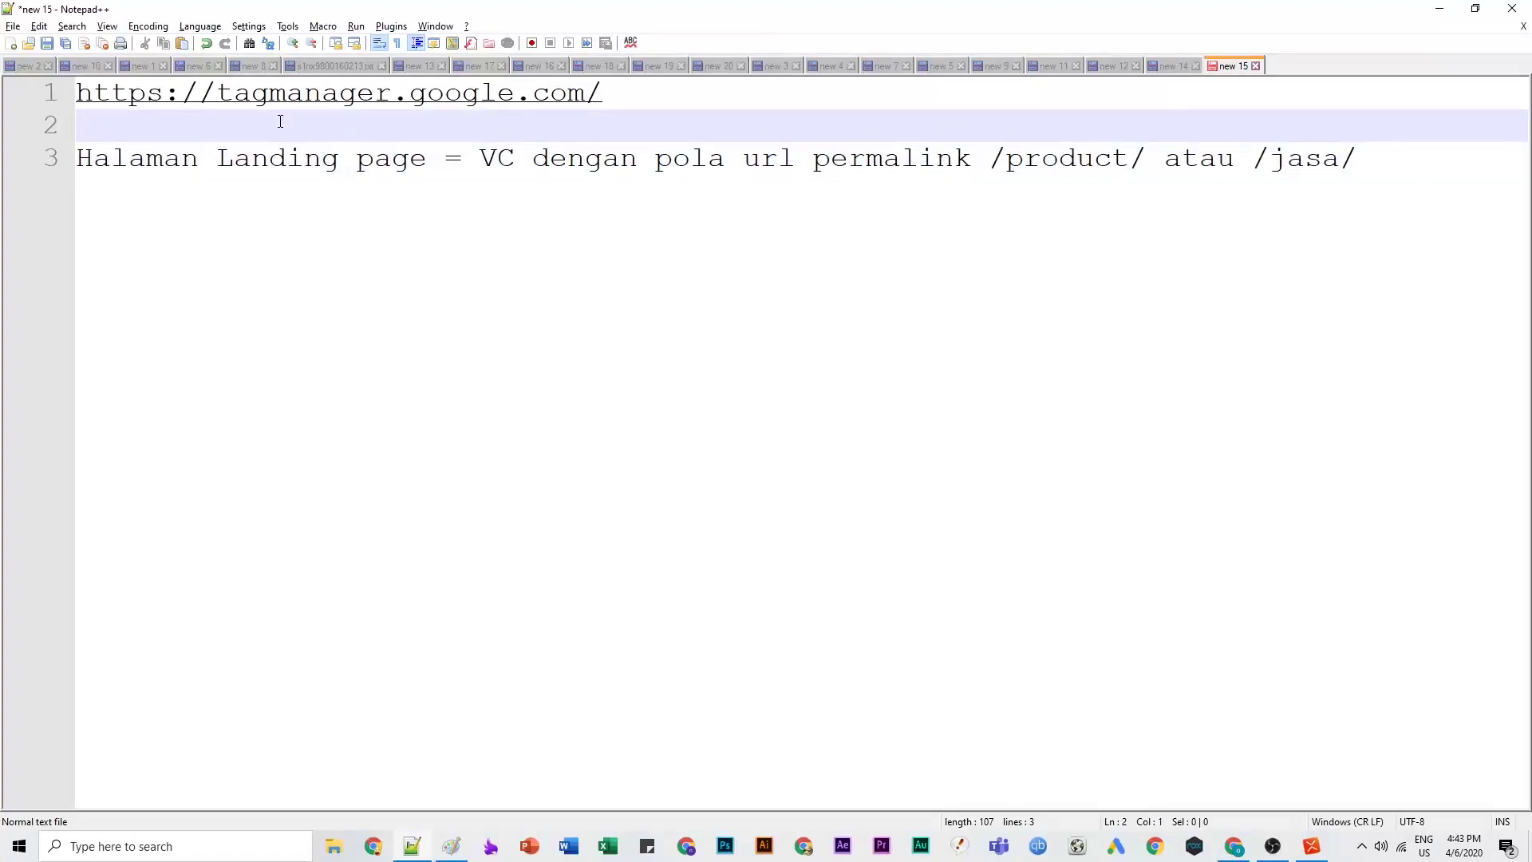
Step: Add a 'Madzhab wa' heading above the landing page note
key(Return)
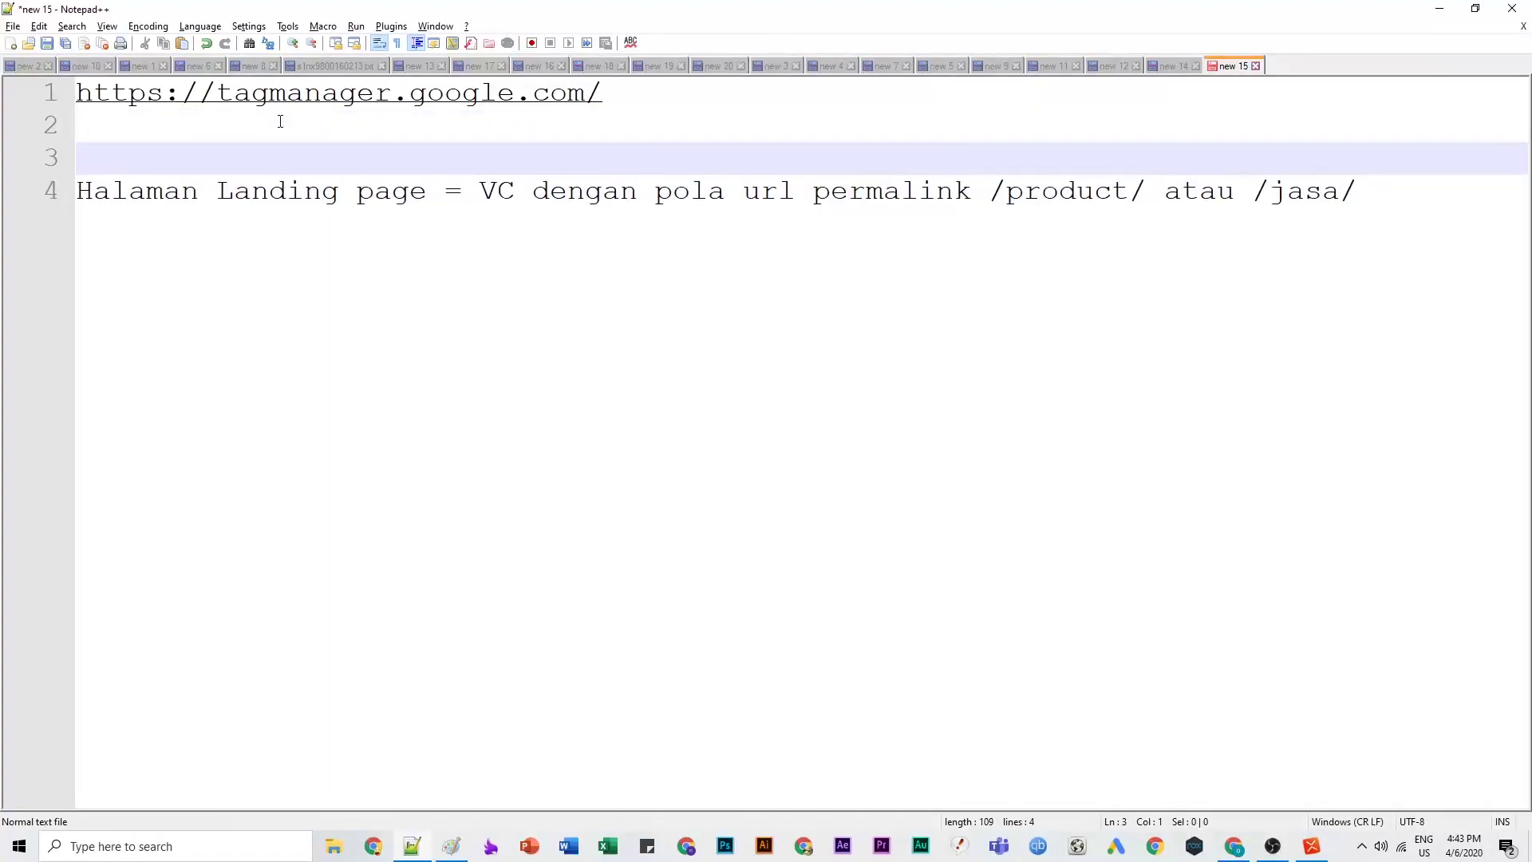
text(M)
key(BackSpace)
text(Madzhab wa)
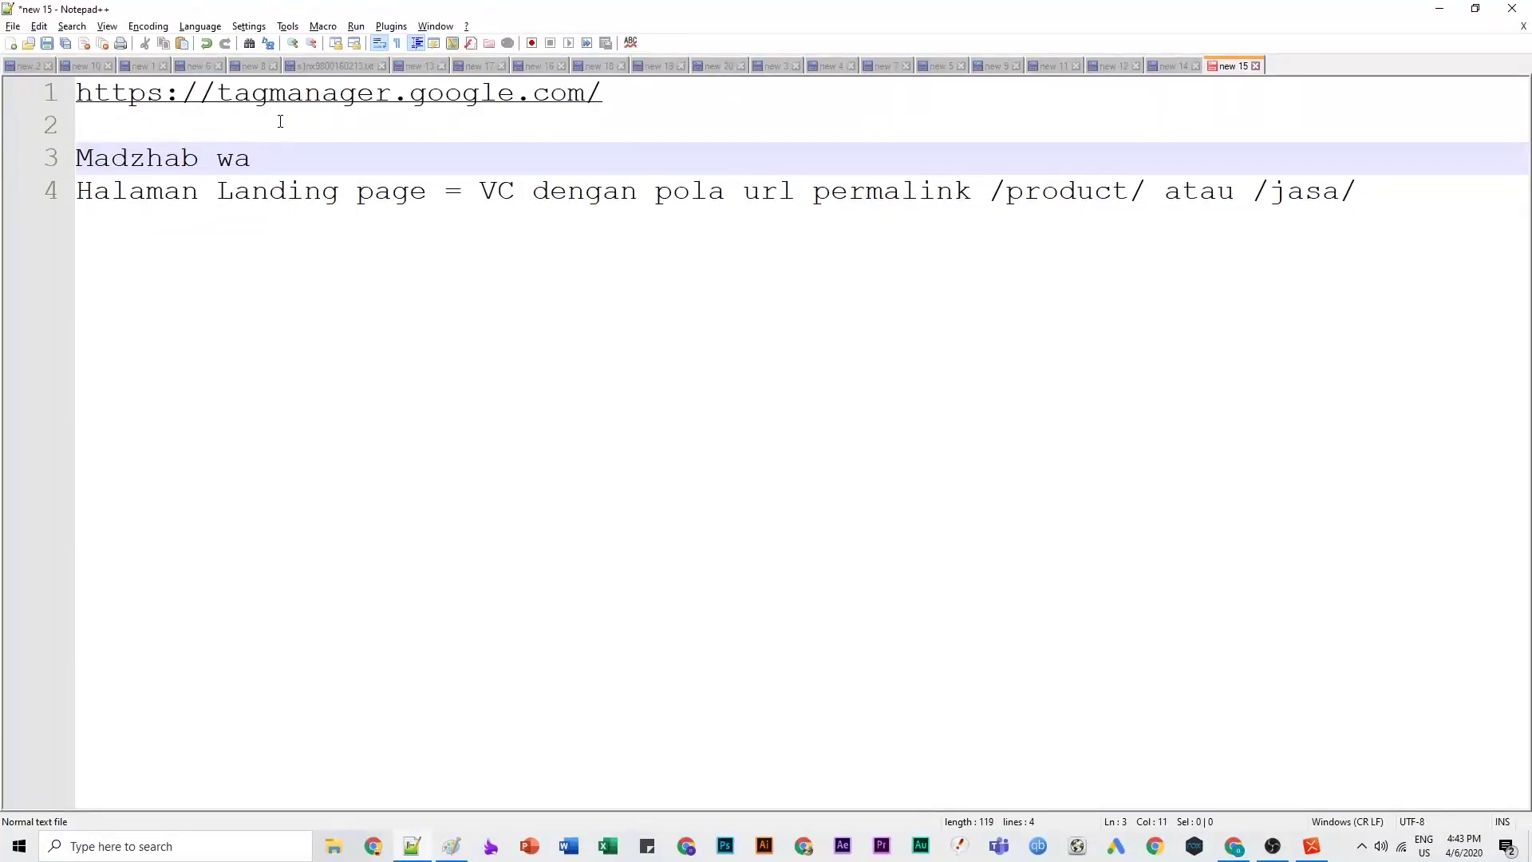
Step: Add the line 'CLick to wa = Lead dengan pola click url api.whatsapp.com' below the landing page note
click(1420, 219)
key(Return)
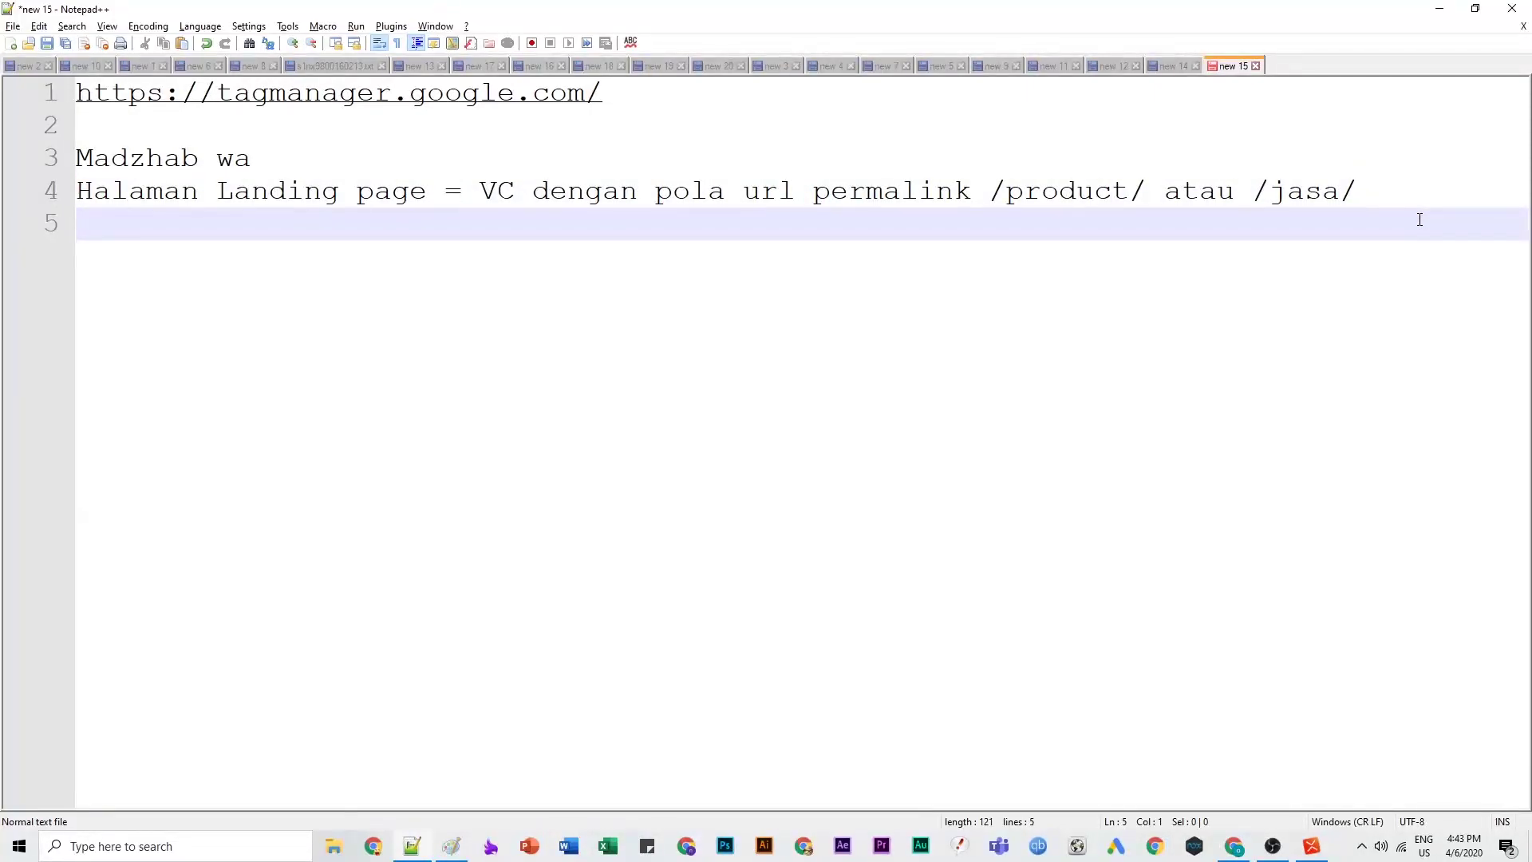
text(CLick to wa)
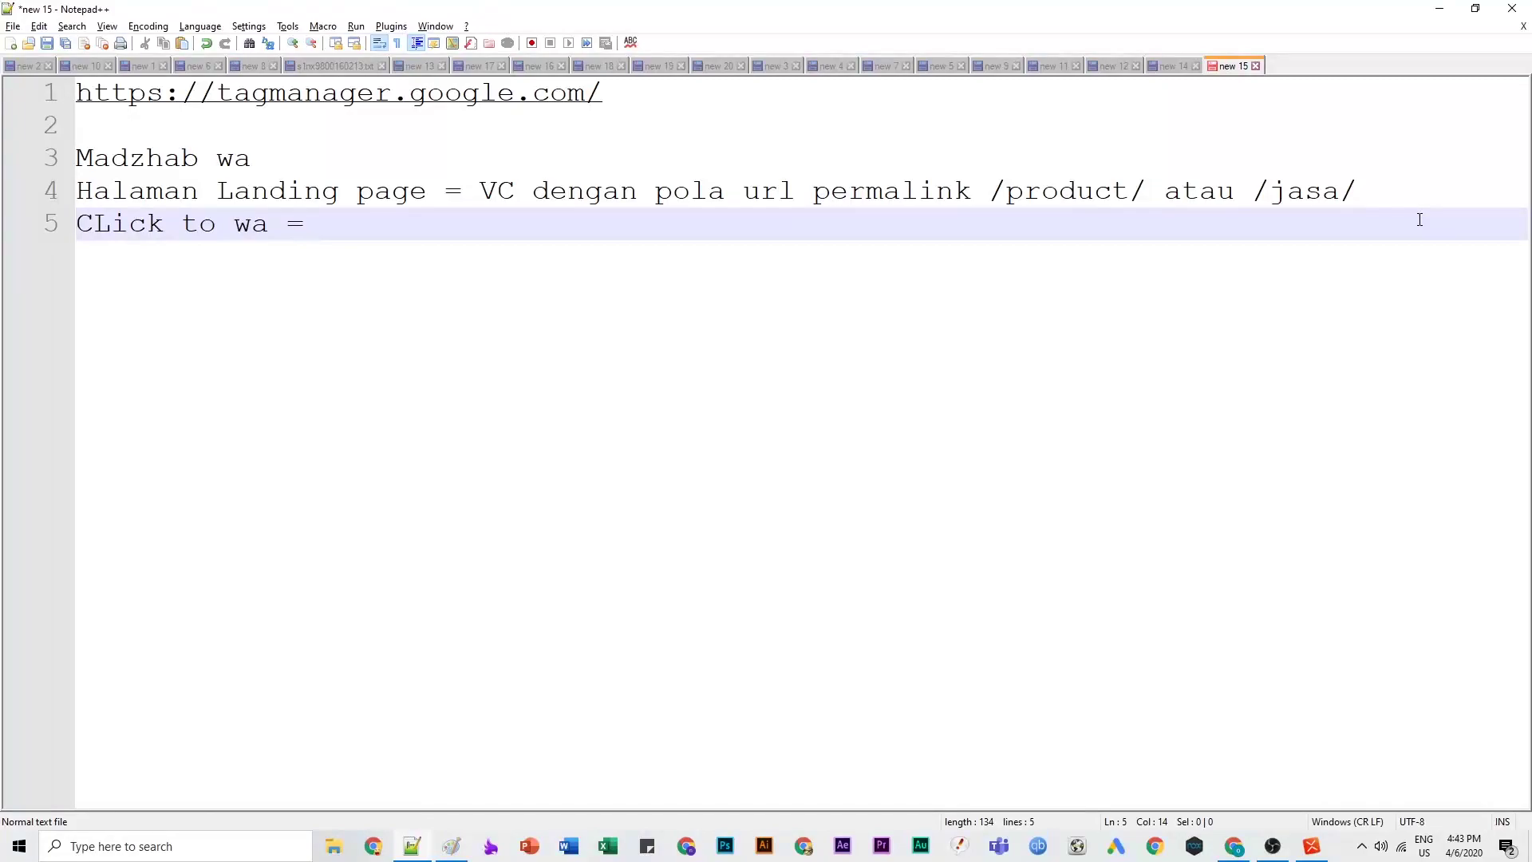
text( = Lead d)
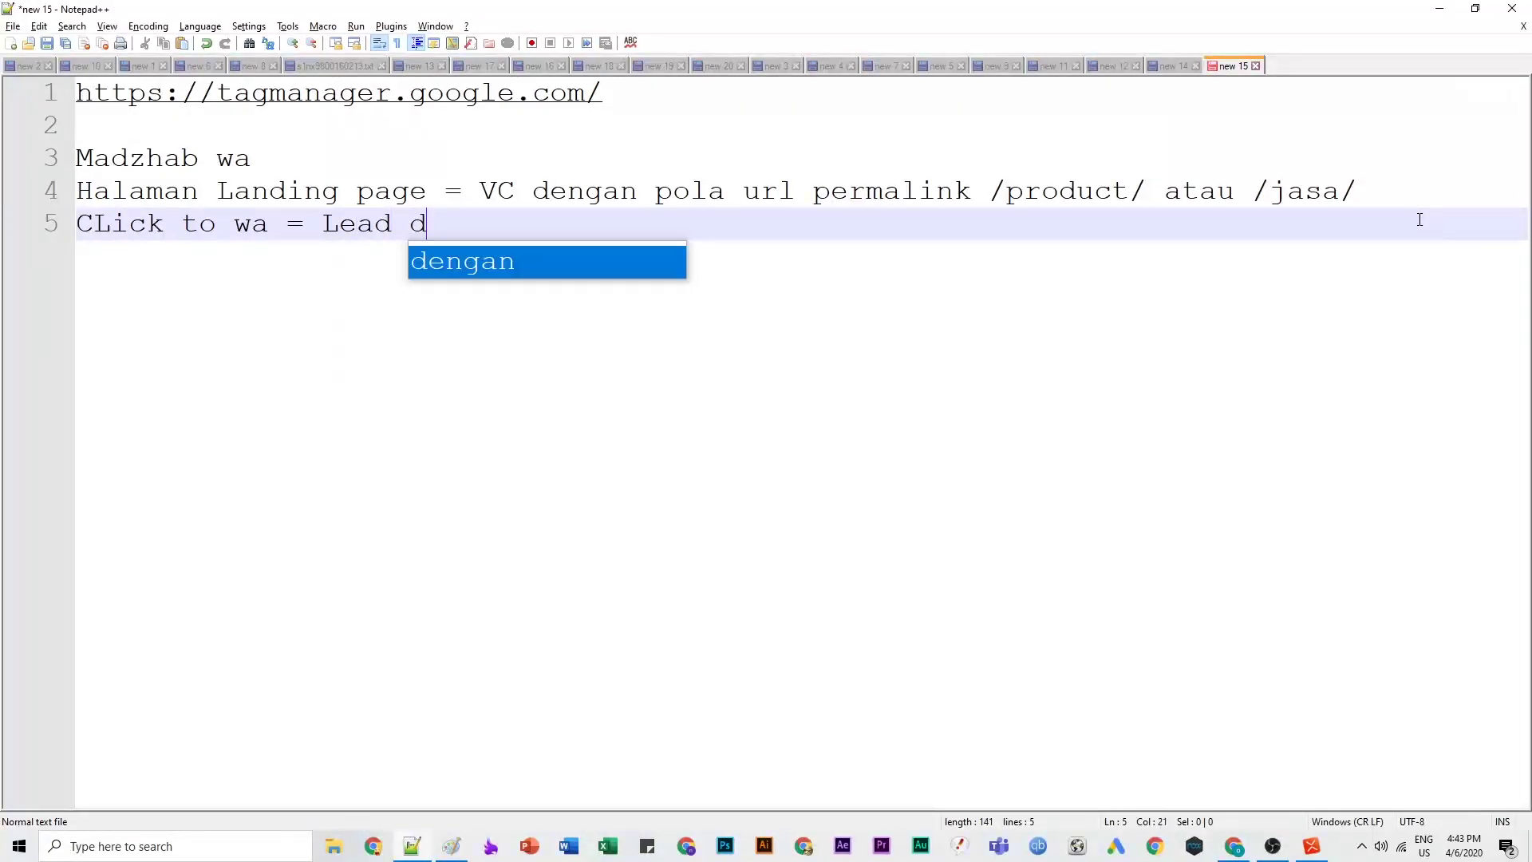
text(engan pola url)
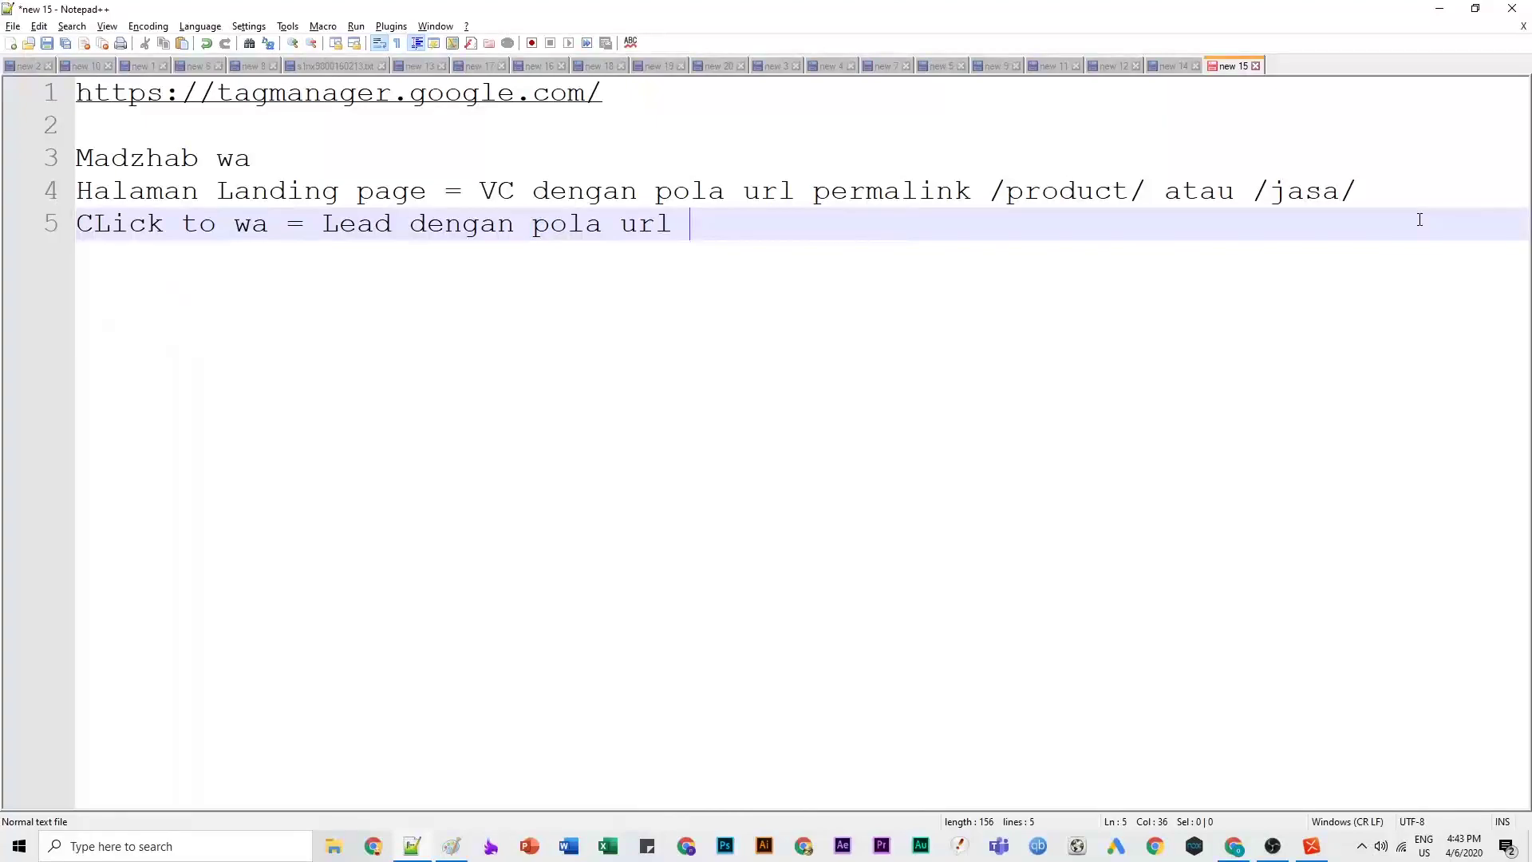
text( c)
key(BackSpace)
key(BackSpace)
key(BackSpace)
key(BackSpace)
key(BackSpace)
text(click url api)
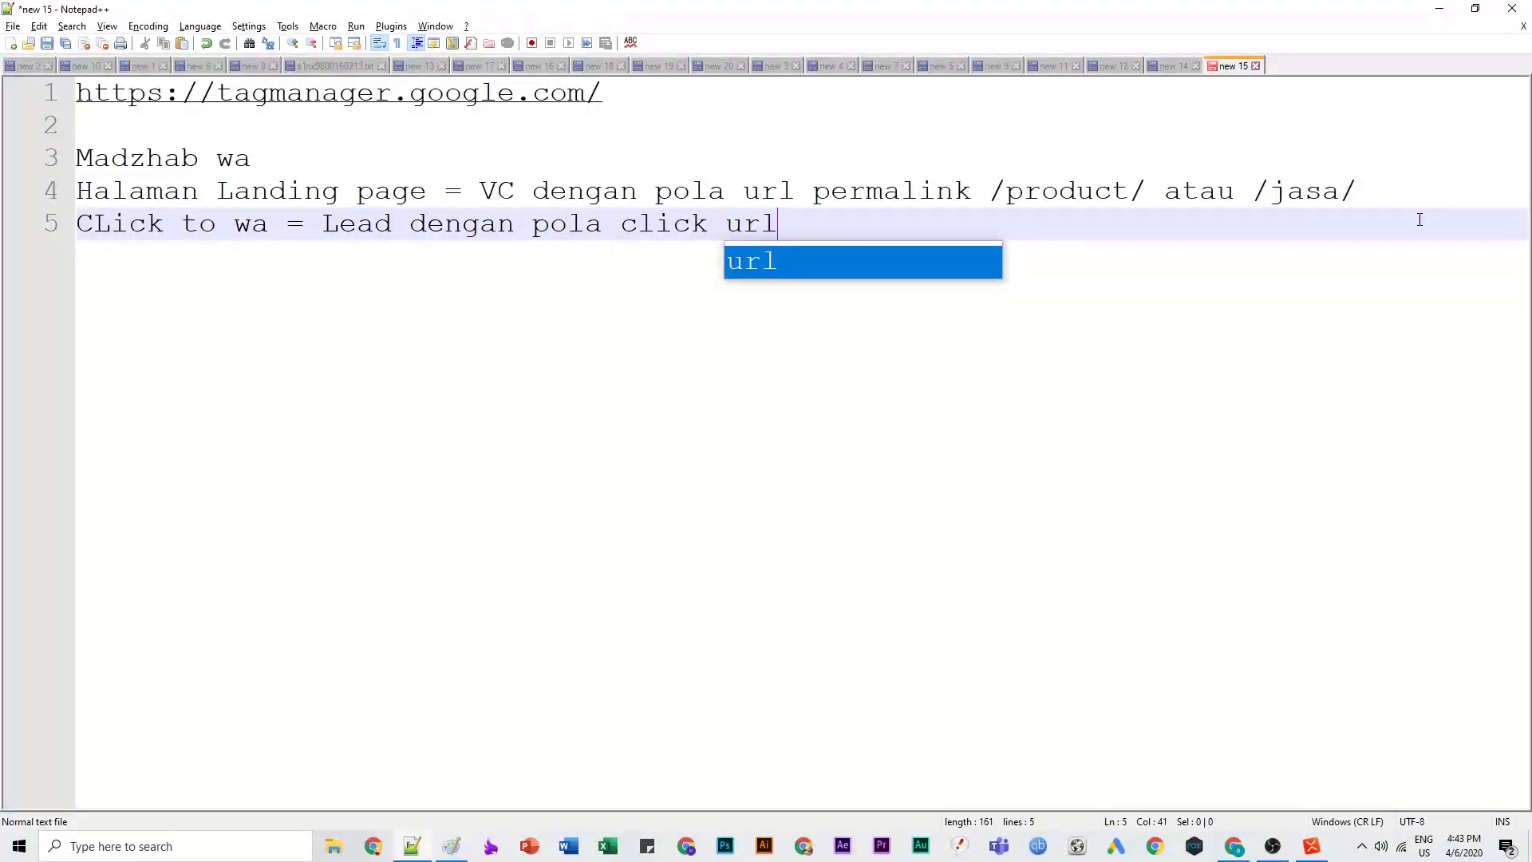
text(.what)
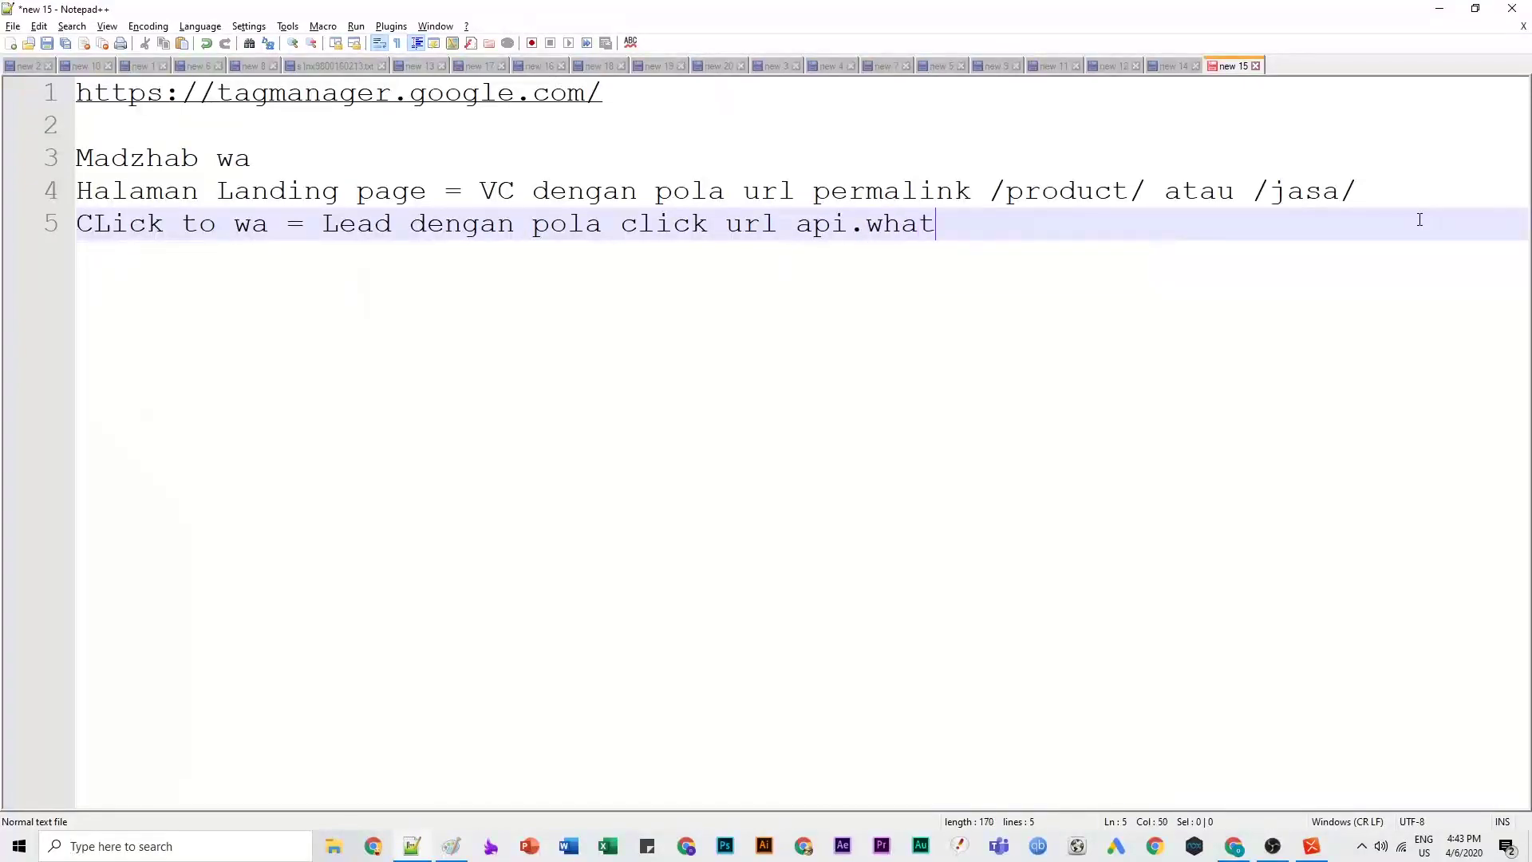
text(sapp.com)
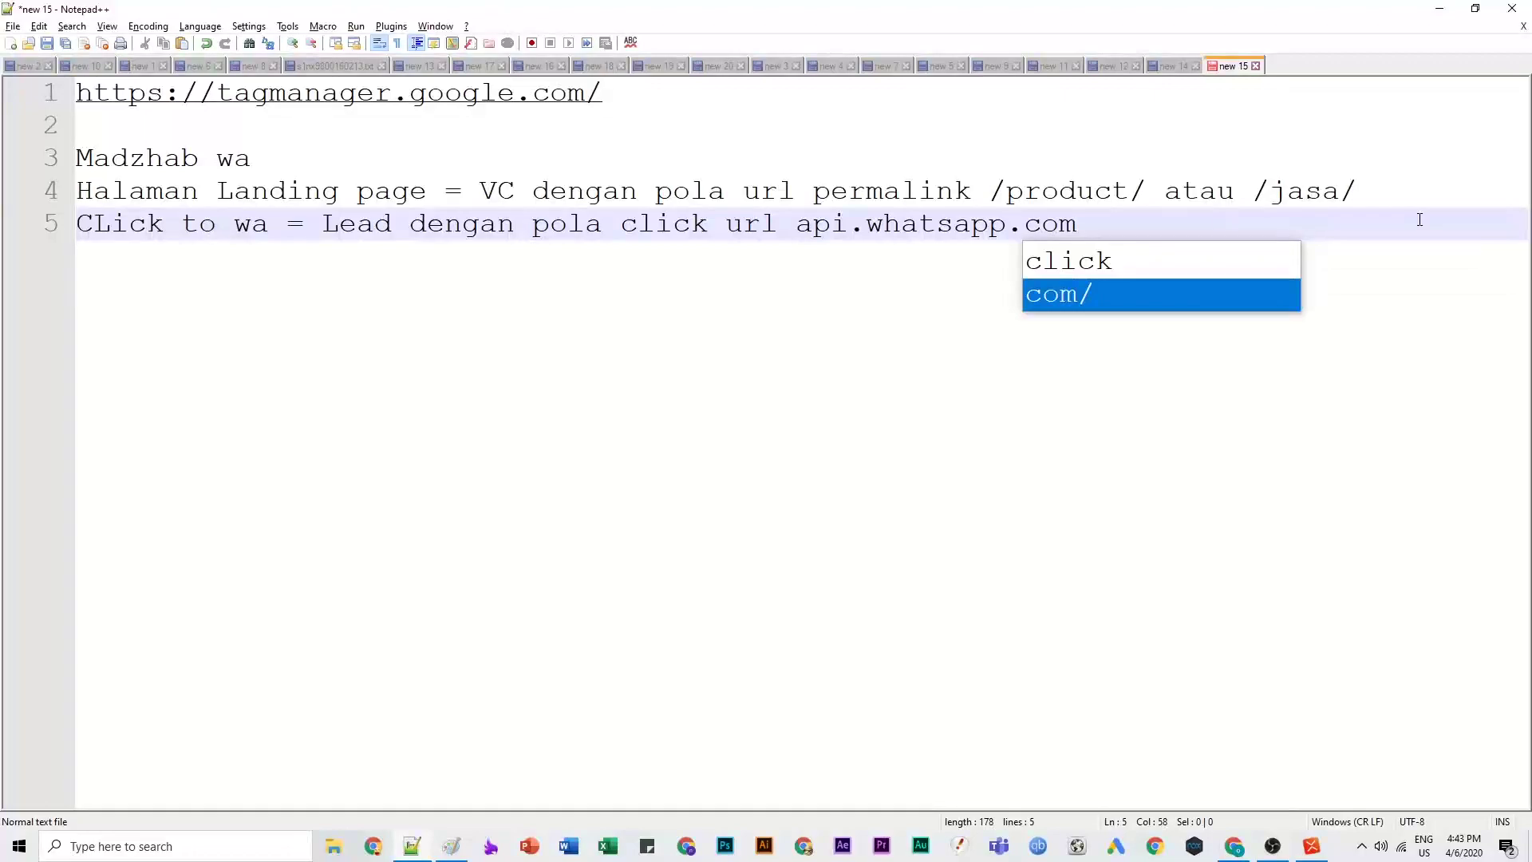
Step: Start a new 'madzhab form' heading below the wa note
key(Escape)
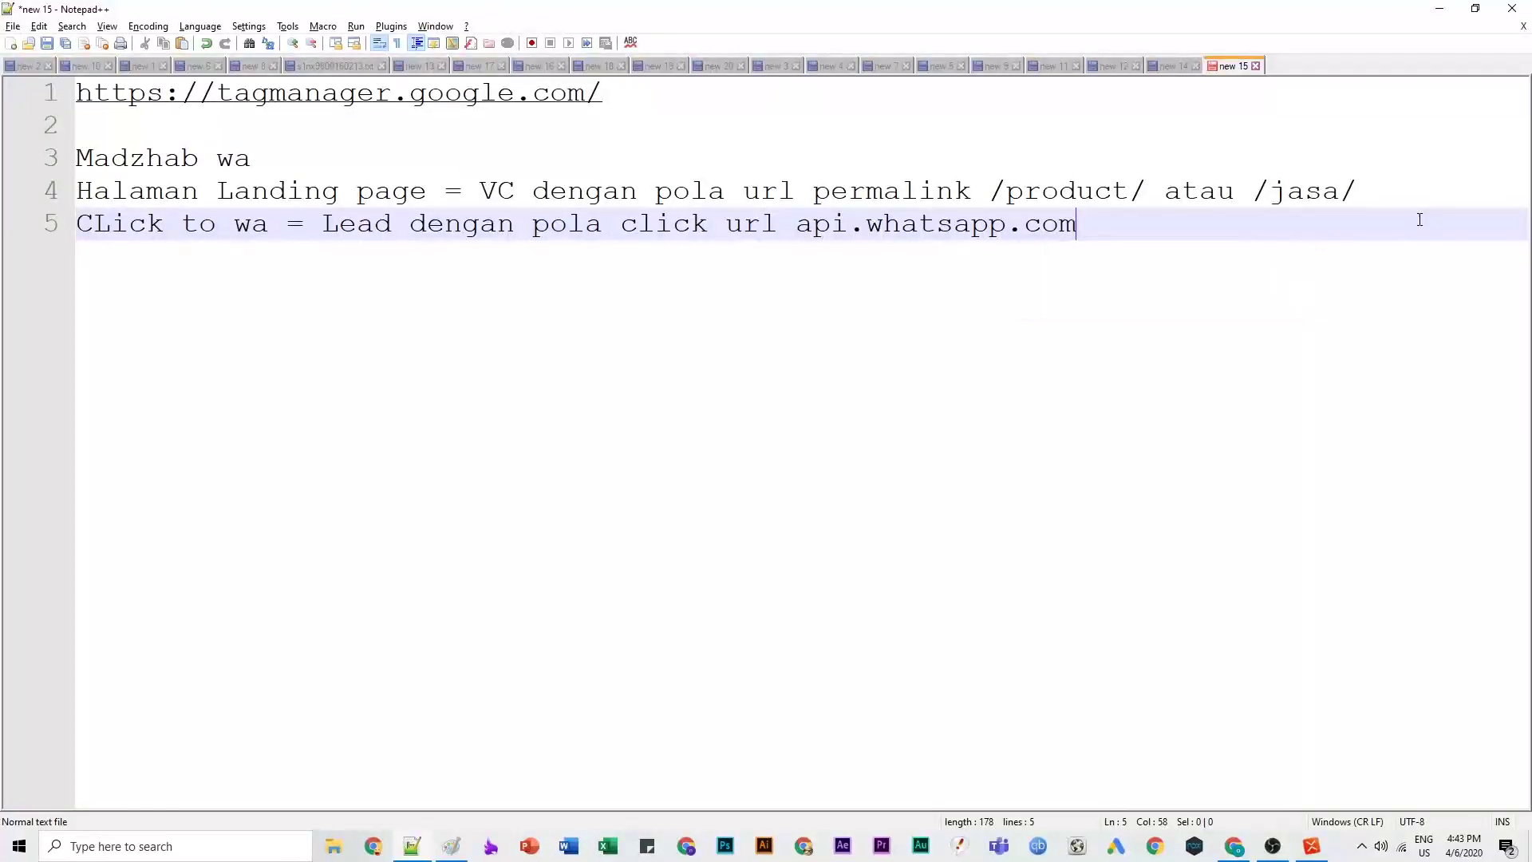
key(Return)
key(Return)
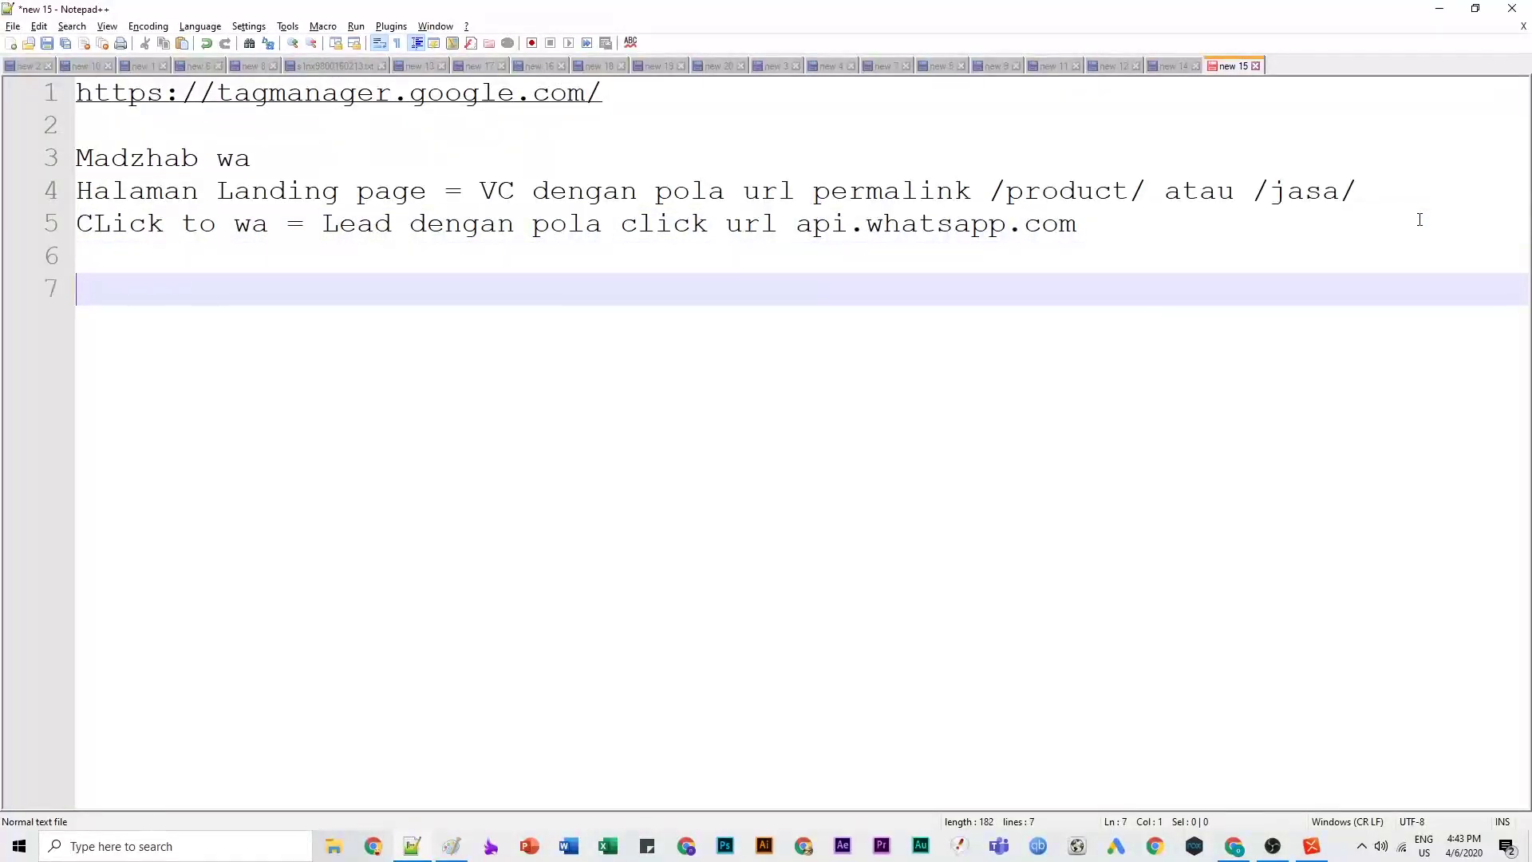
text(madzhab form)
key(Return)
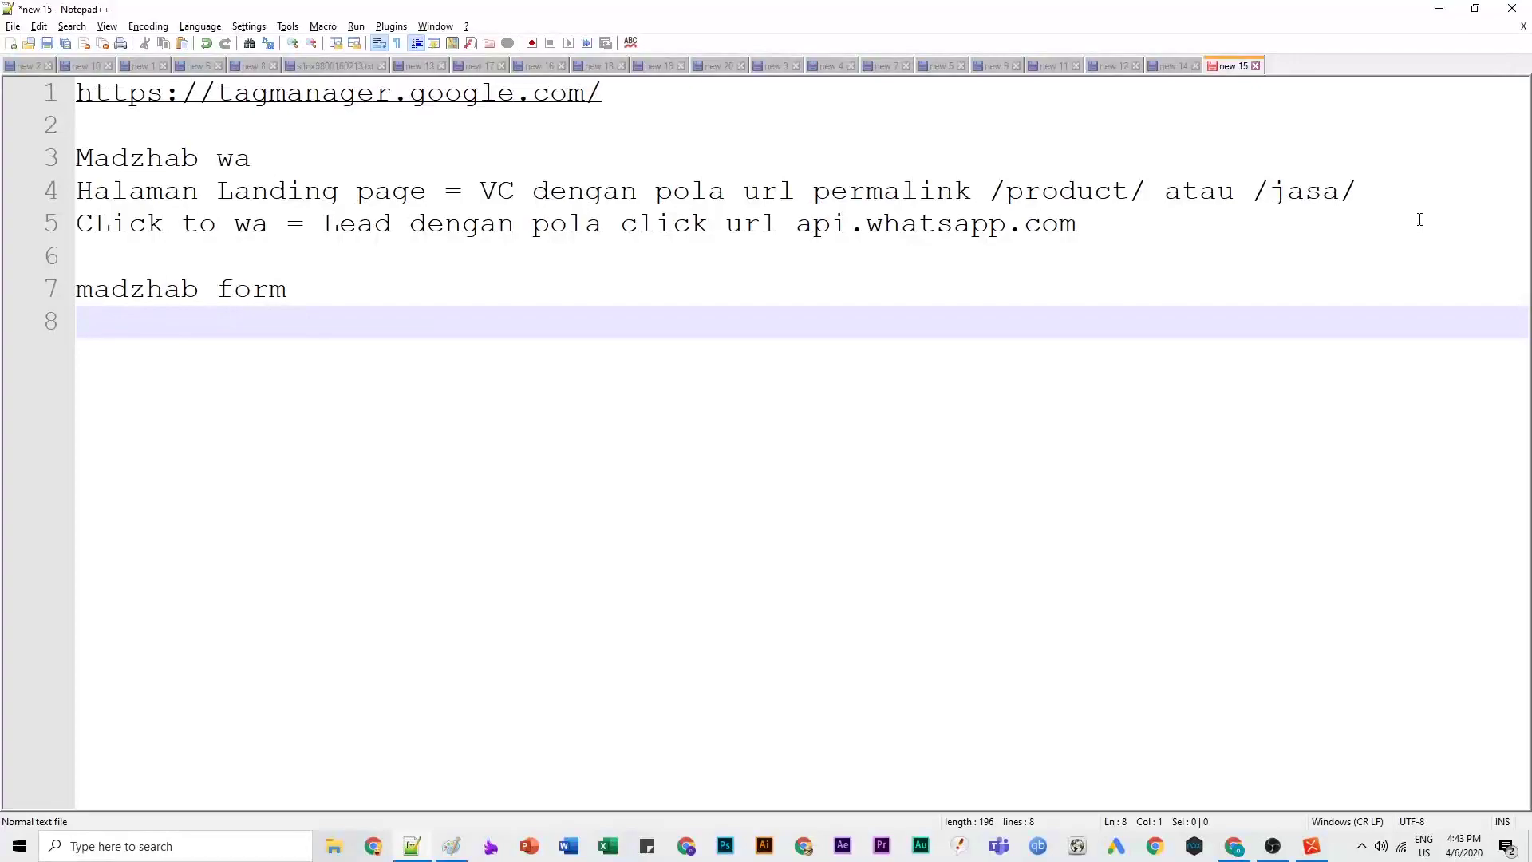
Step: Add lines 'Halaman LP = VC dengan pola url permalink /product/ atau /jasa/' and 'Button di LP menuju form'
text(Halaman LP = VC de)
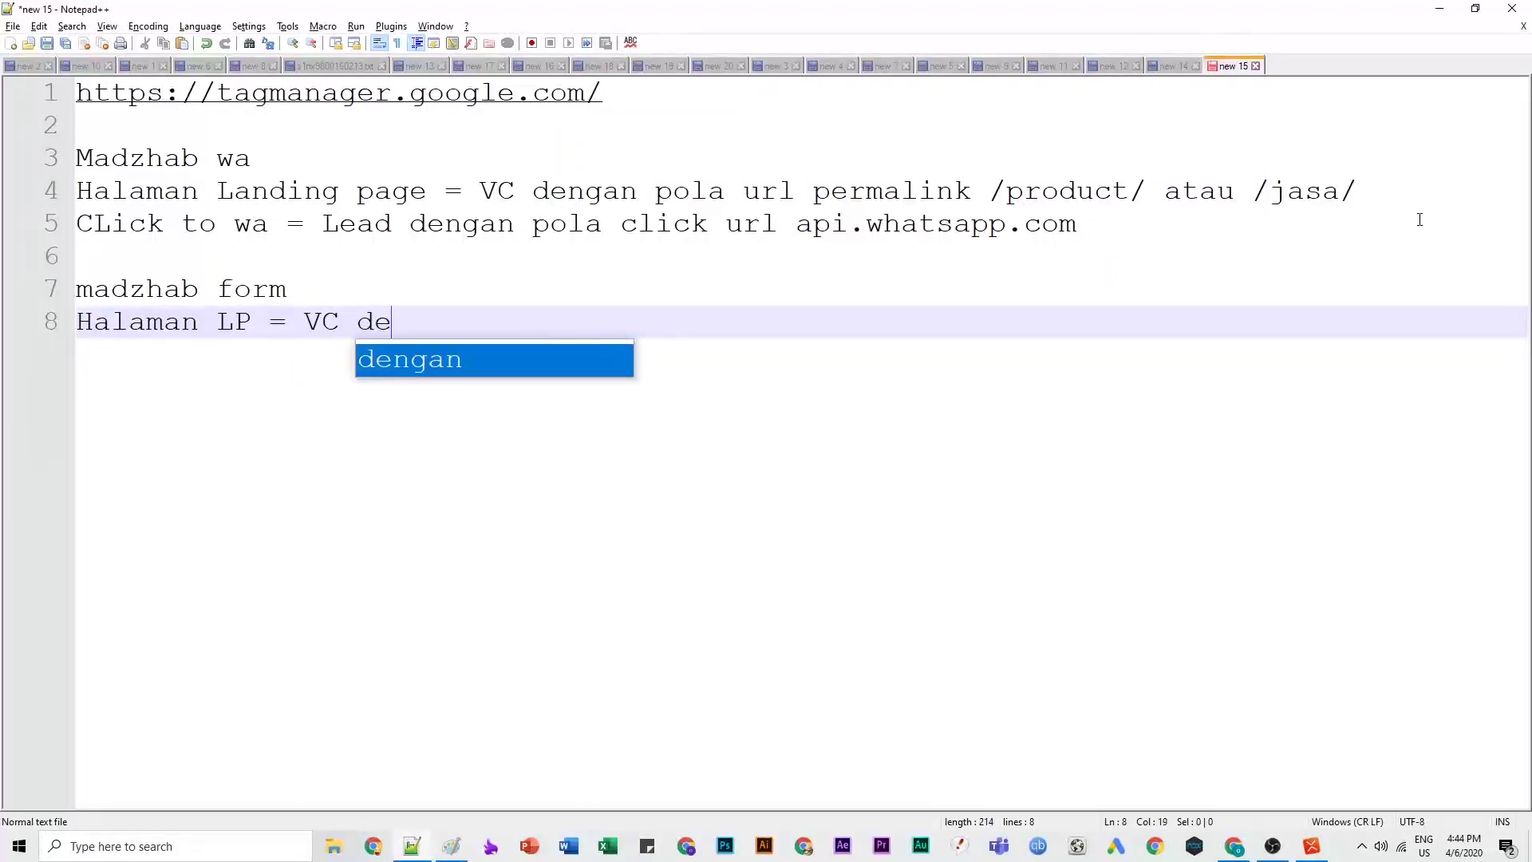
key(BackSpace)
key(BackSpace)
text(dengan )
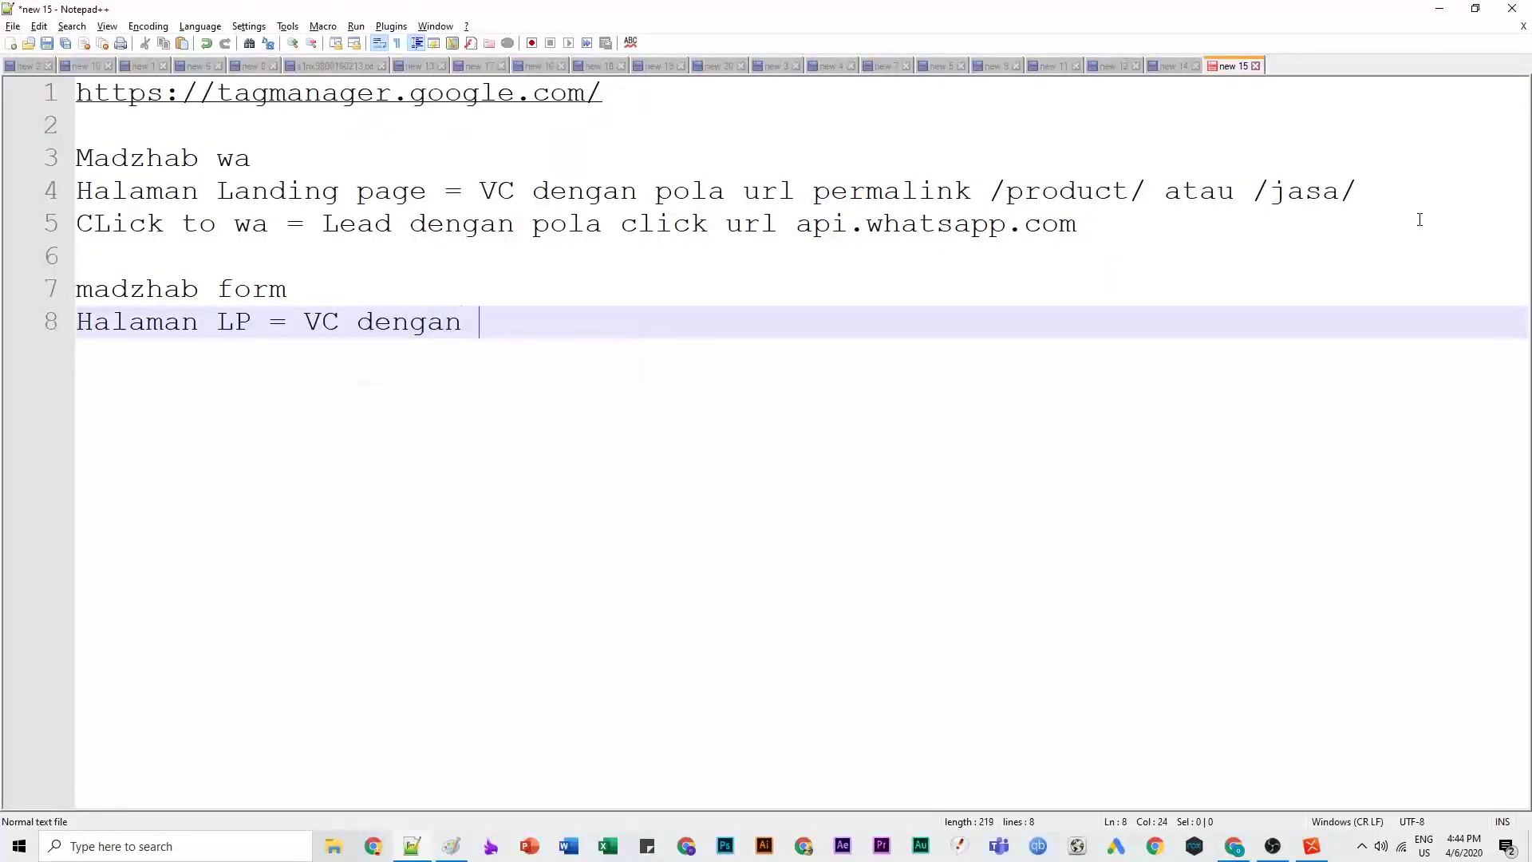
text(pola ur)
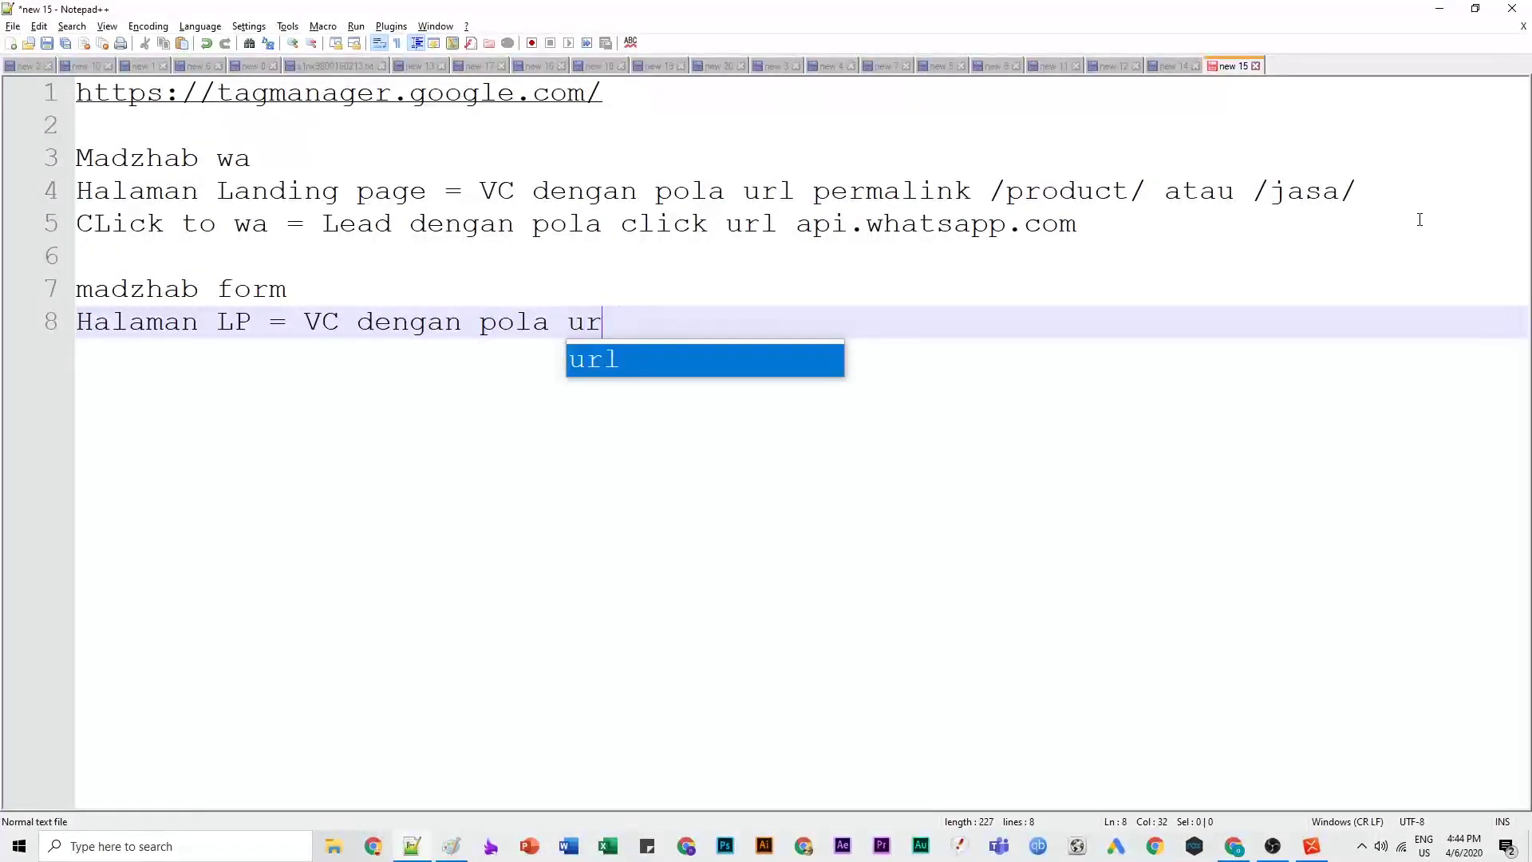
text(l permalink)
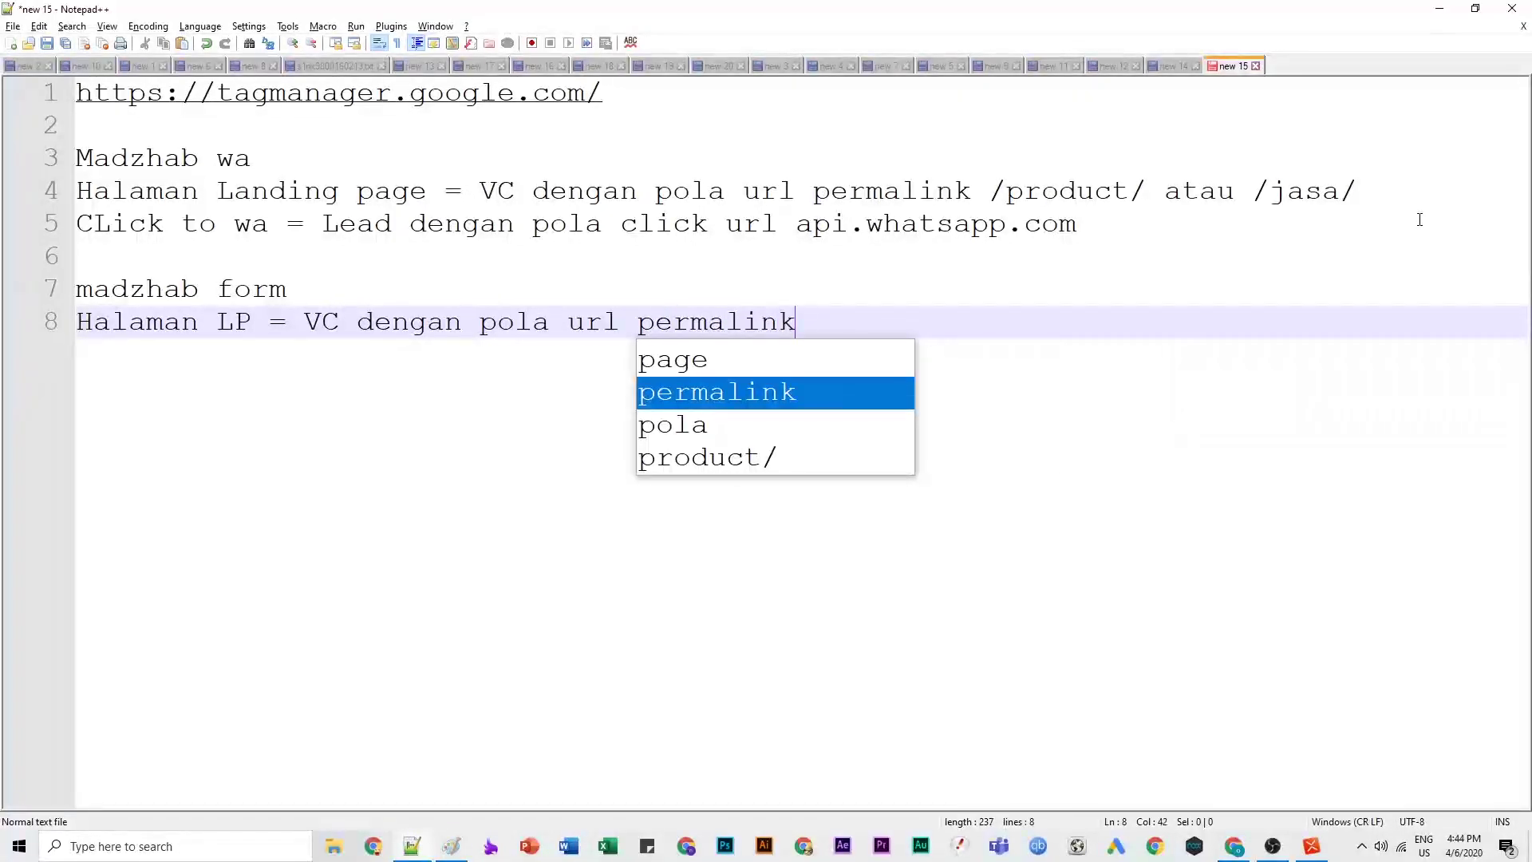
text( /prod)
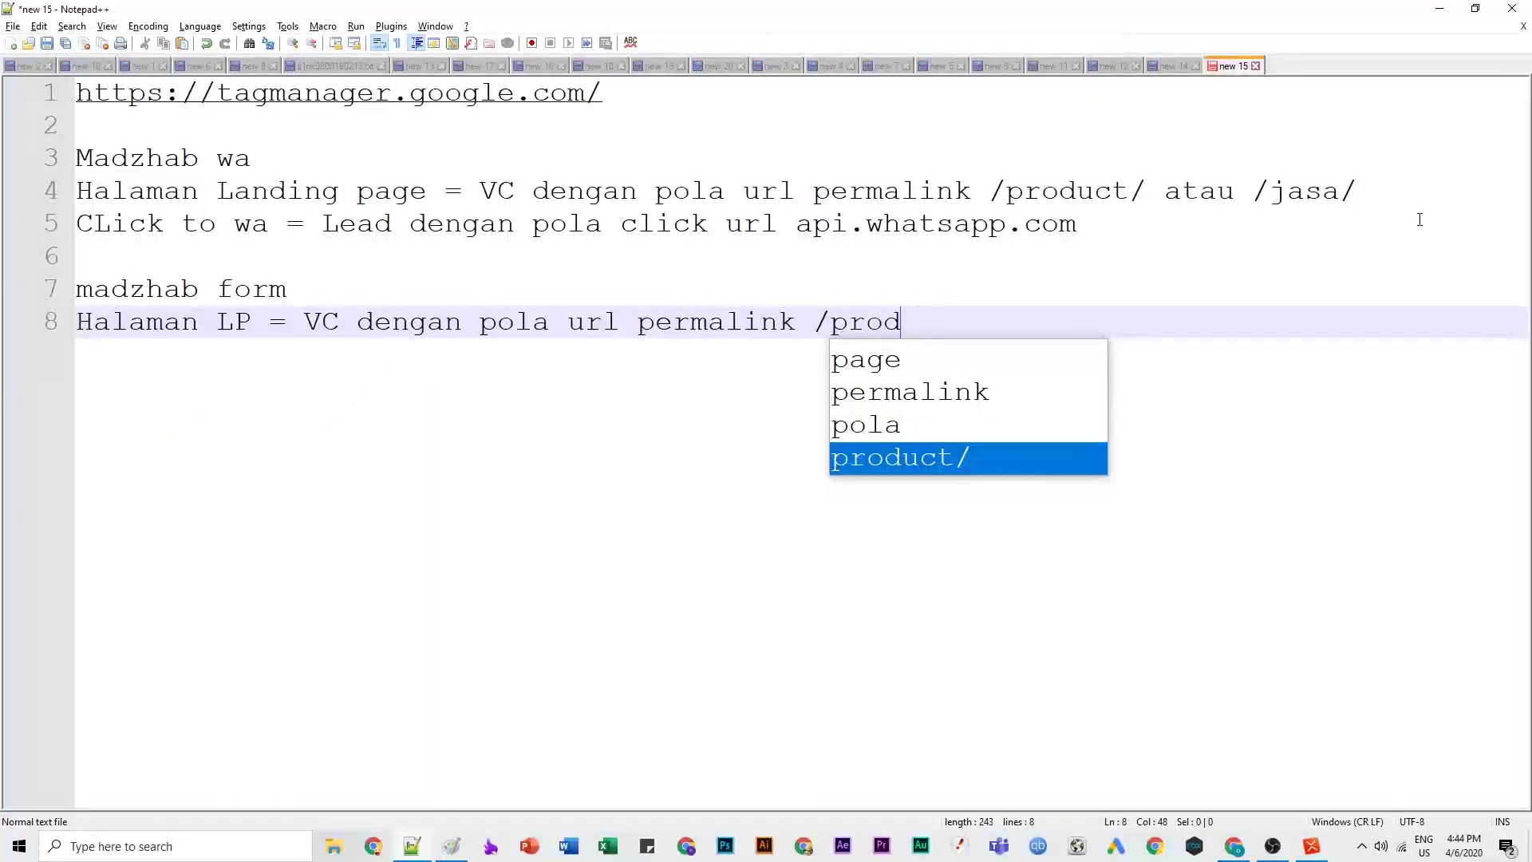
text(uct/ atauy)
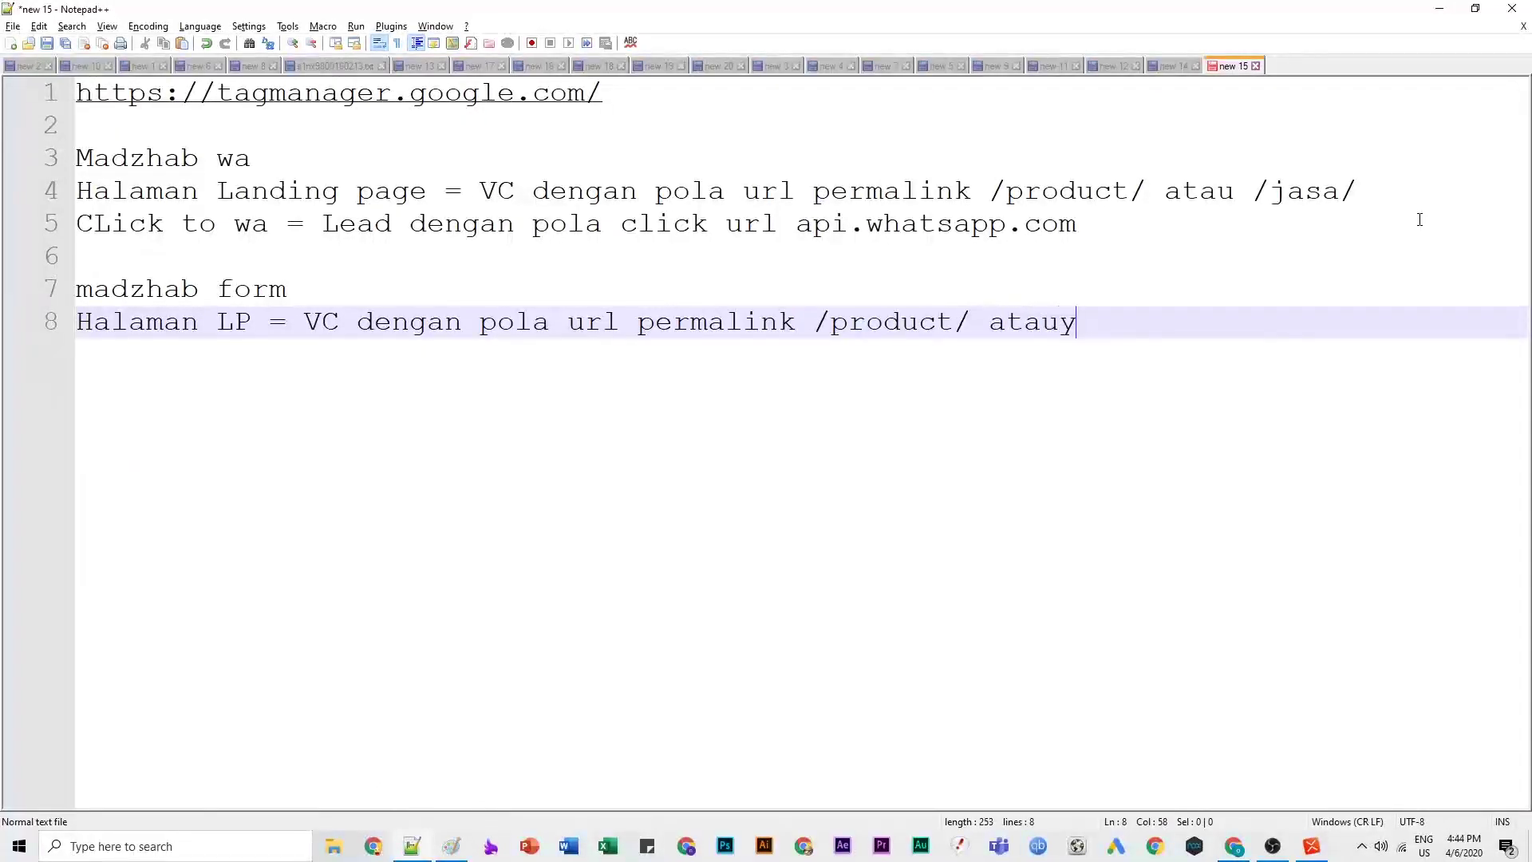
key(BackSpace)
text(/jasa/)
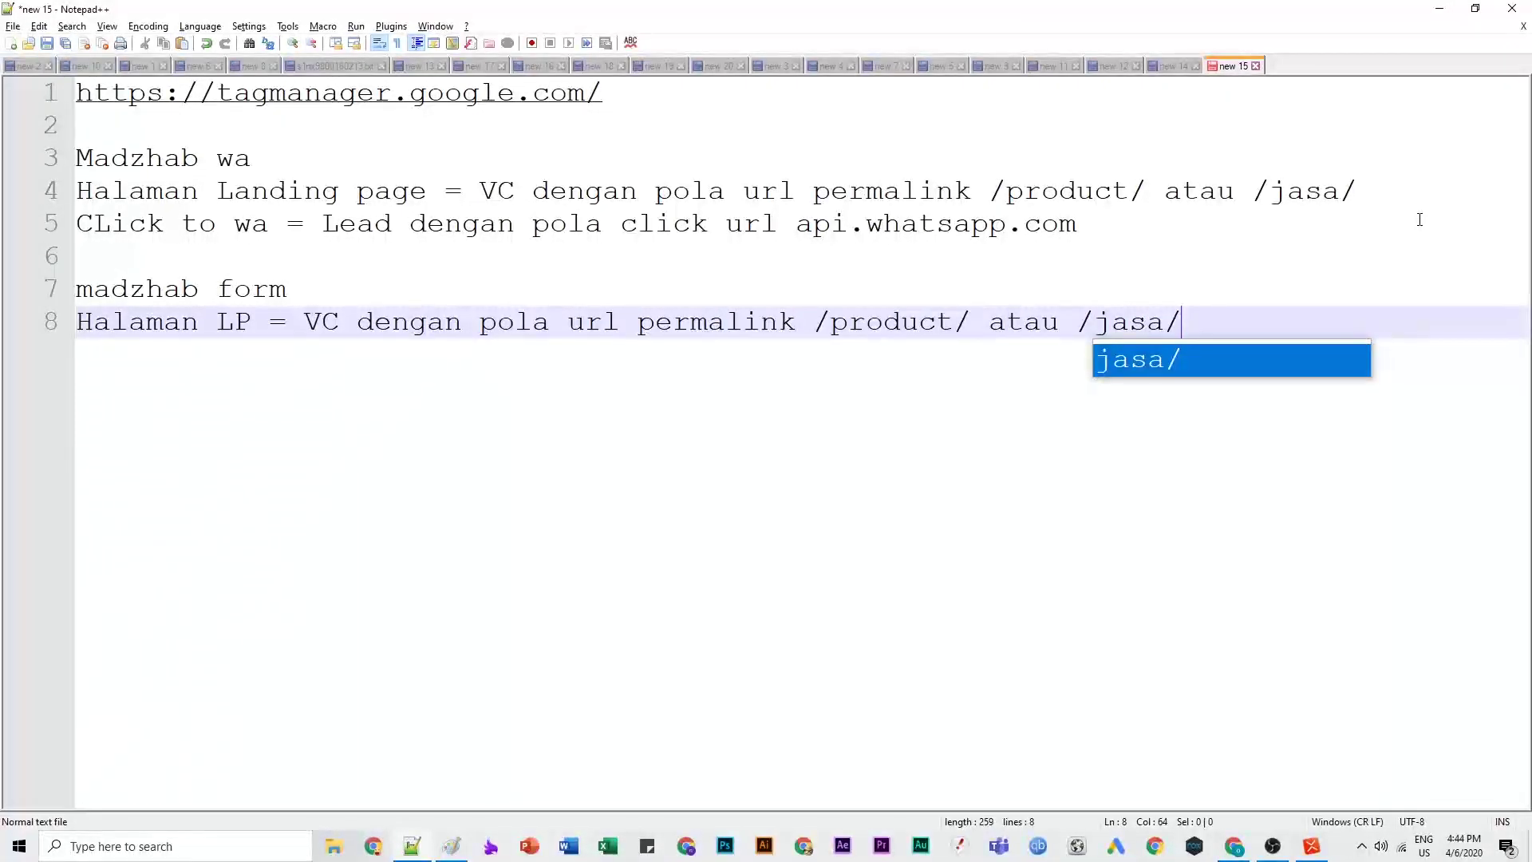
key(Return)
key(Return)
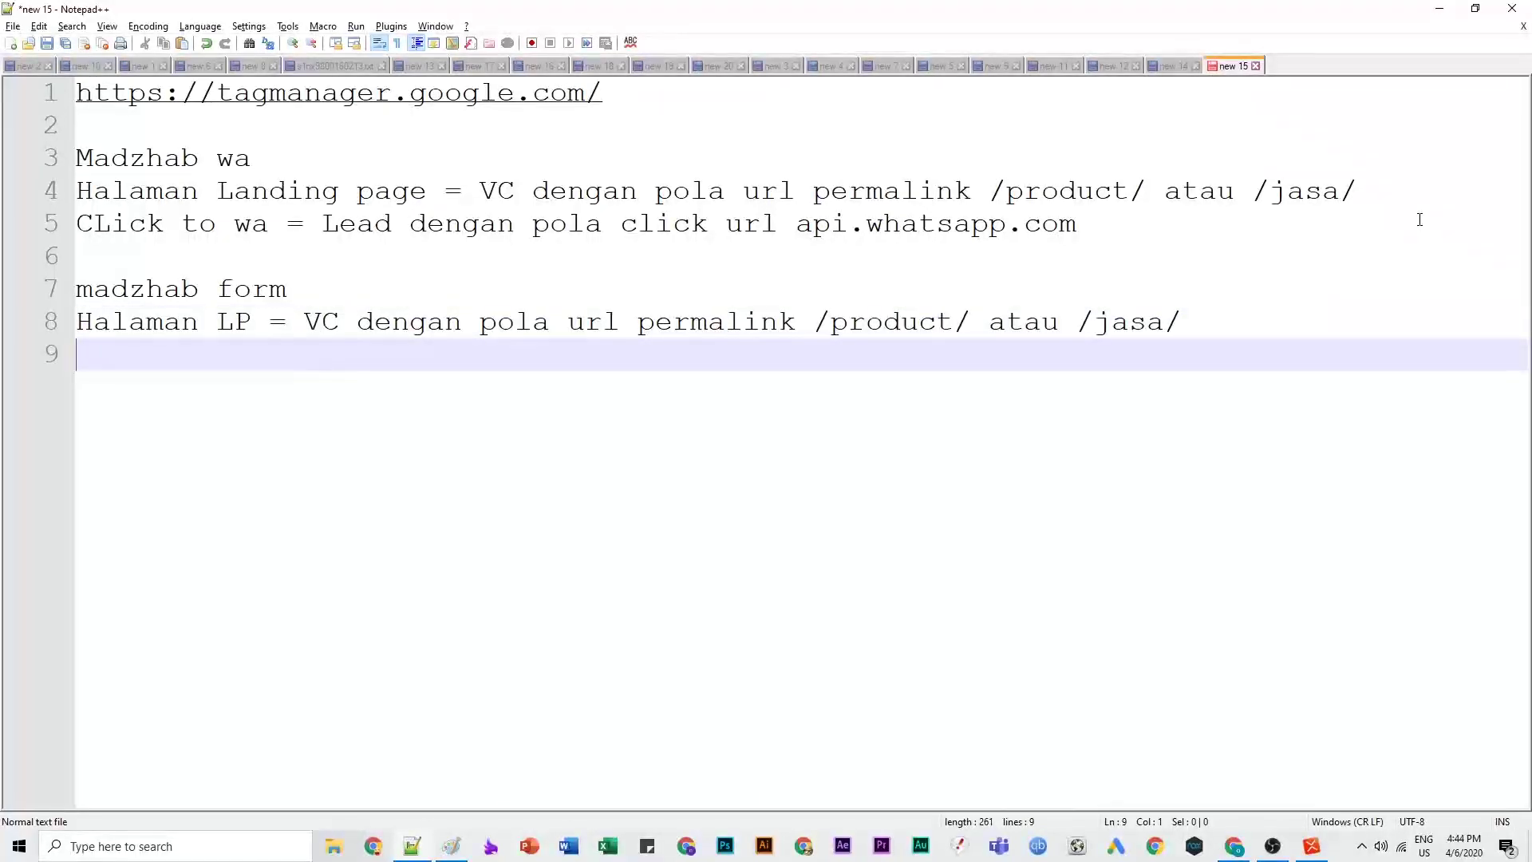
text(Button di L)
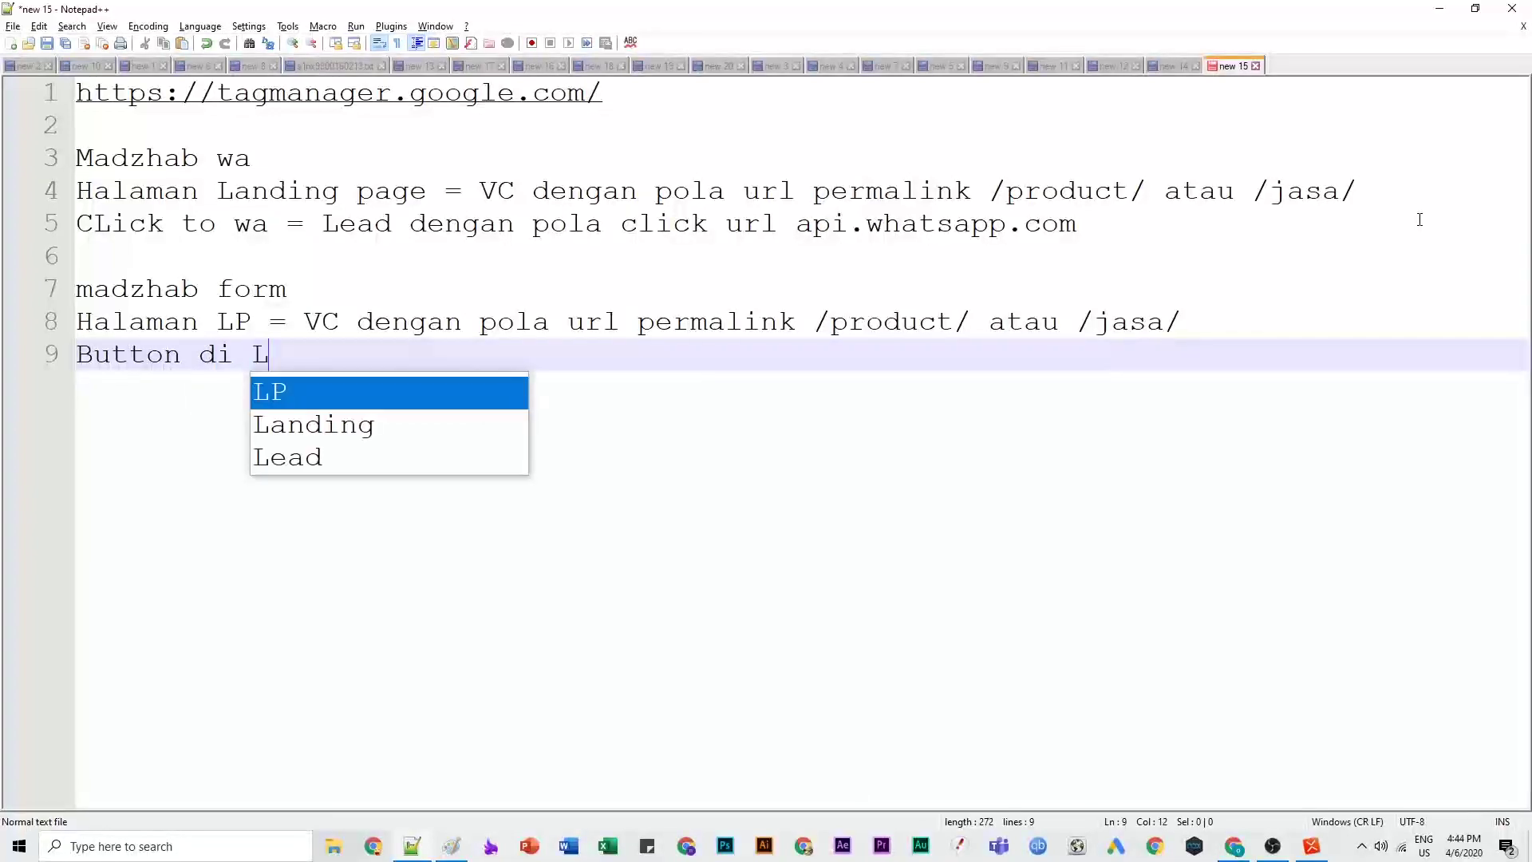
text(P menuju form)
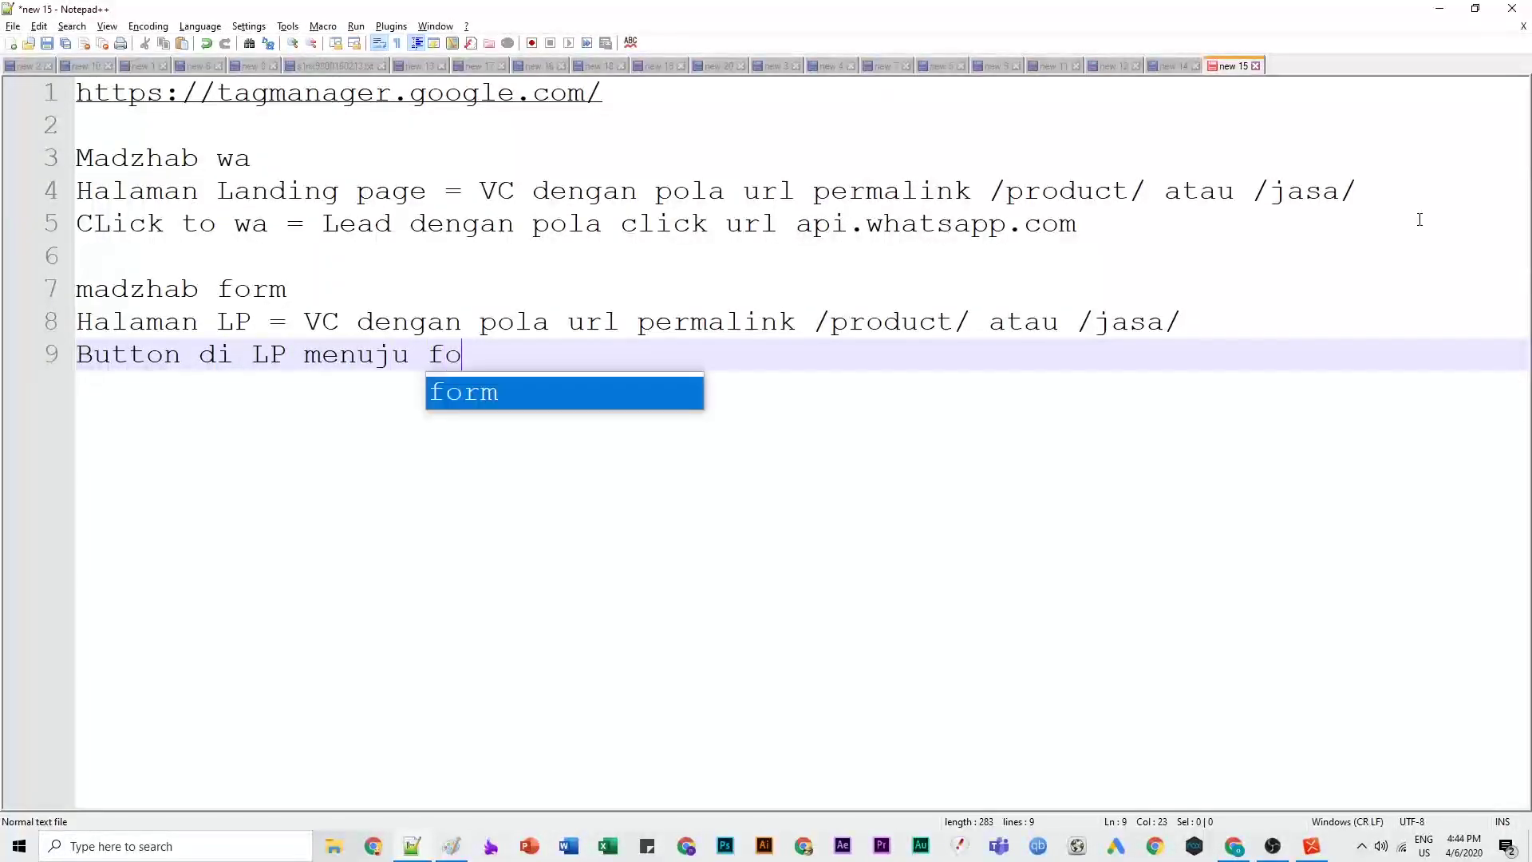
key(Return)
key(Return)
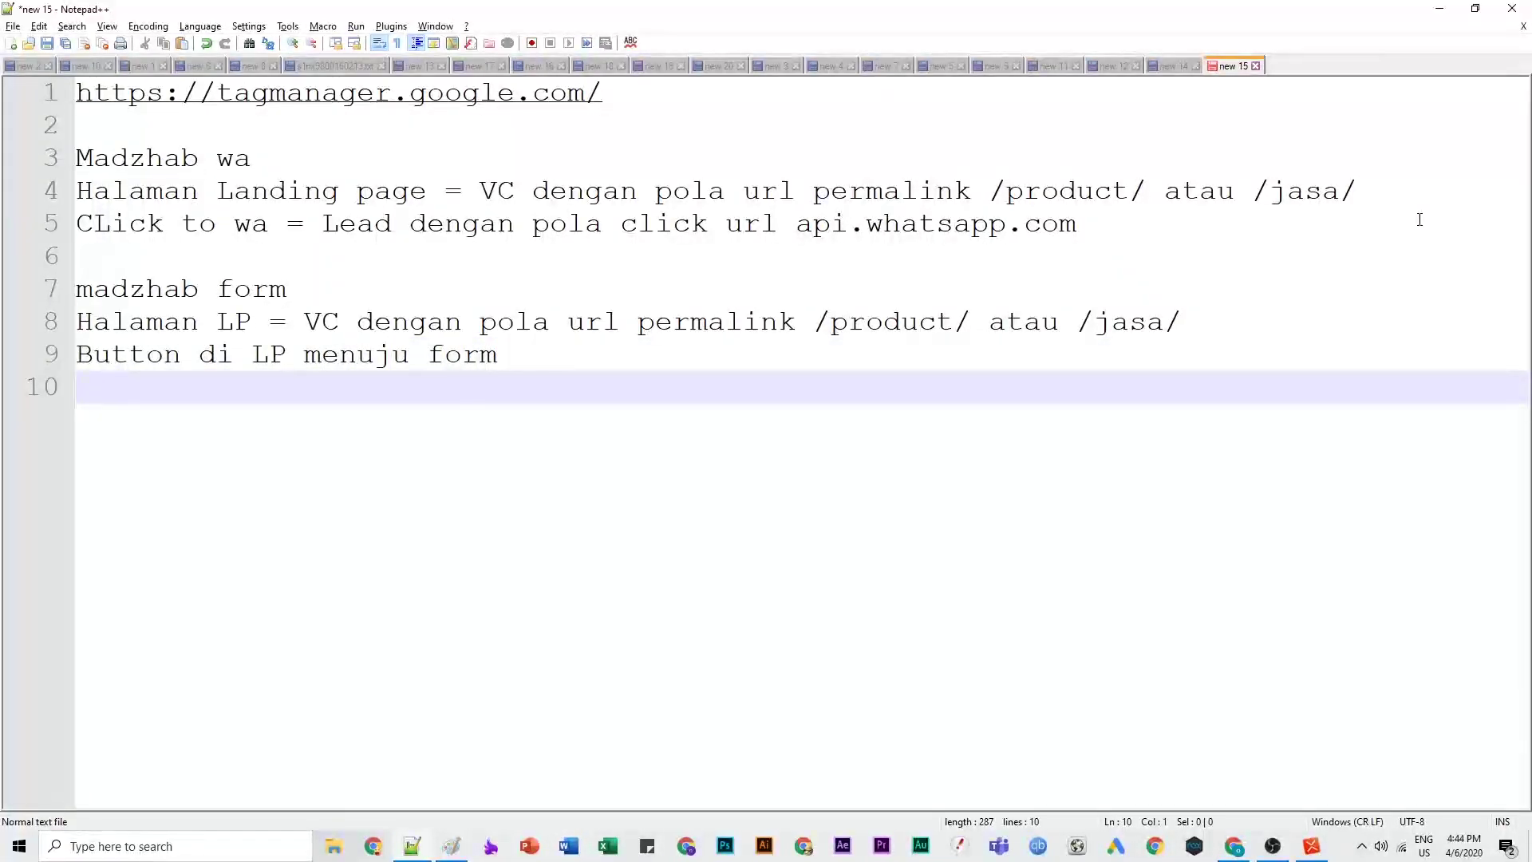
Step: Write line 10 mapping the form page to Add payment info with the /form/ permalink pattern
text(Halam)
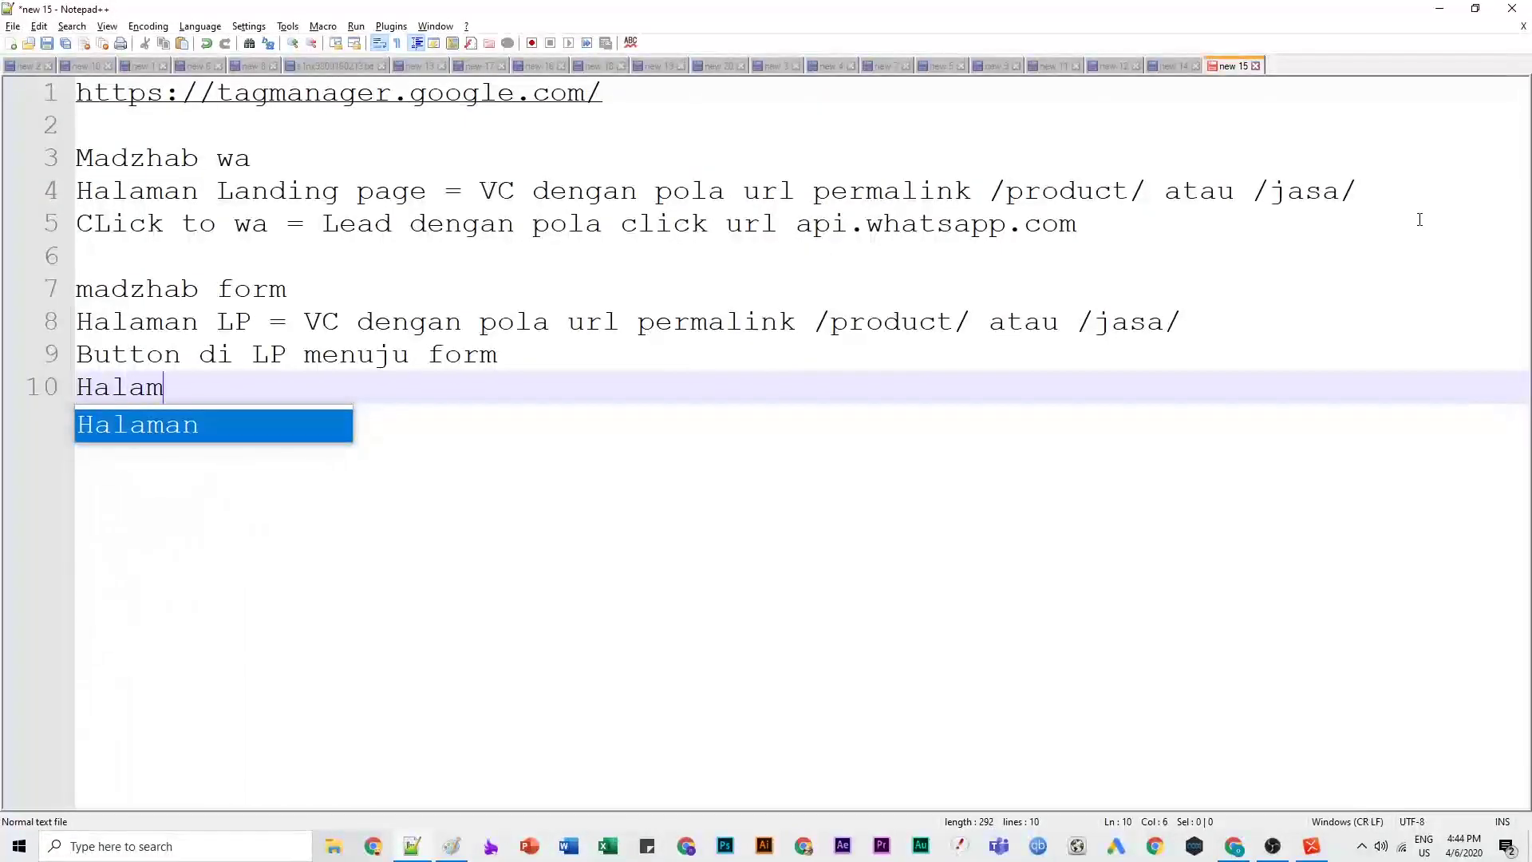
text(an form)
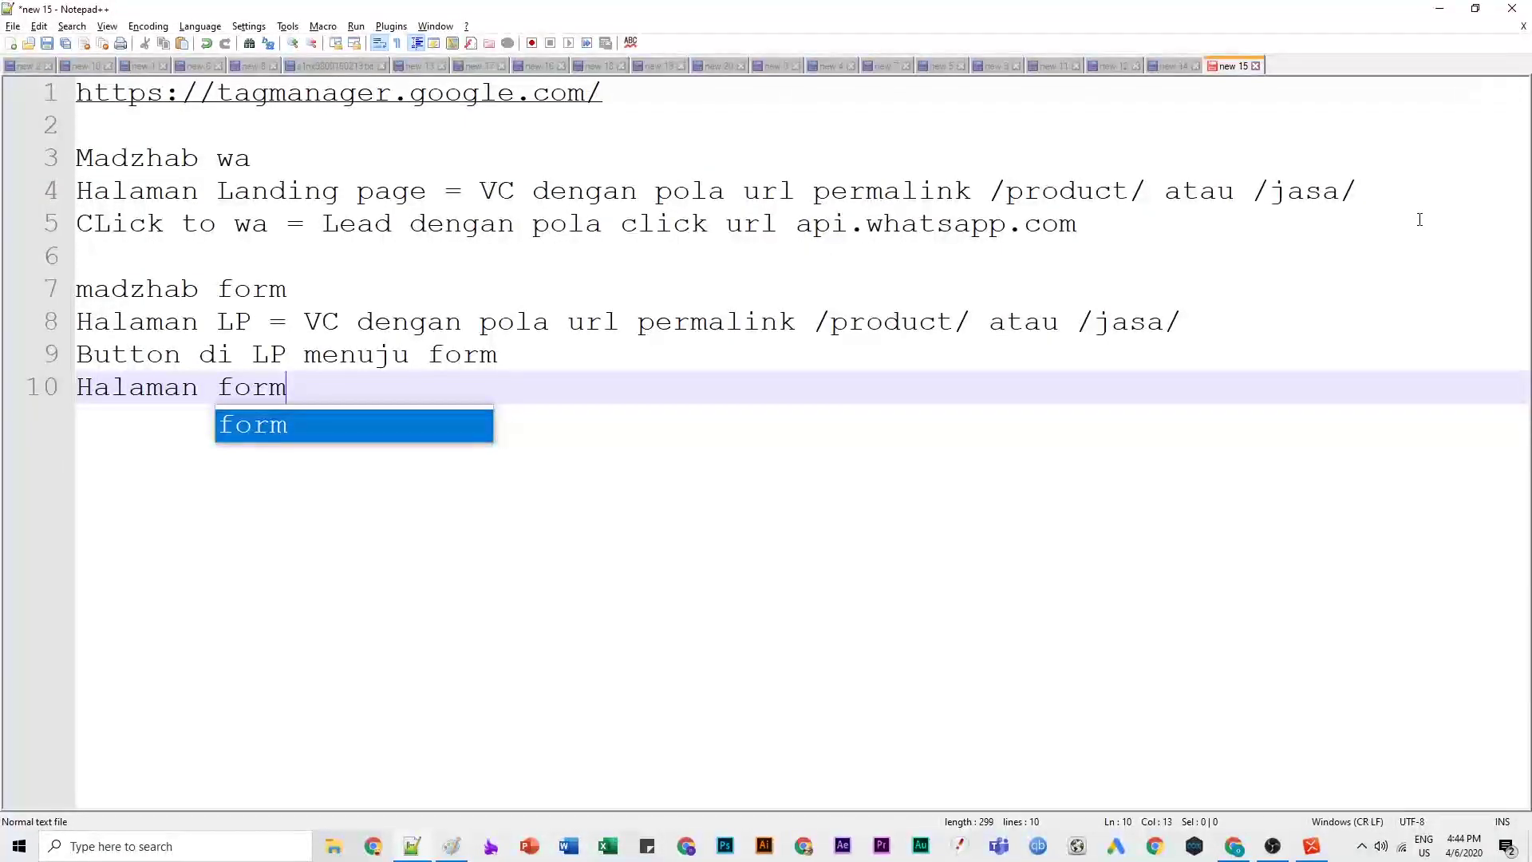
text( = )
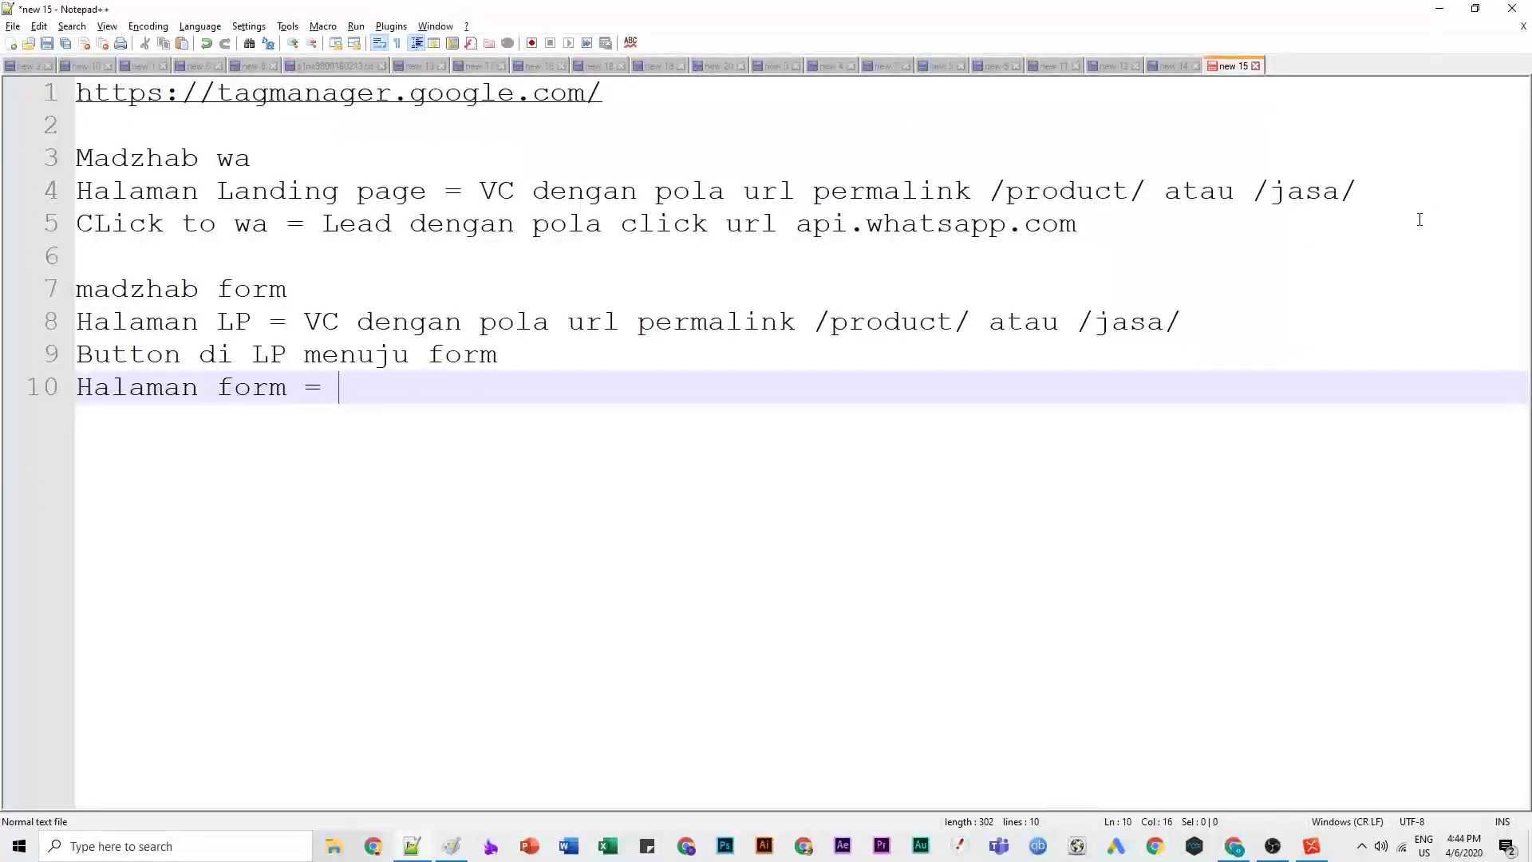
text(AP)
key(BackSpace)
text(dd payment info)
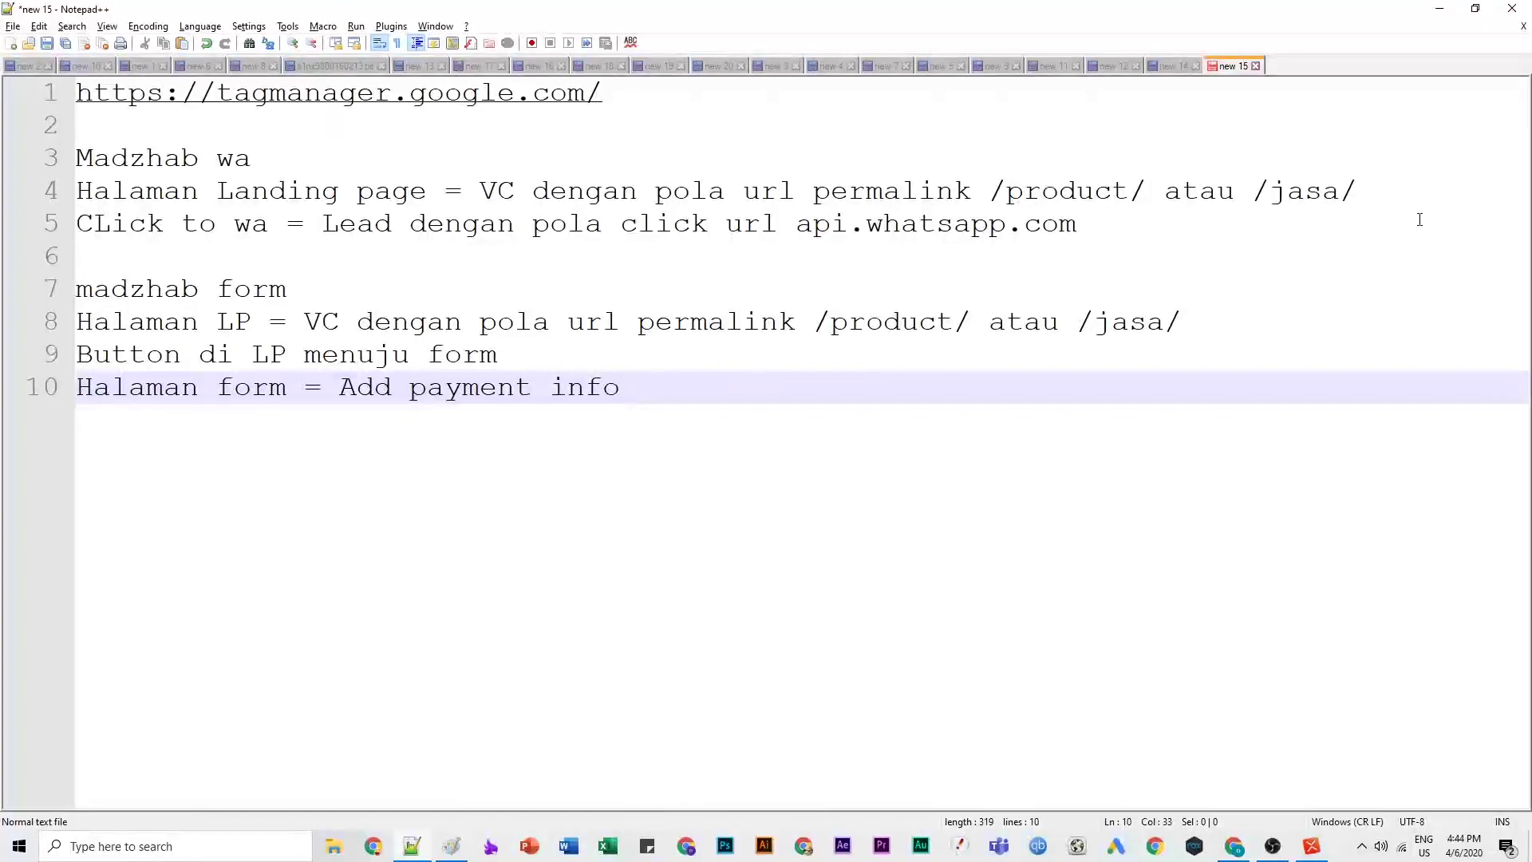
text( dengan pola )
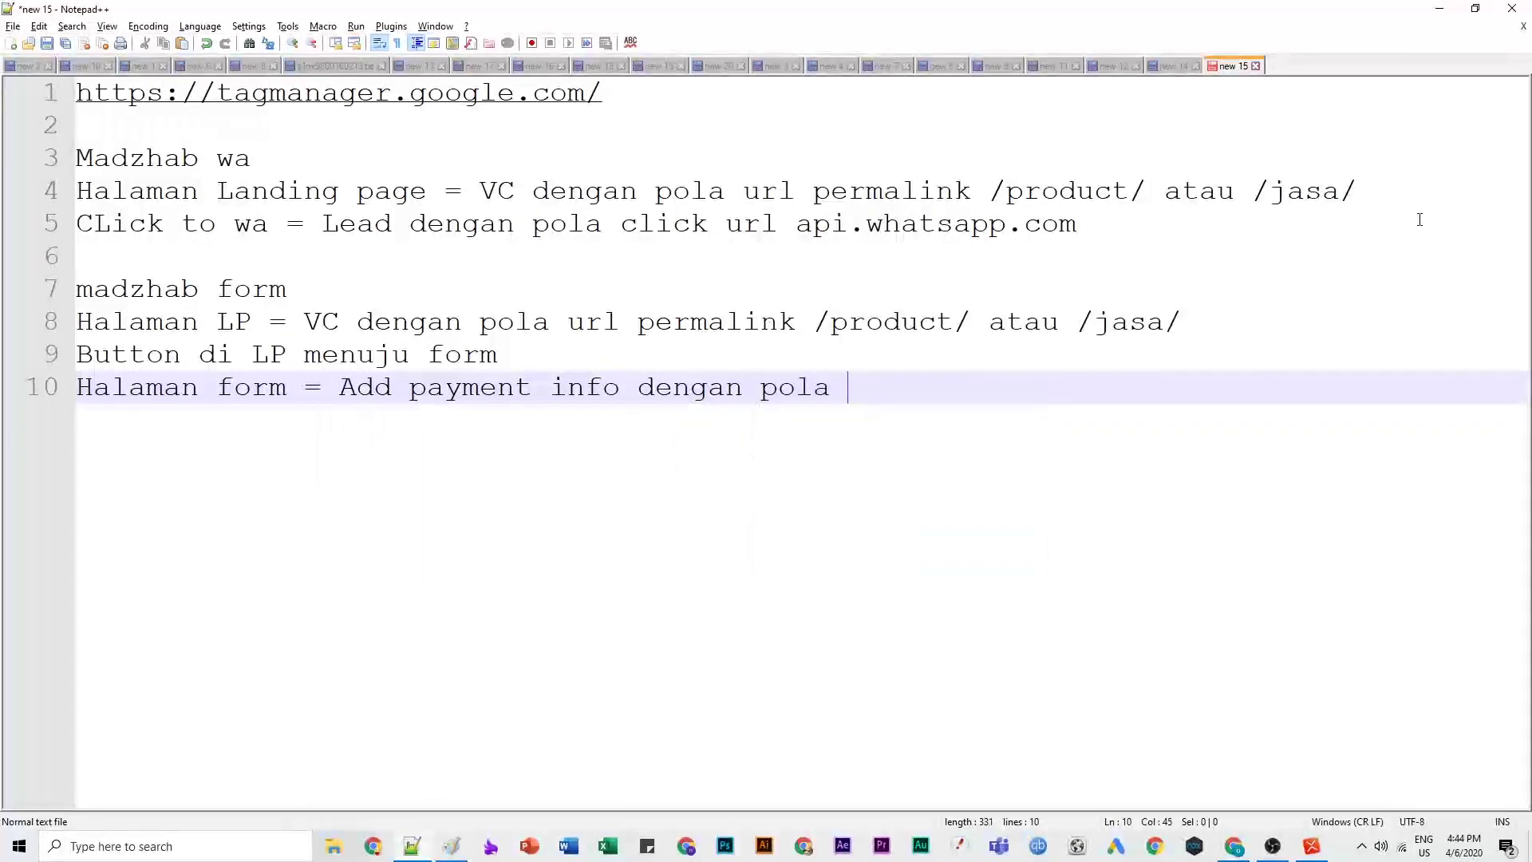
text(url permalin)
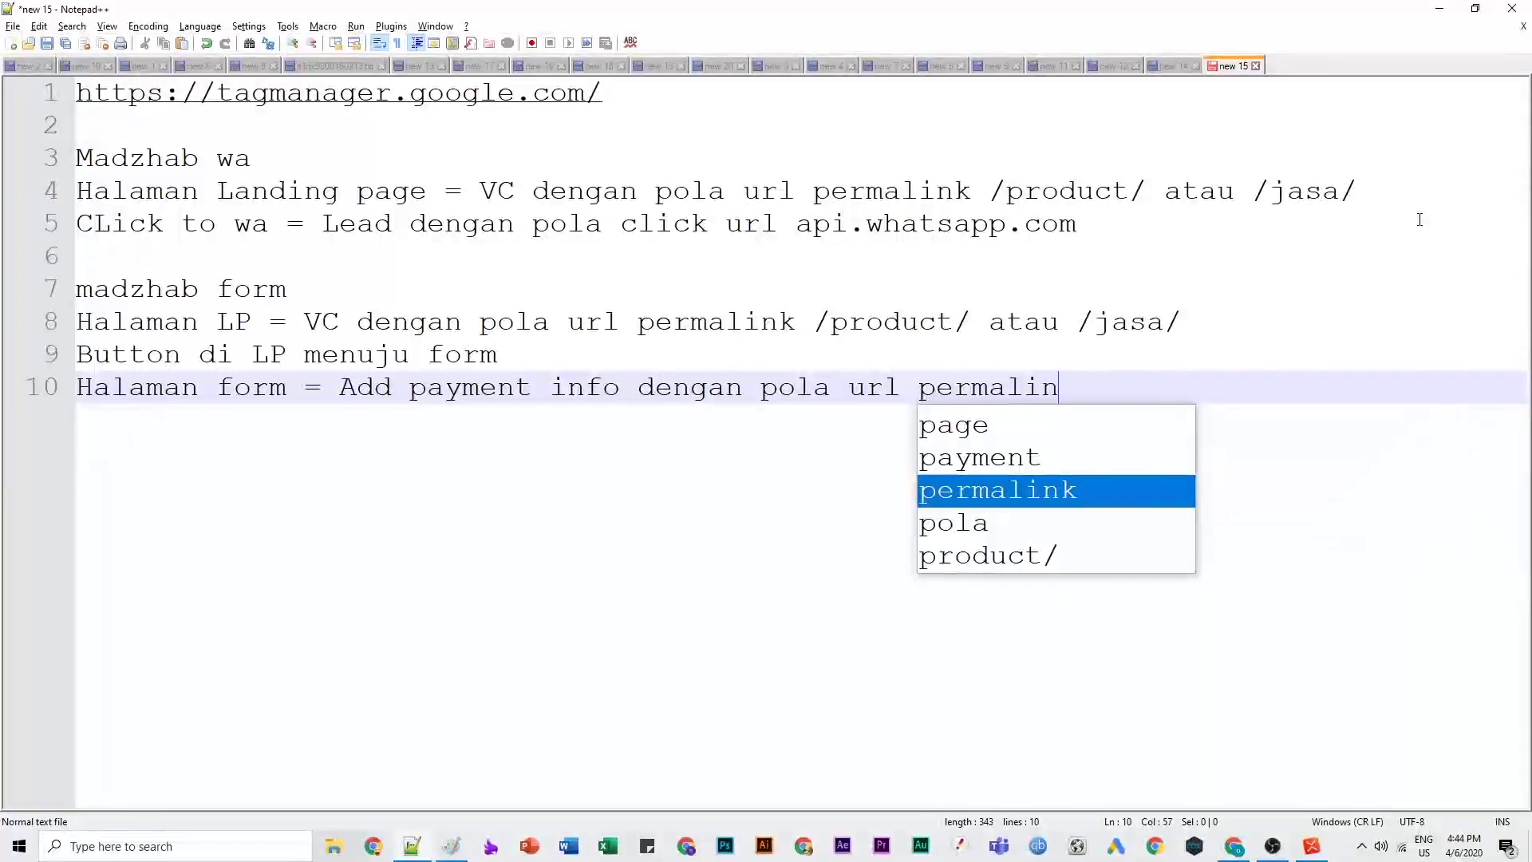
text(k /form/)
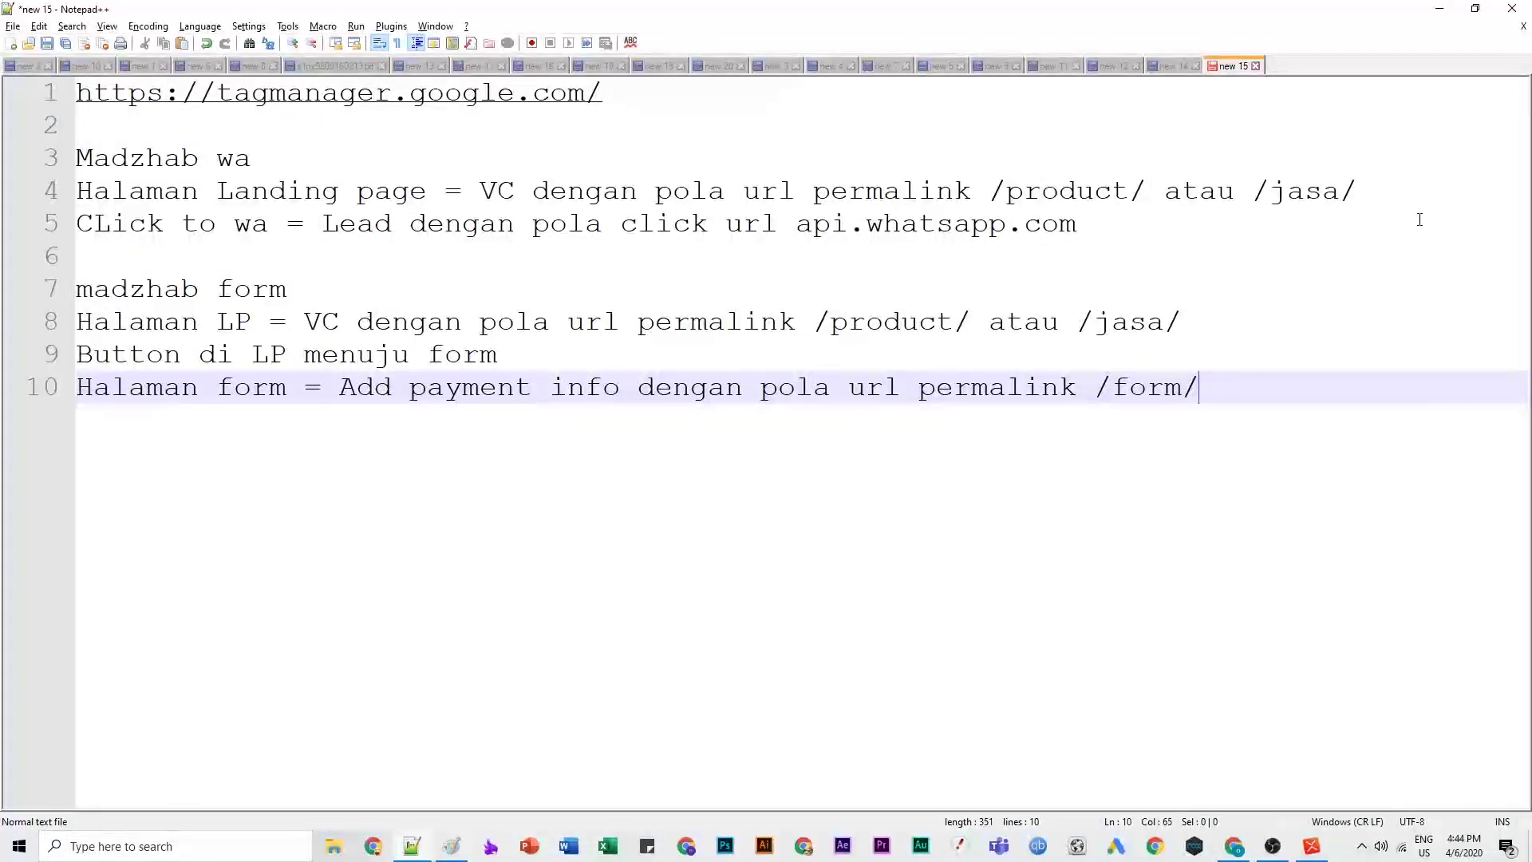
Step: Add line 11: 'thank you page = Purchase atau ATC dengan pola url permalink /thank-you/'
key(Return)
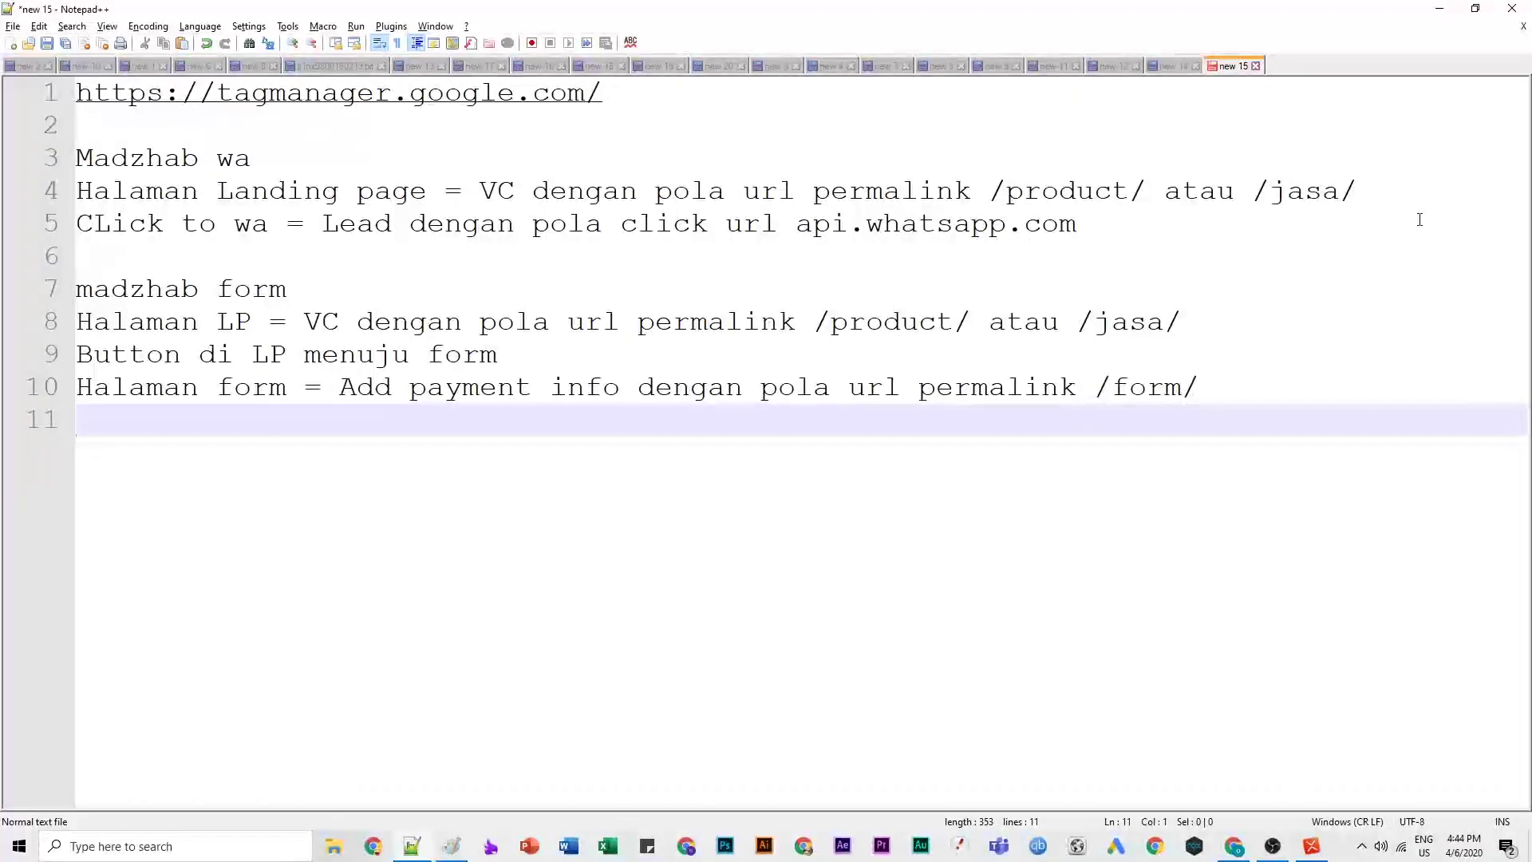
text(thank you pake)
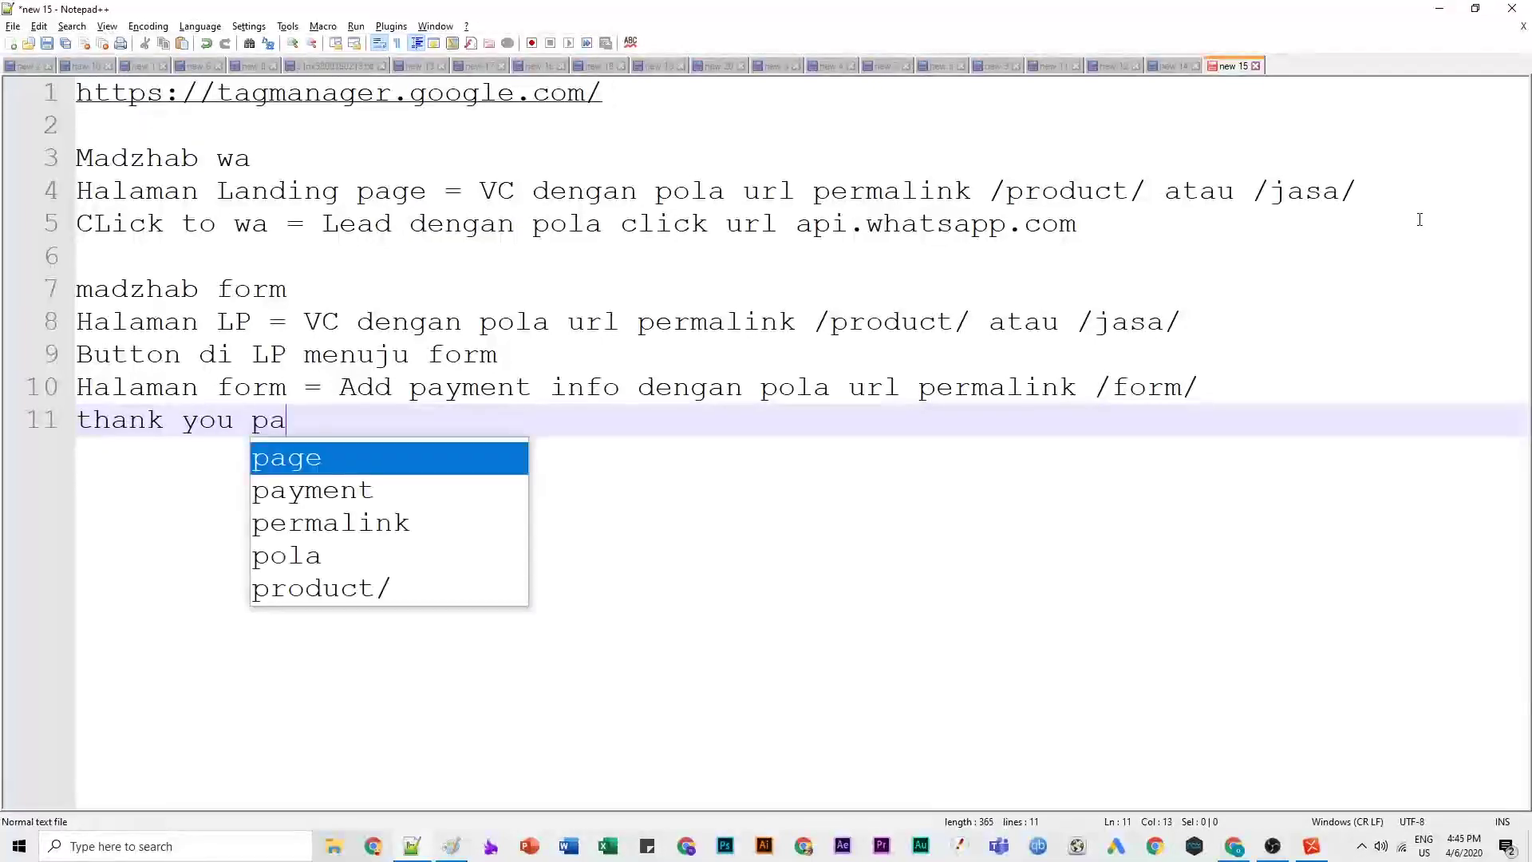
key(BackSpace)
key(BackSpace)
key(BackSpace)
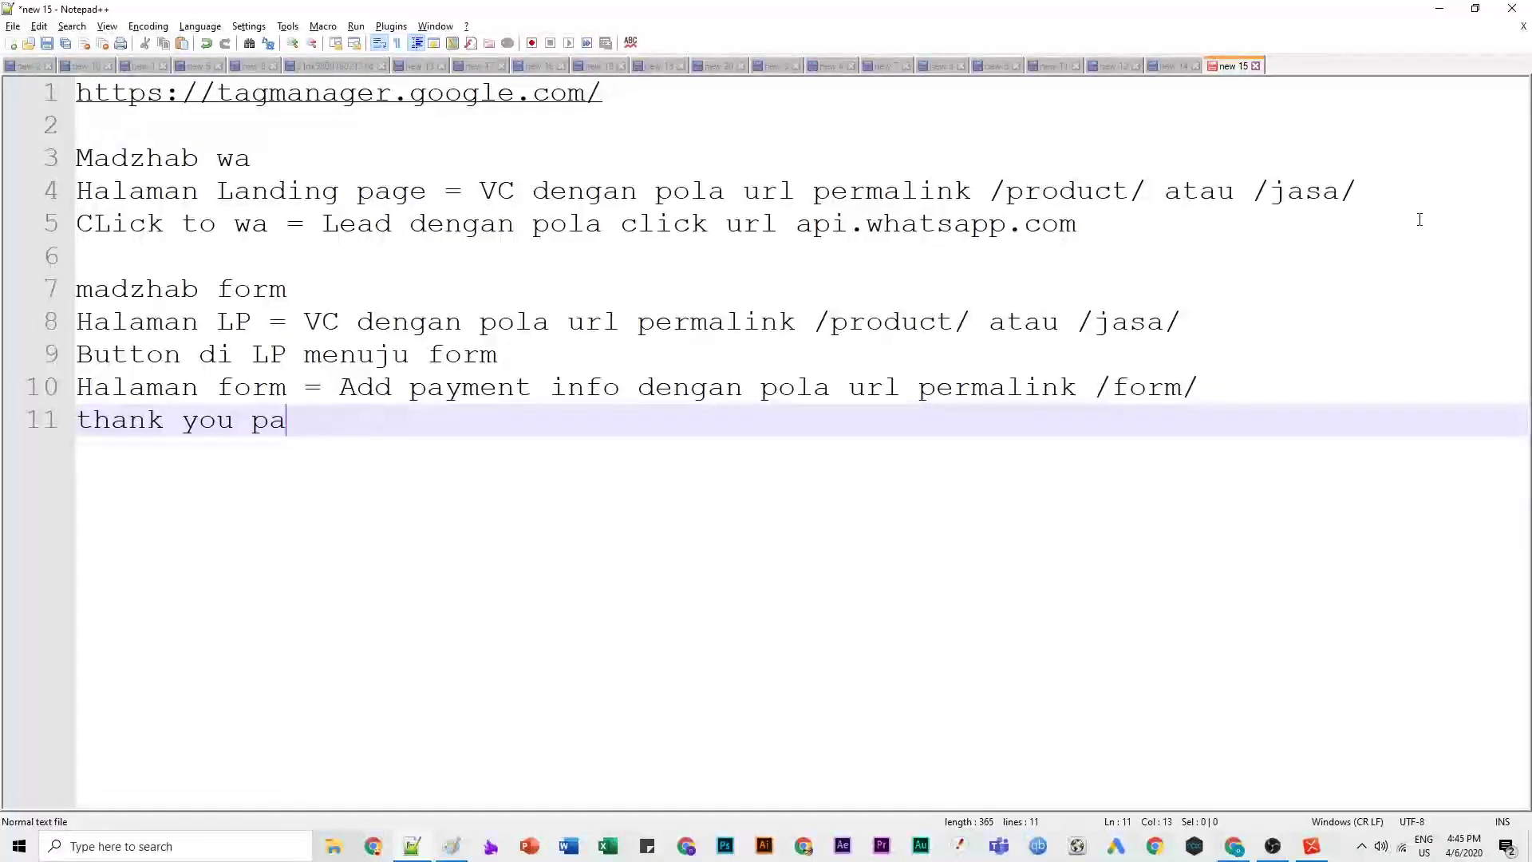
text(ge)
text( = P{)
text(ur)
key(BackSpace)
key(BackSpace)
key(BackSpace)
text(urchase a)
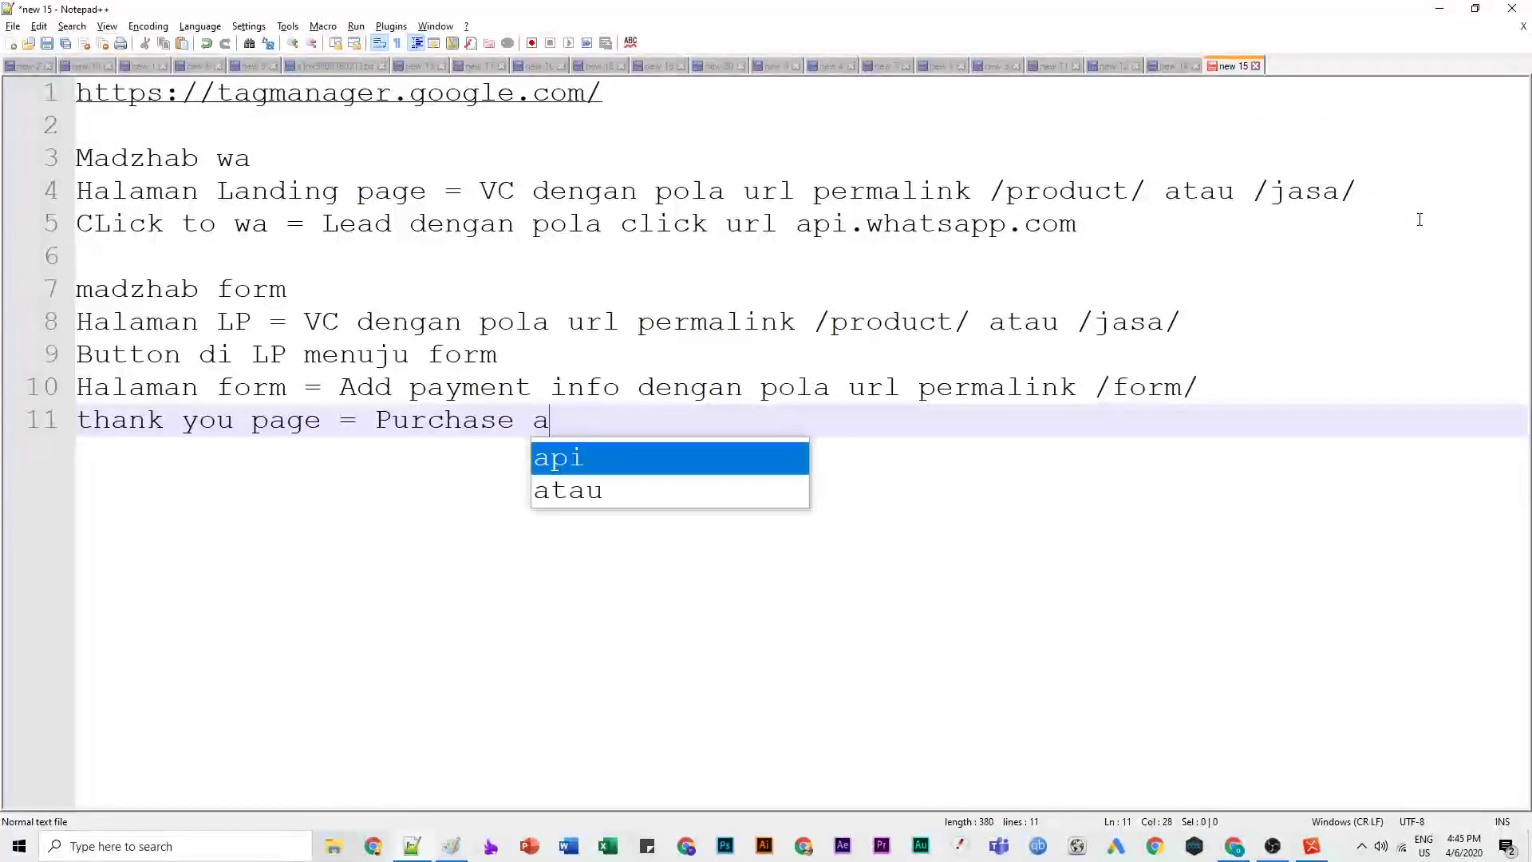
text(tau ATC dengan pola url permalink /thank)
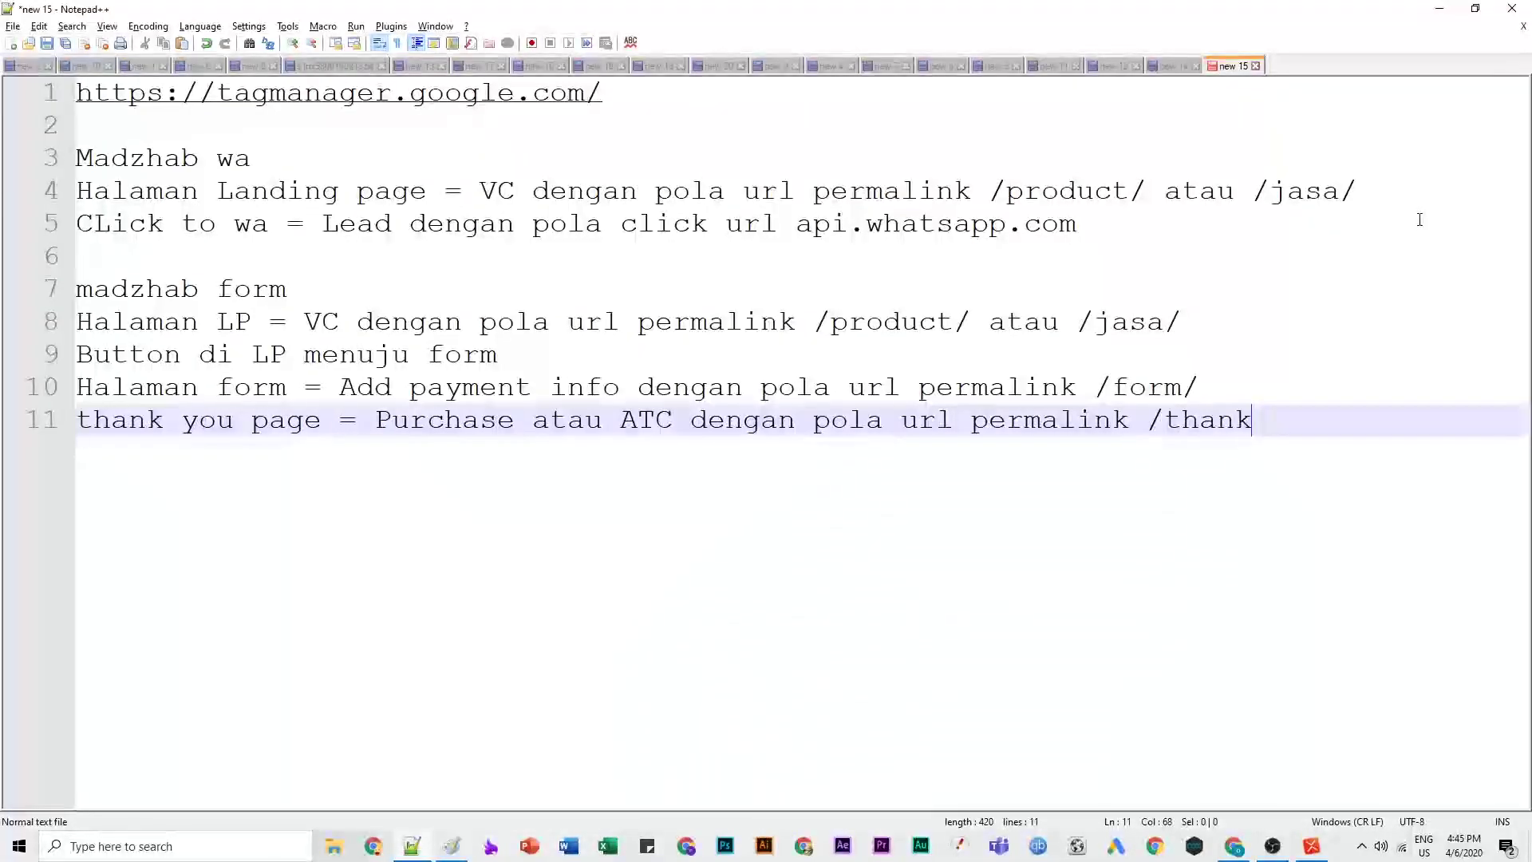
text(-you/)
Step: From WordPress All Posts, view the first post live, Aqiqah Premium Sentul whatsapp, in a new tab
key(alt+Tab)
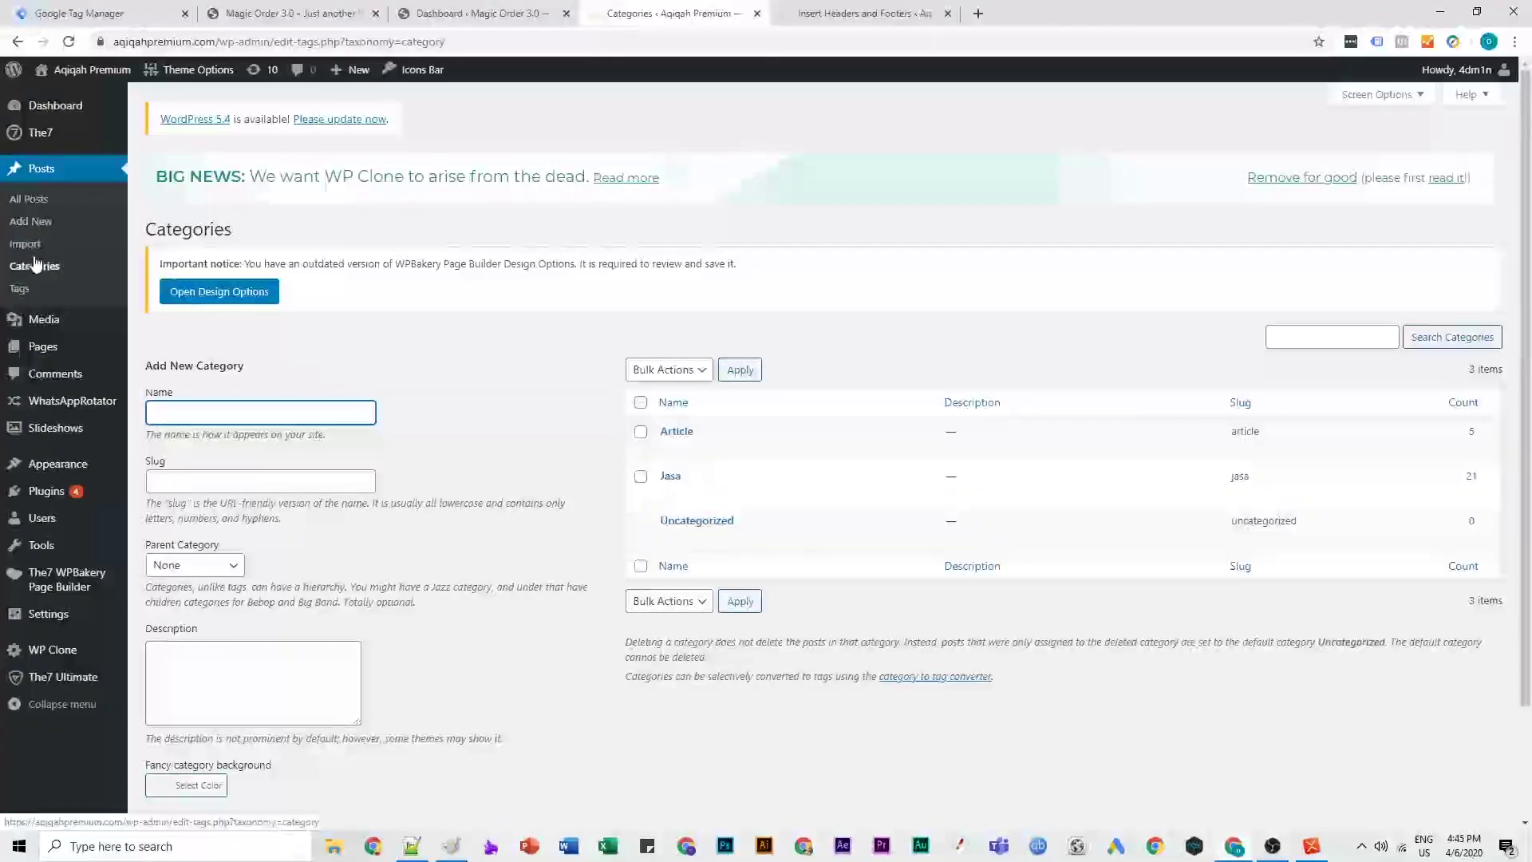
click(43, 204)
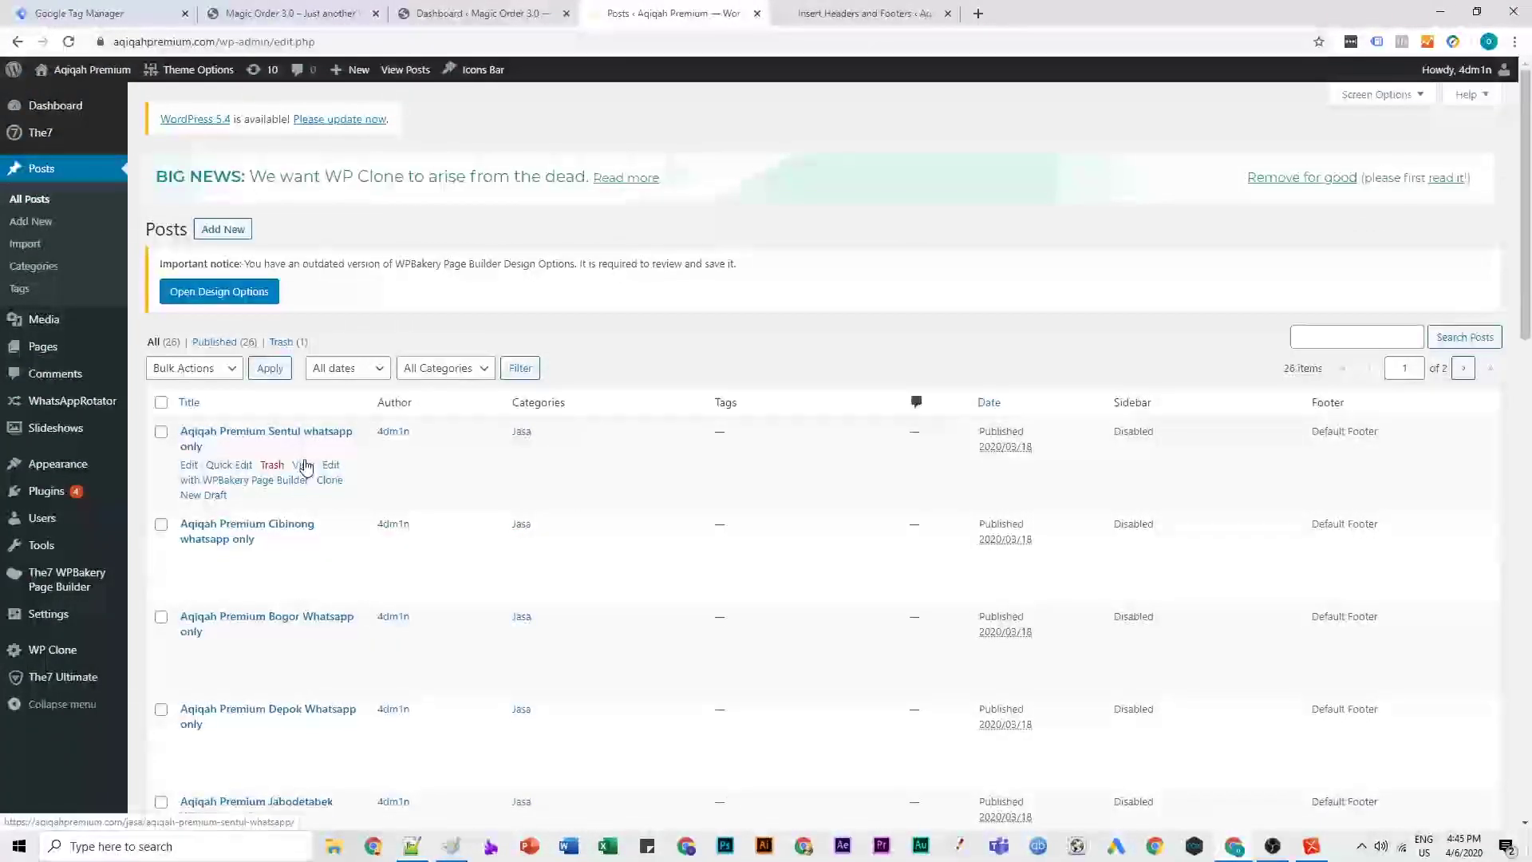
middle_click(303, 466)
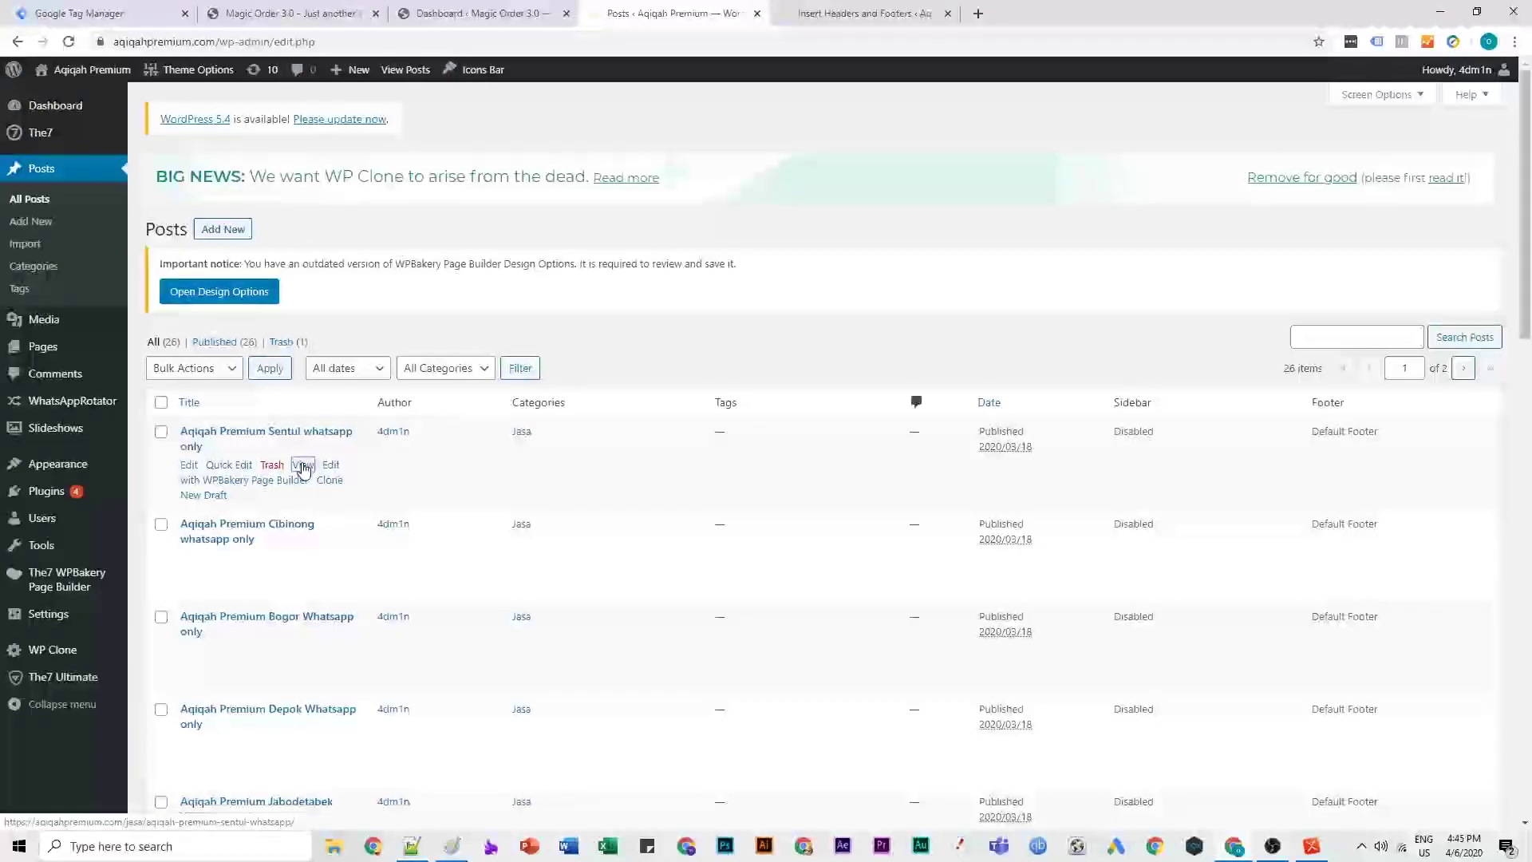
click(869, 11)
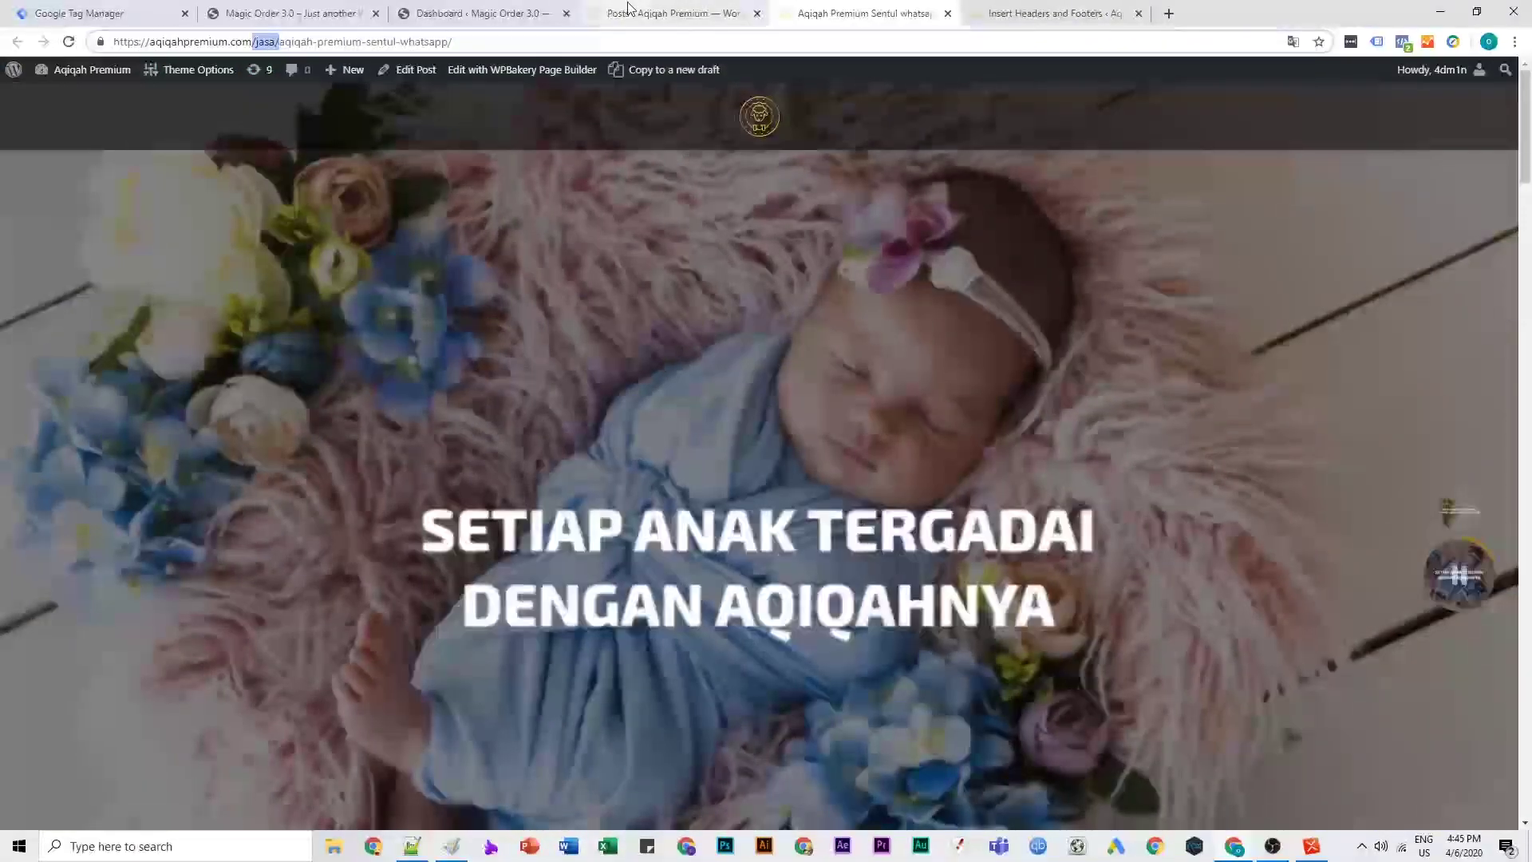
Step: Check the custom permalink structure /%category%/%postname%/ in Settings > Permalinks, then return to All Posts
click(629, 11)
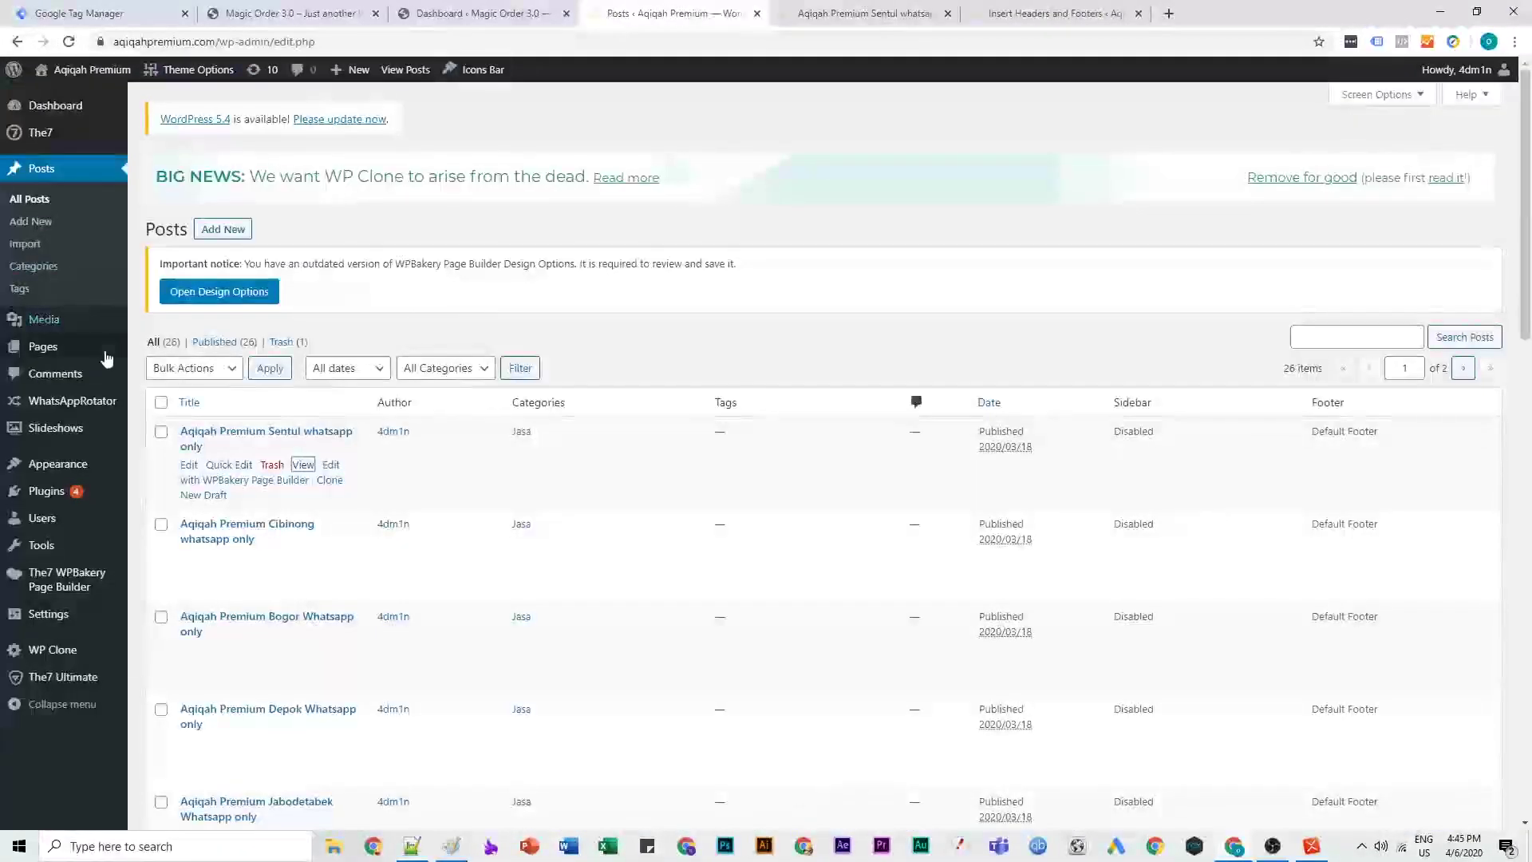
mouse_move(70, 619)
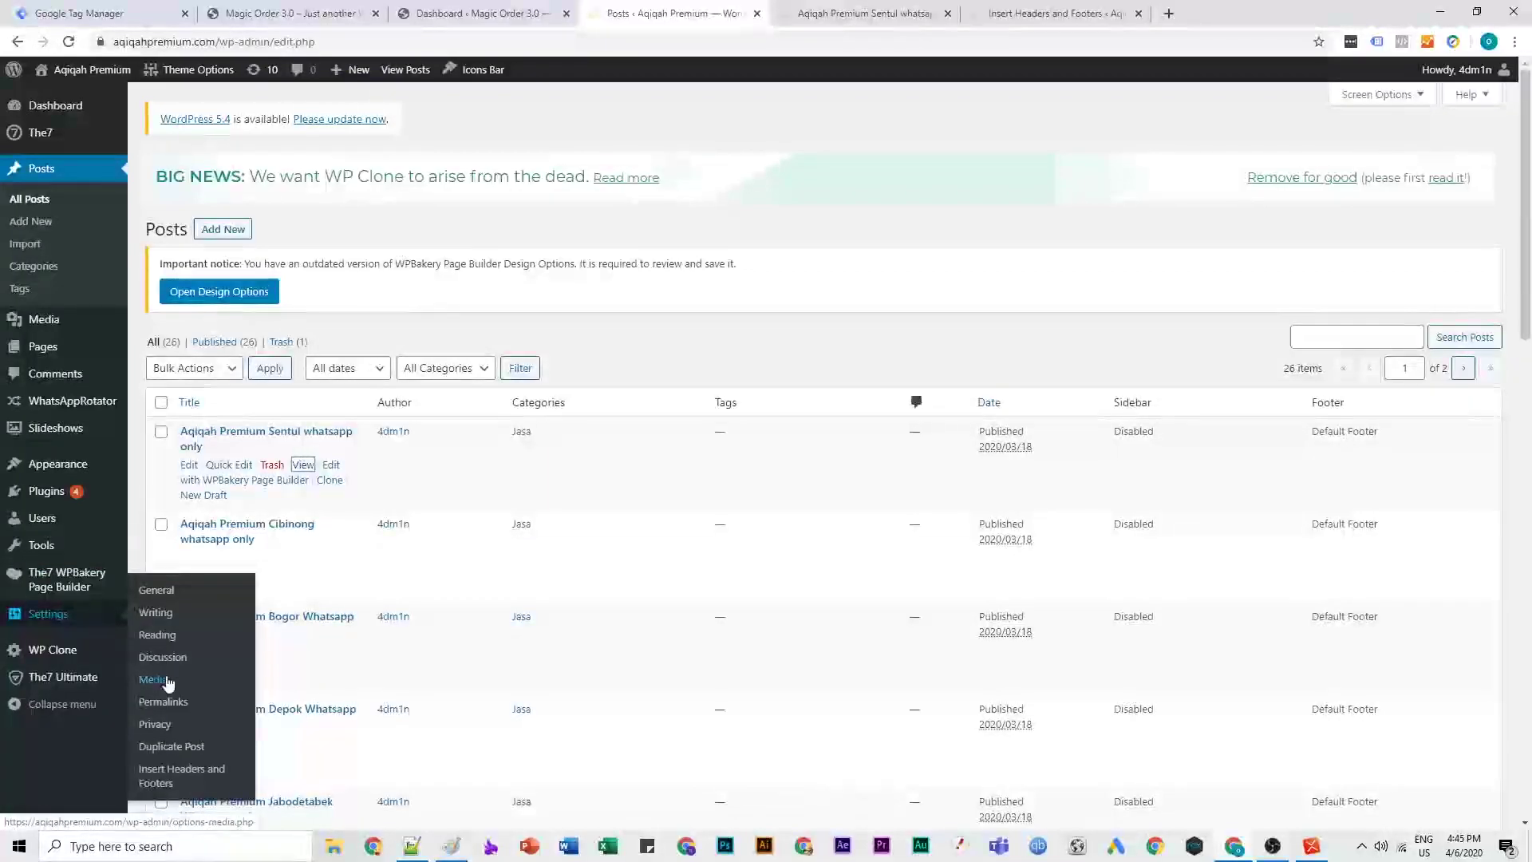
click(165, 702)
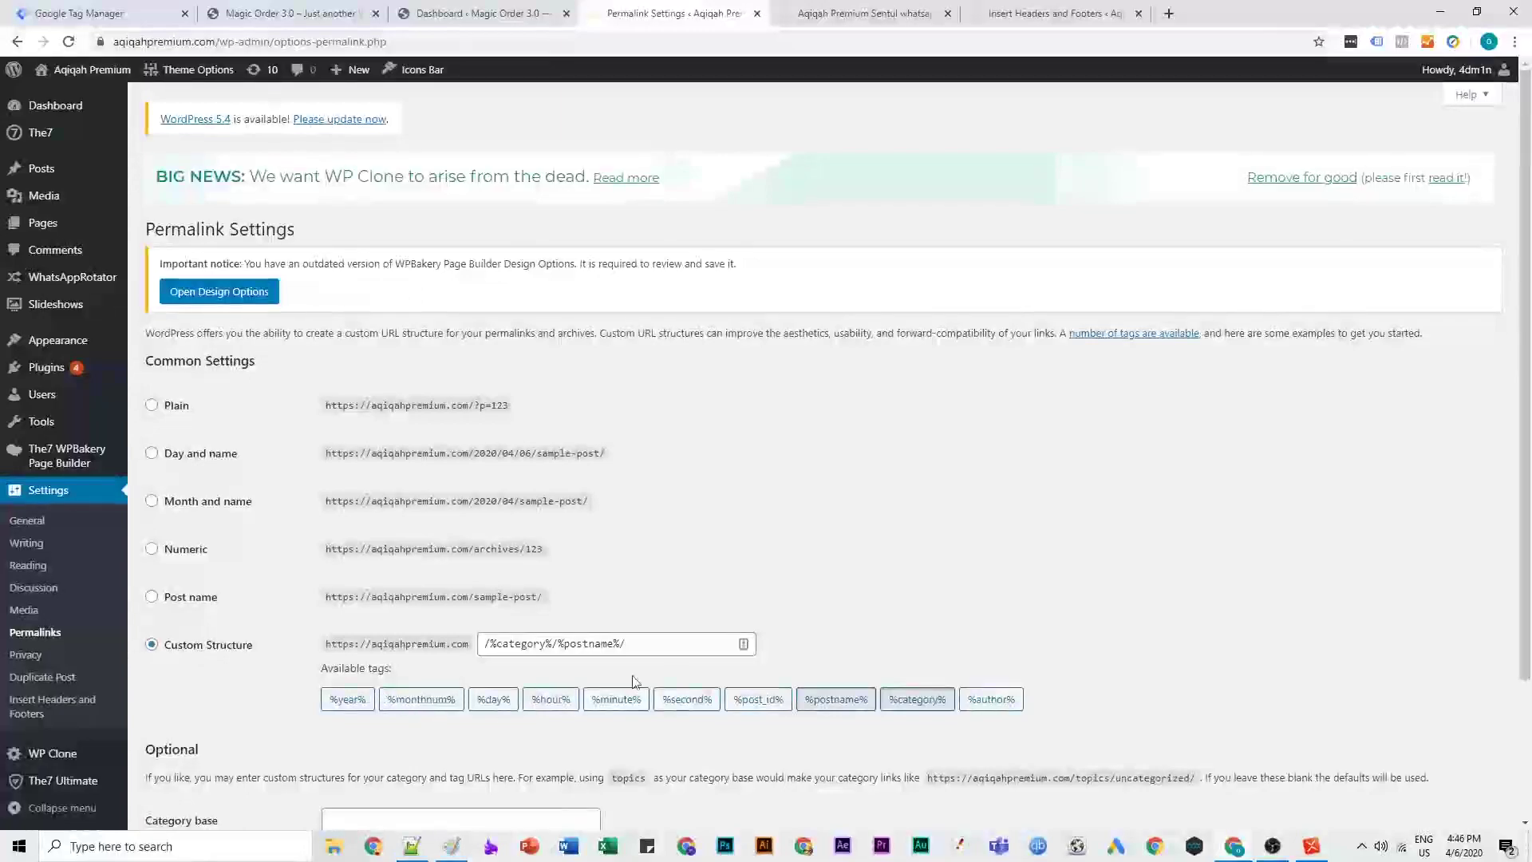
drag(681, 643, 405, 641)
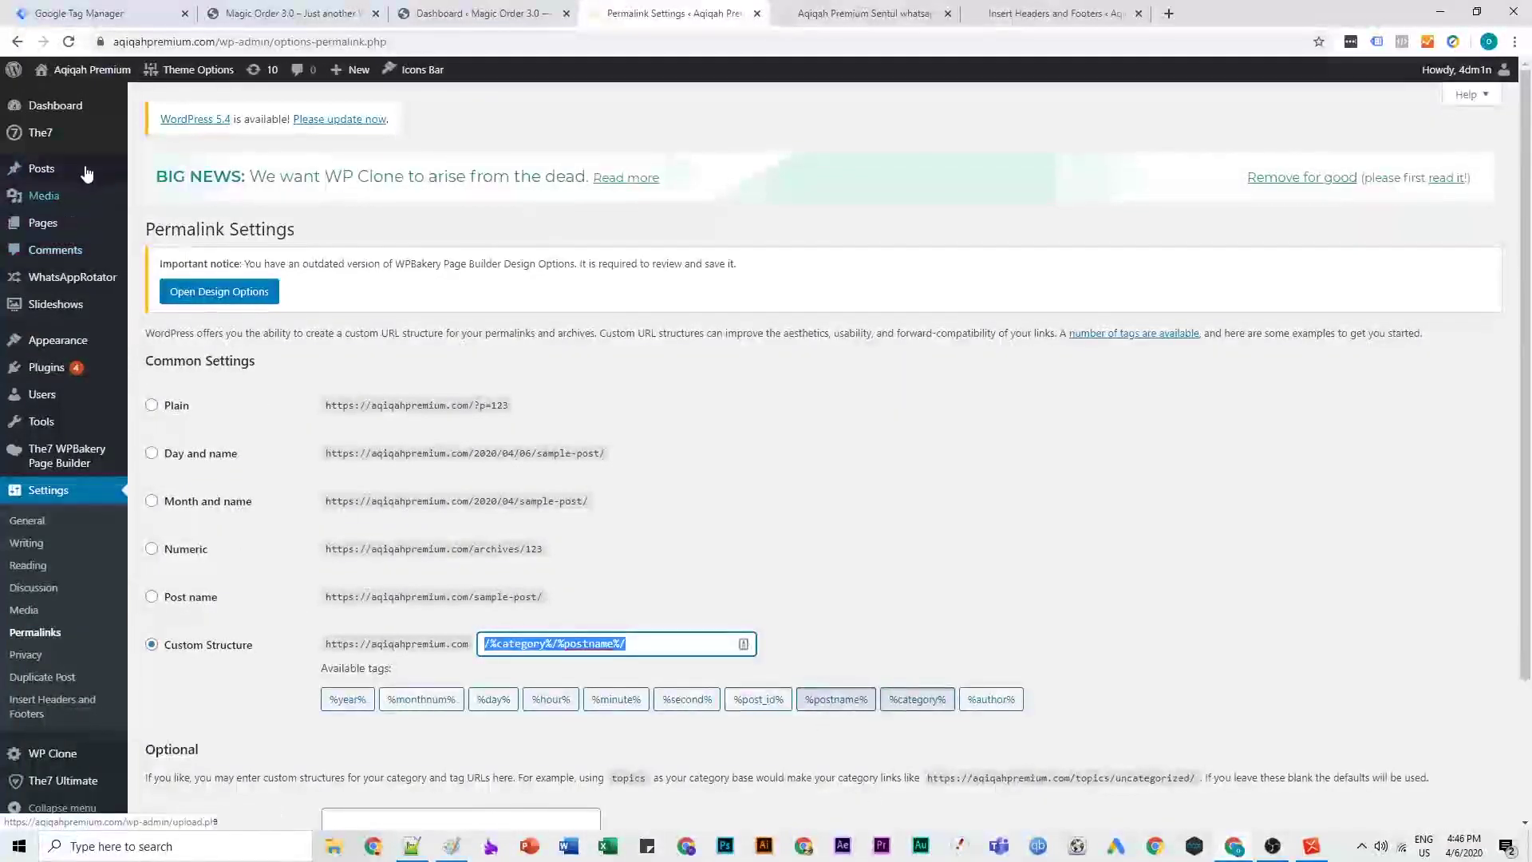
mouse_move(85, 170)
click(148, 168)
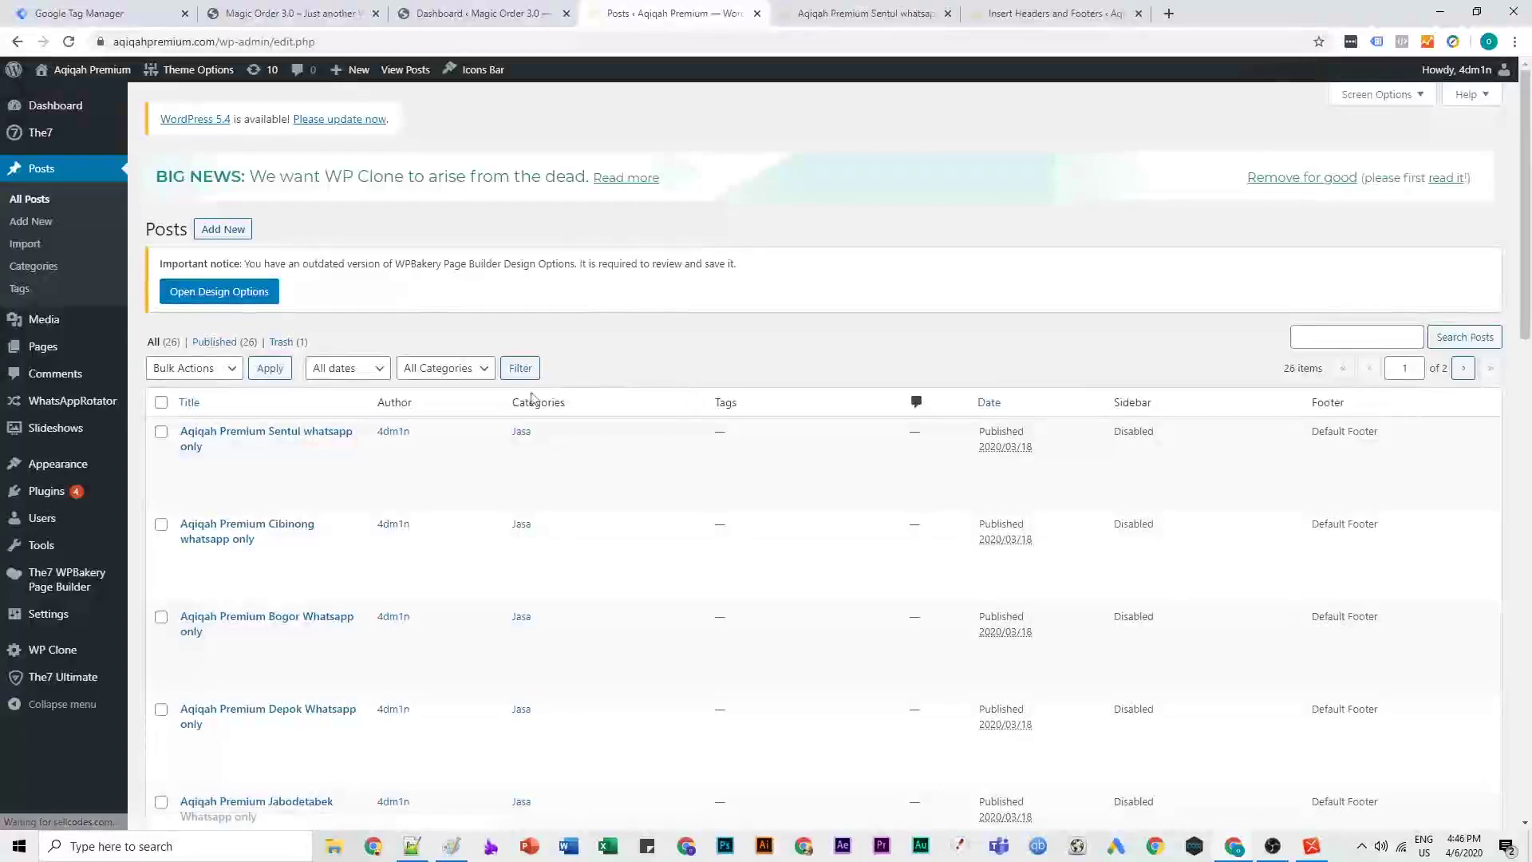
Step: Switch through Google Tag Manager and the mind map back to the Notepad++ notes
mouse_move(28, 347)
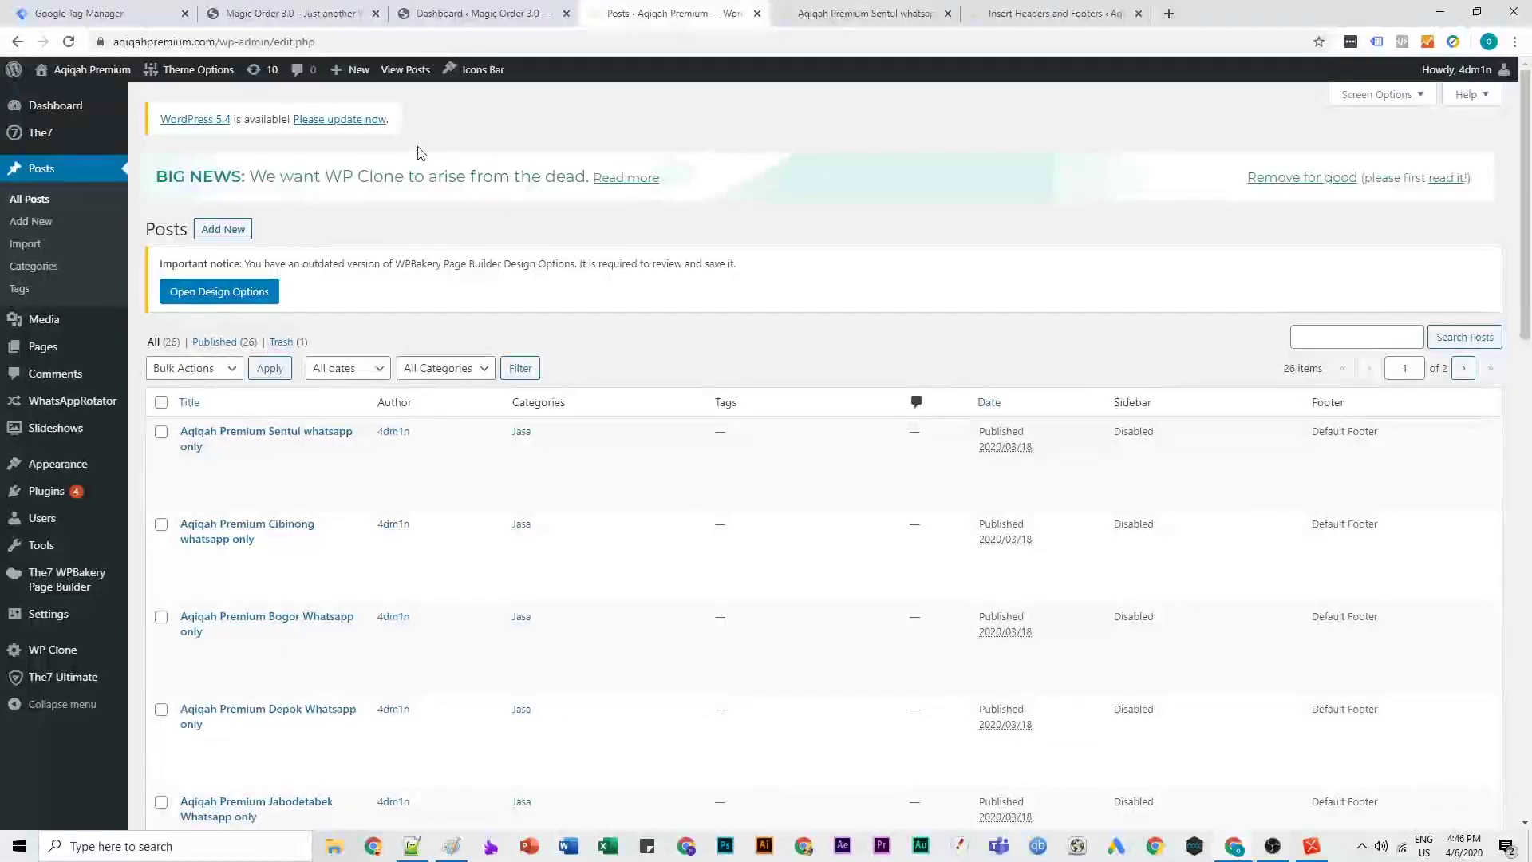
click(74, 17)
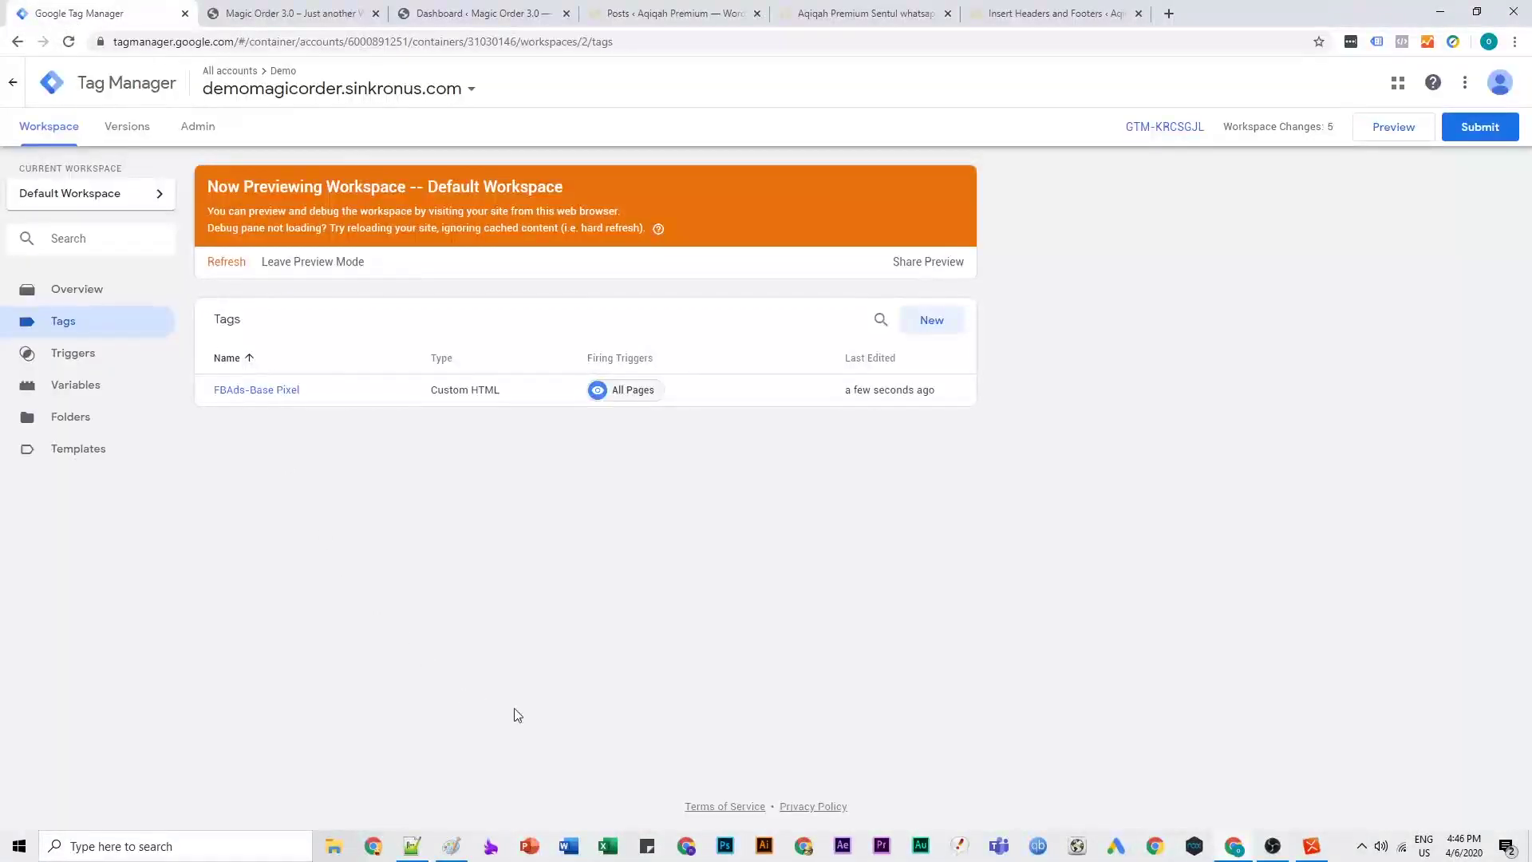
key(alt+Tab)
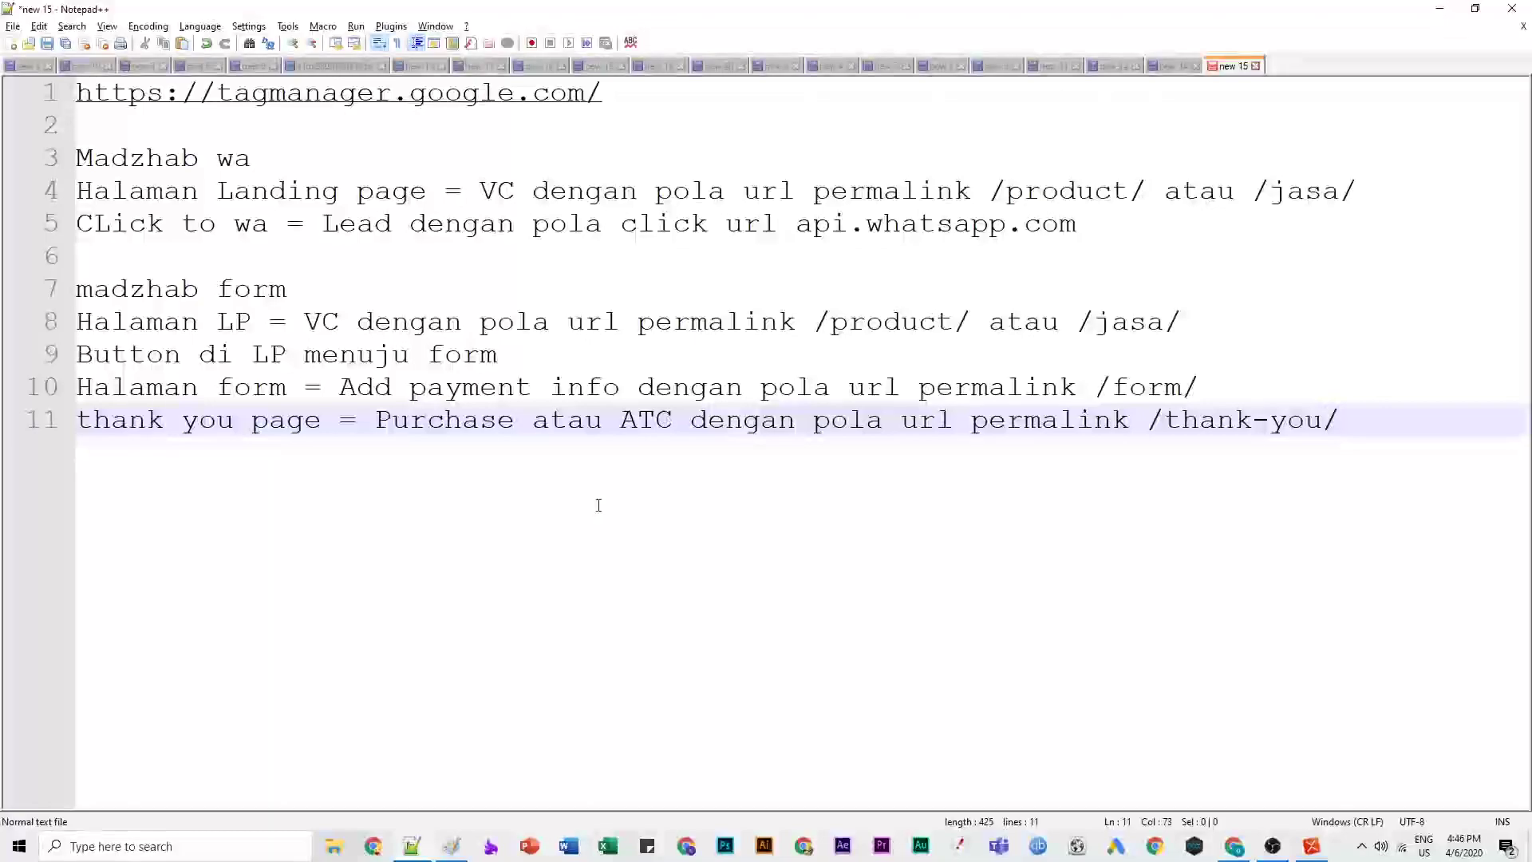
key(alt+Tab)
key(Tab)
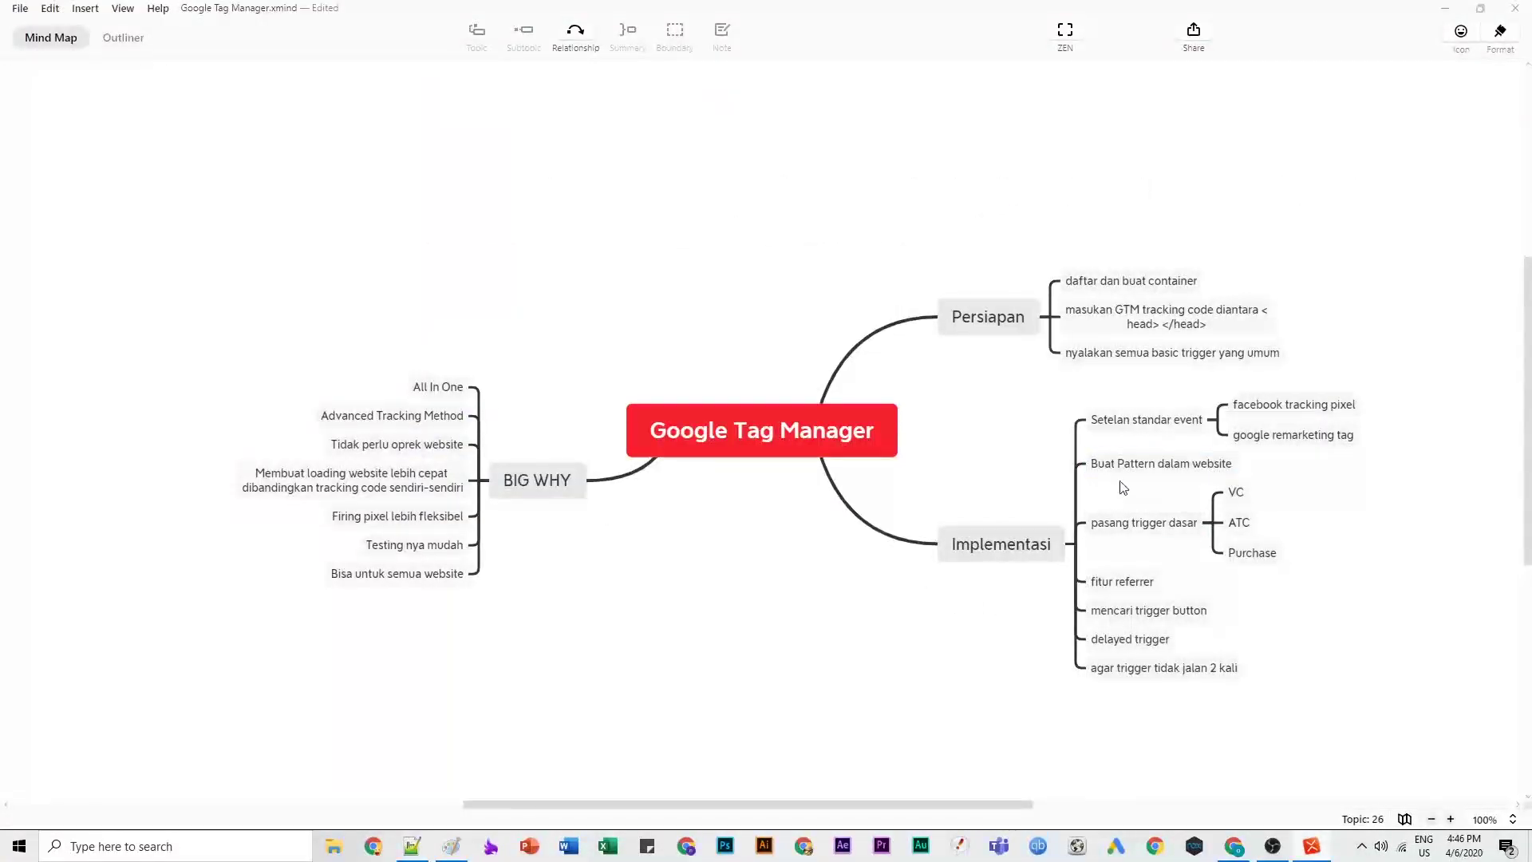
key(alt+Tab)
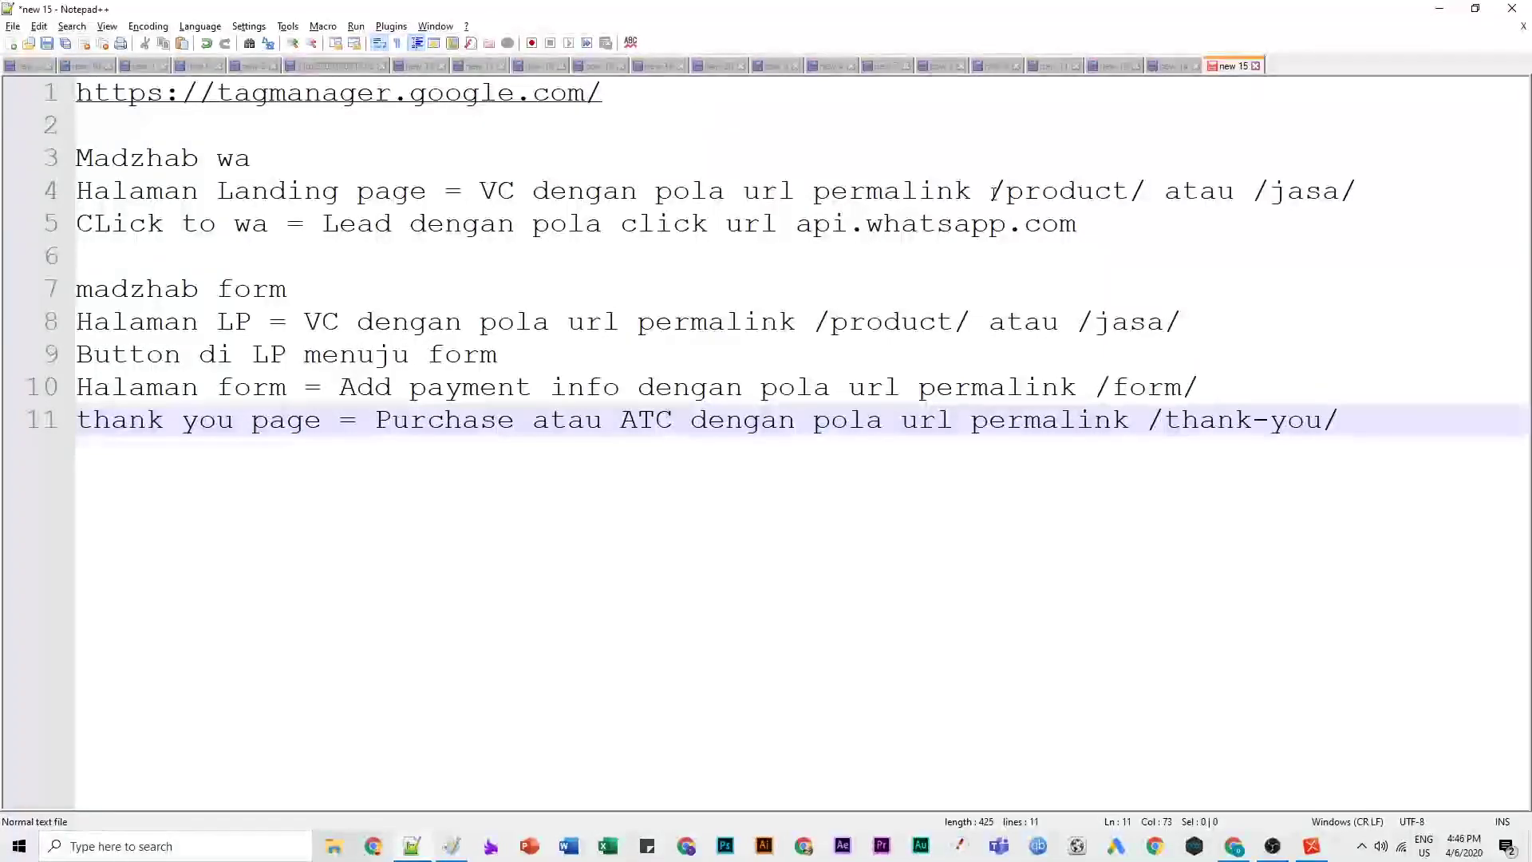
Step: Select the event mapping notes on lines 3–11, compare with the mind map, and return to GTM Tags
click(76, 156)
drag(76, 155, 1446, 510)
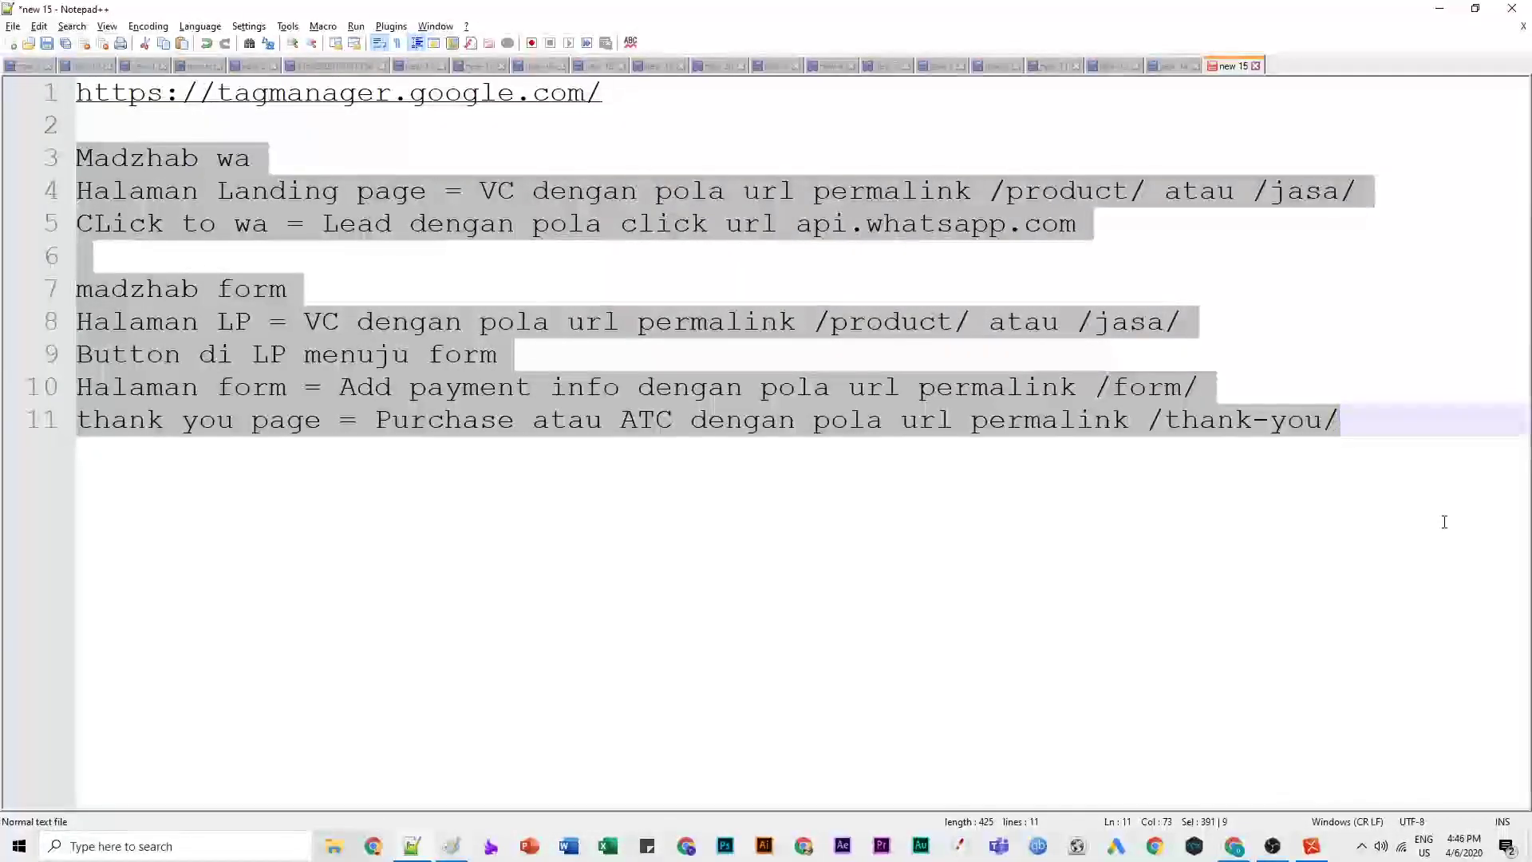
key(alt+Tab)
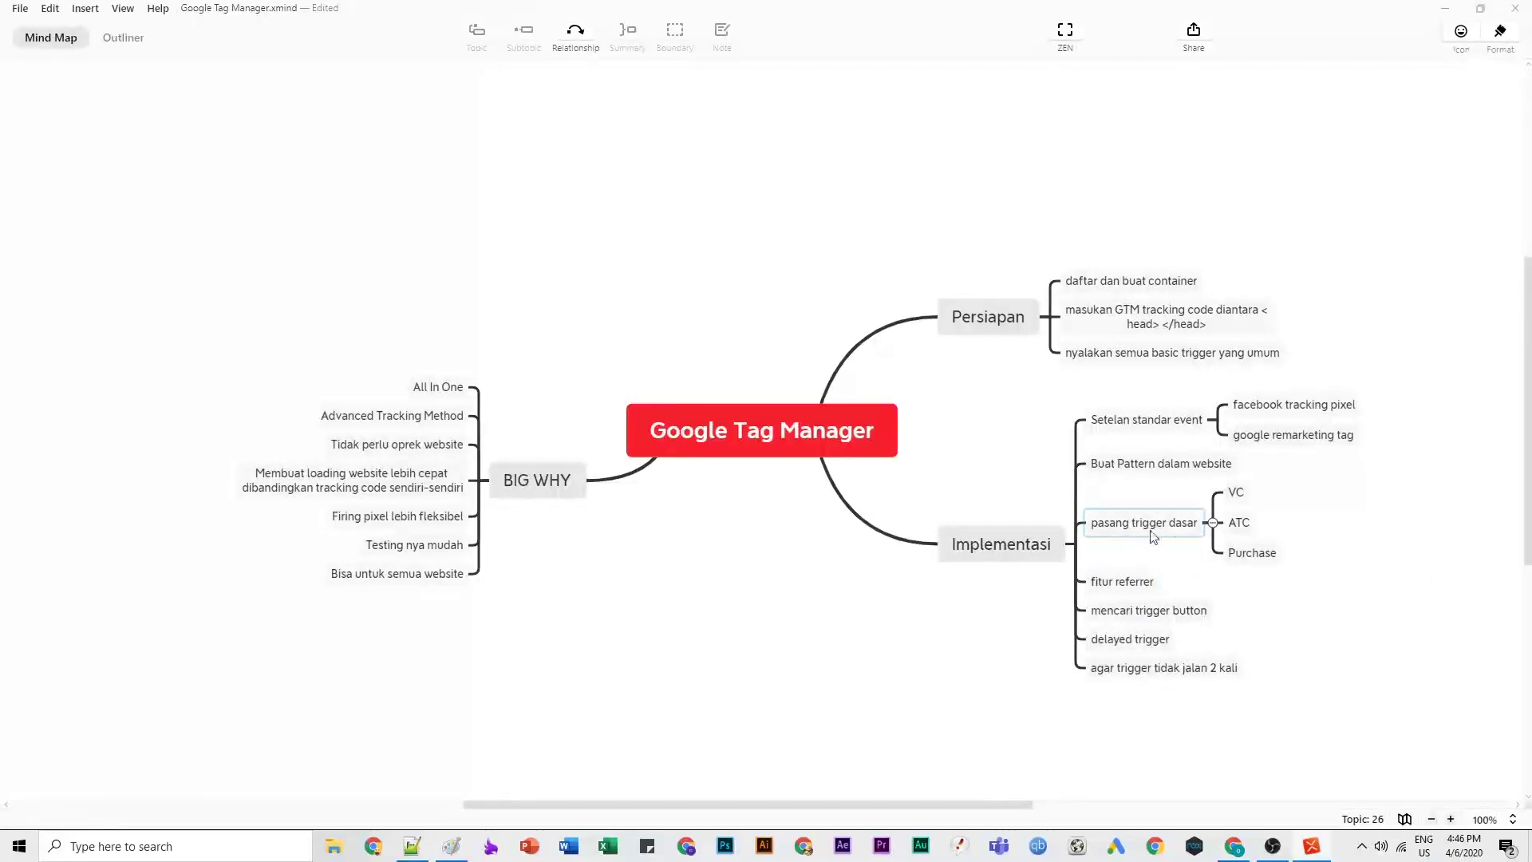
key(alt+Tab)
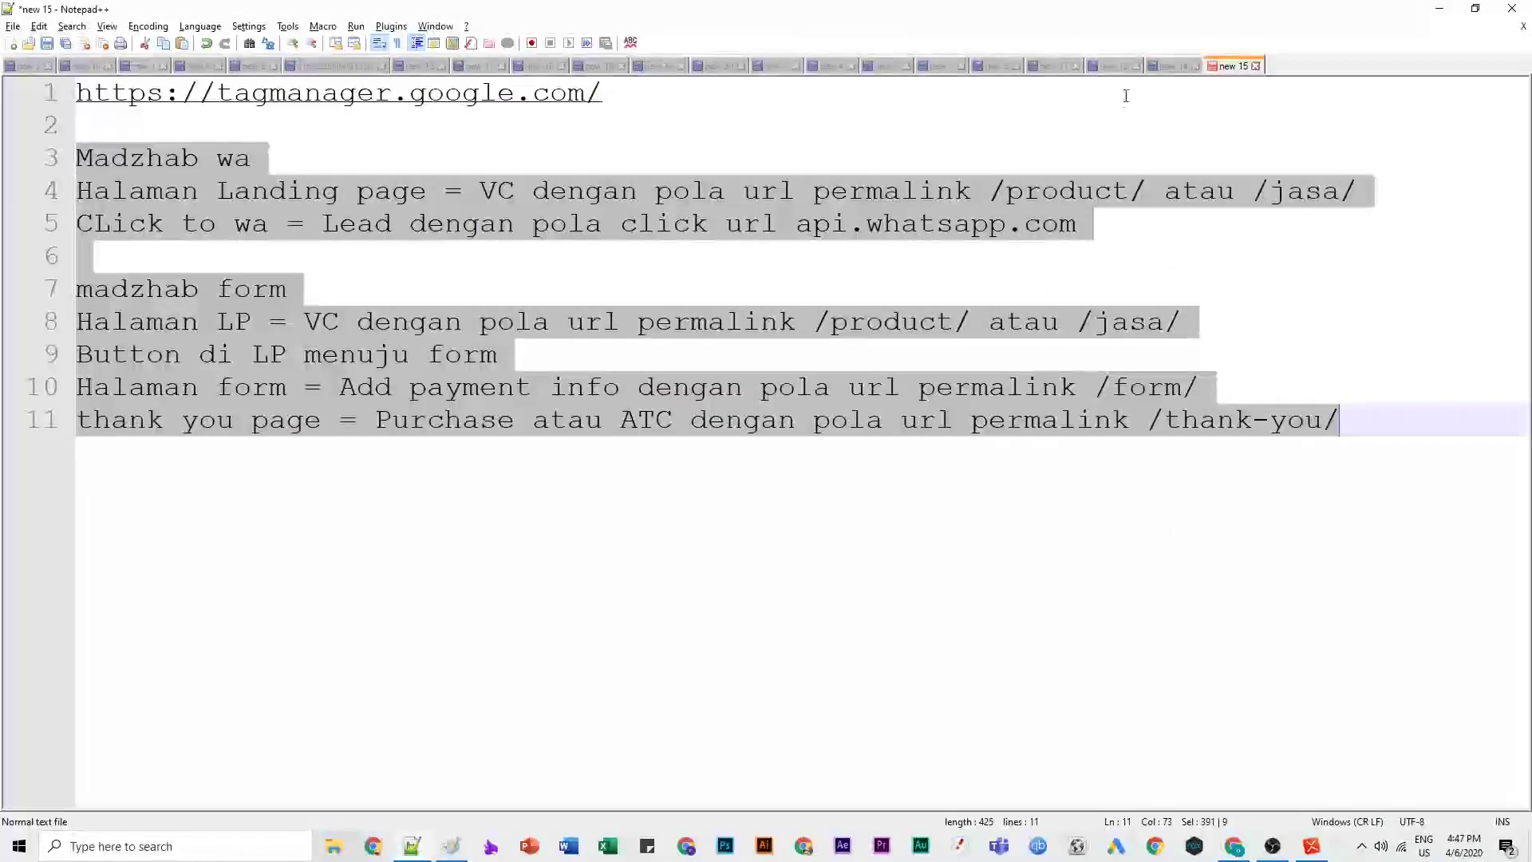
key(alt+Tab)
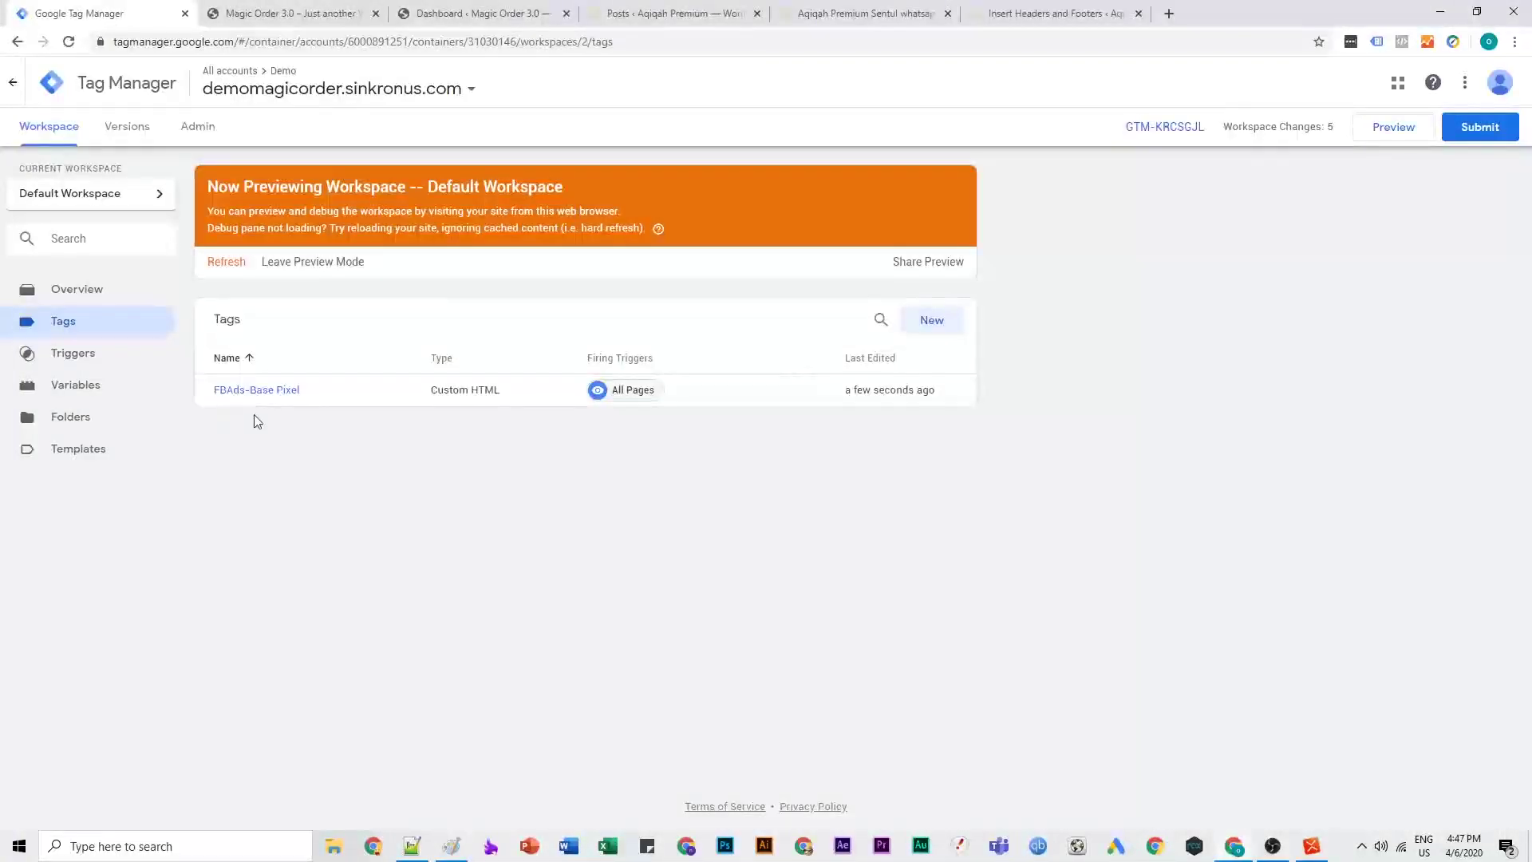
Step: Review the existing FBAds-Base Pixel tag, then start a new tag
click(259, 390)
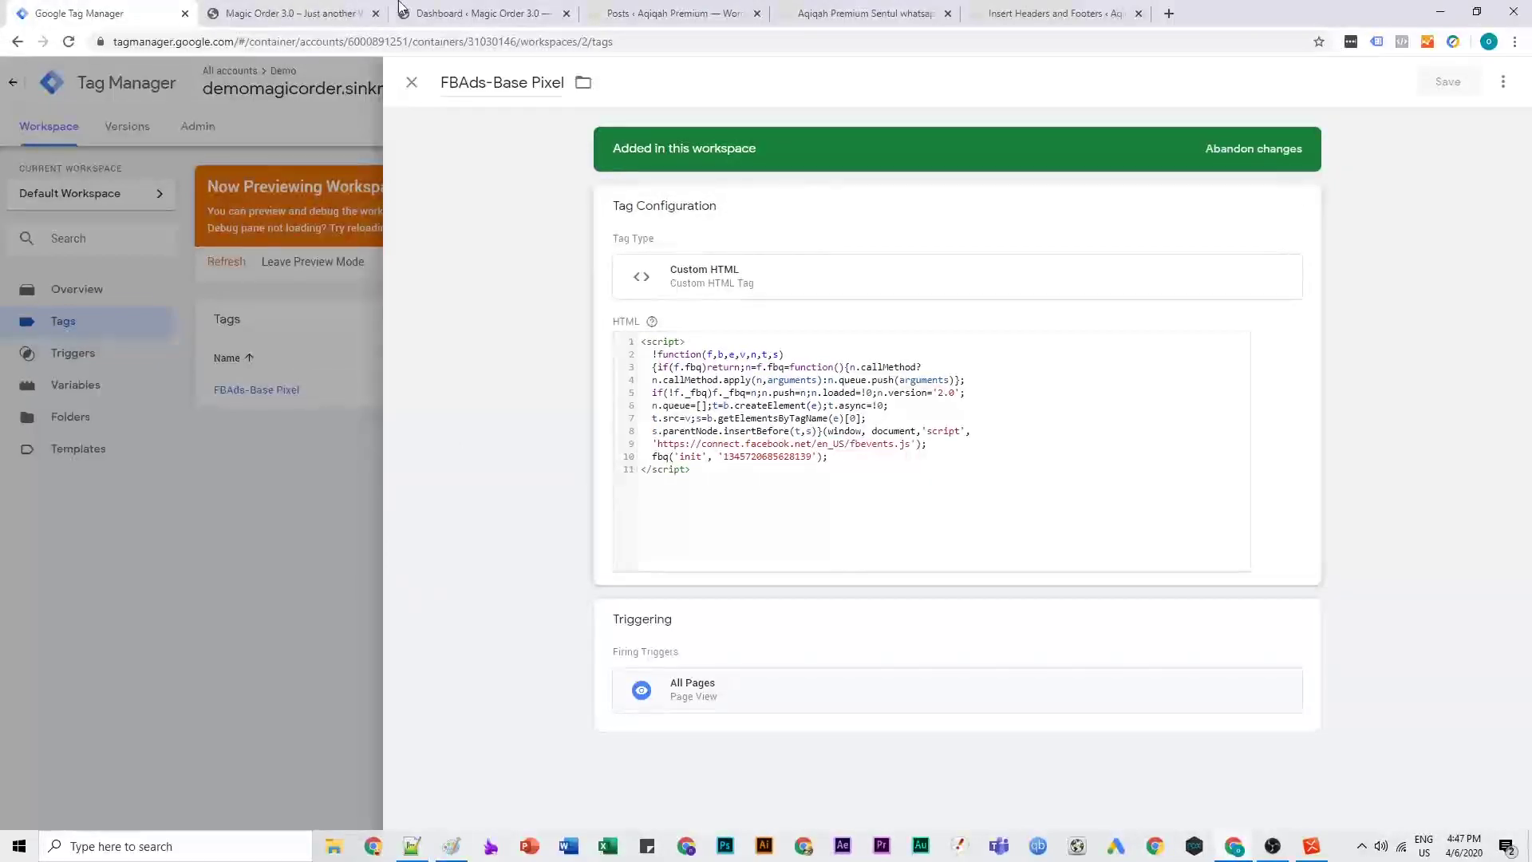
click(412, 83)
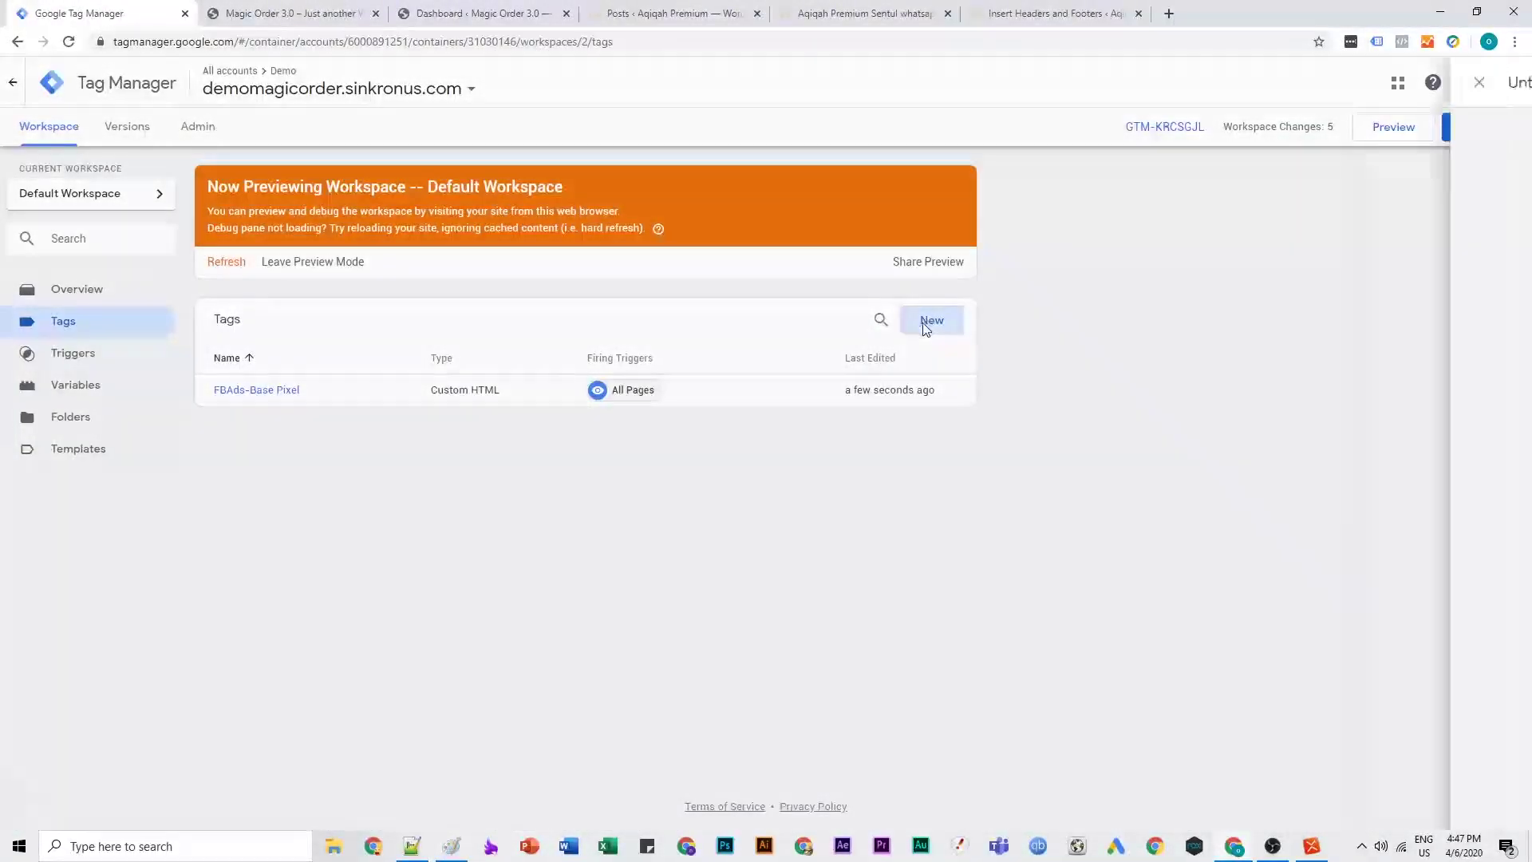
click(932, 320)
Step: Name the new tag 'FBAds-View Content' and bring up its tag type choices
click(475, 85)
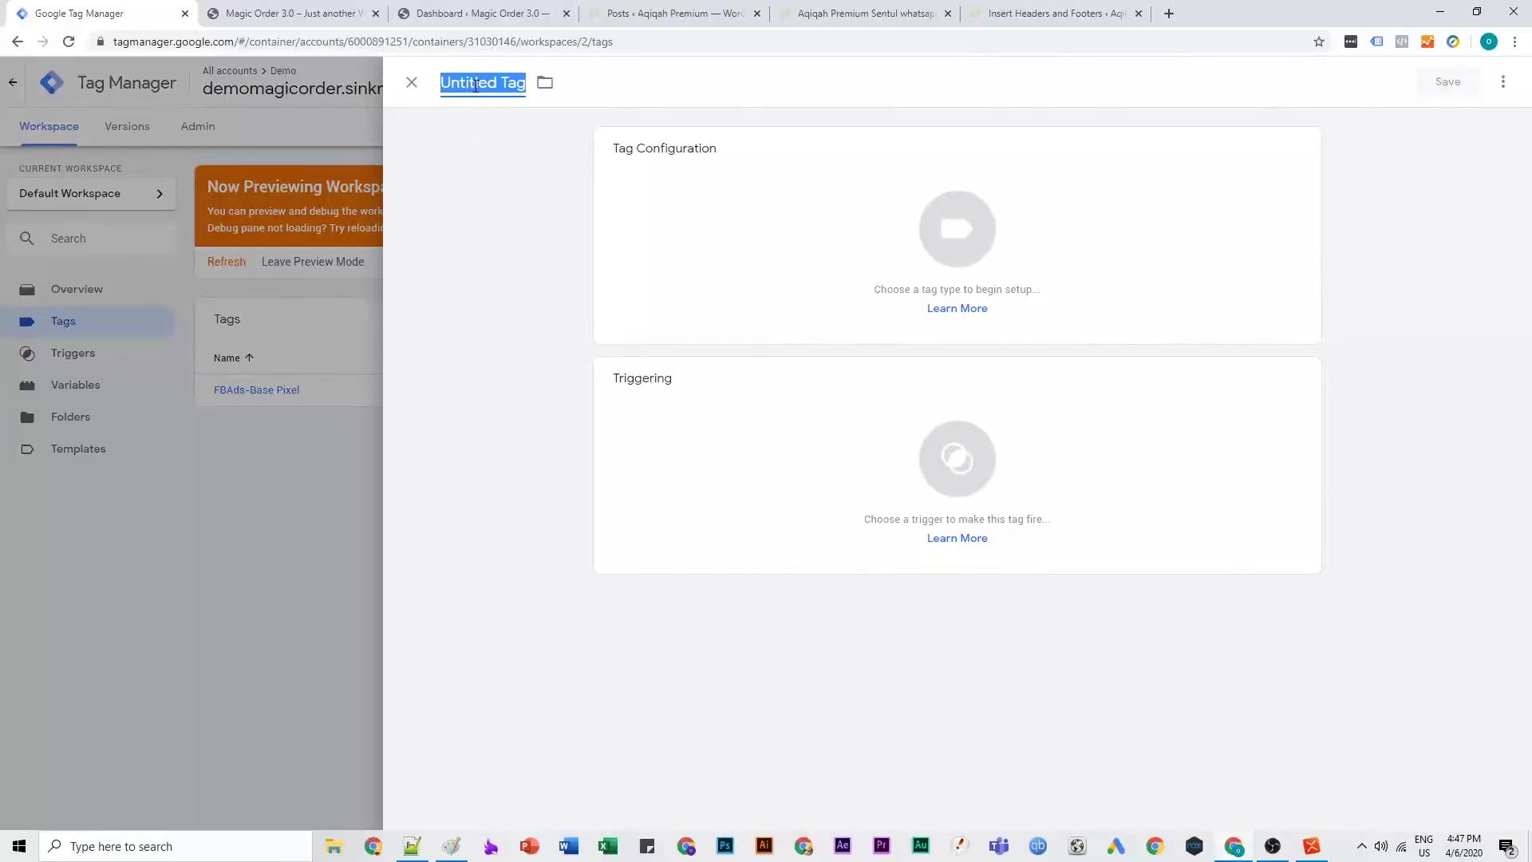
text(FBAd)
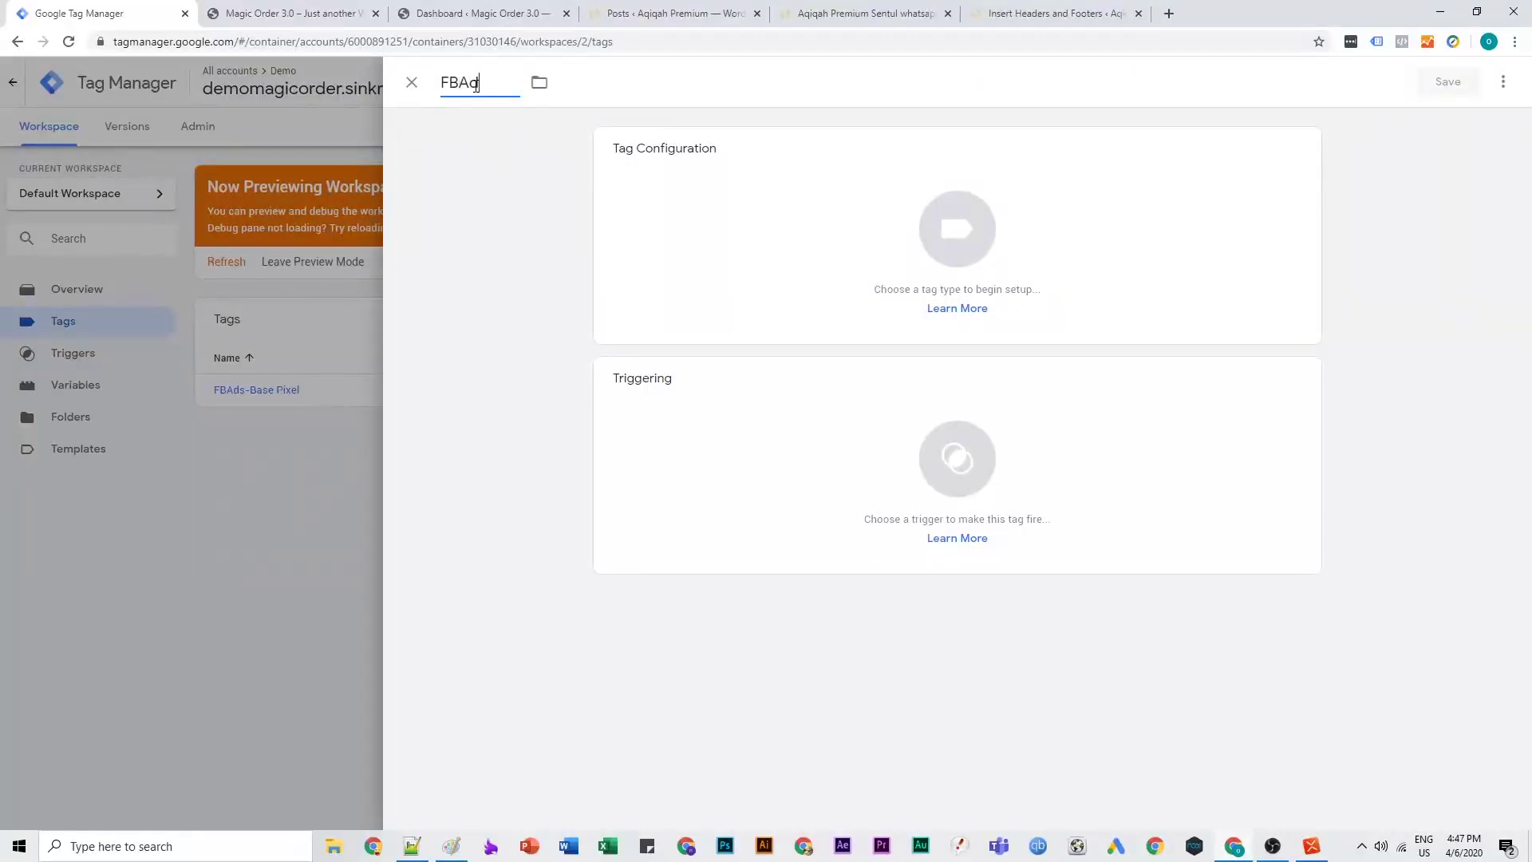
text(s-View Content)
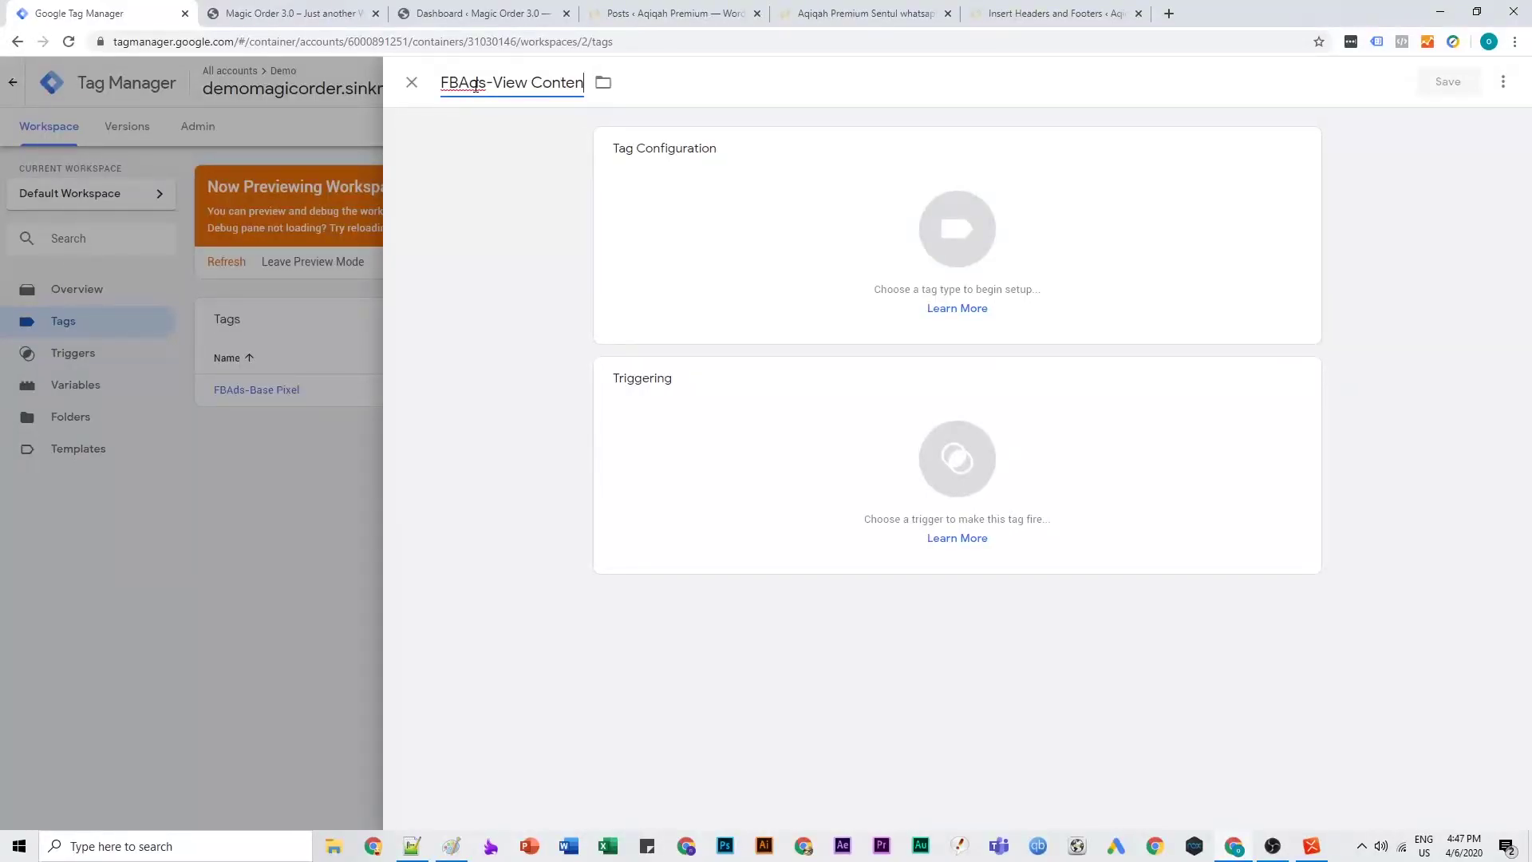
click(722, 209)
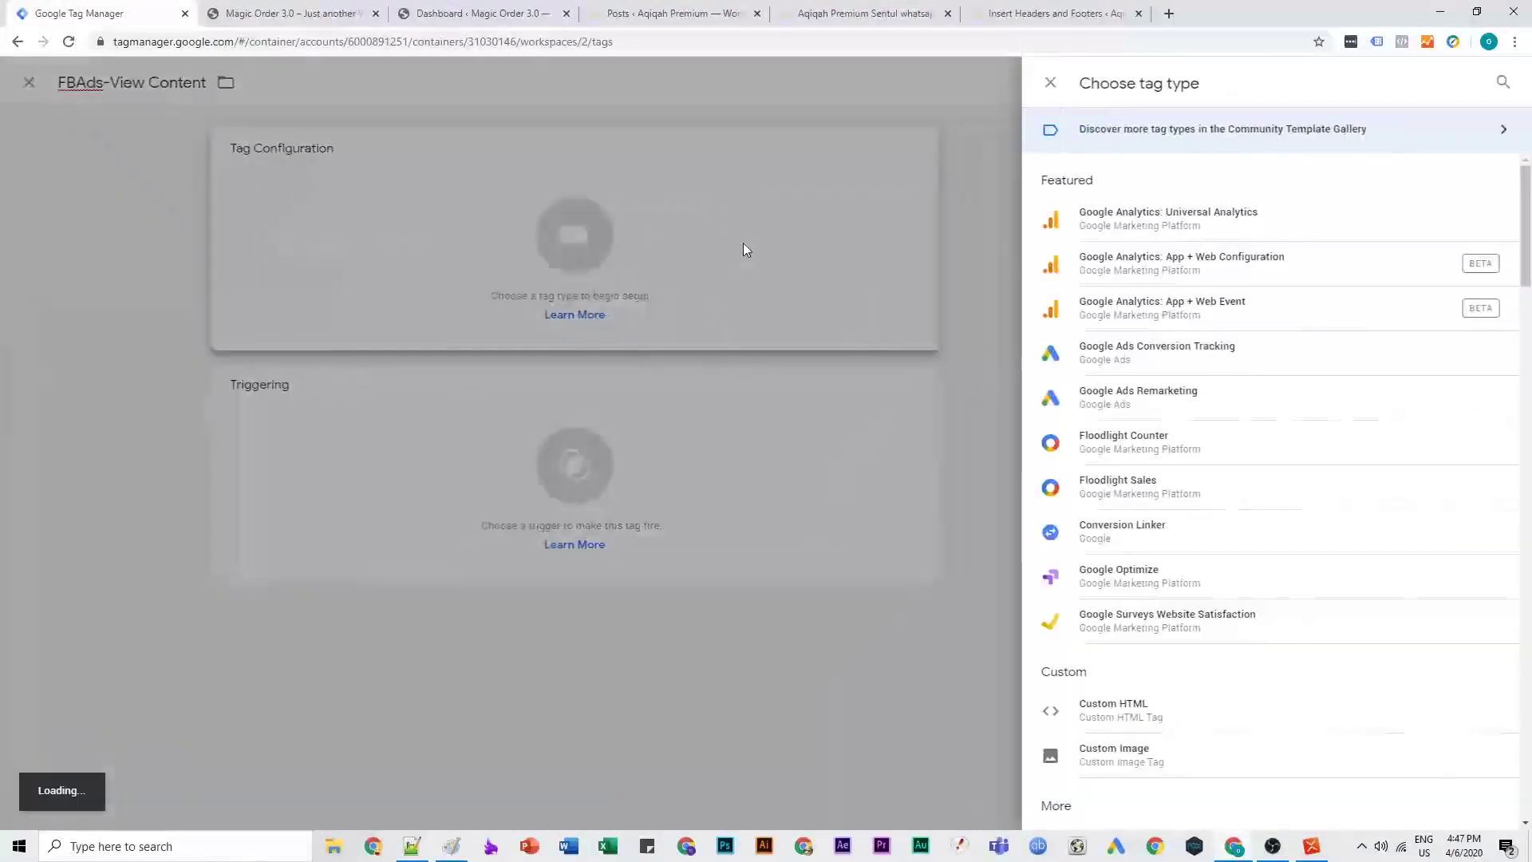
Step: Make the tag Custom HTML and copy the Facebook Pixel code from Notepad++
click(1156, 712)
key(alt+Tab)
key(alt+Tab)
key(alt+Tab)
key(alt+Tab)
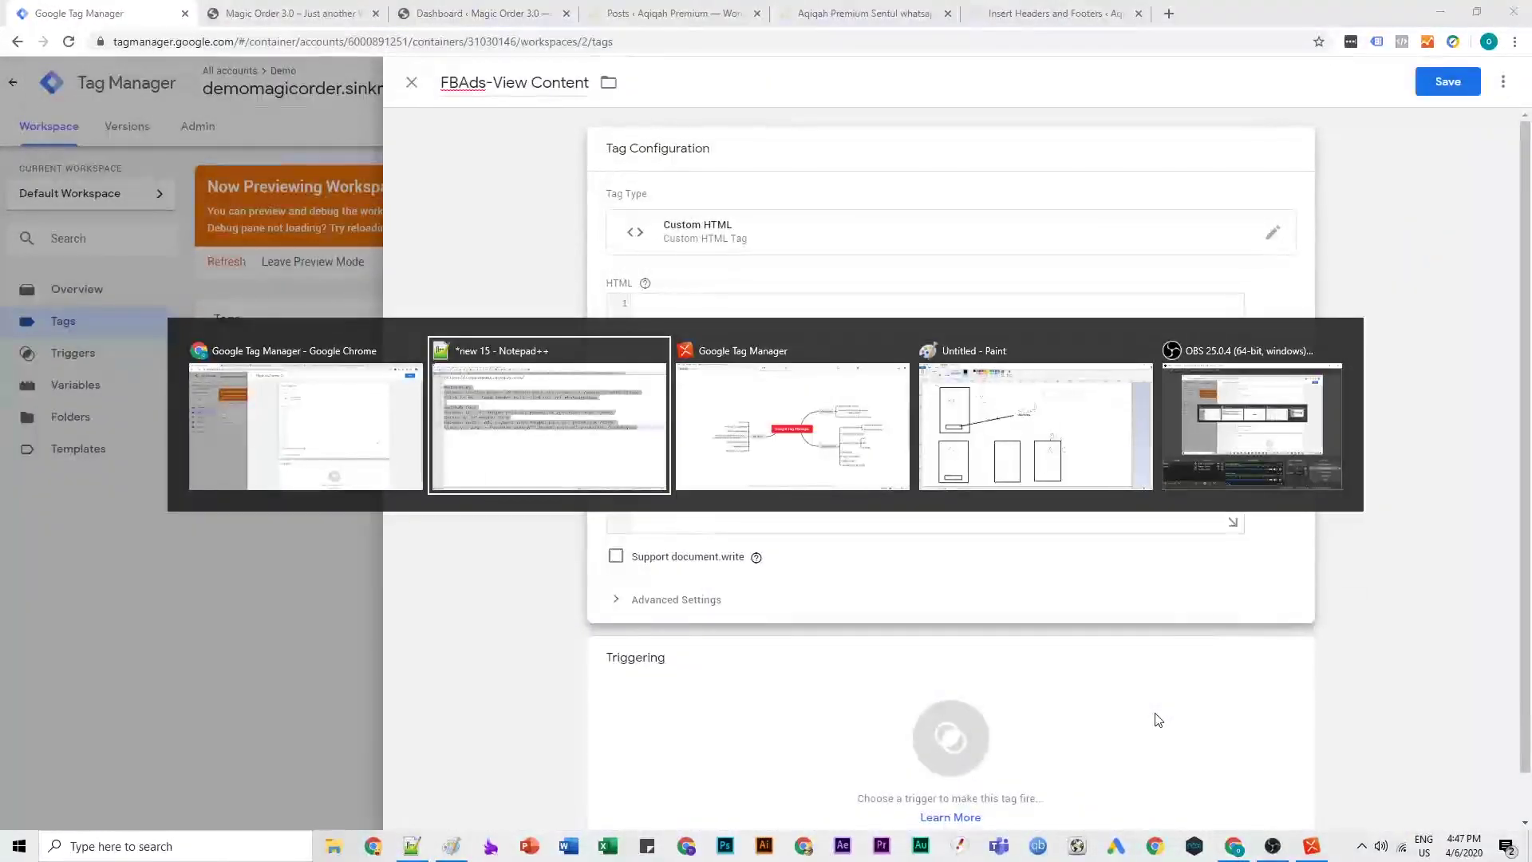
key(alt+Tab)
key(alt+Tab)
key(ctrl+Page_Up)
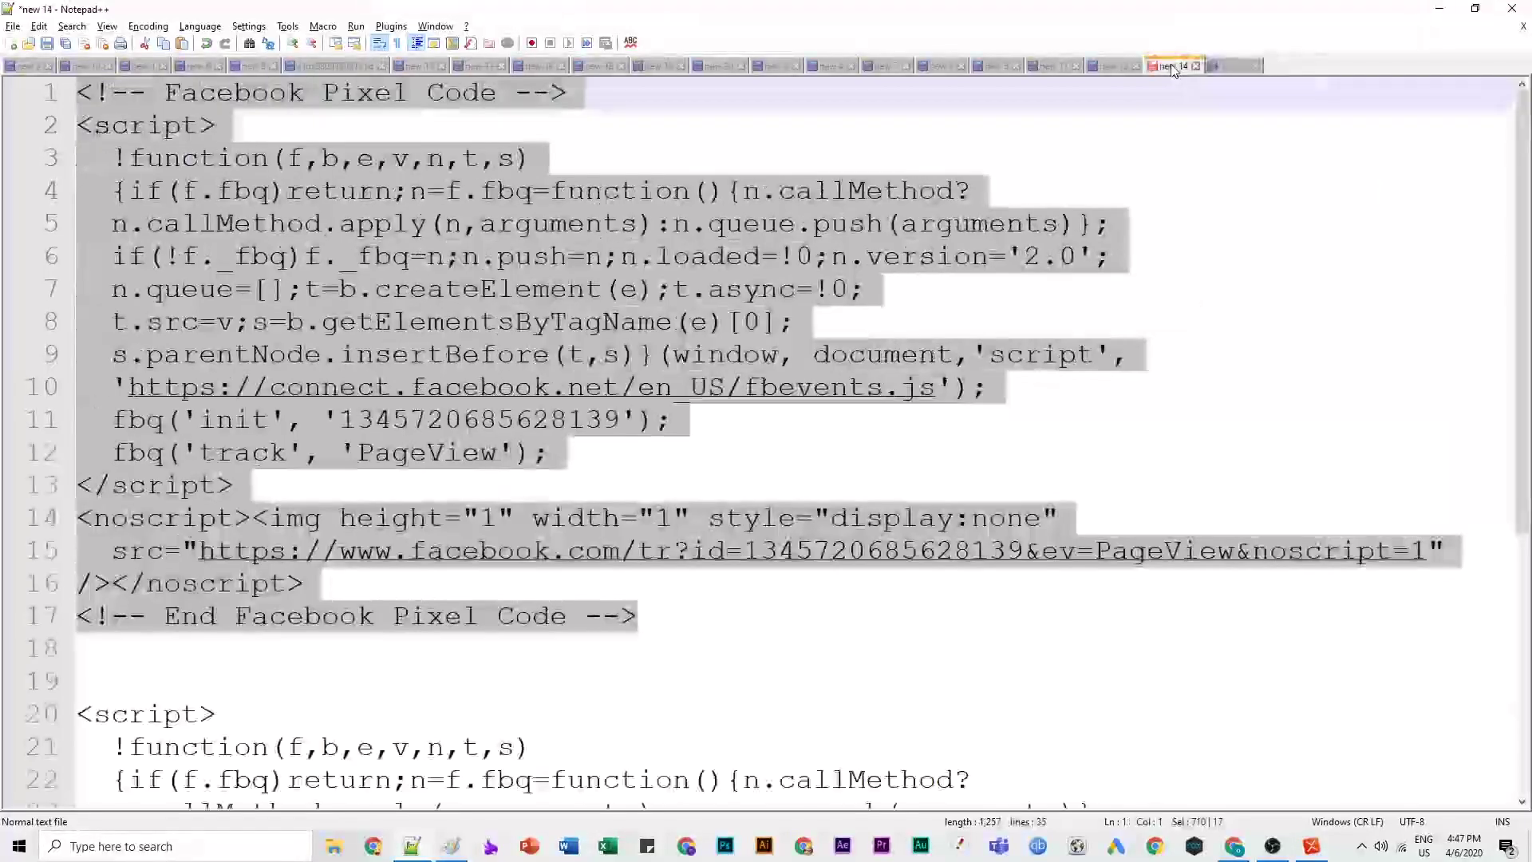
click(735, 641)
drag(735, 640, 40, 101)
key(ctrl+c)
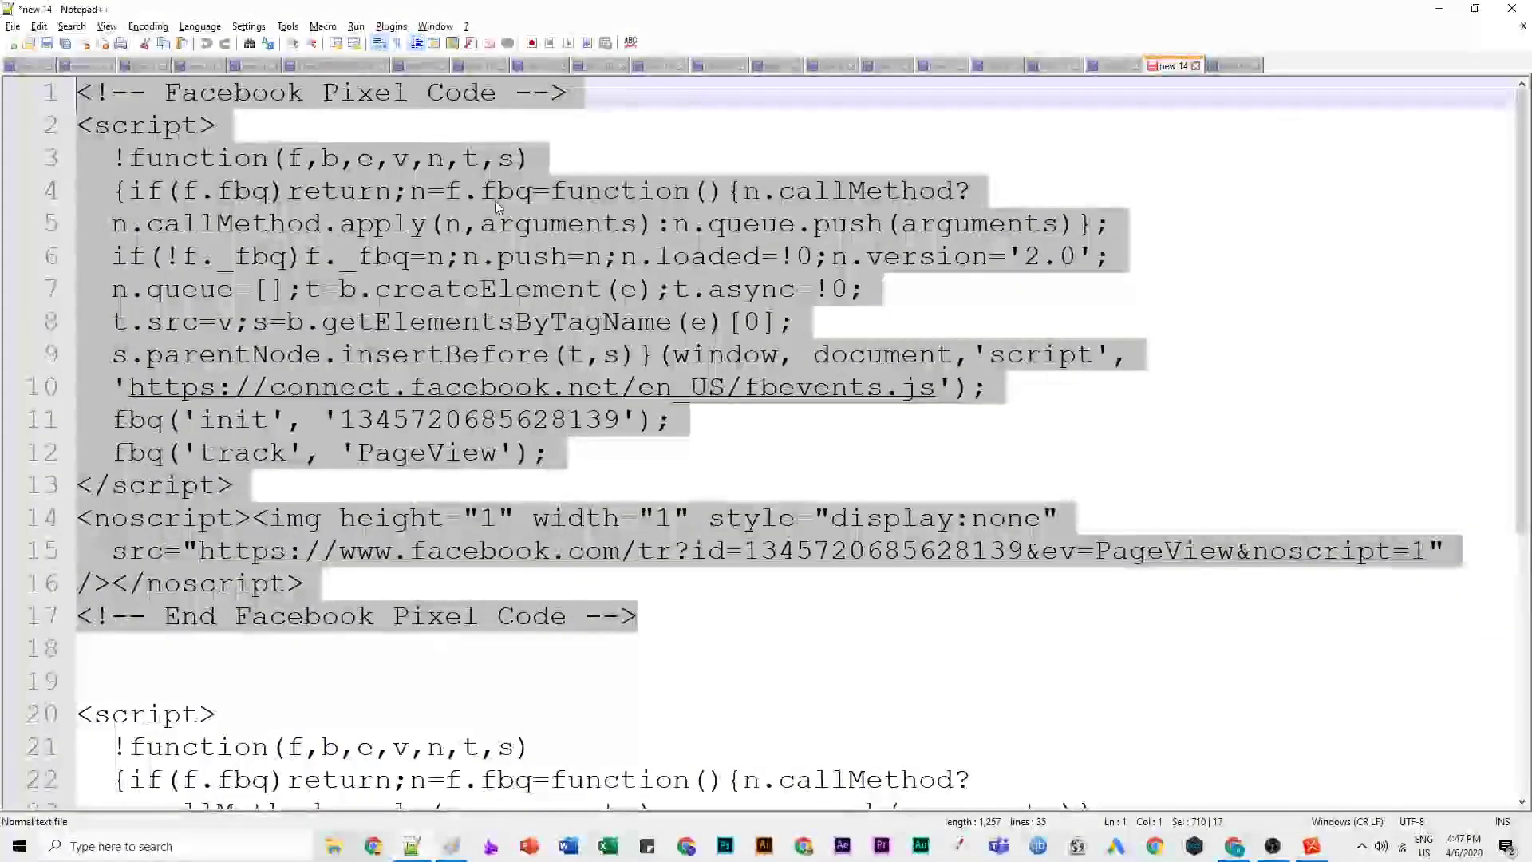
key(alt+Tab)
Step: Paste the pixel code and strip the noscript, loader, init and comment lines, leaving the fbq track script
key(ctrl+v)
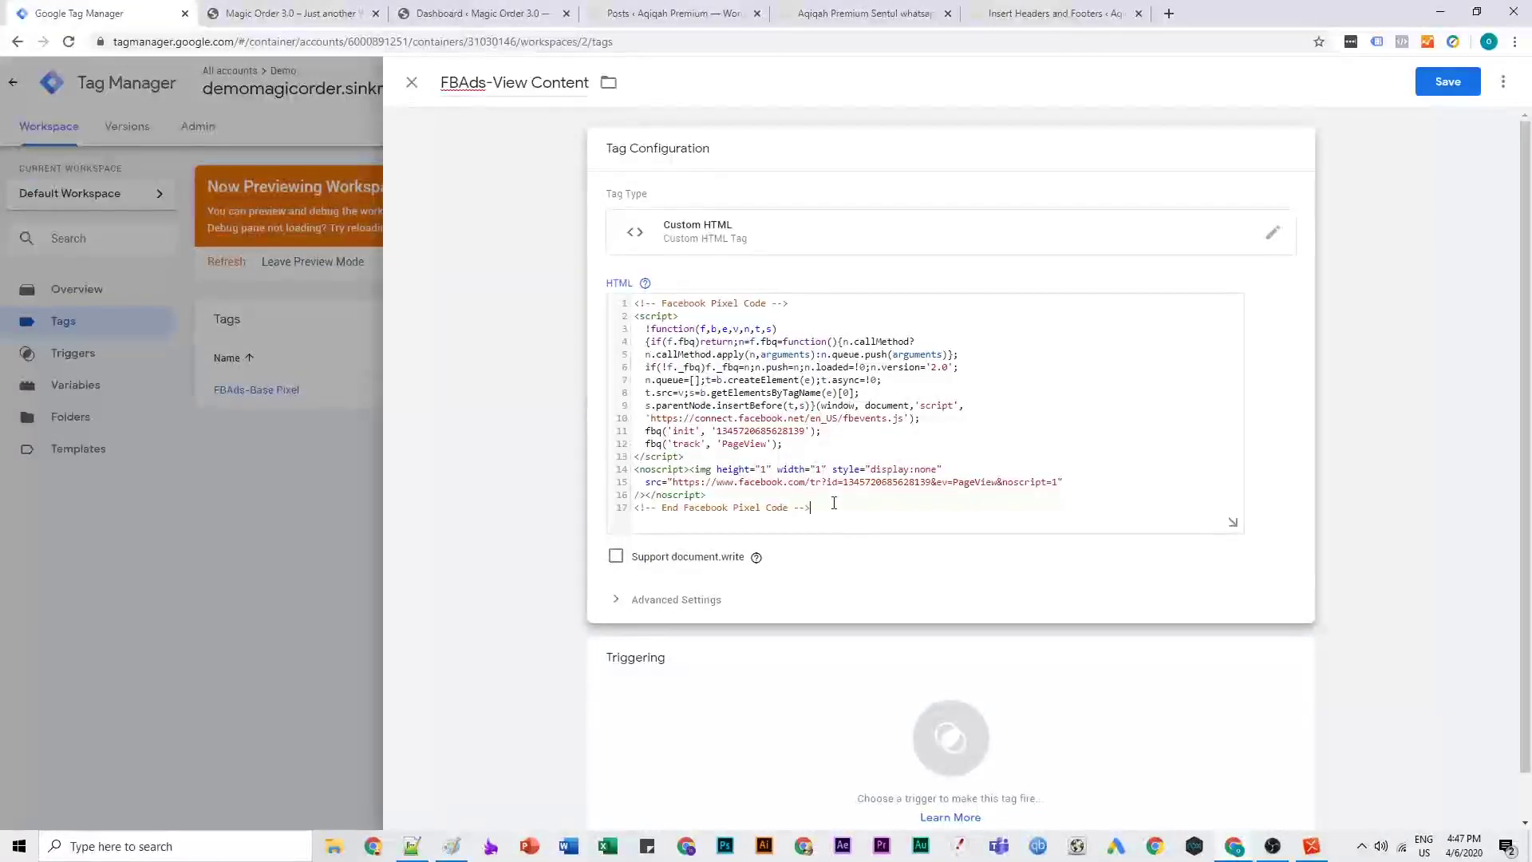
drag(833, 503, 628, 473)
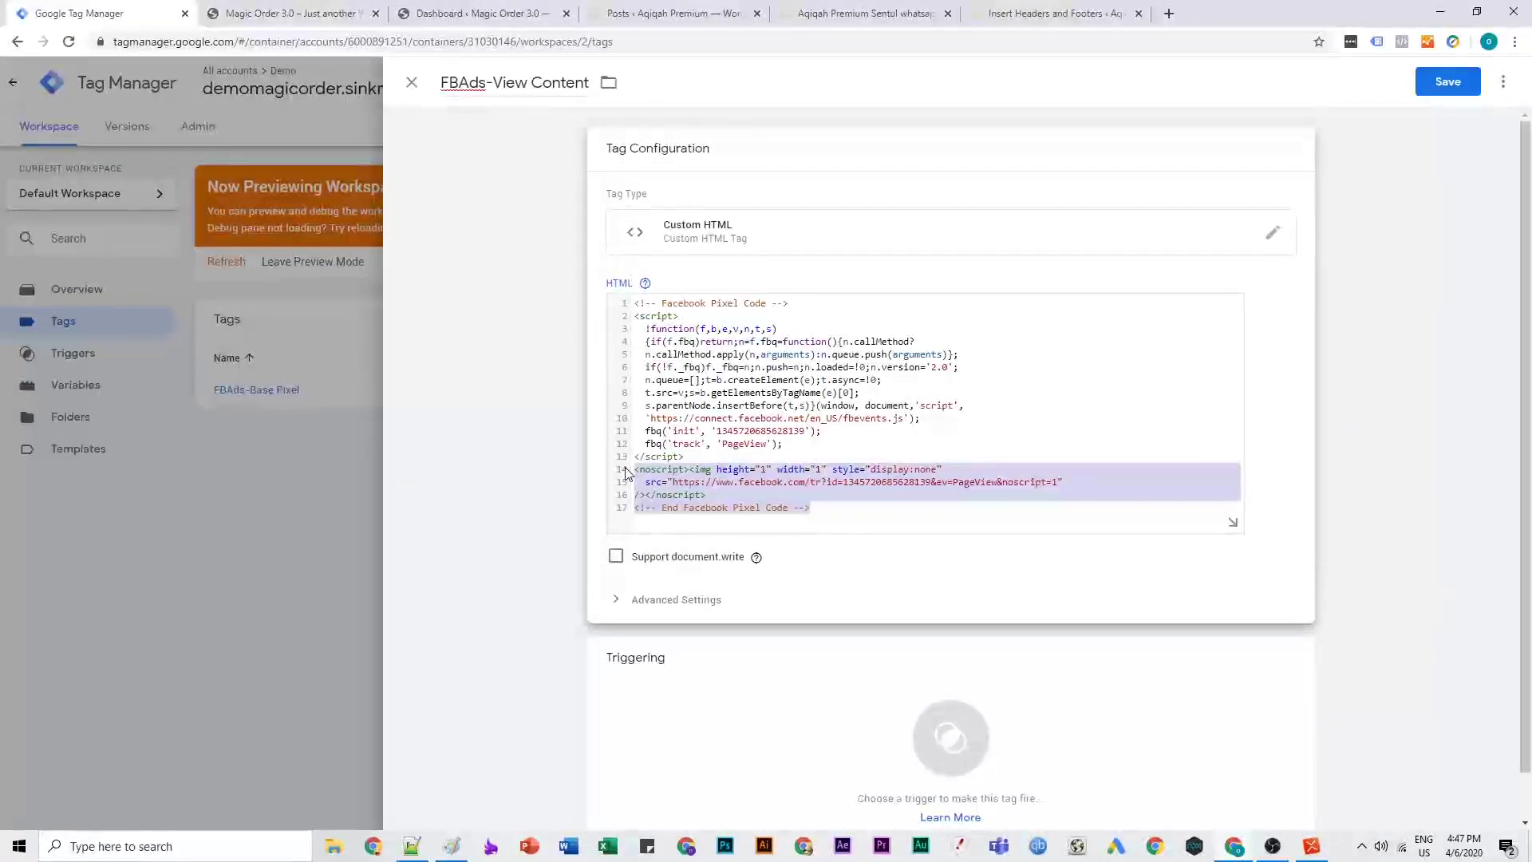
key(BackSpace)
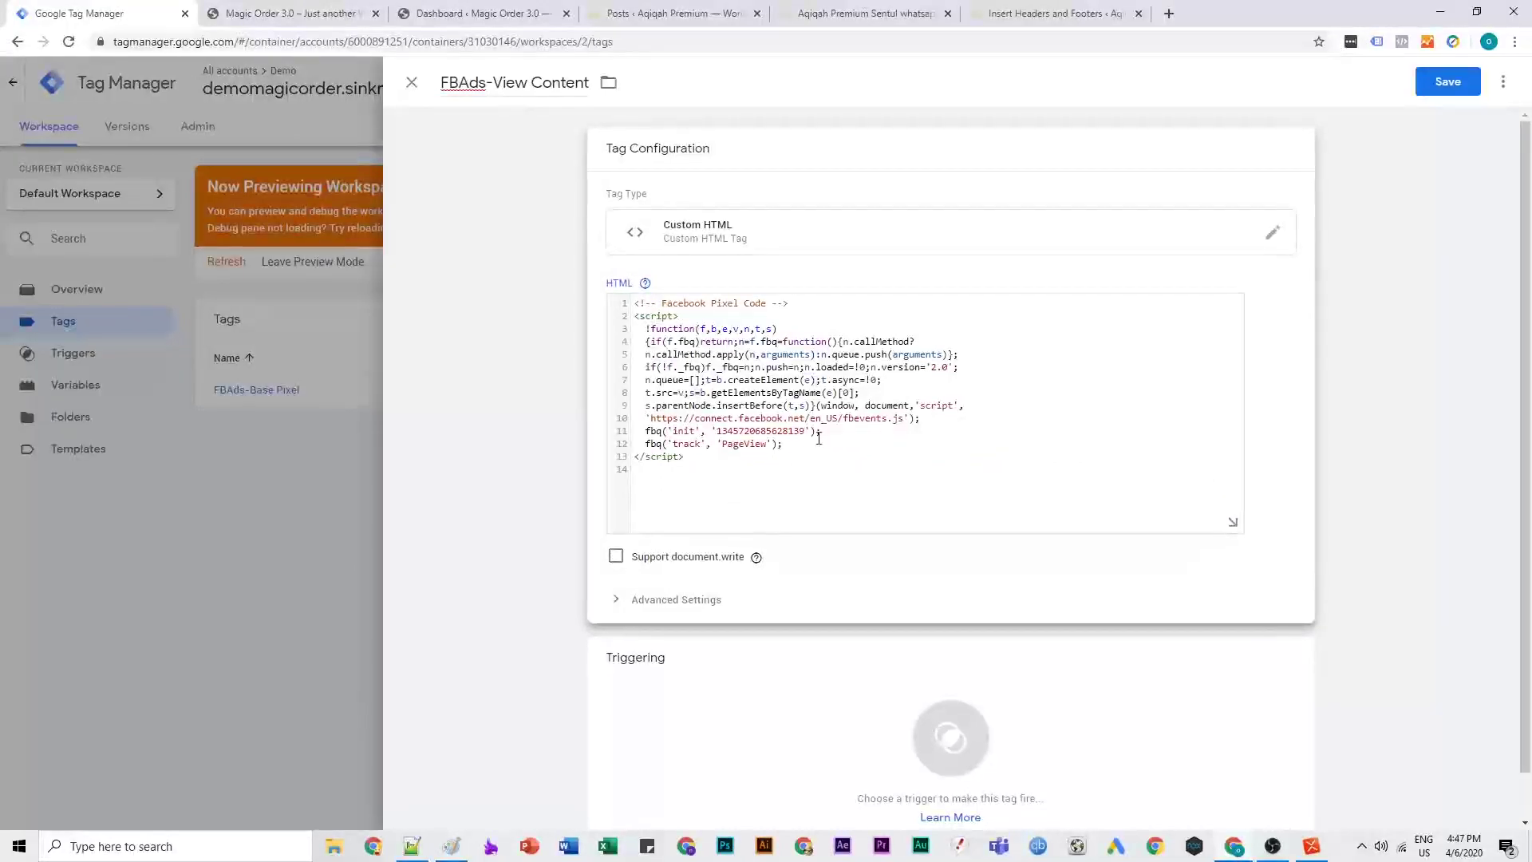
drag(829, 433, 615, 334)
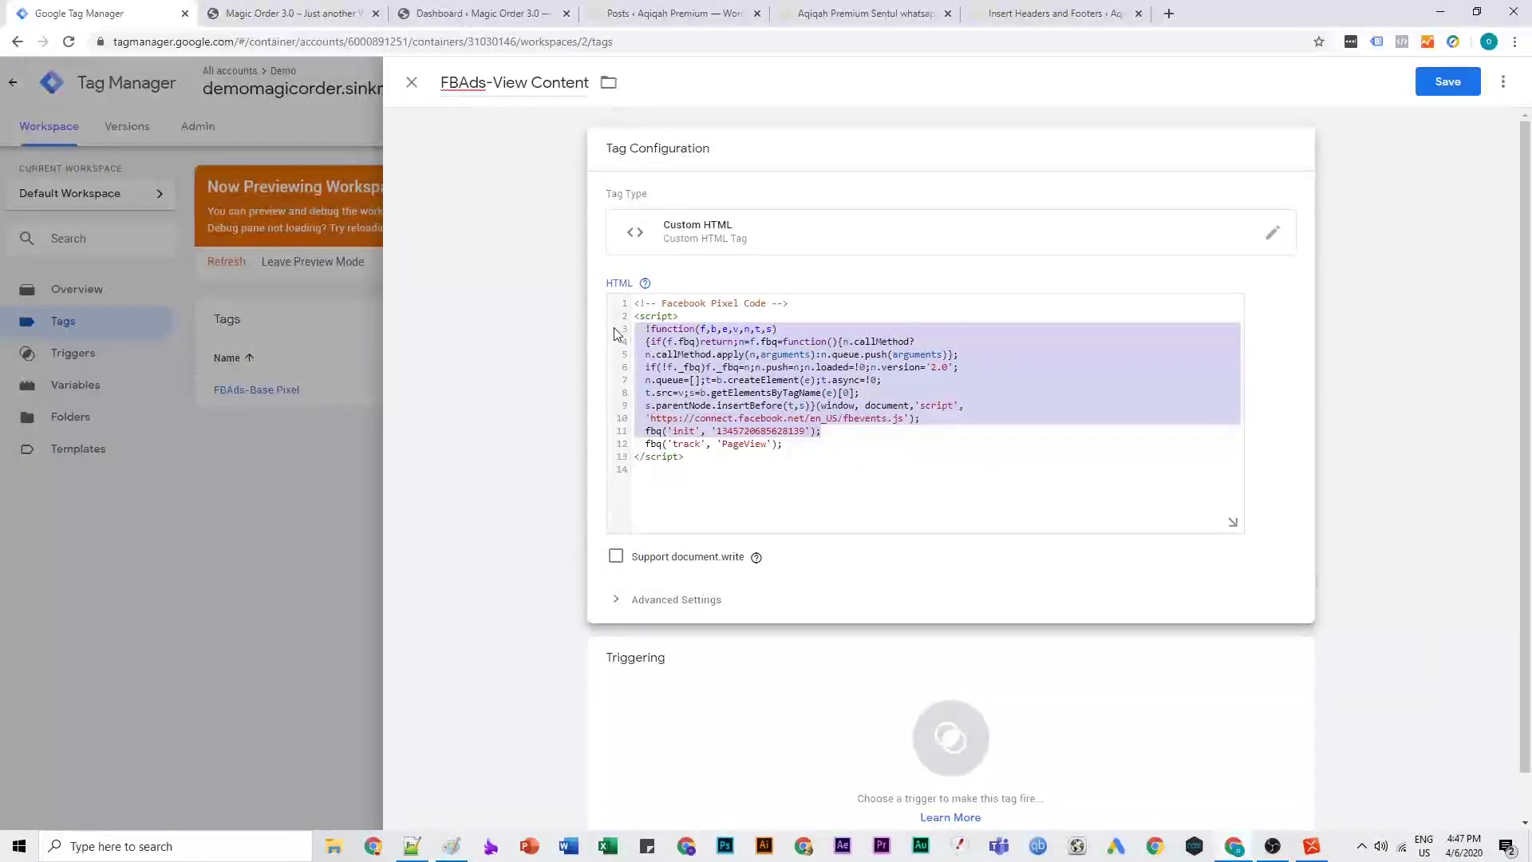
key(BackSpace)
key(BackSpace)
drag(799, 306, 647, 294)
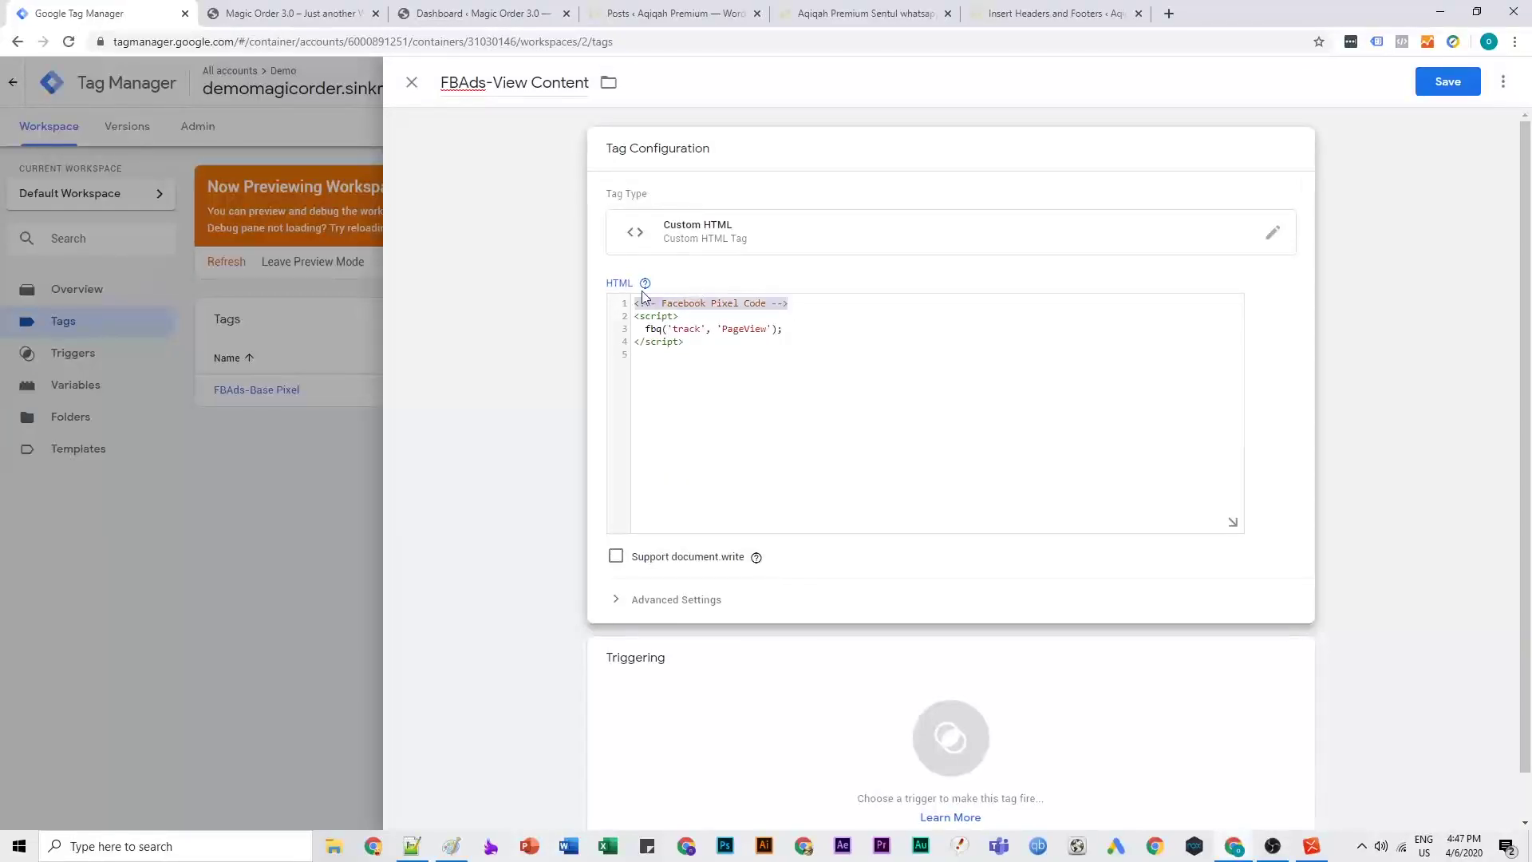
key(BackSpace)
key(Delete)
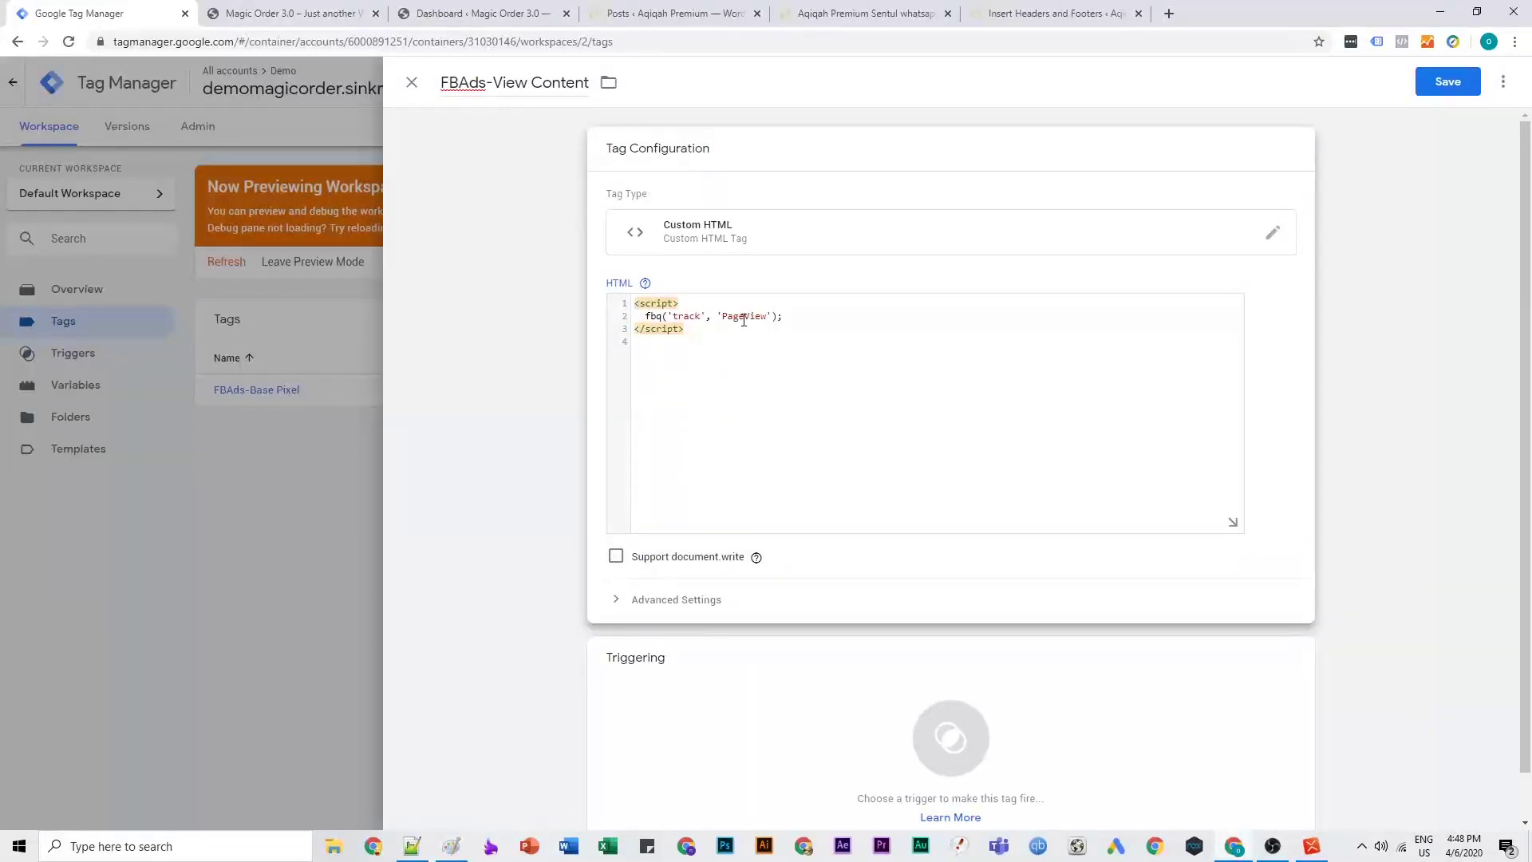
Step: Change the tracked event from PageView to ViewContent
double_click(743, 318)
text(V)
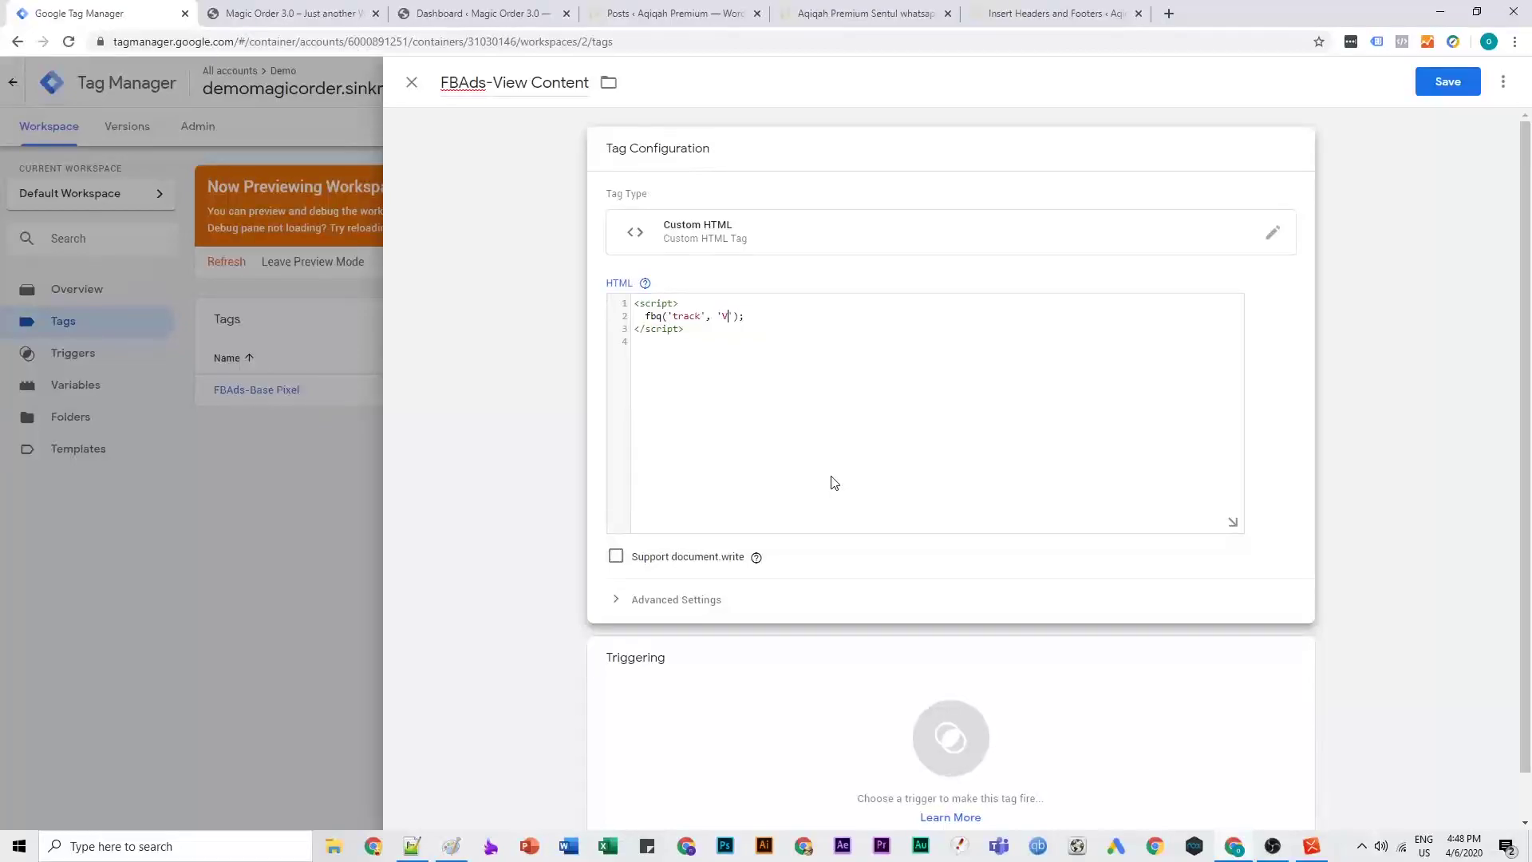
text(iew Cont)
key(BackSpace)
key(BackSpace)
key(BackSpace)
key(ctrl+z)
key(ctrl+z)
text(Content)
key(BackSpace)
Step: Create a new trigger for the tag named 'PV contains product' with Page View as its type
click(767, 739)
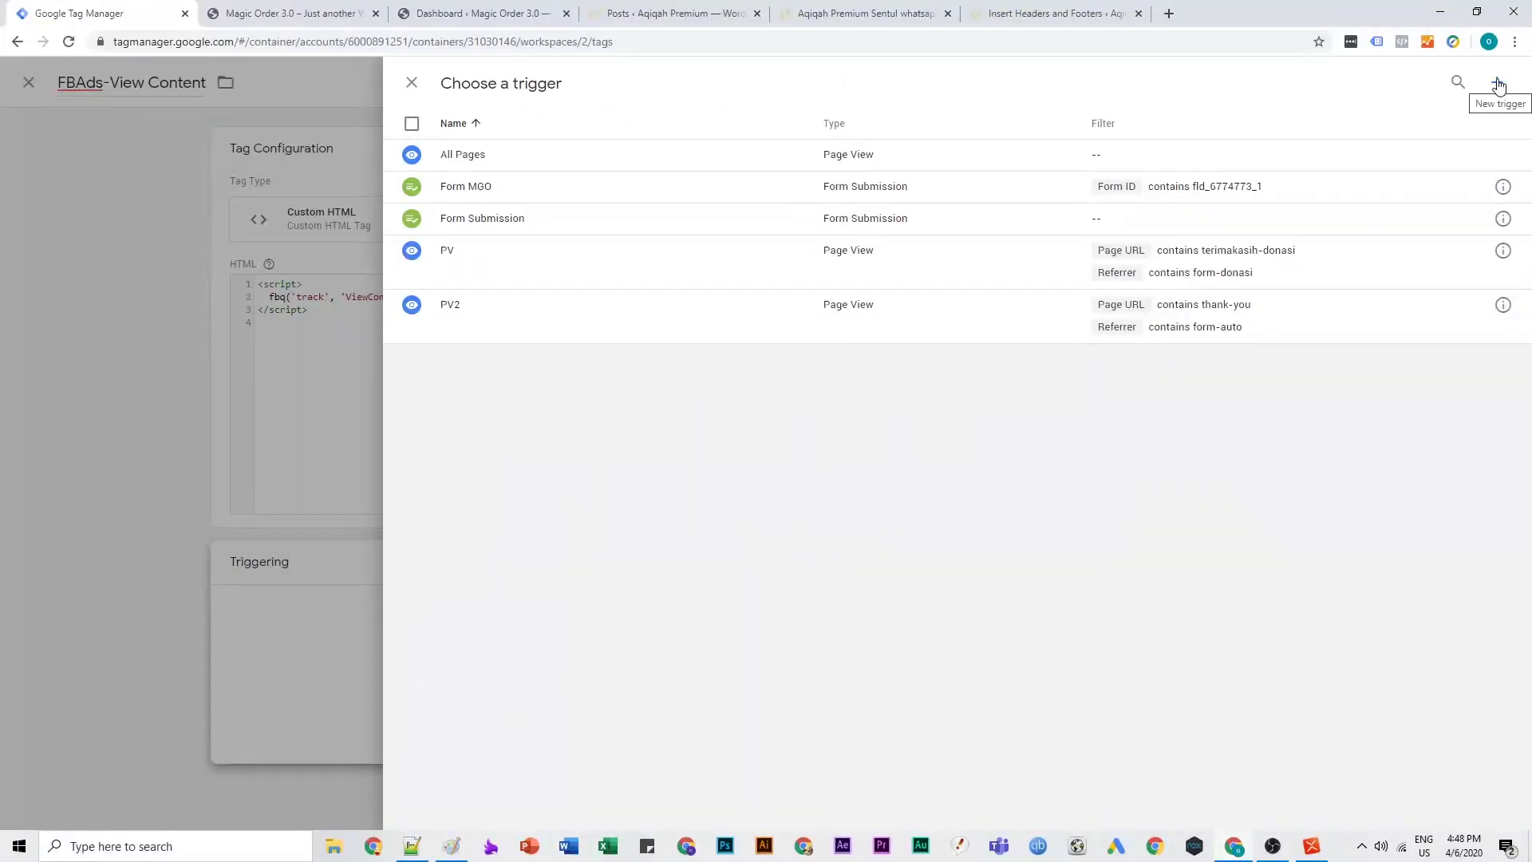
click(1498, 85)
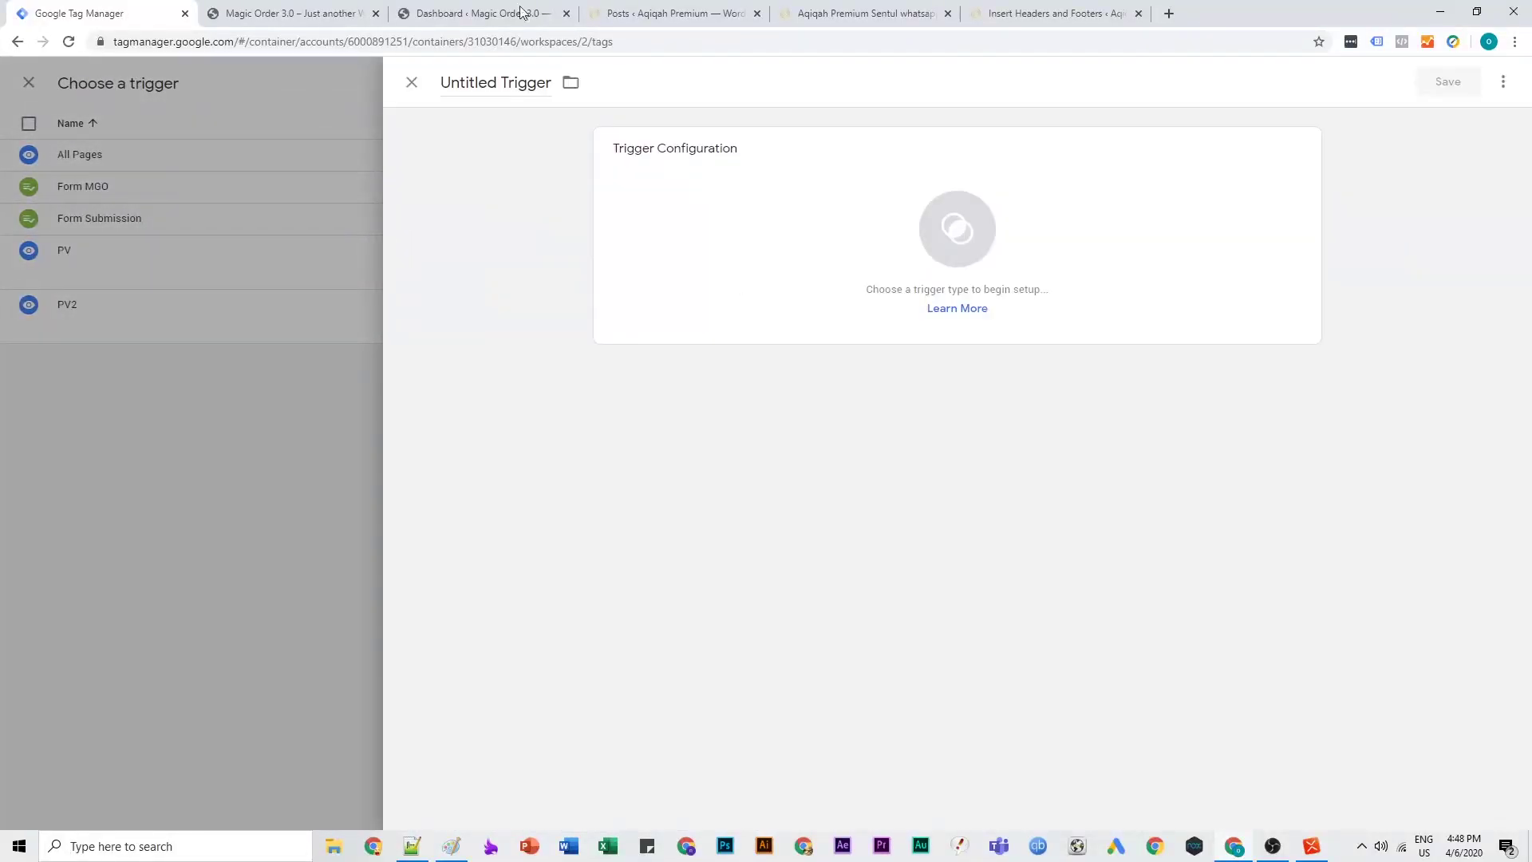
click(514, 83)
click(514, 84)
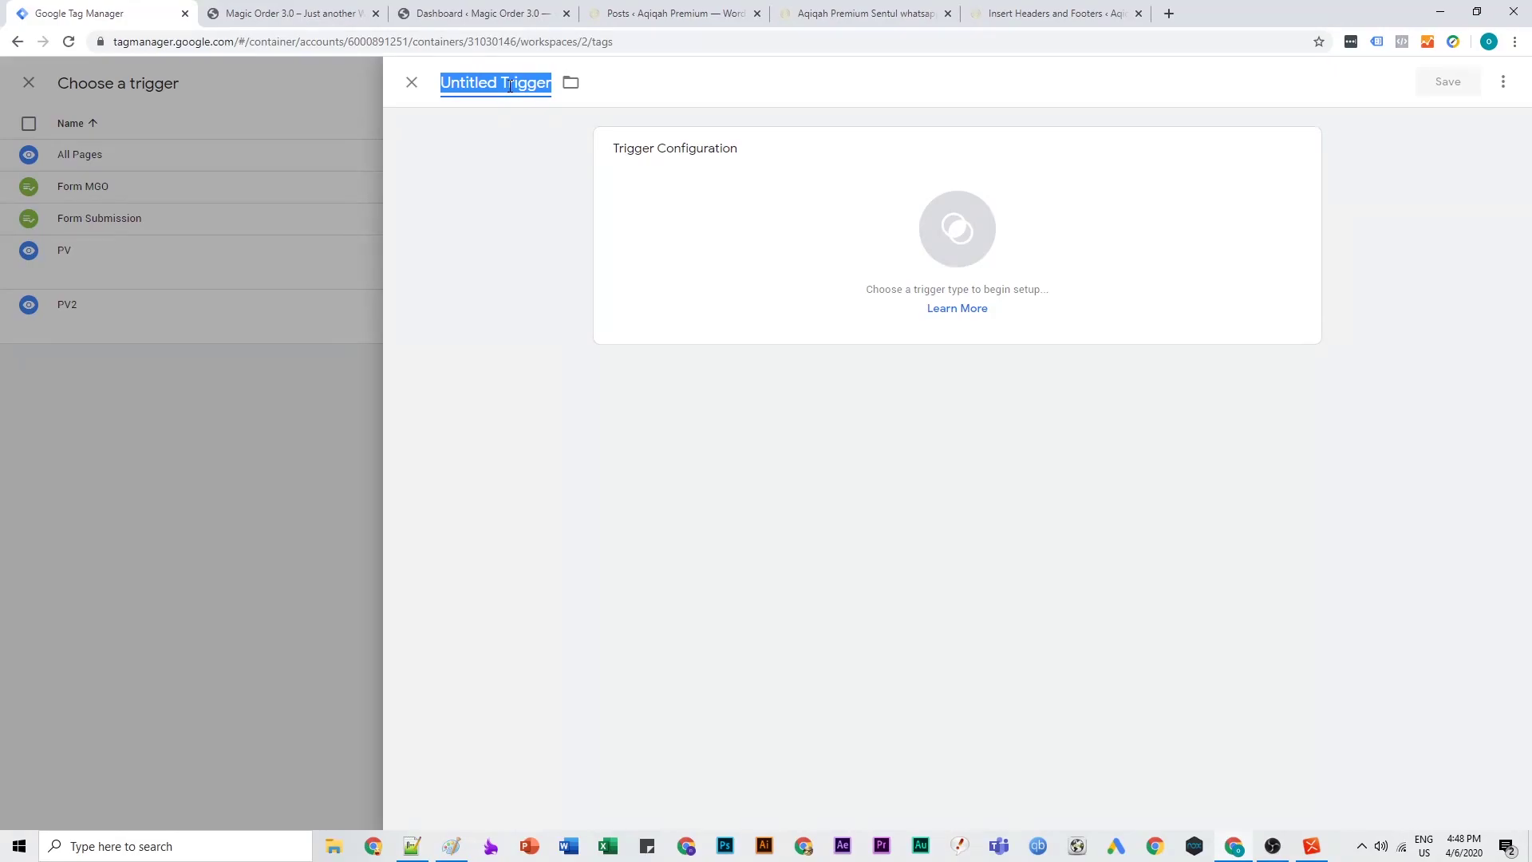
text(PV)
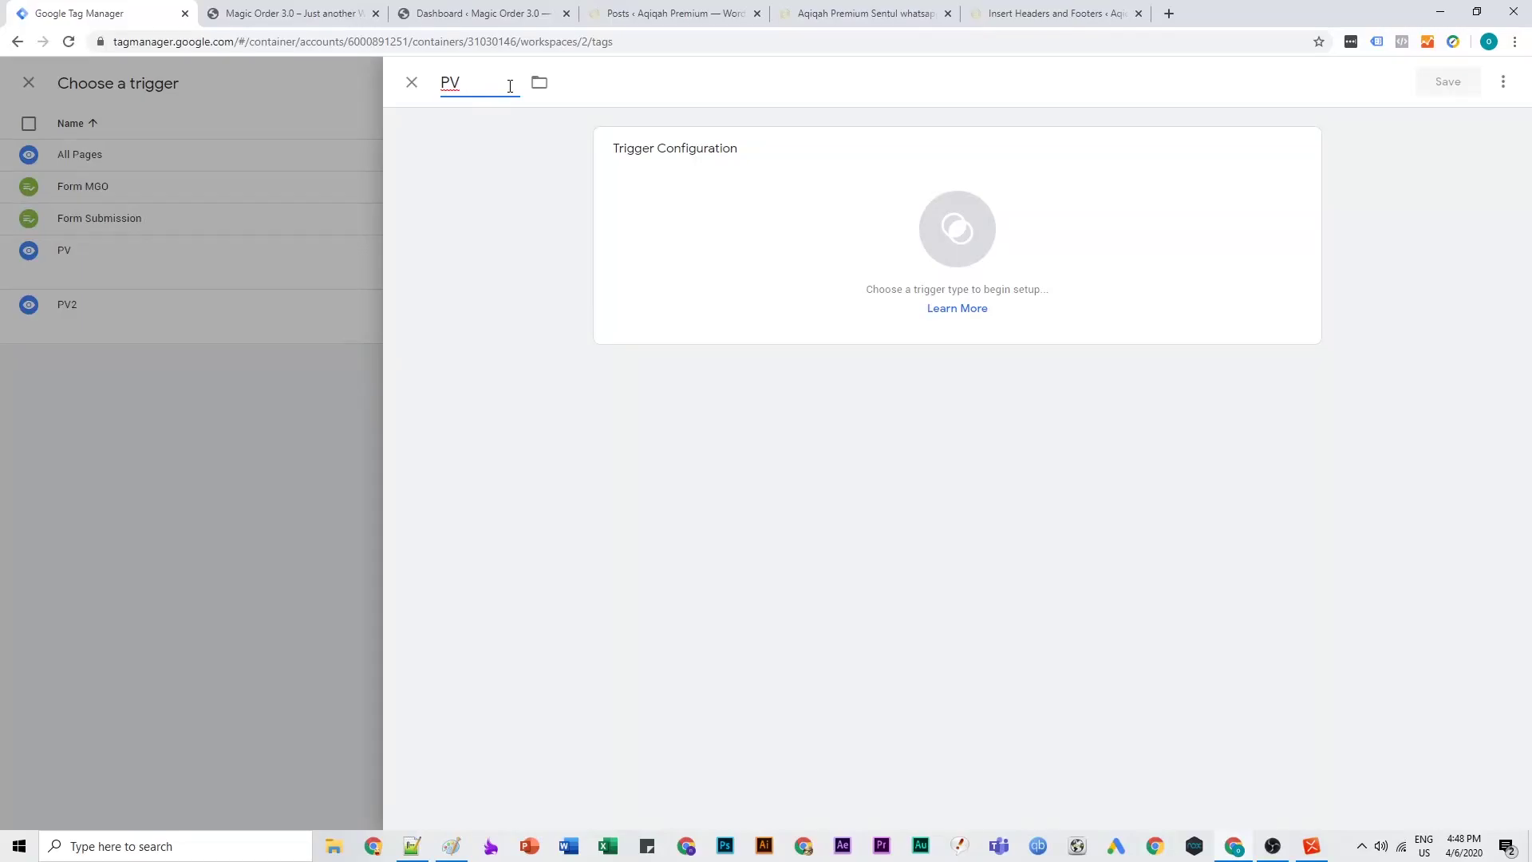
text(ontains product)
click(788, 248)
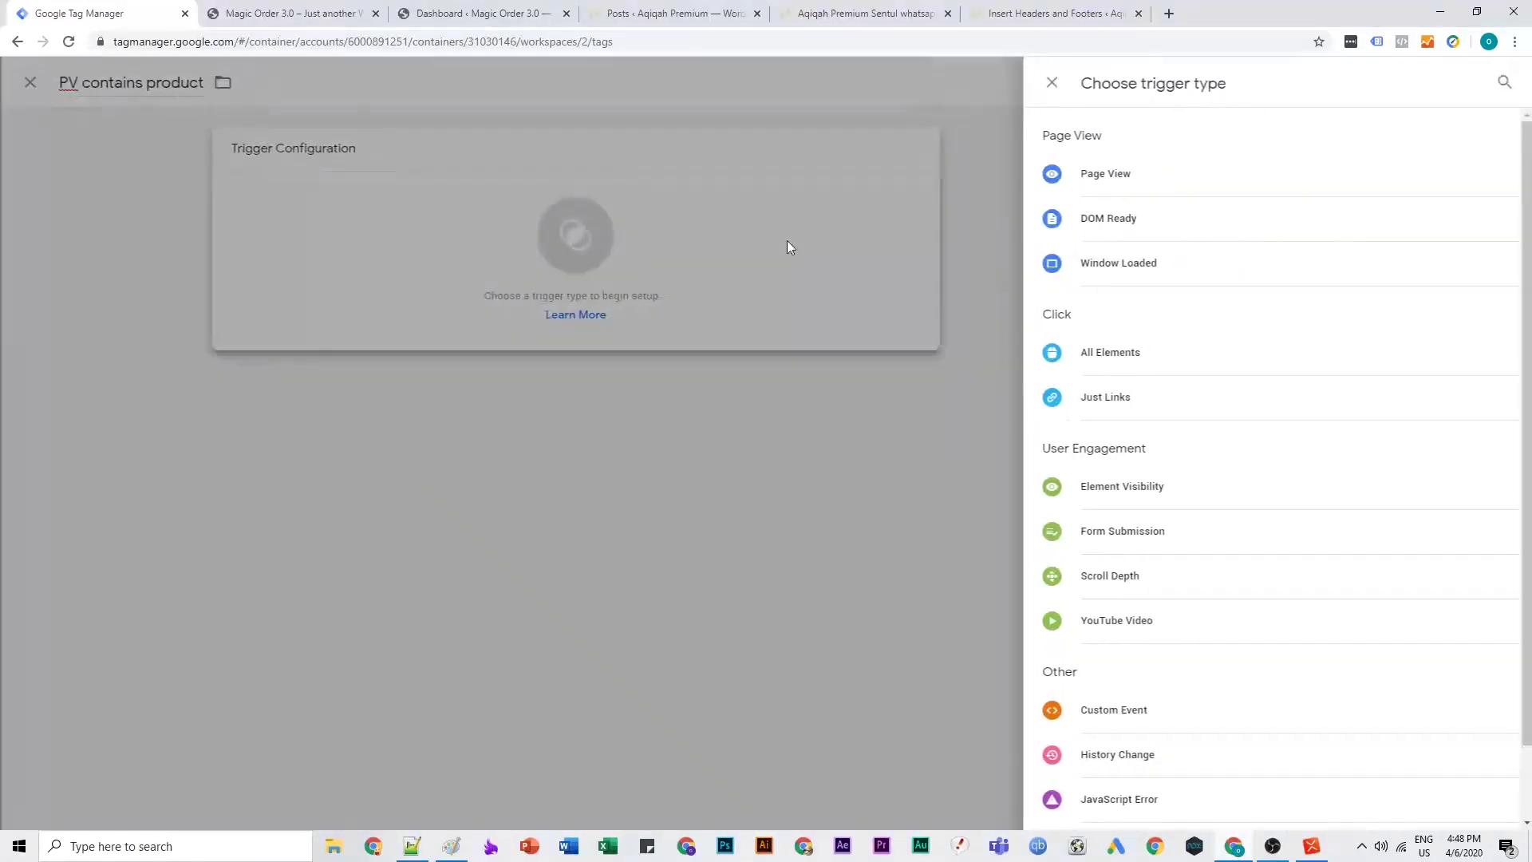
click(1165, 187)
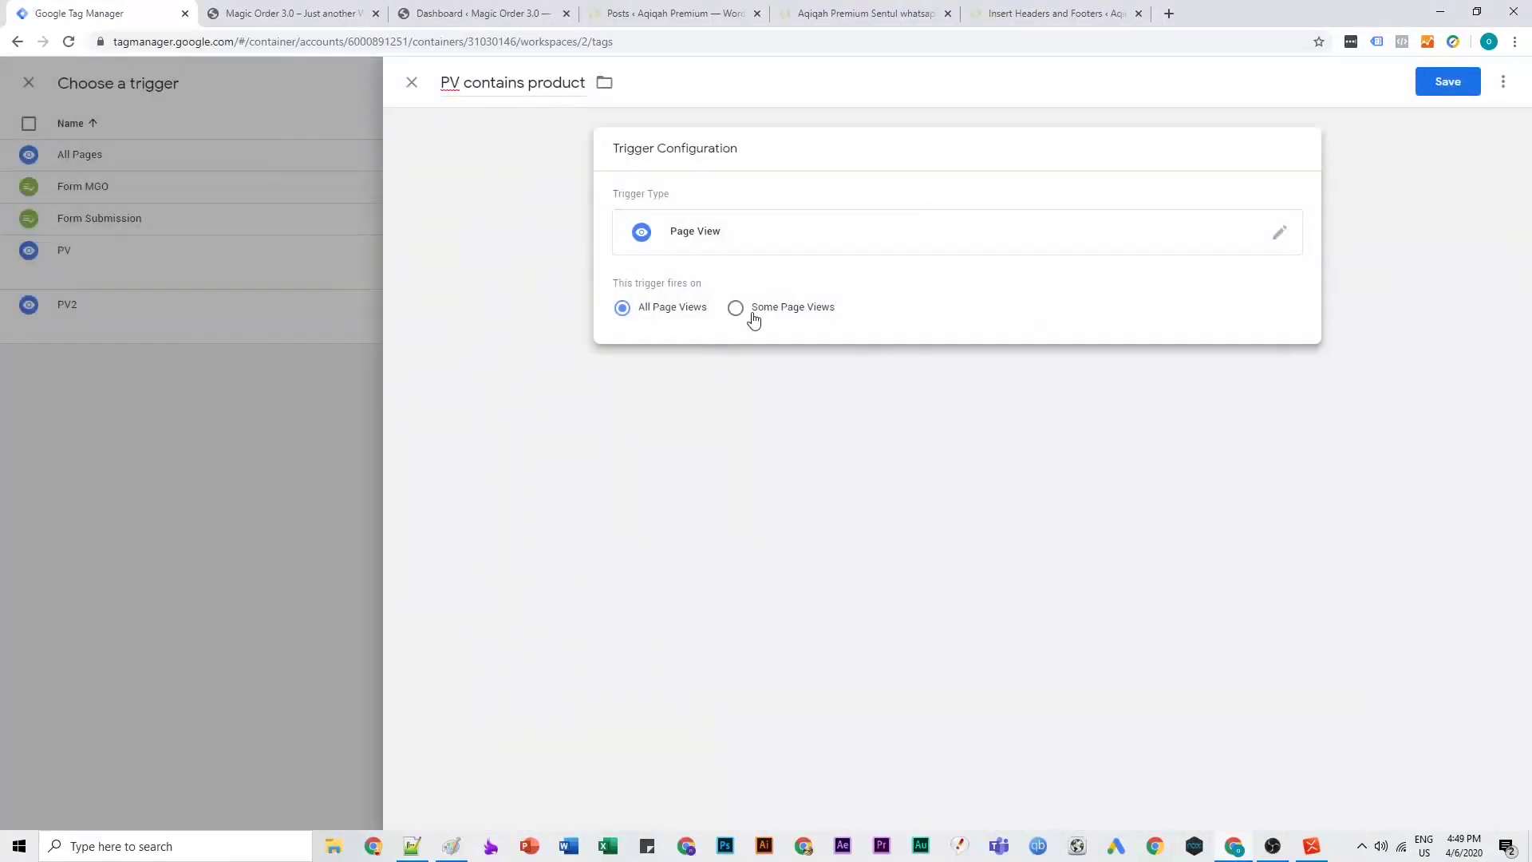
Step: Limit the trigger to Some Page Views with a condition on Page URL
click(753, 317)
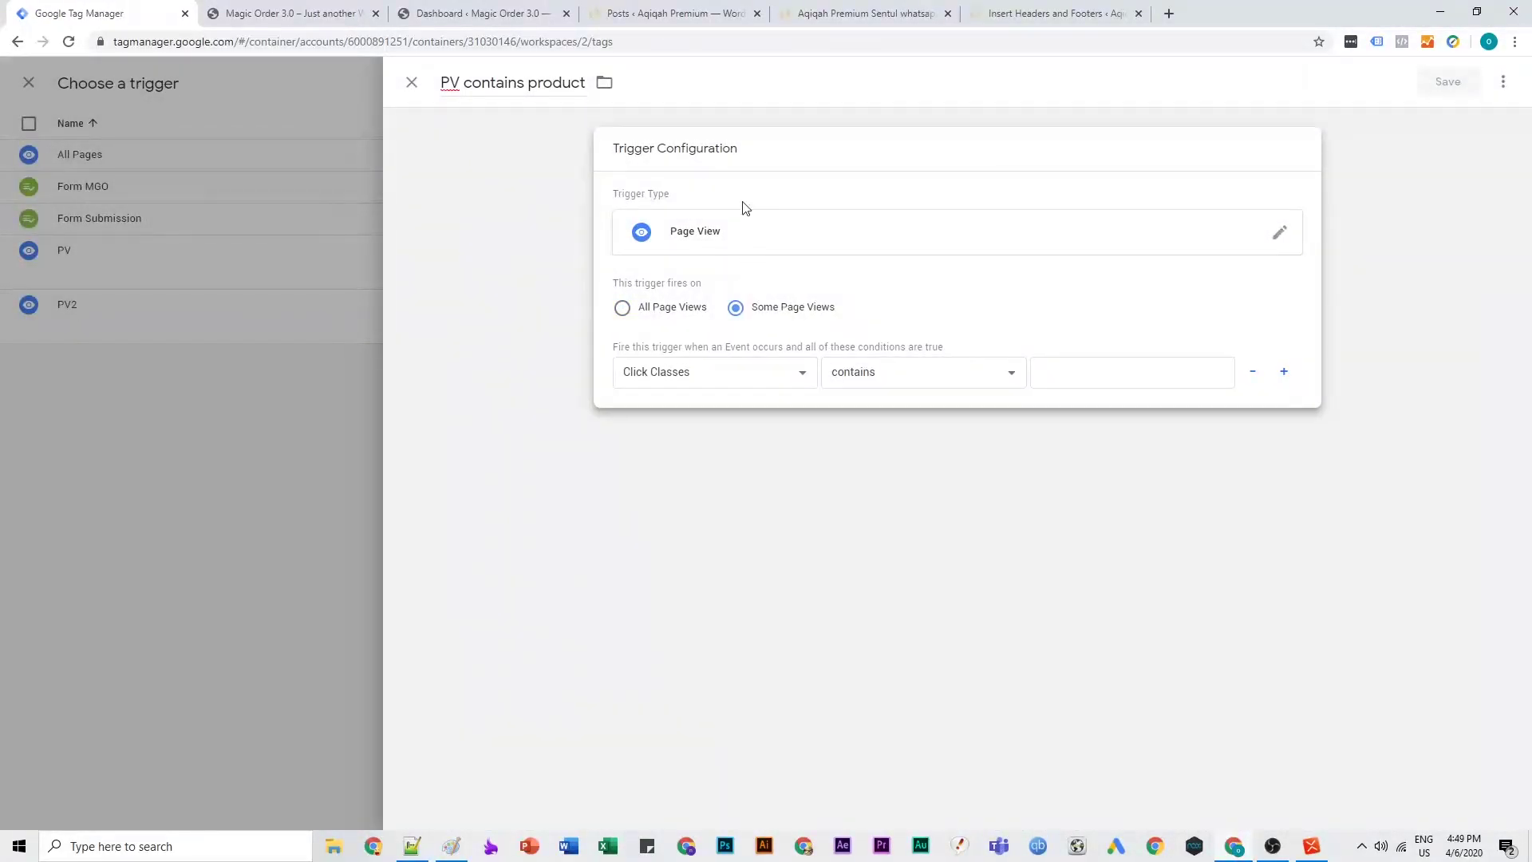
click(1282, 235)
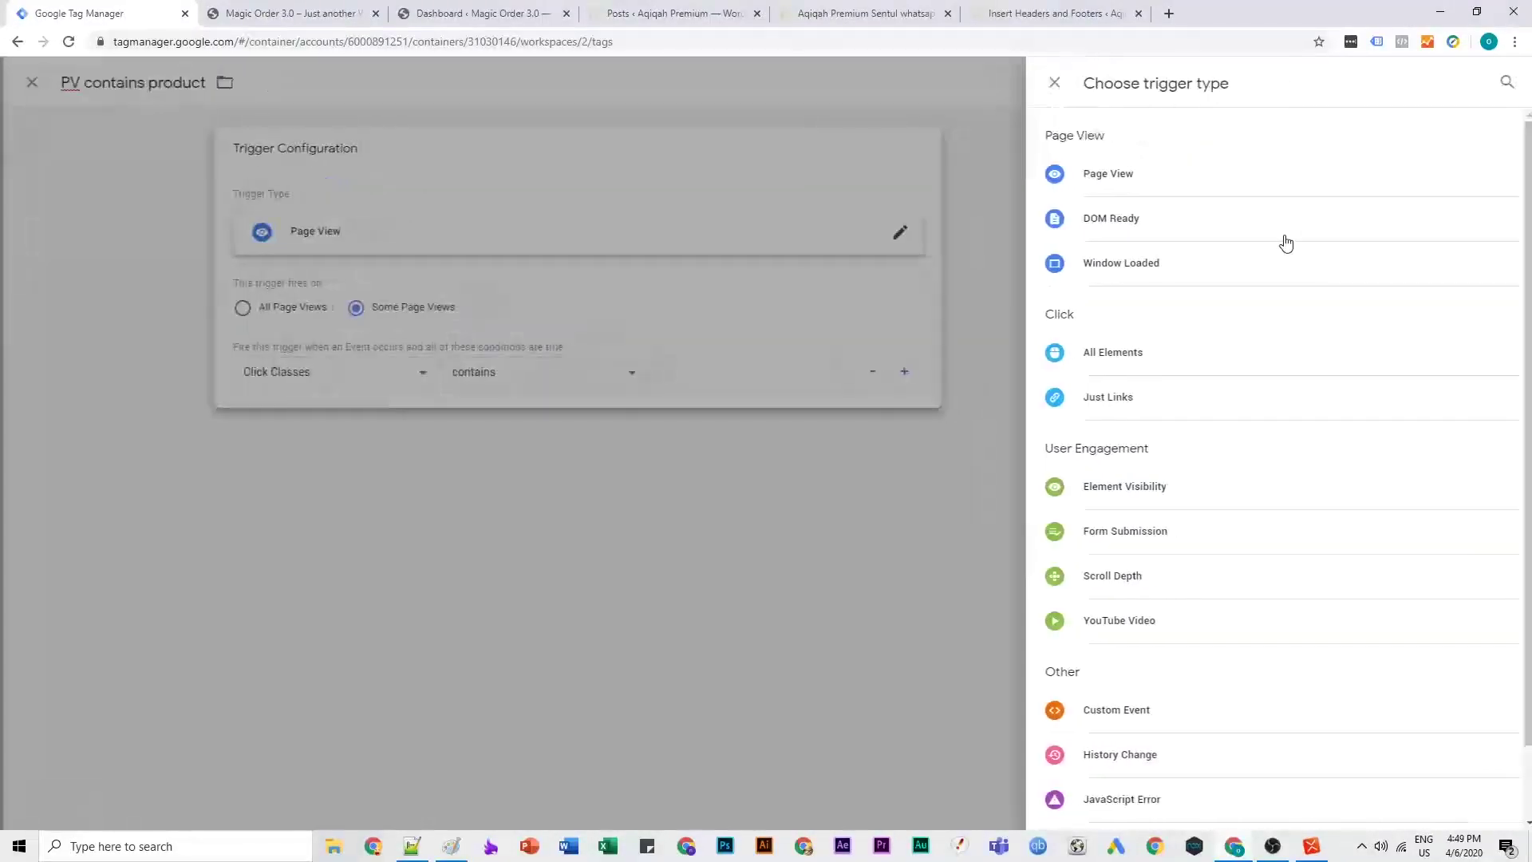
click(1195, 177)
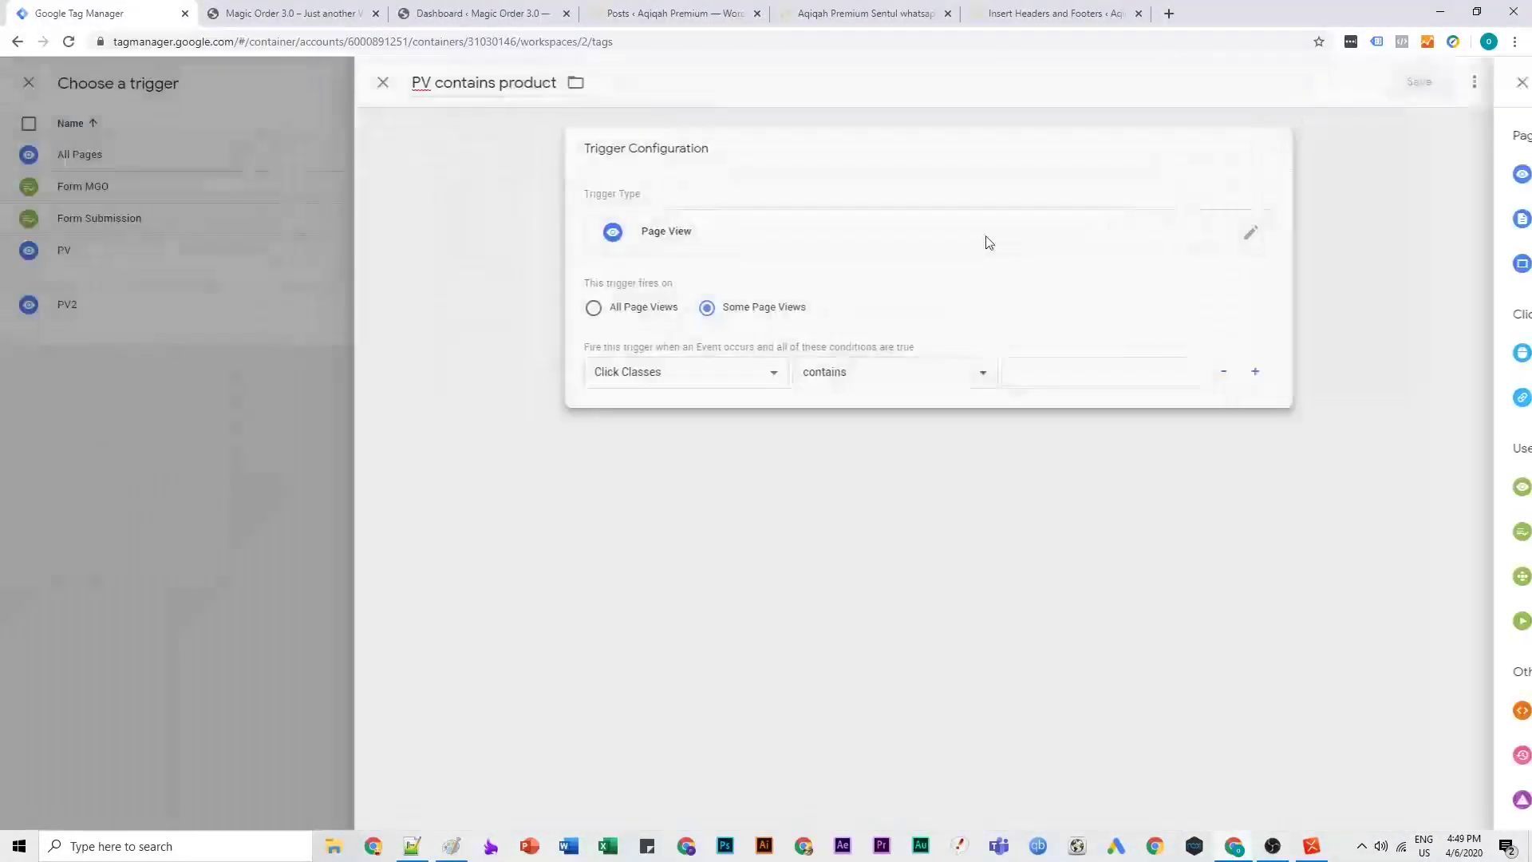
click(642, 309)
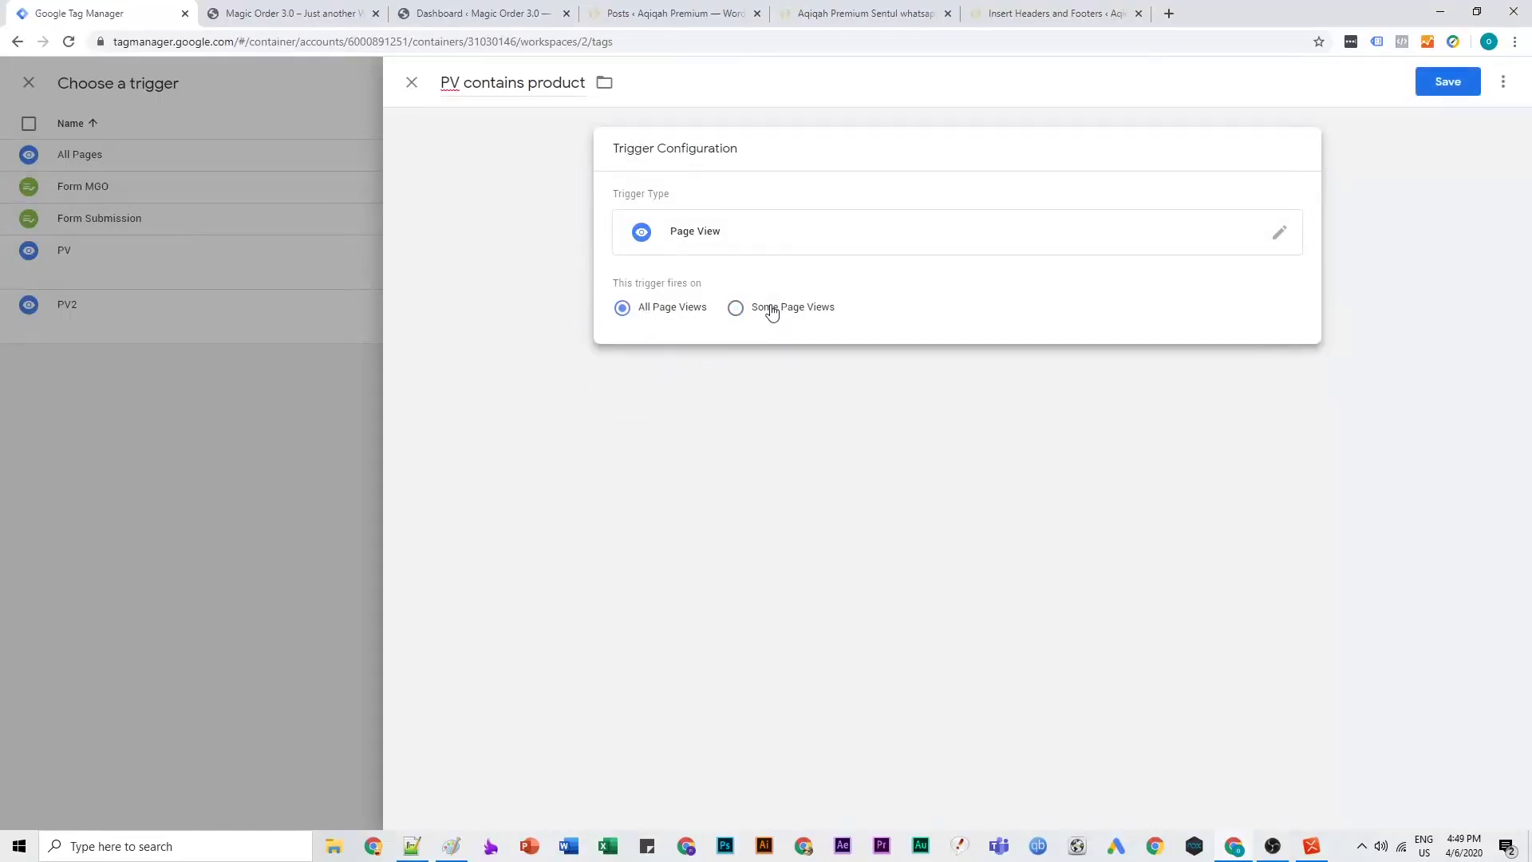
click(771, 311)
click(715, 373)
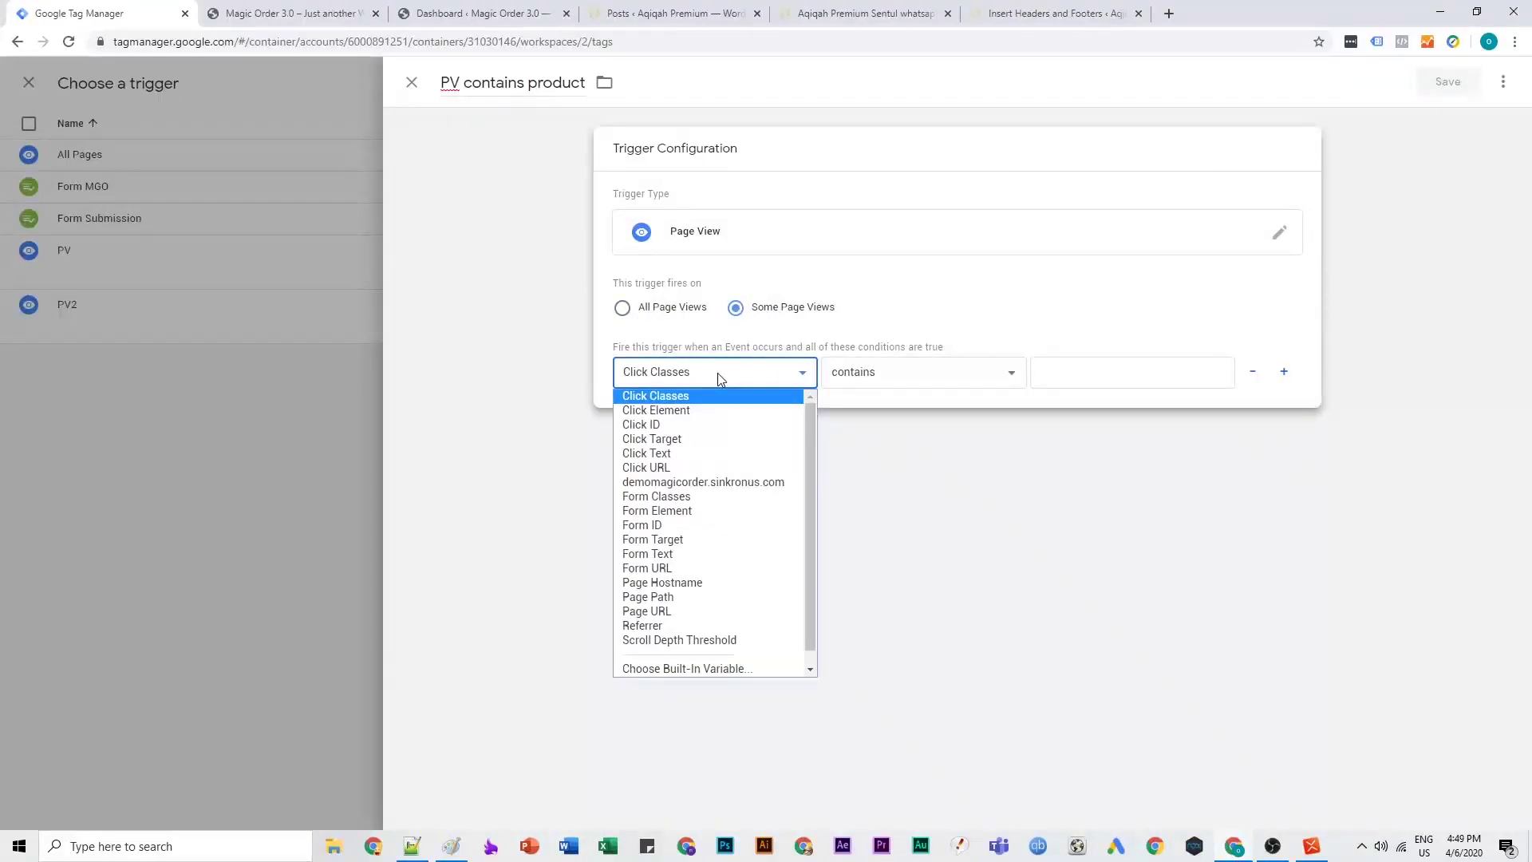
click(706, 618)
Step: Enter /product/ as the Page URL contains value
click(1099, 374)
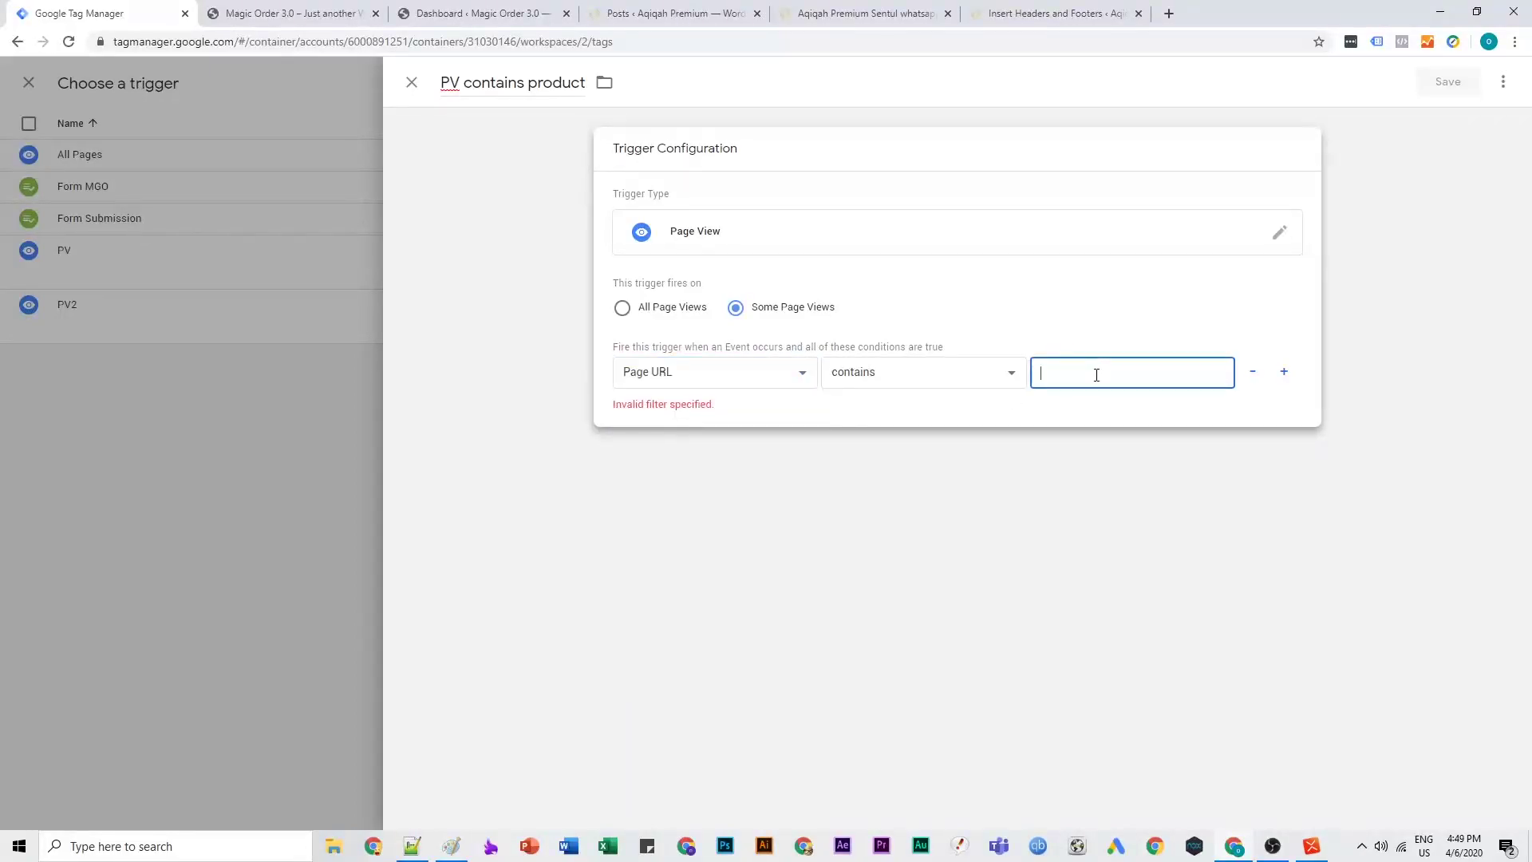
text(/)
text(duct/)
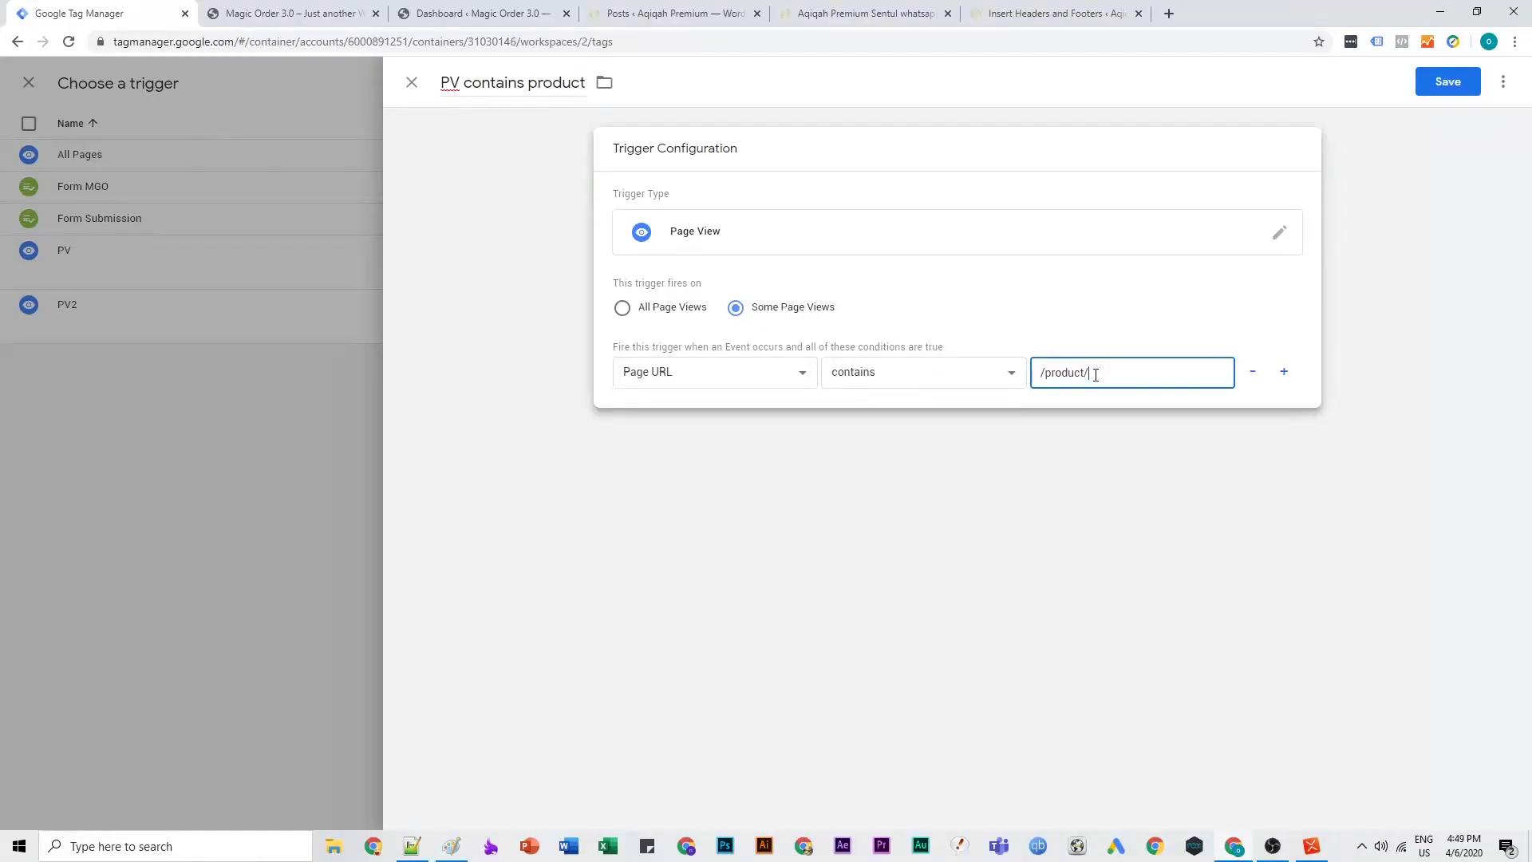
key(shift+Left)
key(shift+Left)
key(shift+Left)
key(shift+Left)
key(shift+Left)
key(shift+Left)
key(shift+Right)
key(shift+Right)
key(shift+Right)
key(shift+Right)
key(shift+Right)
key(shift+Right)
key(Delete)
text(/)
Step: Cross-check the WordPress posts list, then save the PV contains product trigger
click(495, 13)
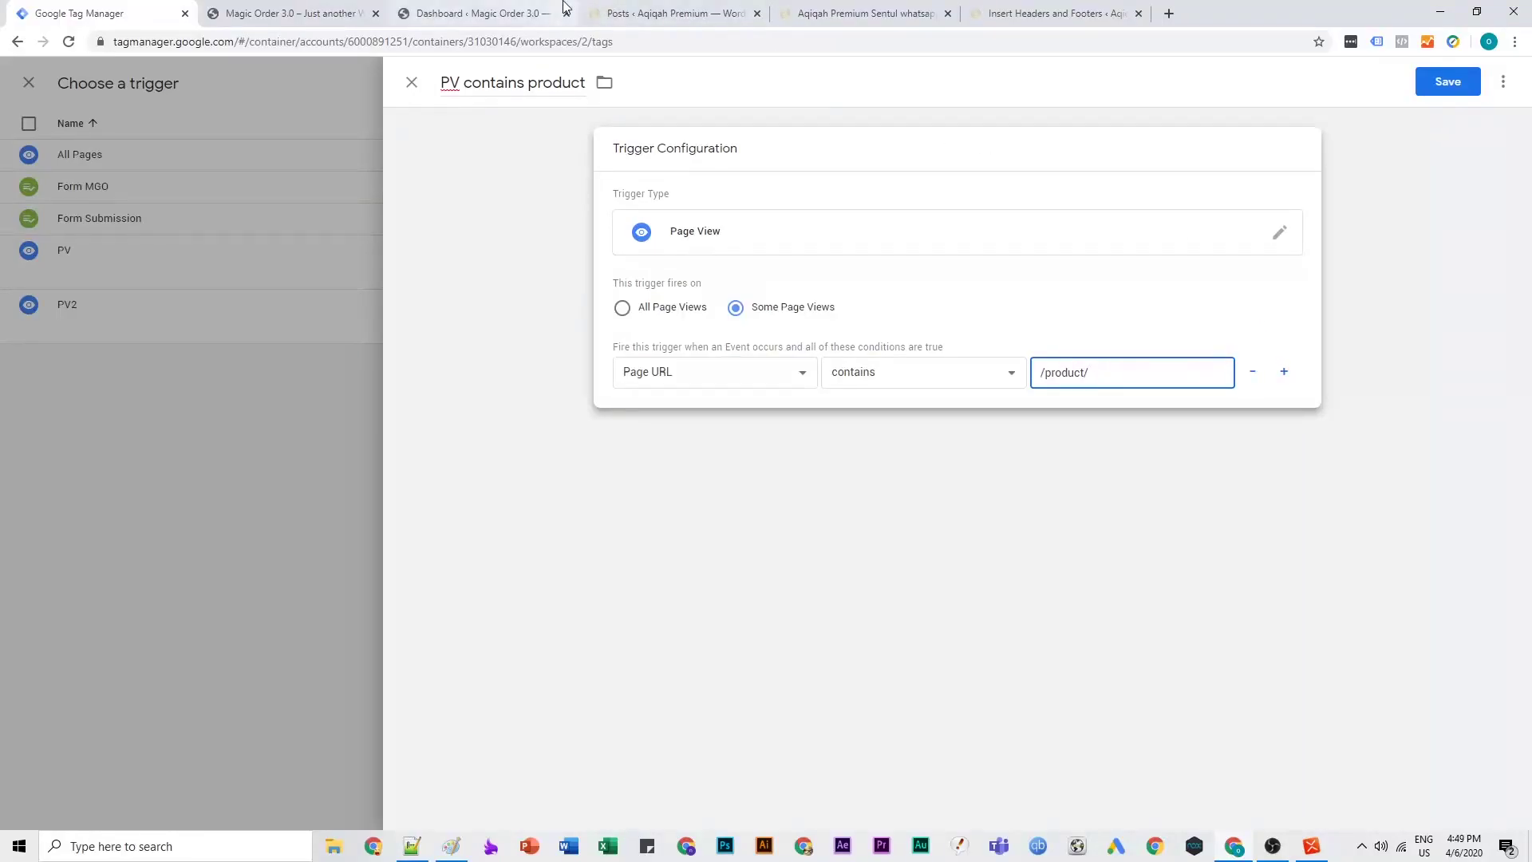
click(630, 13)
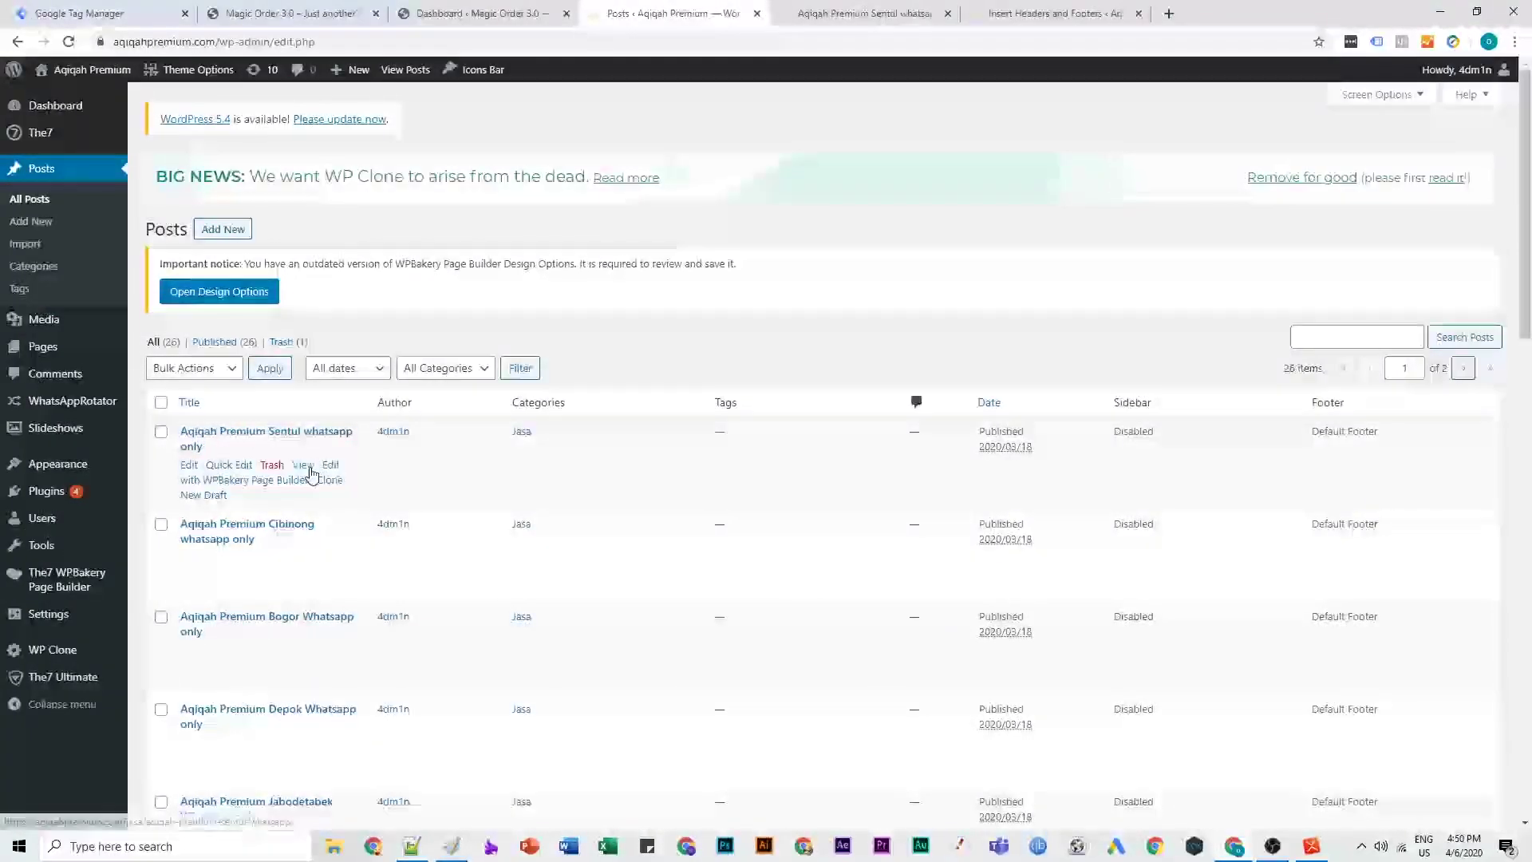
click(116, 11)
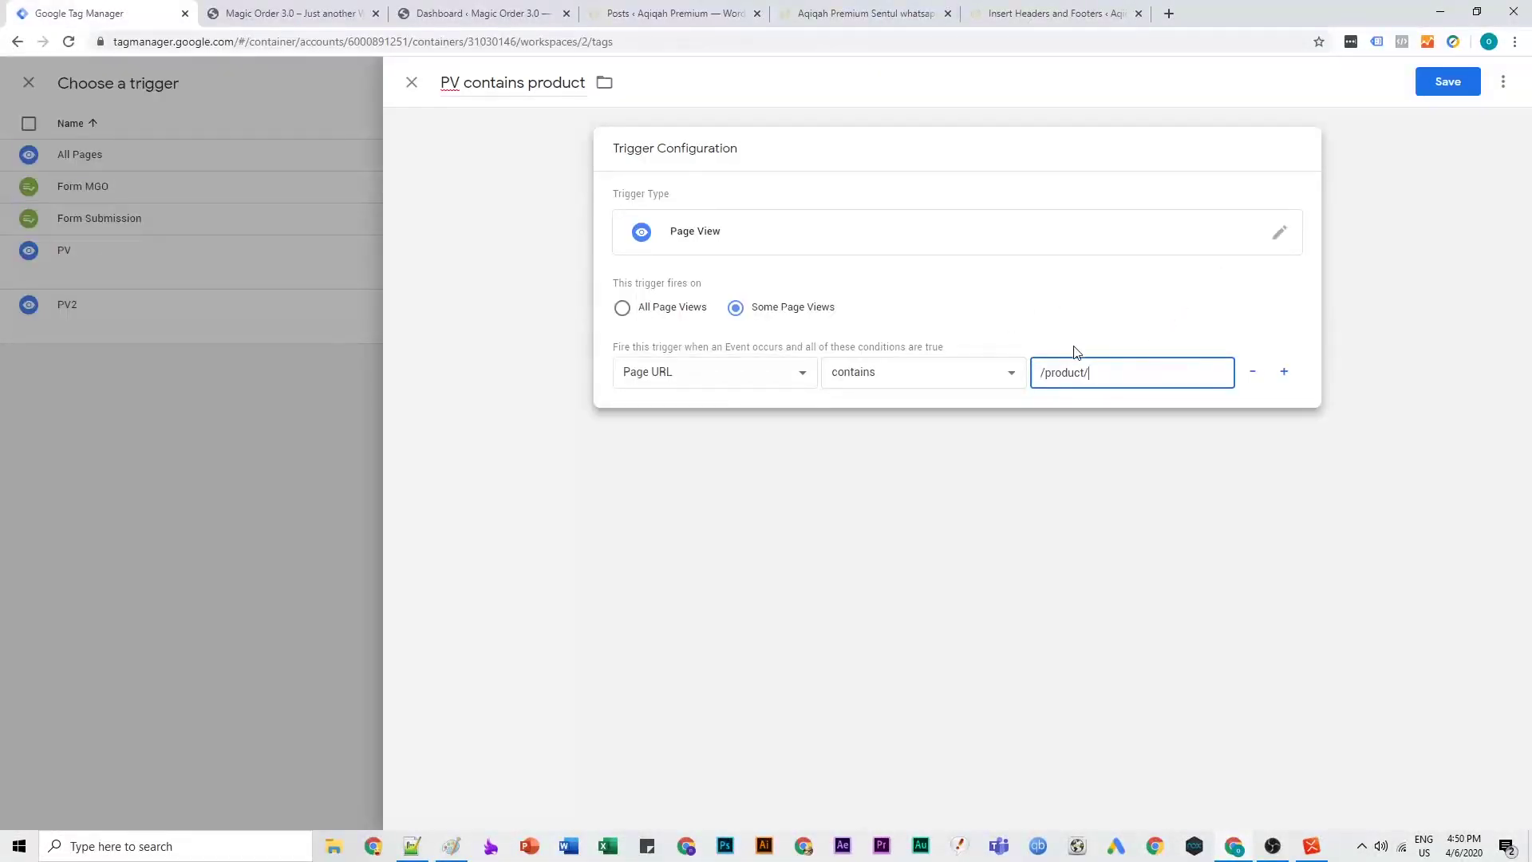
click(1448, 82)
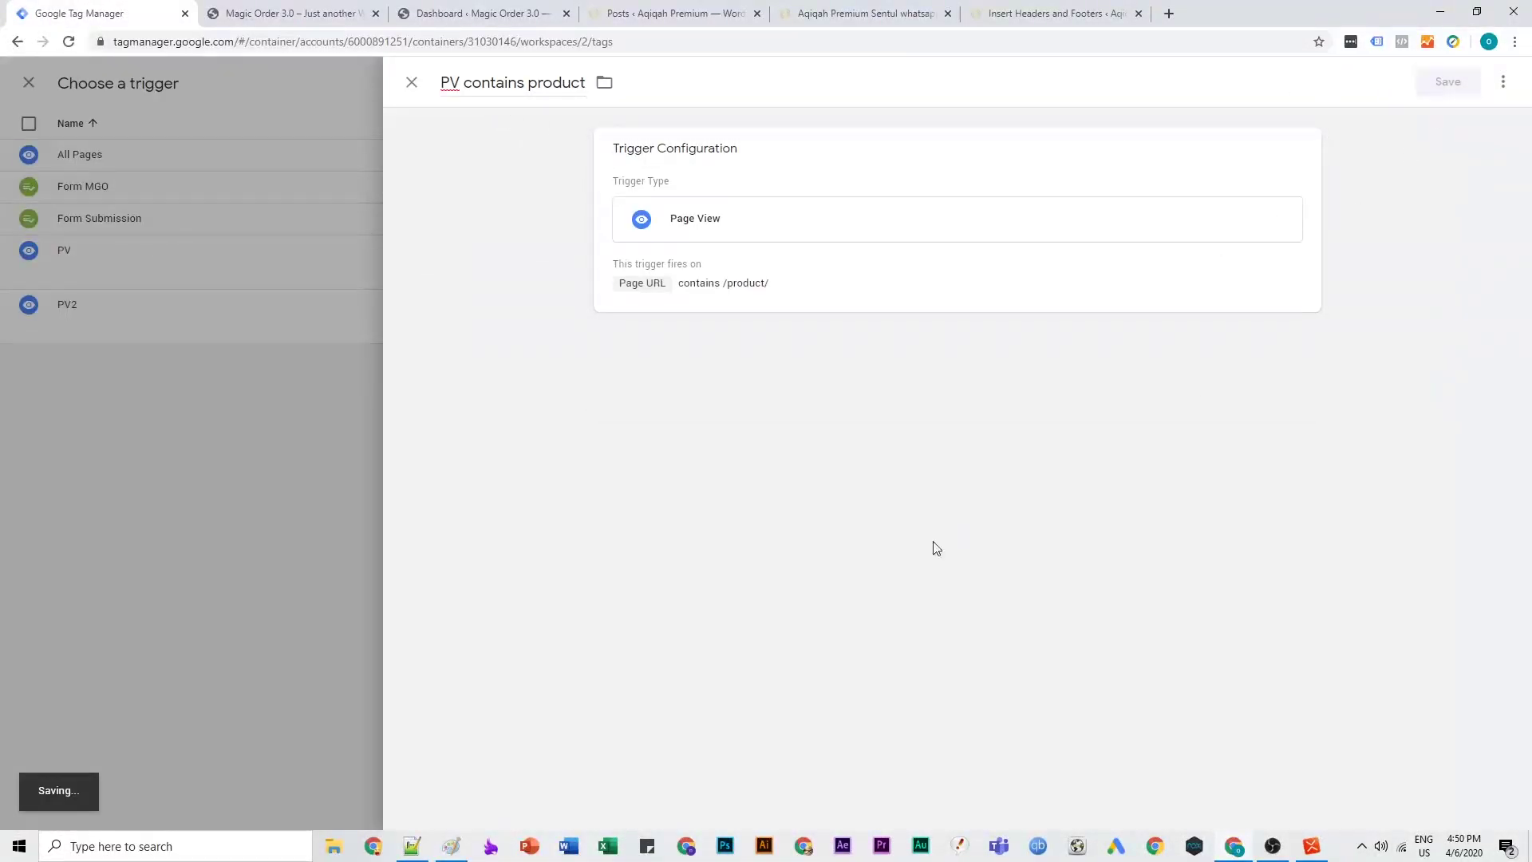
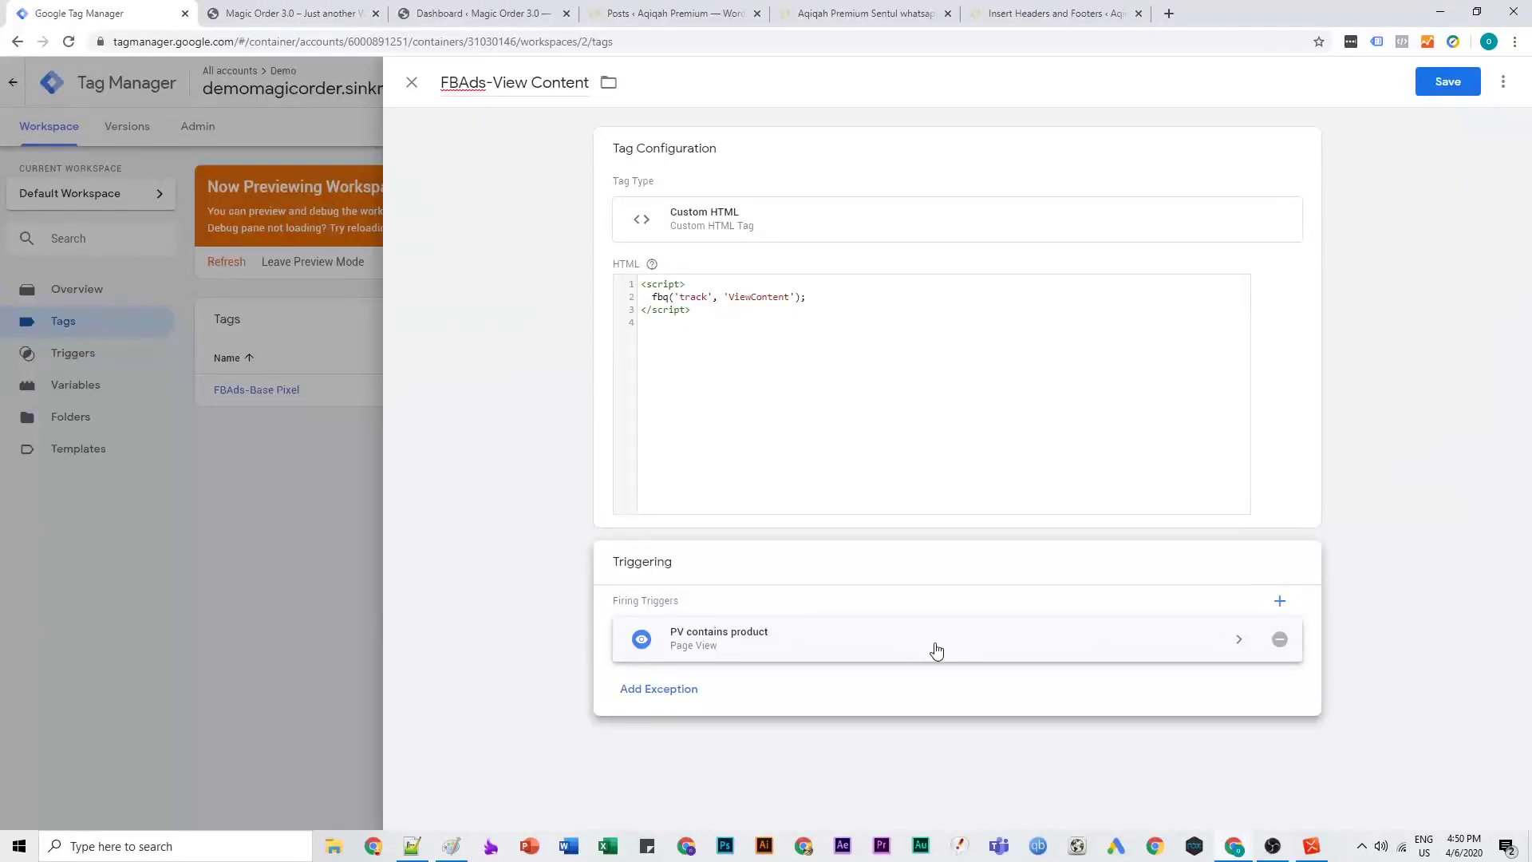
Step: Start a new trigger for the tag and name it 'PV contains jasa'
click(1280, 601)
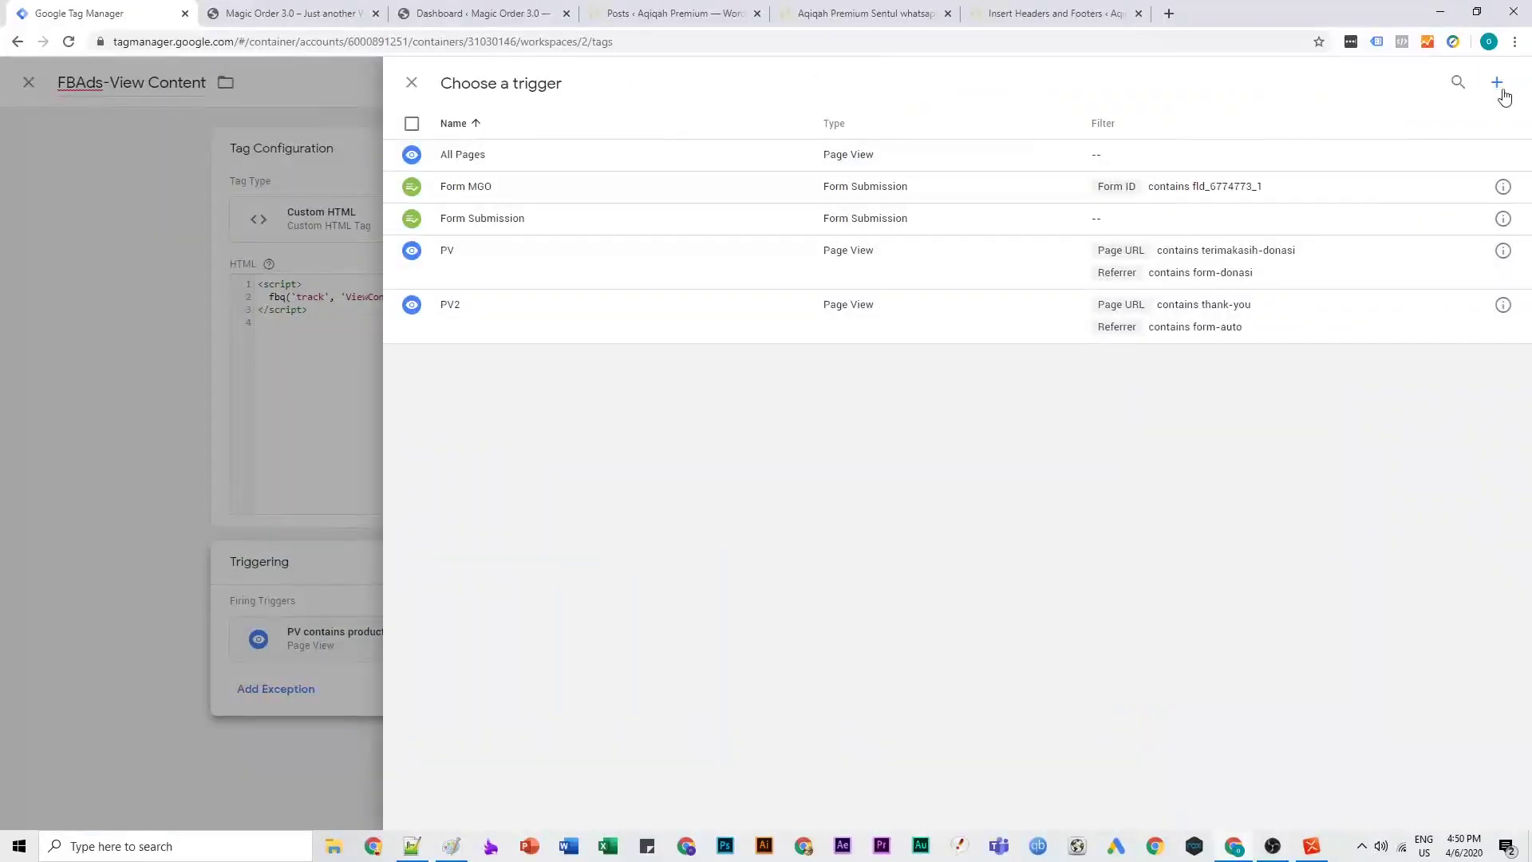
click(1496, 82)
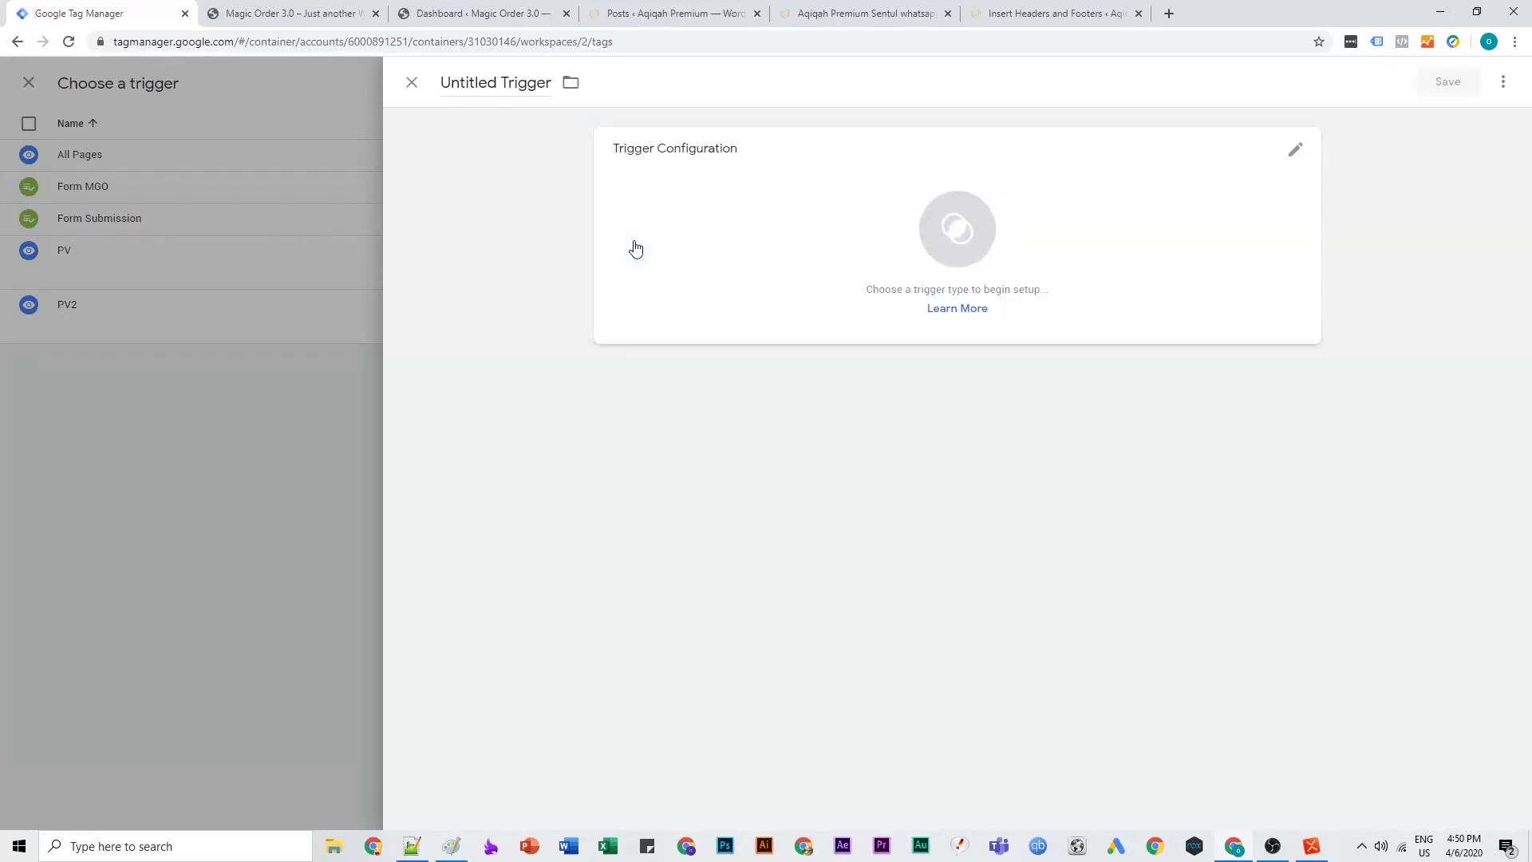
click(492, 88)
text(PV on j)
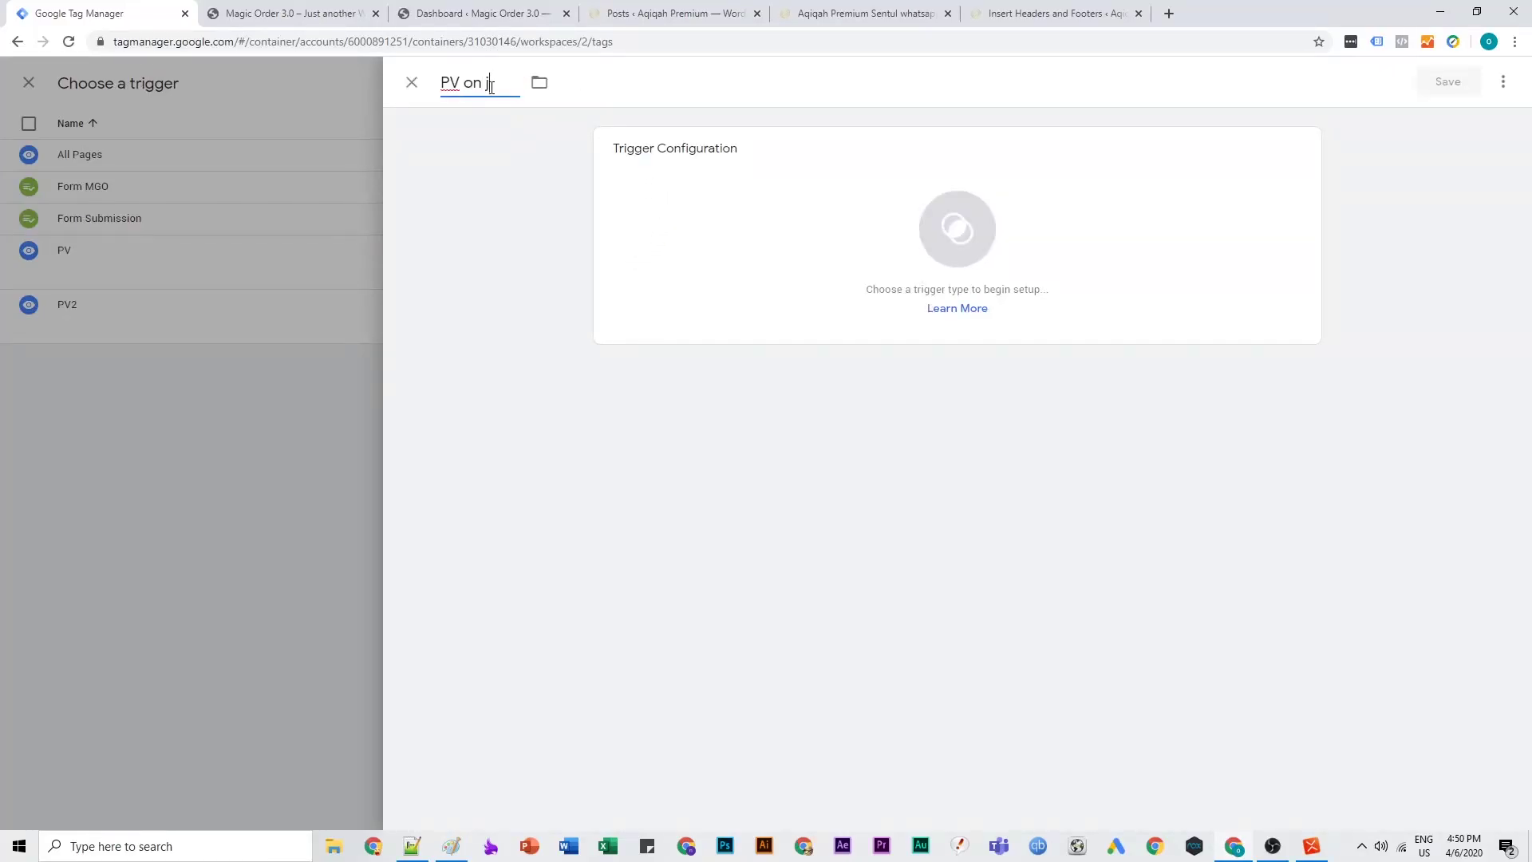
text(contains jasa)
Step: Make it a Page View trigger on Some Page Views where Page URL contains /jasa, and save
click(648, 206)
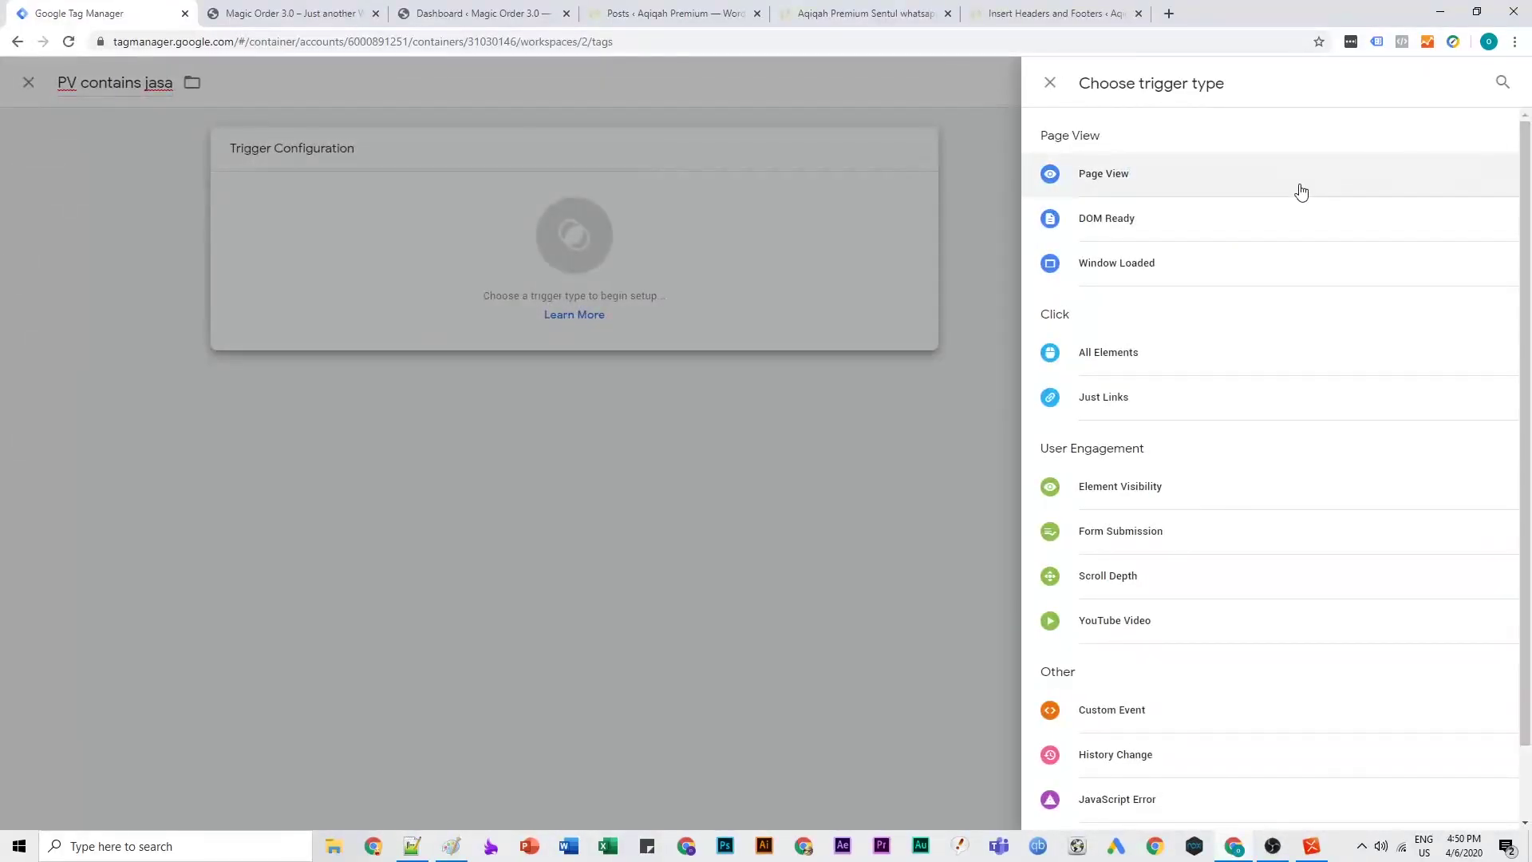
click(1301, 192)
click(825, 313)
click(739, 372)
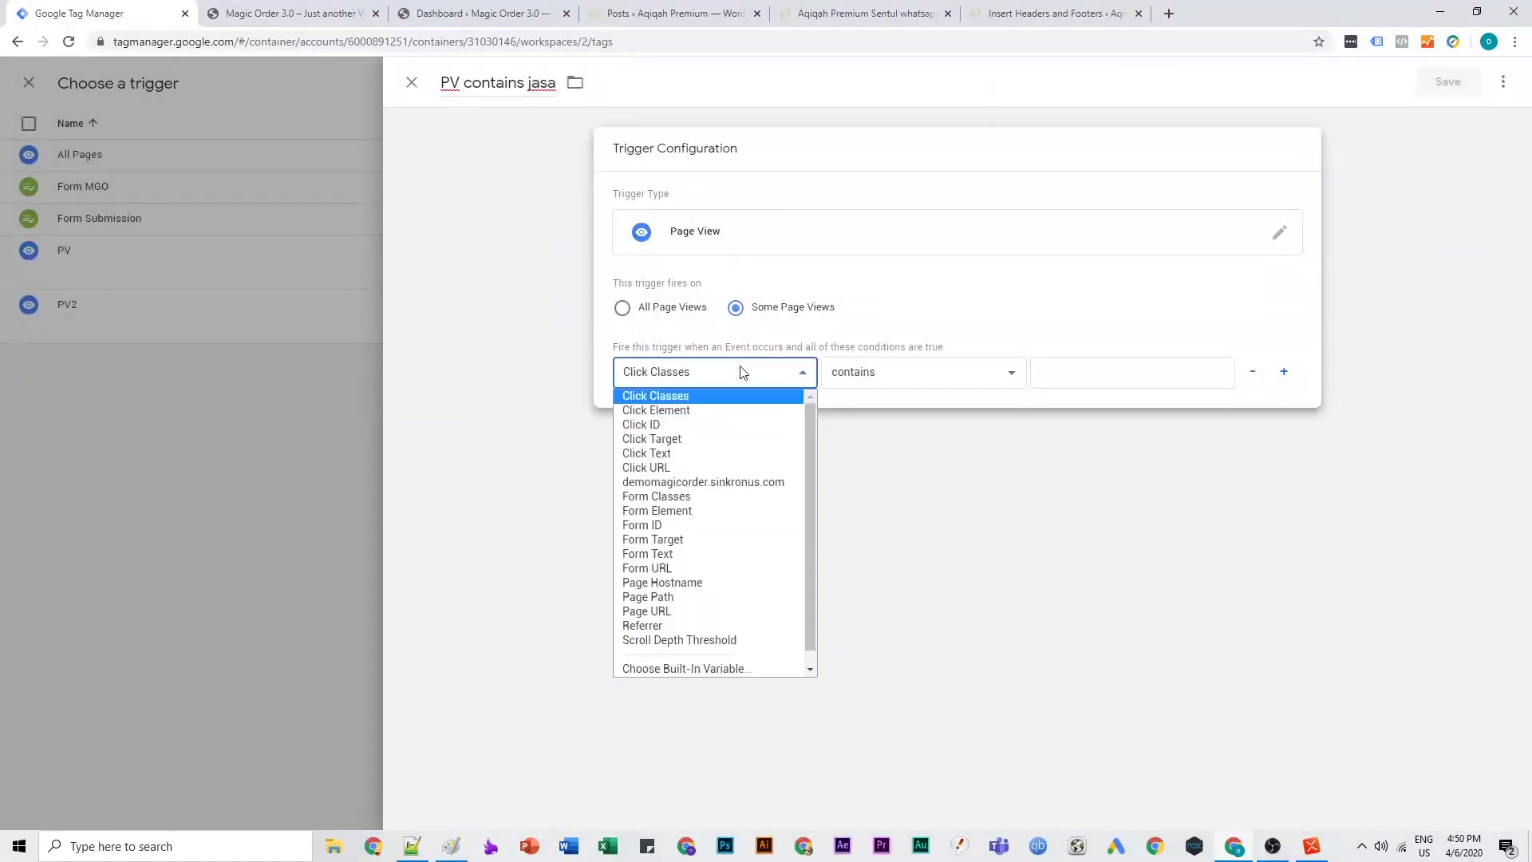
click(736, 618)
click(1146, 358)
text(/jasa/)
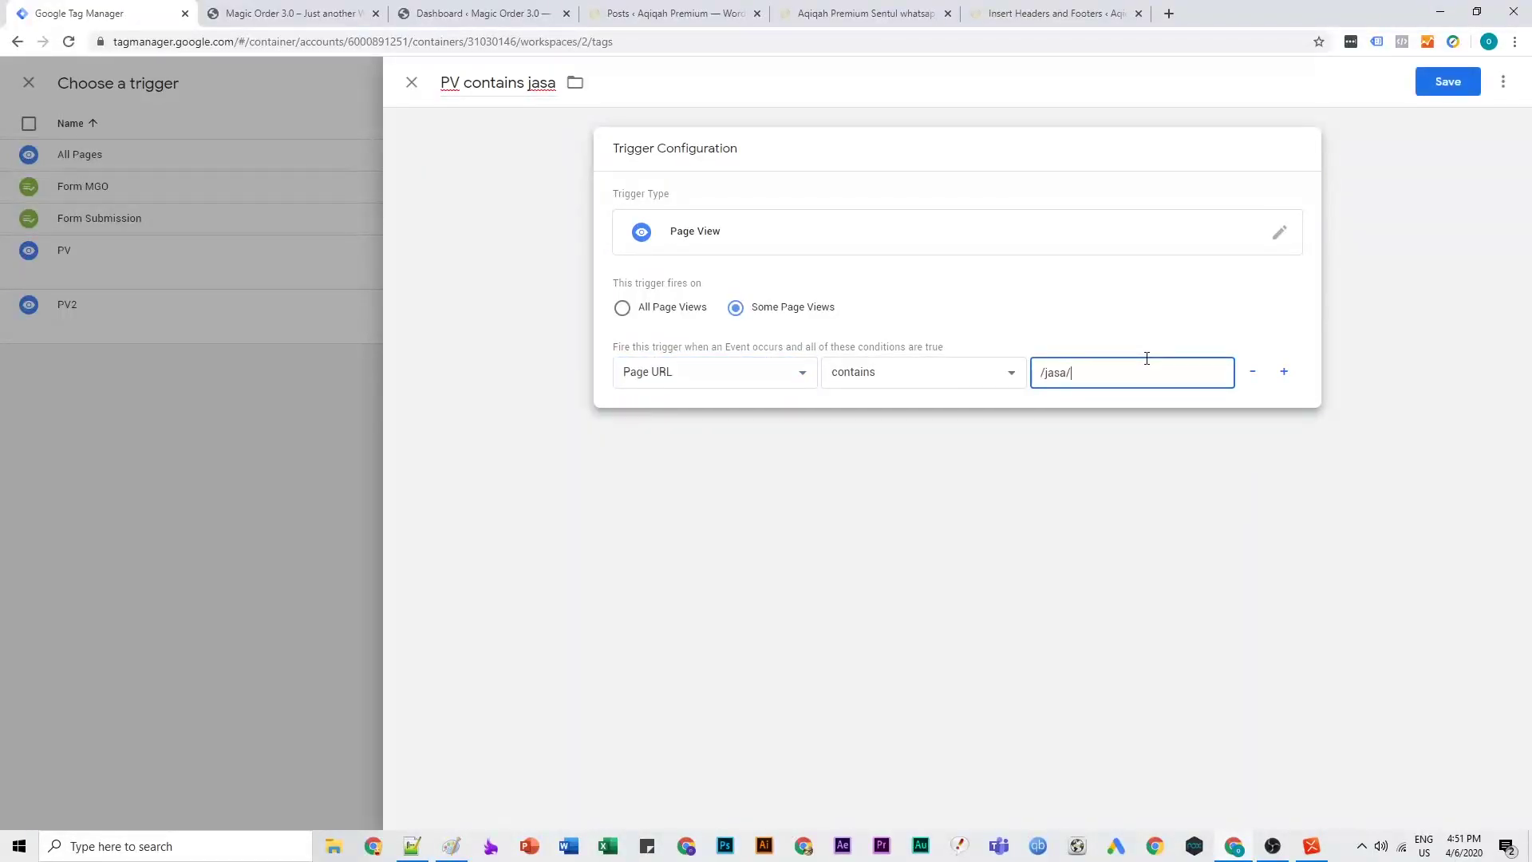
click(1432, 84)
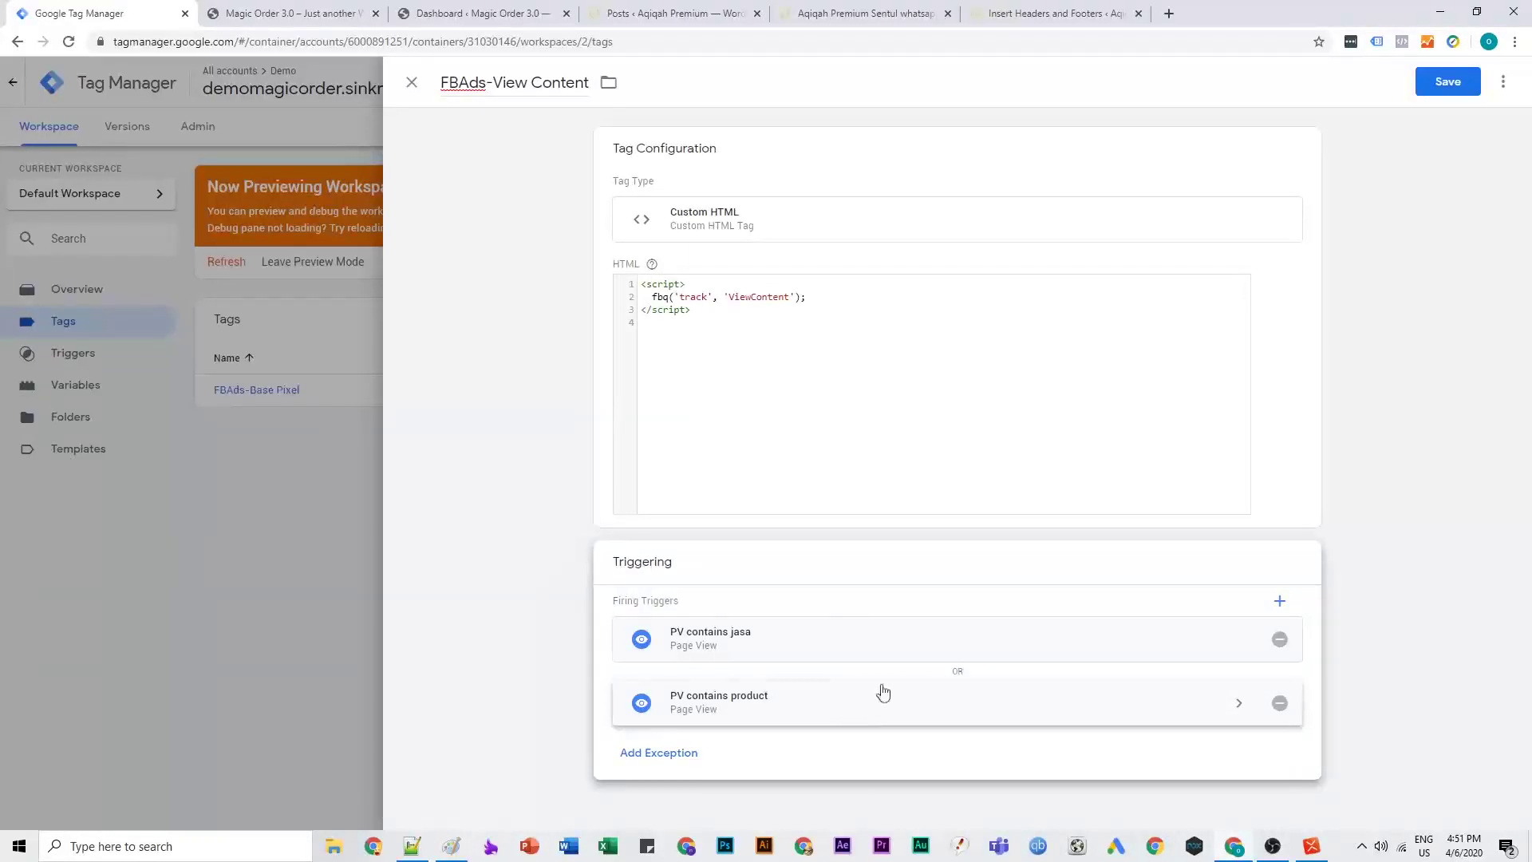
Step: Save FBAds-View Content with its jasa and product triggers and begin a new tag
click(1441, 86)
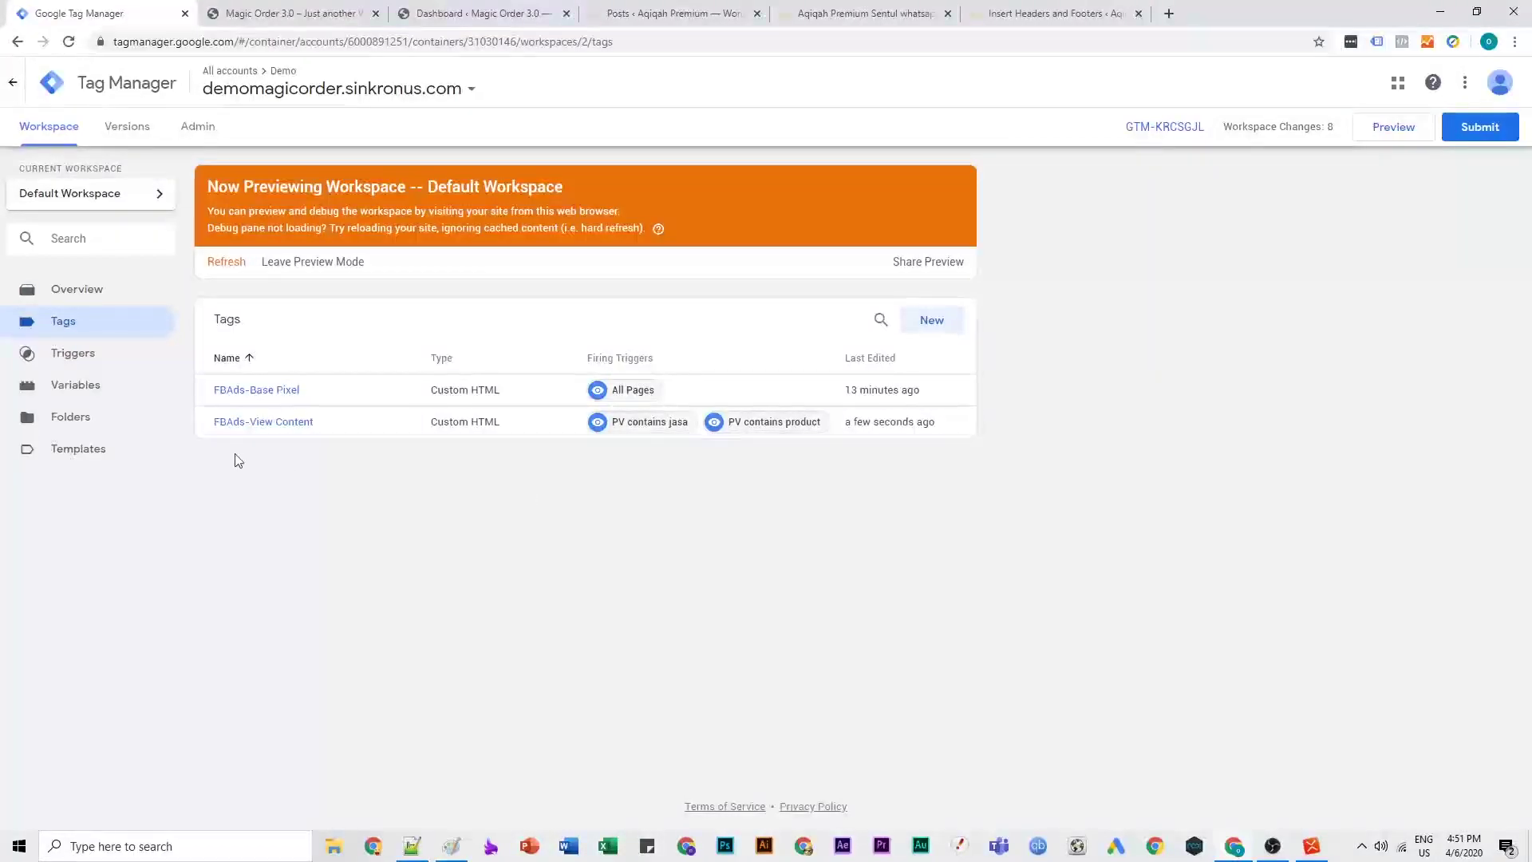
click(920, 328)
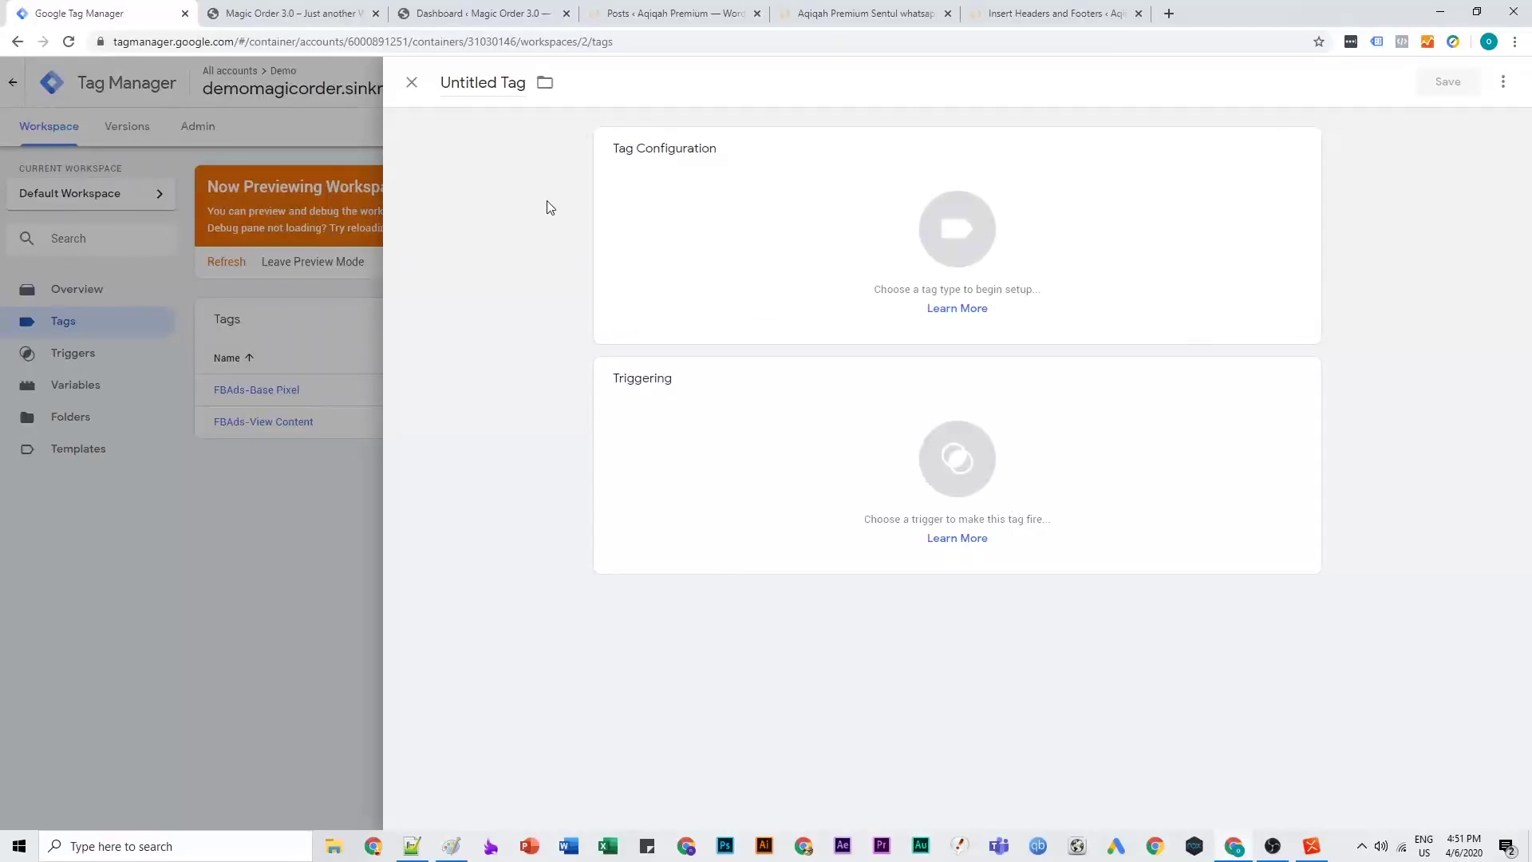
Step: Check the tracking plan in the Notepad++ notes
key(alt+Tab)
key(alt+Tab)
key(alt+Tab)
key(alt+Tab)
key(alt+Tab)
key(alt+Tab)
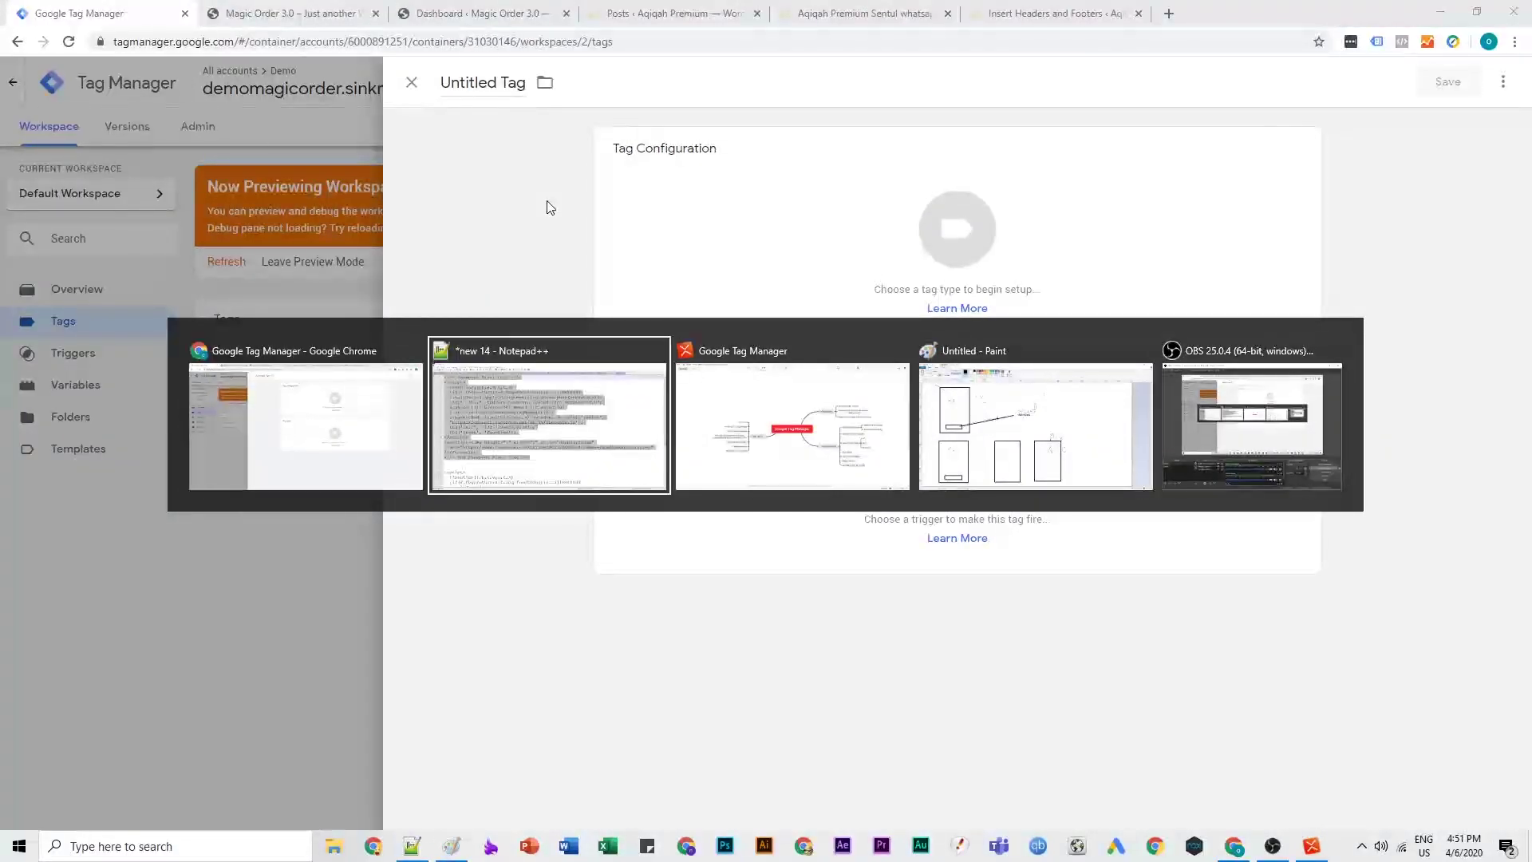
key(ctrl+Tab)
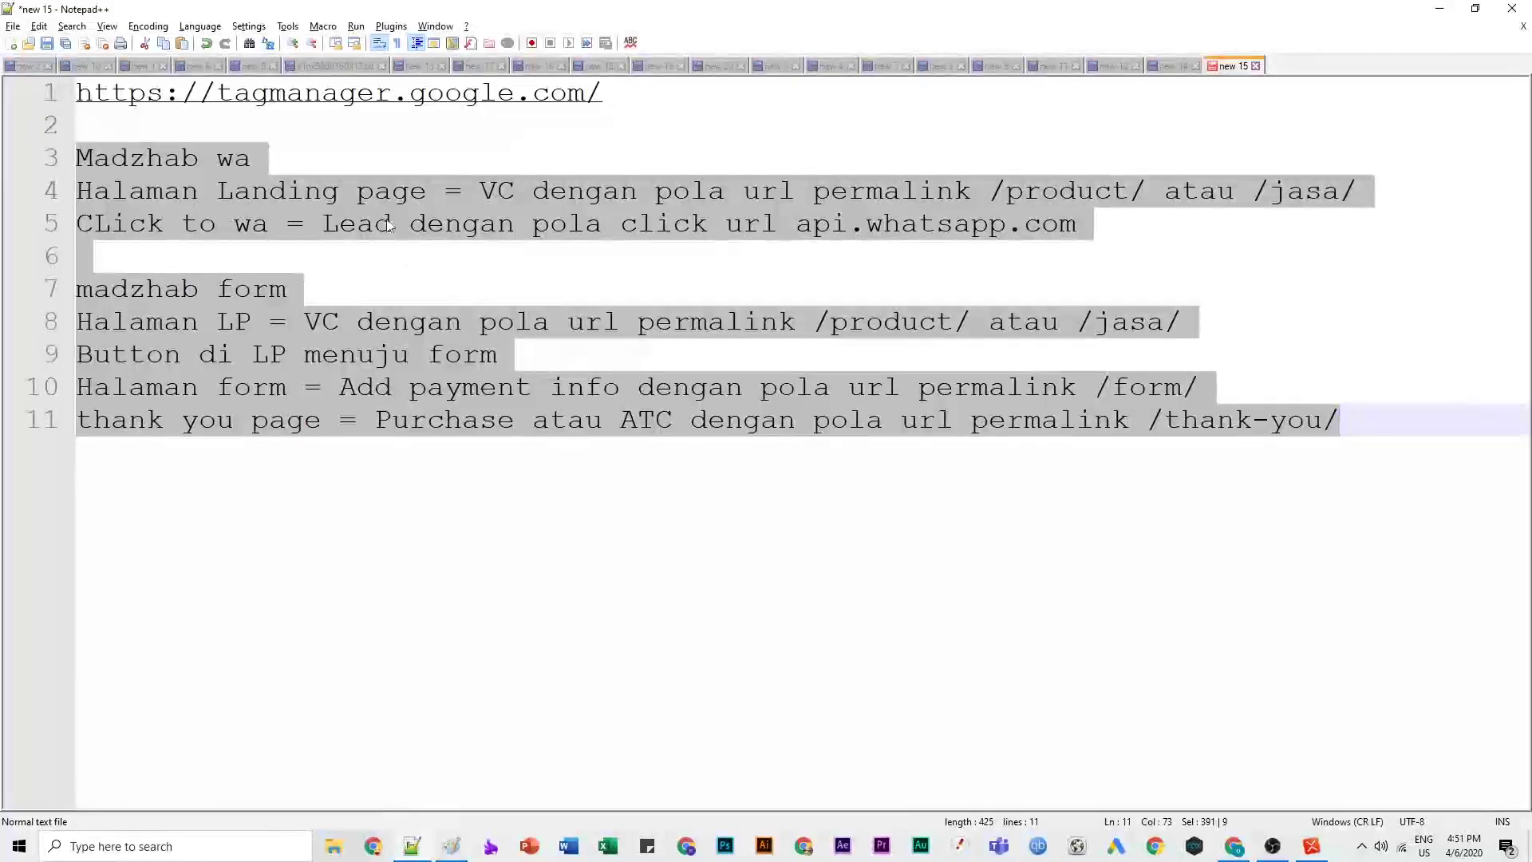
click(418, 256)
key(alt+Tab)
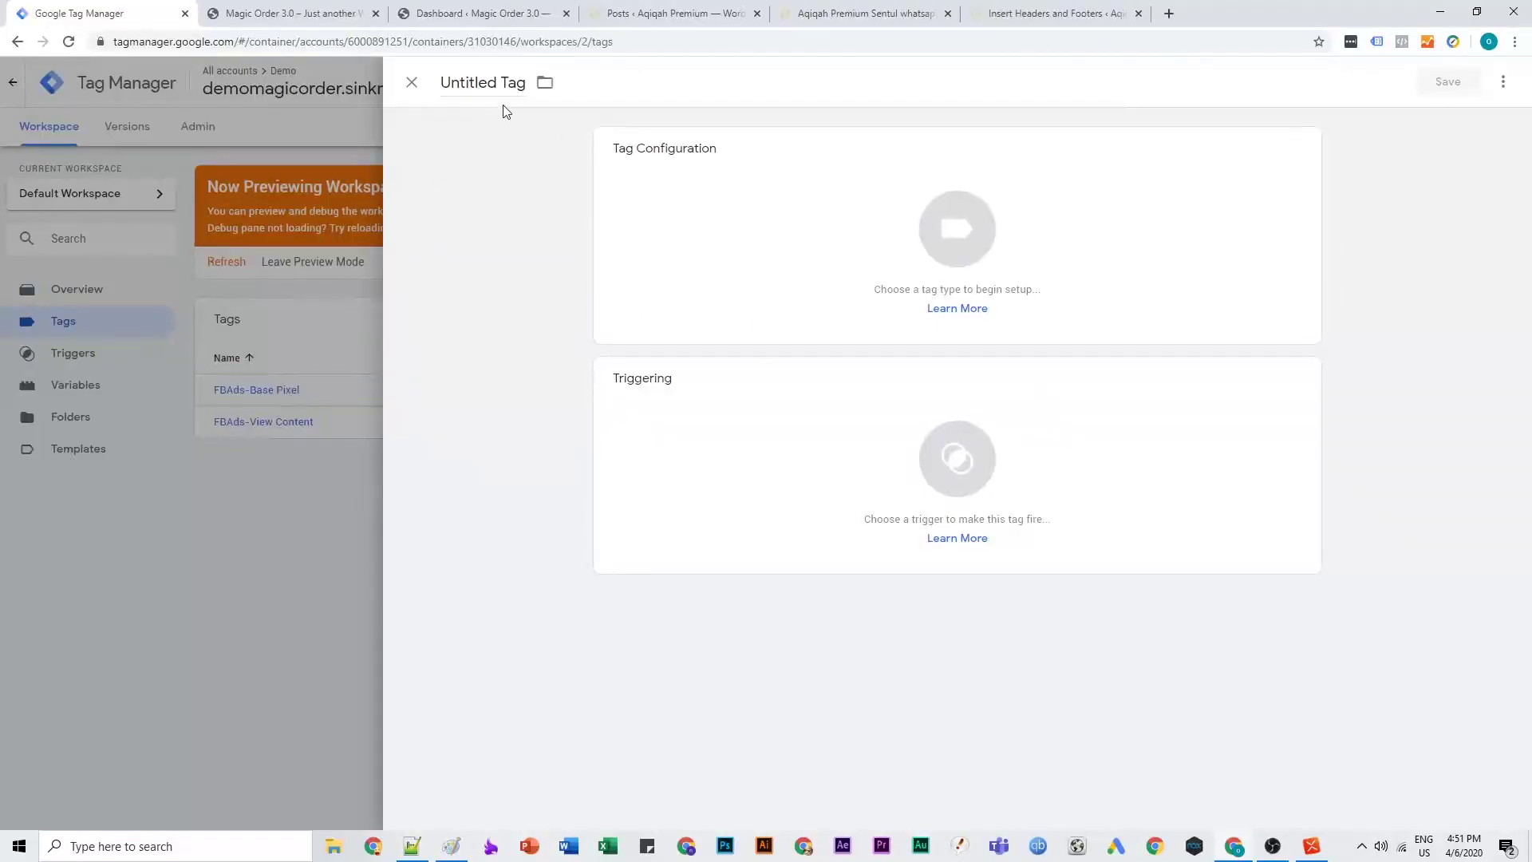
Step: Discard the unfinished new tag and reopen FBAds-View Content
click(498, 83)
text(F)
click(412, 82)
click(898, 272)
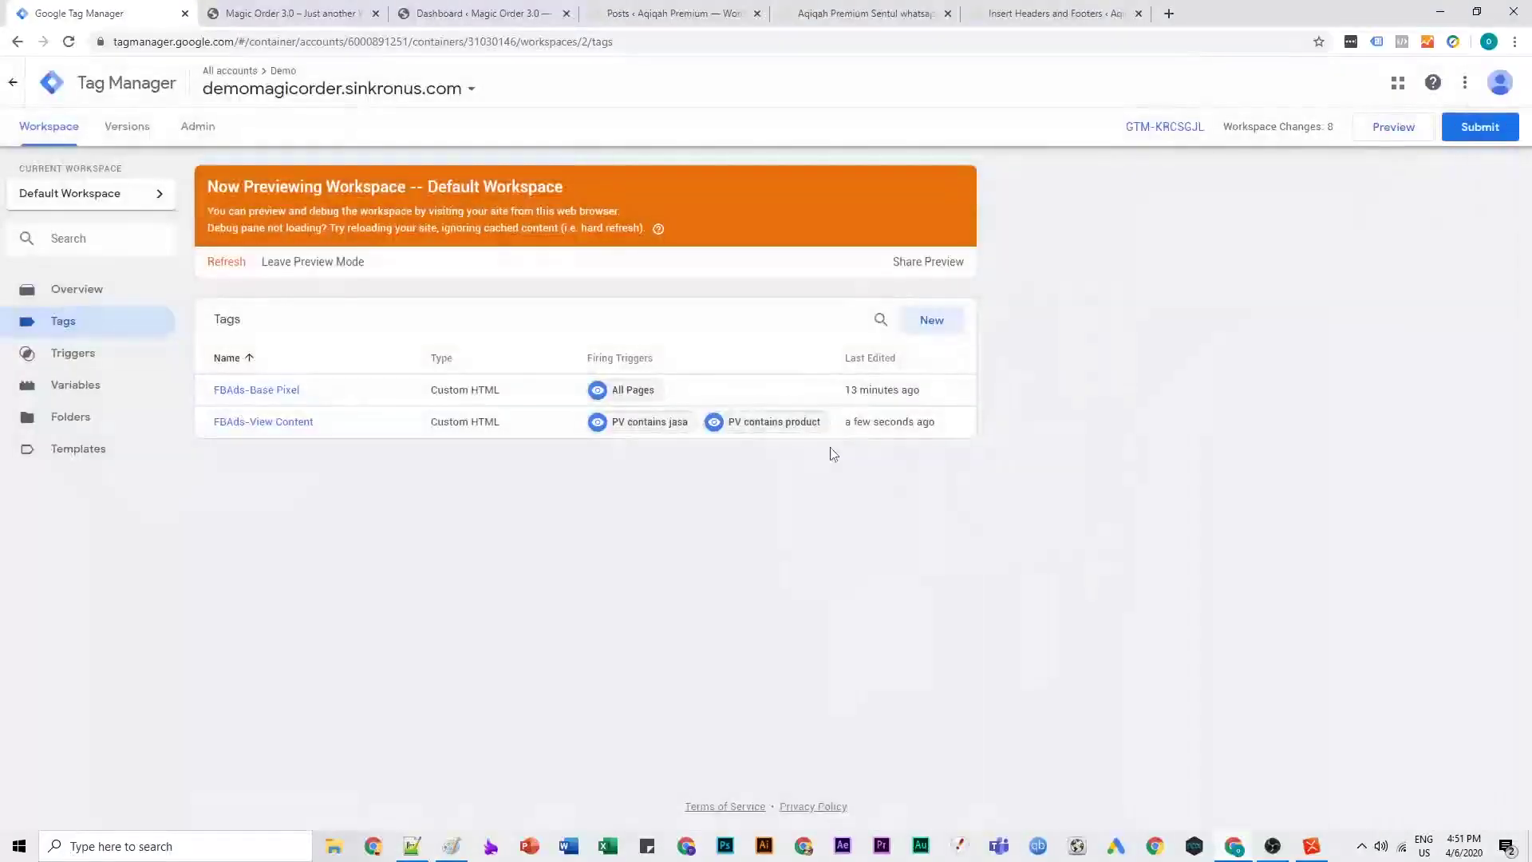
click(300, 423)
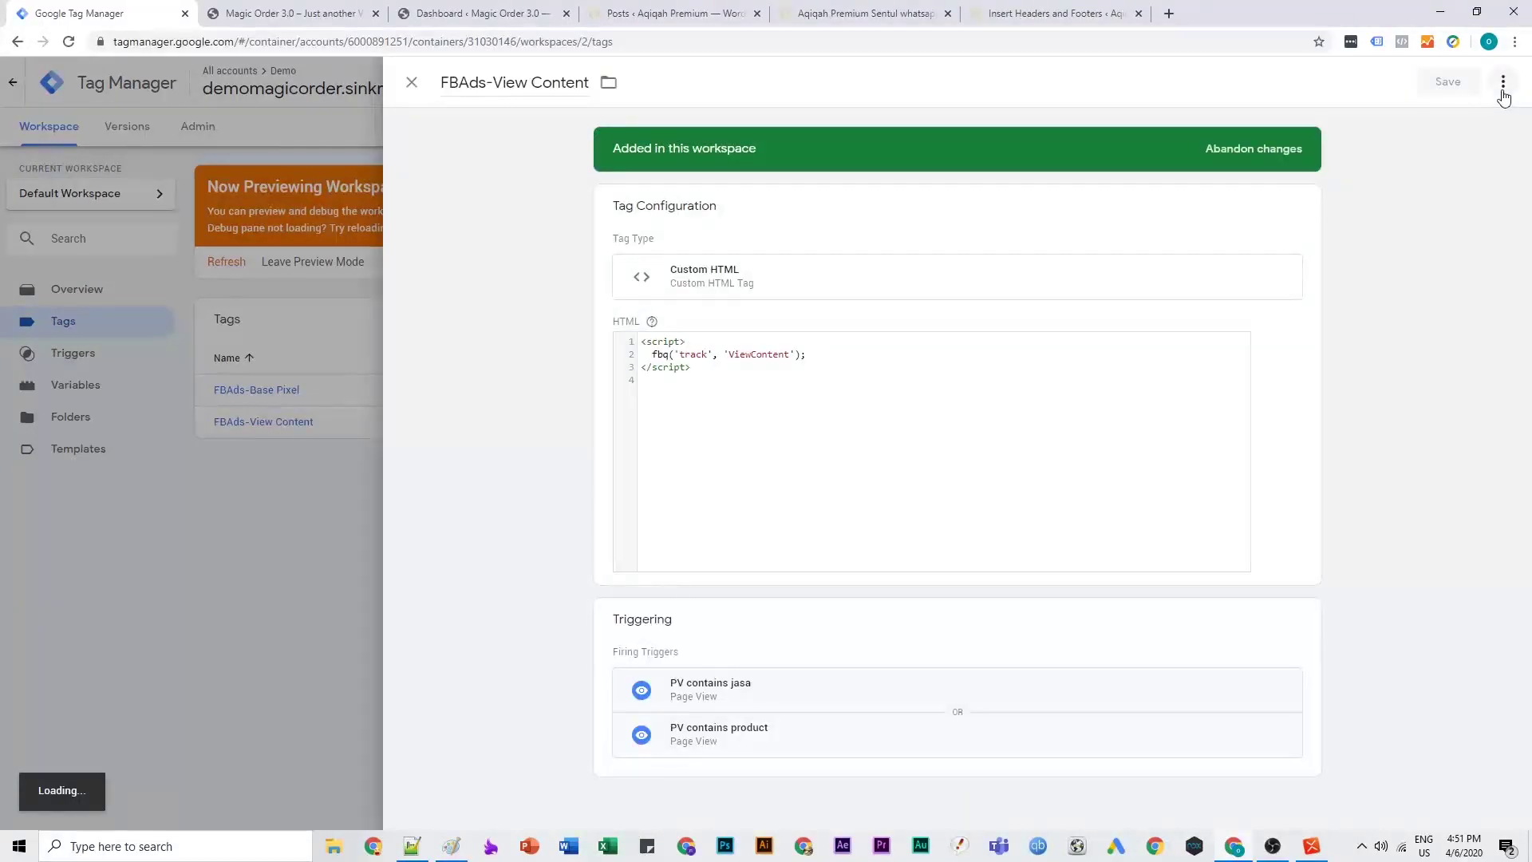
Step: Duplicate FBAds-View Content and rename the copy to FBAds-Lead
click(1503, 82)
click(1485, 120)
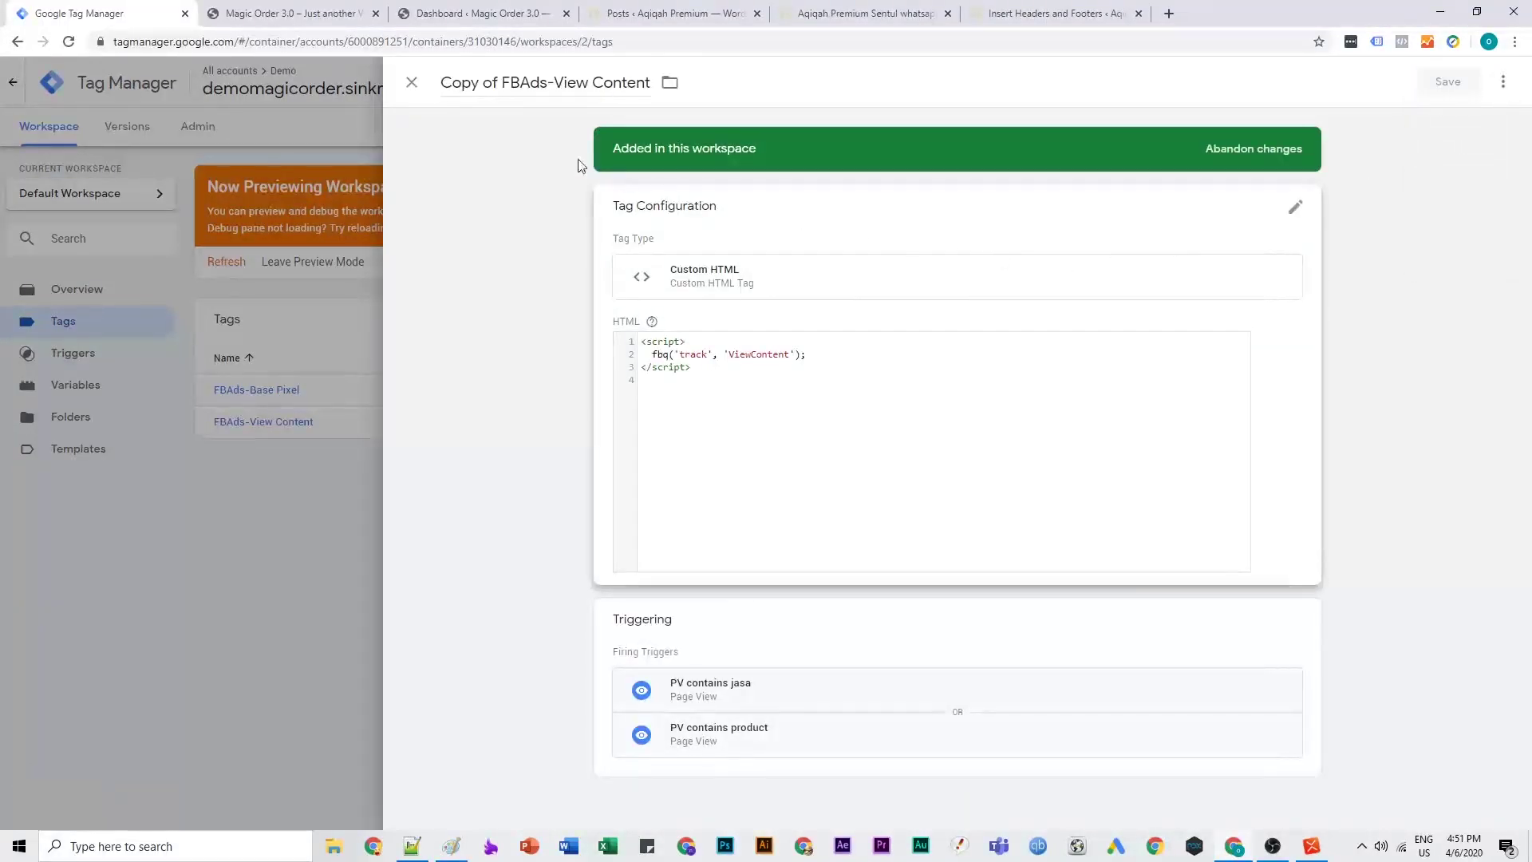
drag(502, 84, 393, 93)
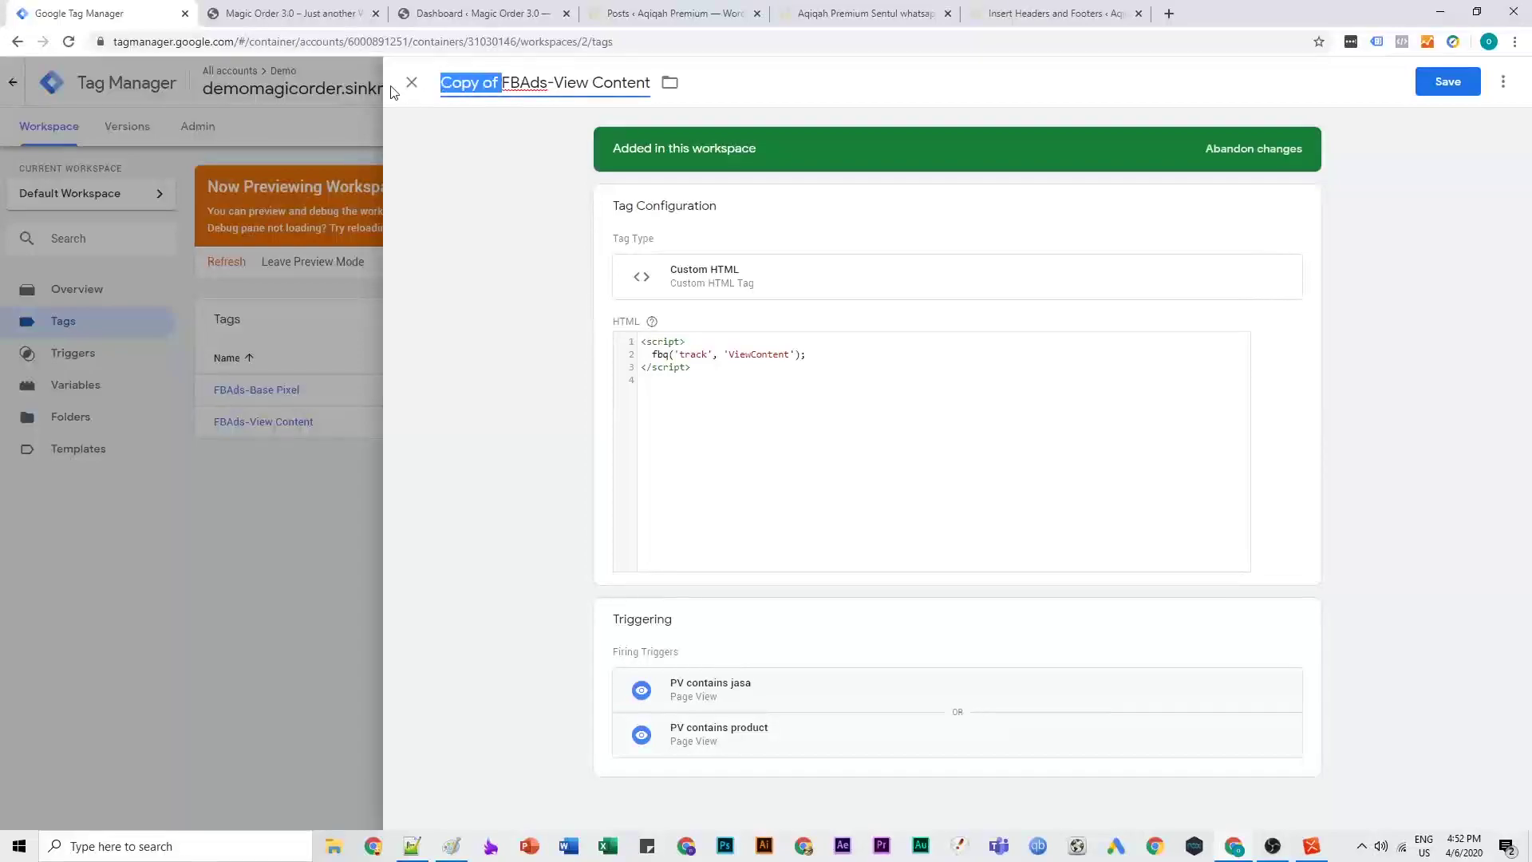
key(BackSpace)
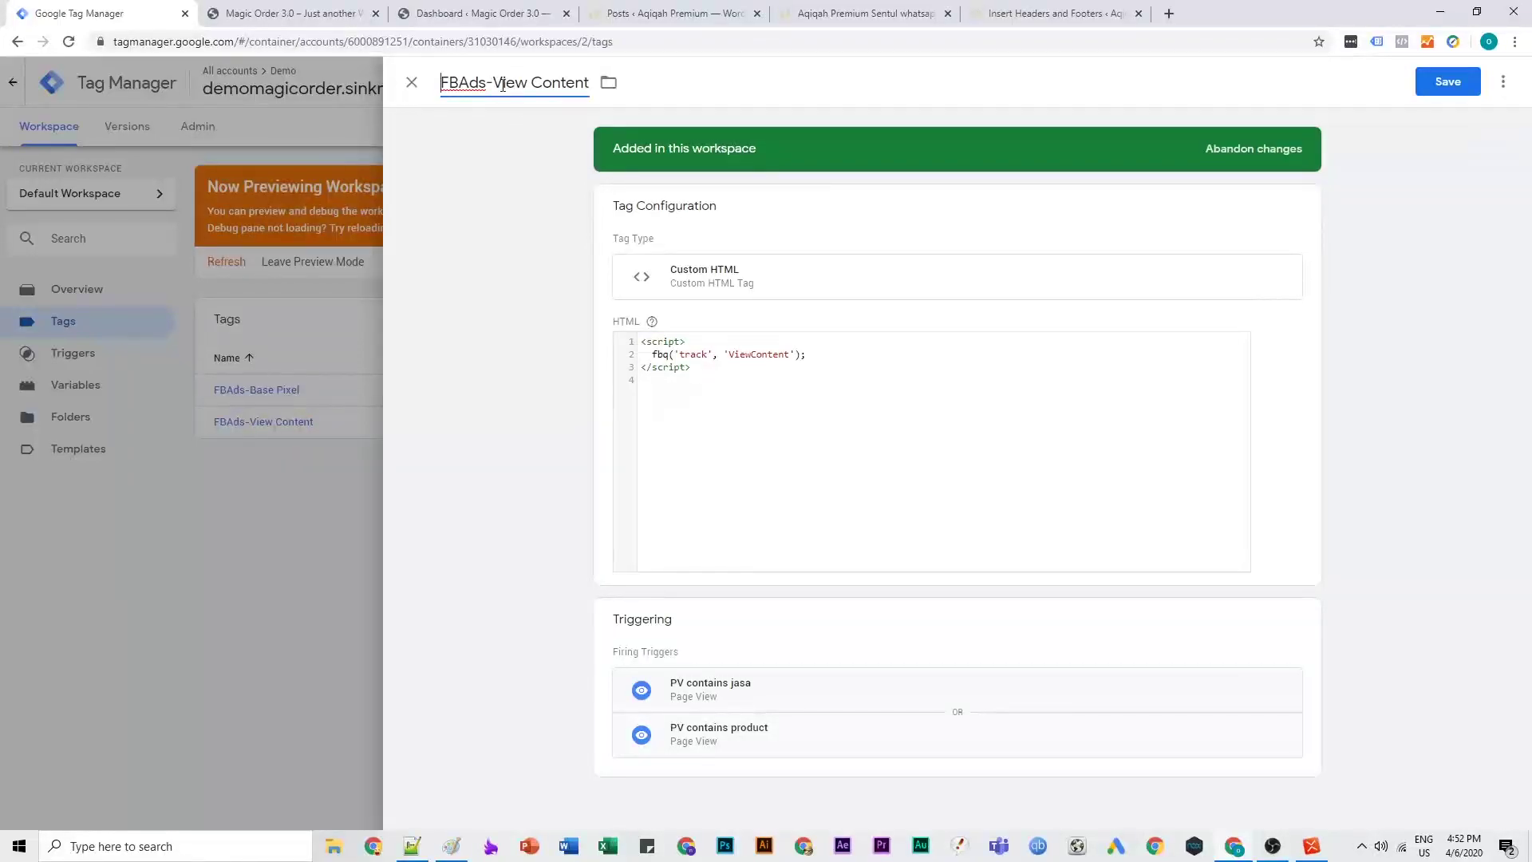
drag(492, 83, 609, 102)
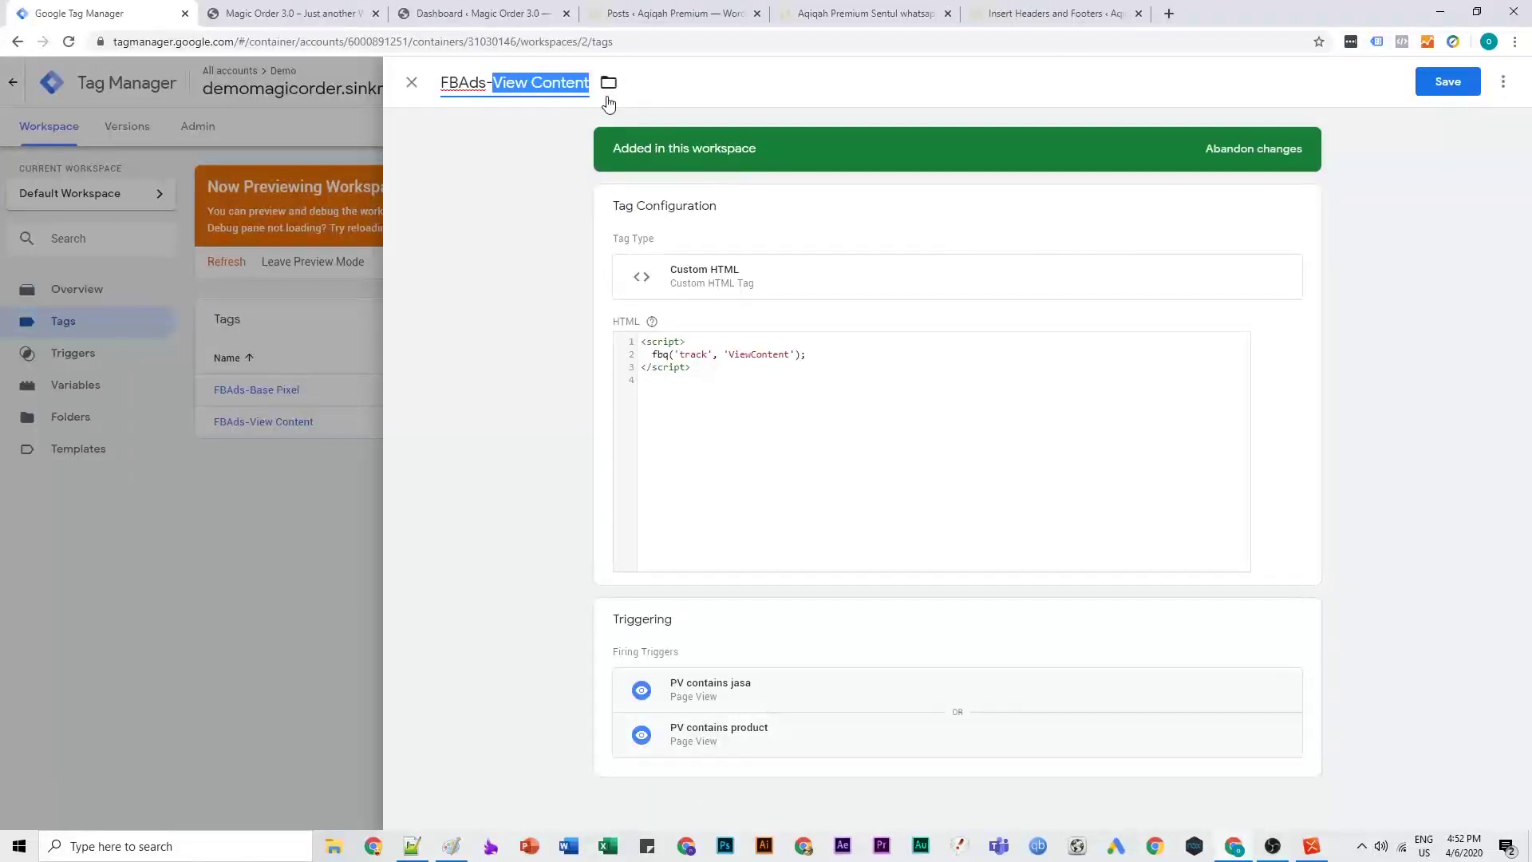
text(Lead)
Step: Change the script event from ViewContent to Lead and remove both copied triggers
click(762, 361)
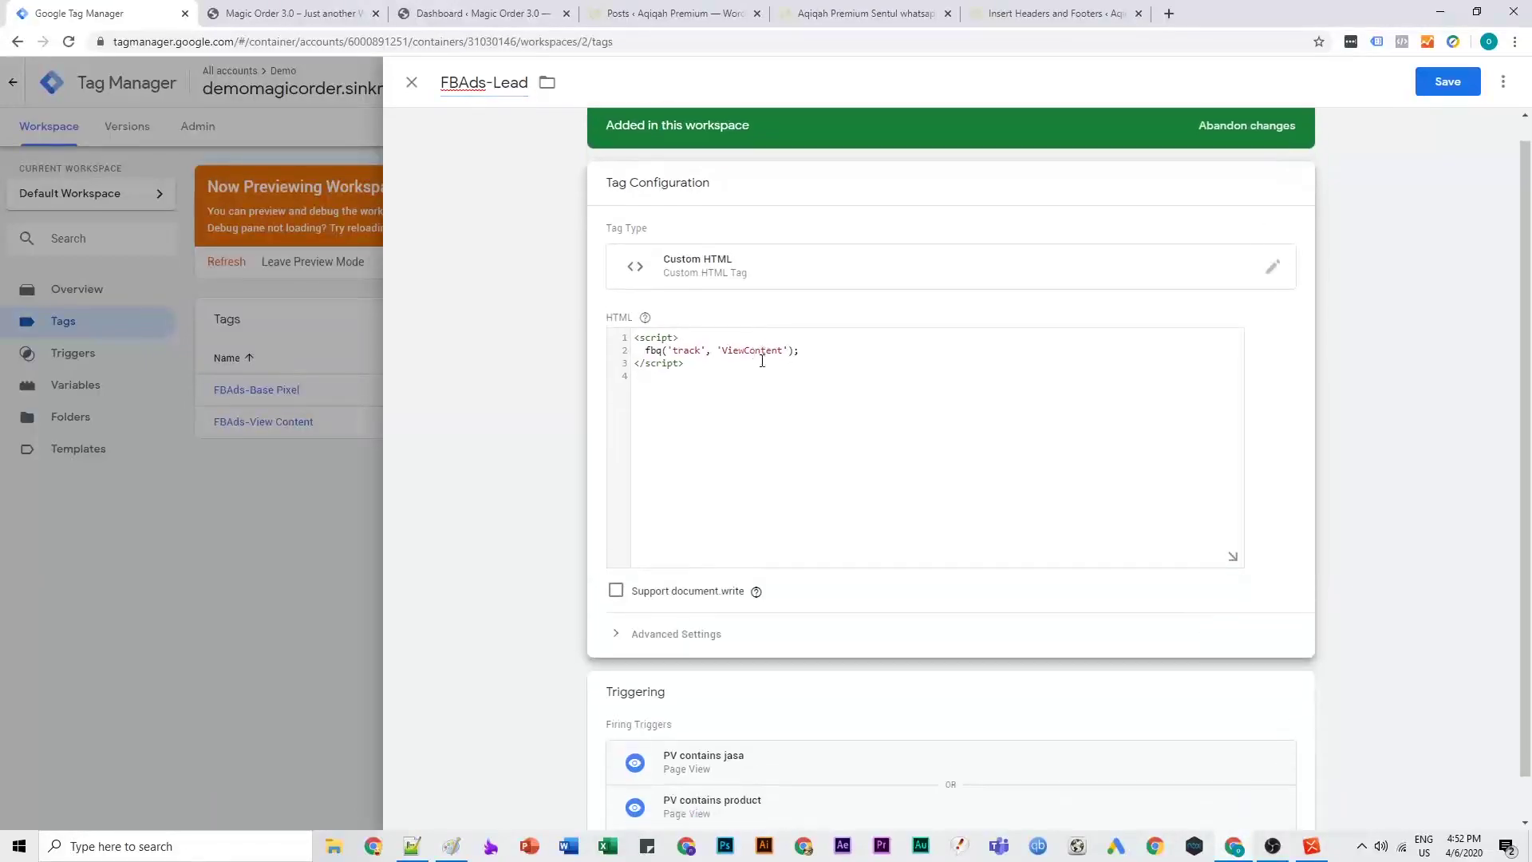
double_click(757, 317)
text(Lead)
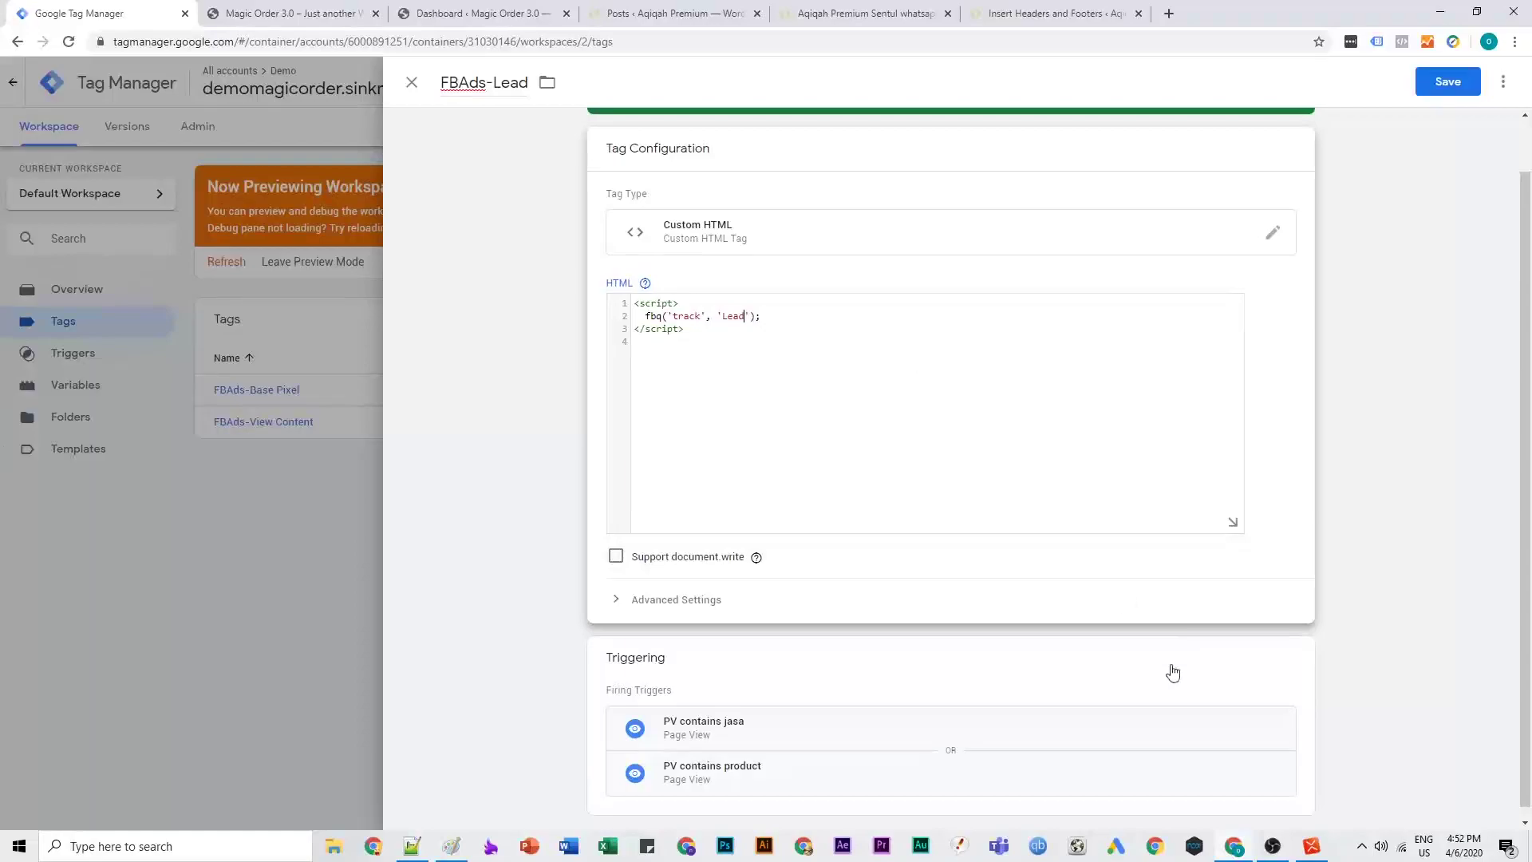
click(1207, 684)
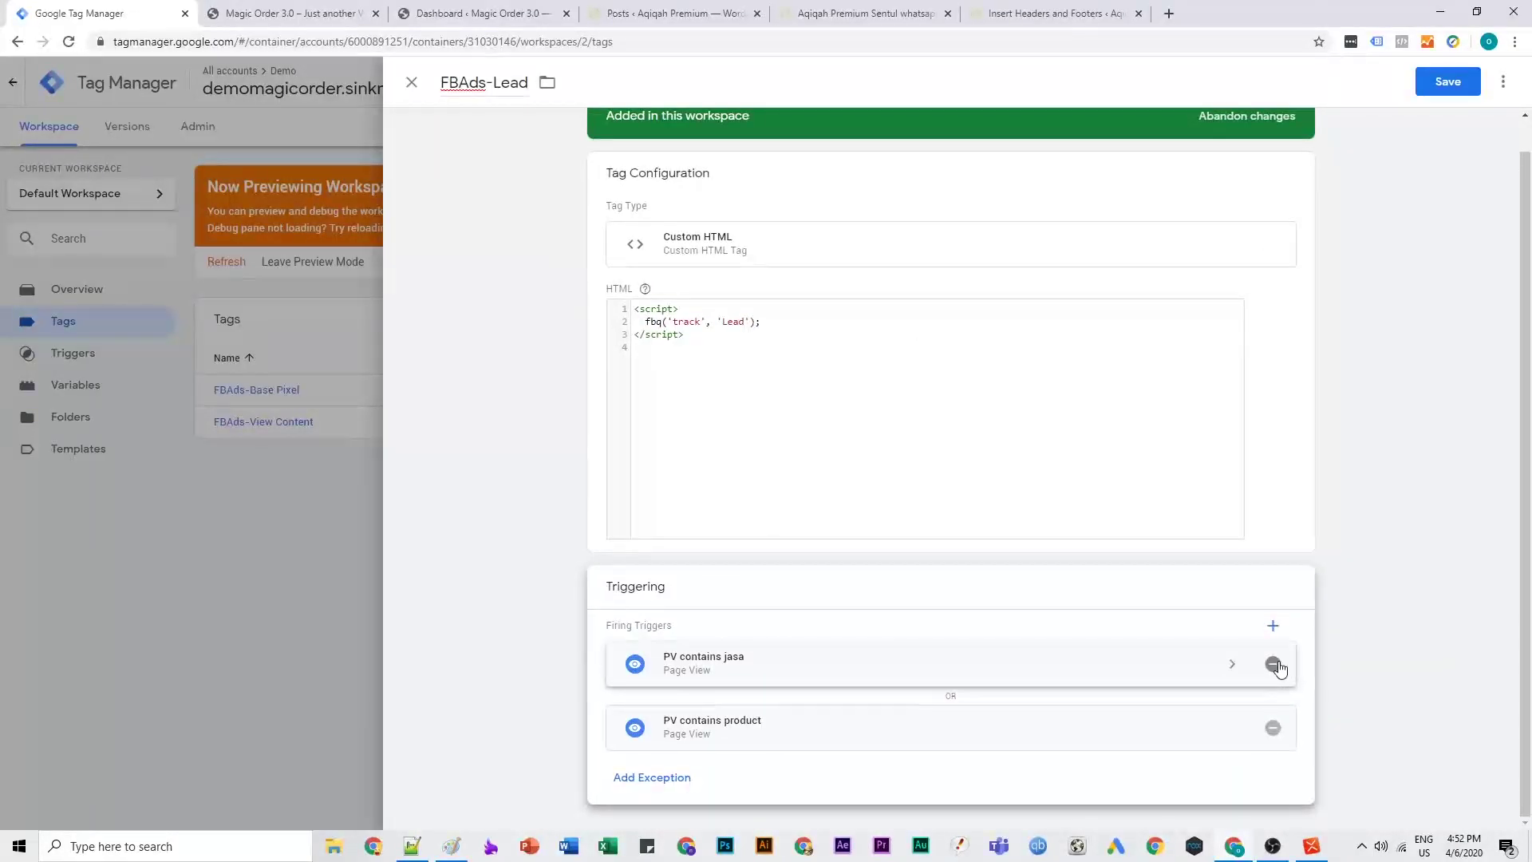
click(1273, 664)
click(1274, 695)
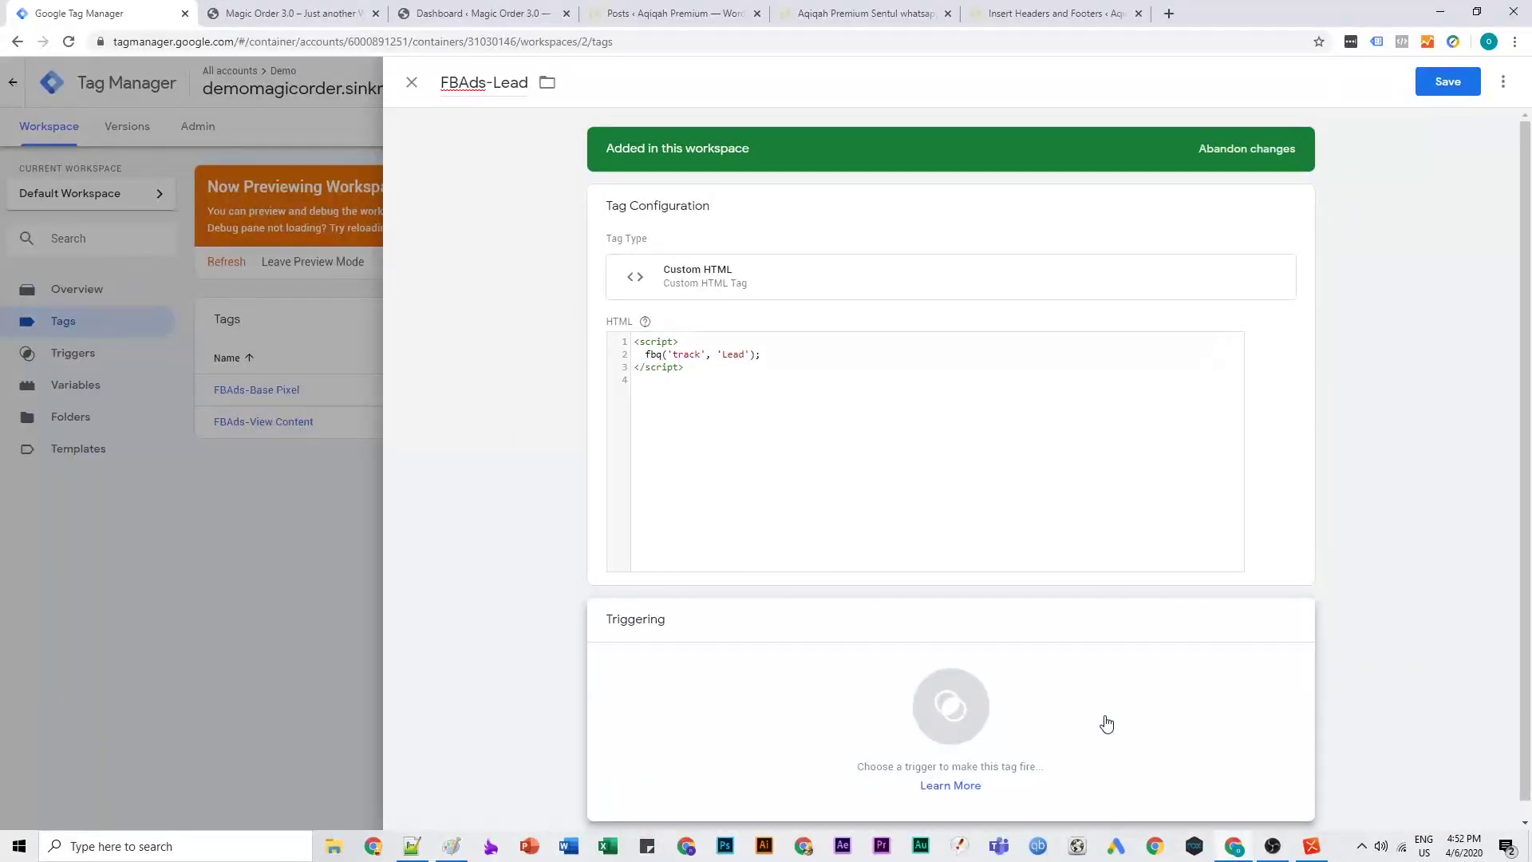
Step: Create a new Just Links click trigger named 'Click url contain'
click(1106, 723)
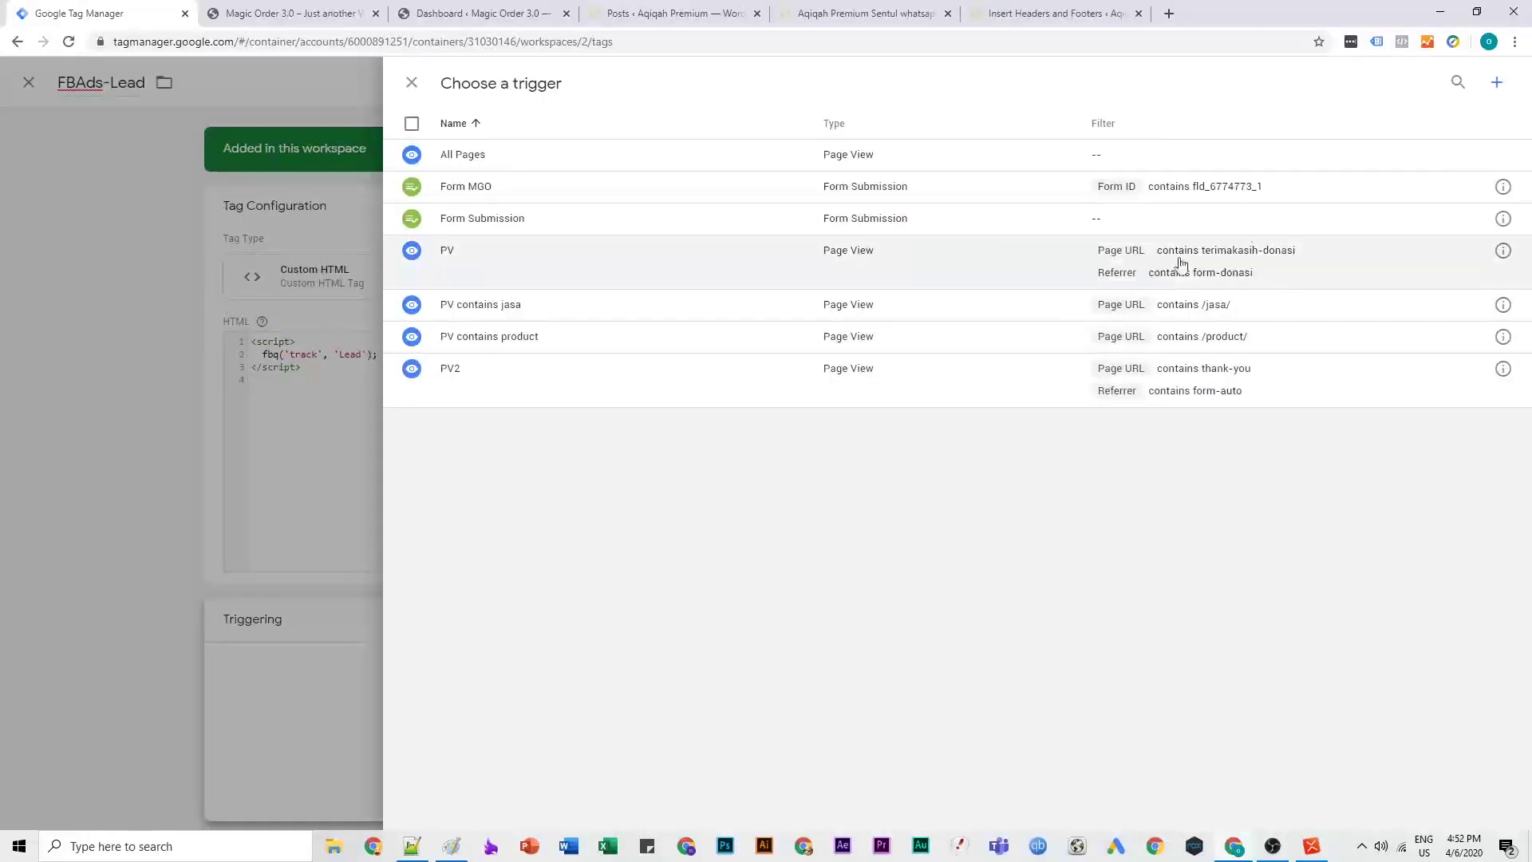
click(1497, 82)
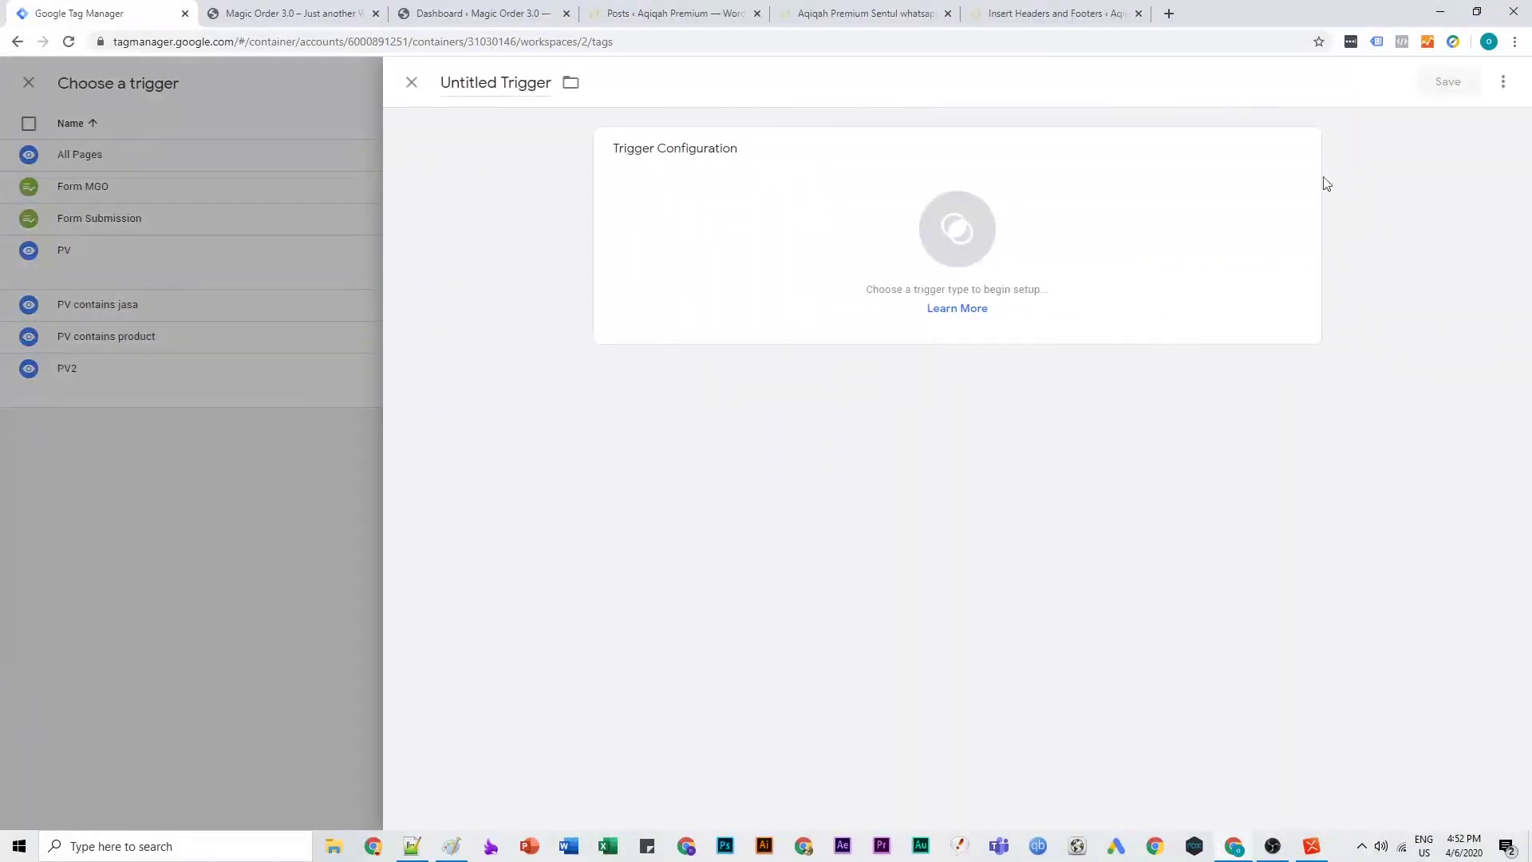
click(1233, 223)
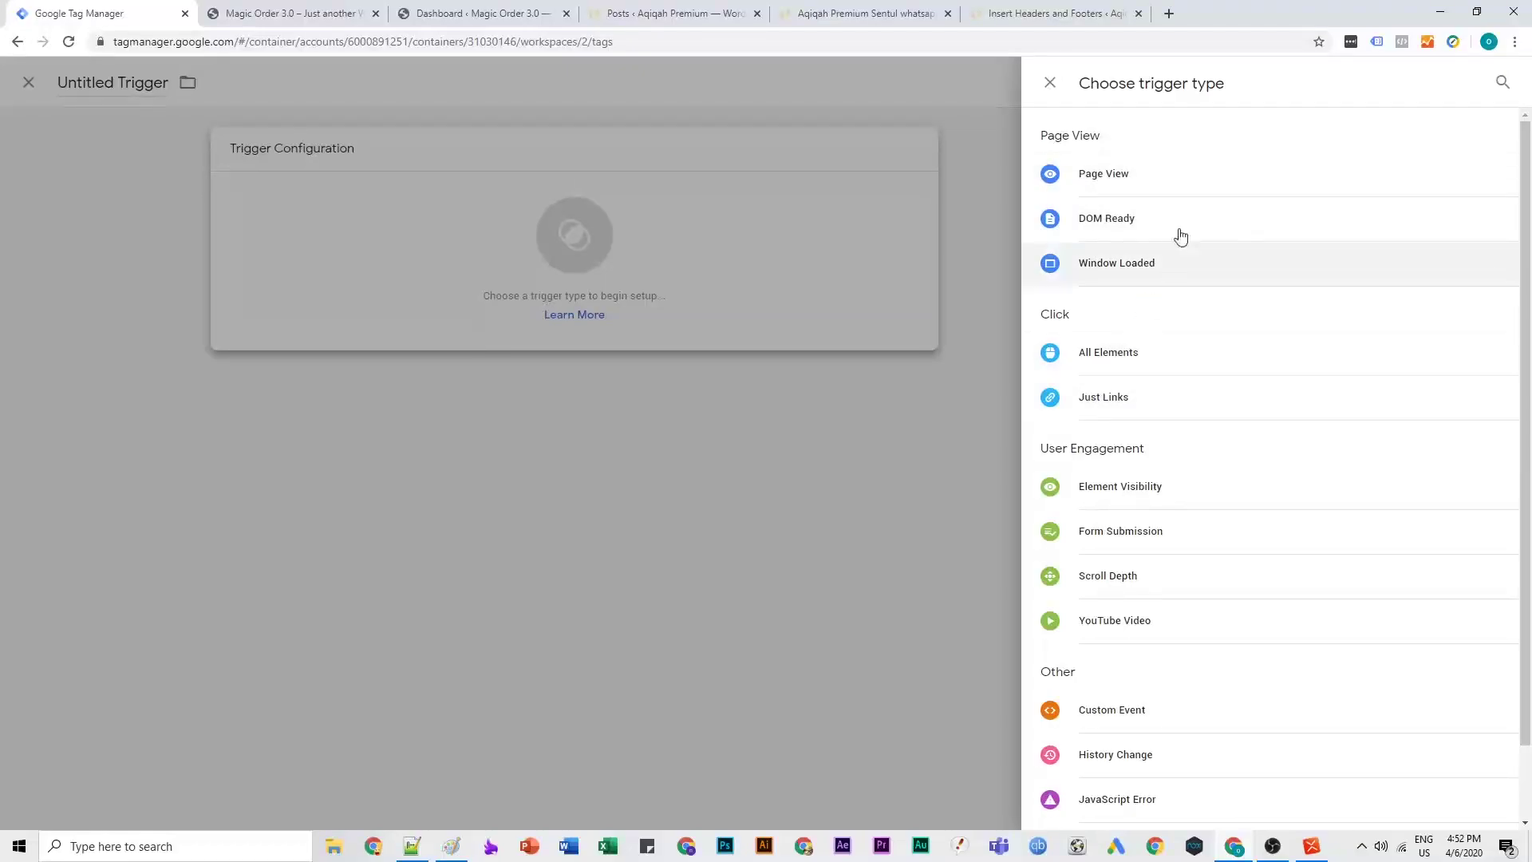
click(1118, 408)
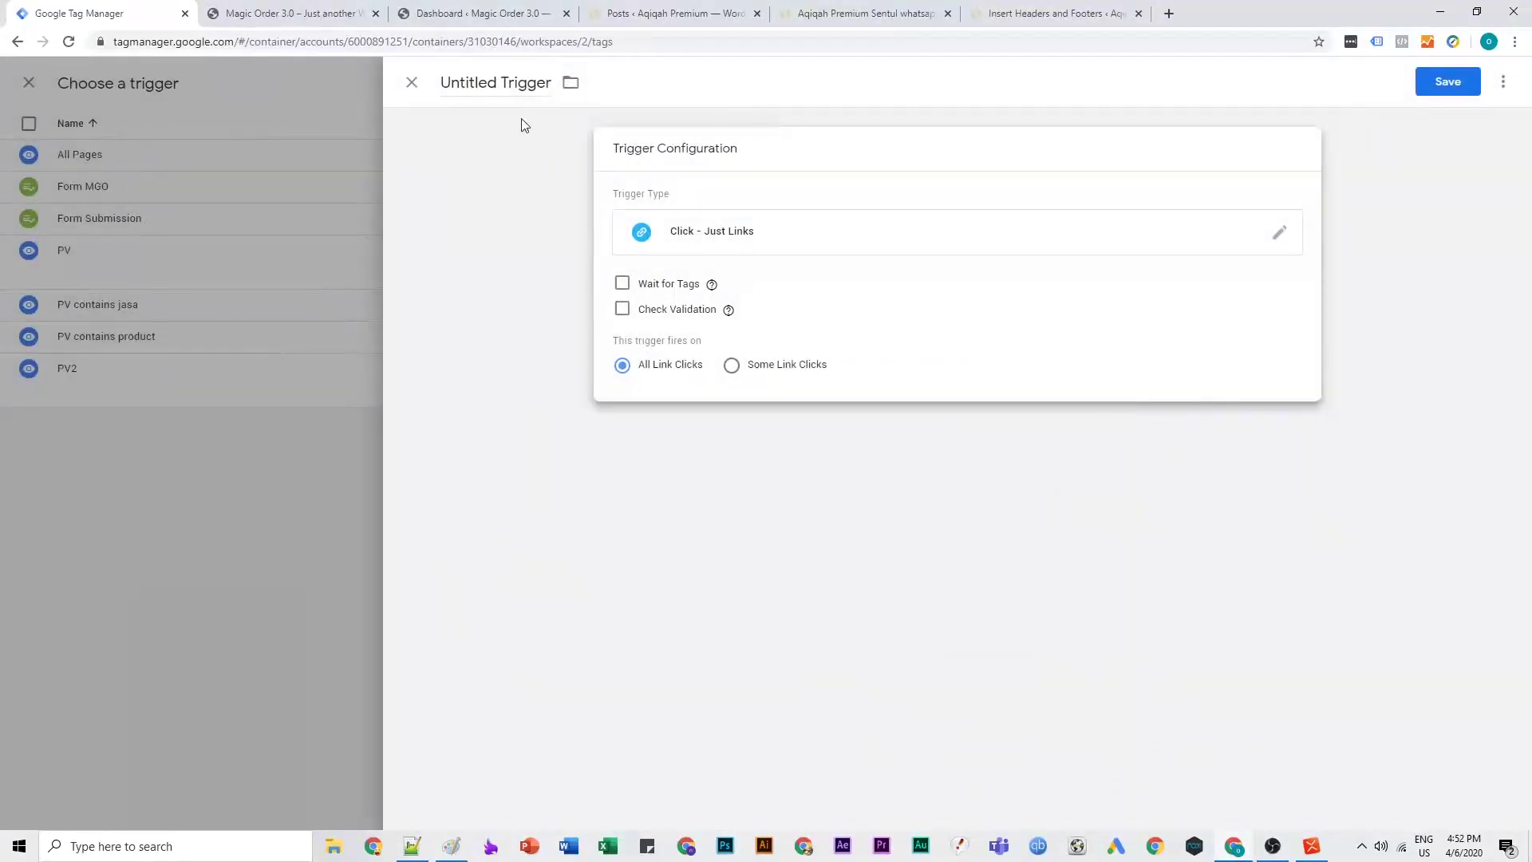
click(506, 89)
key(ctrl+a)
text(Click )
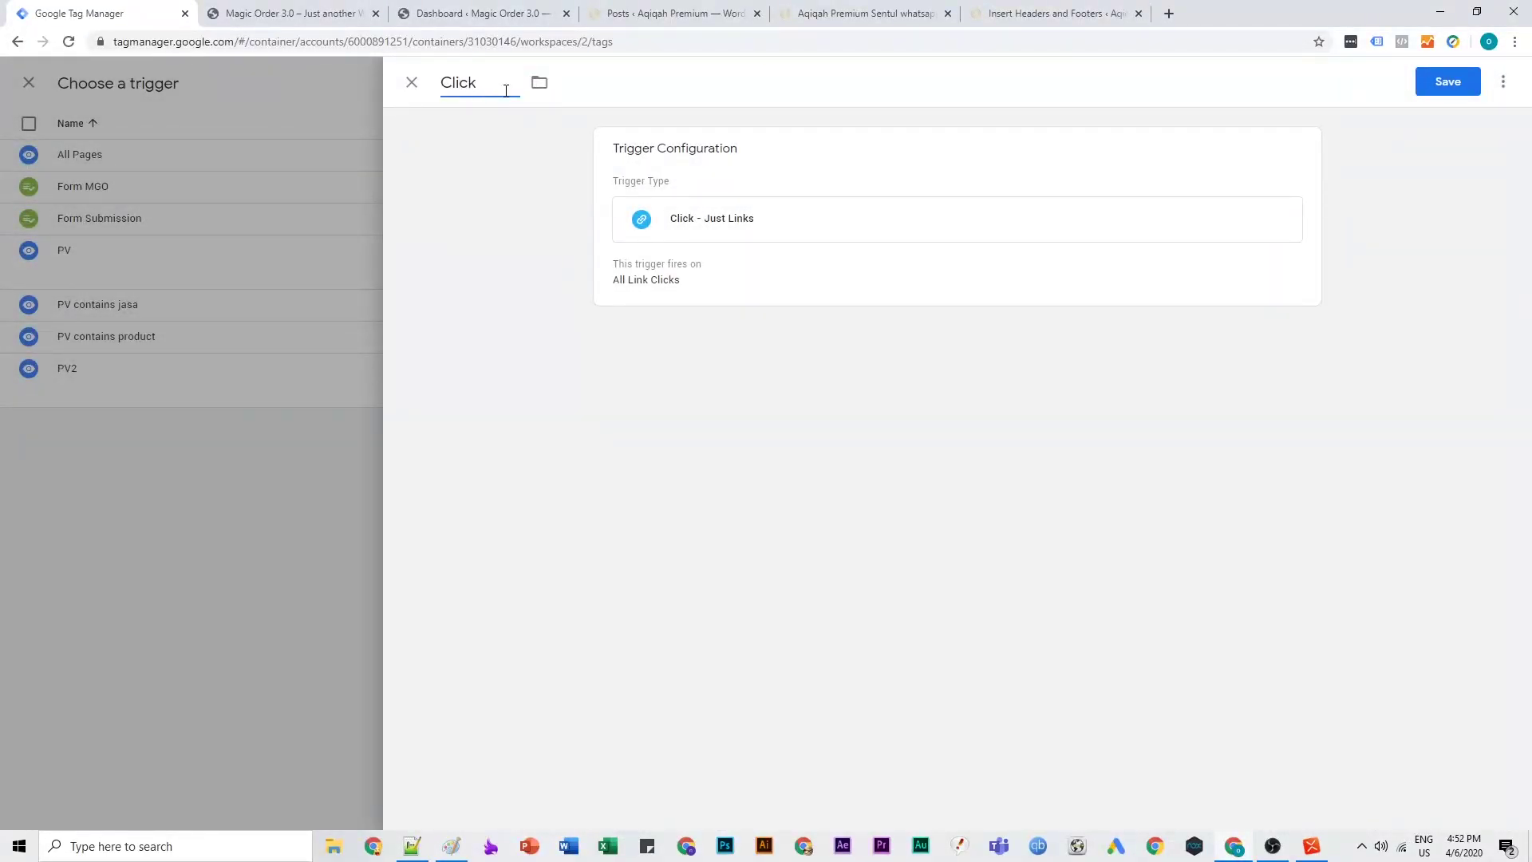
text(url contai)
text(n)
text(api.wgh)
text(jh)
text(hatsapp.com)
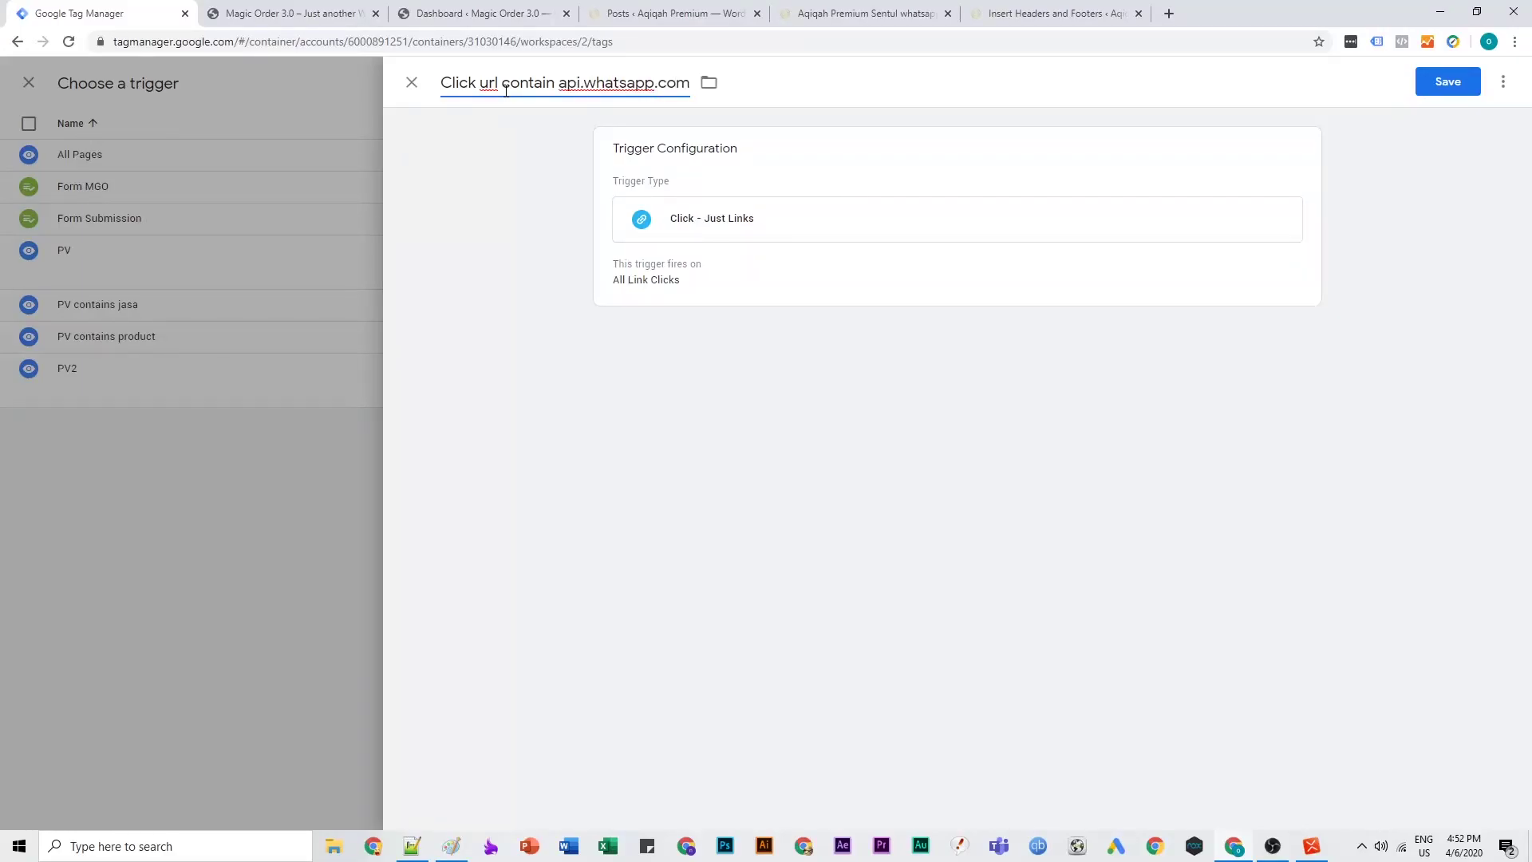
Step: Limit it to Some Link Clicks where Click URL contains api.whatsapp, then save trigger and FBAds-Lead tag
click(900, 305)
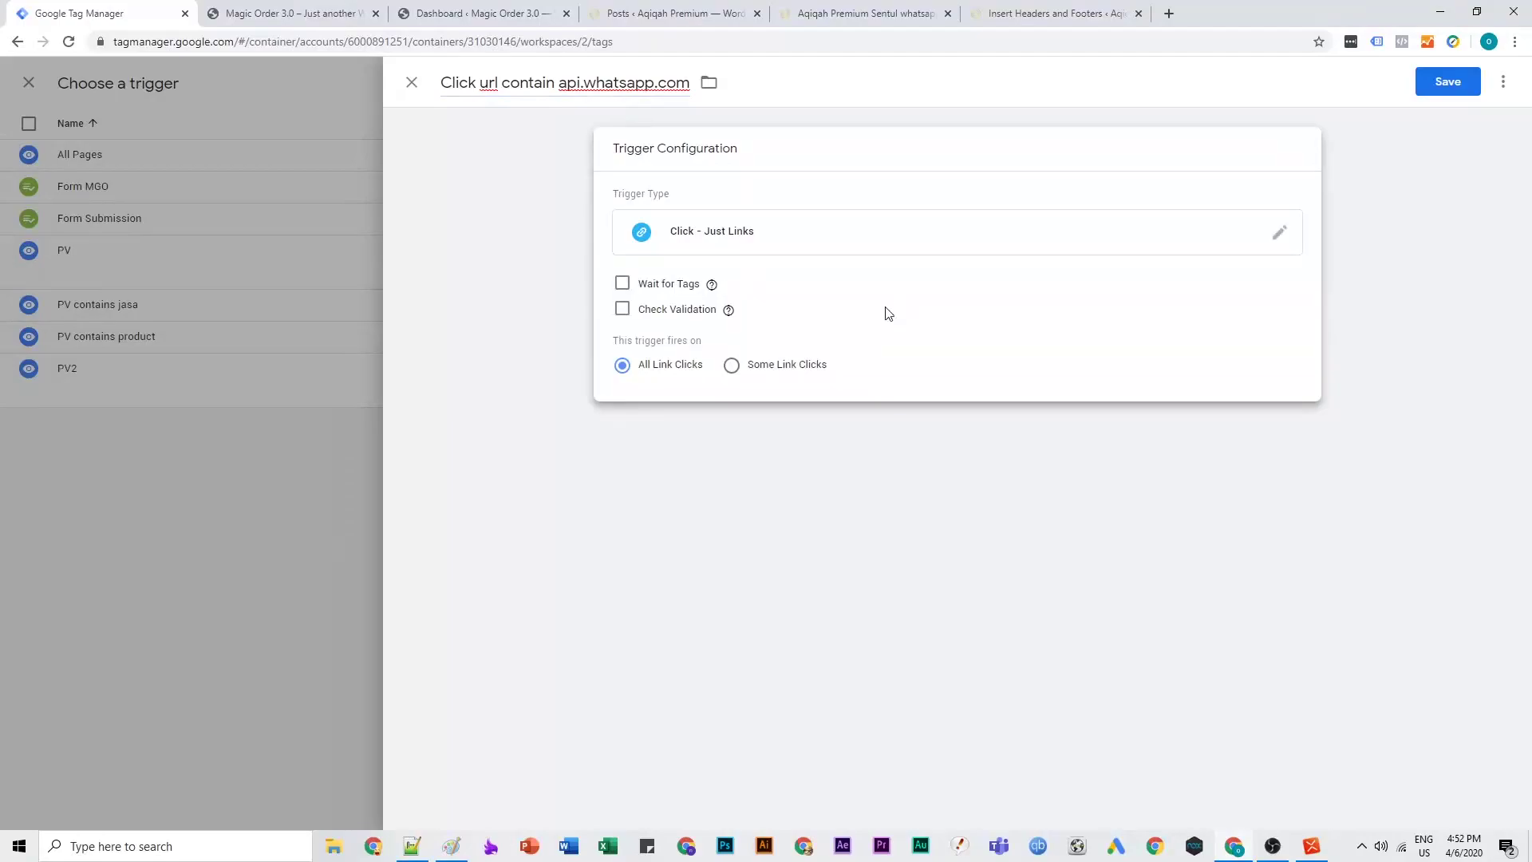
click(774, 363)
click(728, 423)
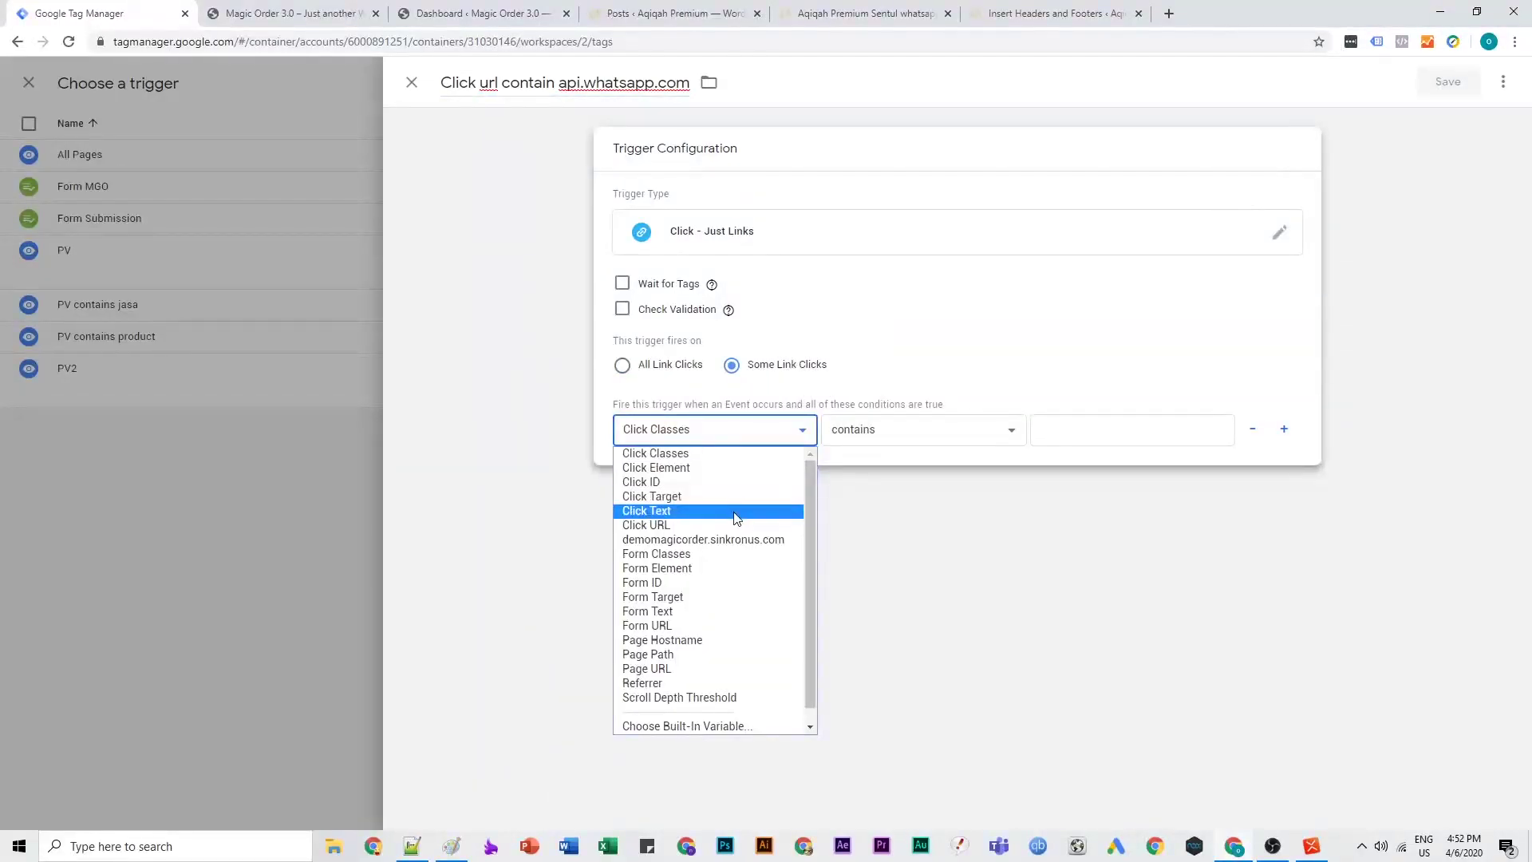
click(694, 532)
click(1106, 434)
text(api.w)
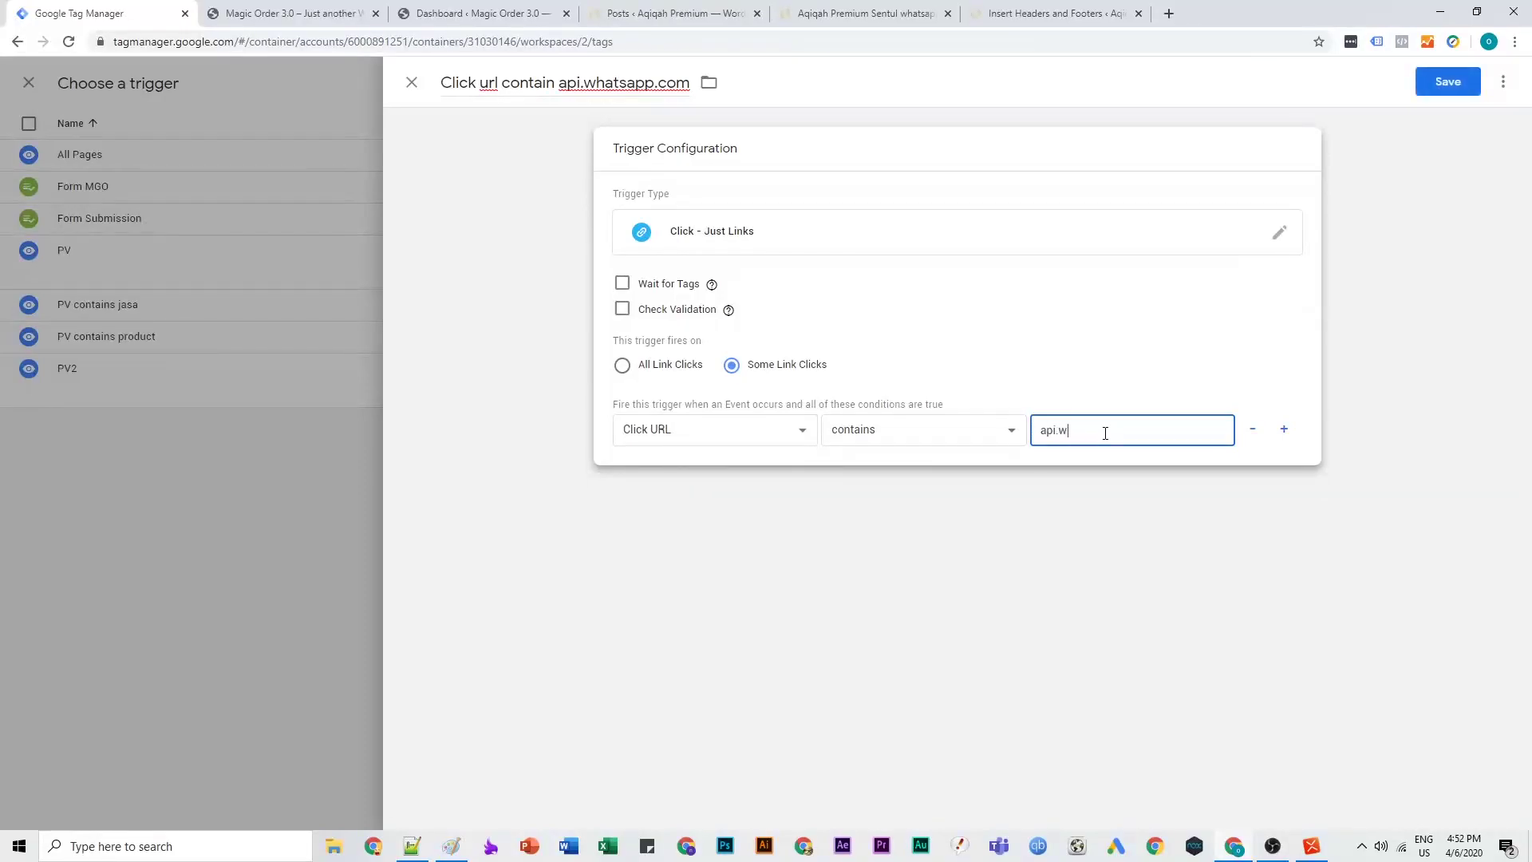
text(hatsapp.com)
click(1450, 83)
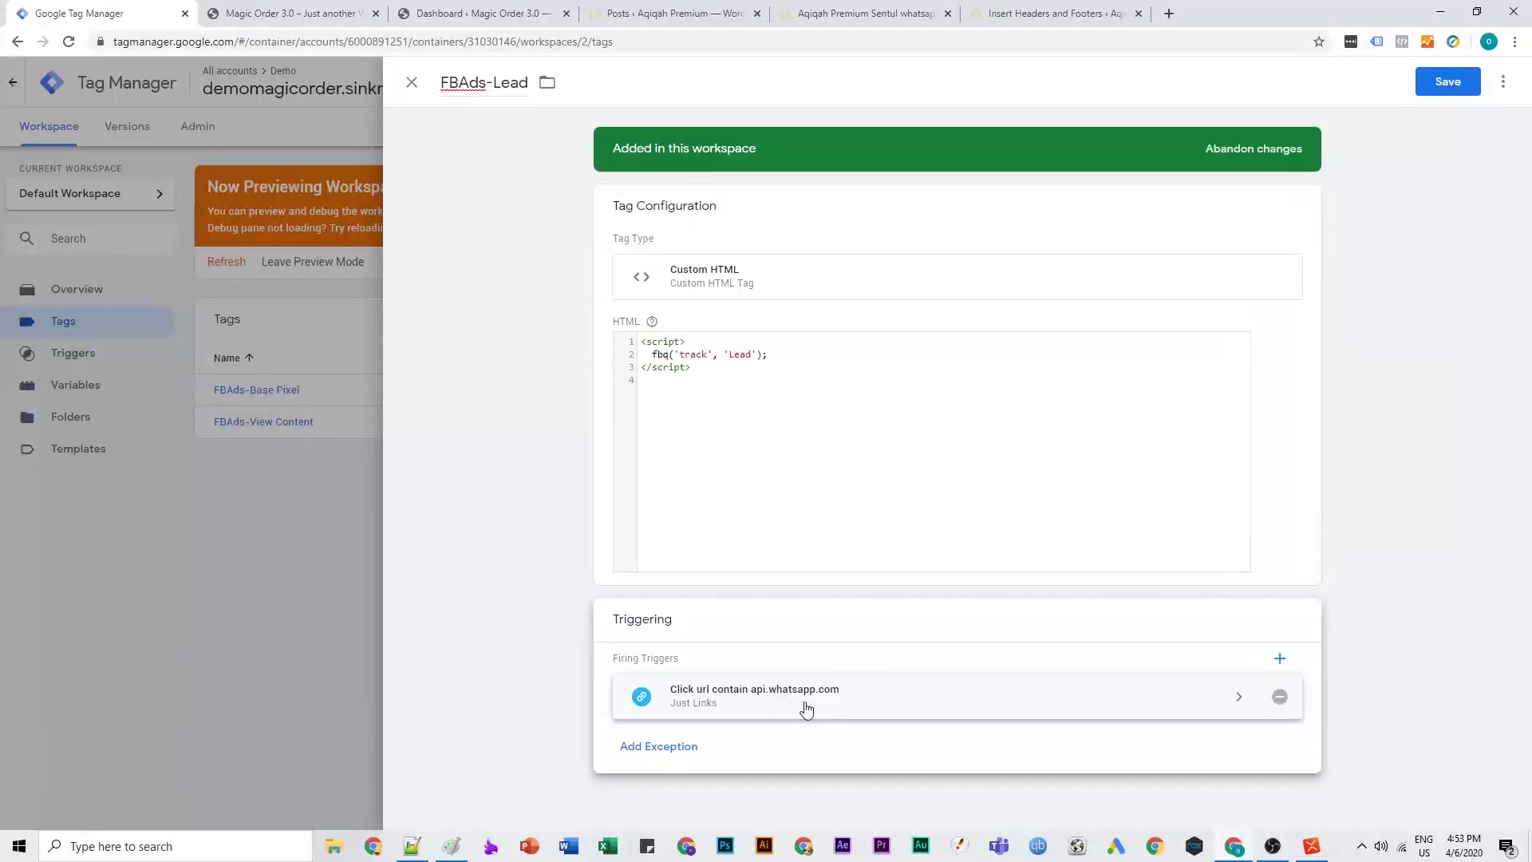
click(1446, 81)
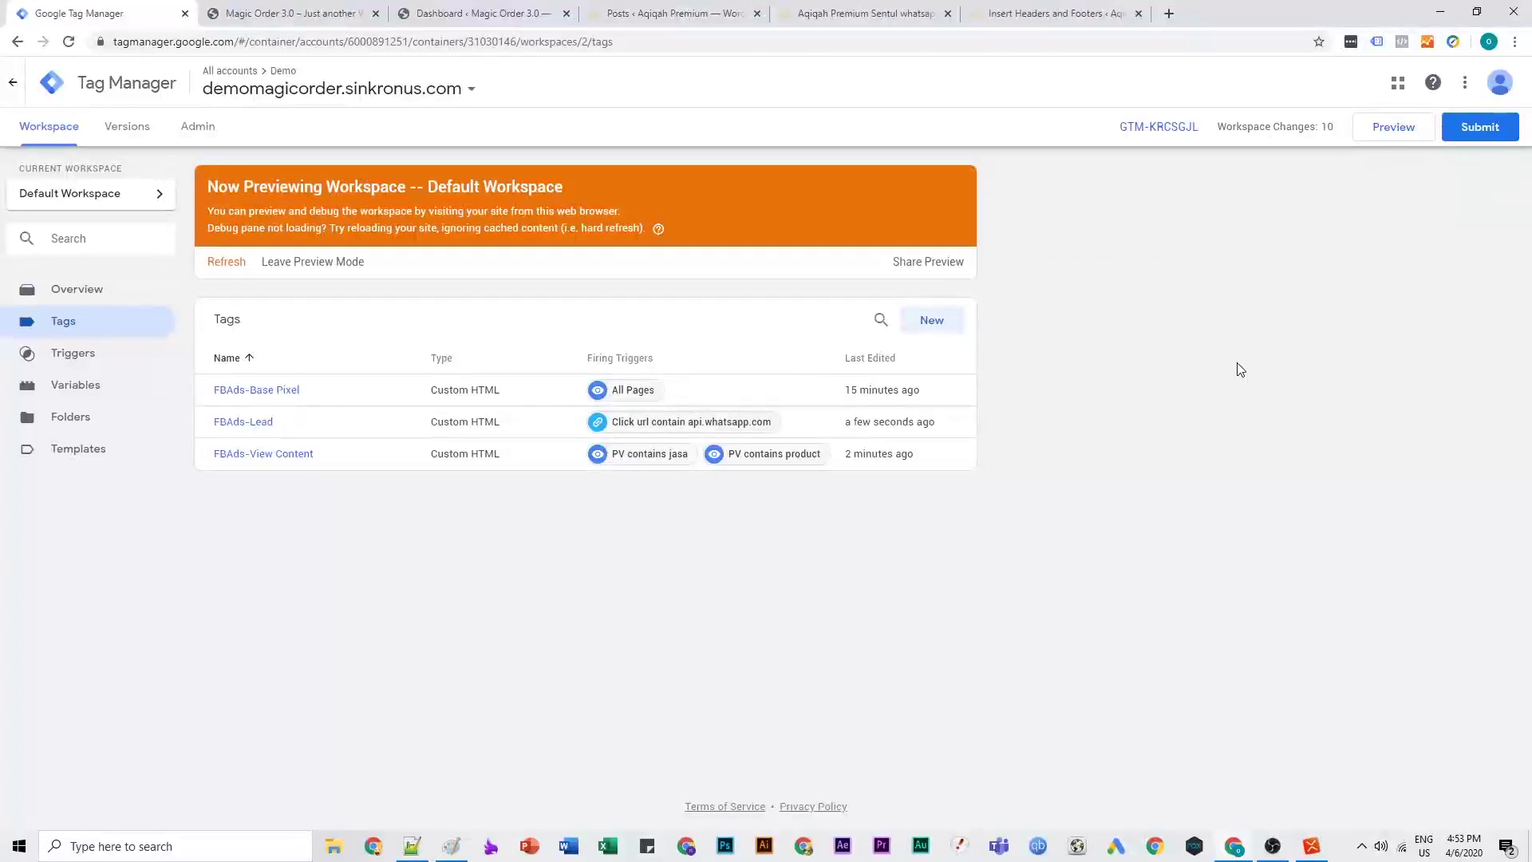
Step: Highlight the 'madzhab form' heading on line 7 of the Notepad++ tracking notes
key(alt+Tab)
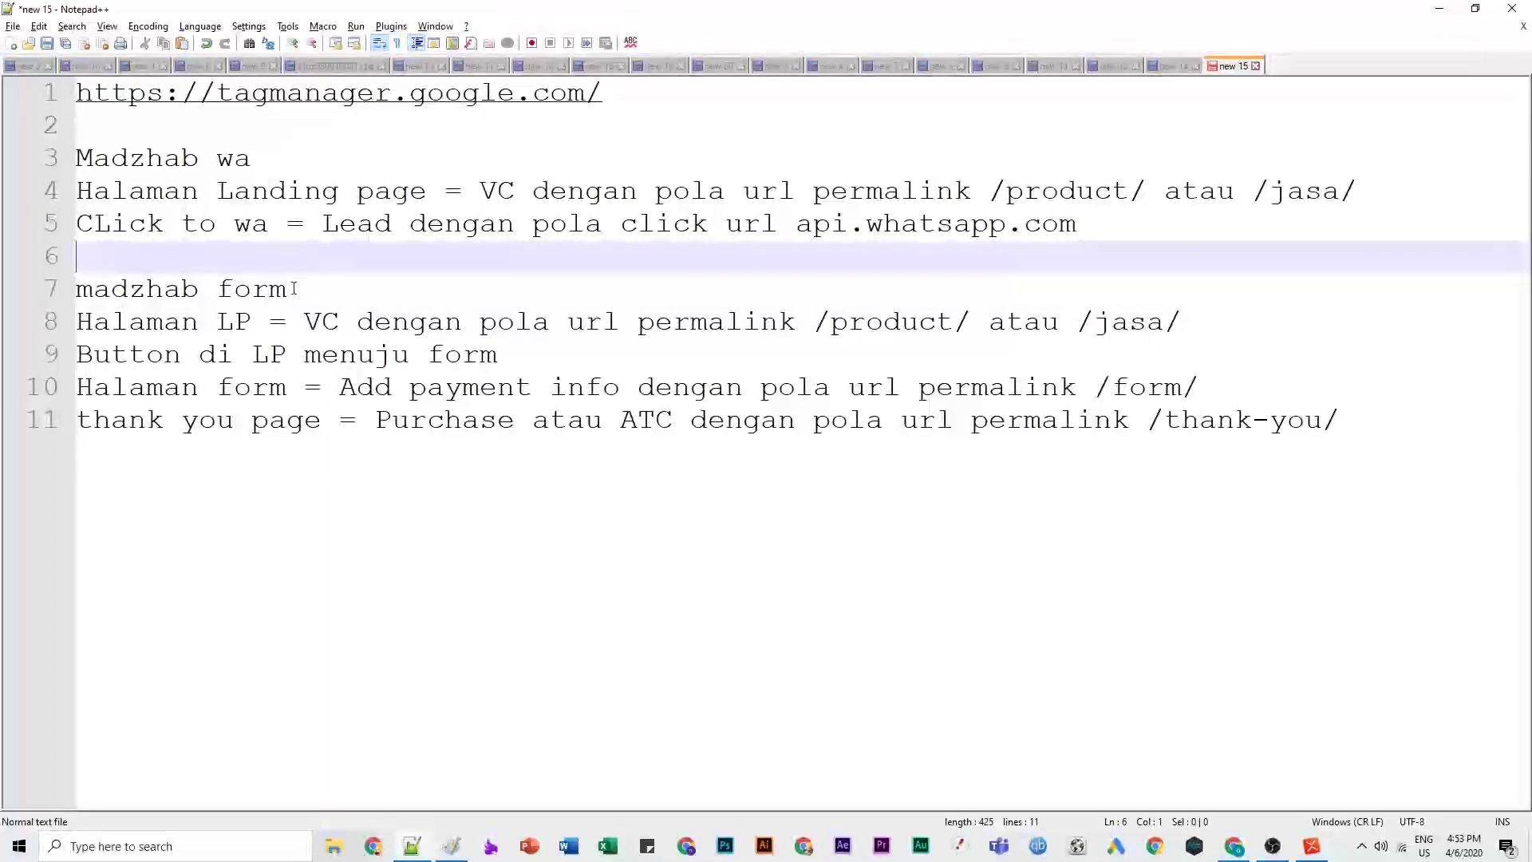
drag(295, 288, 77, 290)
key(ctrl+End)
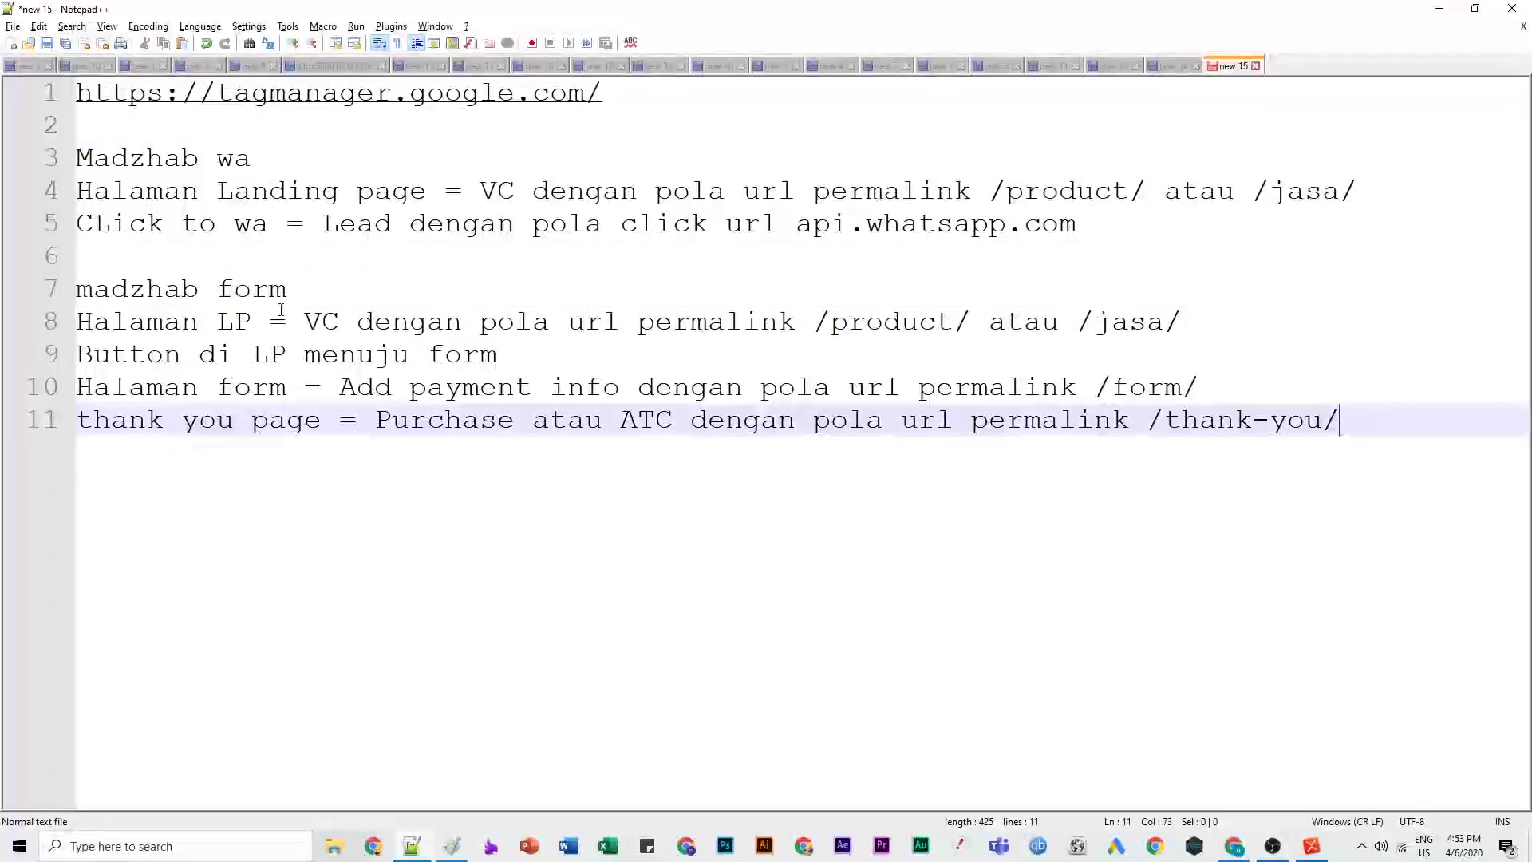
drag(291, 288, 76, 289)
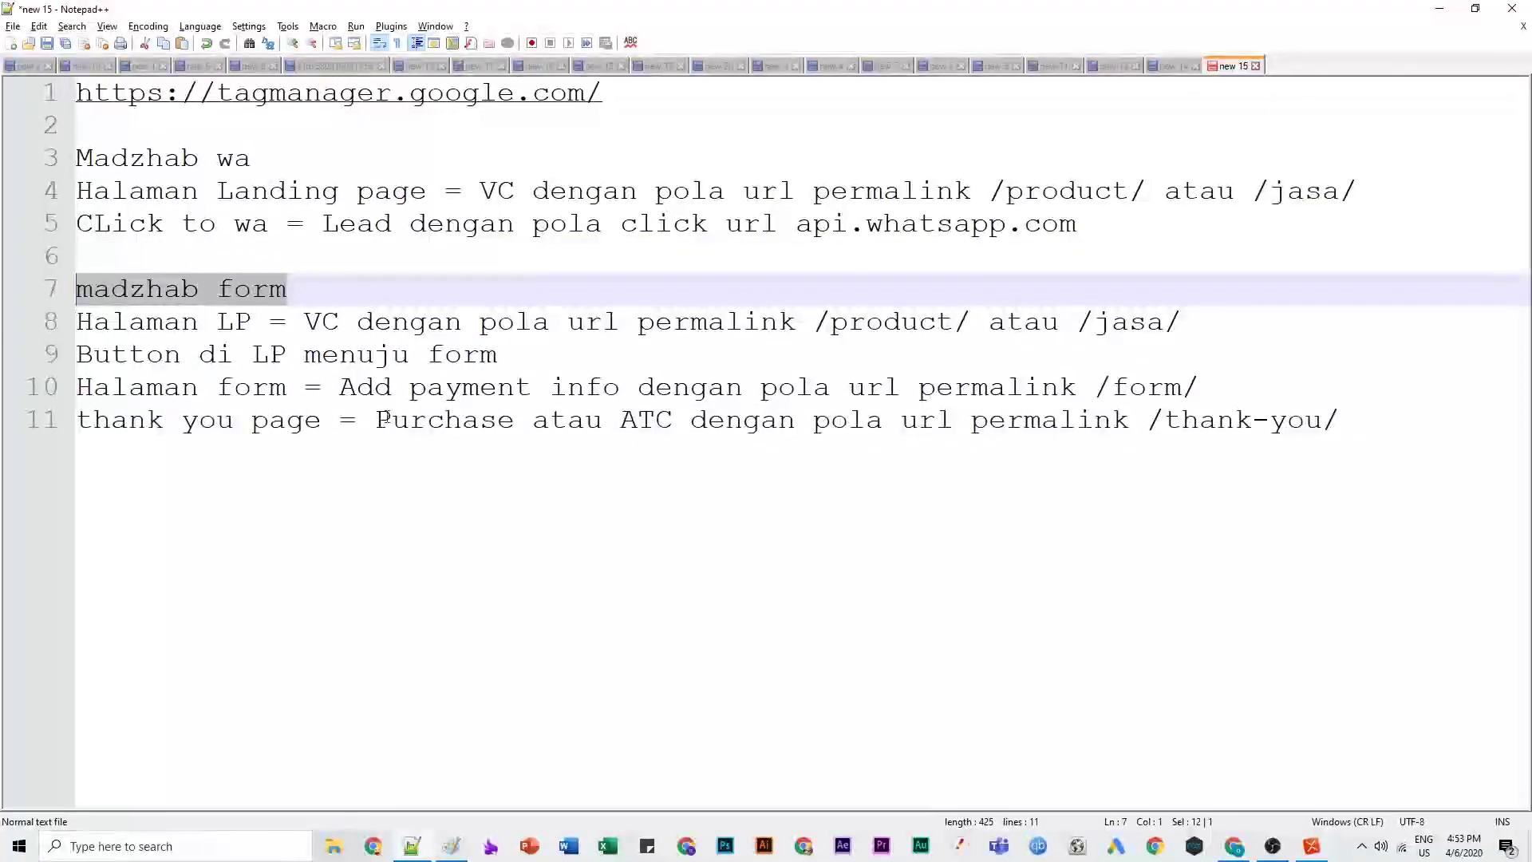
key(alt+Tab)
Step: Open DEMO – FORM DONASI in a new tab and look over the donation form
click(348, 9)
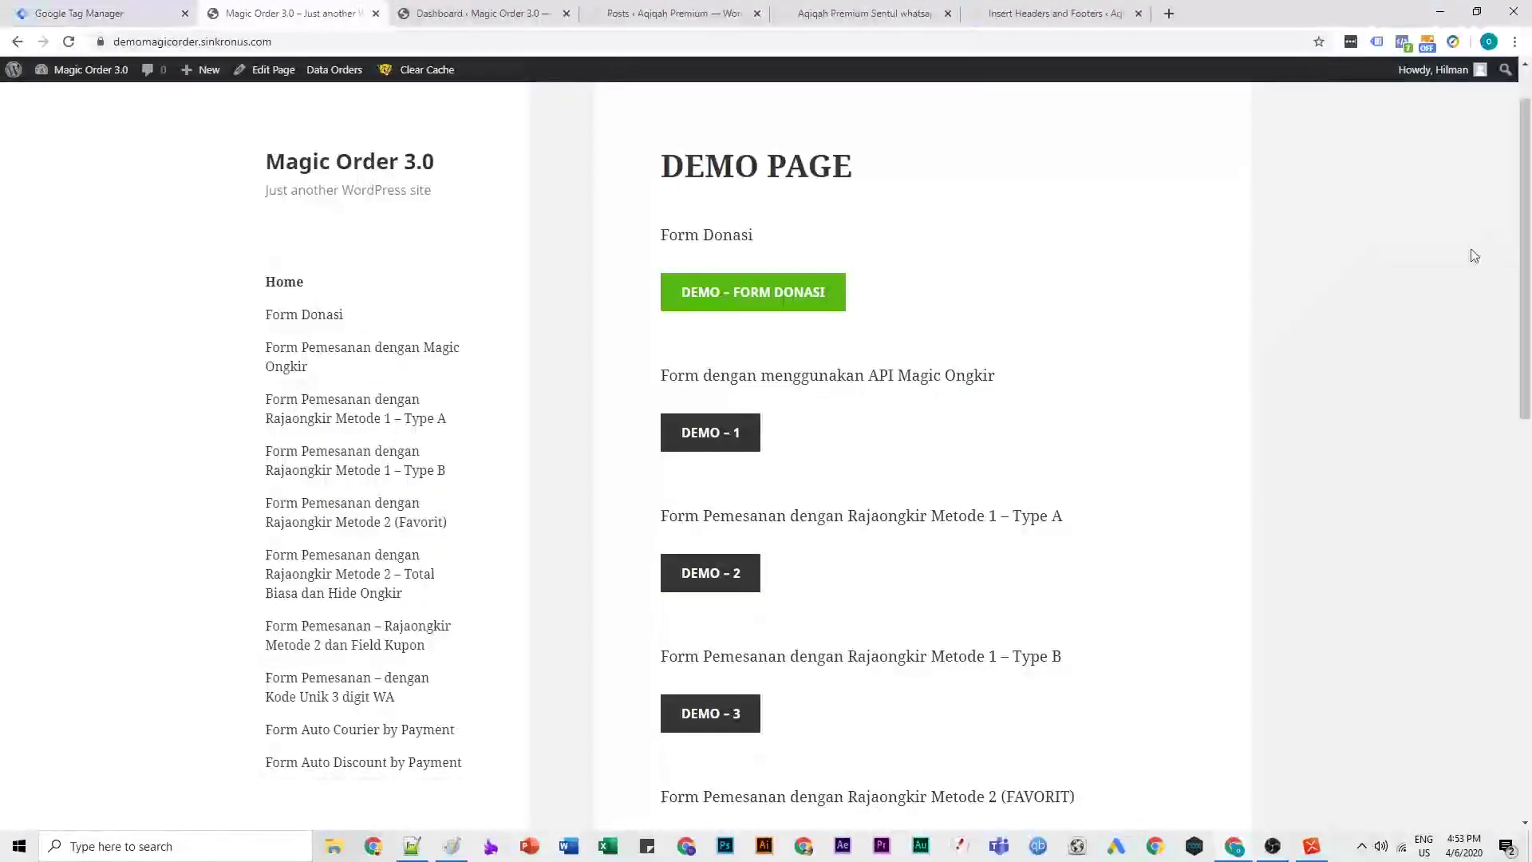
scroll(1229, 363, down, 10)
scroll(1233, 363, up, 11)
scroll(1173, 351, down, 1)
scroll(918, 363, up, 2)
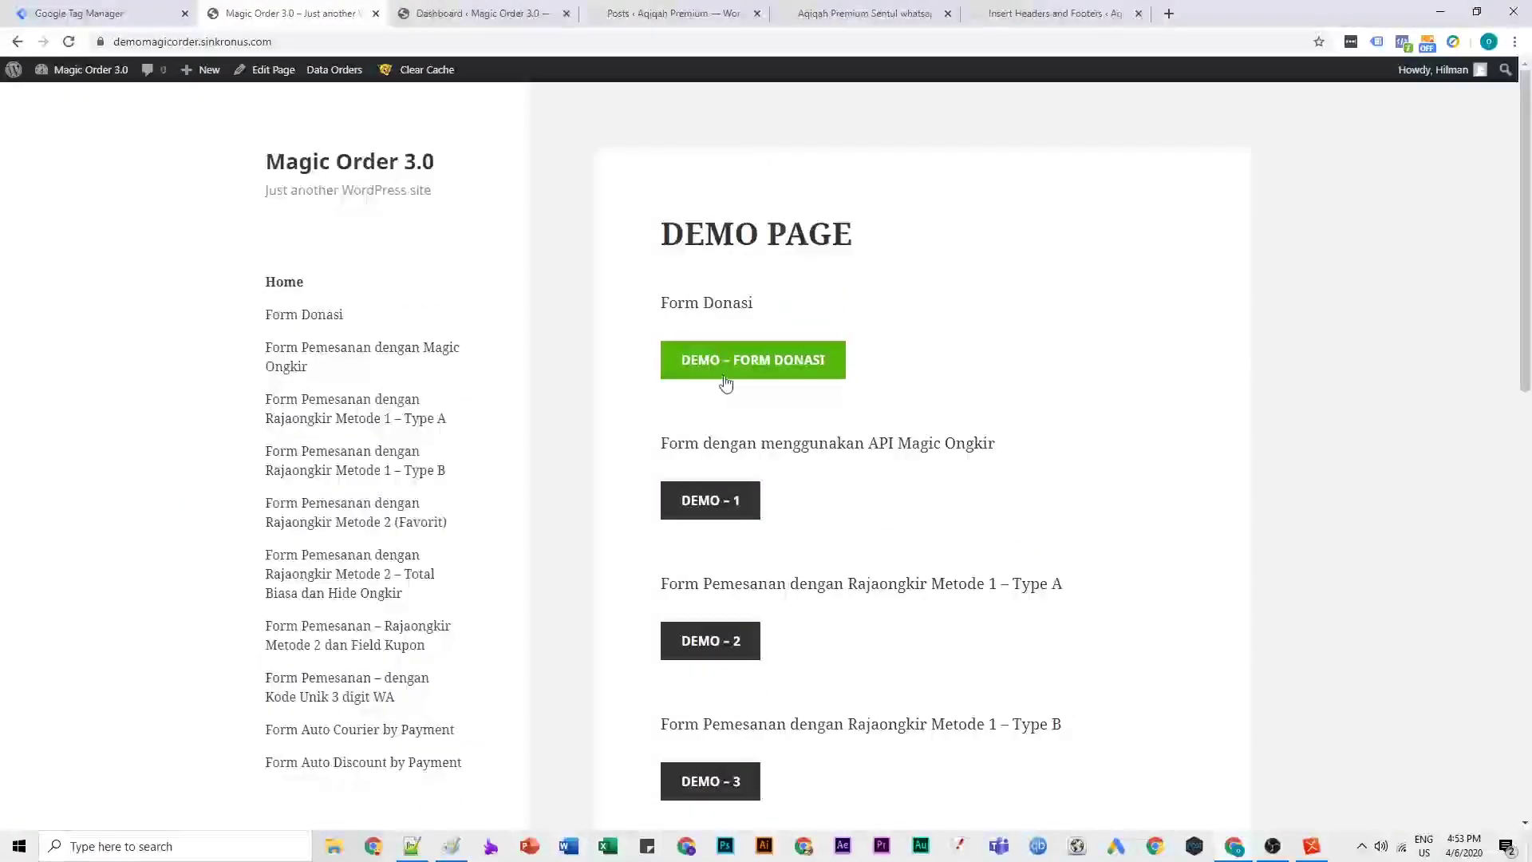
middle_click(788, 369)
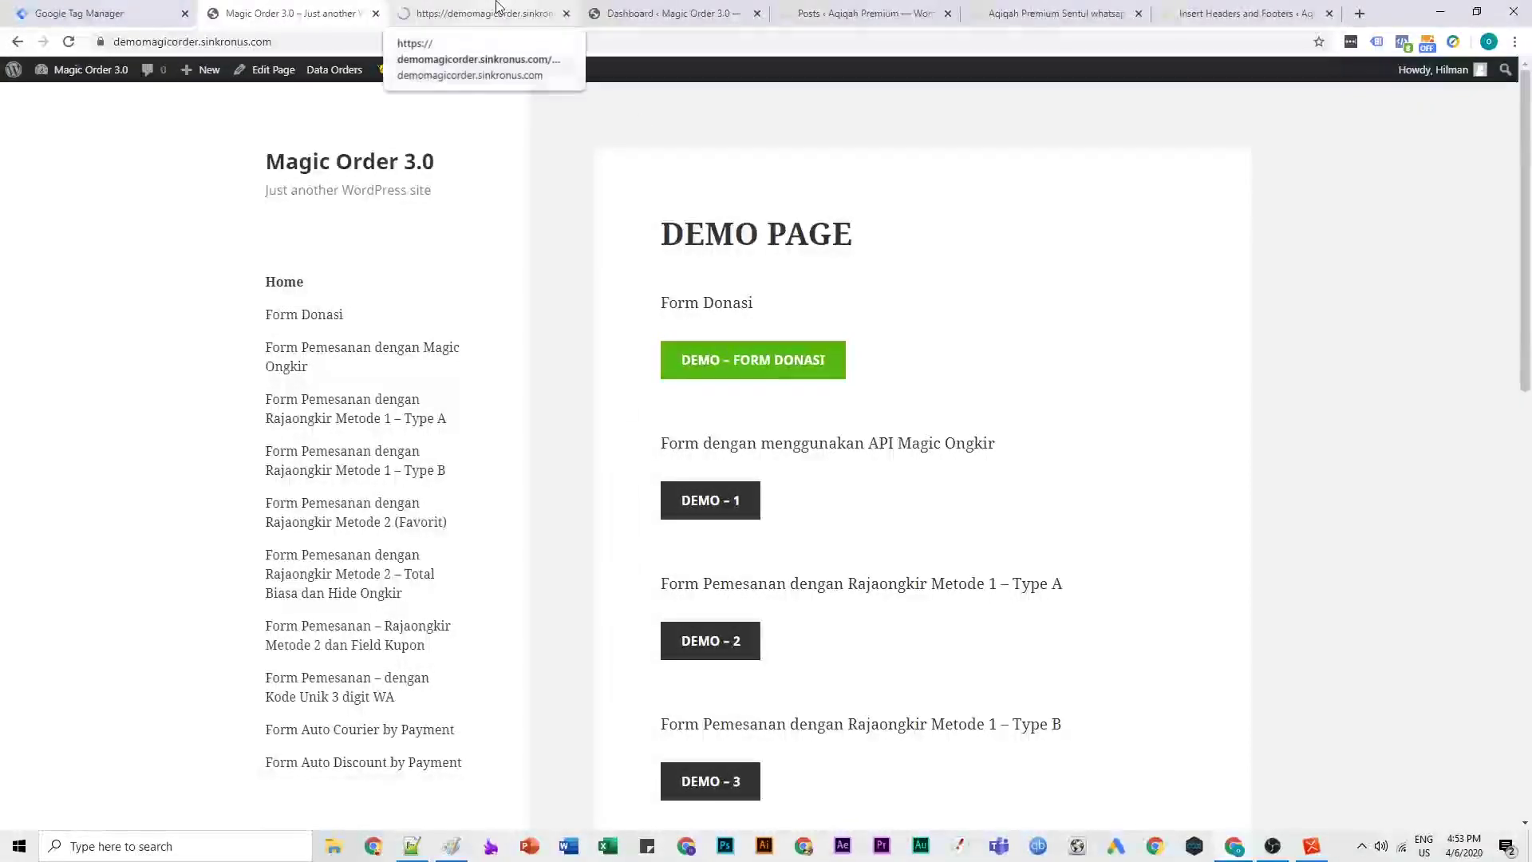
click(496, 6)
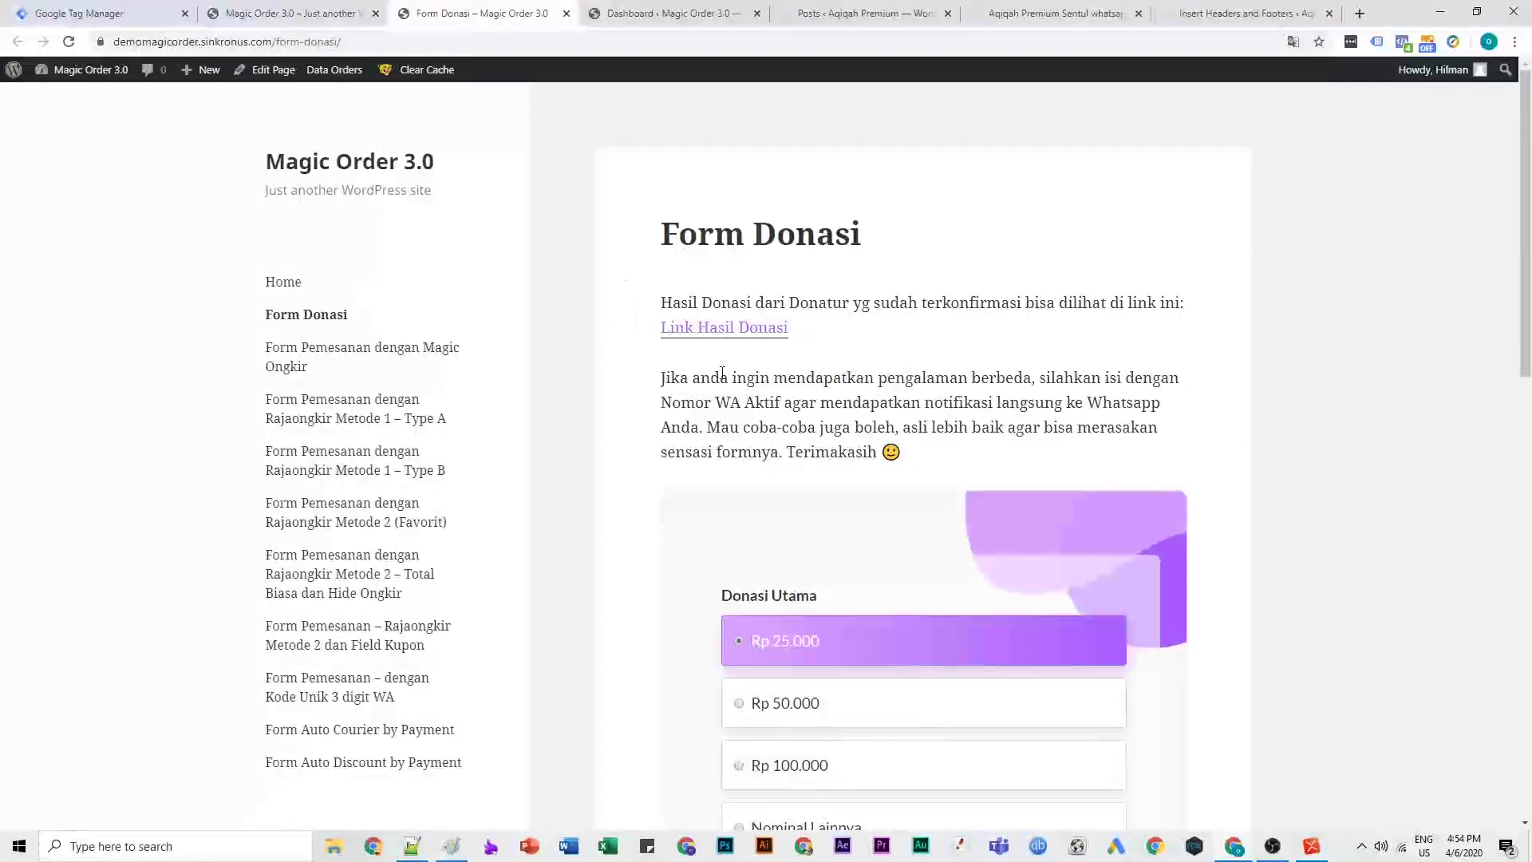
scroll(612, 476, down, 10)
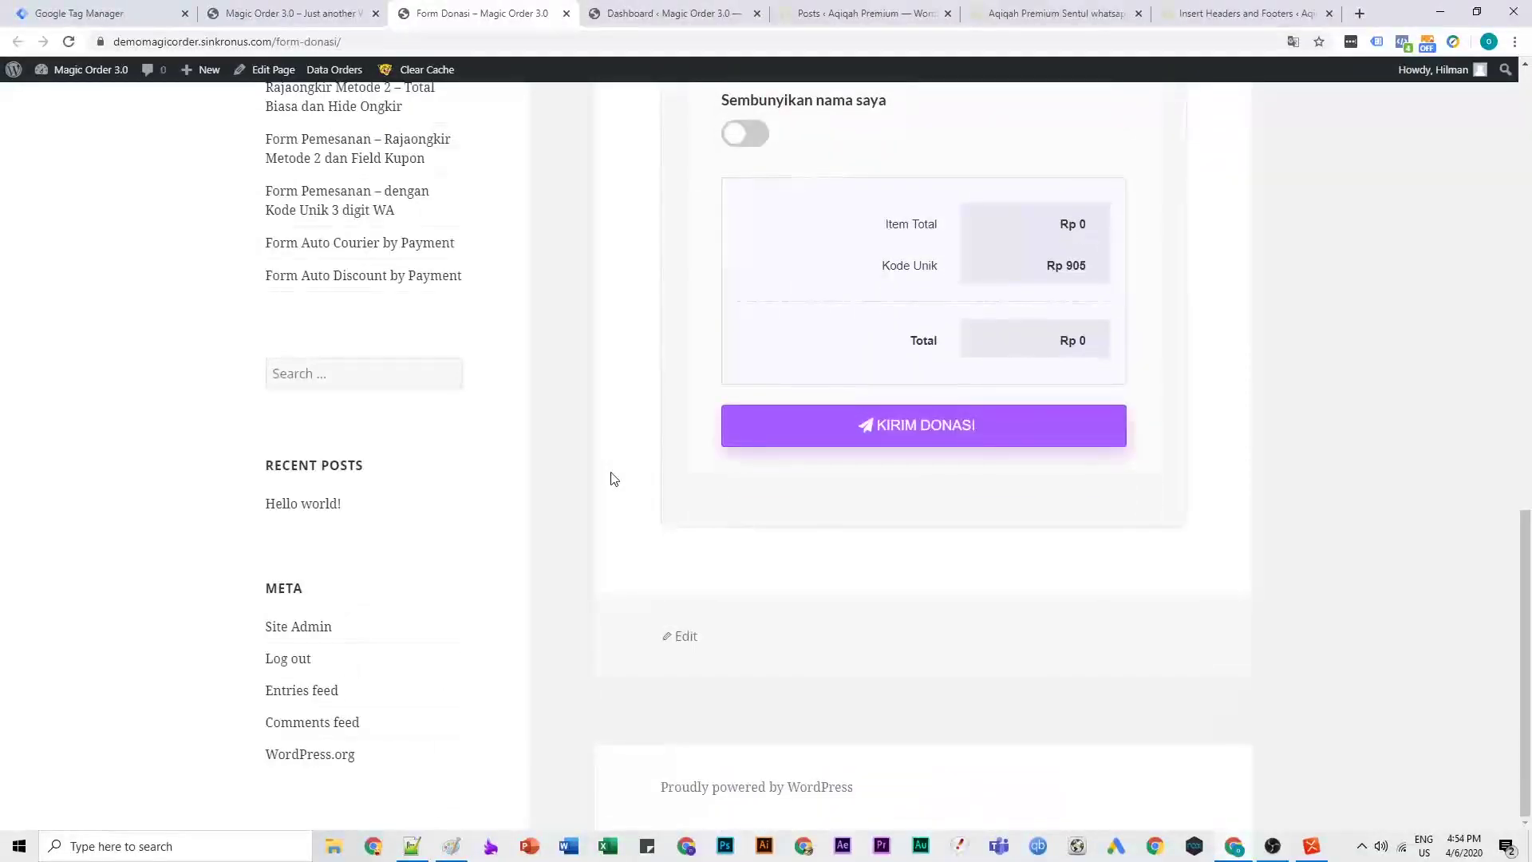
scroll(612, 479, up, 10)
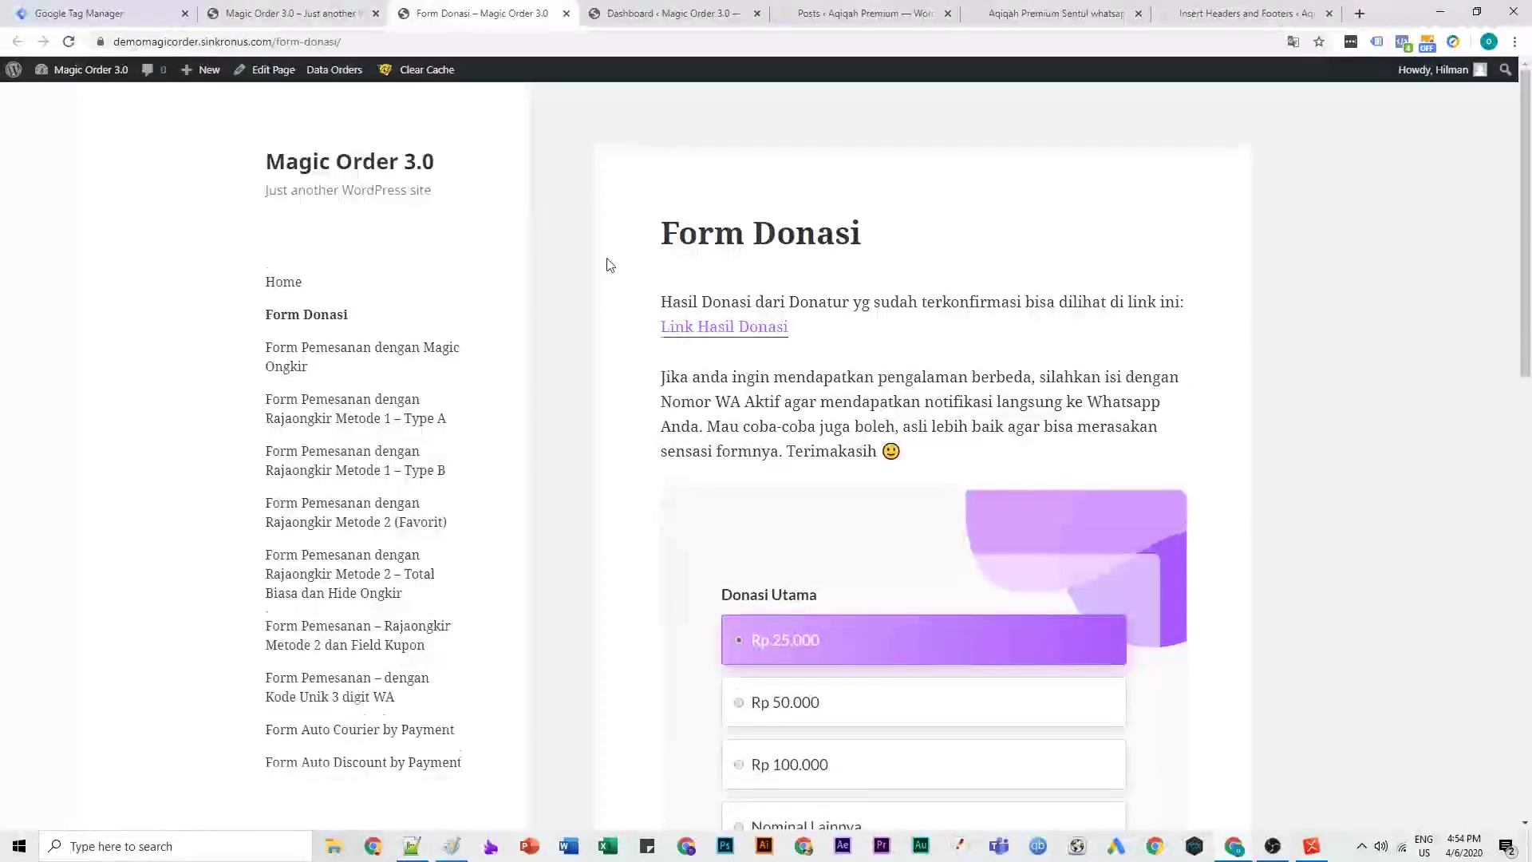
scroll(609, 263, down, 12)
scroll(609, 263, up, 12)
scroll(609, 263, down, 2)
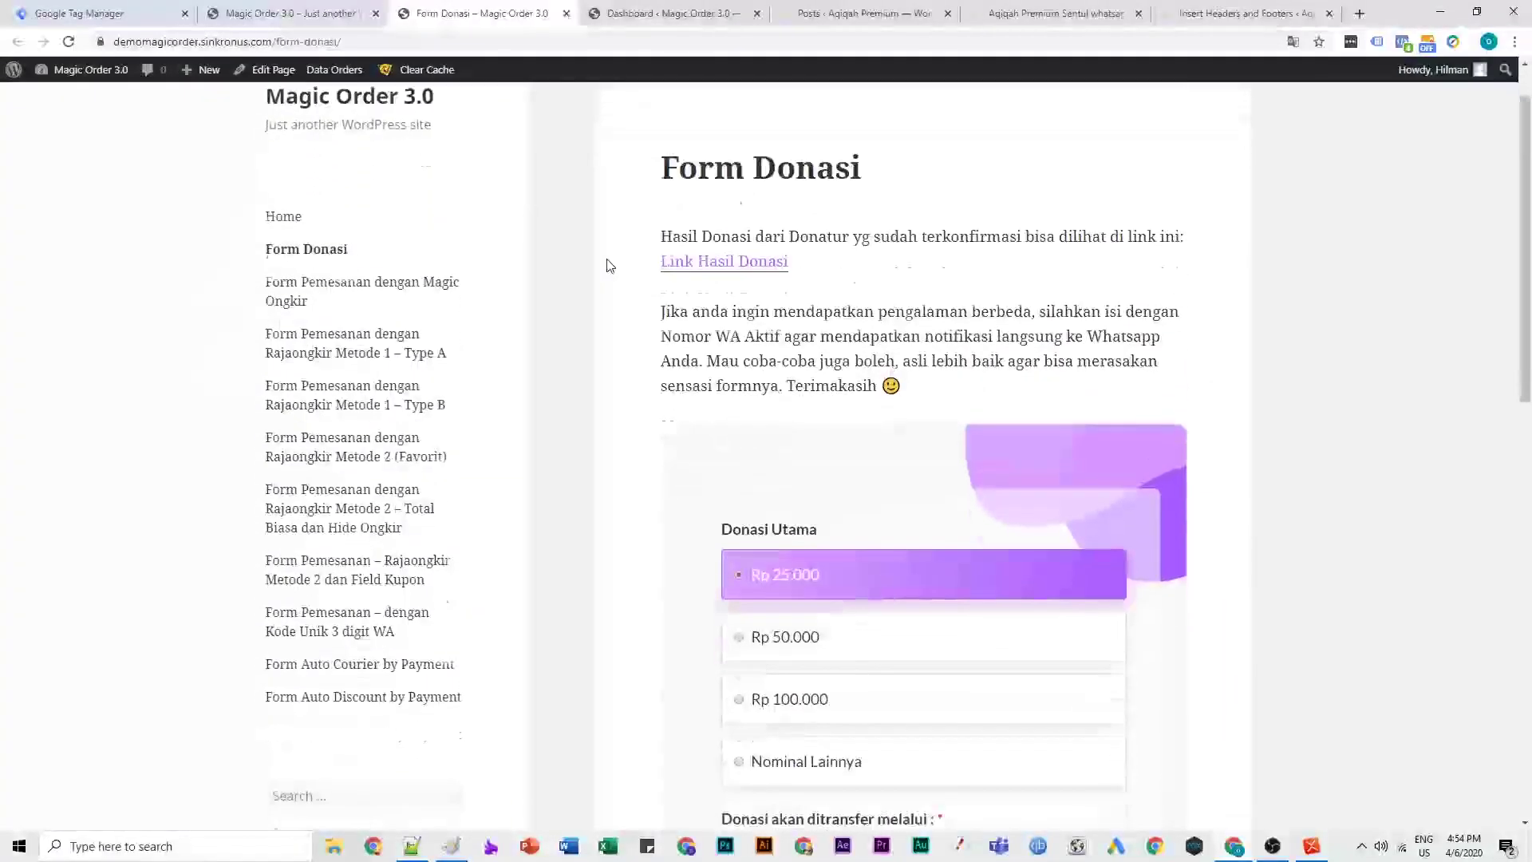
scroll(626, 233, up, 2)
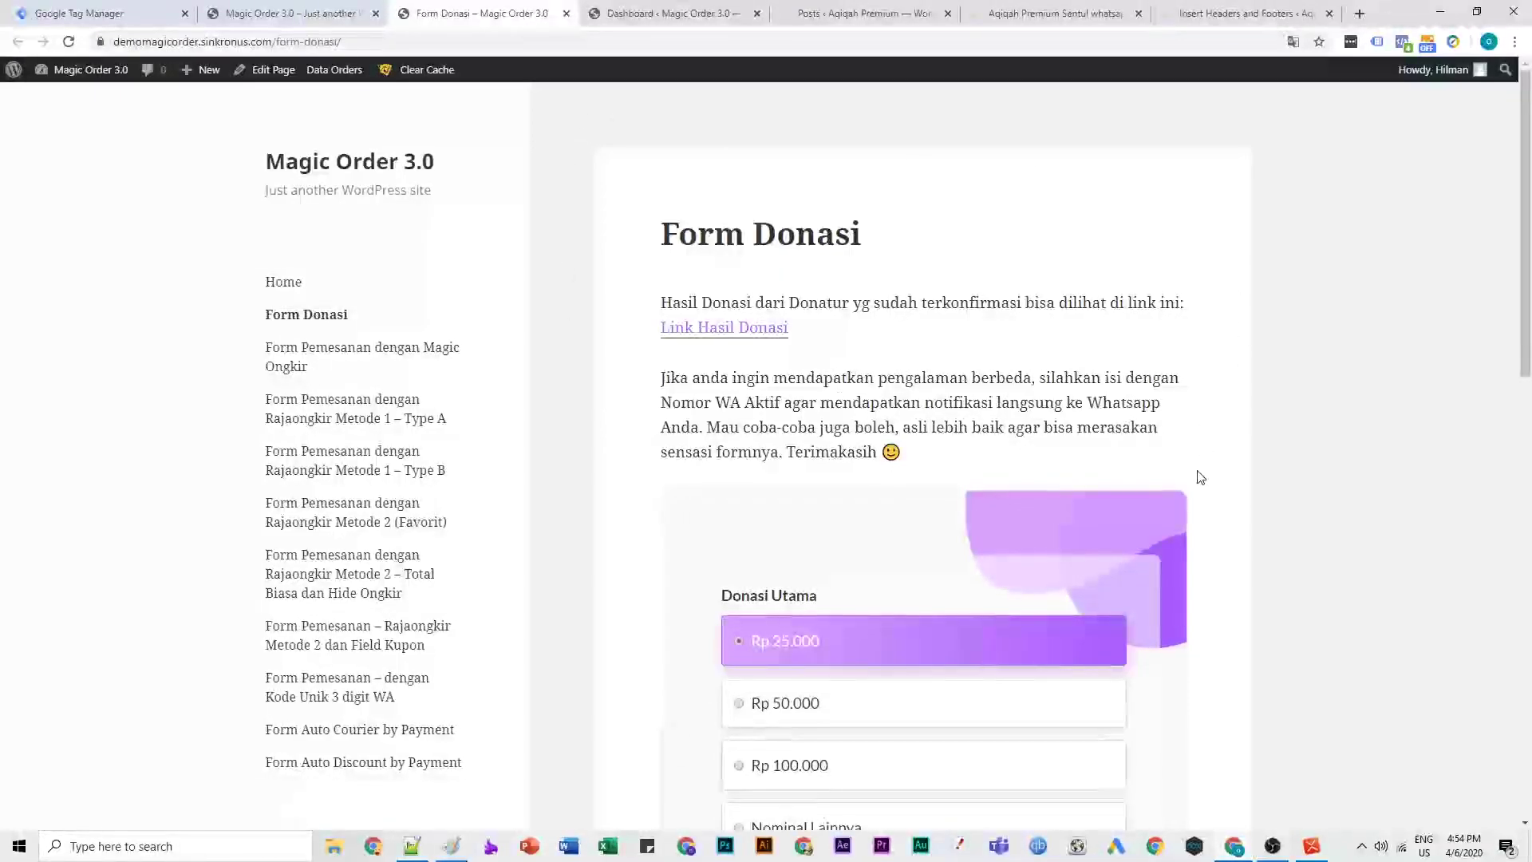
Step: Compare the demo page, donation form and Paint funnel sketch, ending on the DEMO PAGE
key(ctrl+shift+Tab)
scroll(701, 259, down, 12)
scroll(702, 264, up, 12)
scroll(704, 267, down, 12)
scroll(704, 271, up, 4)
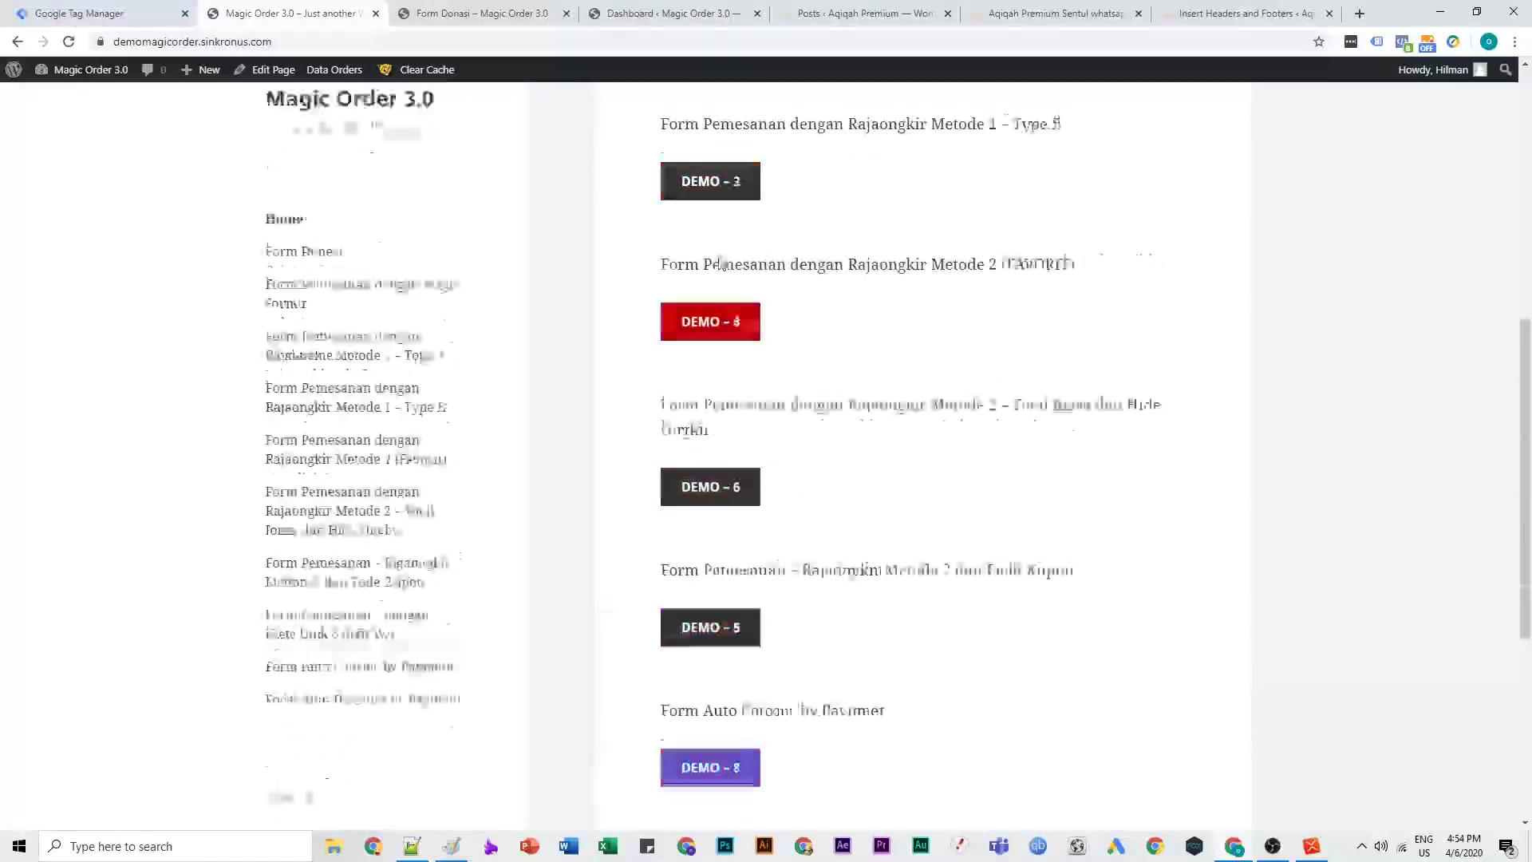
scroll(722, 263, up, 8)
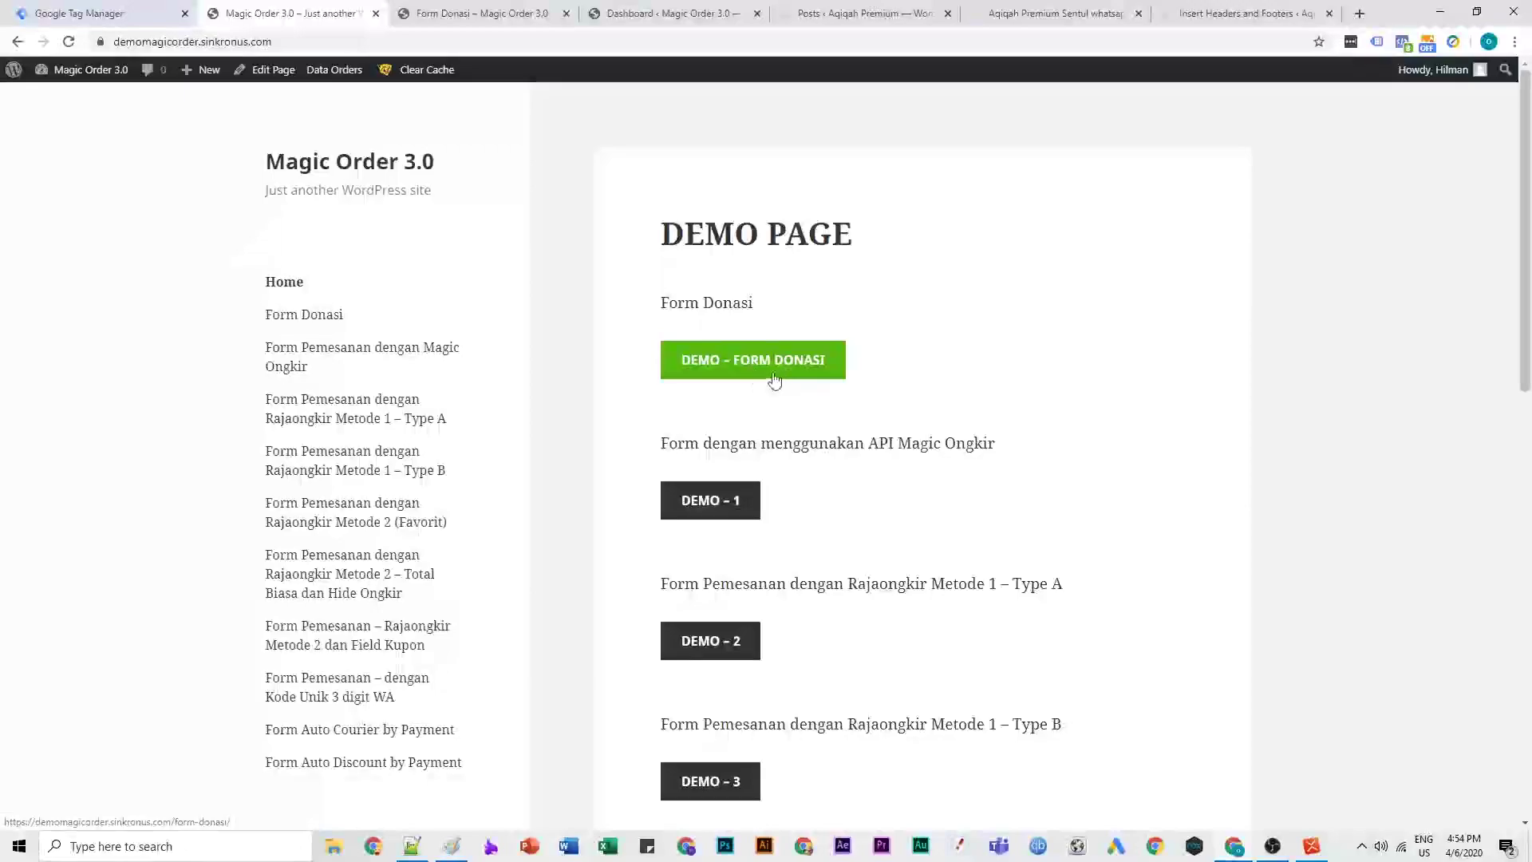
click(468, 11)
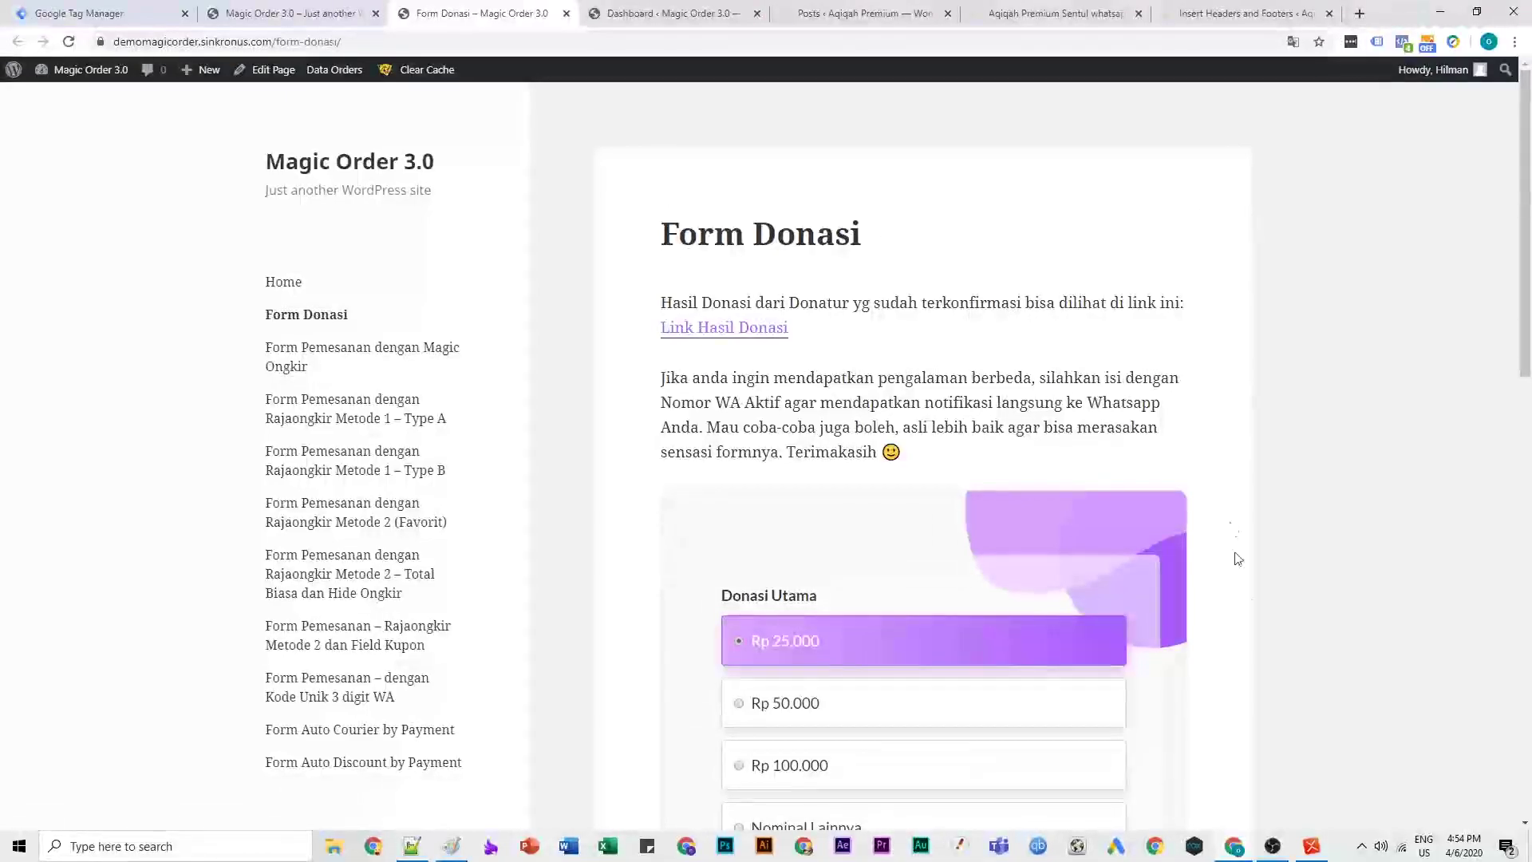
scroll(1243, 711, down, 15)
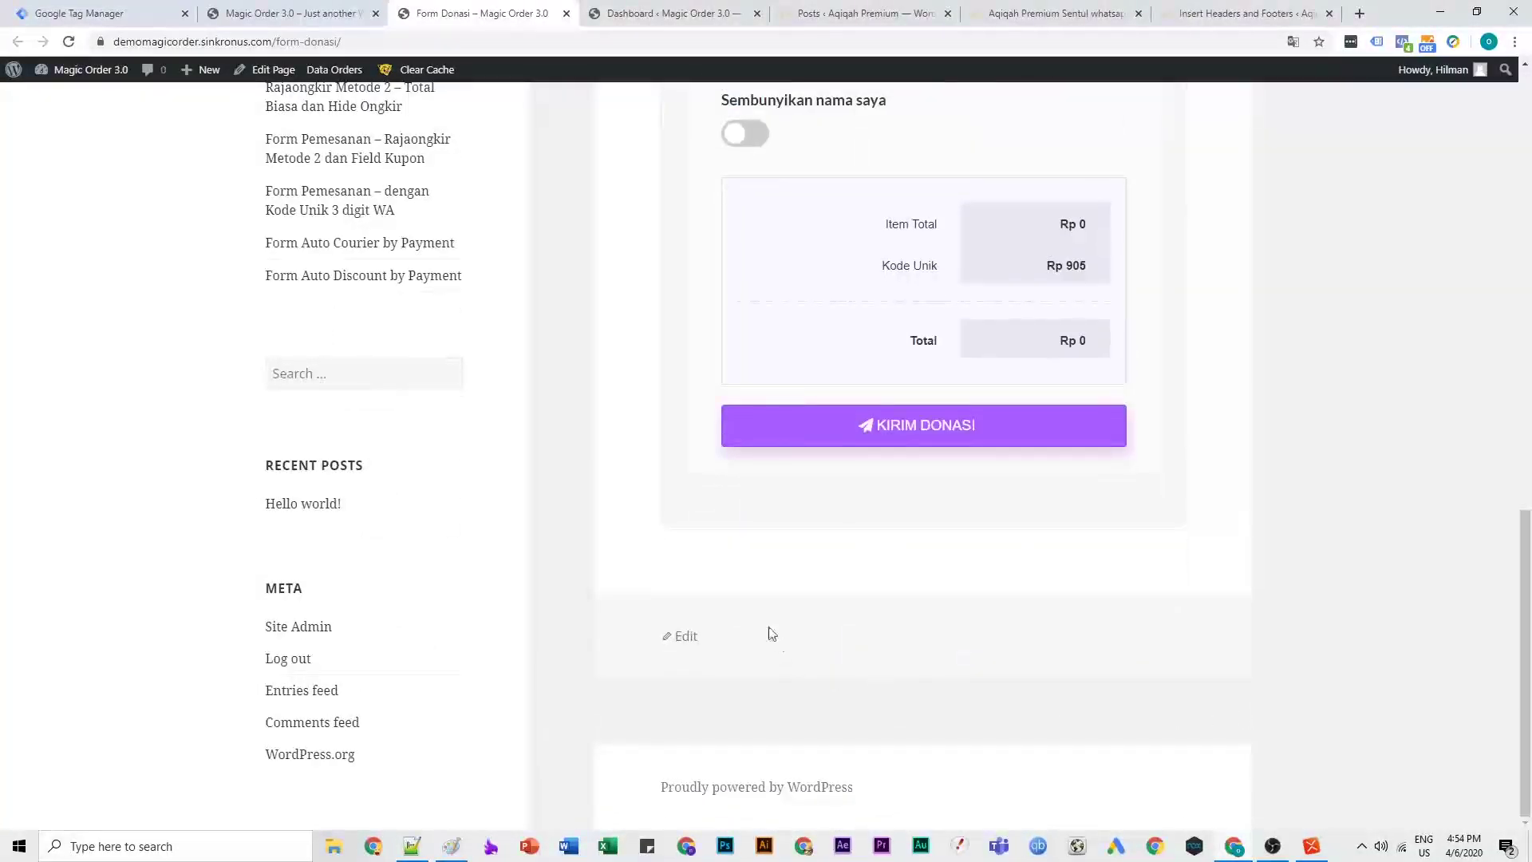
scroll(639, 585, up, 15)
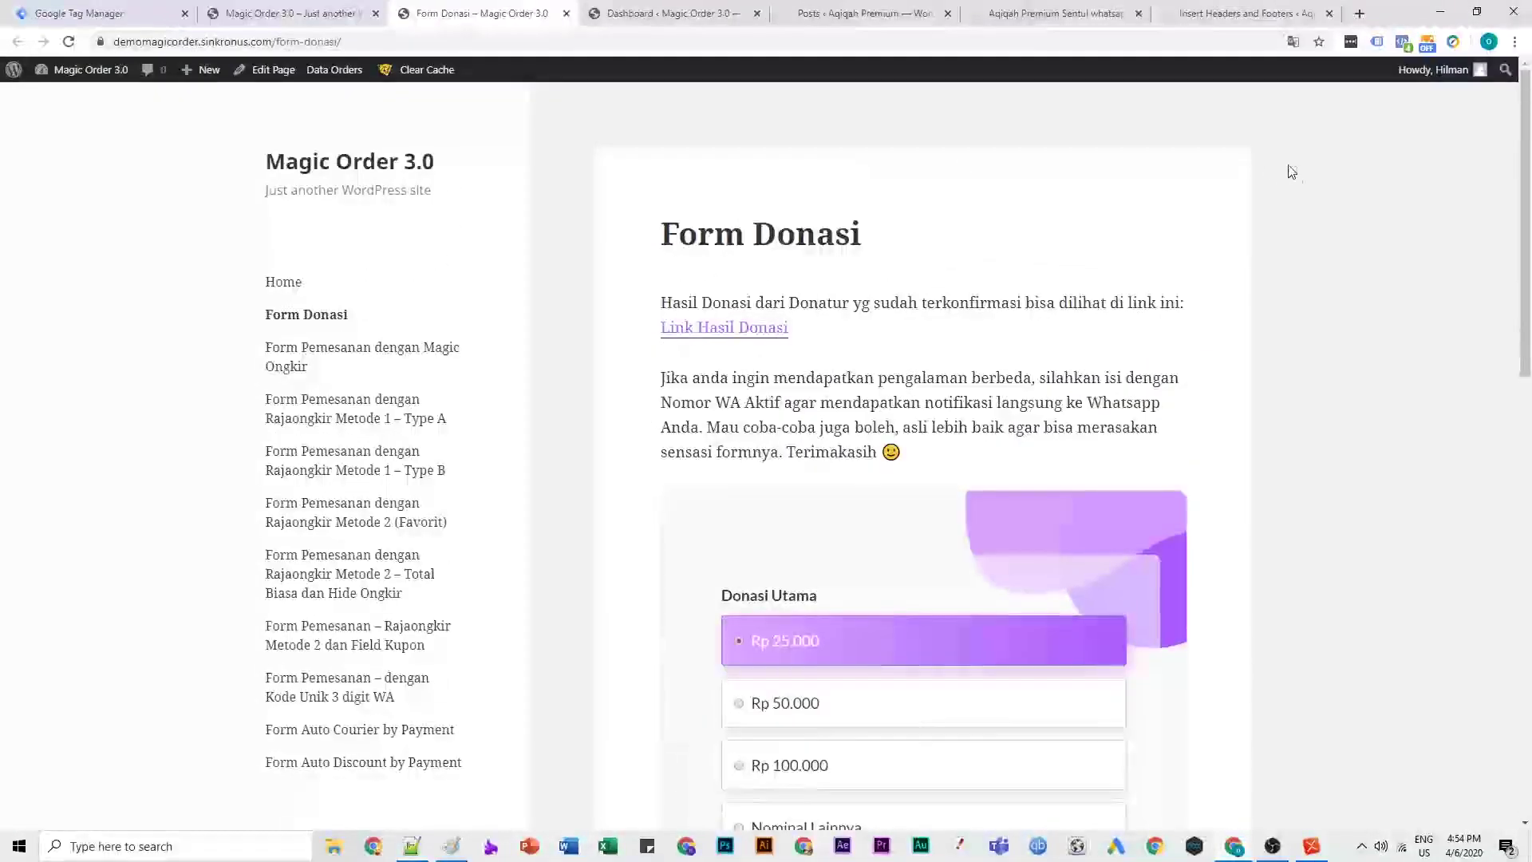
scroll(1281, 400, down, 12)
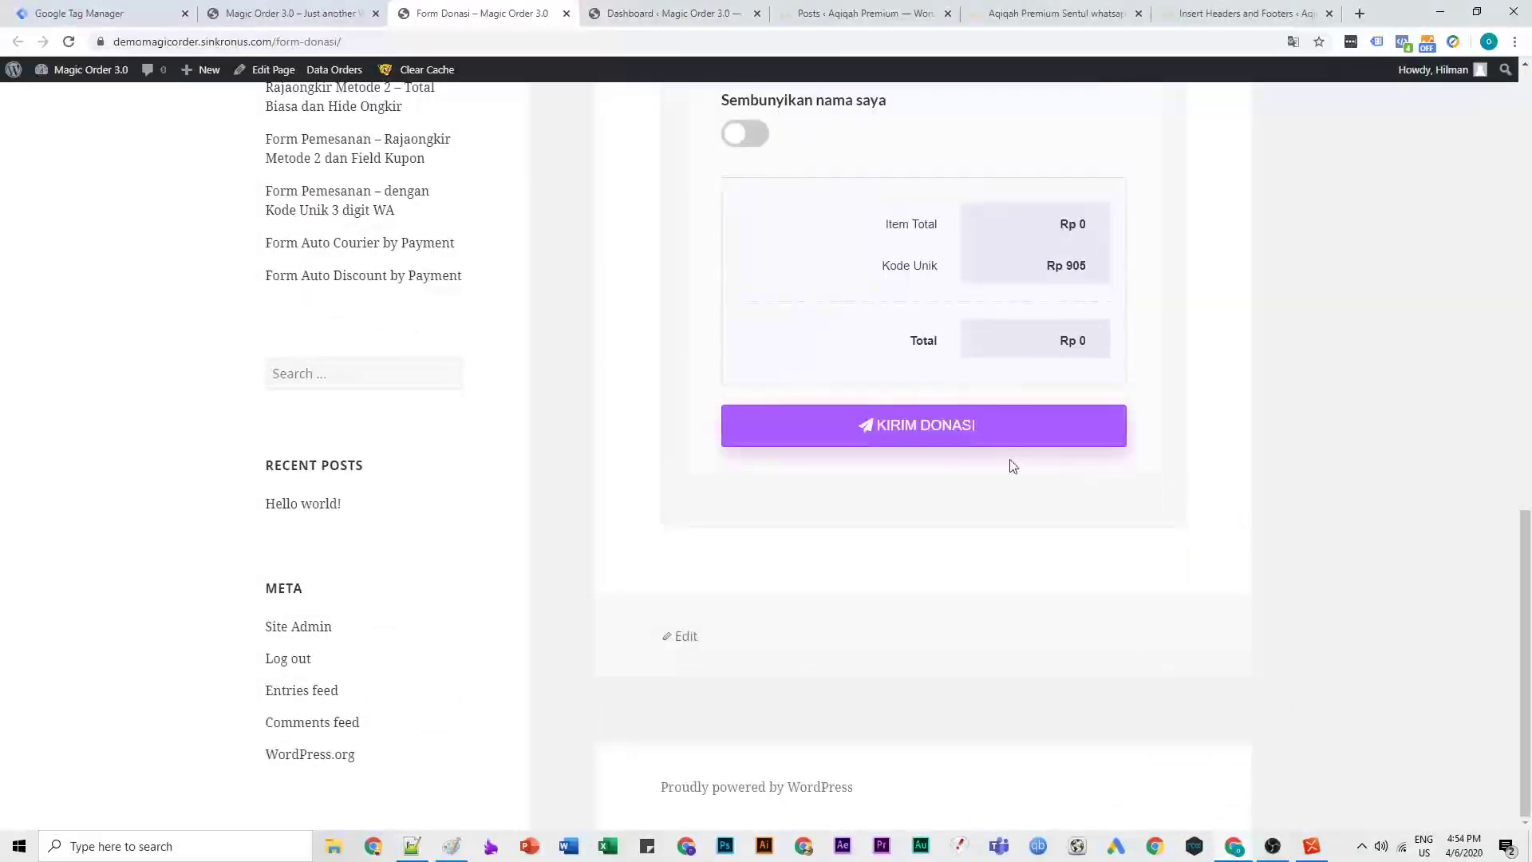
scroll(1262, 482, up, 12)
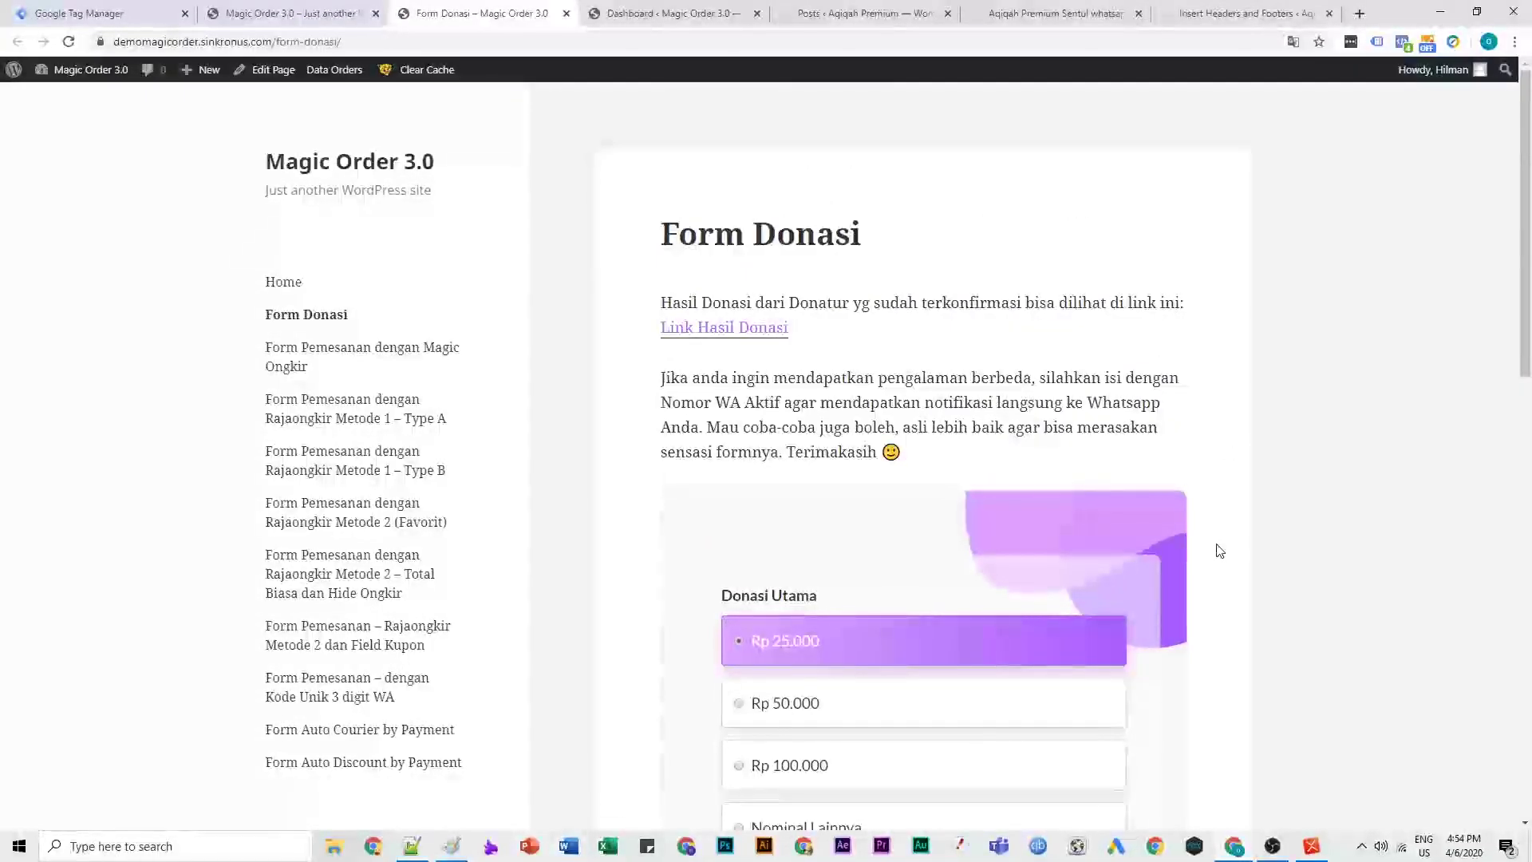
key(alt+Tab)
key(alt+Tab)
key(alt+Tab)
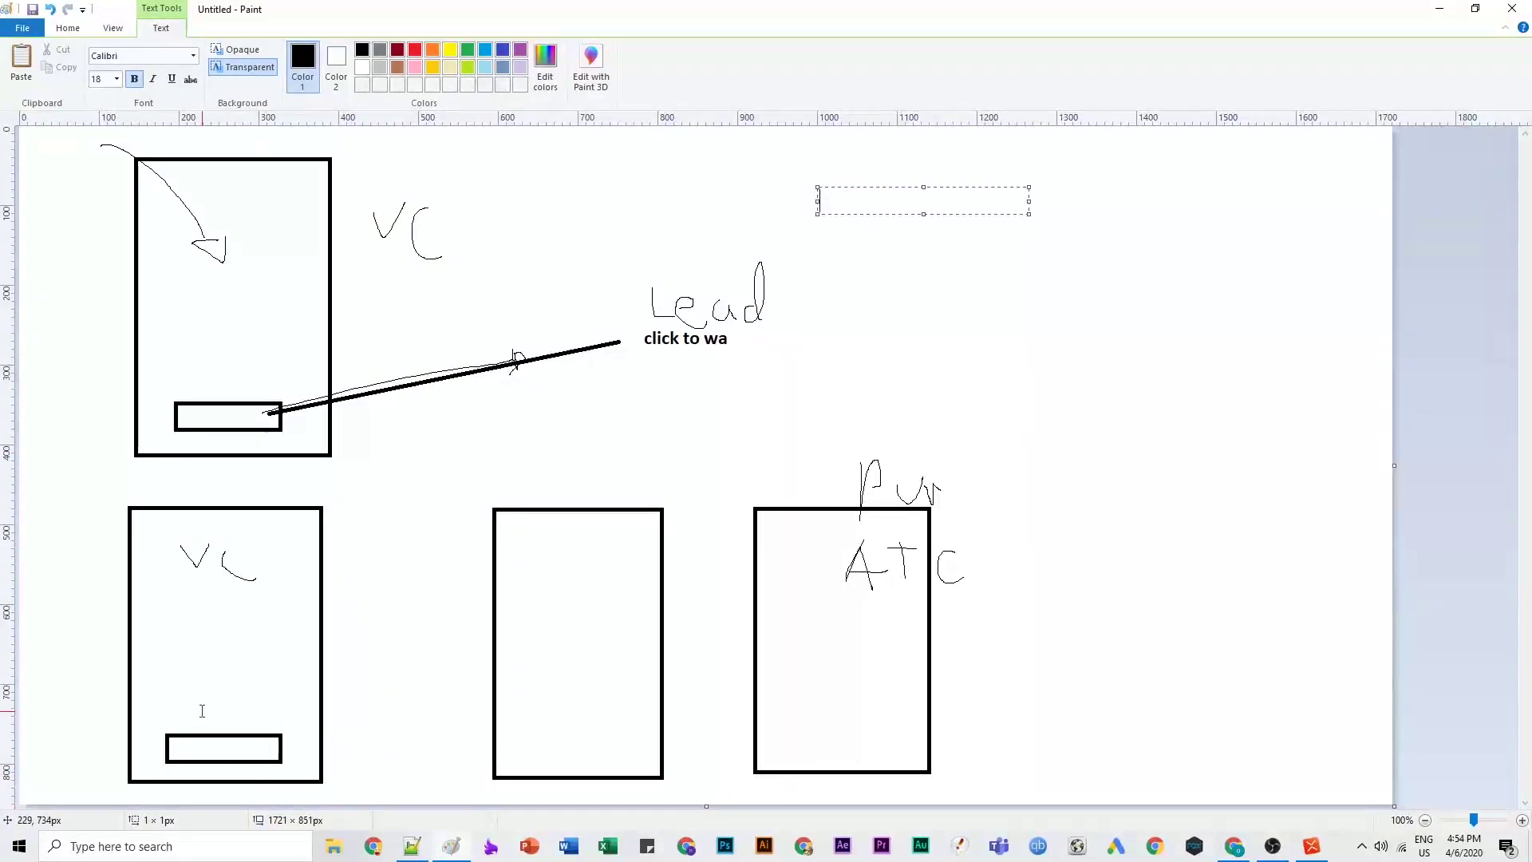
key(alt+Tab)
key(ctrl+shift+Tab)
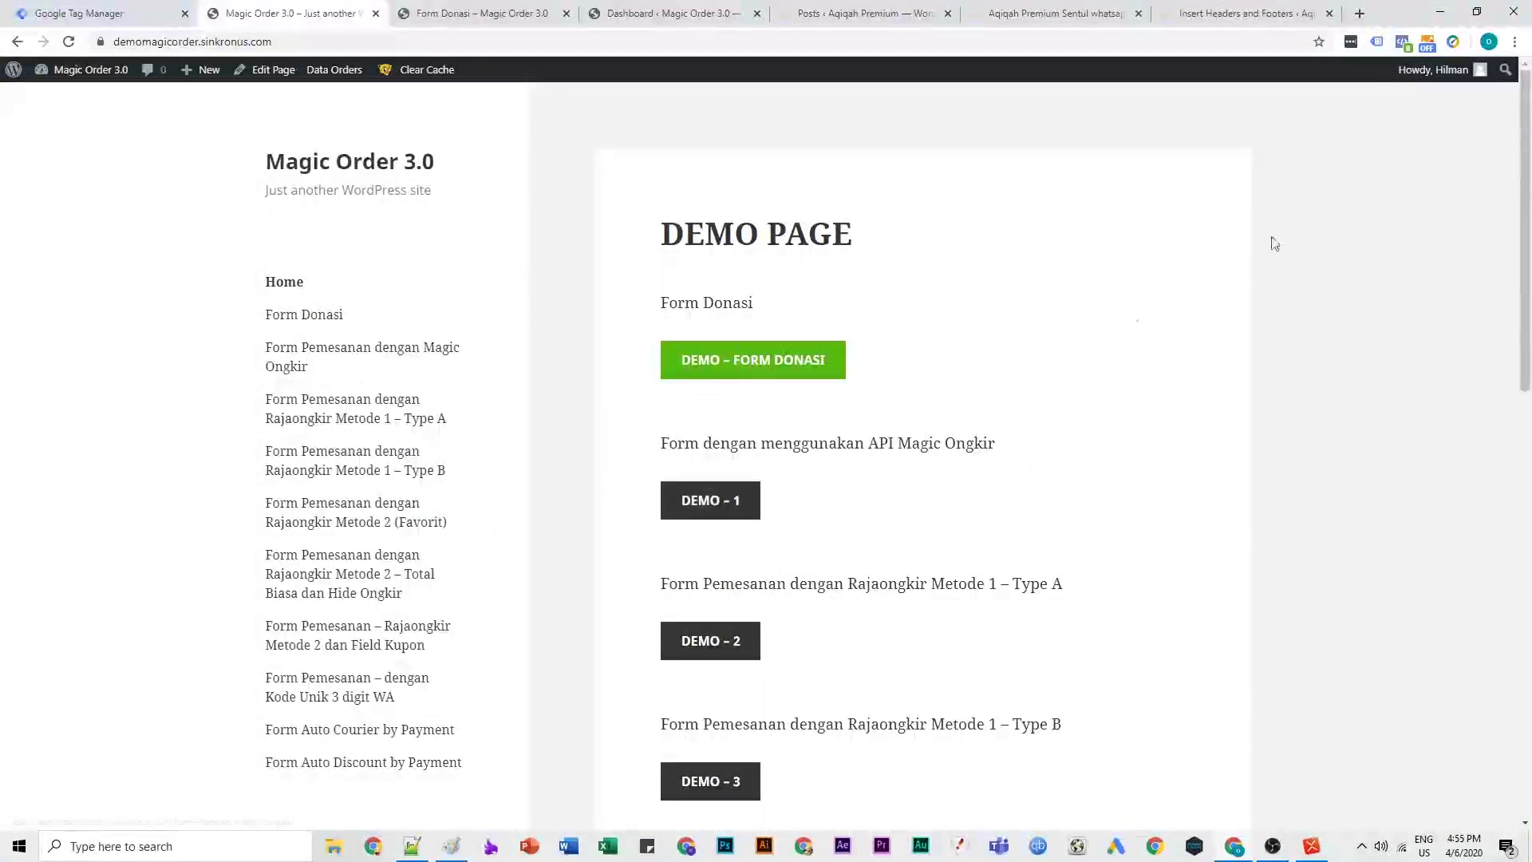
click(1401, 42)
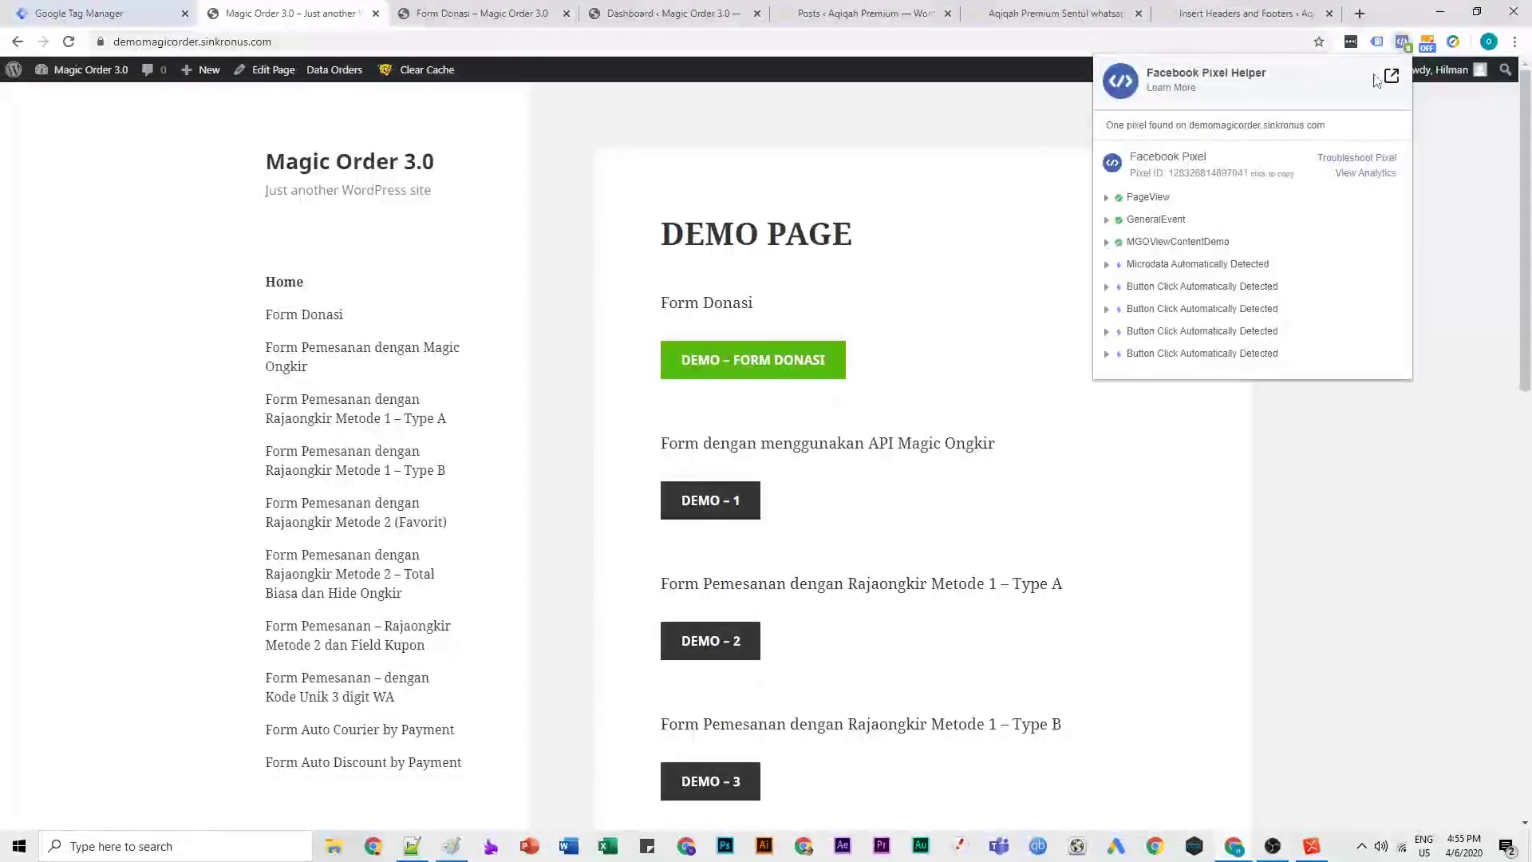
click(1382, 480)
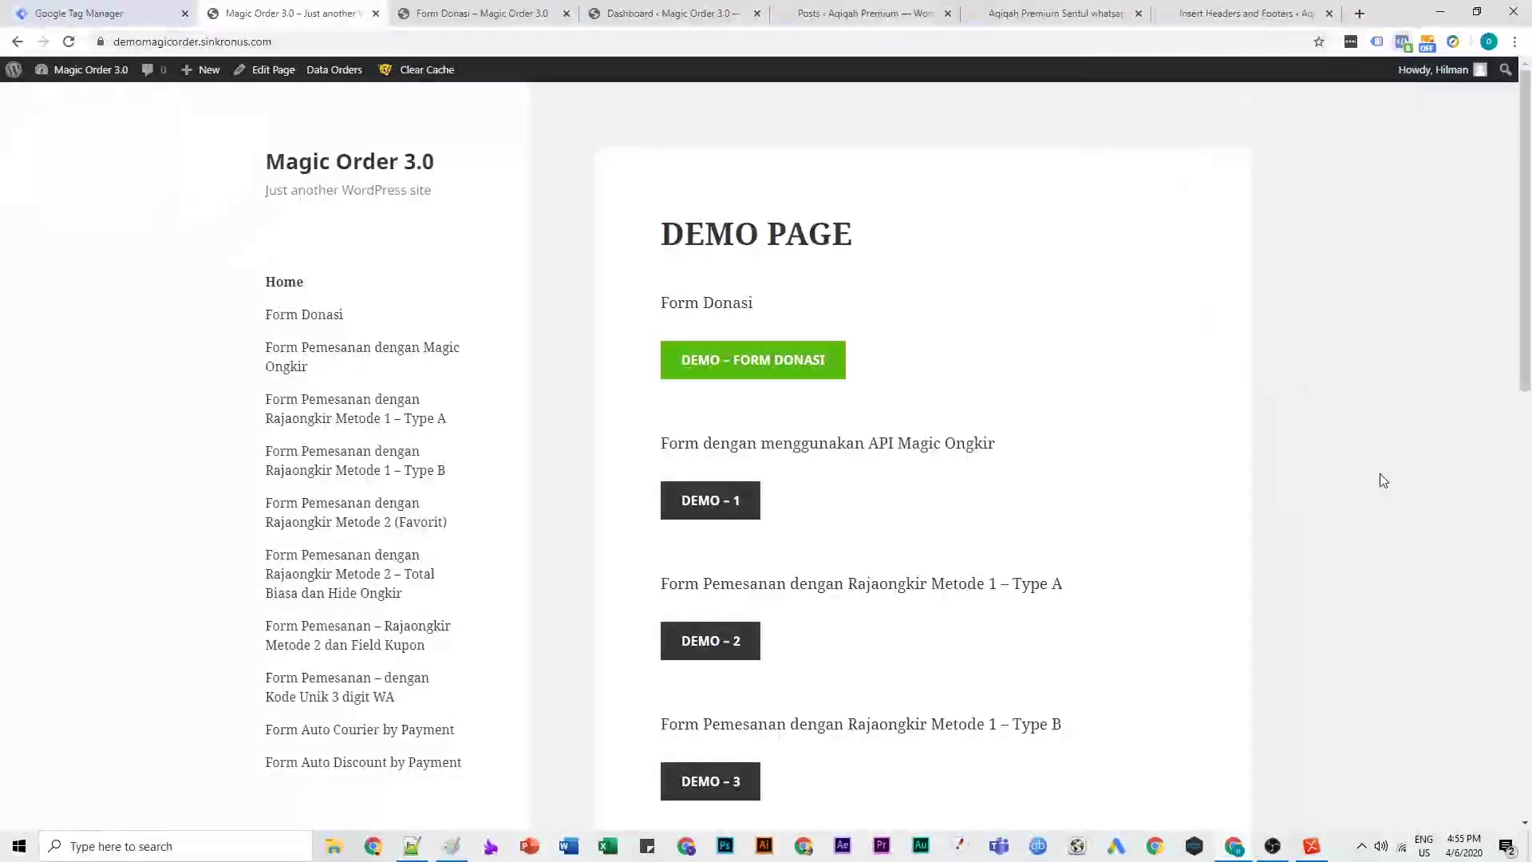
key(alt+Tab)
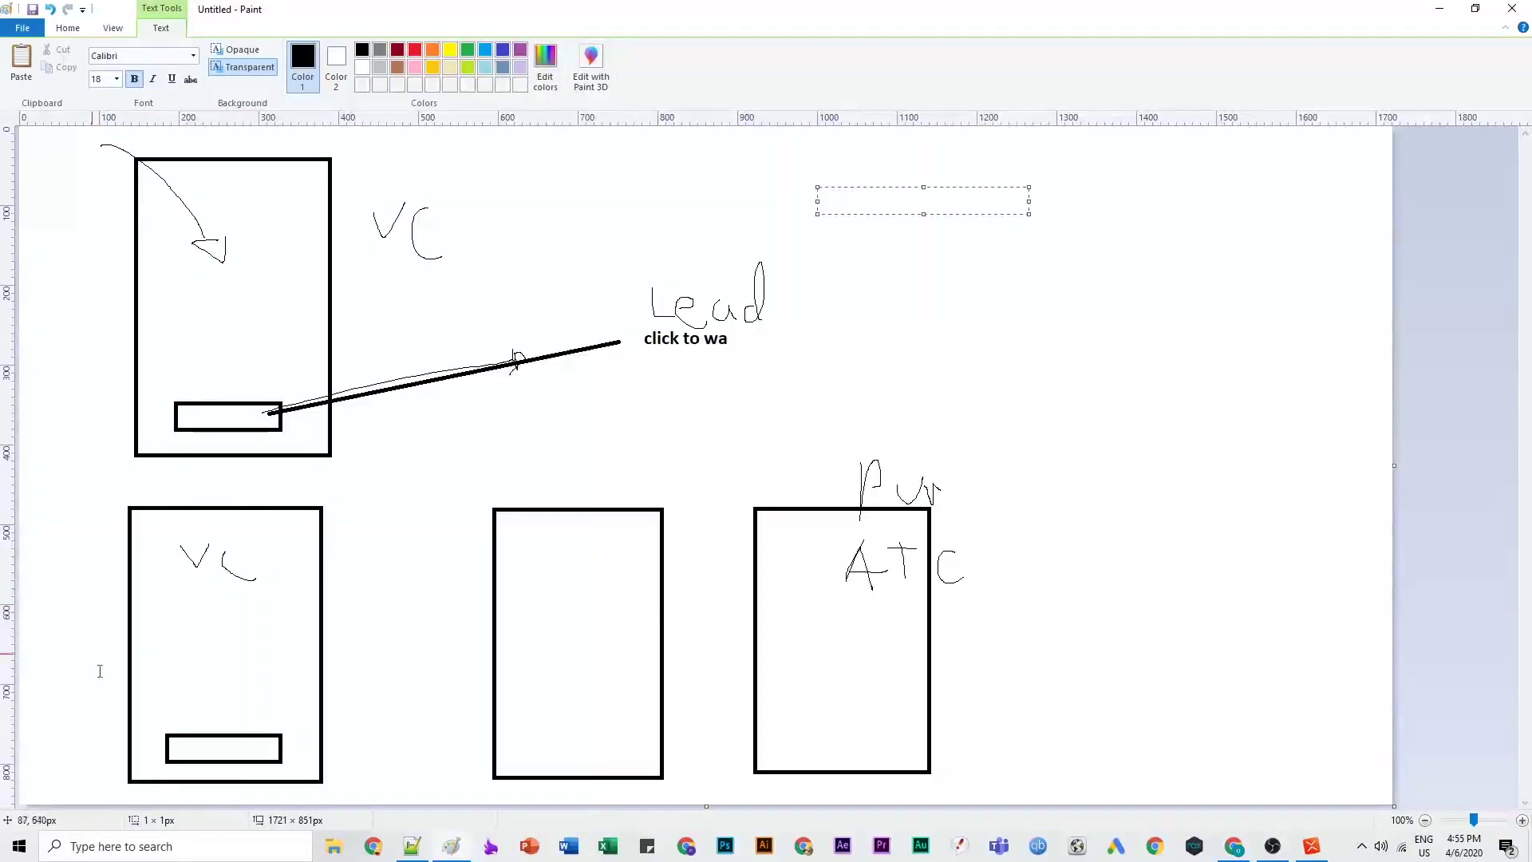
key(alt+Tab)
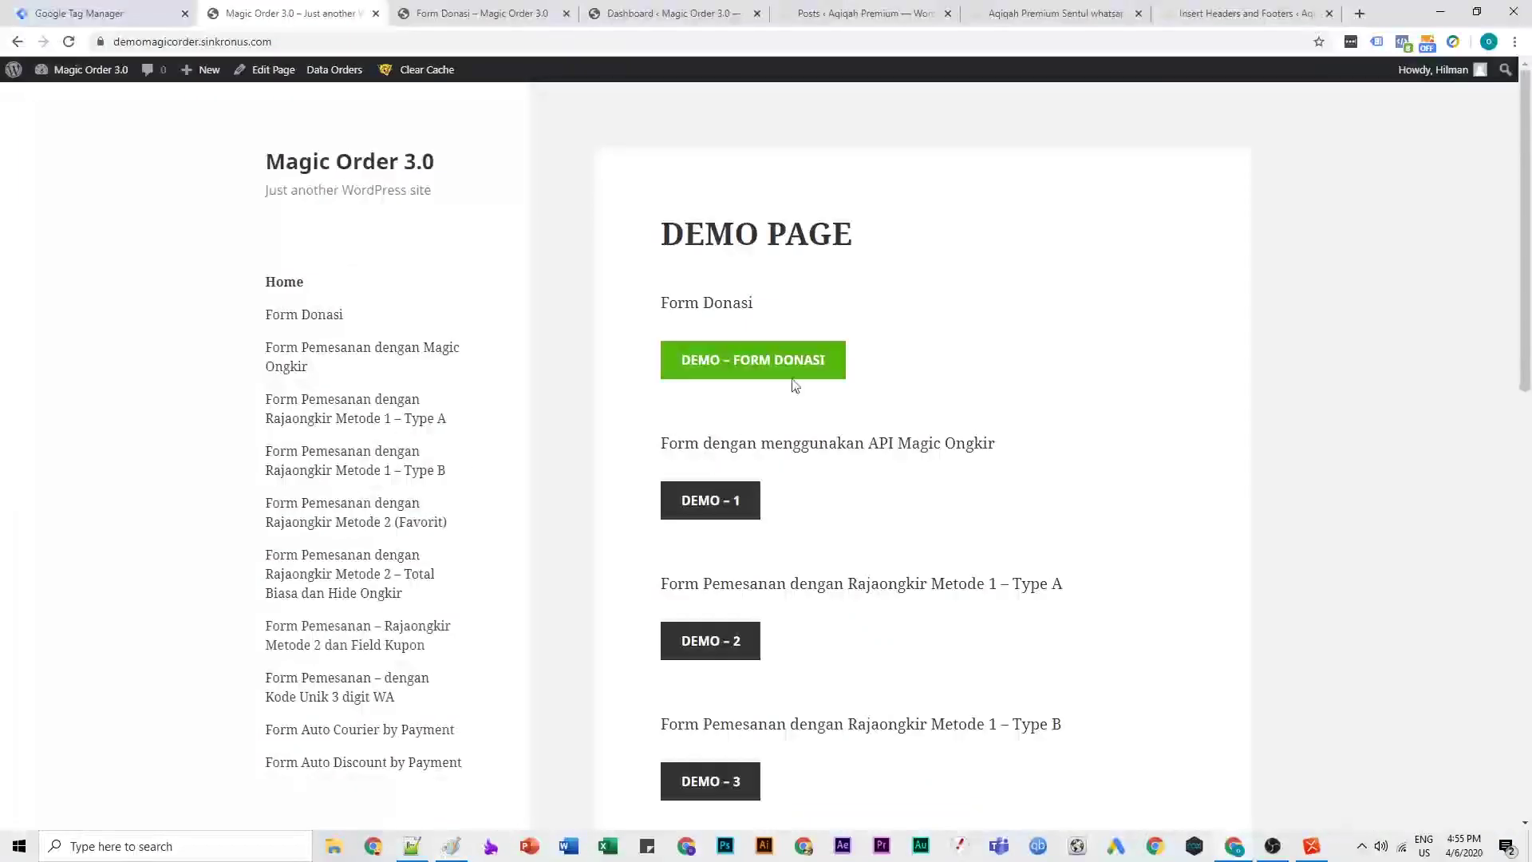
key(alt+Tab)
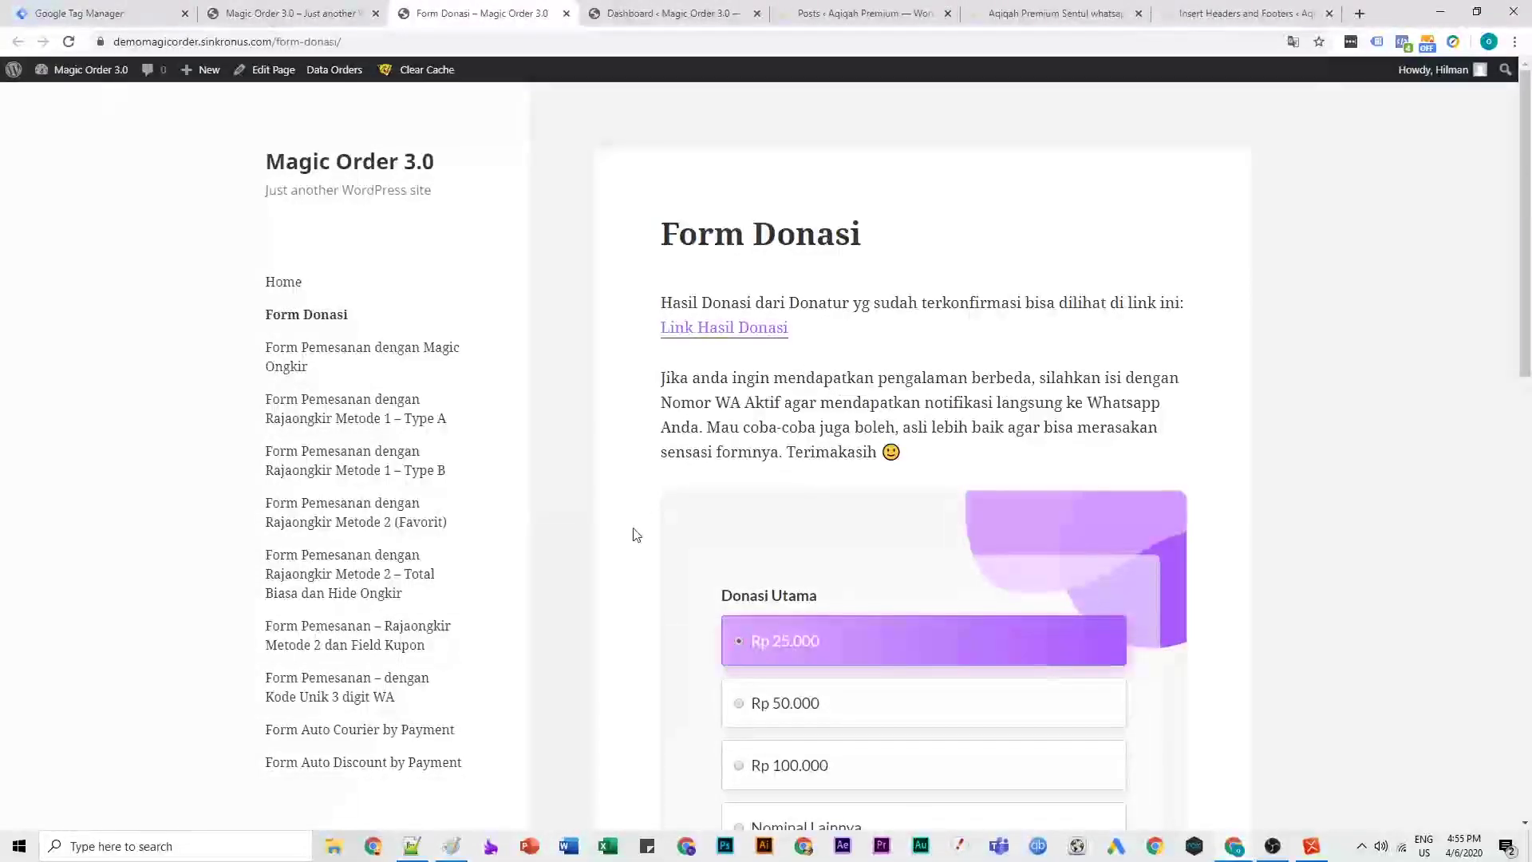
scroll(639, 559, down, 15)
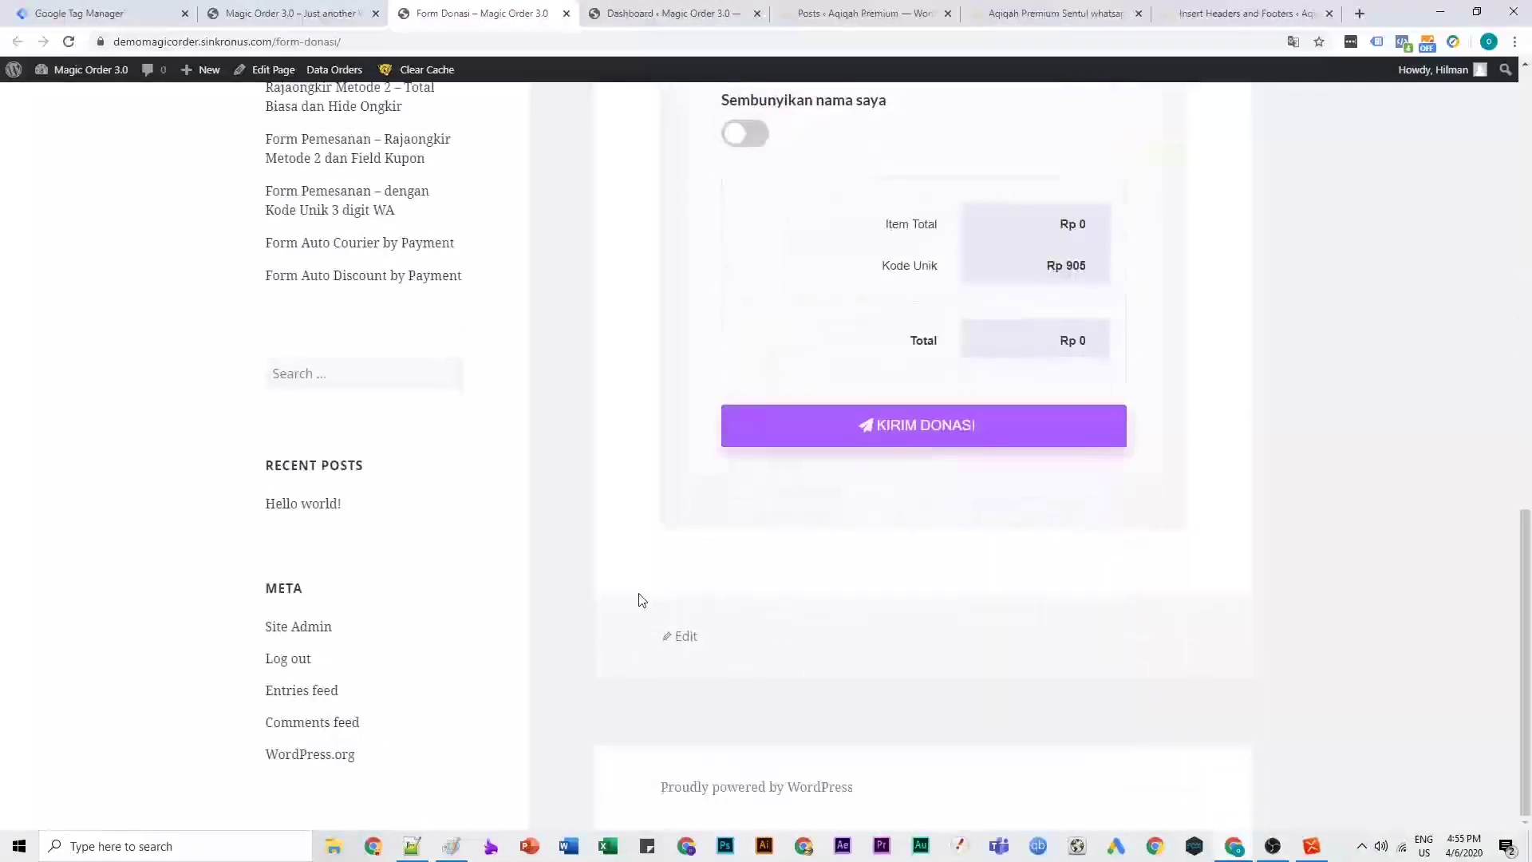
scroll(1224, 530, up, 6)
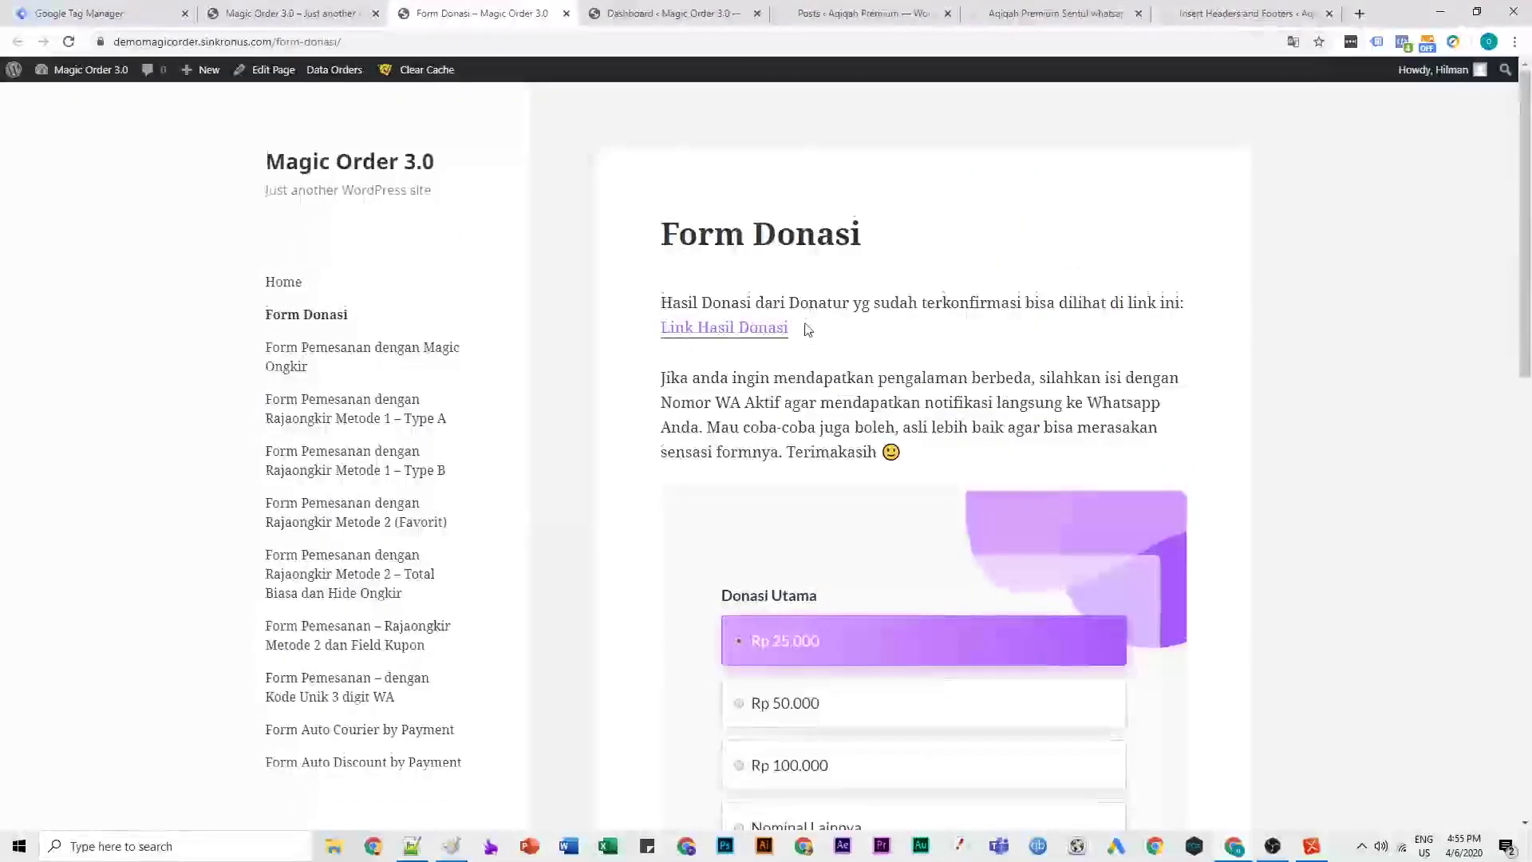
scroll(808, 326, down, 6)
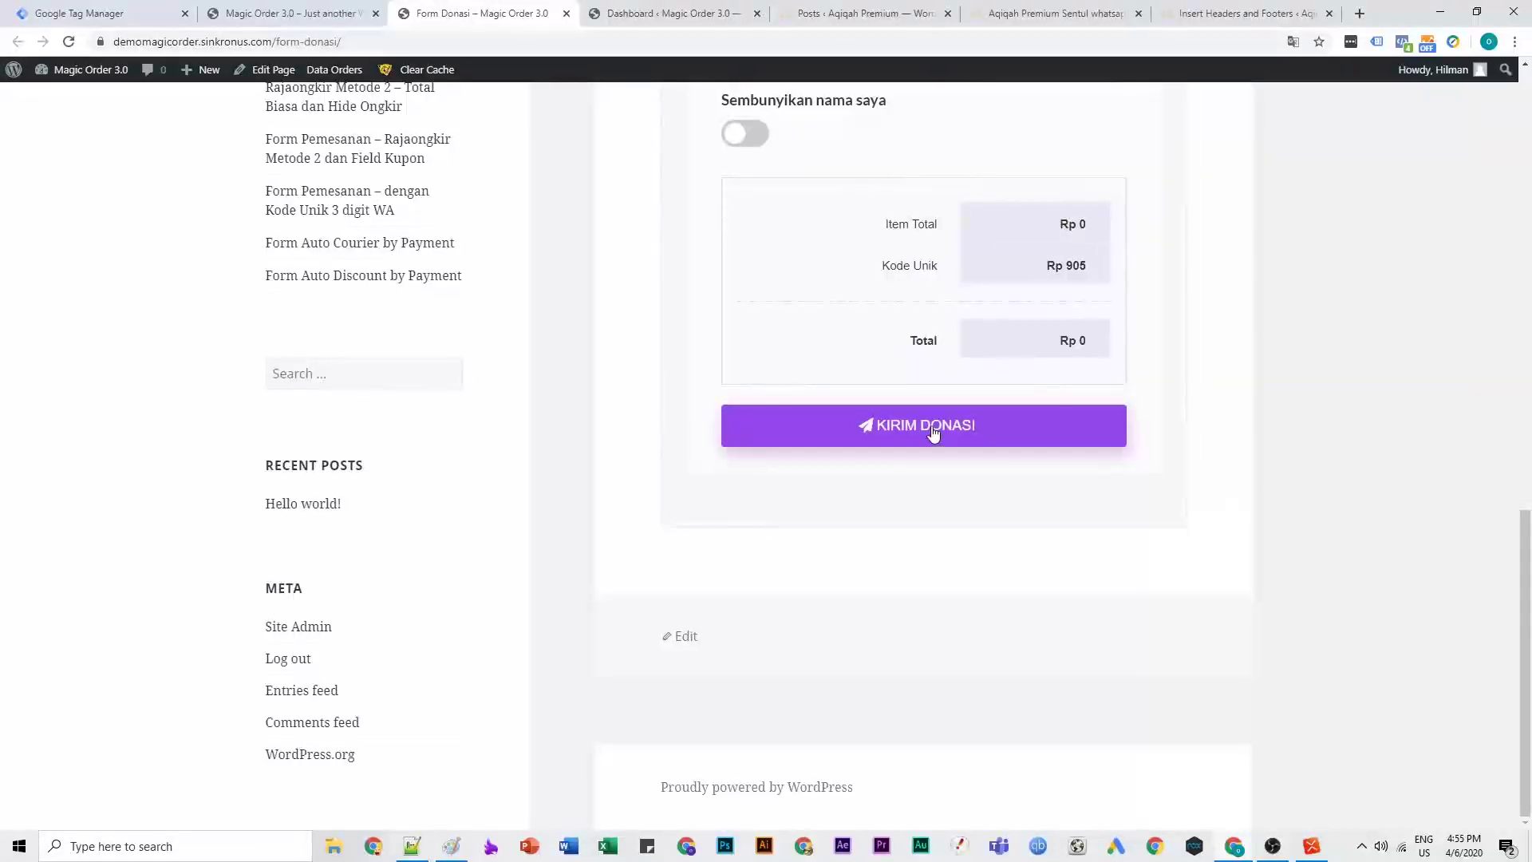
key(alt+Tab)
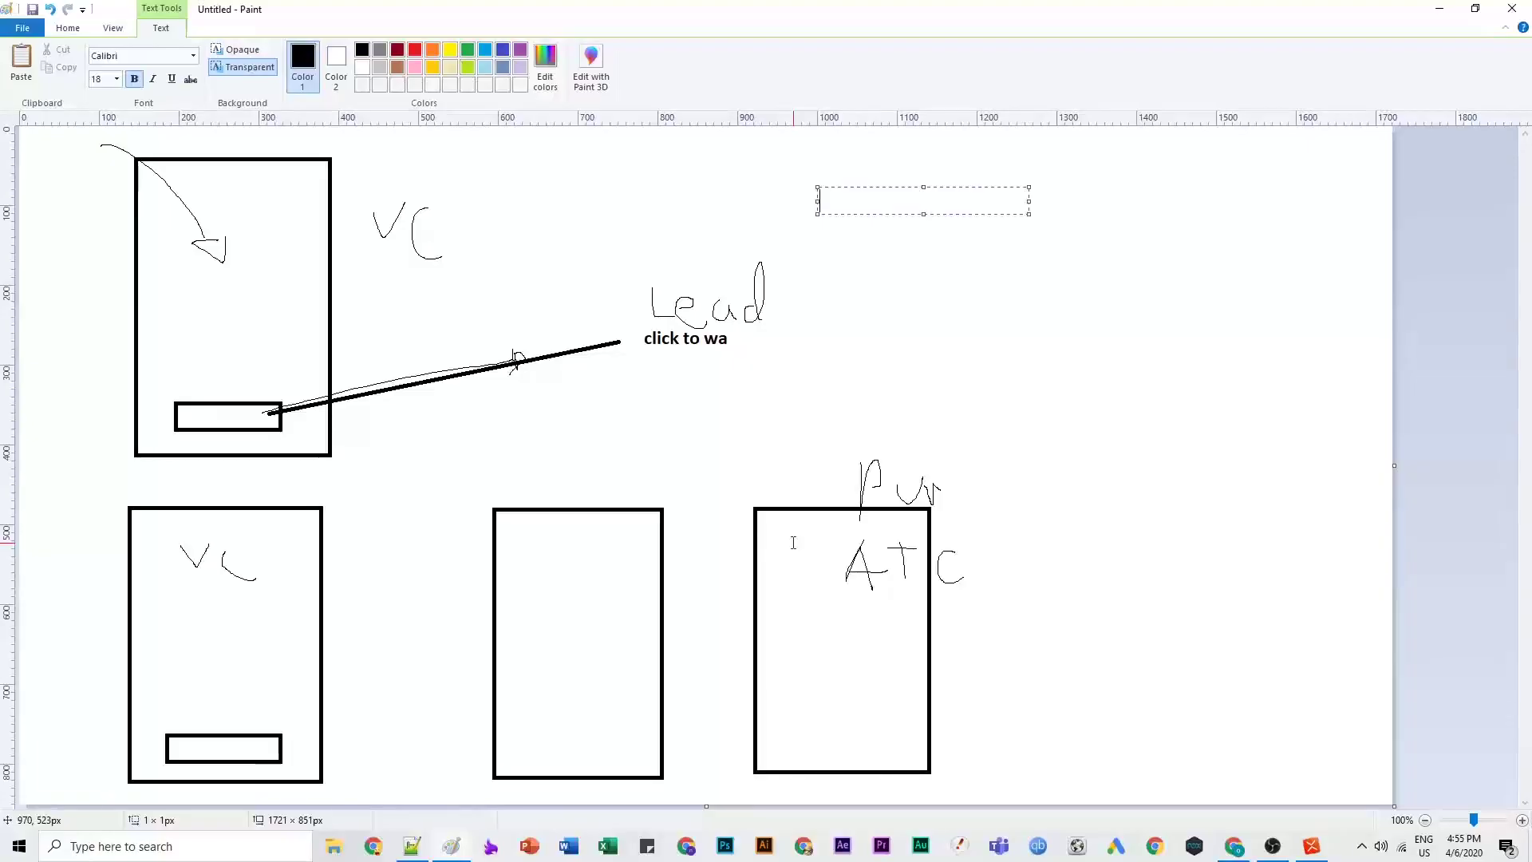
key(alt+Tab)
scroll(796, 549, up, 14)
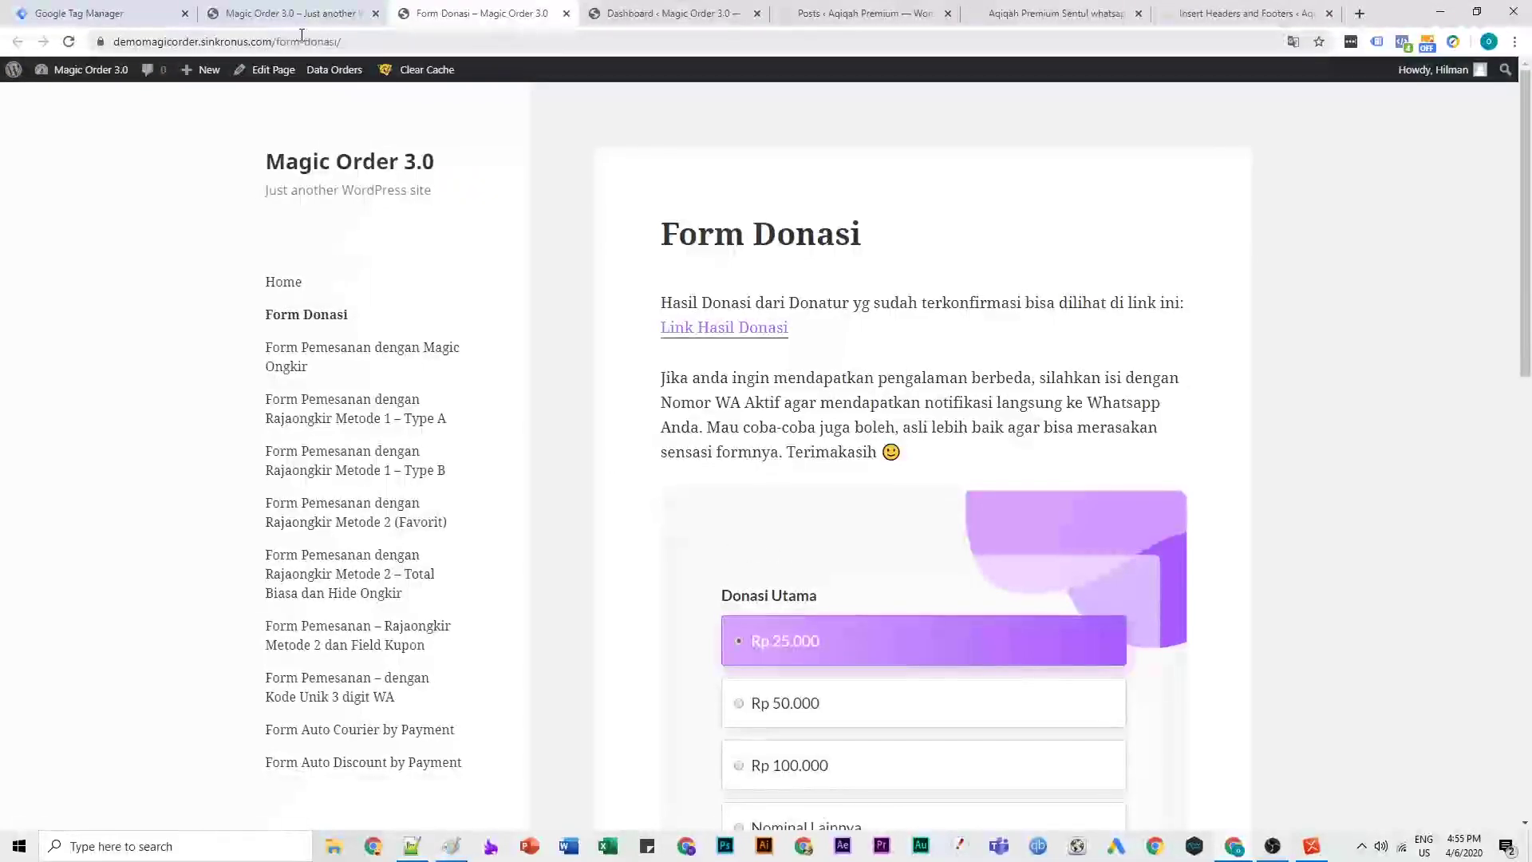
scroll(817, 519, down, 6)
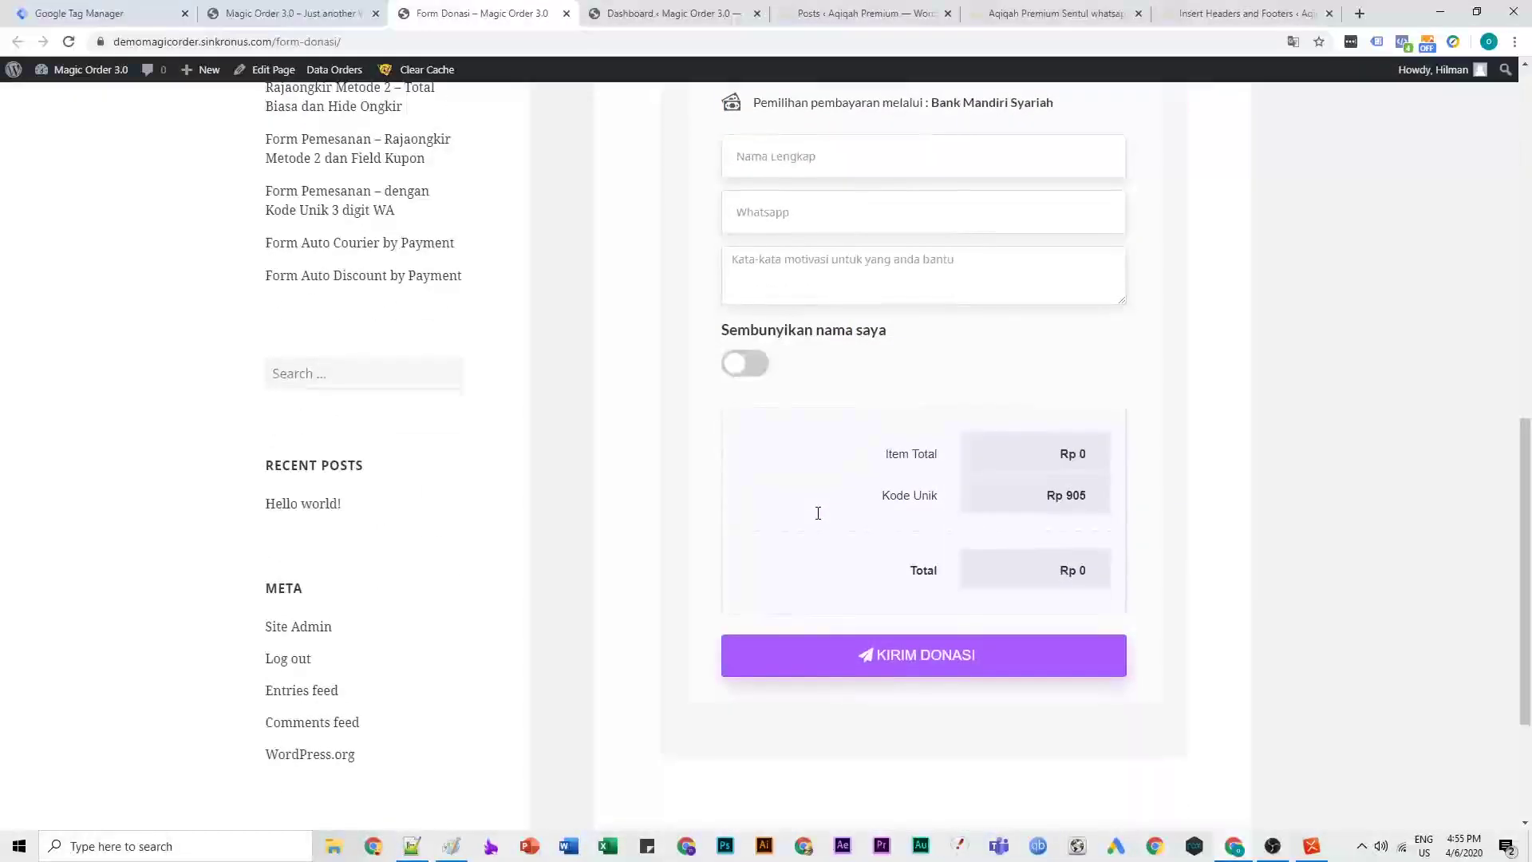
scroll(814, 542, up, 6)
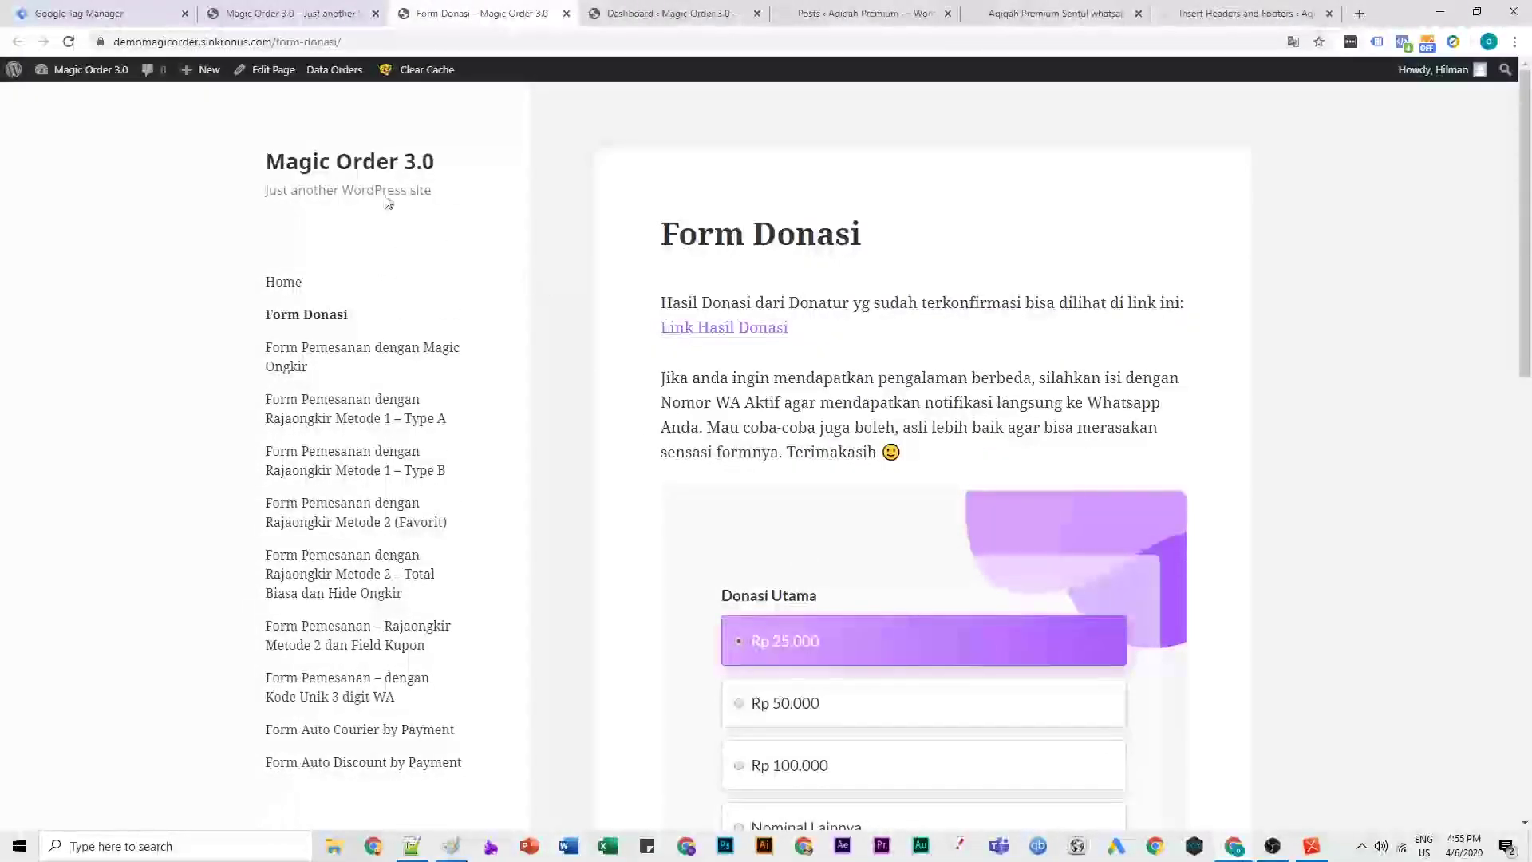
click(309, 15)
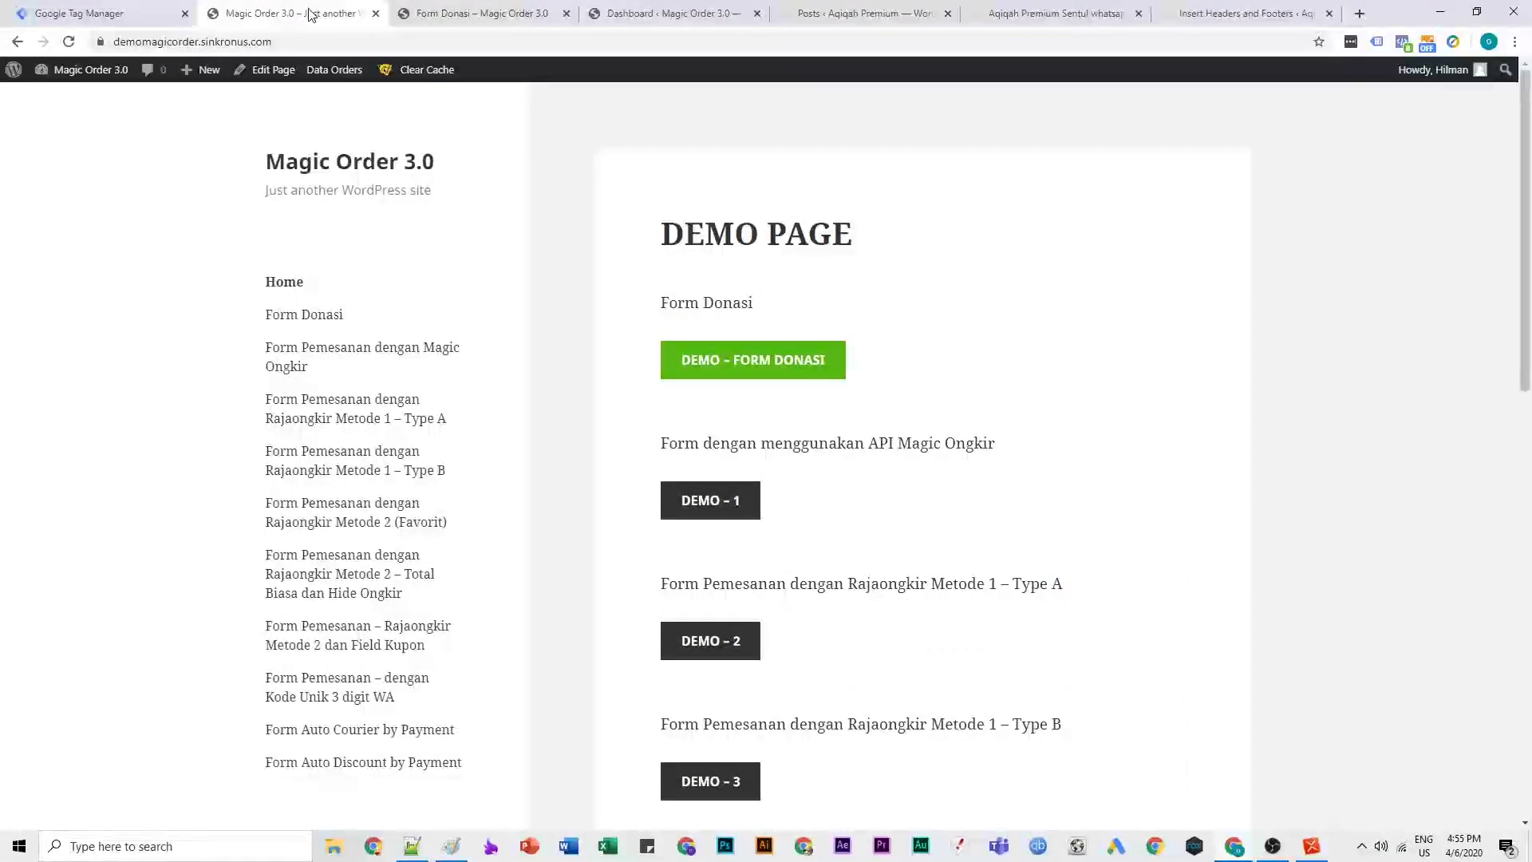
click(478, 9)
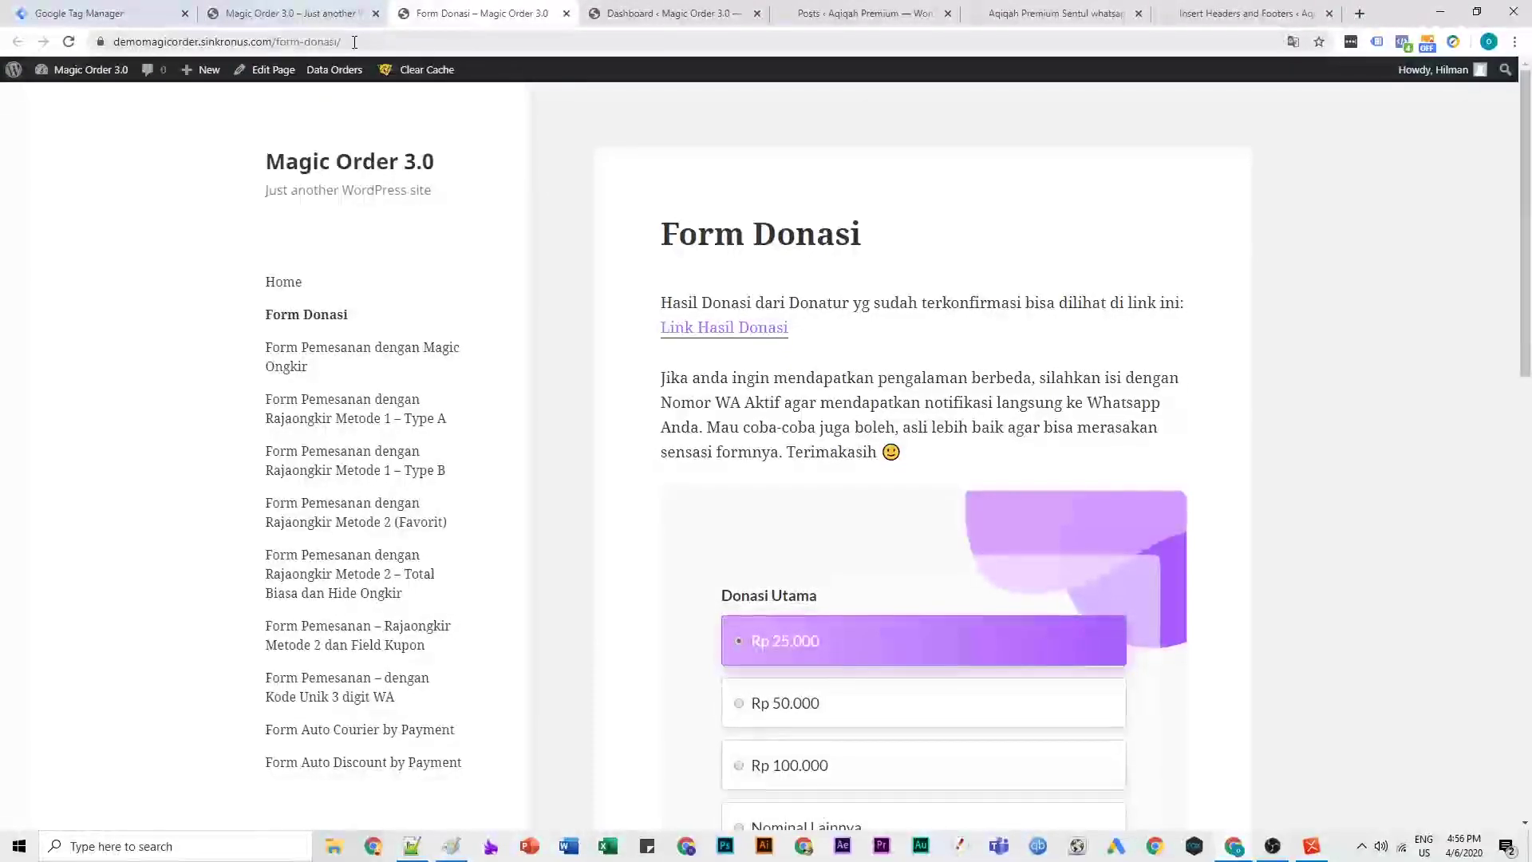
Step: Copy the /form-donasi/ path from the address bar onto its own line in the notes
drag(354, 42, 274, 41)
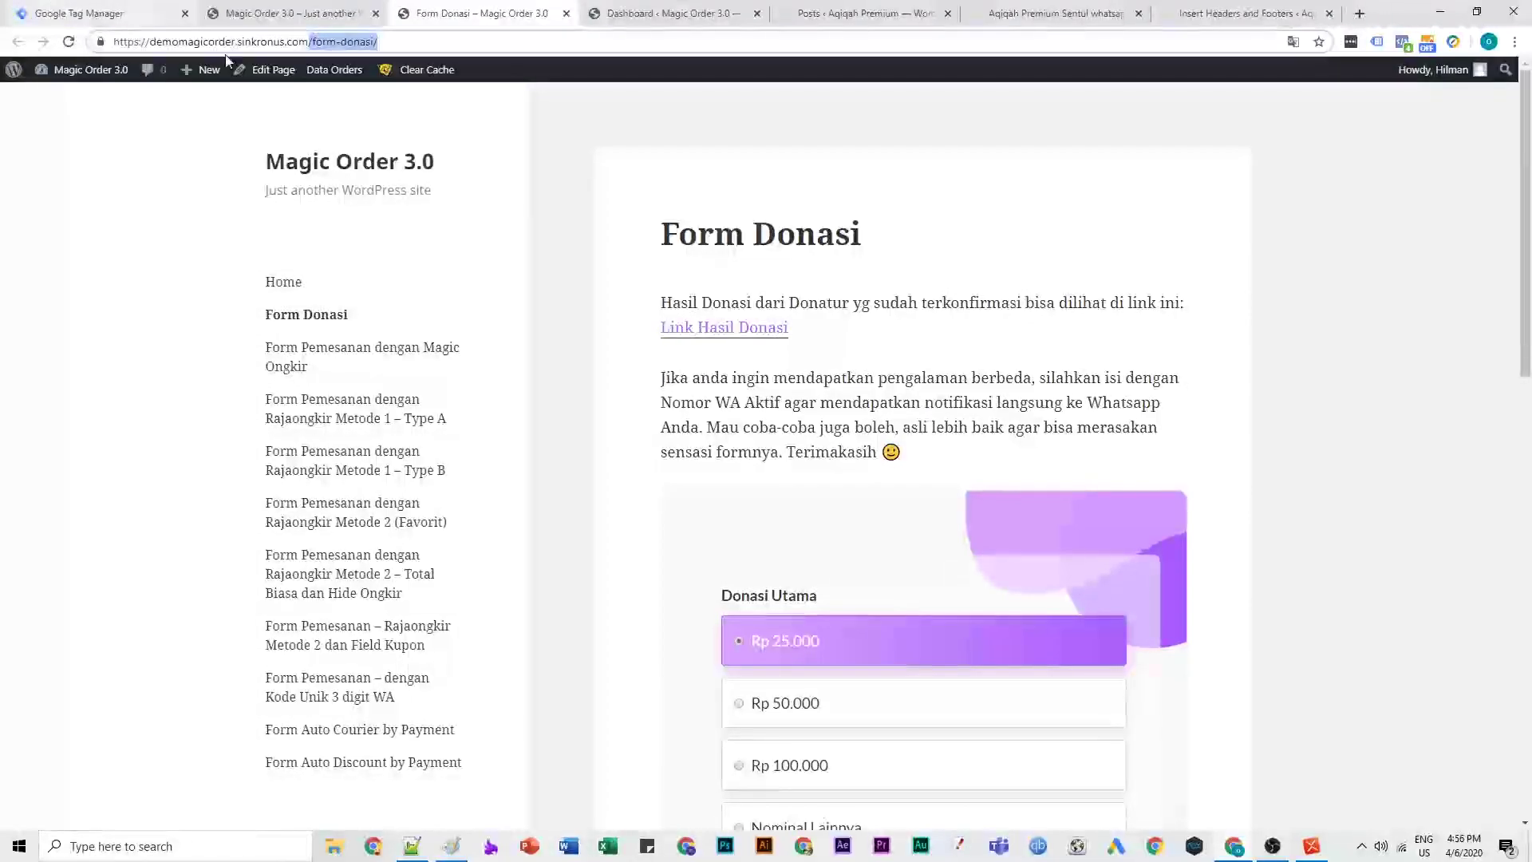
scroll(821, 380, down, 9)
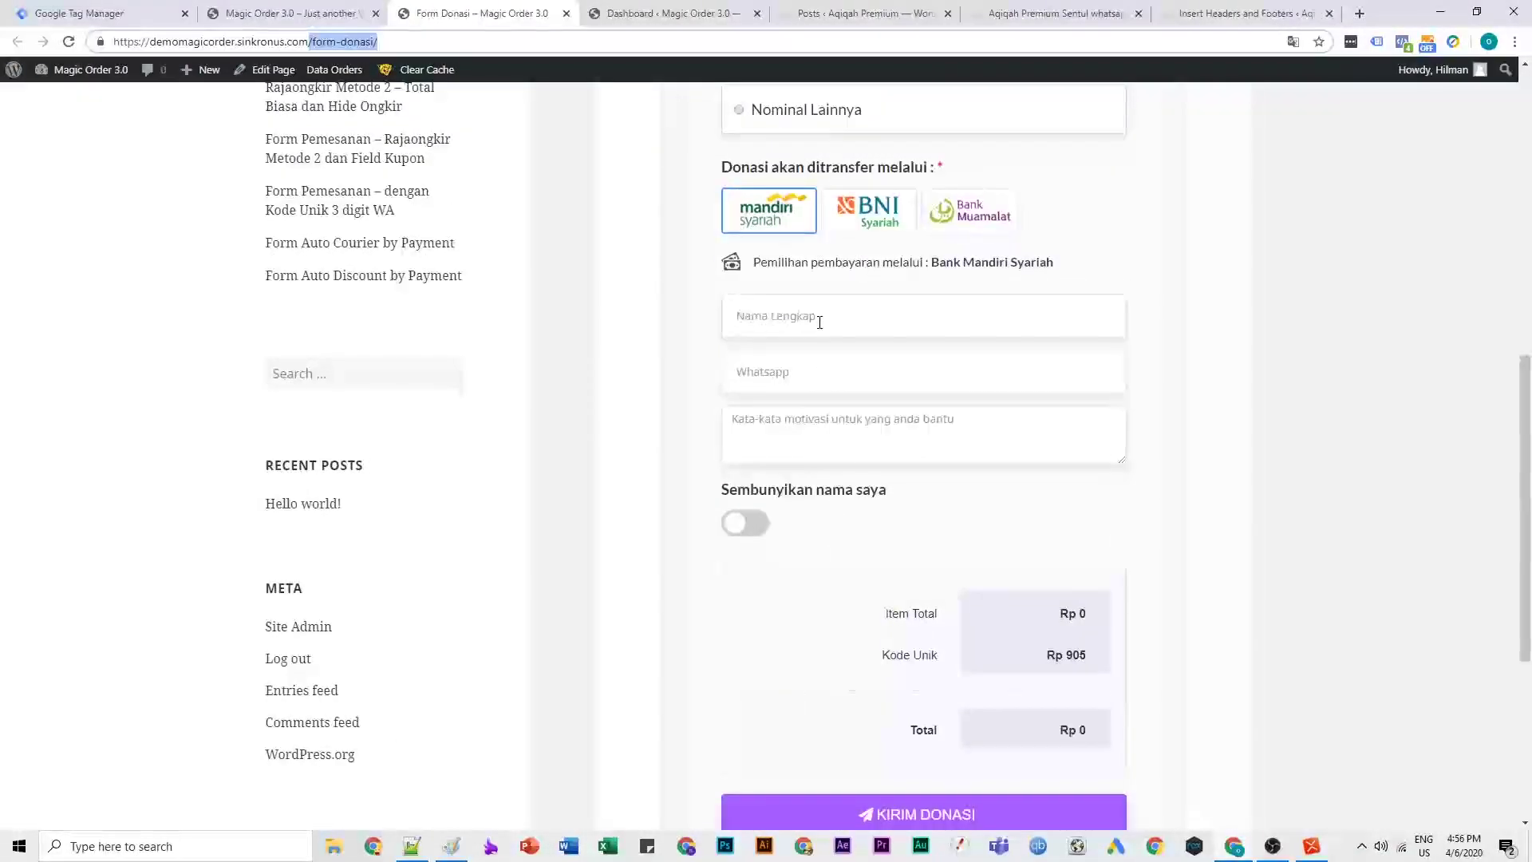
click(819, 322)
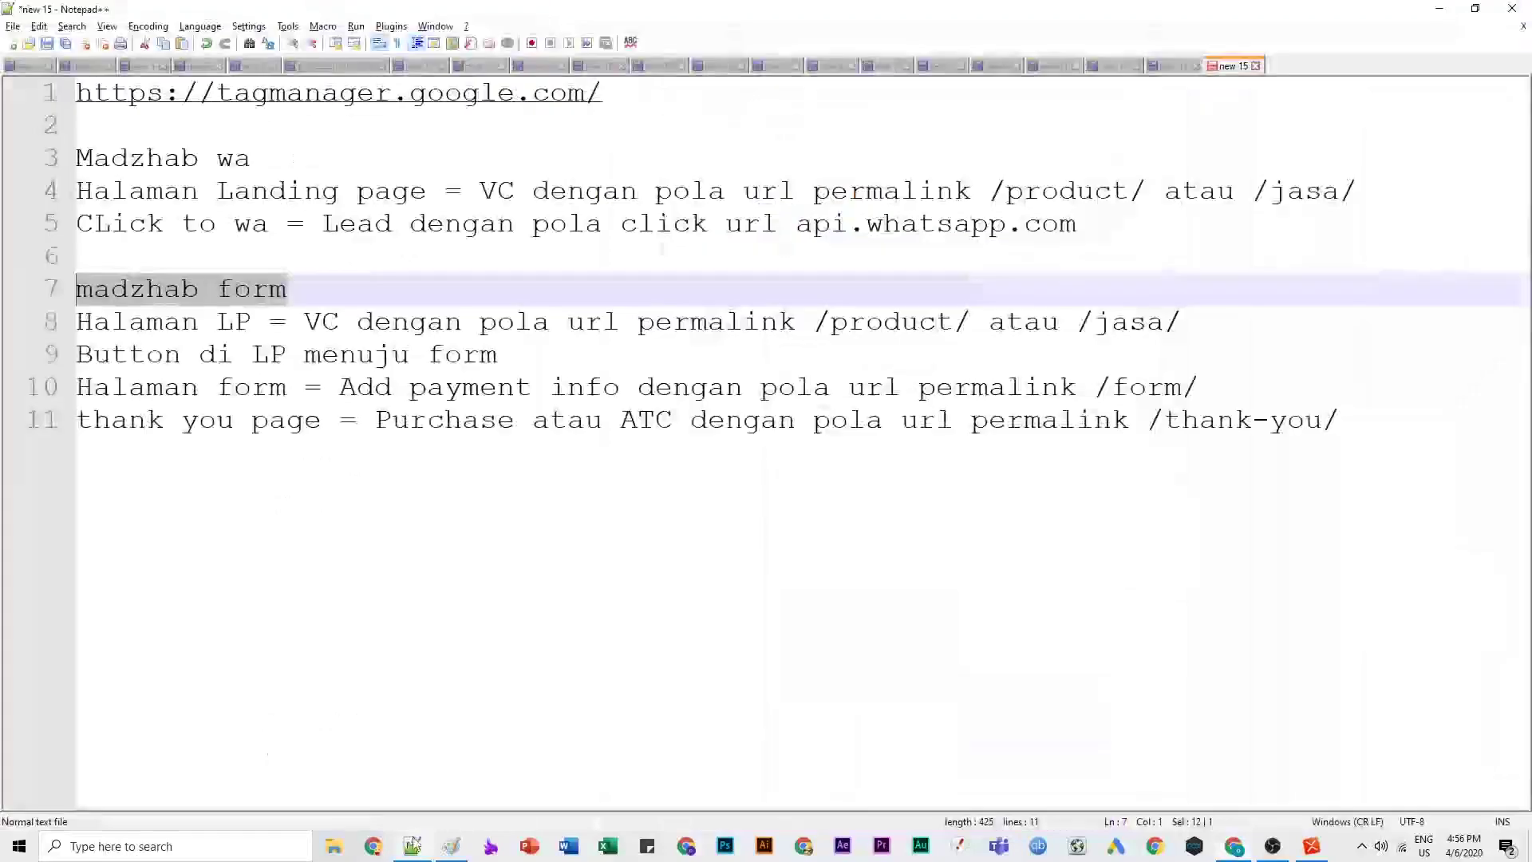
click(412, 846)
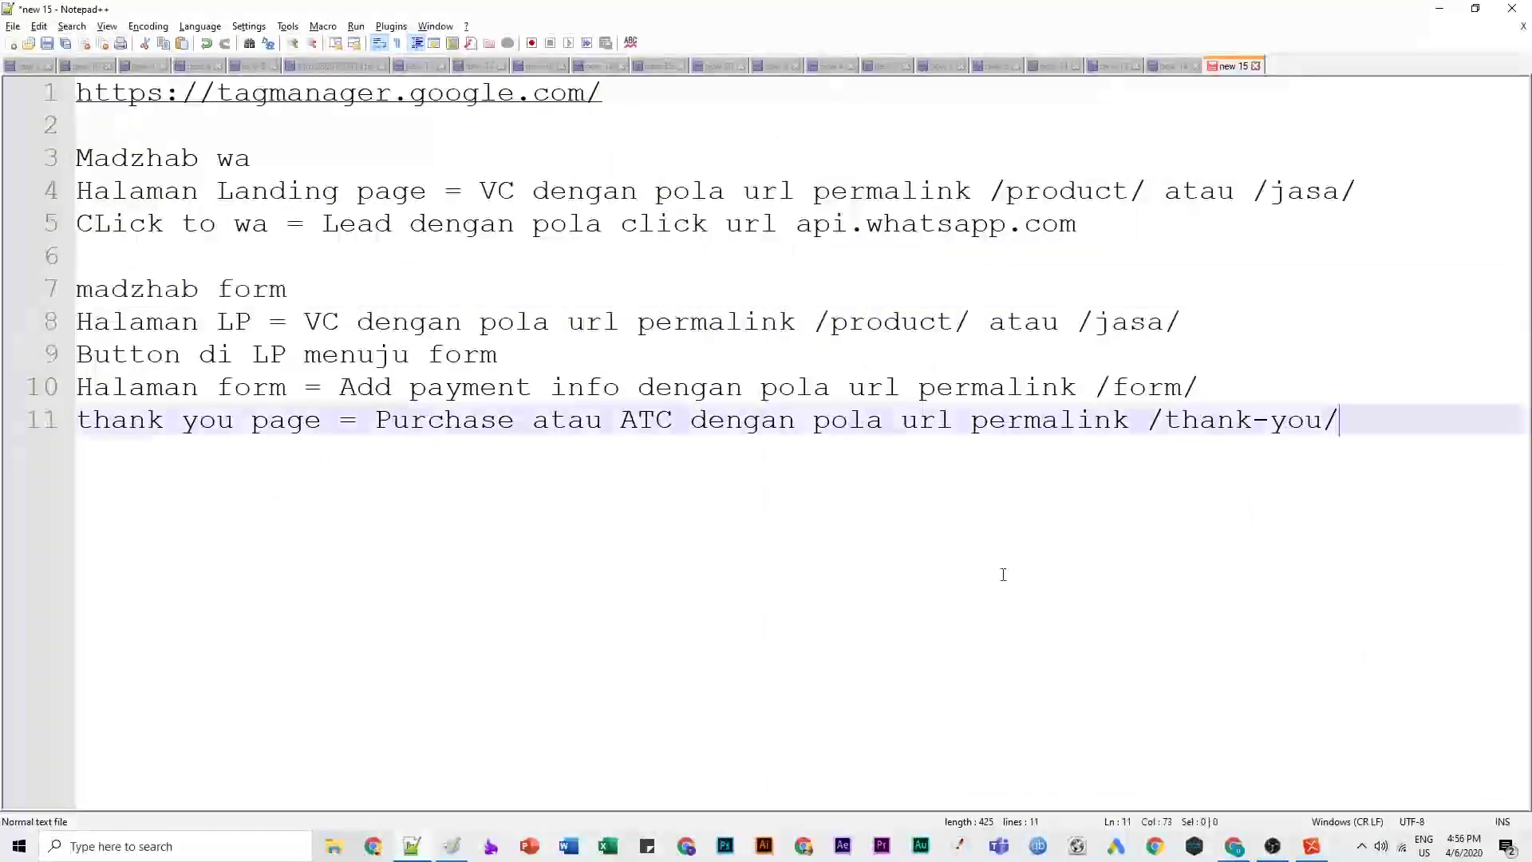
key(Return)
key(Return)
key(Return)
text(/form-donasi/)
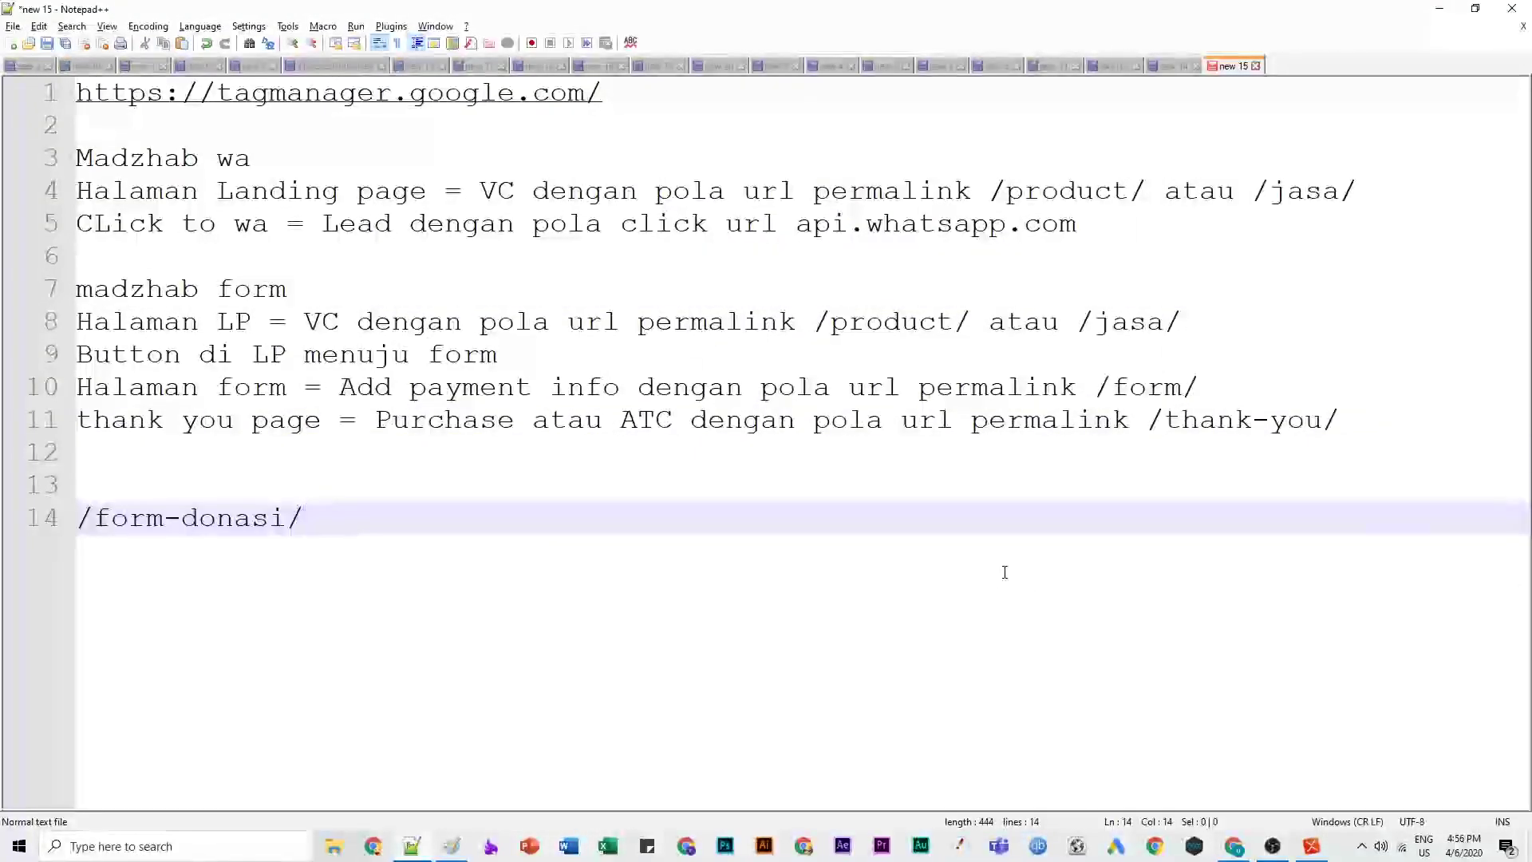
key(alt+Tab)
scroll(1043, 564, up, 5)
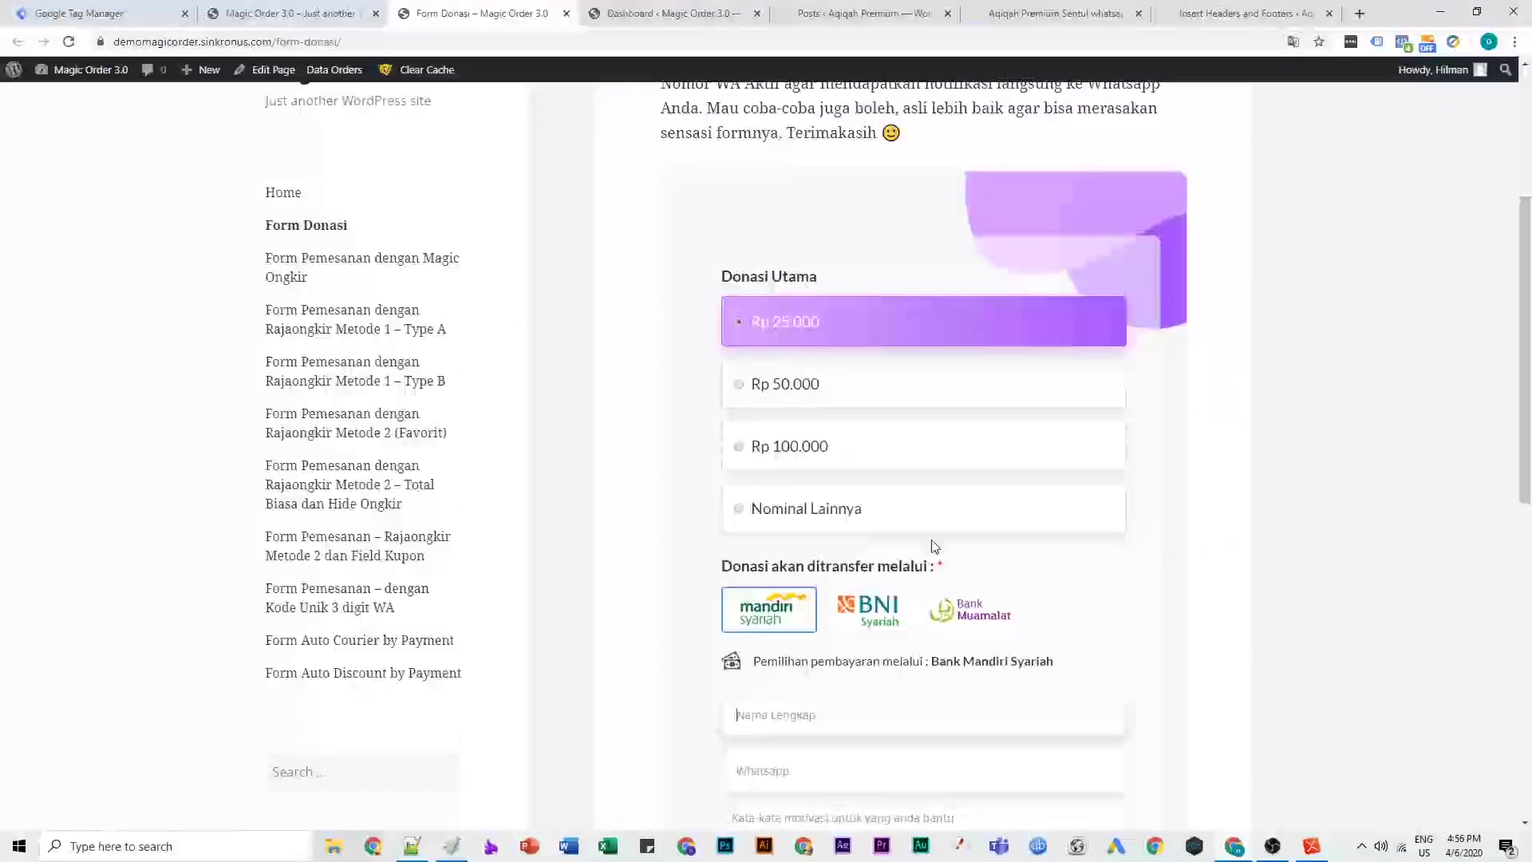
Step: Fill in a test name, the suggested WhatsApp number and a test comment
scroll(935, 547, down, 2)
click(797, 558)
text(test om big)
key(Tab)
text(08)
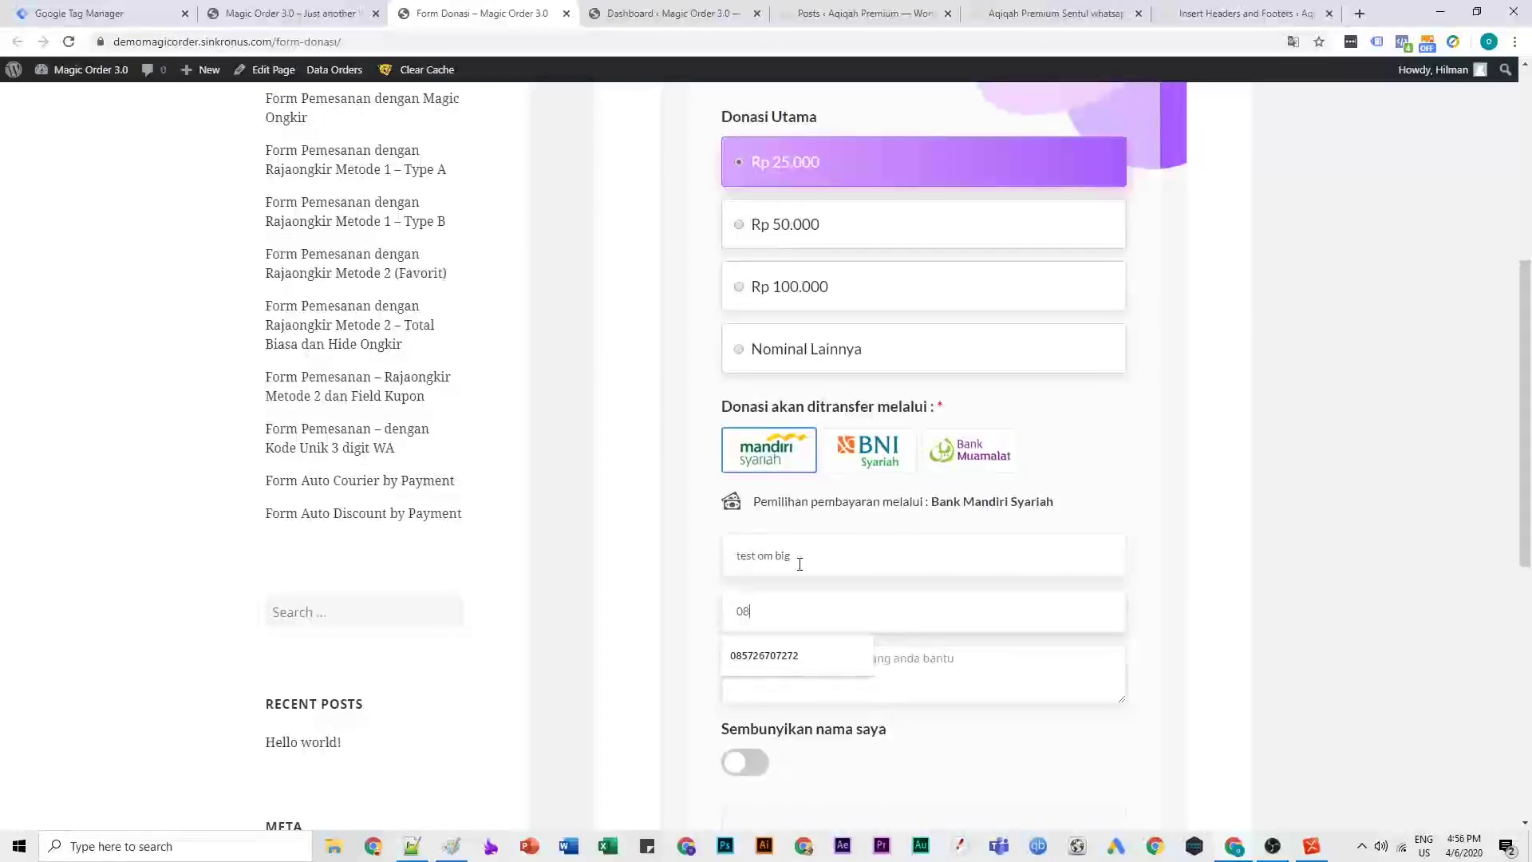
key(Down)
key(Tab)
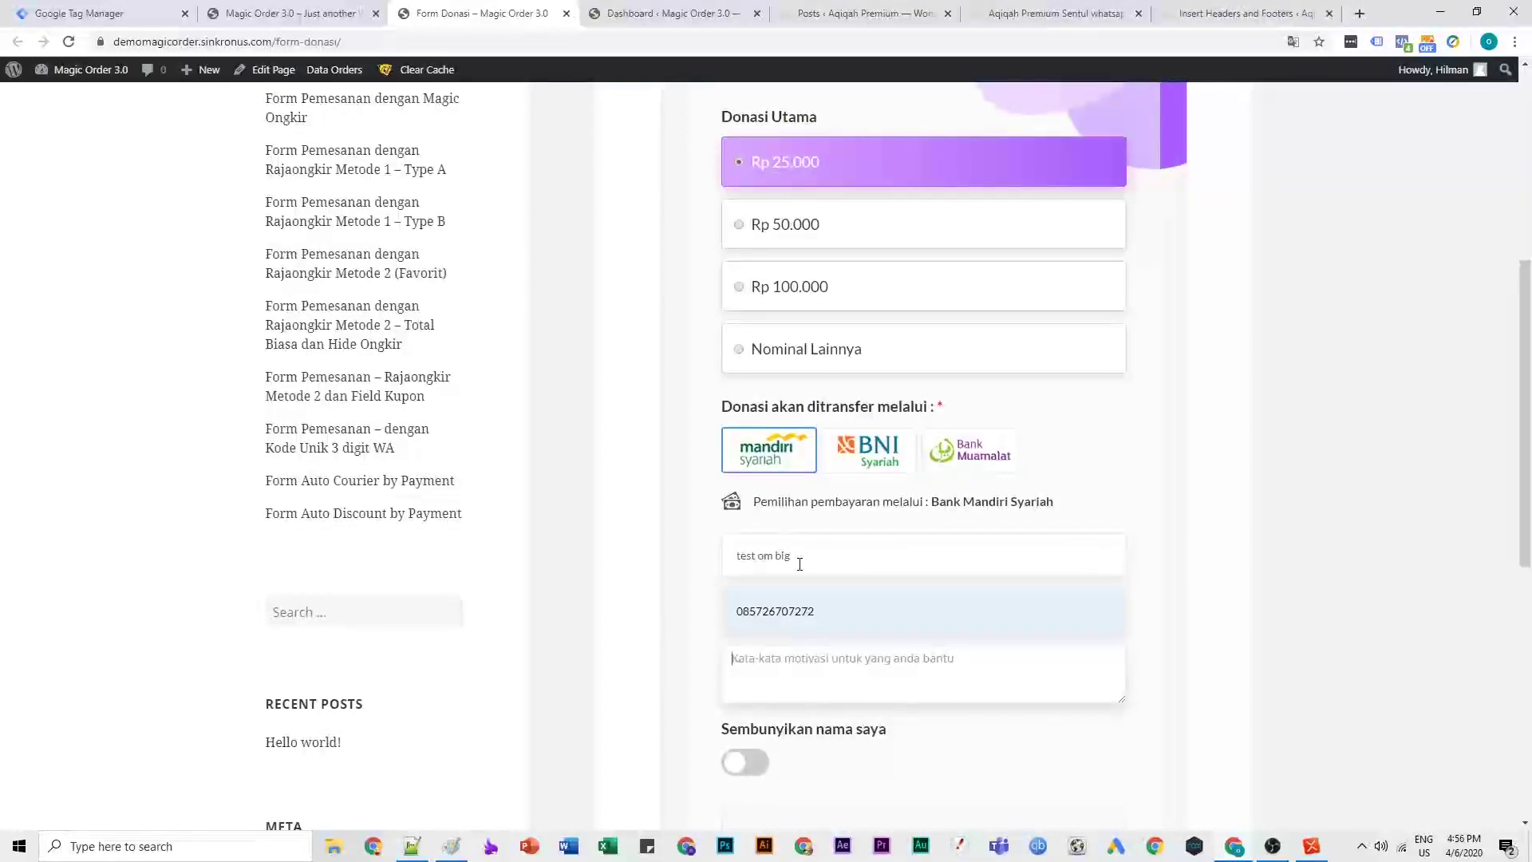
text(test)
text( oi)
text(m big)
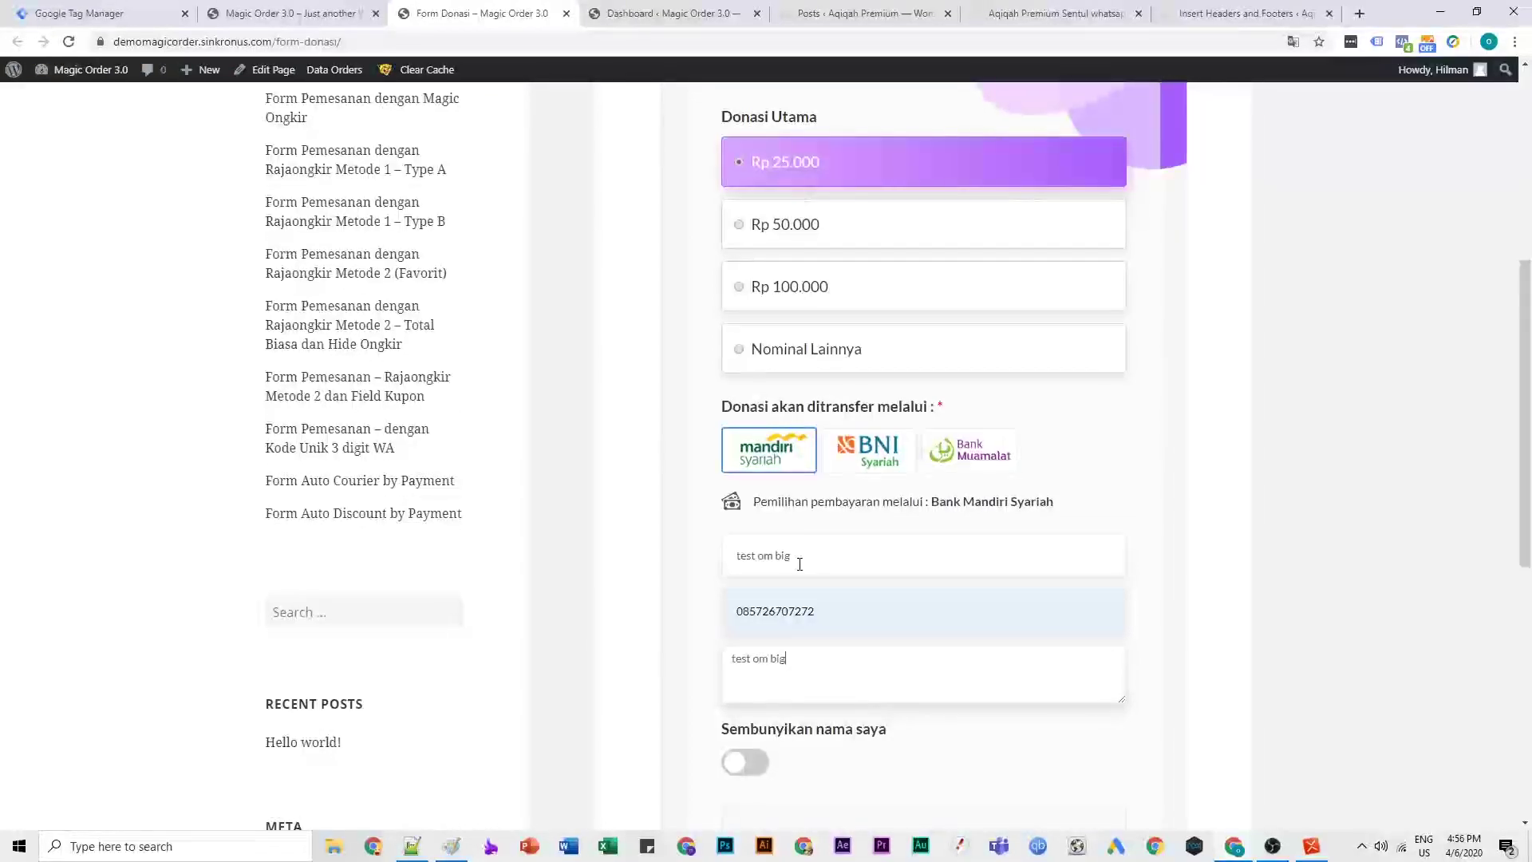
Step: Choose the Rp 50.000 amount and submit the donation with KIRIM DONASI
click(778, 223)
click(754, 163)
click(783, 217)
scroll(858, 409, down, 2)
scroll(858, 415, down, 6)
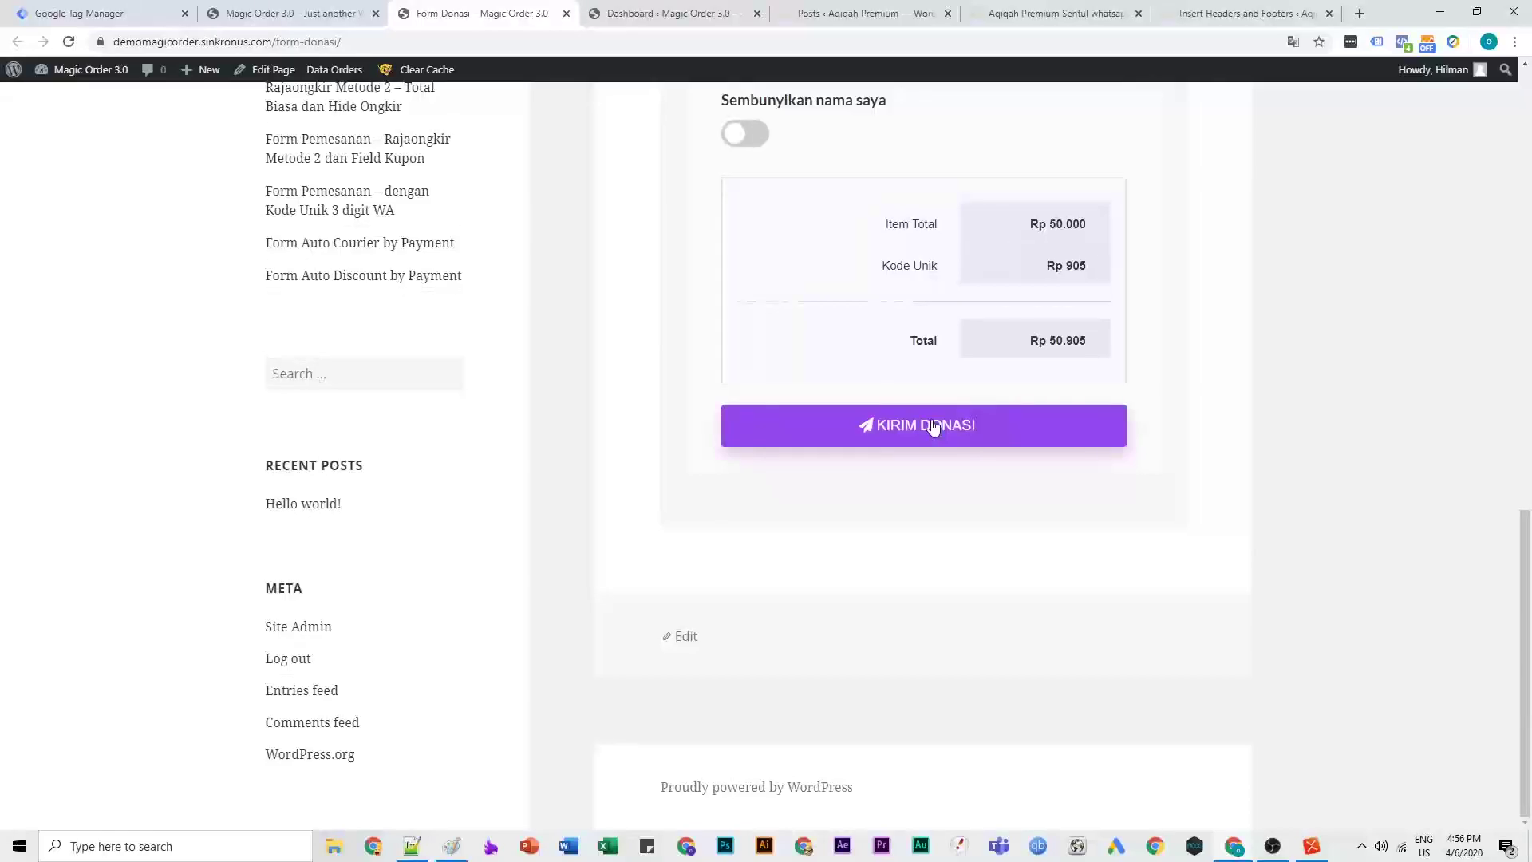
click(933, 427)
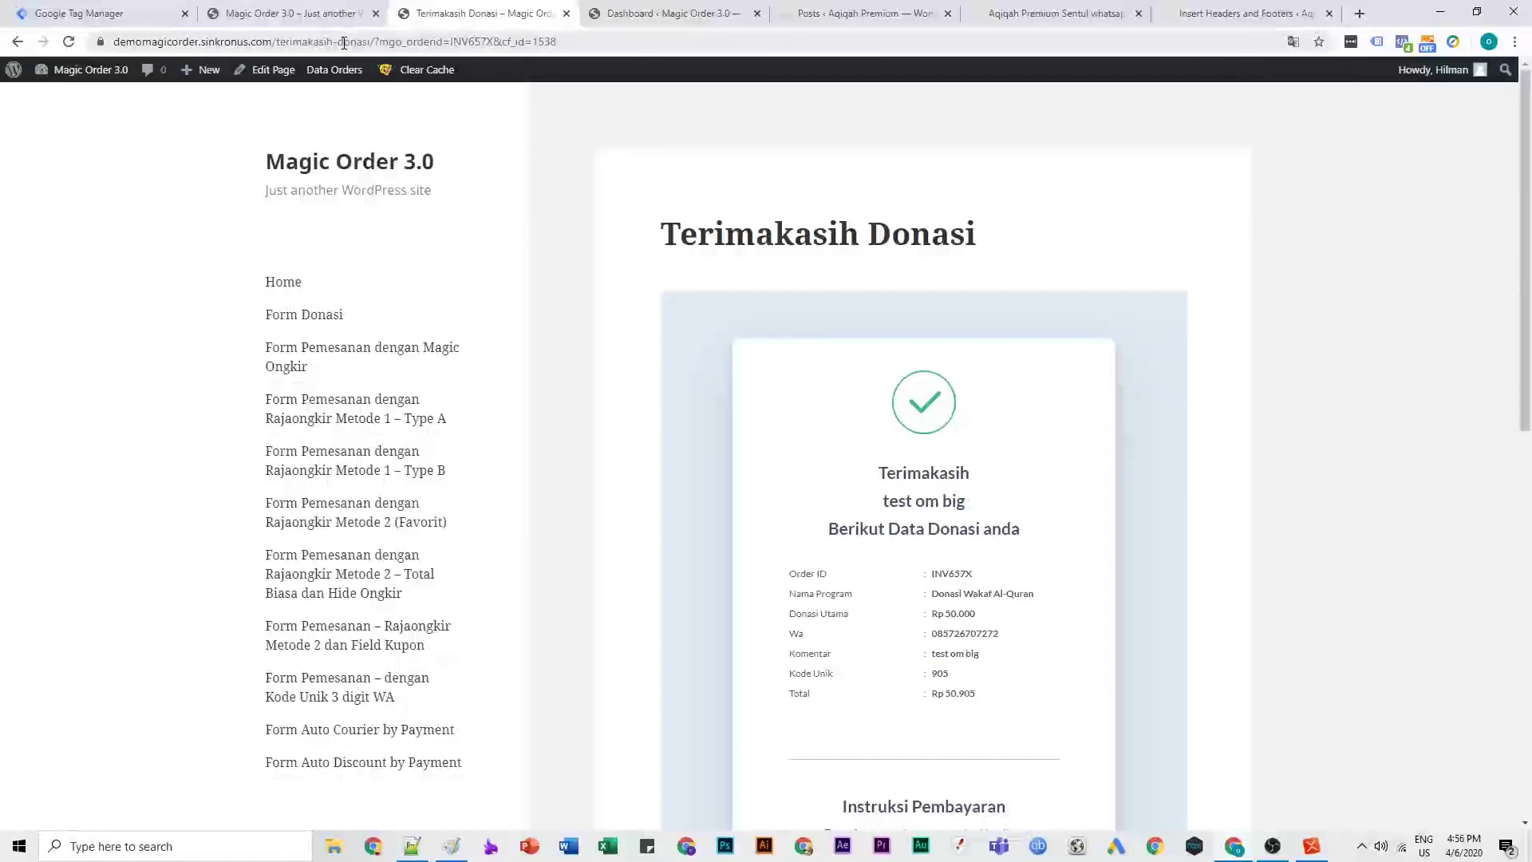
Step: Paste the /terimakasih-donasi/ path below /form-donasi/ in the Notepad++ notes
key(alt+Tab)
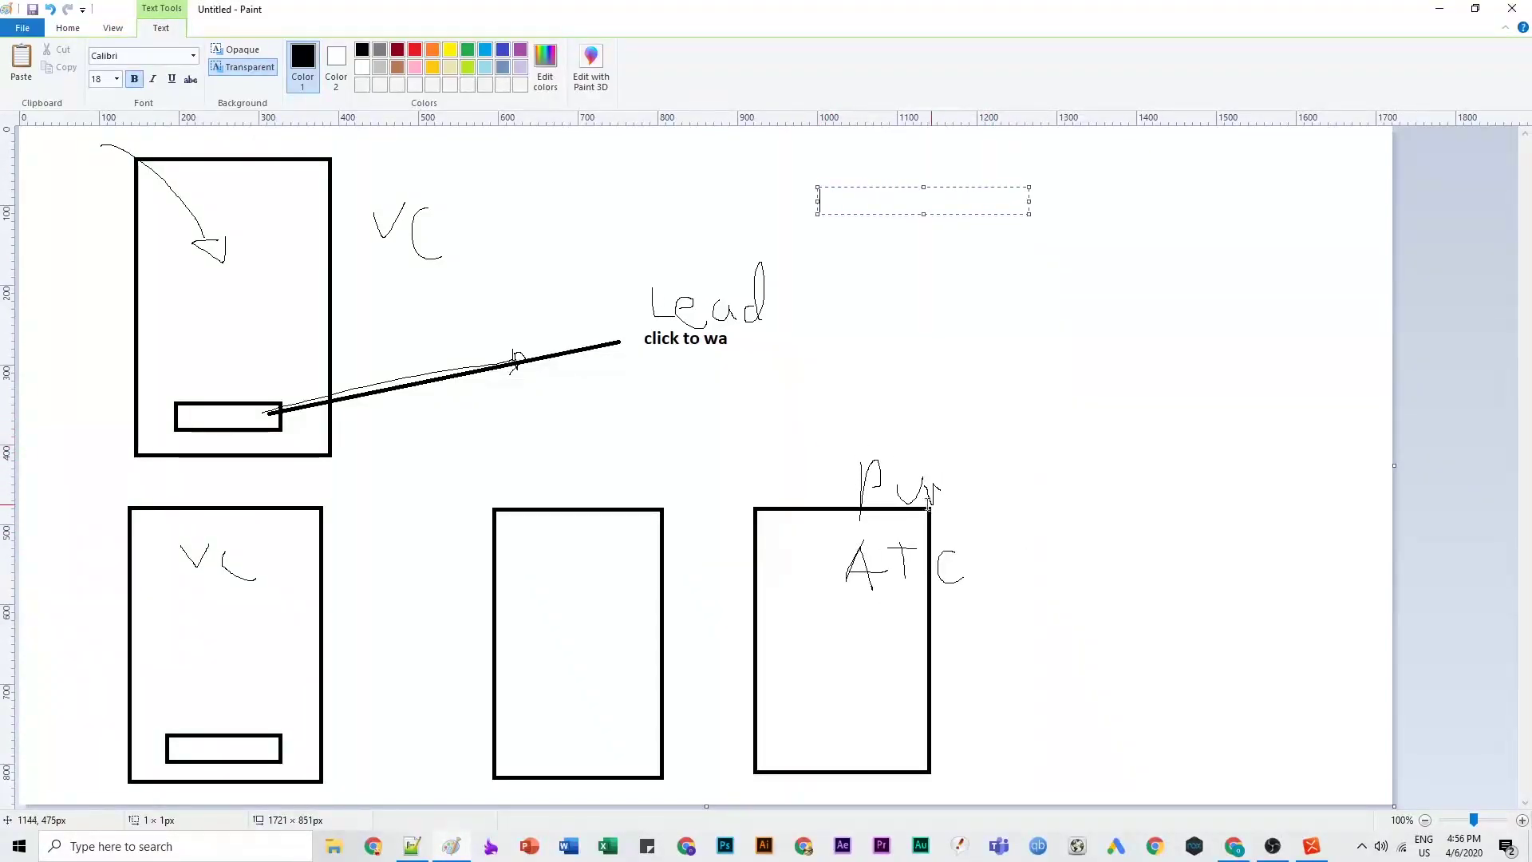
key(alt+Tab)
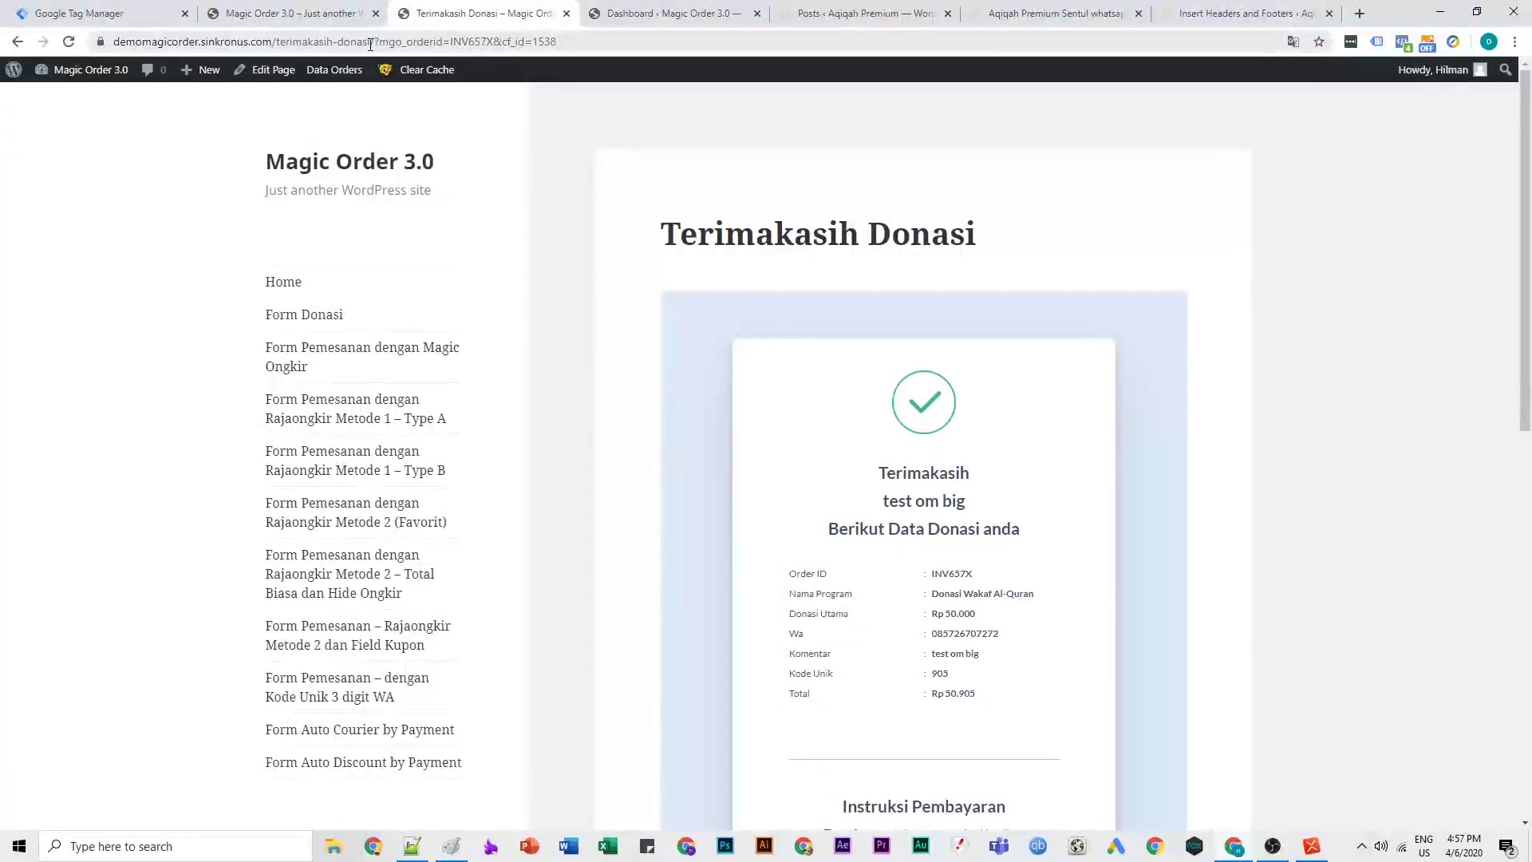
drag(376, 42, 276, 40)
key(ctrl+c)
key(alt+Tab)
key(alt+Tab)
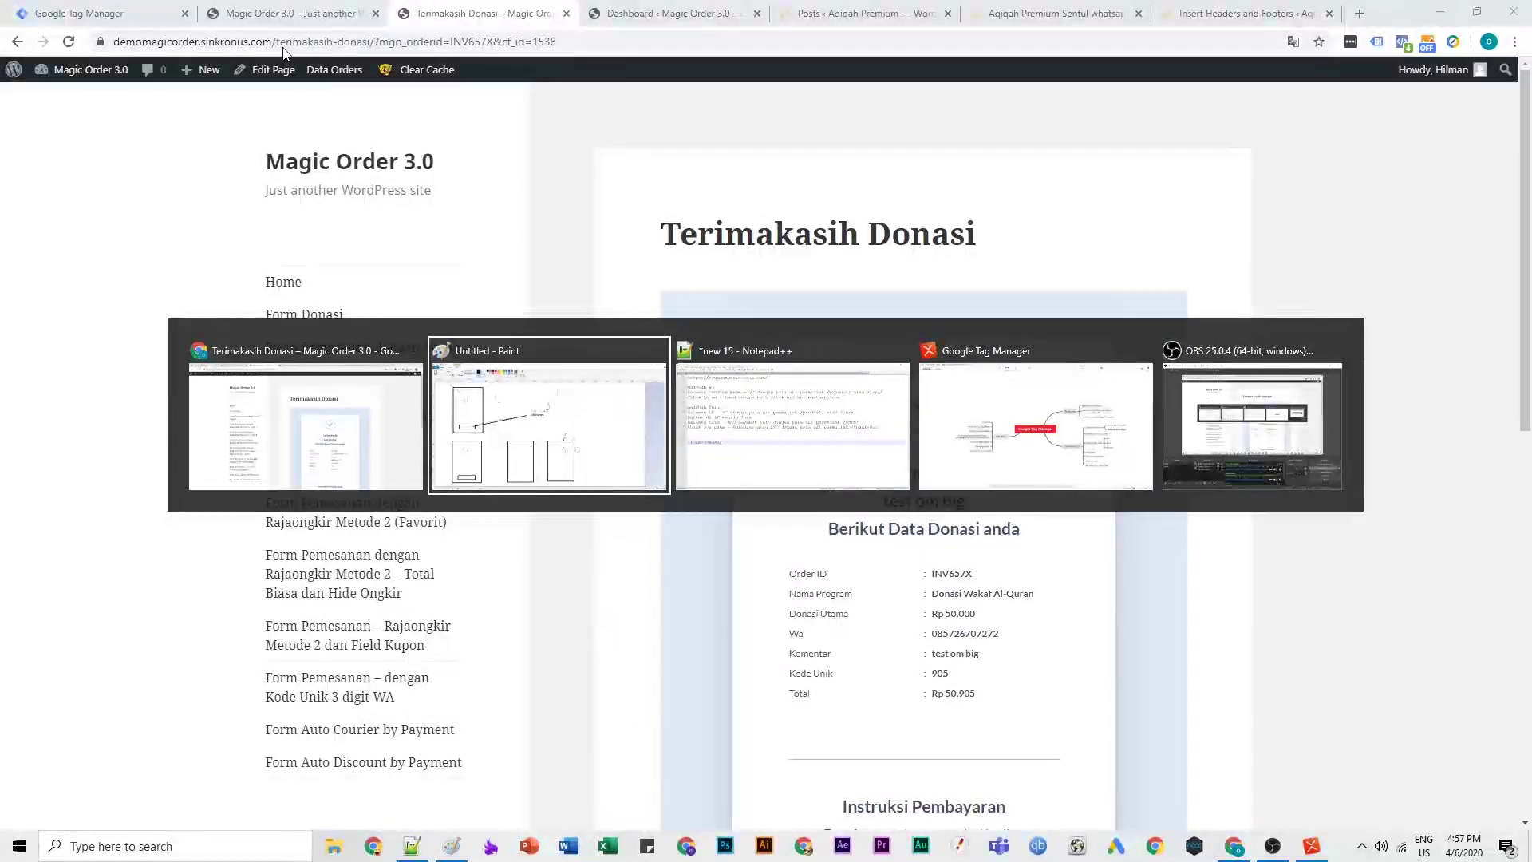
key(Return)
key(Return)
key(ctrl+v)
key(alt)
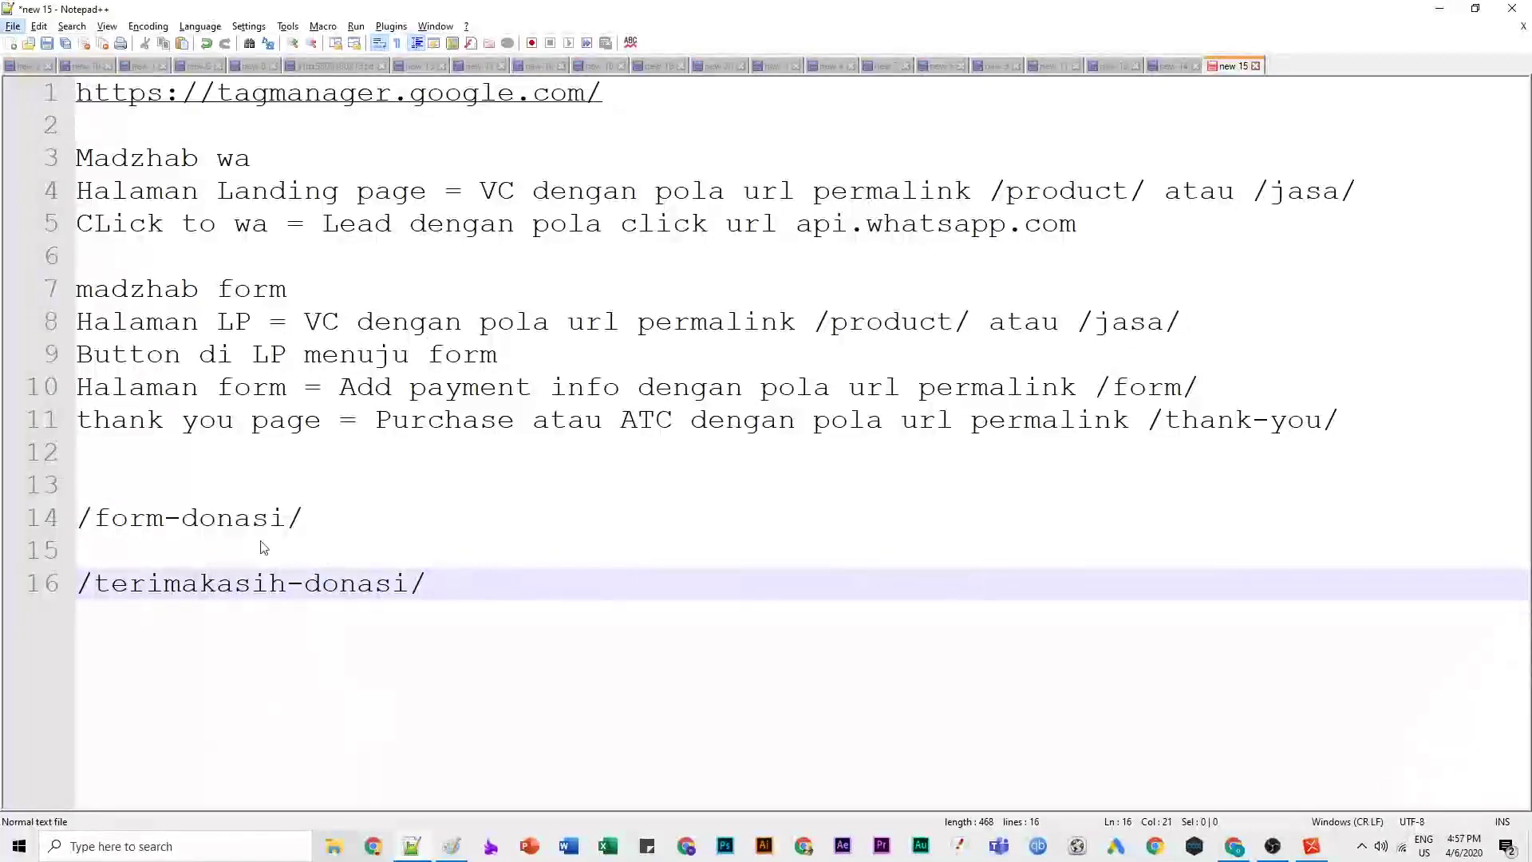
key(alt+Tab)
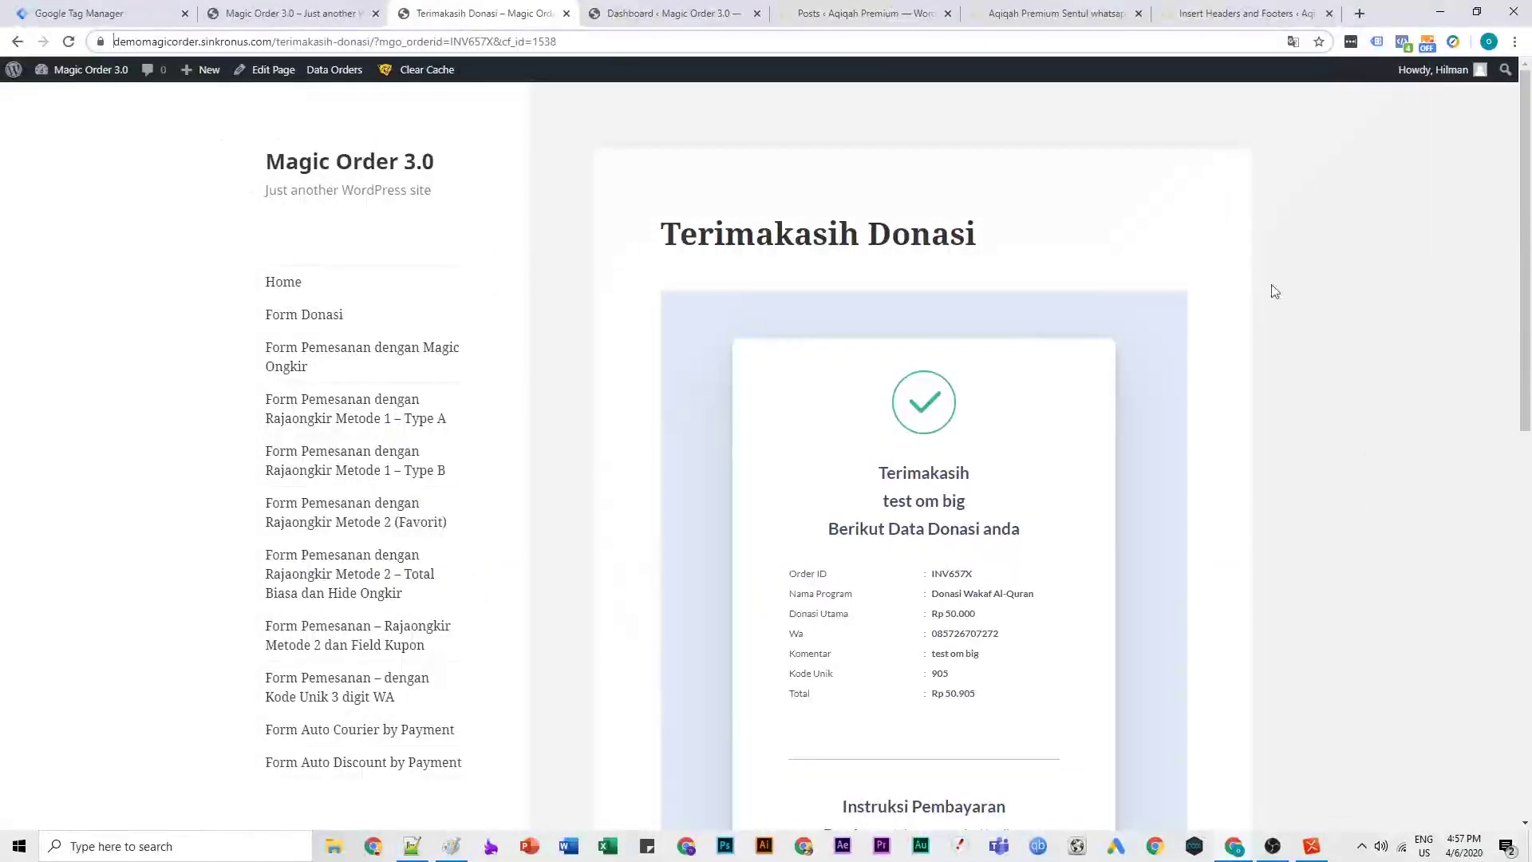
Step: Review the Terimakasih Donasi page against the Notepad++ notes
scroll(588, 478, down, 6)
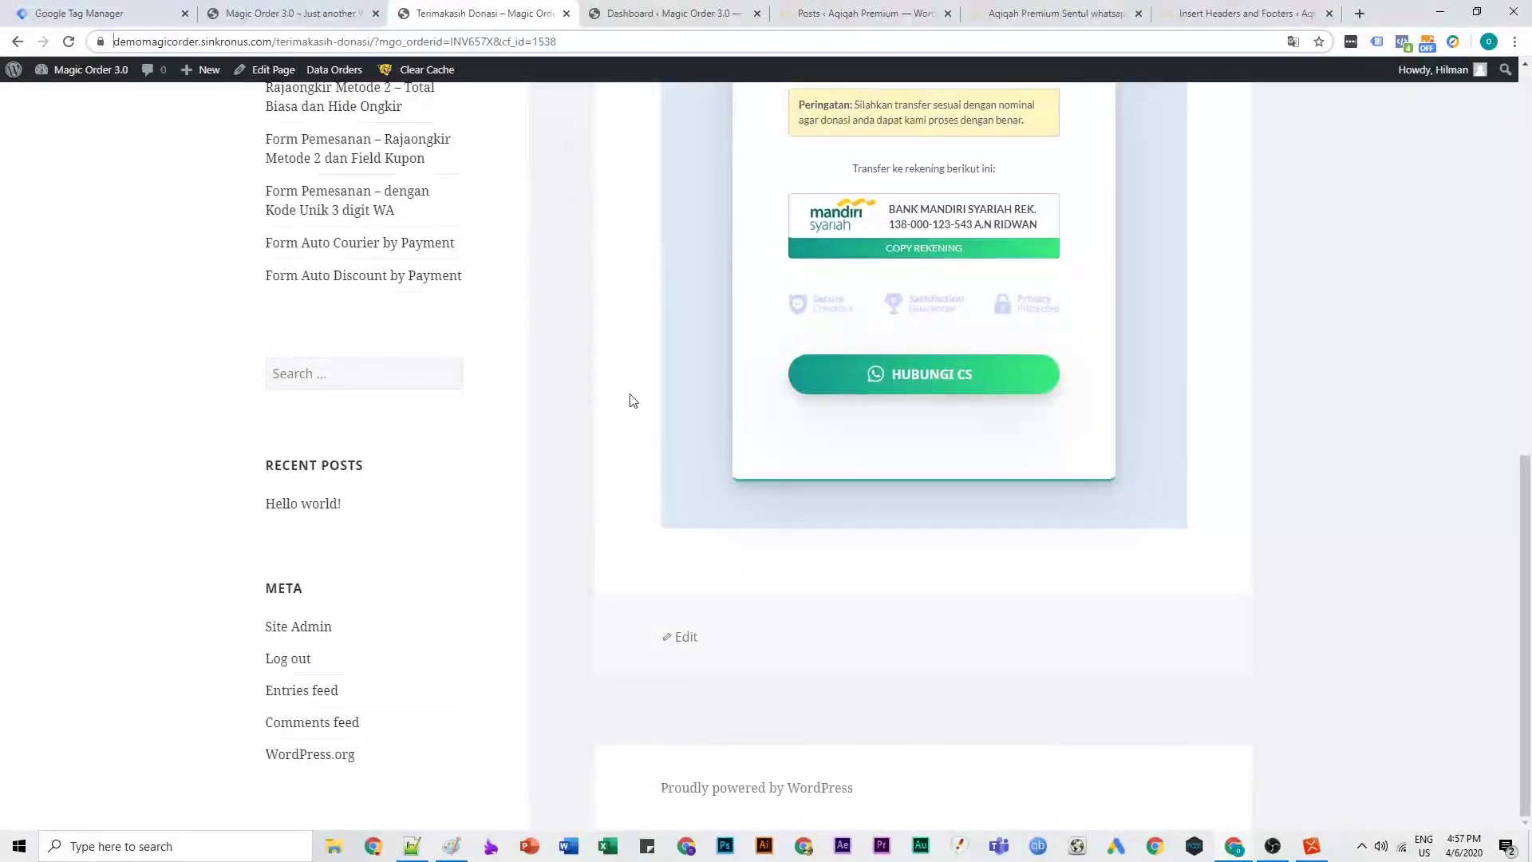
scroll(630, 400, up, 6)
scroll(1146, 717, down, 10)
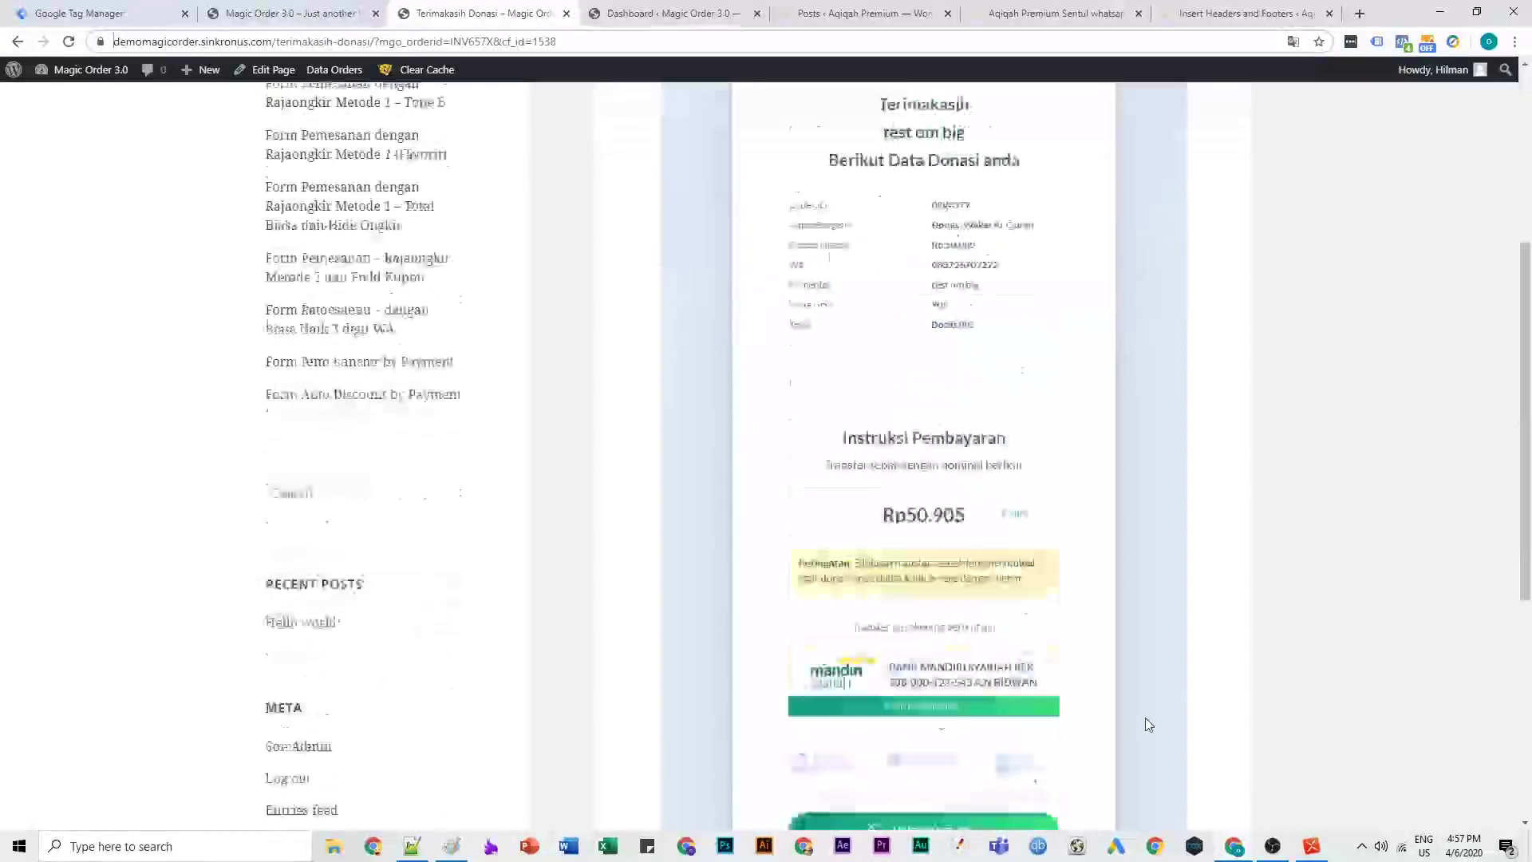
scroll(495, 393, up, 4)
scroll(526, 383, up, 6)
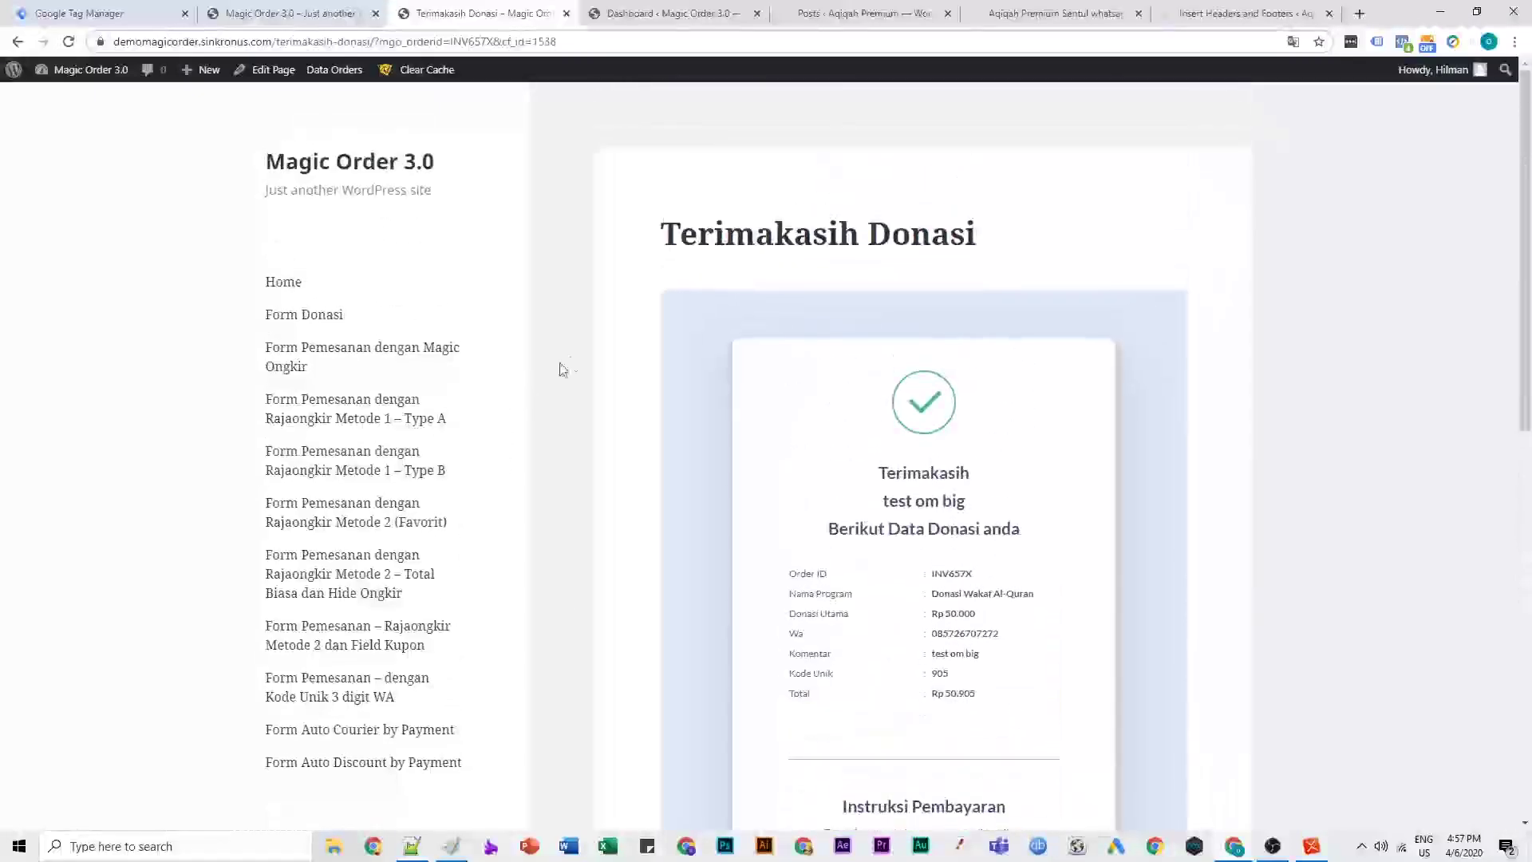
scroll(1334, 407, down, 6)
scroll(1334, 406, down, 4)
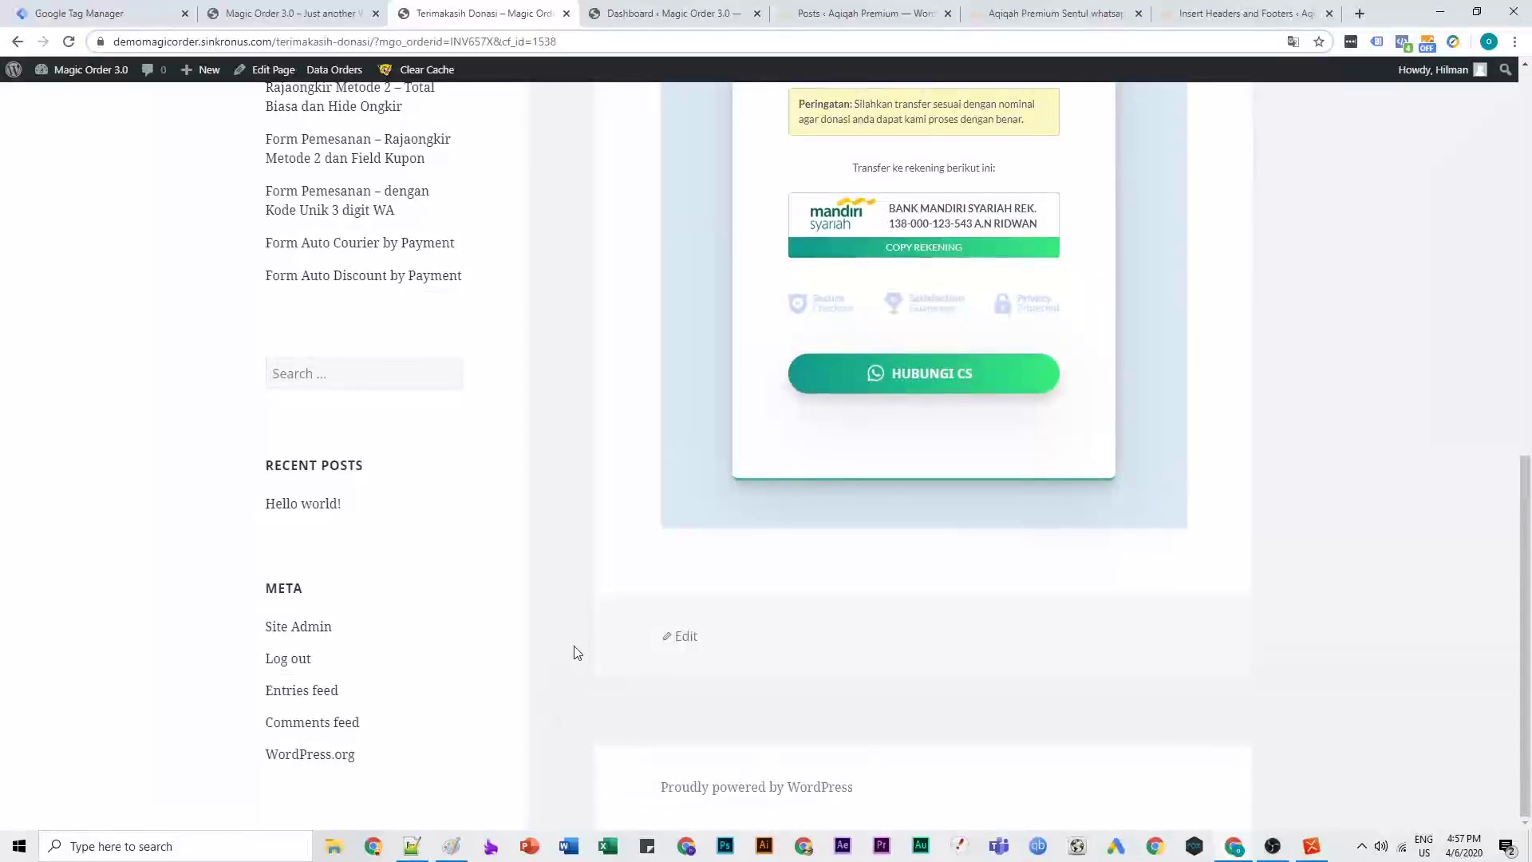
scroll(576, 648, up, 10)
key(alt+Tab)
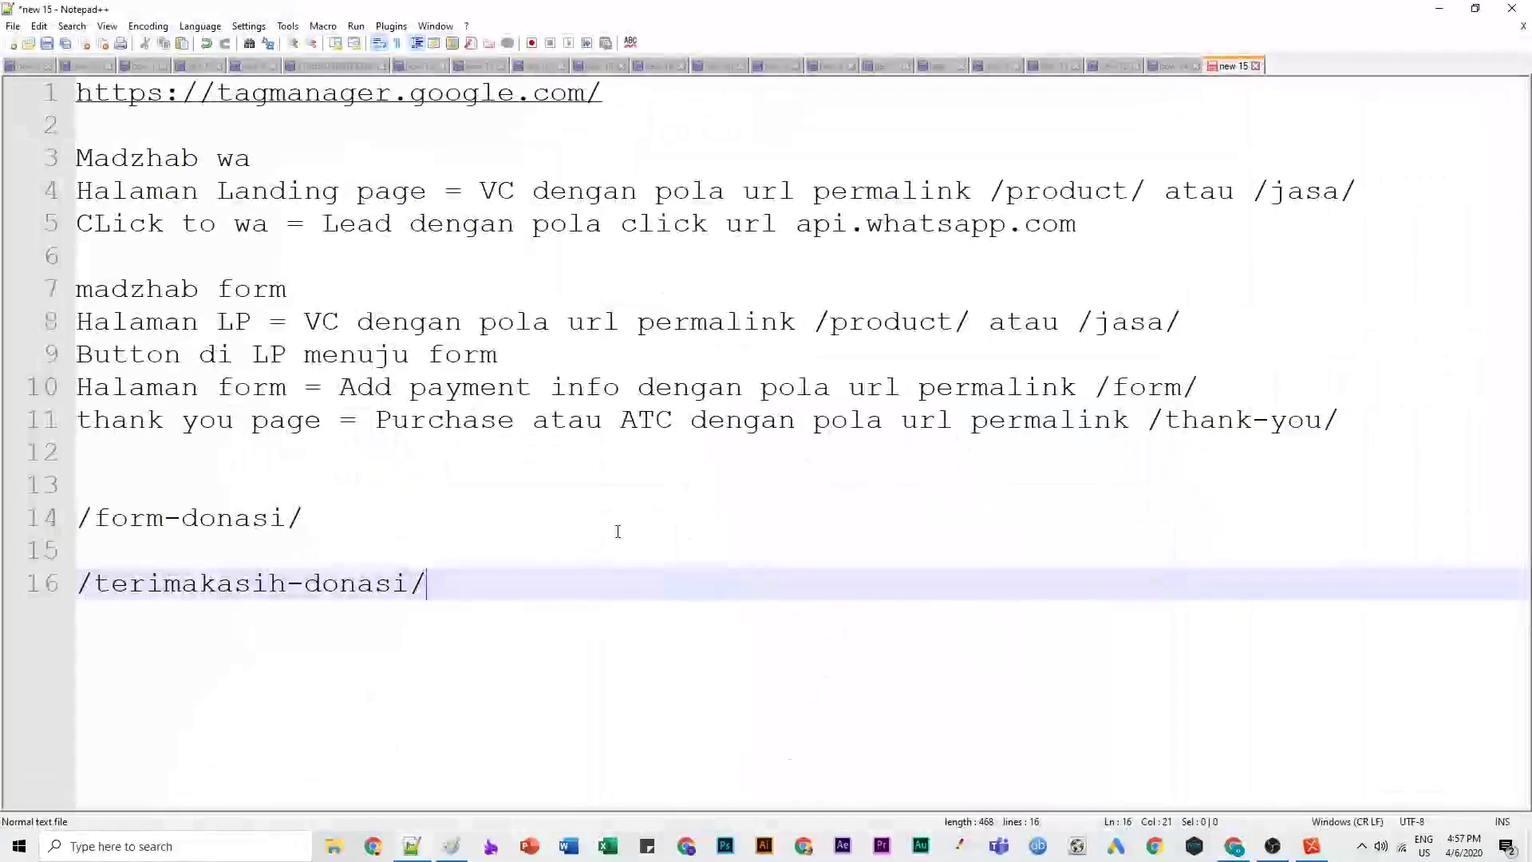
key(alt+Tab)
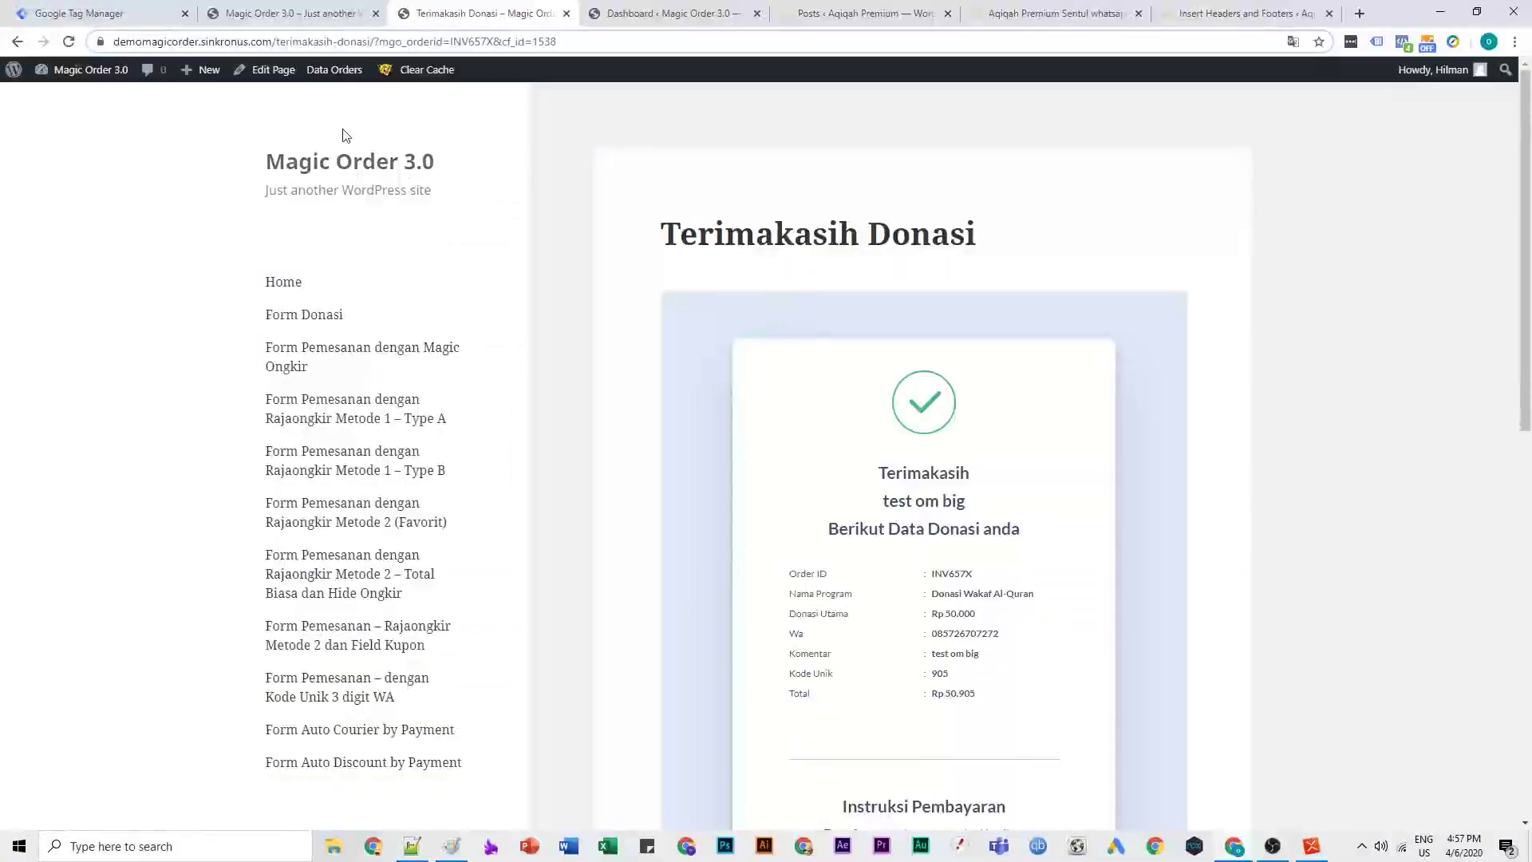
Step: Close the empty Untitled Tag and copy FBAds-View Content from its ⋮ menu
click(52, 8)
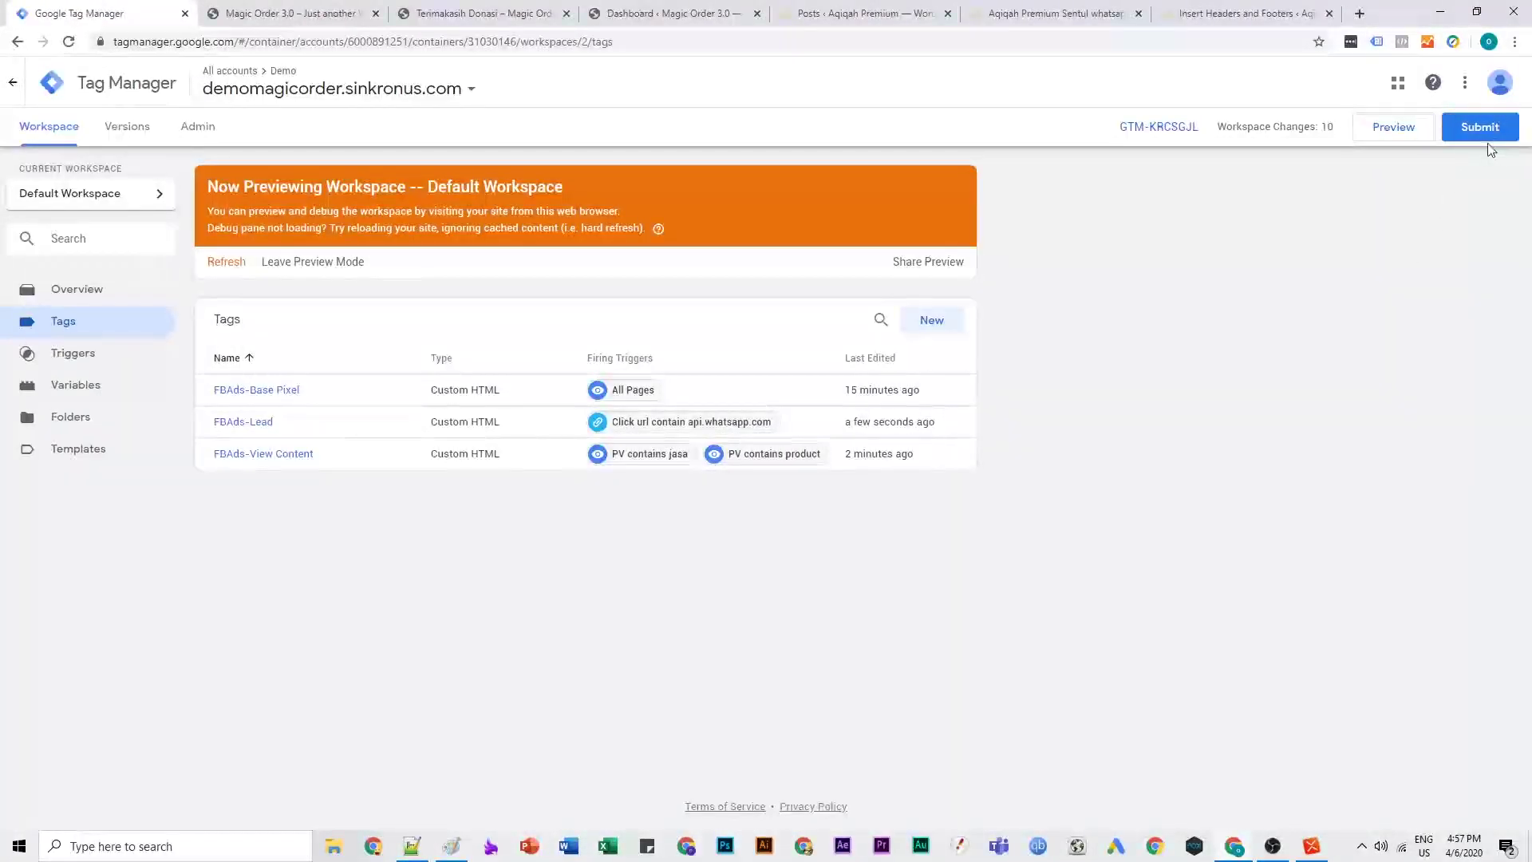
click(932, 321)
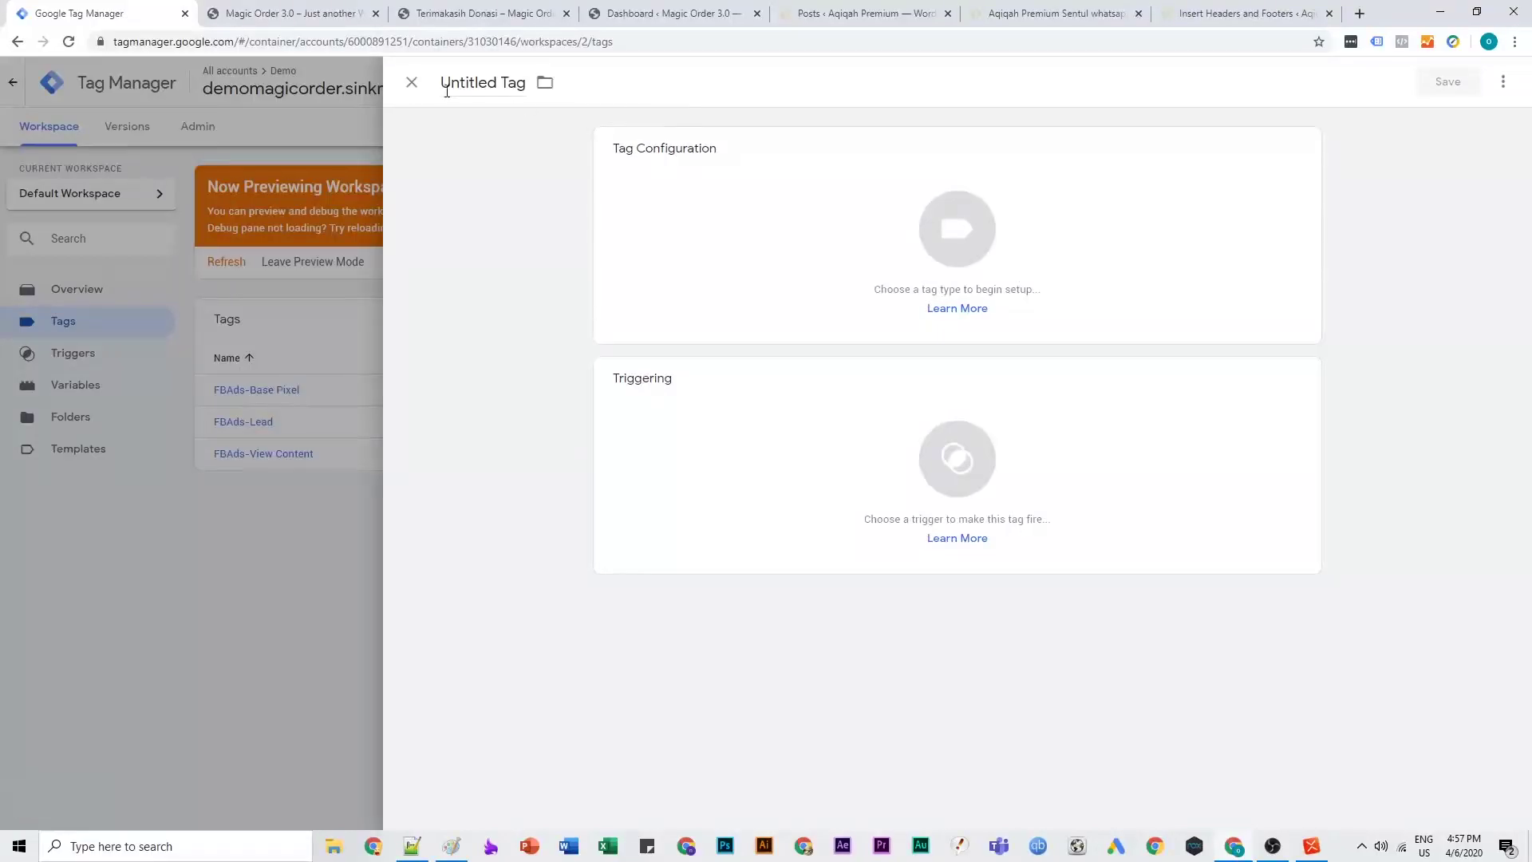
click(423, 83)
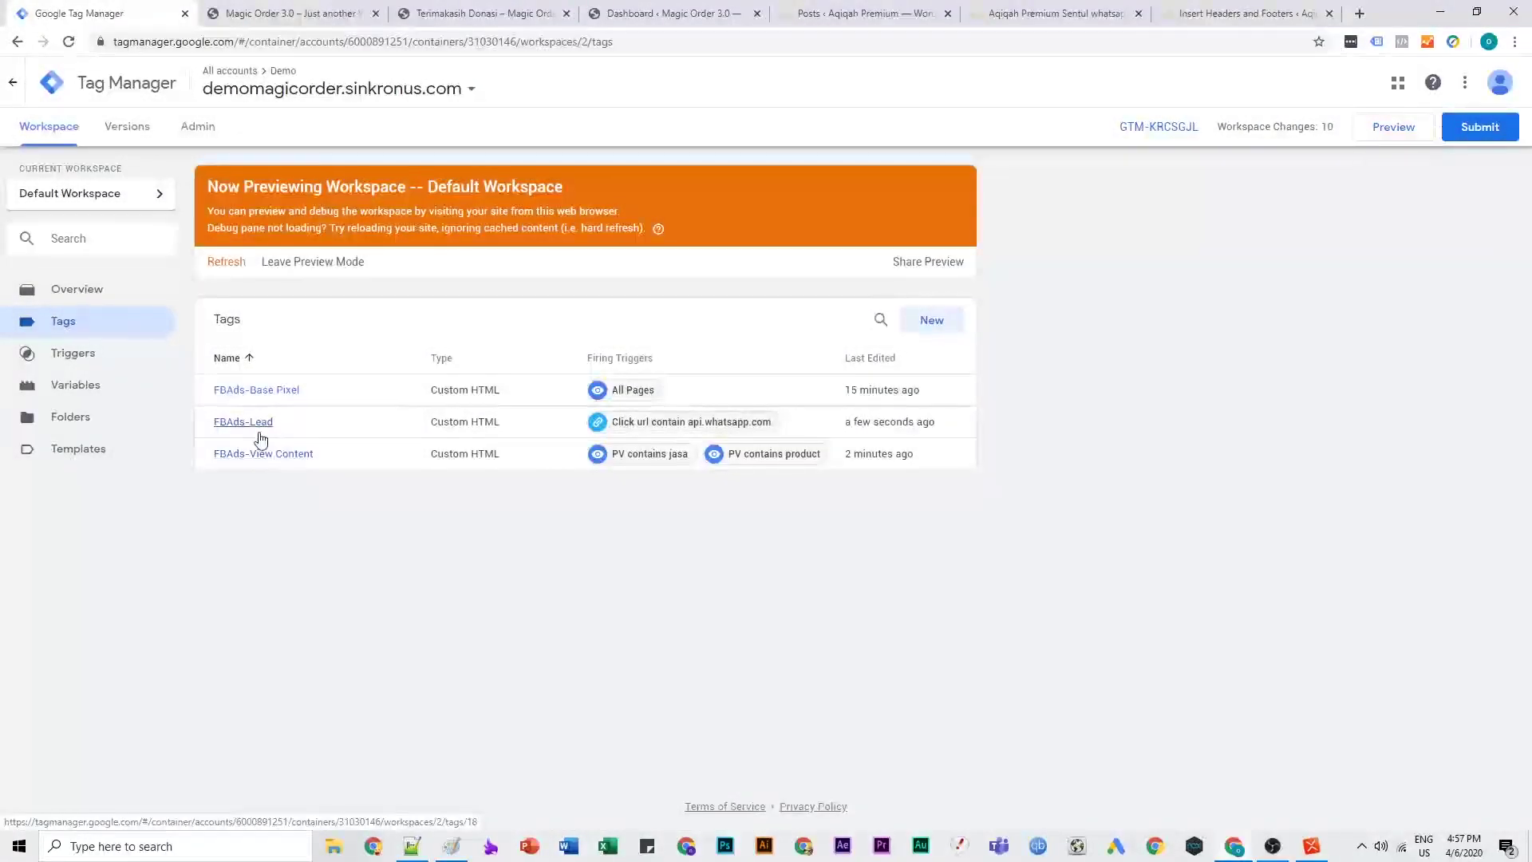
click(274, 453)
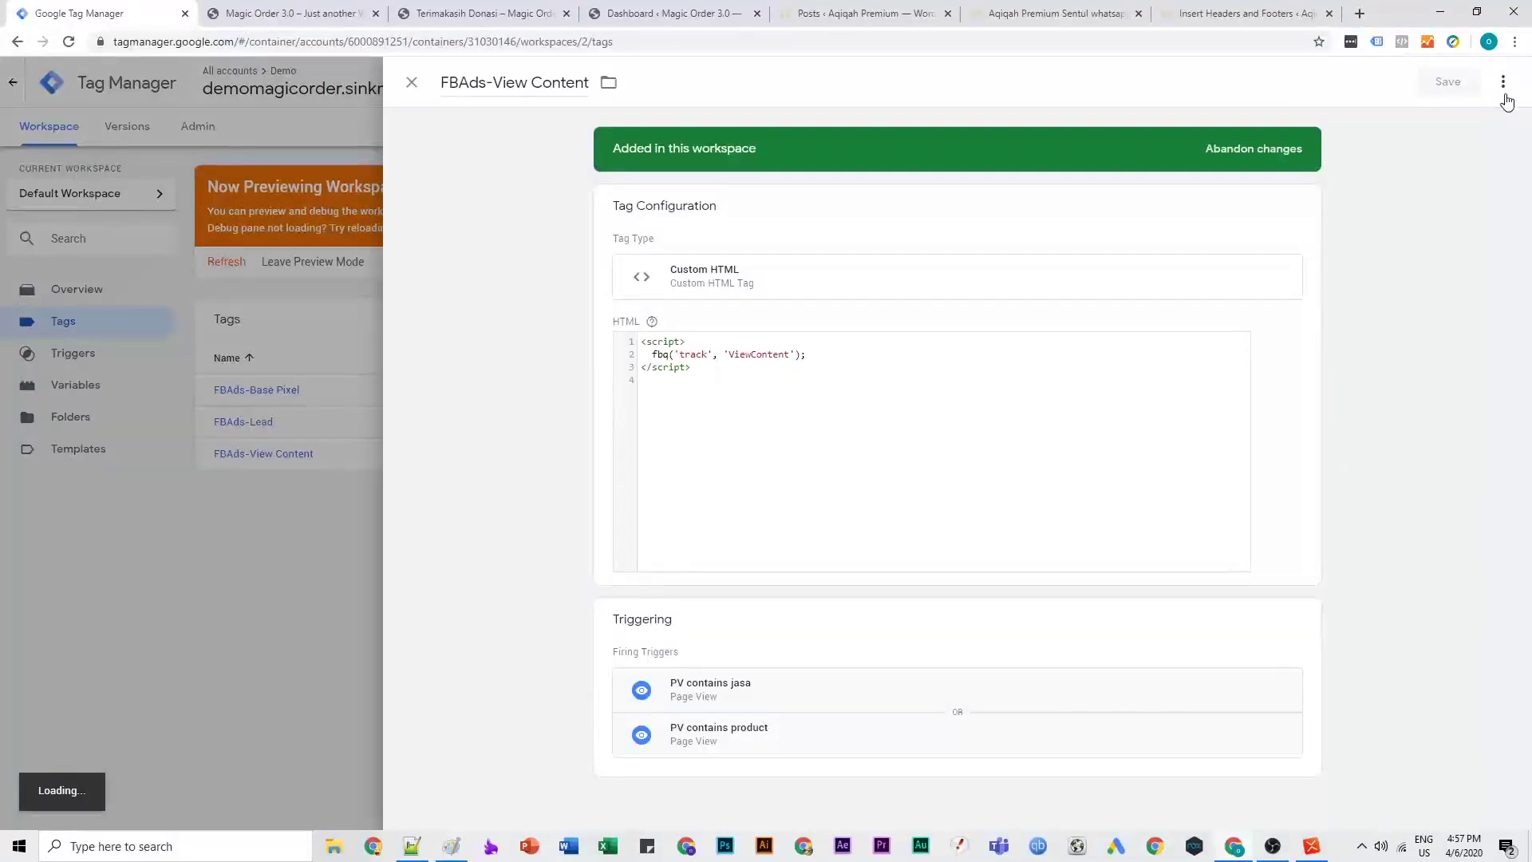
click(1503, 81)
click(1452, 120)
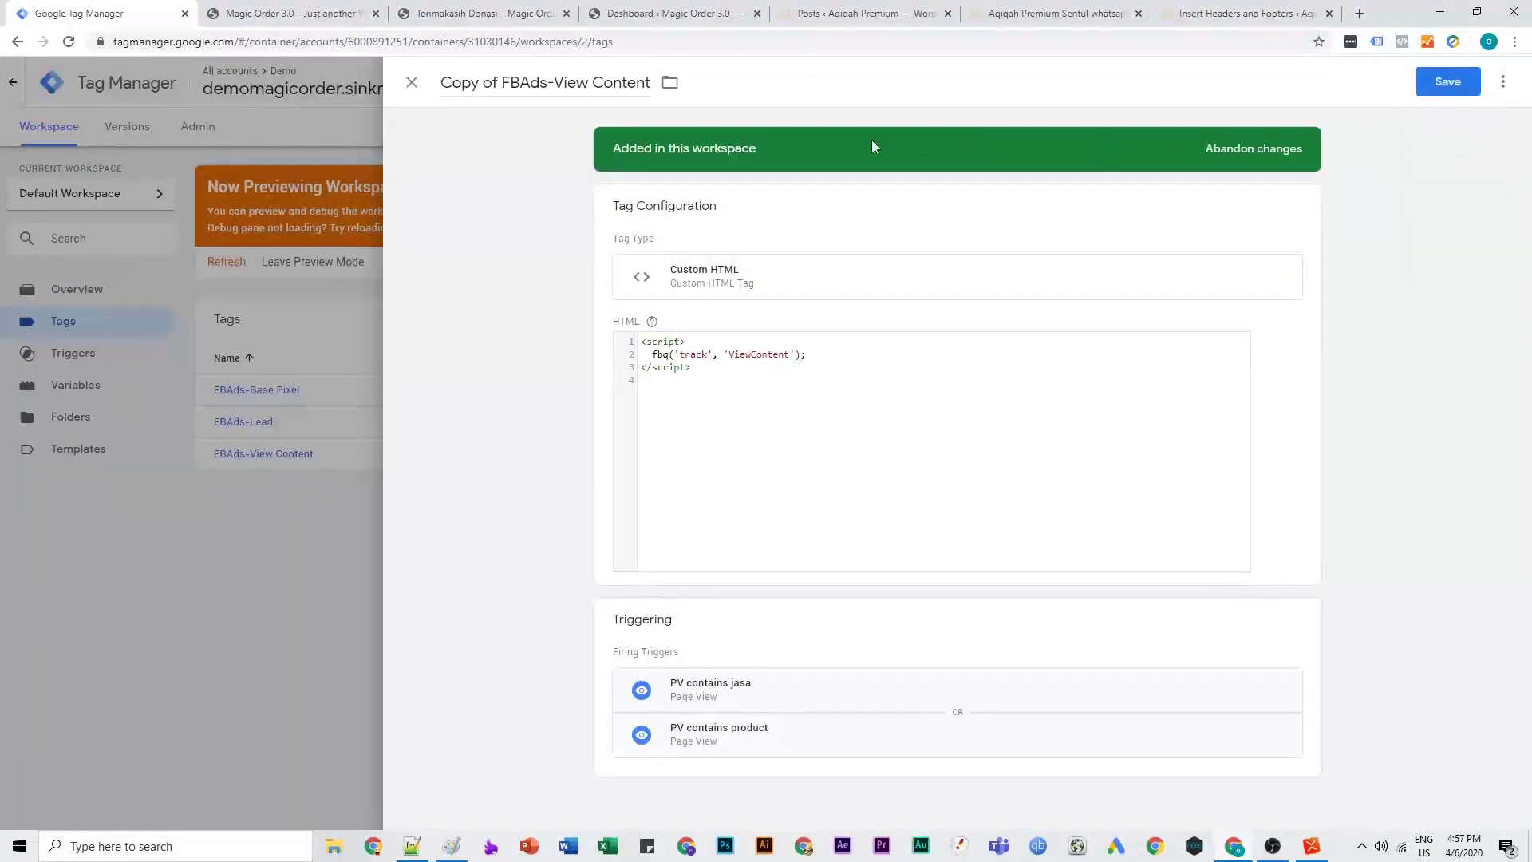
Step: Rename the copy to FBAds-AddPaymentInfo and change its ViewContent event to AddPaymentInfo
drag(504, 83, 412, 99)
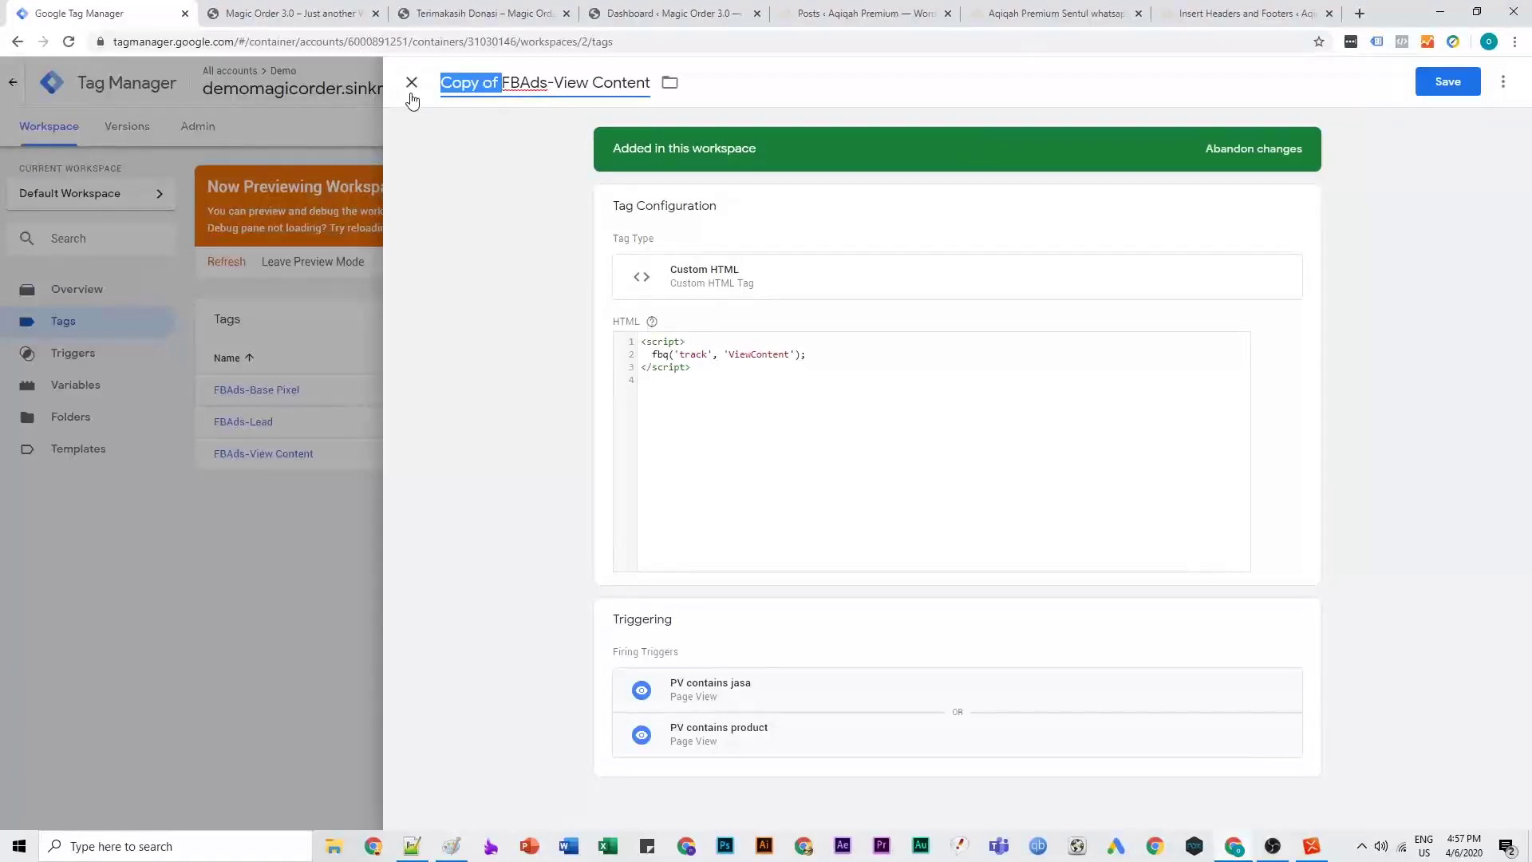
key(BackSpace)
drag(517, 80, 600, 100)
text(Ads-Add)
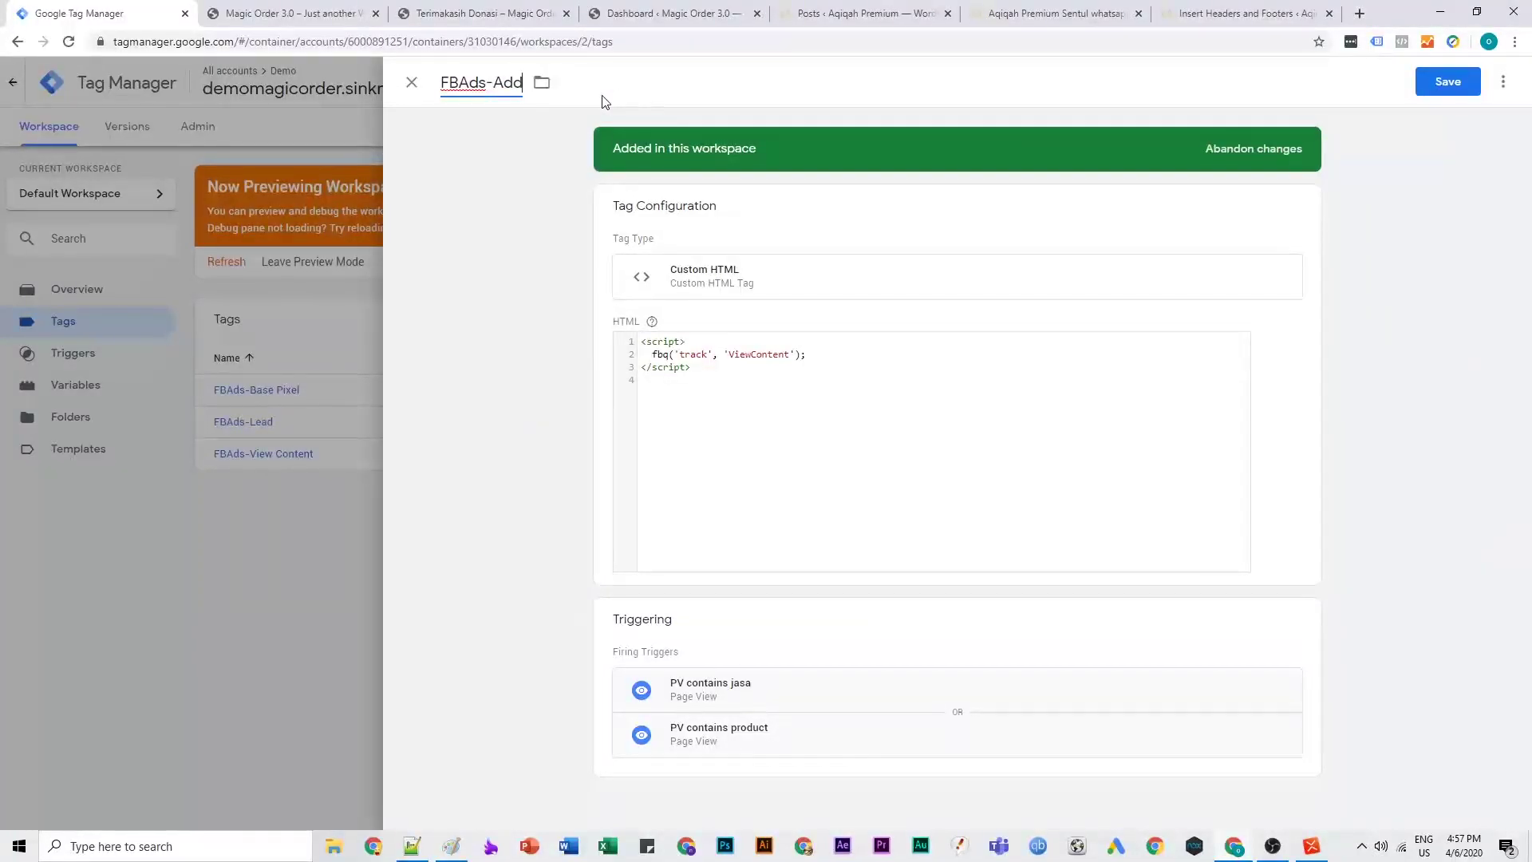
text(PaymentInfo)
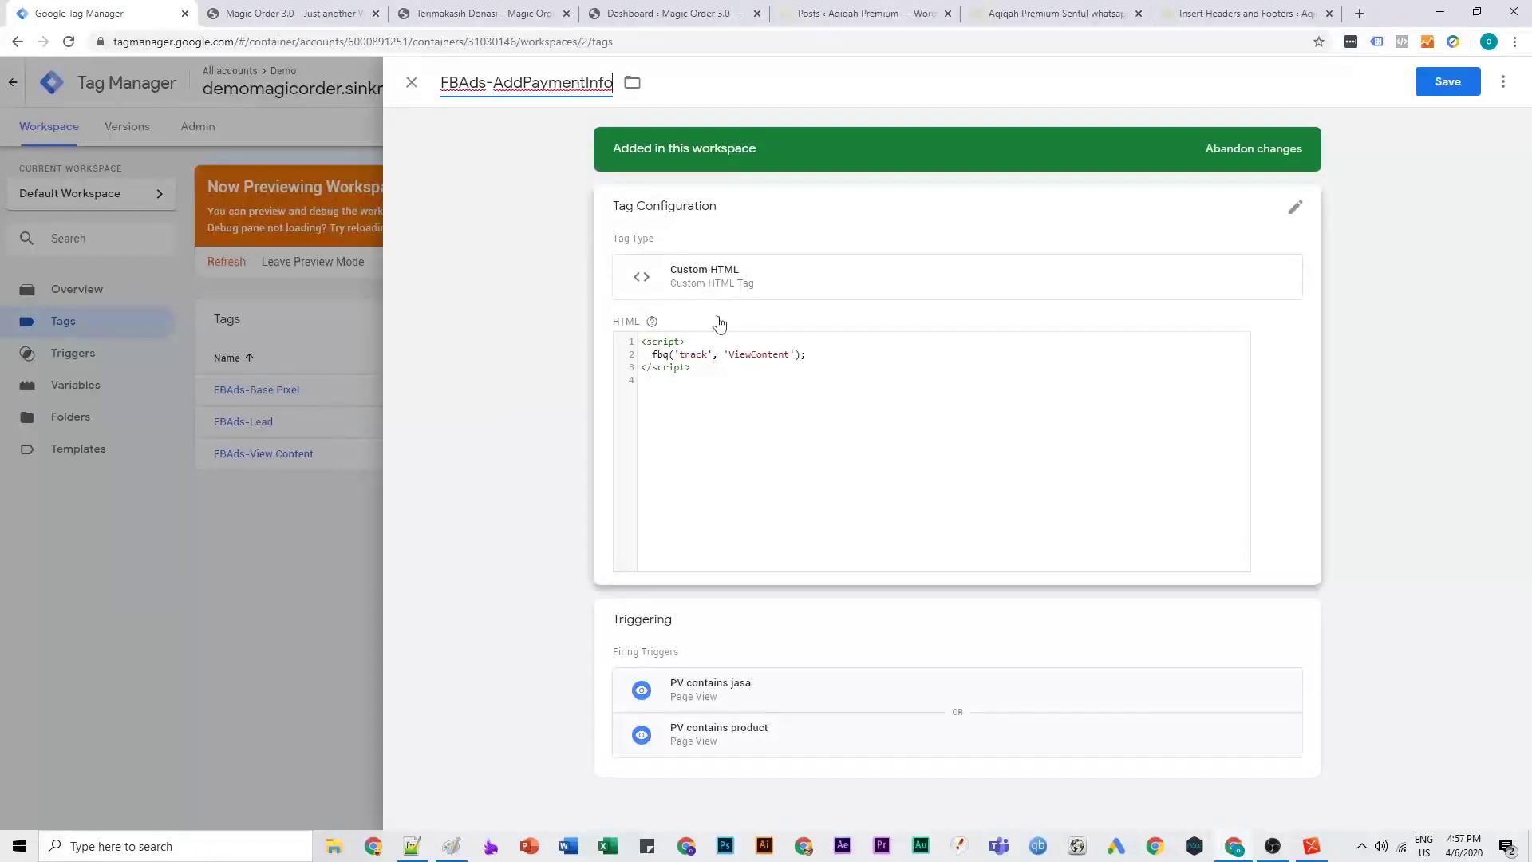
click(752, 359)
double_click(750, 317)
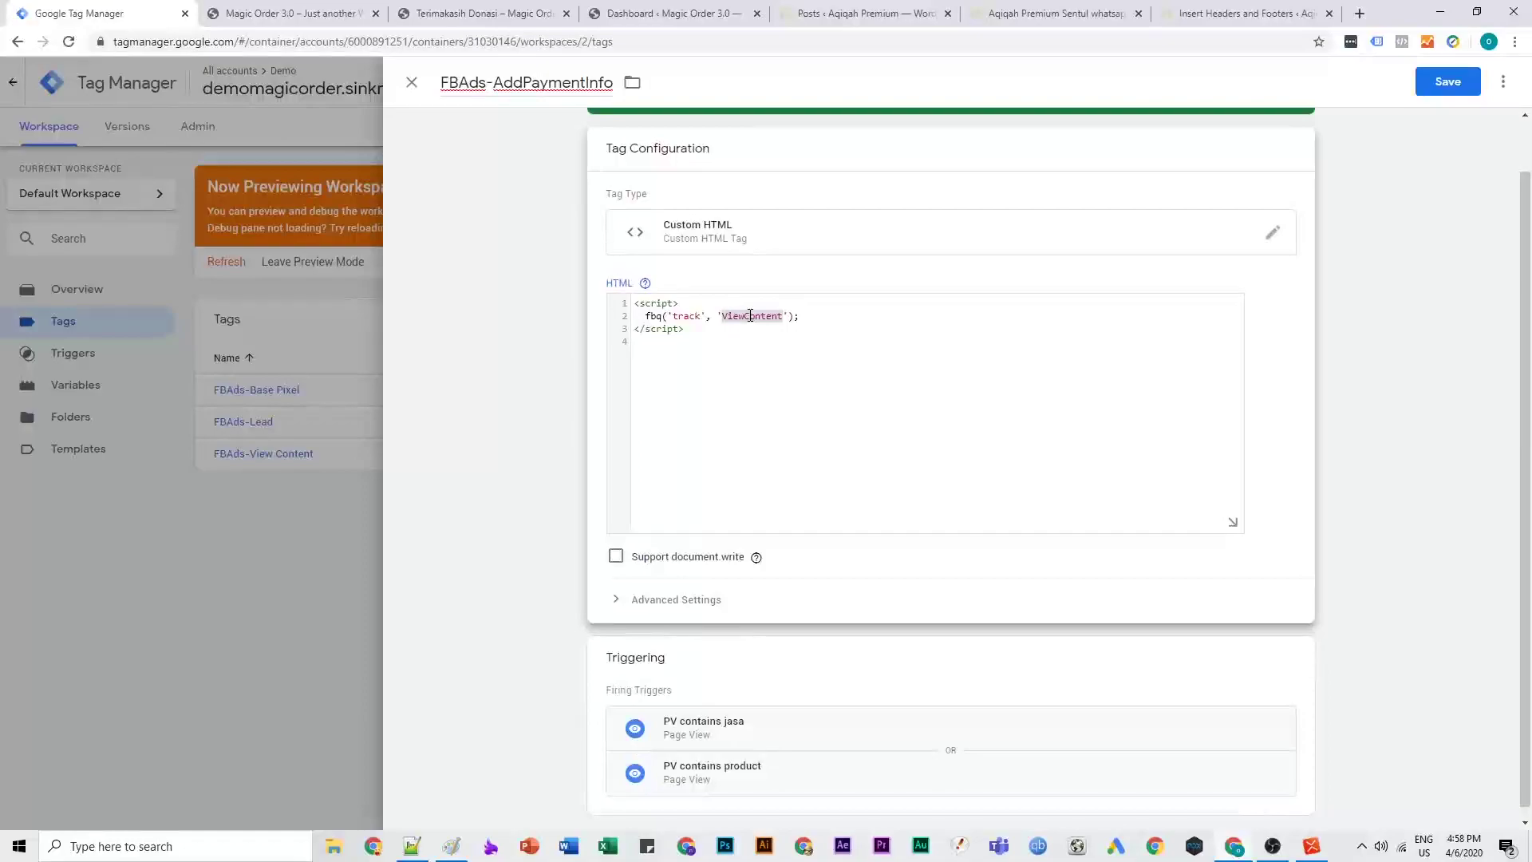
text(AddPaymentInfo)
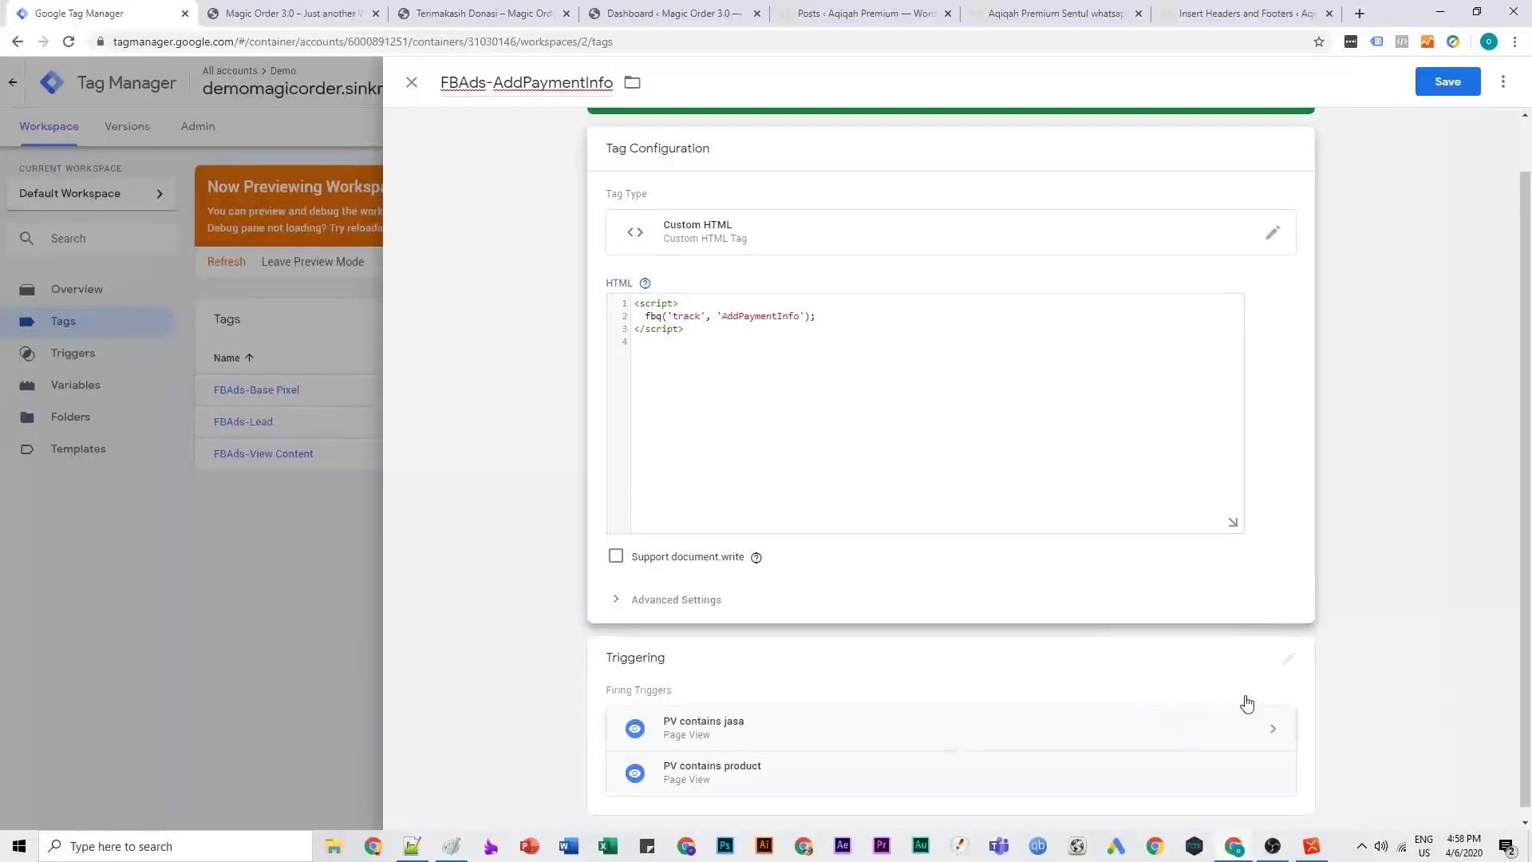
Step: Remove the PV contains jasa and PV contains product triggers from the tag
click(1291, 669)
click(1274, 668)
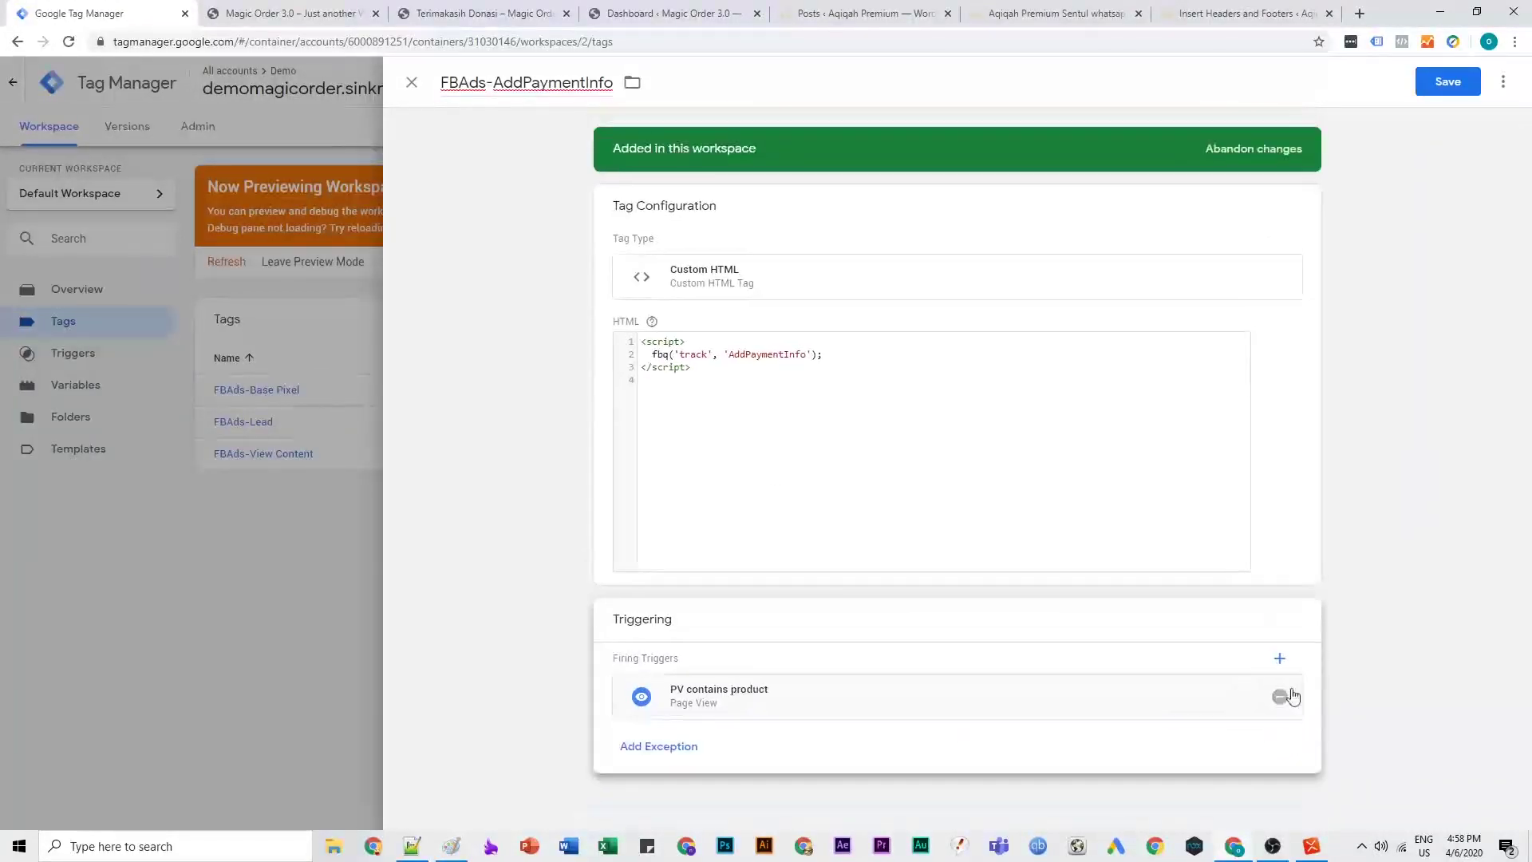
click(1281, 698)
click(1176, 725)
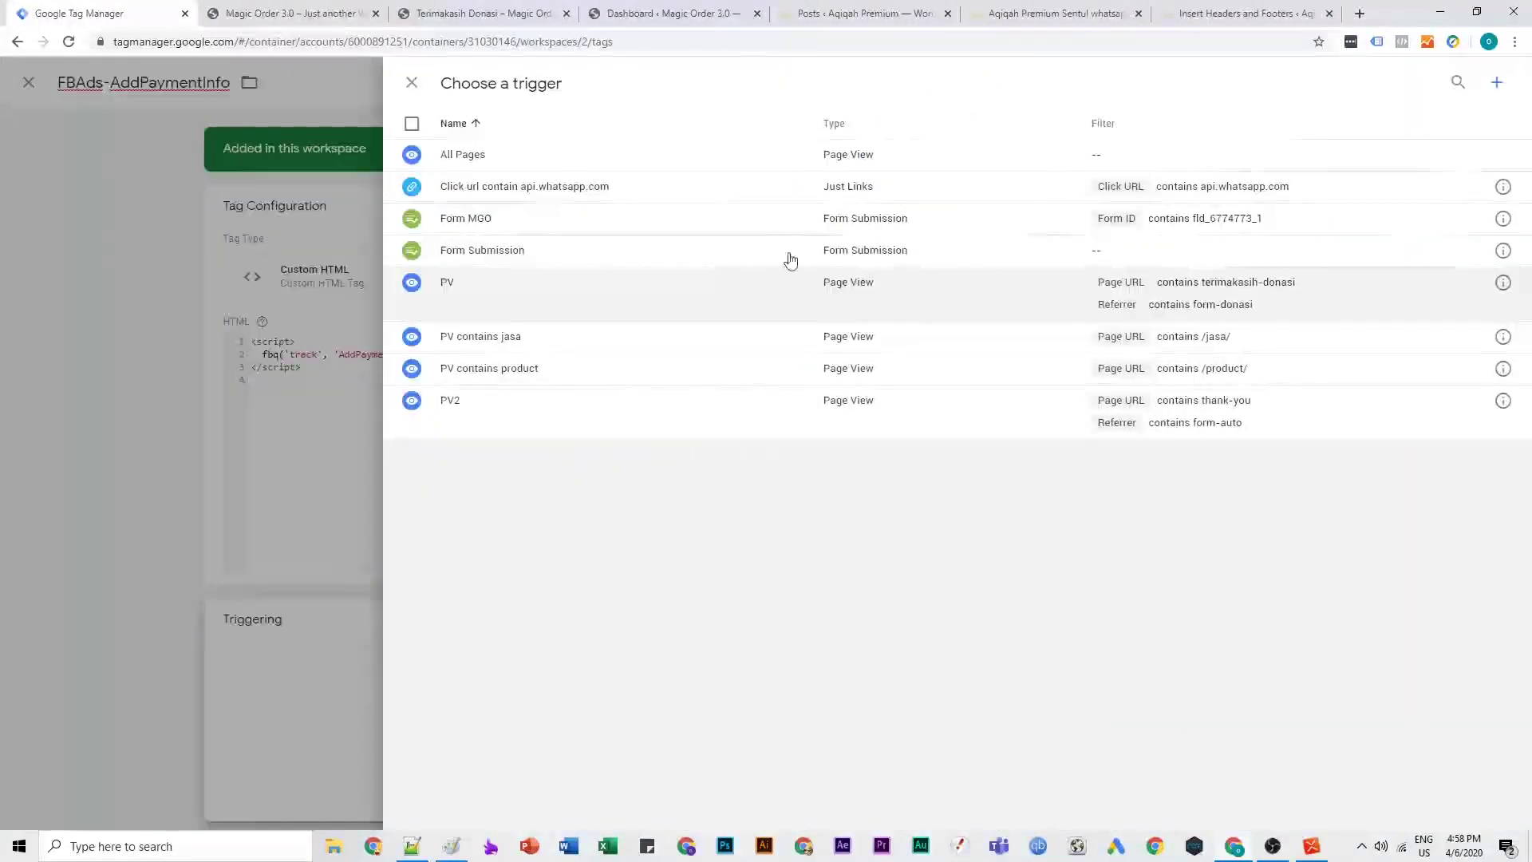
Step: Start a new trigger named 'PV on /form-donasi/', with the path copied from the notes
click(1504, 86)
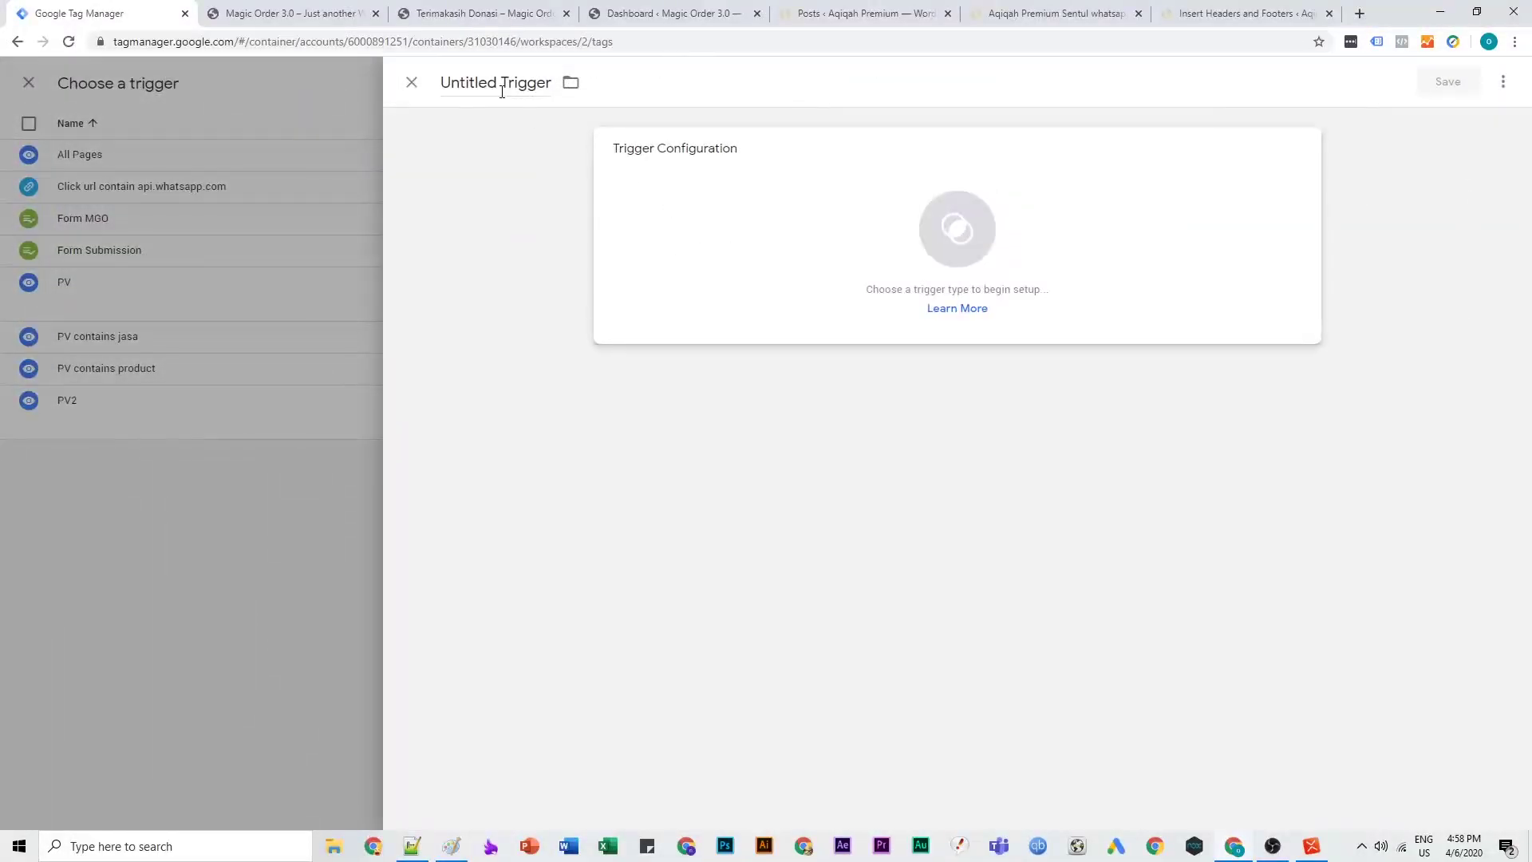
click(507, 88)
text(PV on)
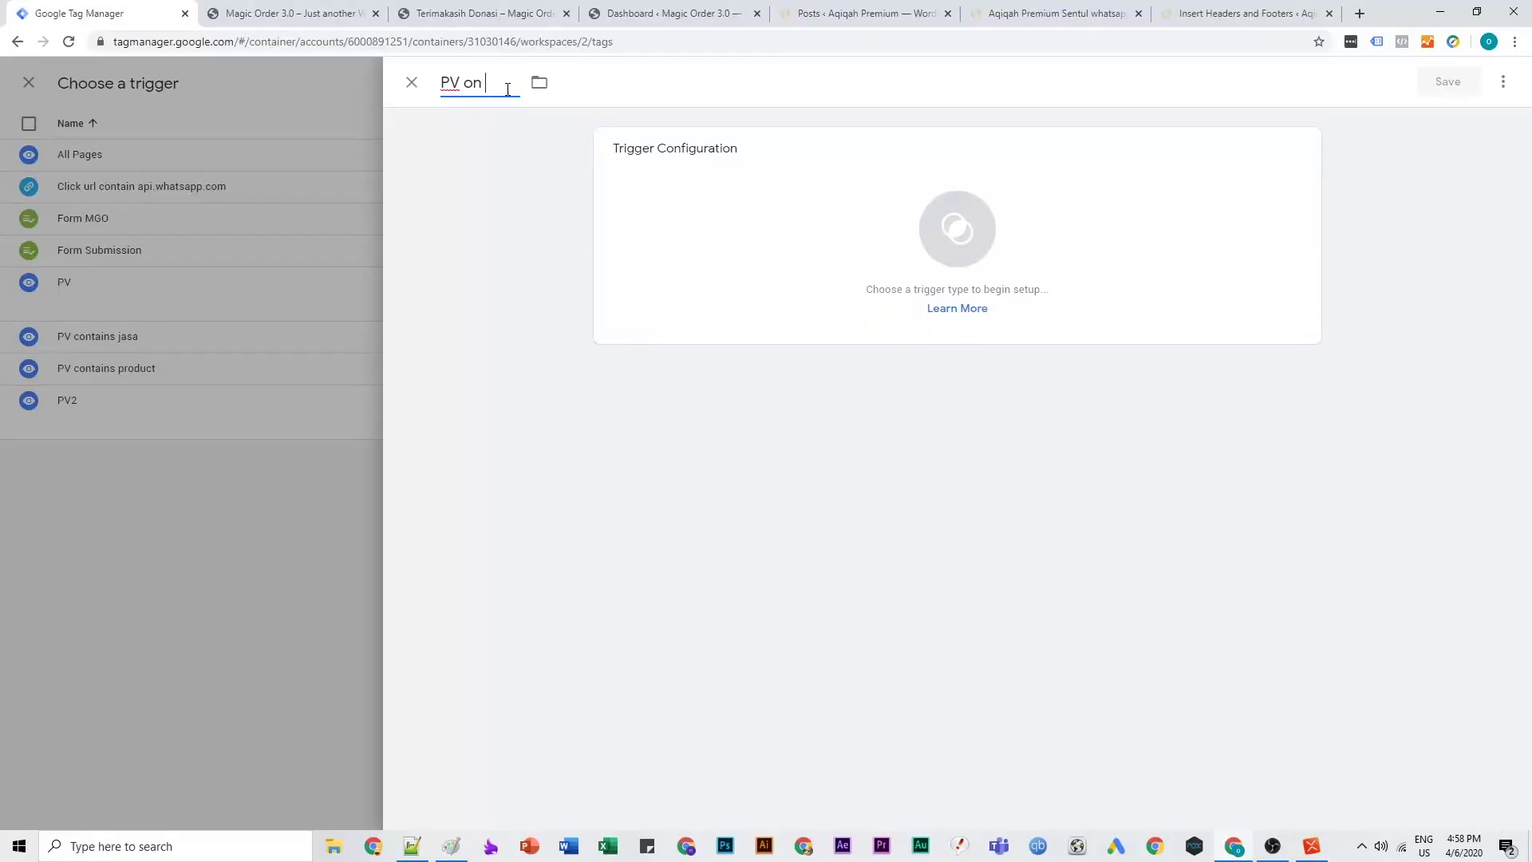
key(alt+Tab)
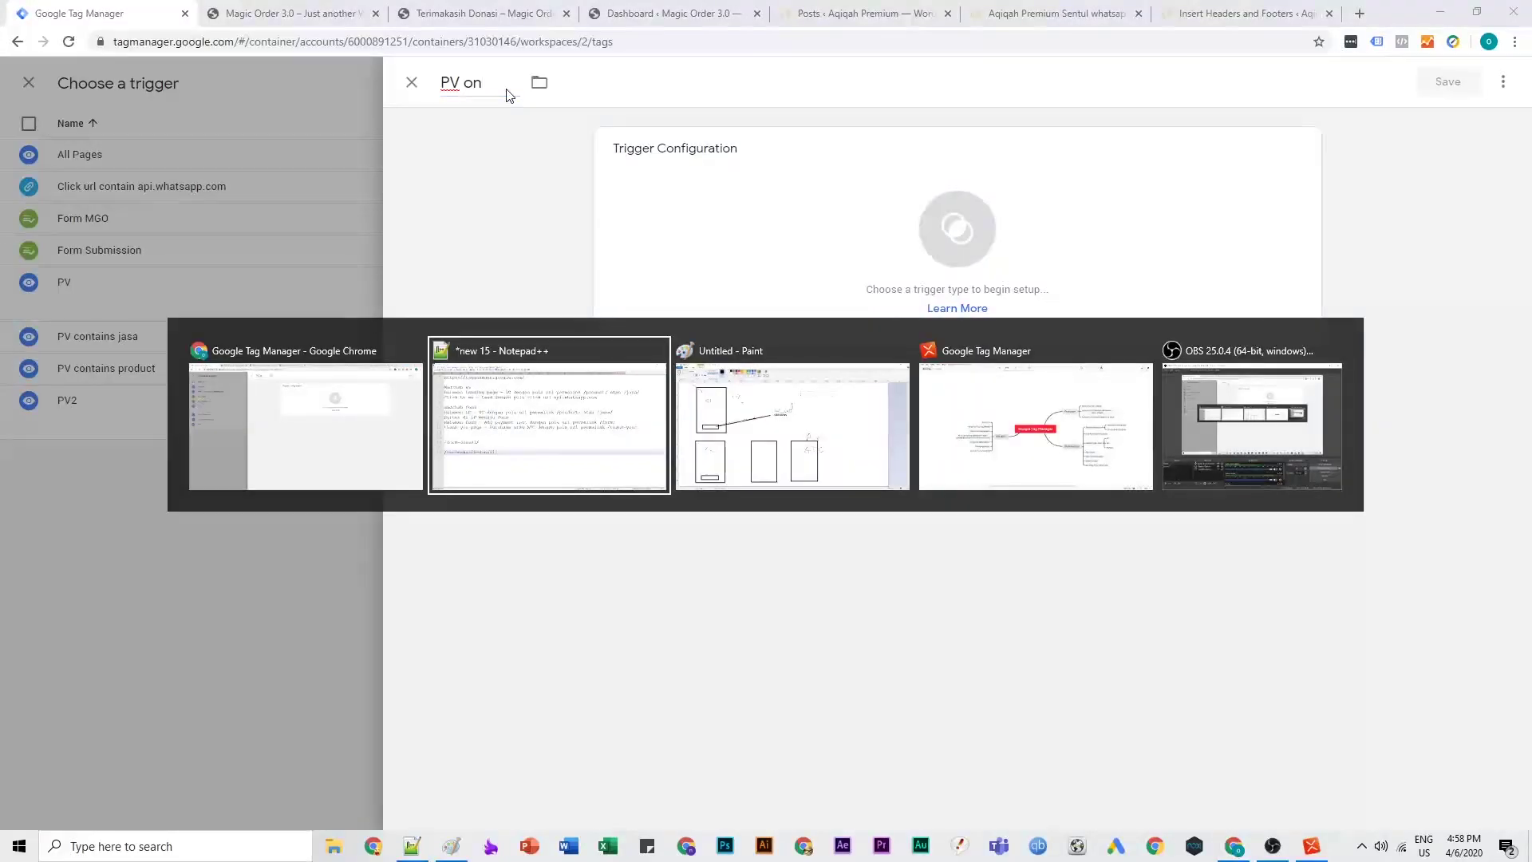
drag(305, 519, 3, 511)
key(ctrl+c)
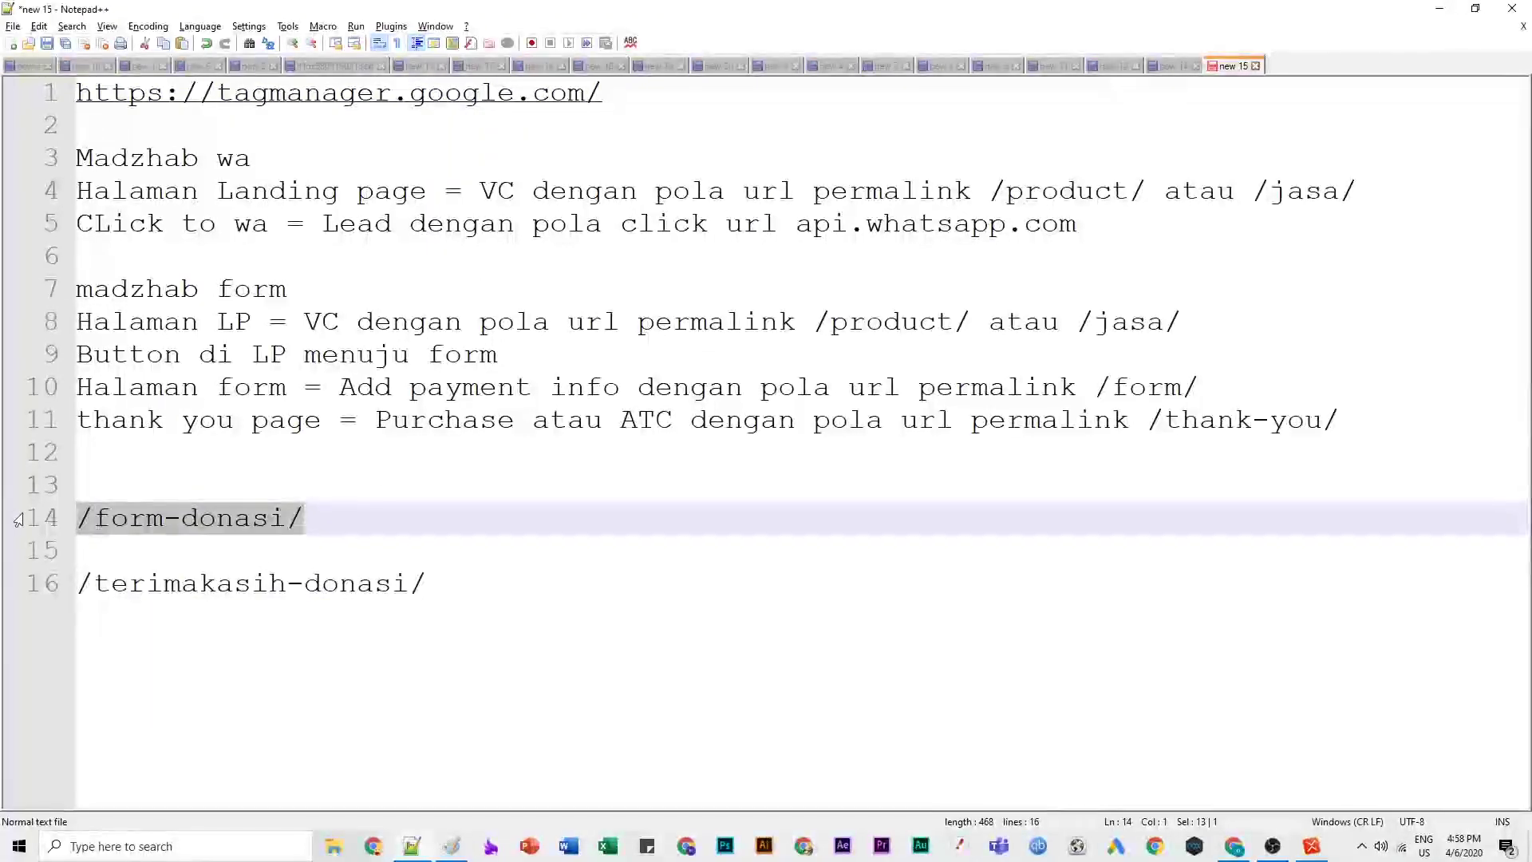
key(alt+Tab)
key(ctrl+v)
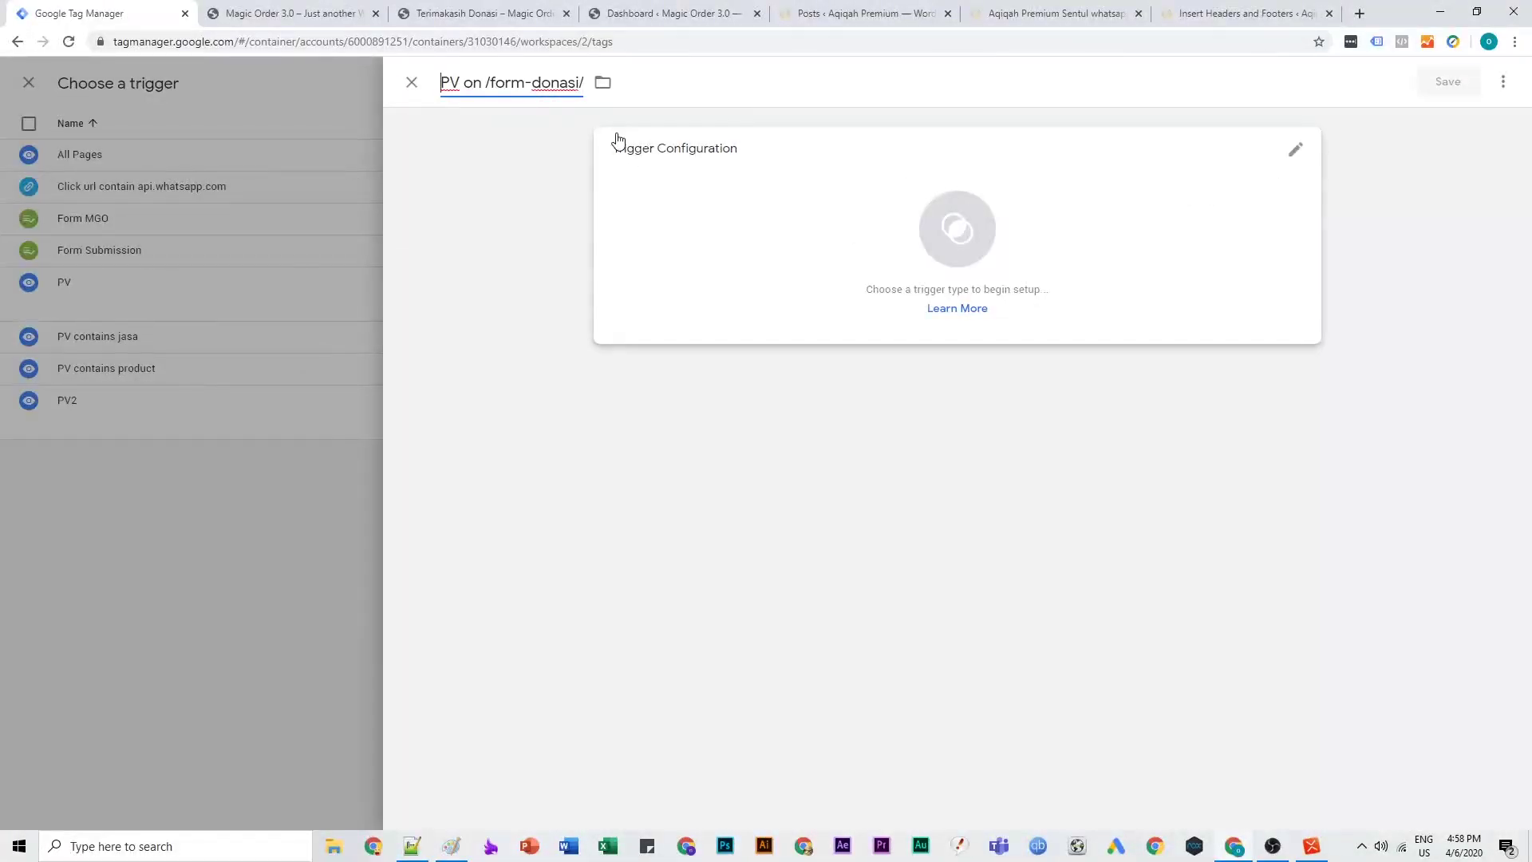
Step: Make it a Page View trigger for Page URL containing /form-donasi/, then save trigger and tag
click(813, 257)
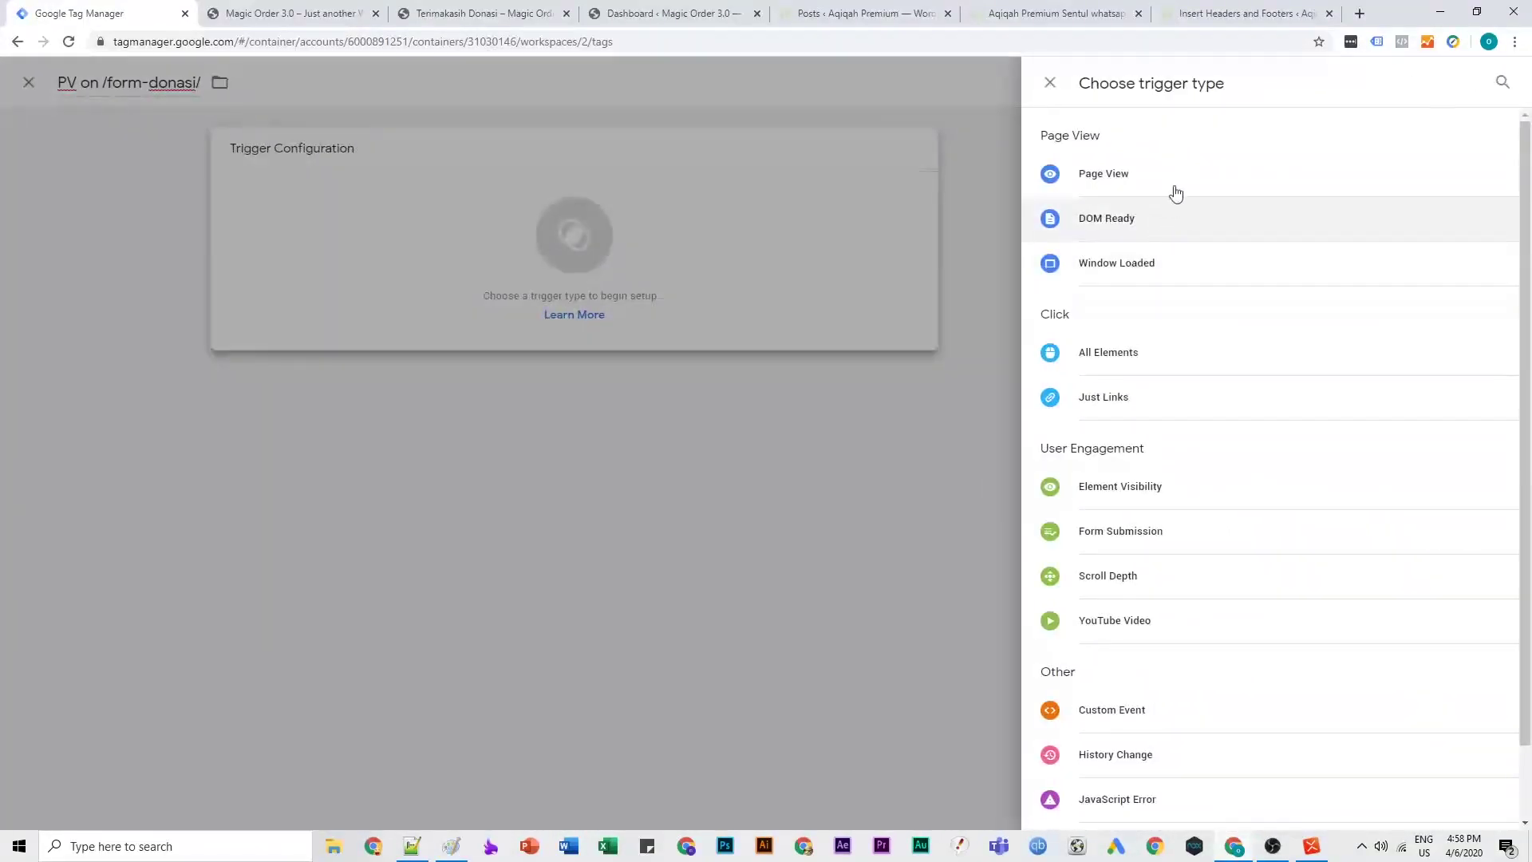
click(1177, 180)
click(752, 318)
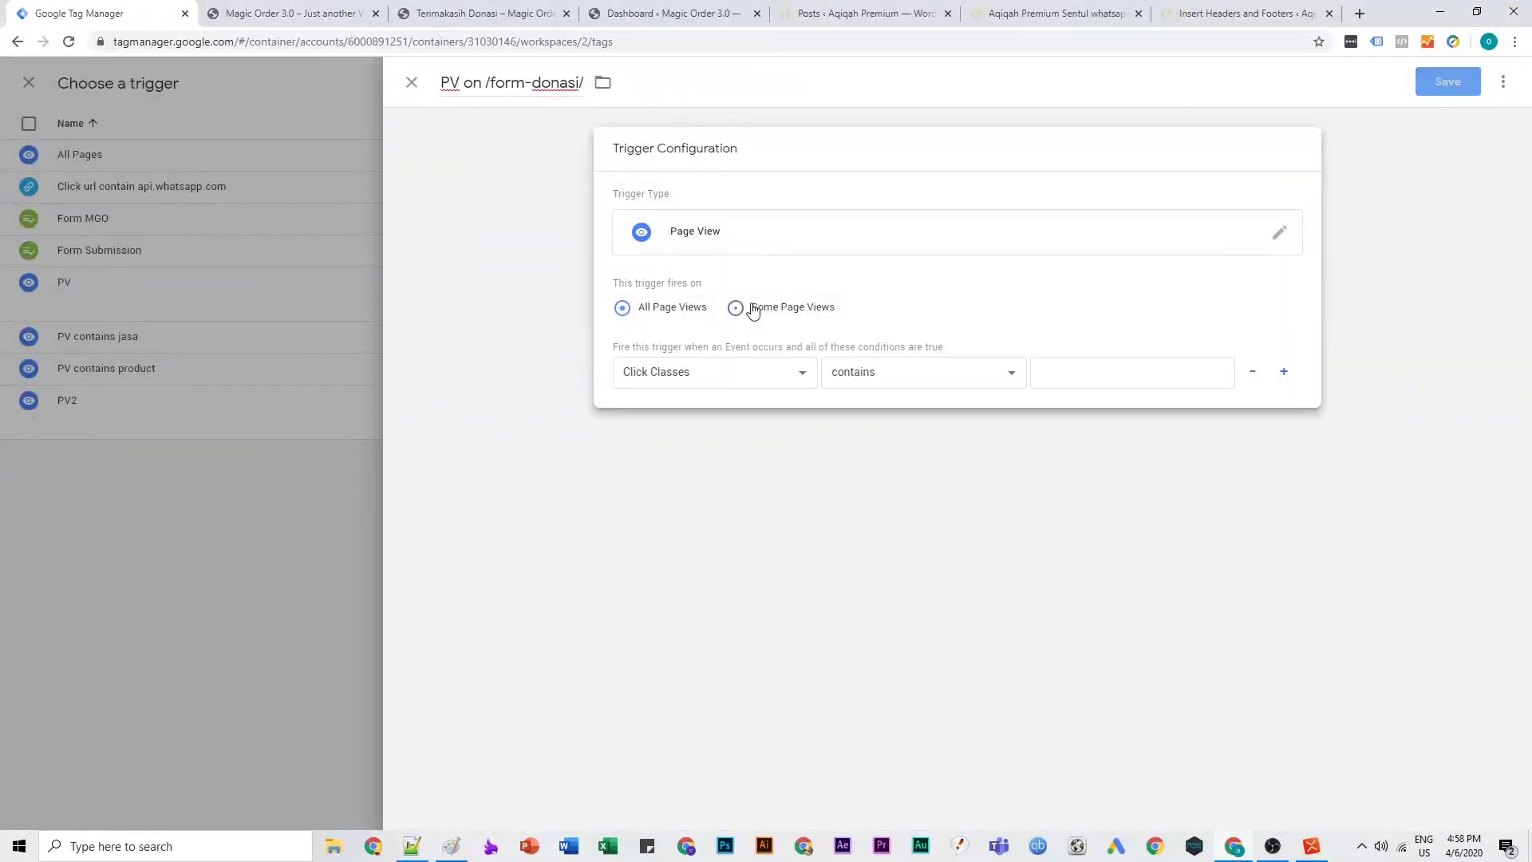
click(758, 371)
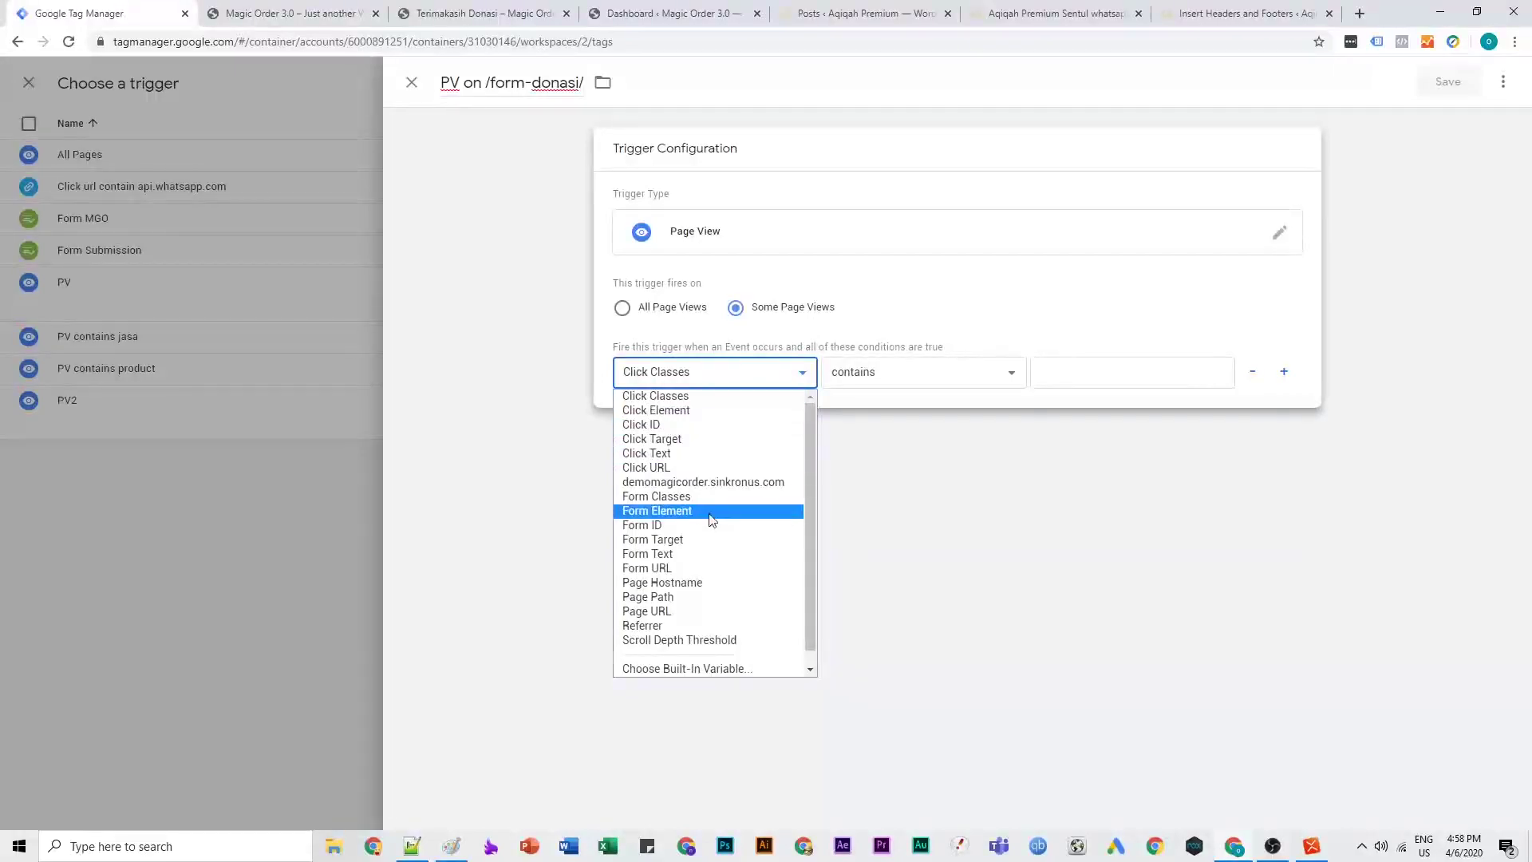
click(711, 612)
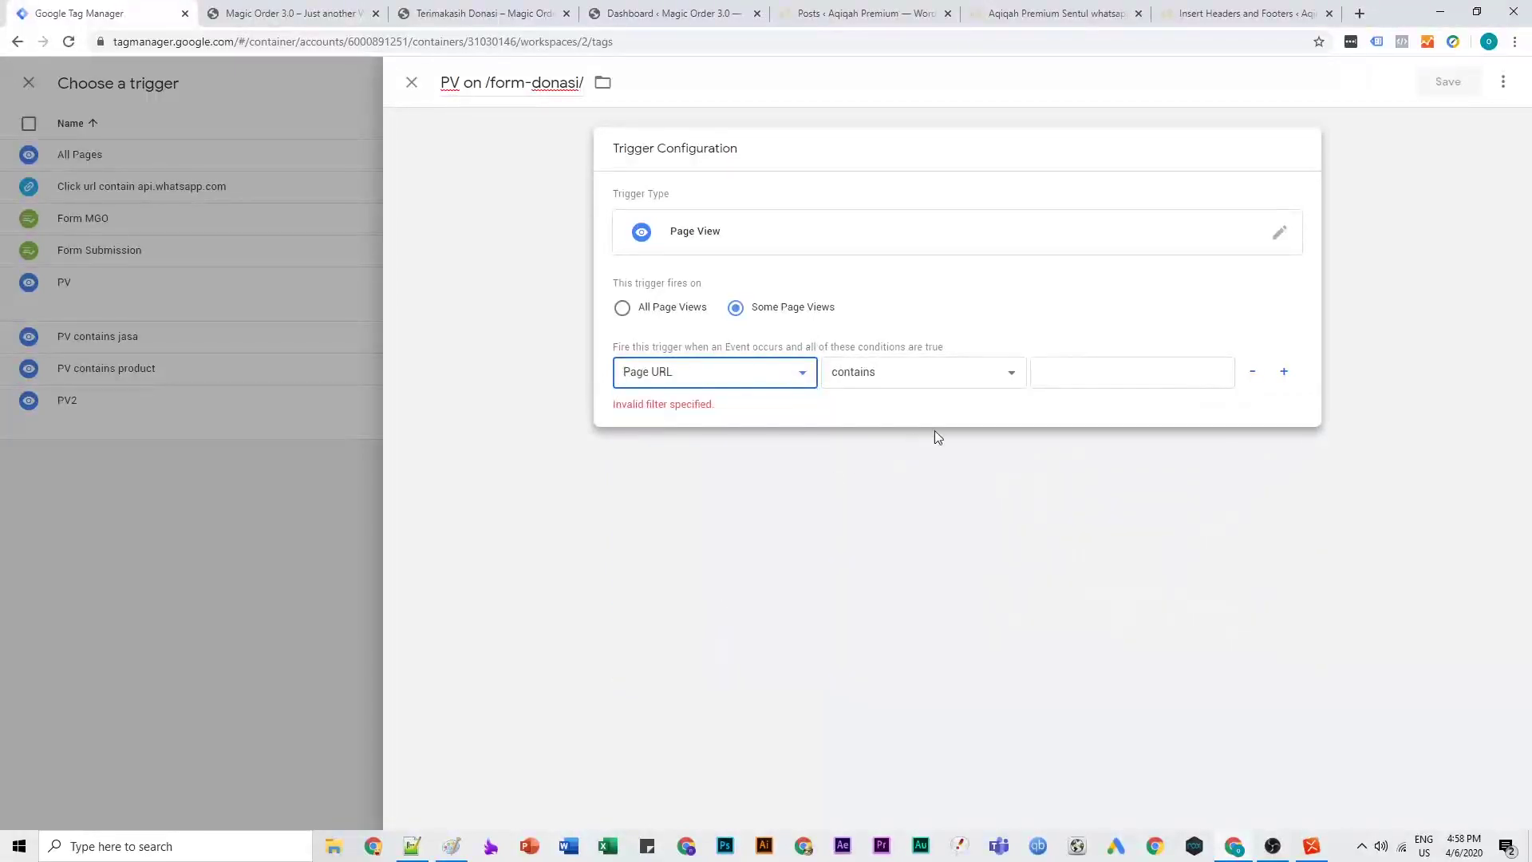
click(1072, 374)
key(ctrl+v)
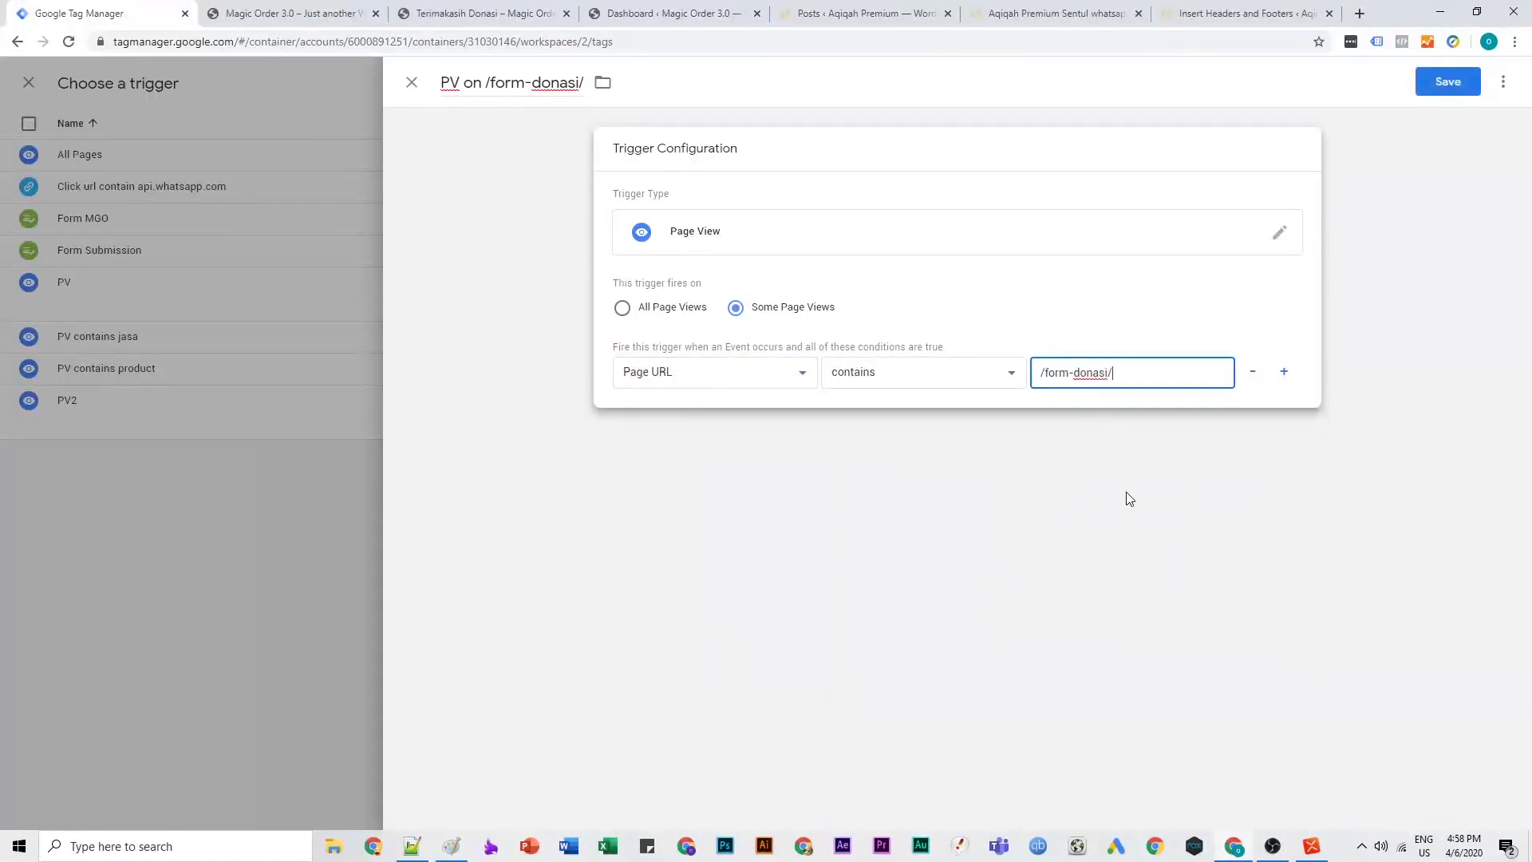
click(1129, 498)
click(1442, 83)
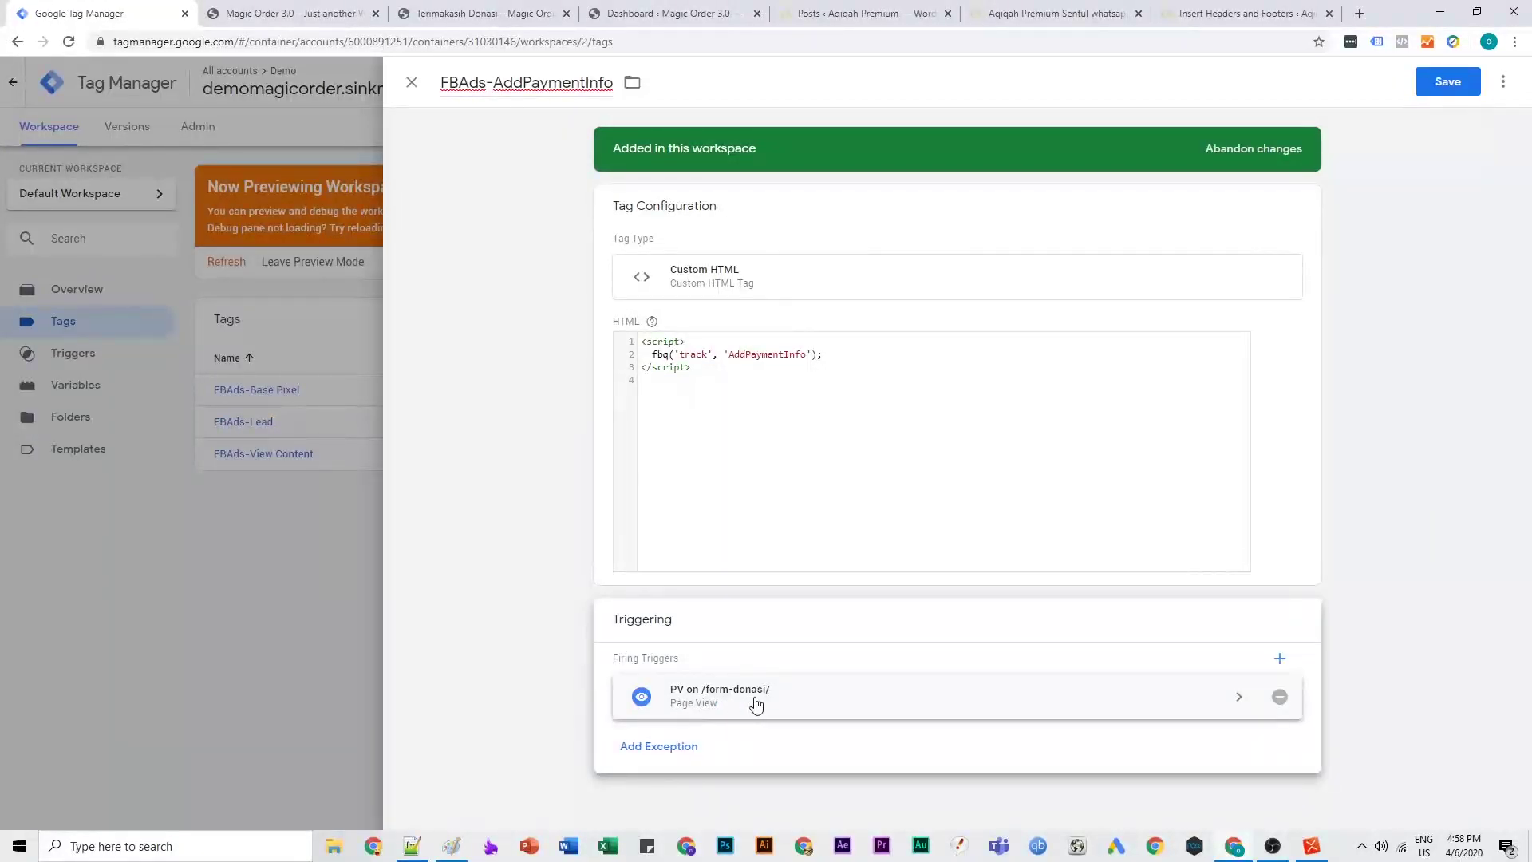
click(1445, 82)
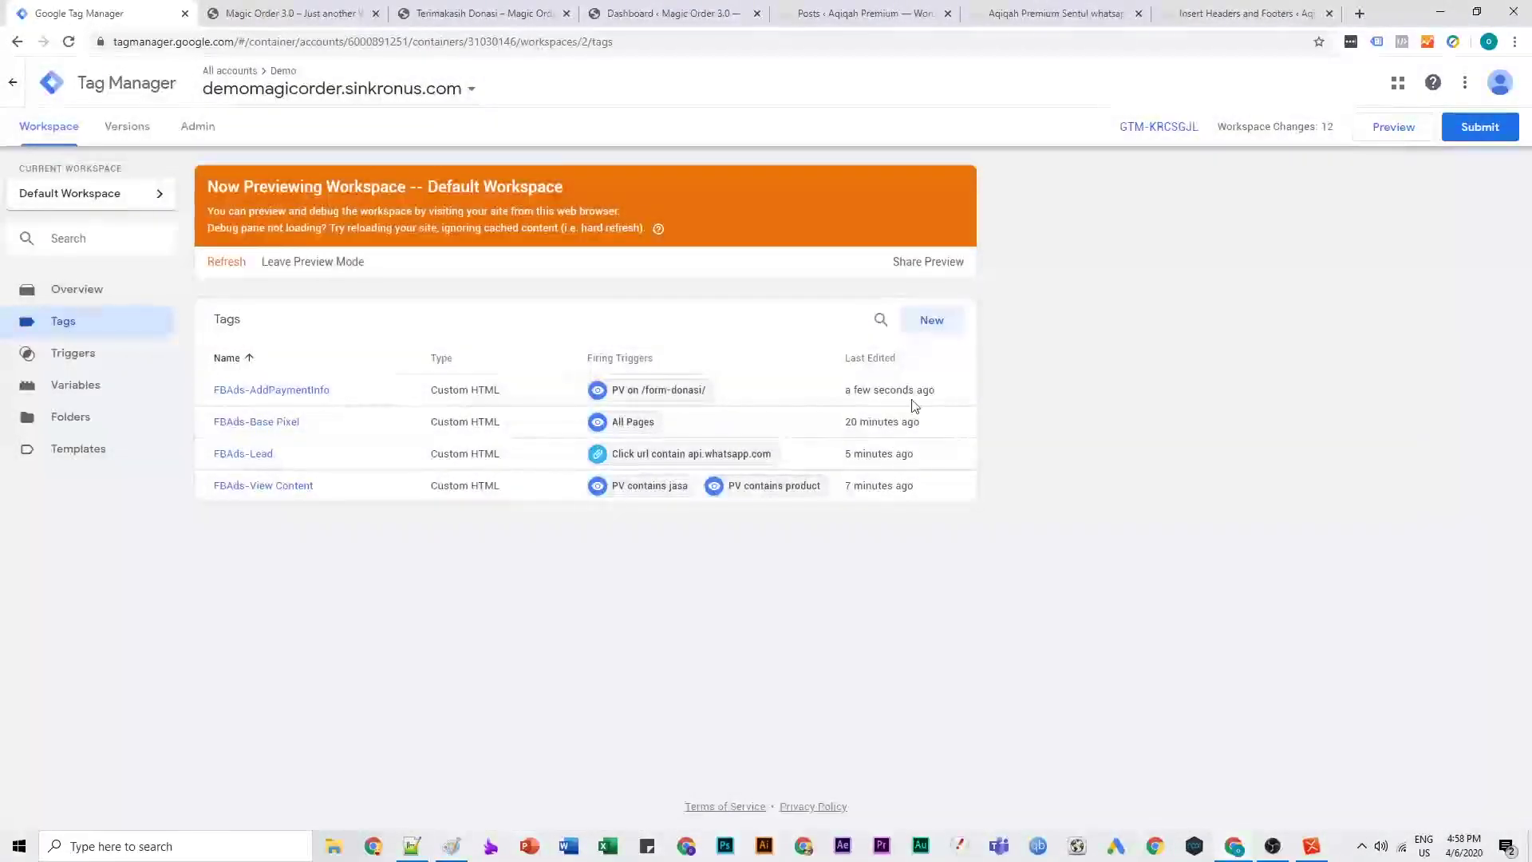
Step: Duplicate FBAds-AddPaymentInfo and rename the copy FBAds-Purchase
click(307, 390)
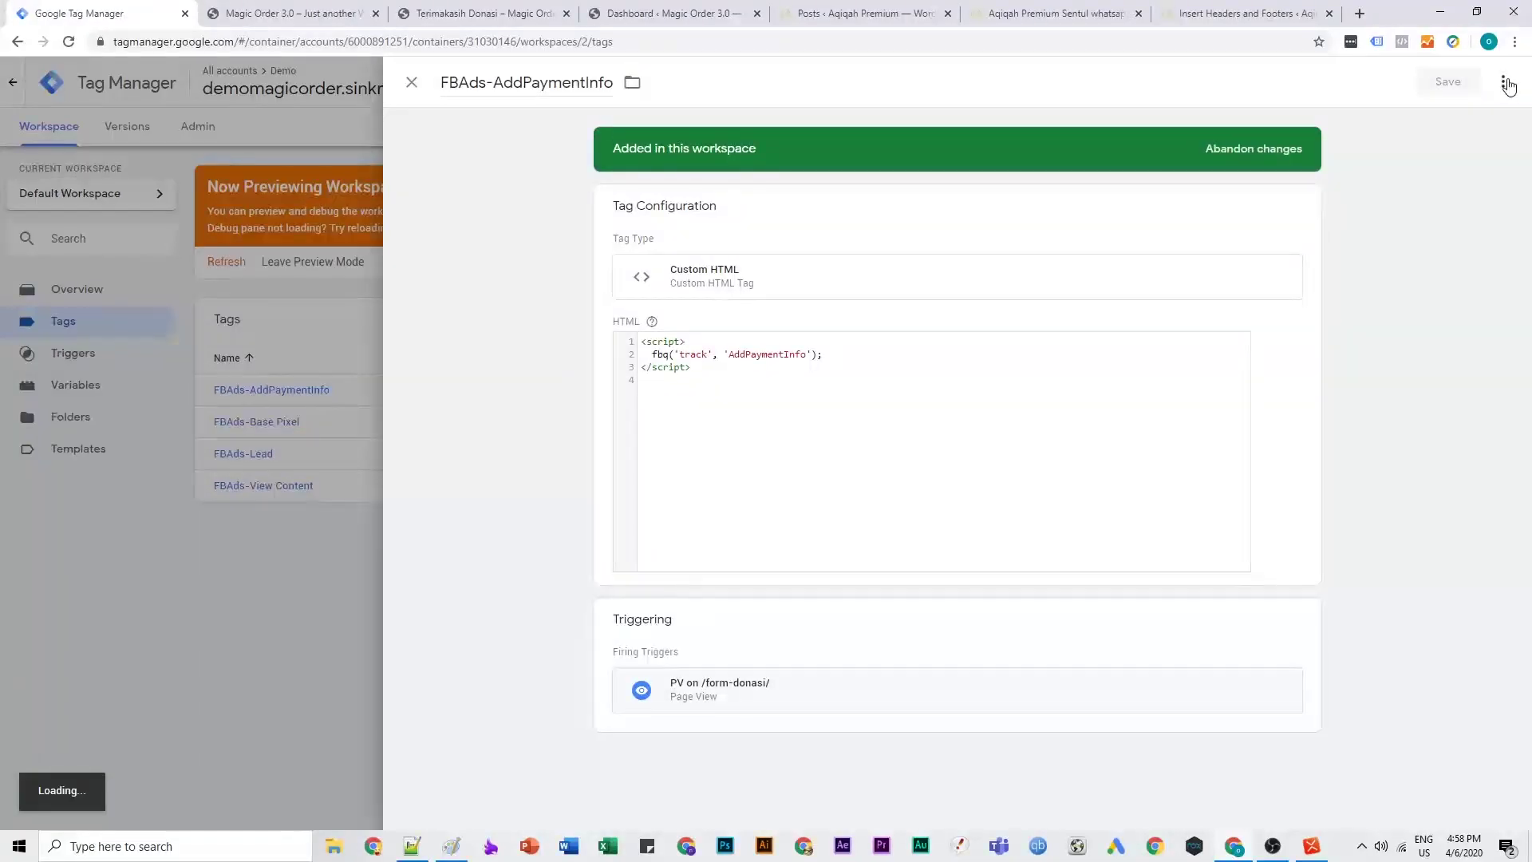
click(1507, 84)
click(1490, 116)
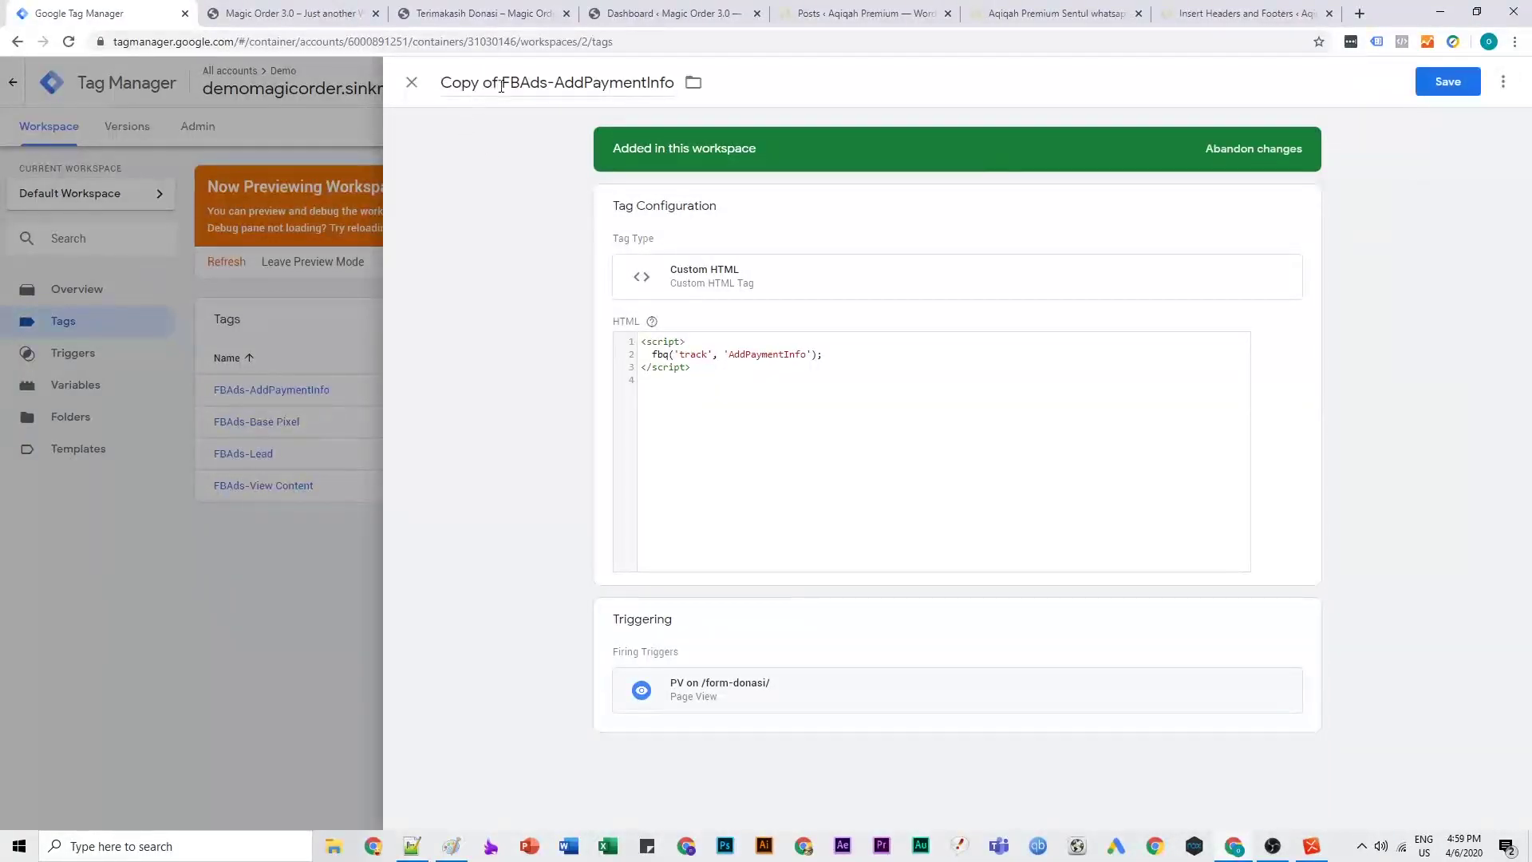
drag(504, 84, 407, 95)
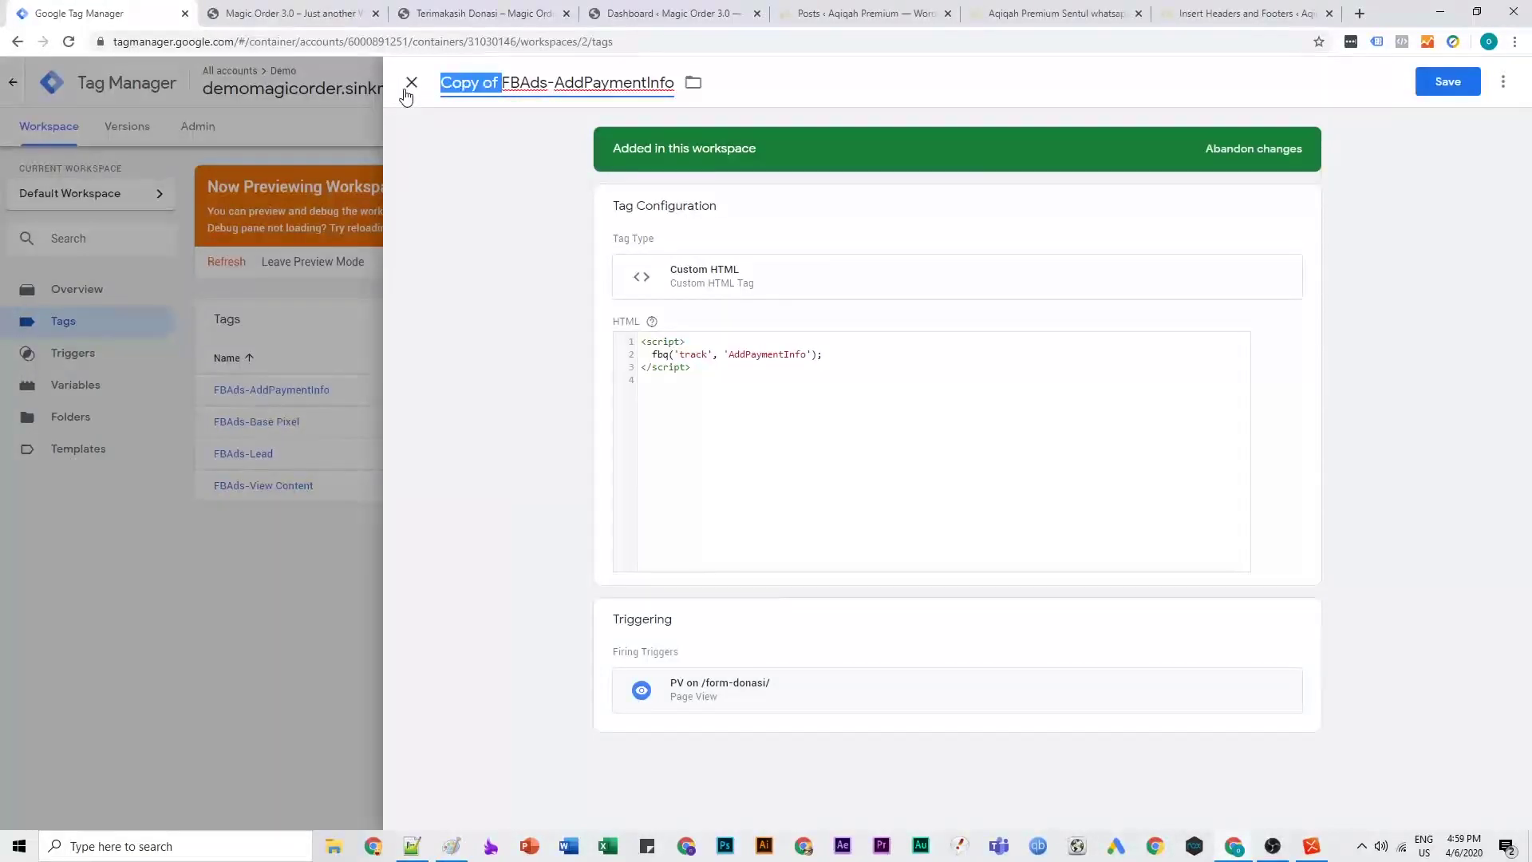
key(BackSpace)
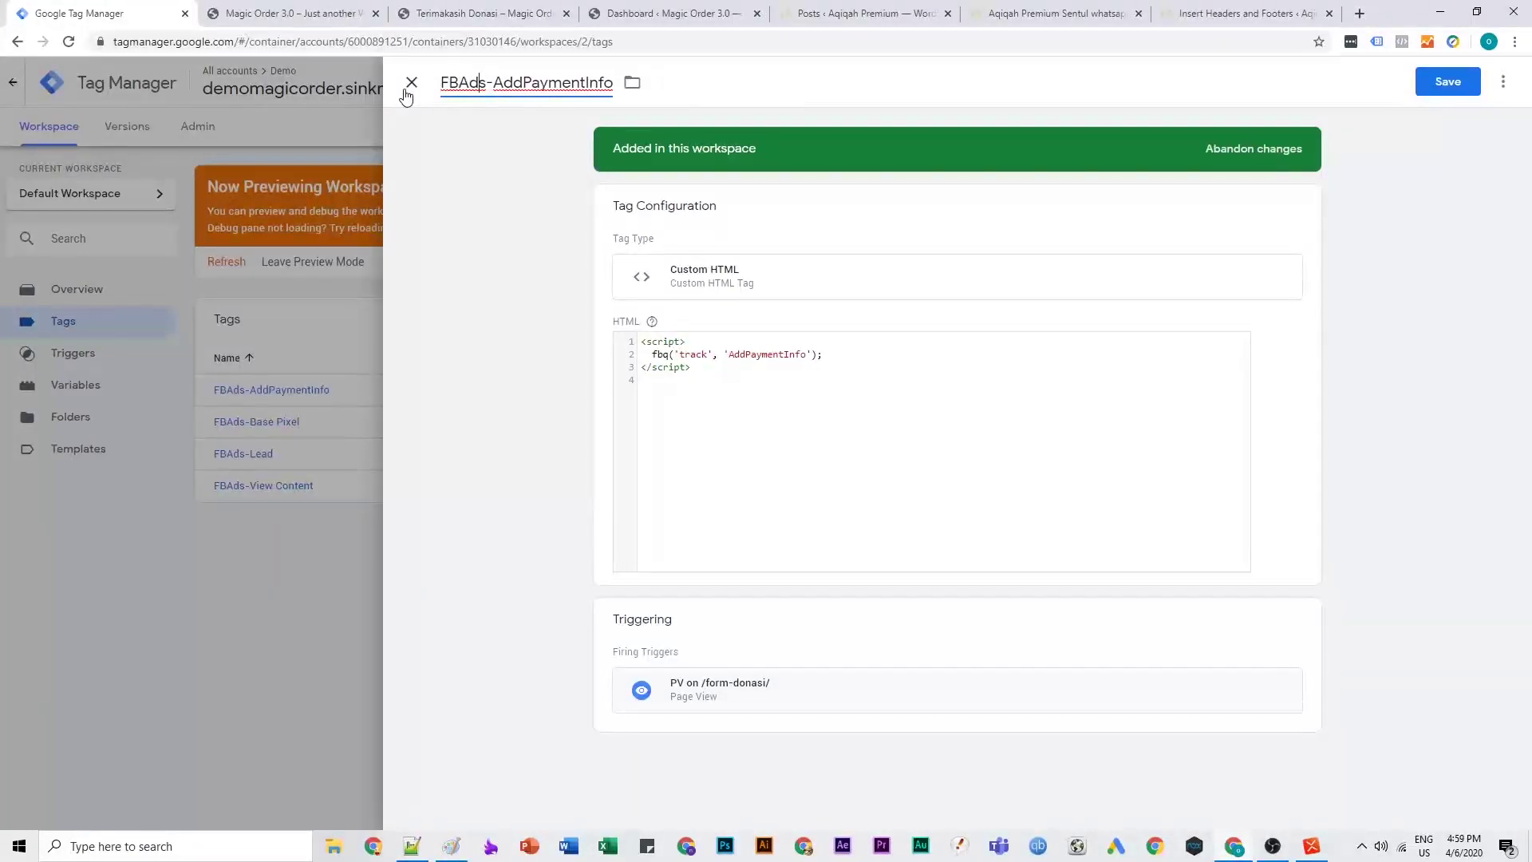
key(End)
key(BackSpace)
key(BackSpace)
key(BackSpace)
key(BackSpace)
key(BackSpace)
key(BackSpace)
key(BackSpace)
key(BackSpace)
key(BackSpace)
key(BackSpace)
key(BackSpace)
key(BackSpace)
key(BackSpace)
key(BackSpace)
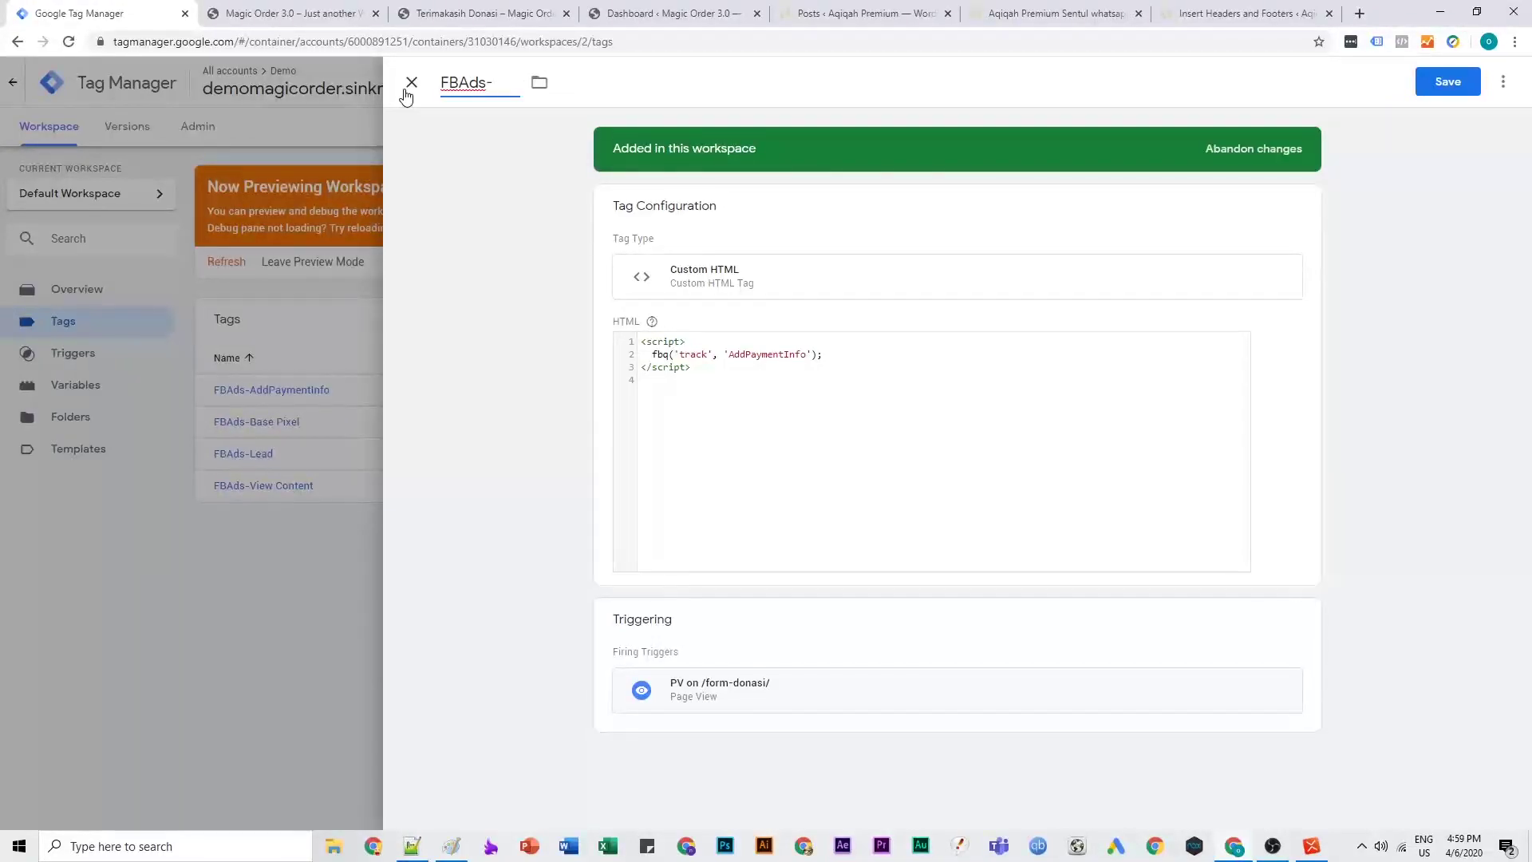
text(Purchase)
Step: Change the script's event to Purchase and remove the PV on /form-donasi/ trigger
click(789, 388)
double_click(773, 351)
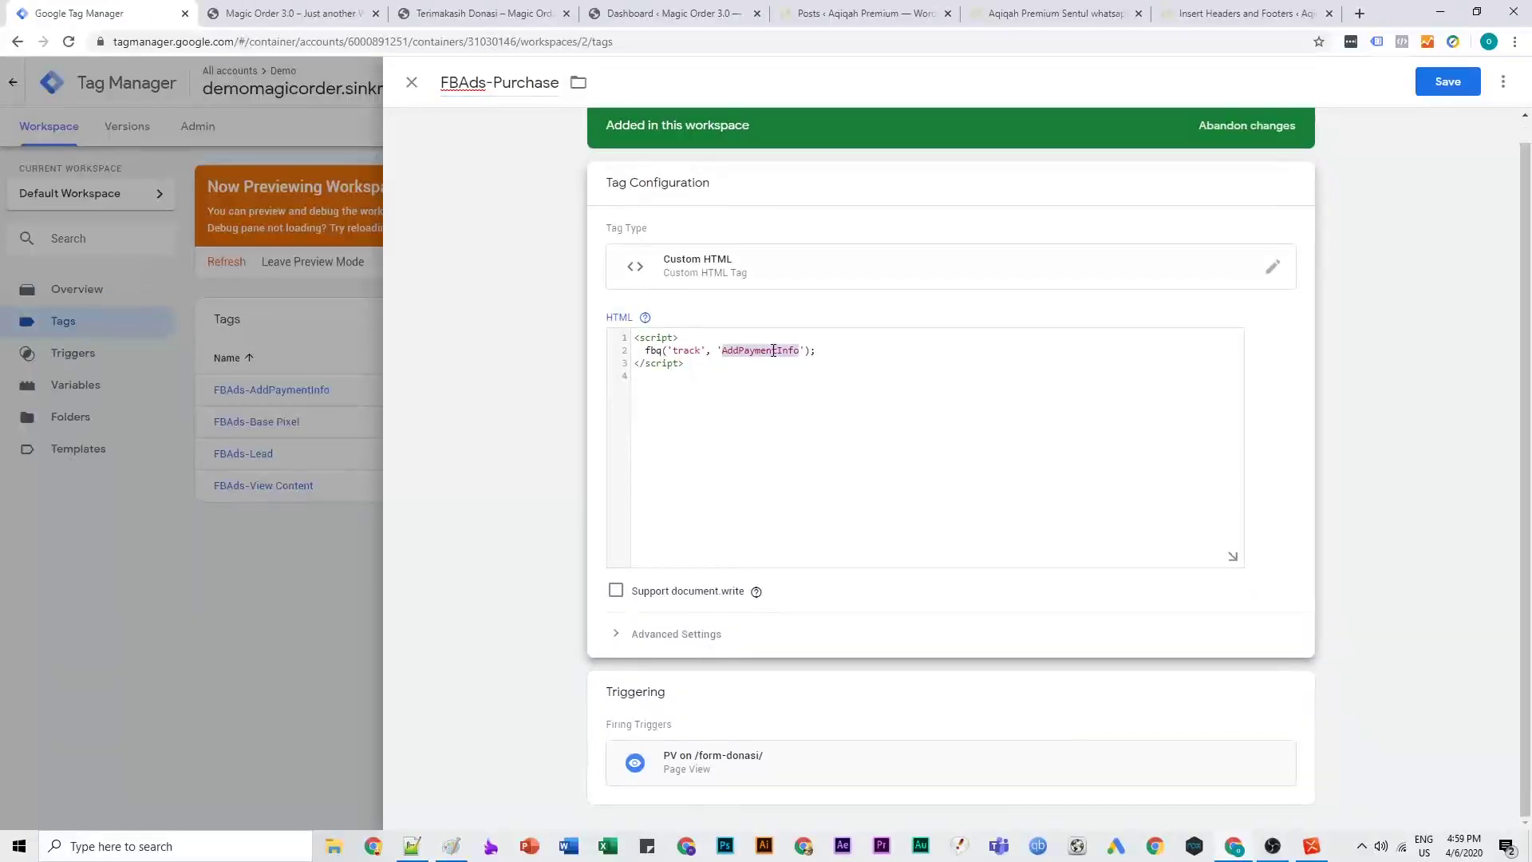
text(Purchas)
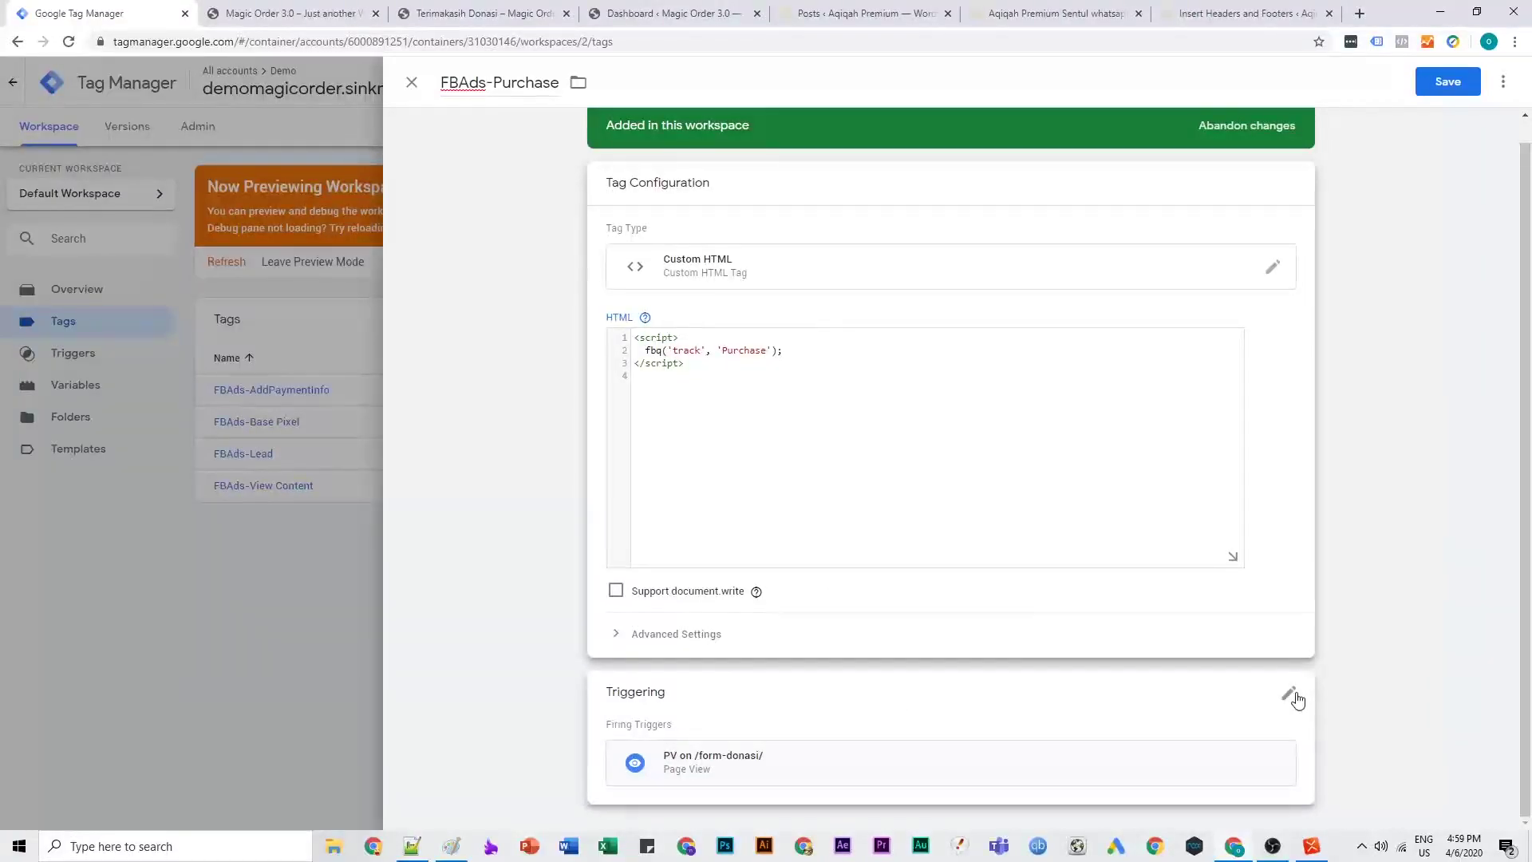
click(1289, 694)
click(1280, 699)
click(1154, 745)
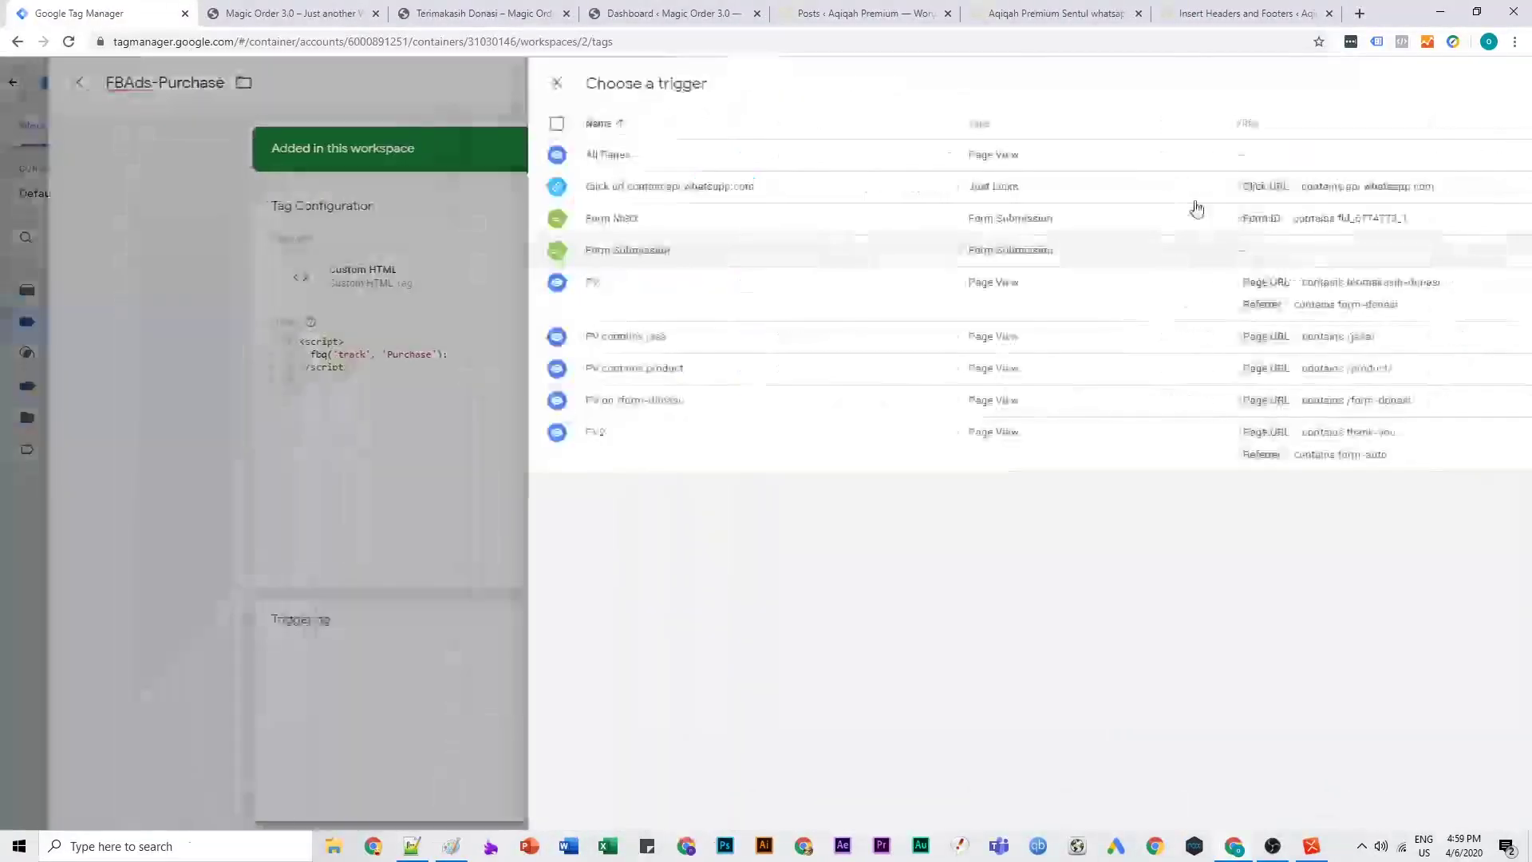
Step: Create a new trigger named 'PV on /terimakasih-donasi/', with the path copied from the notes
click(1496, 80)
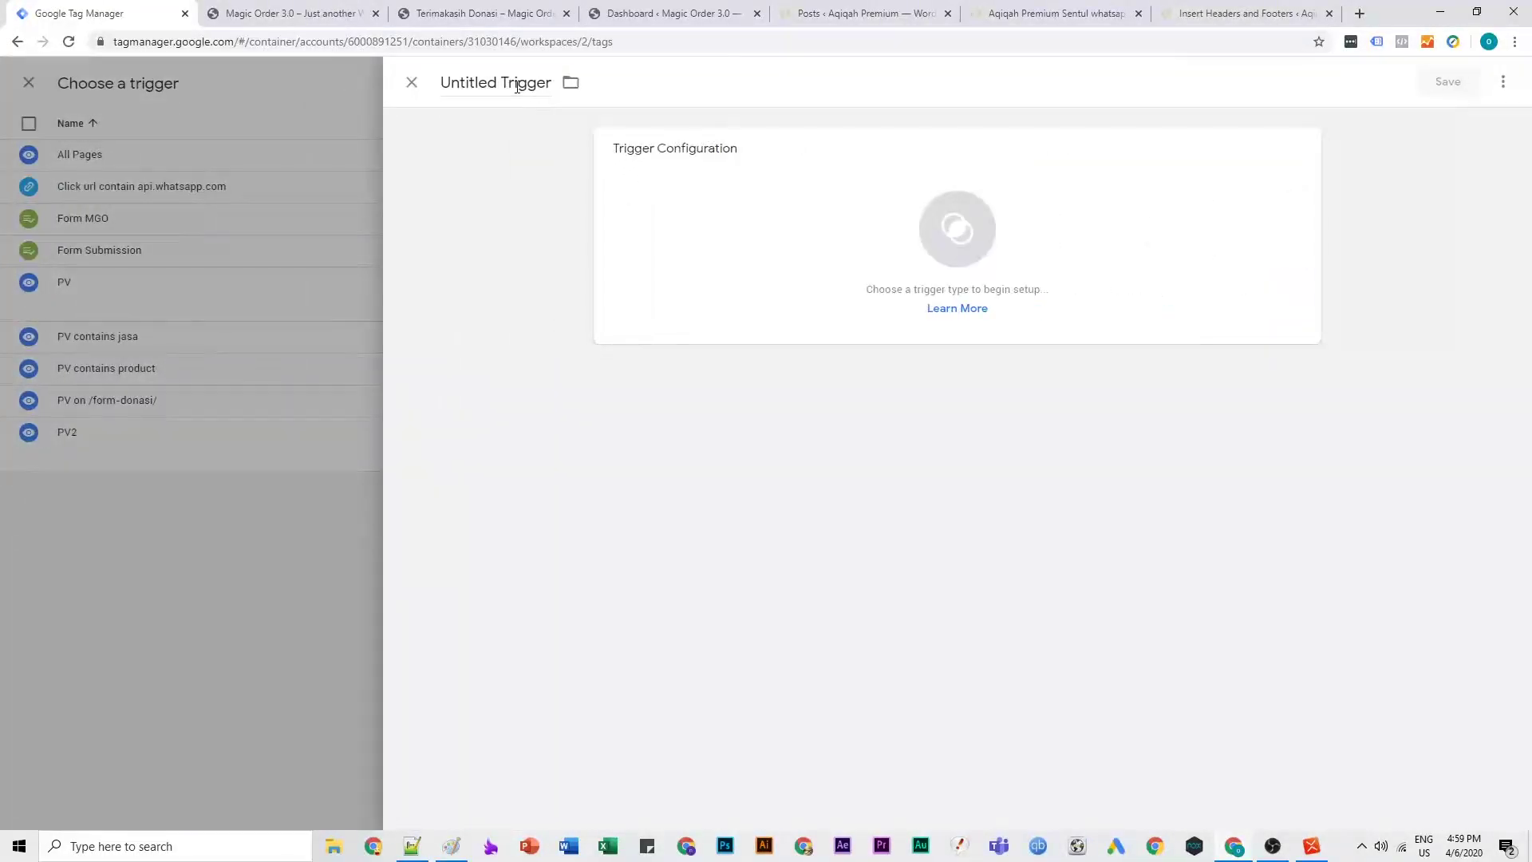
click(515, 85)
text(PV on)
key(alt+Tab)
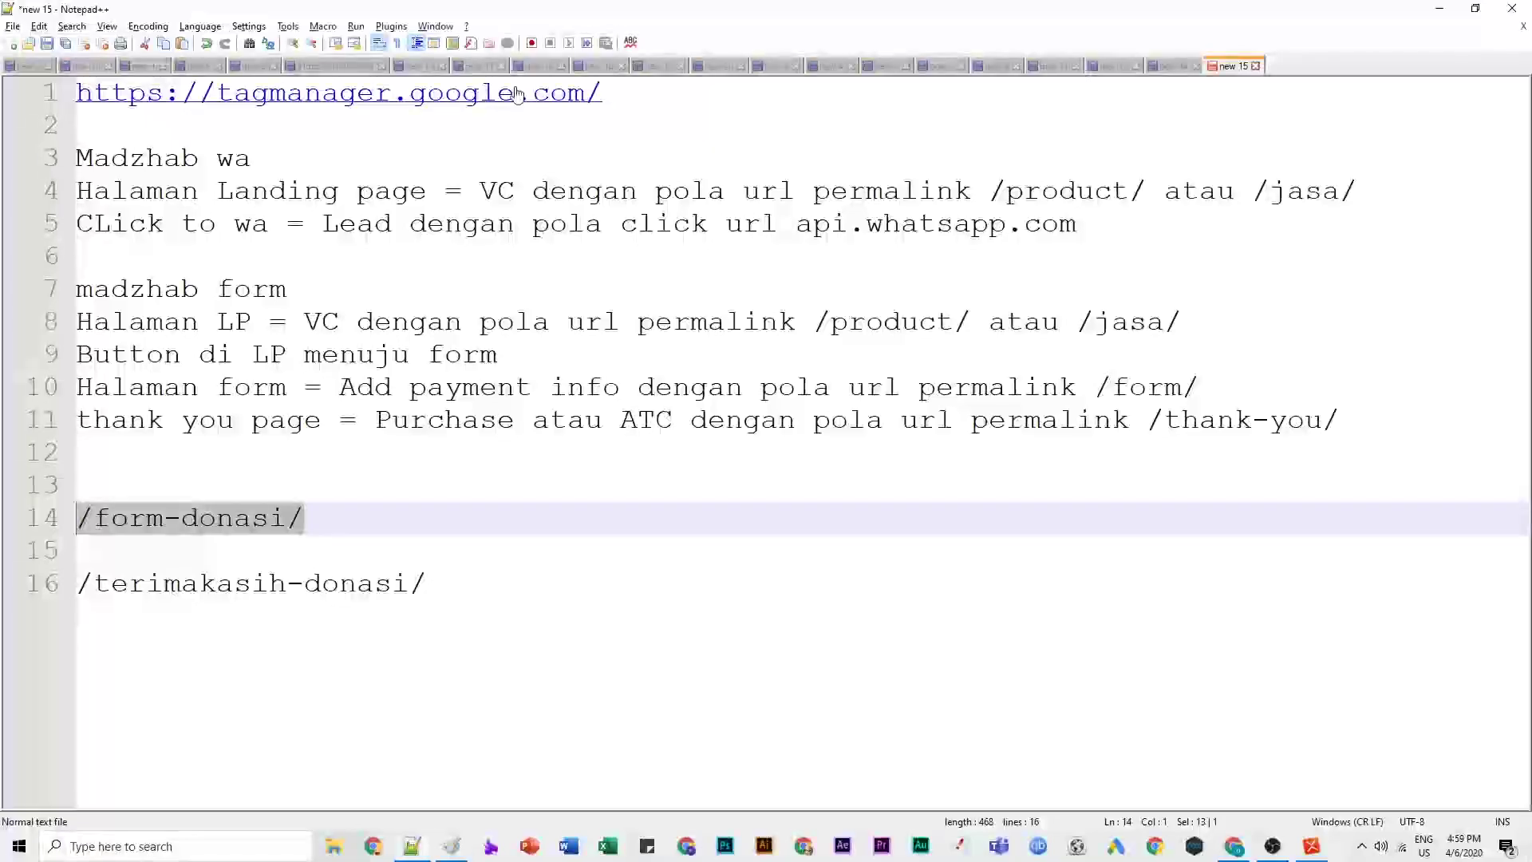
click(469, 588)
drag(469, 588, 79, 583)
key(ctrl+c)
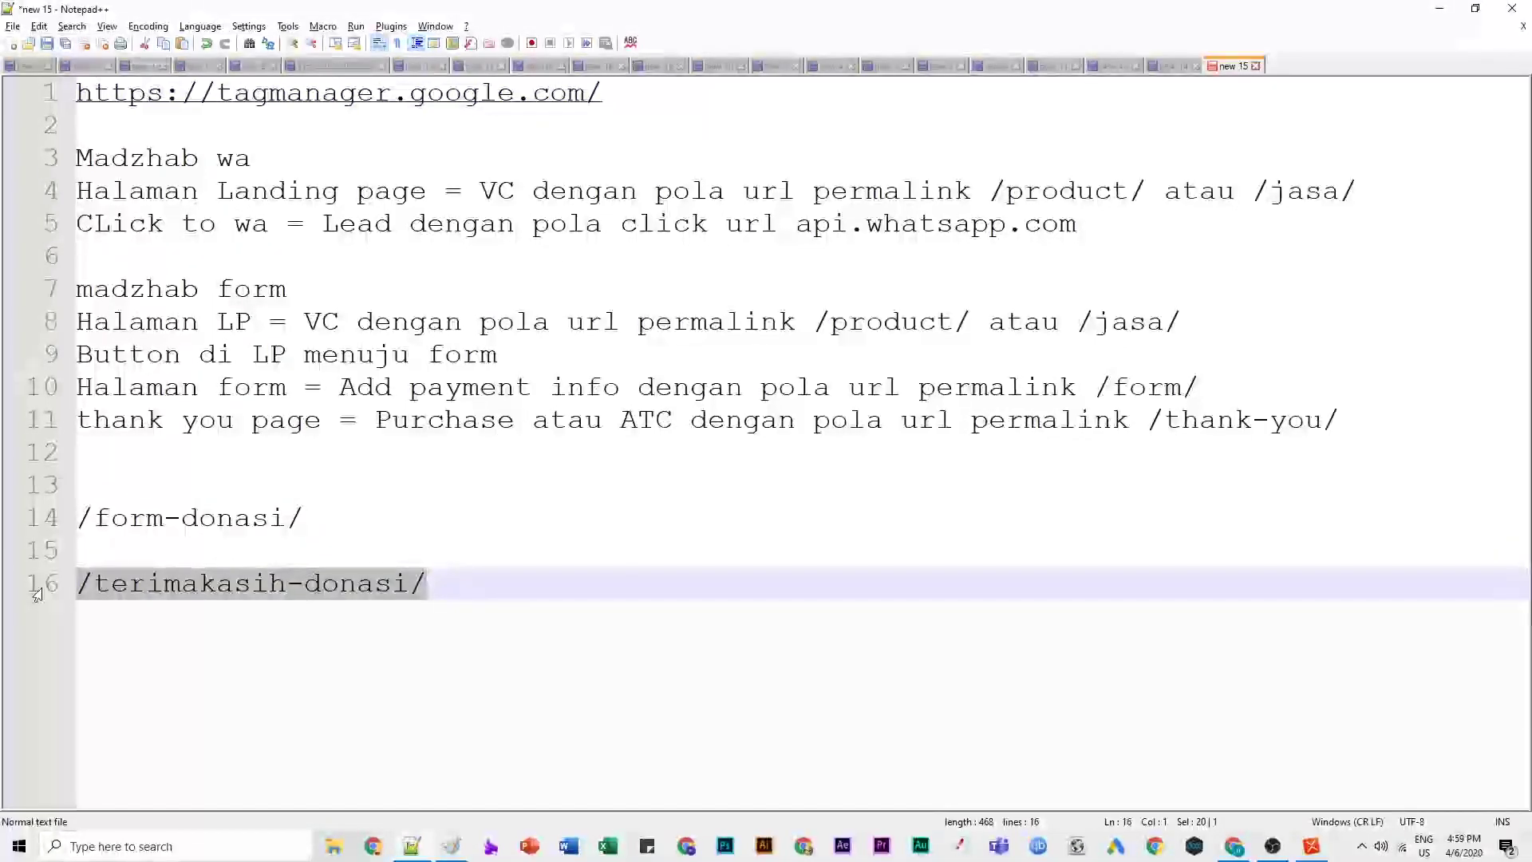
key(alt+Tab)
text(V on)
key(ctrl+v)
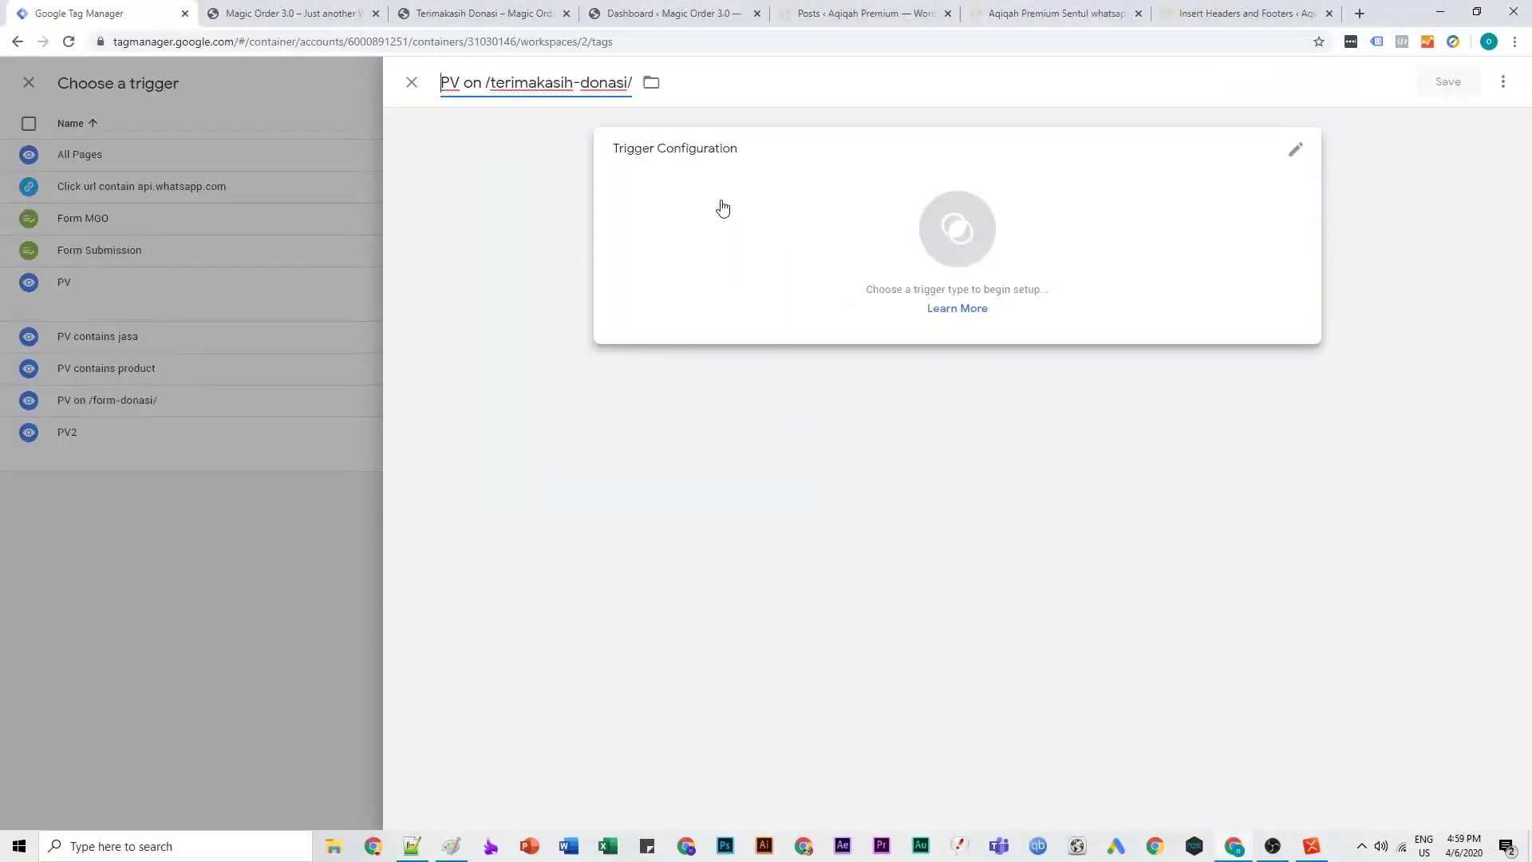
Step: Set it to fire on Page Views where Page URL contains /terimakasih-donasi/ and save it
click(833, 248)
click(1183, 177)
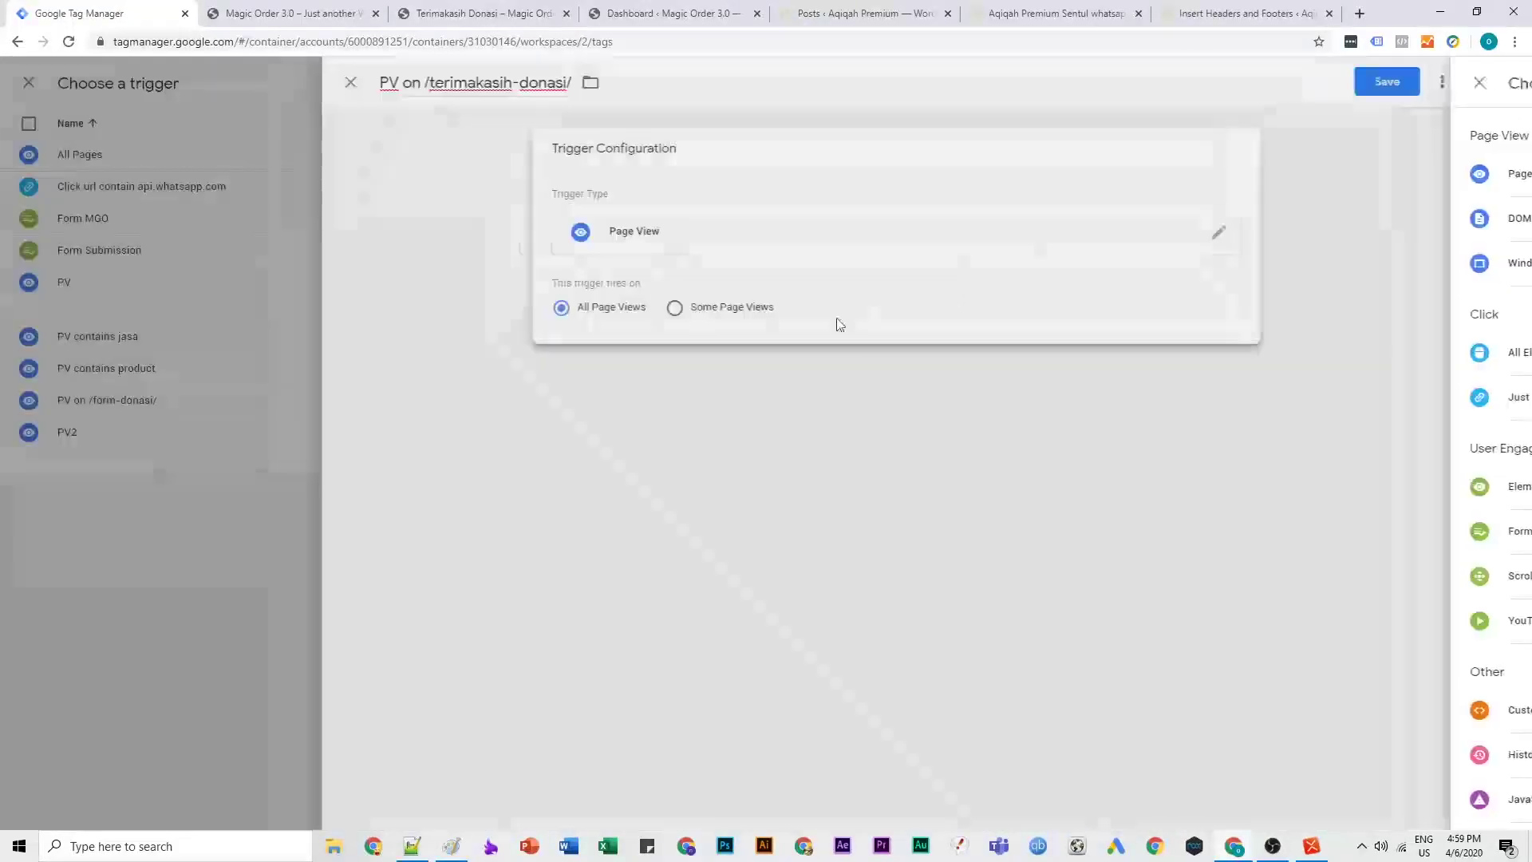
click(758, 317)
click(790, 375)
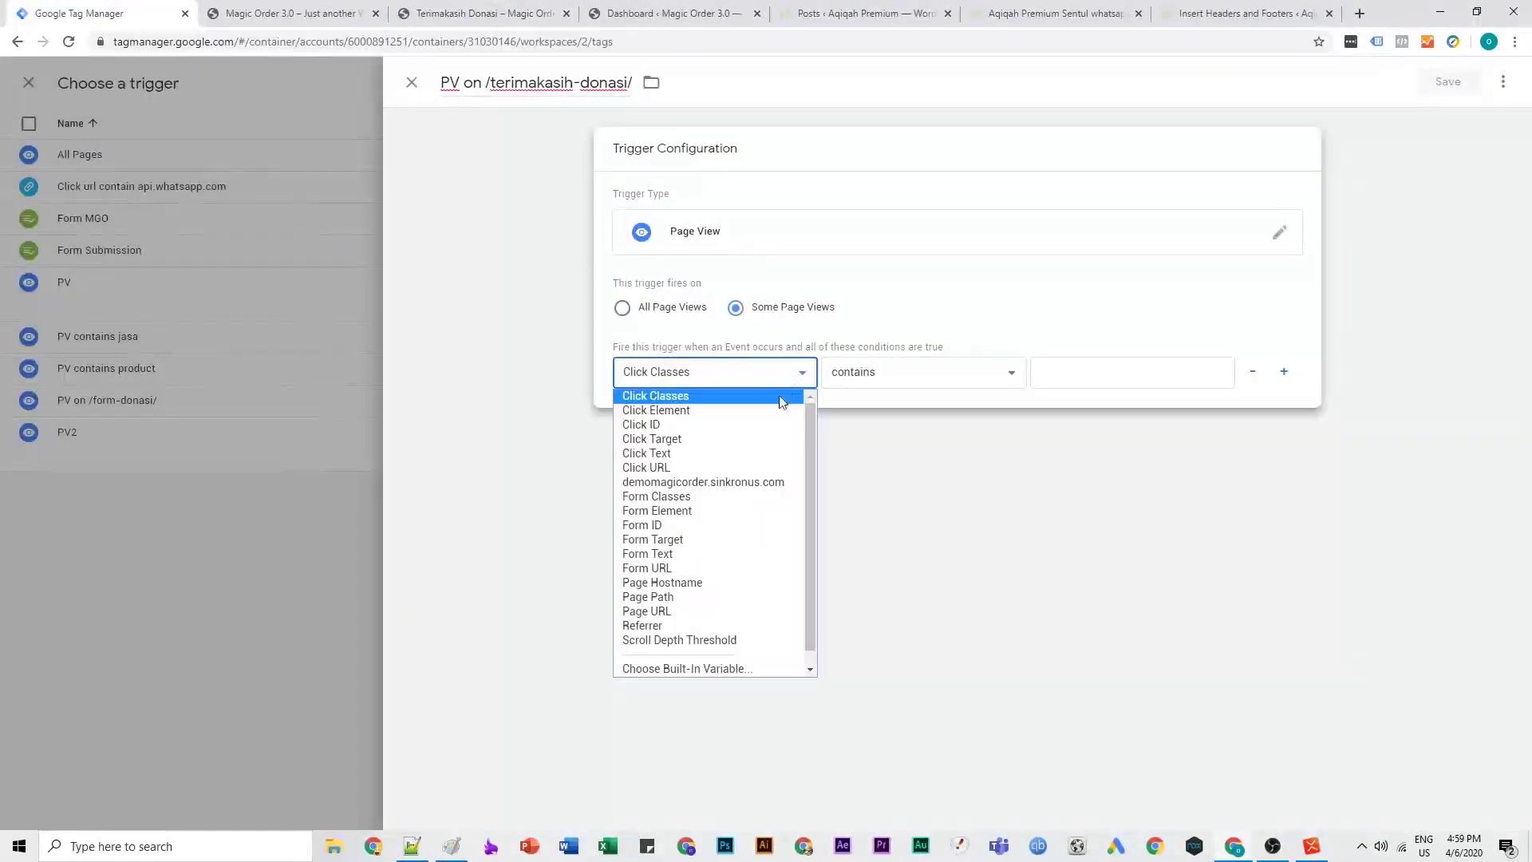
click(715, 611)
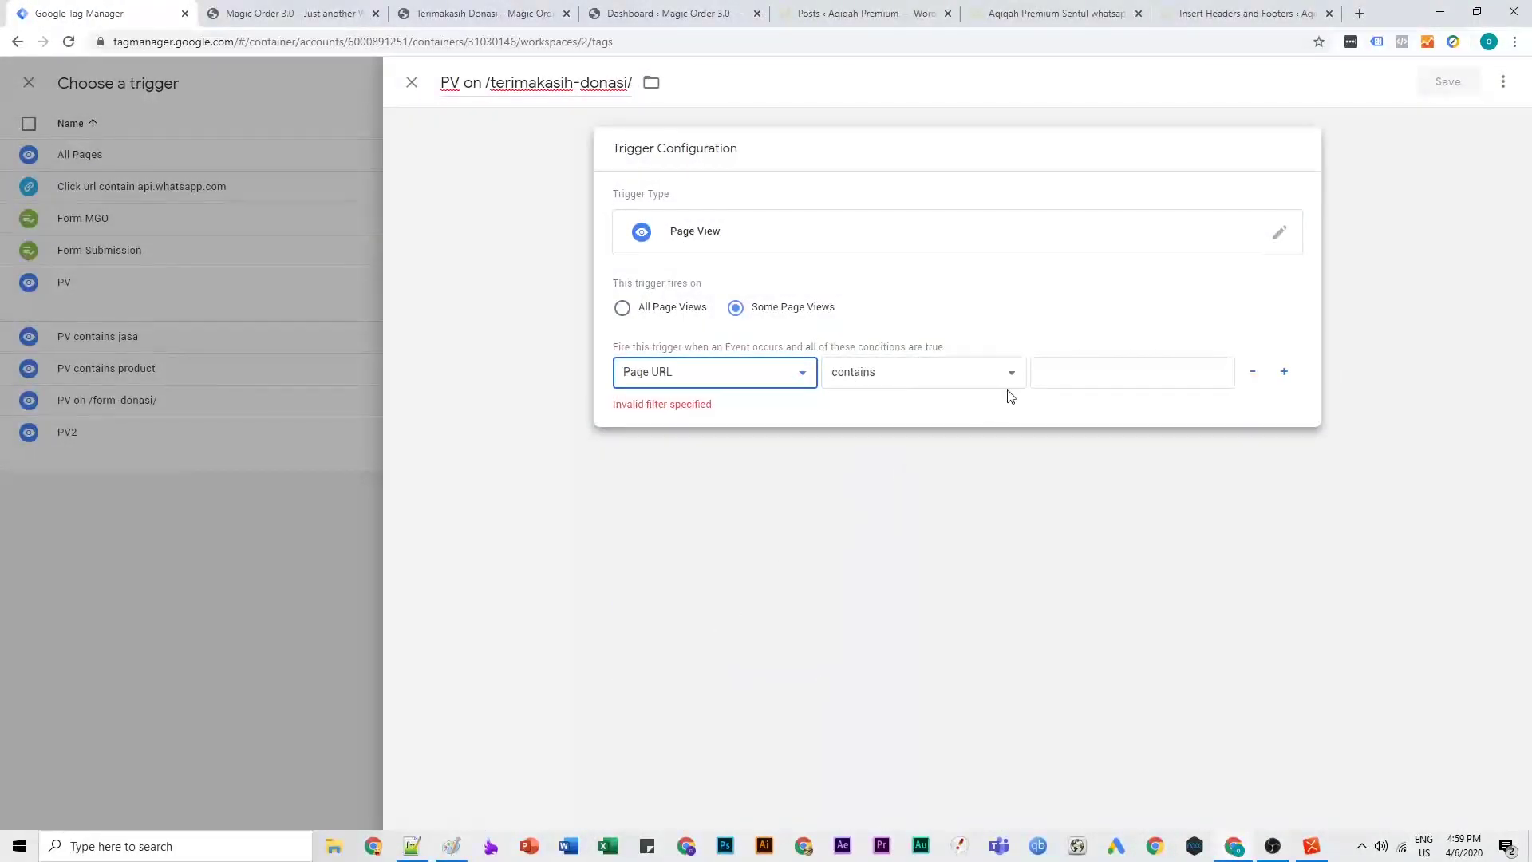
click(1074, 375)
key(ctrl+v)
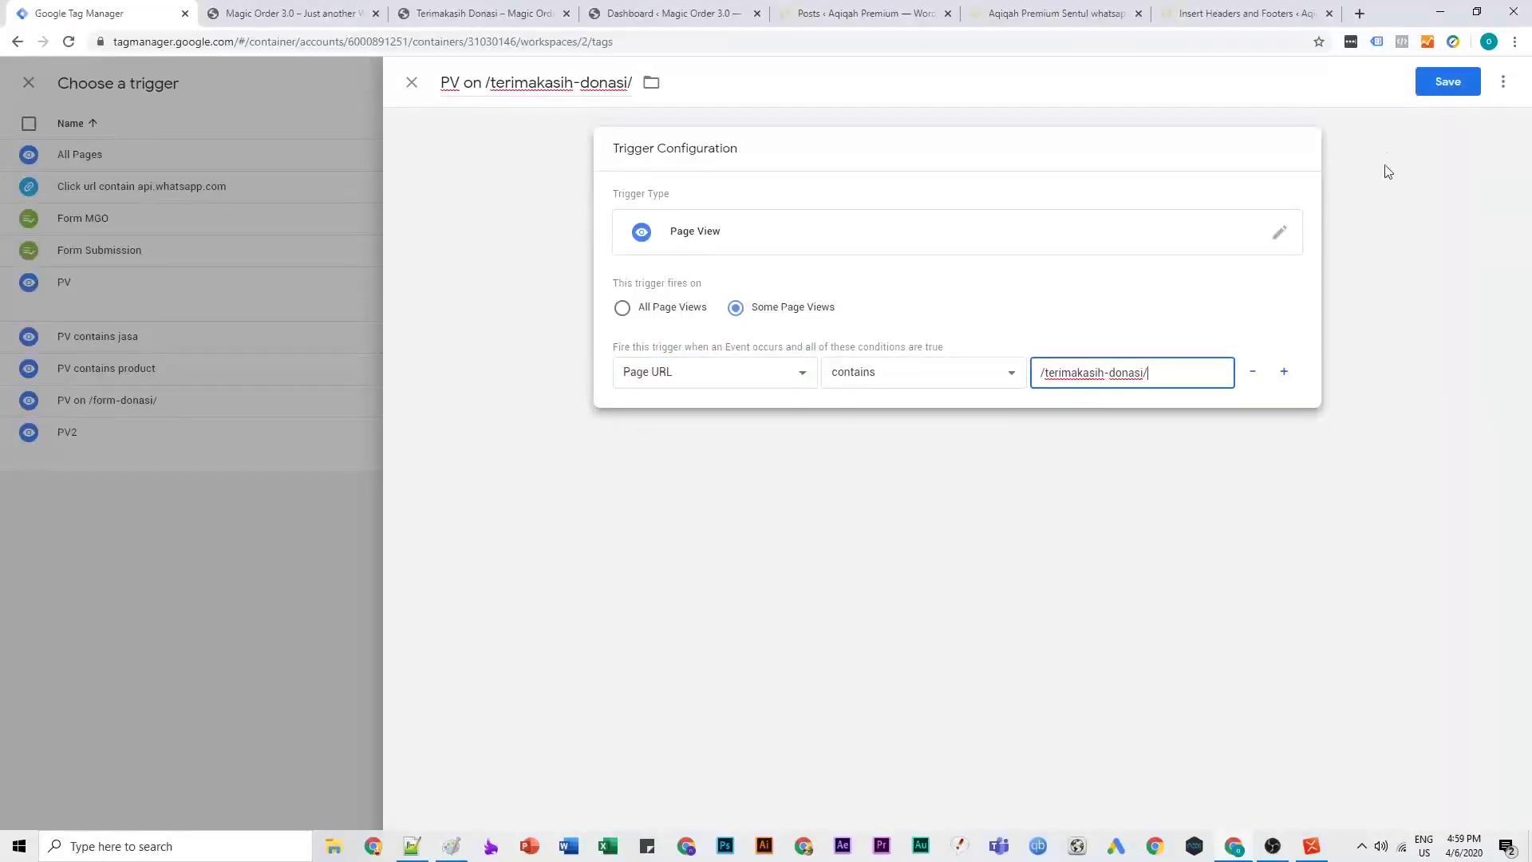
click(1448, 81)
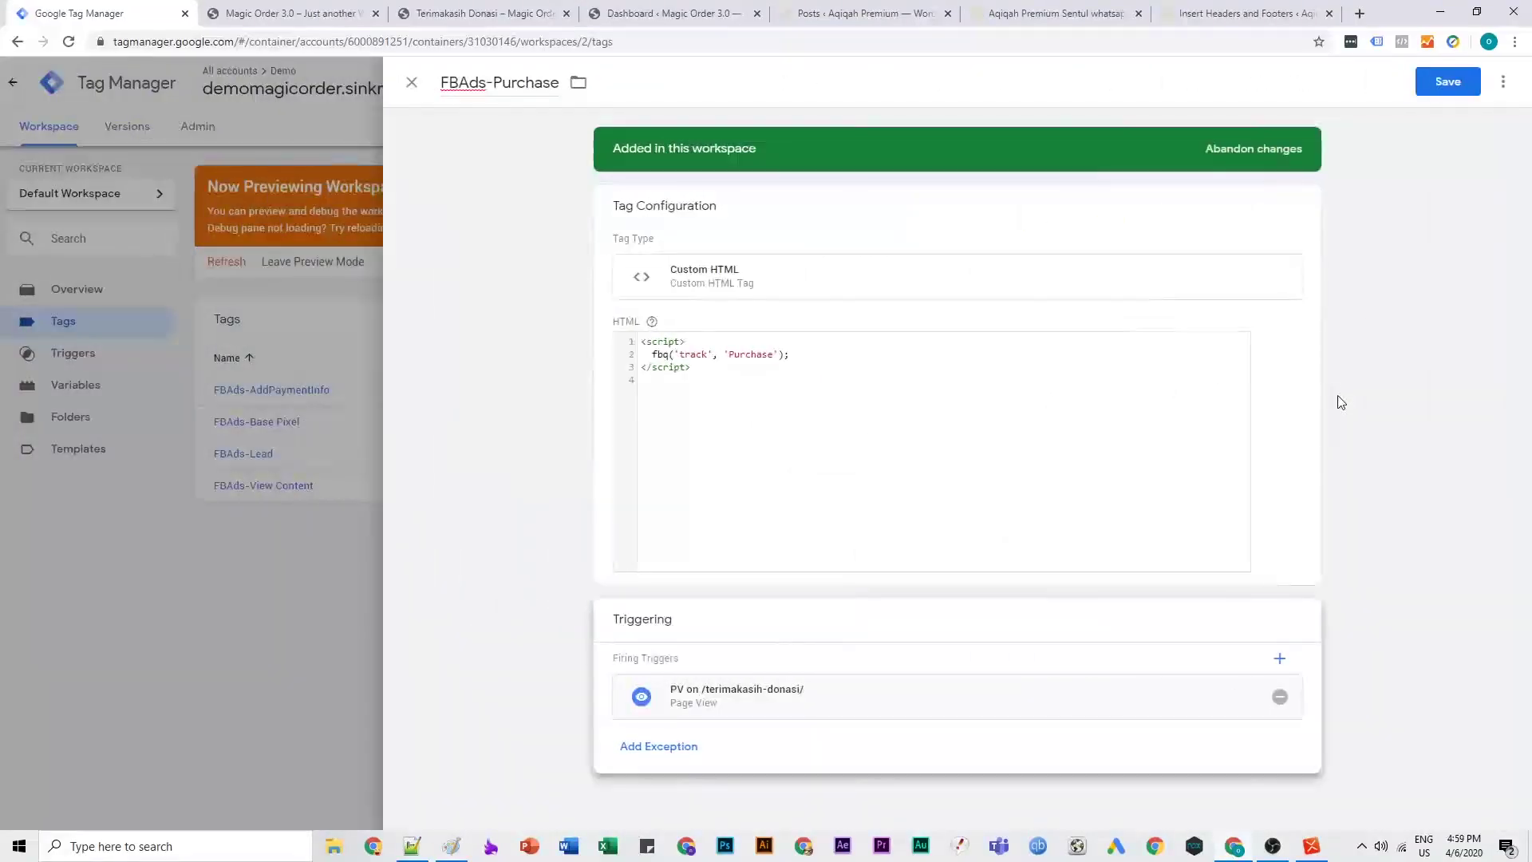
Step: Save FBAds-Purchase, refresh the preview, and switch to the Magic Order 3.0 demo page
click(1448, 81)
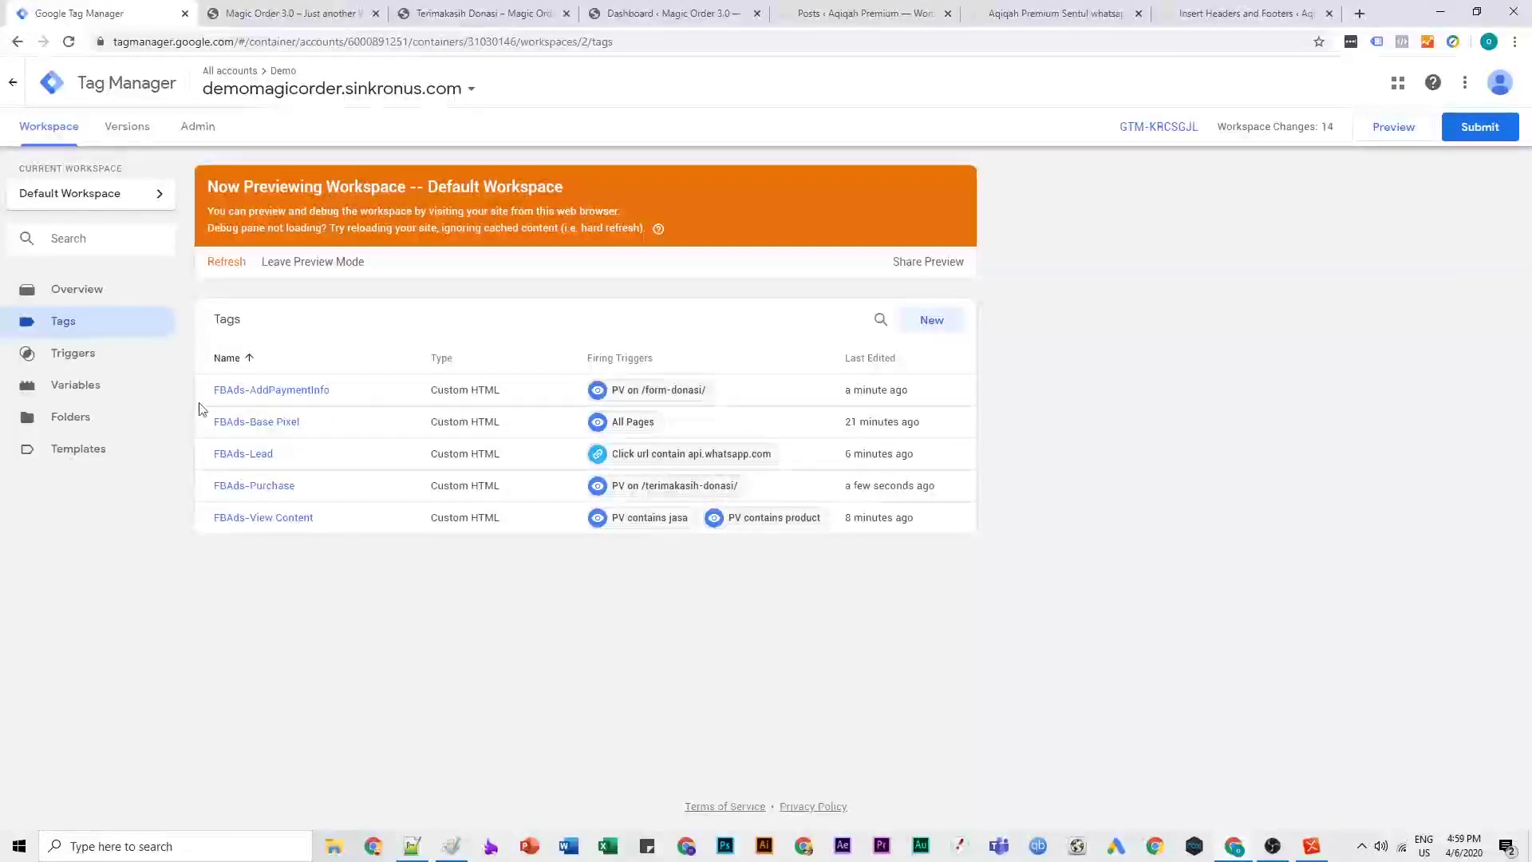
click(1393, 137)
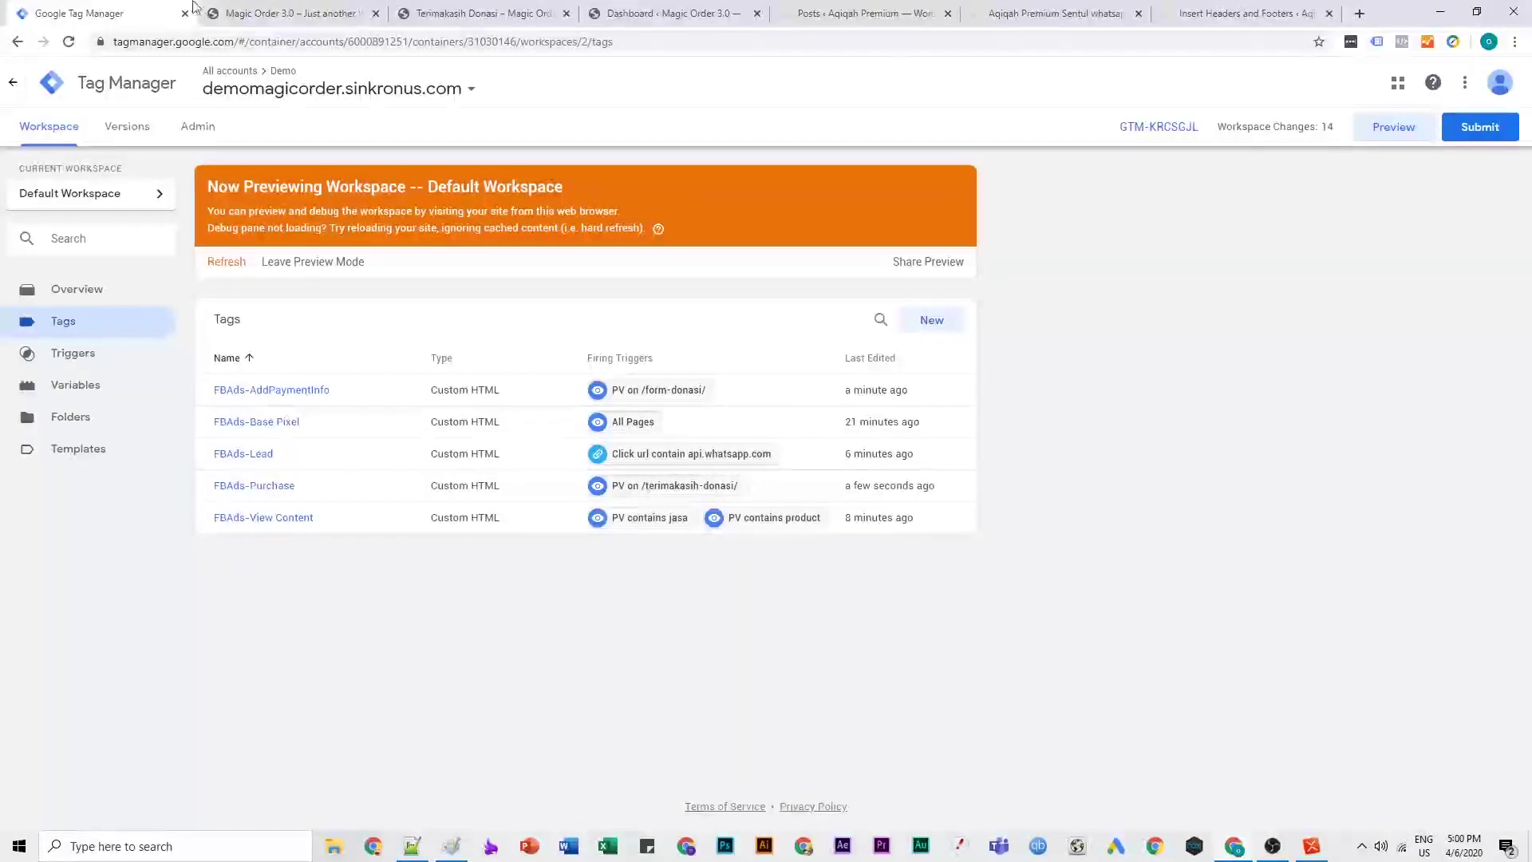
click(271, 10)
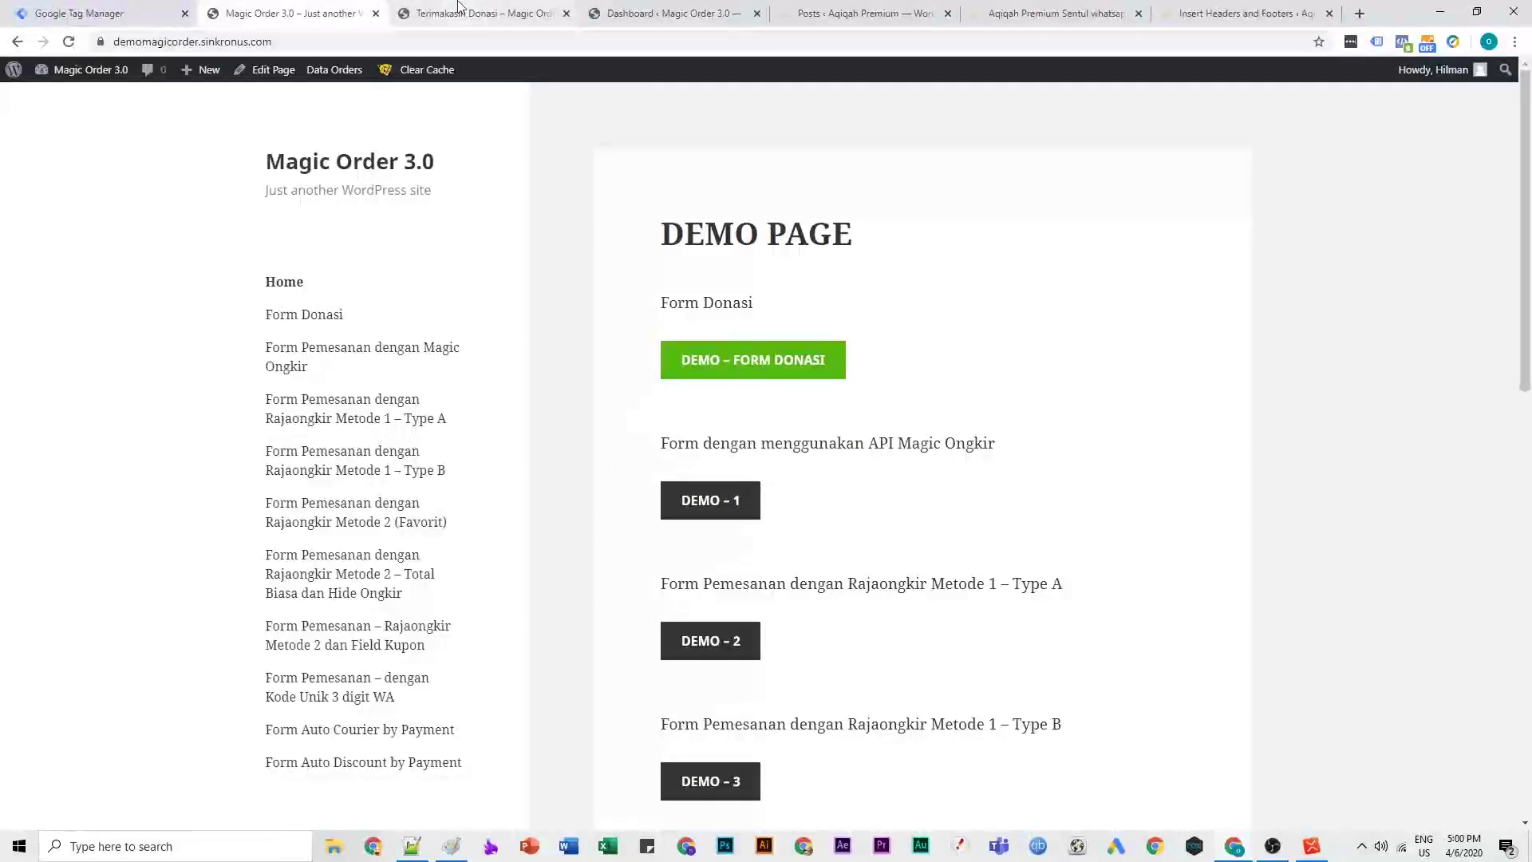
Step: Open the DEMO – FORM DONASI page and inspect its fired pixels with Facebook Pixel Helper
click(458, 7)
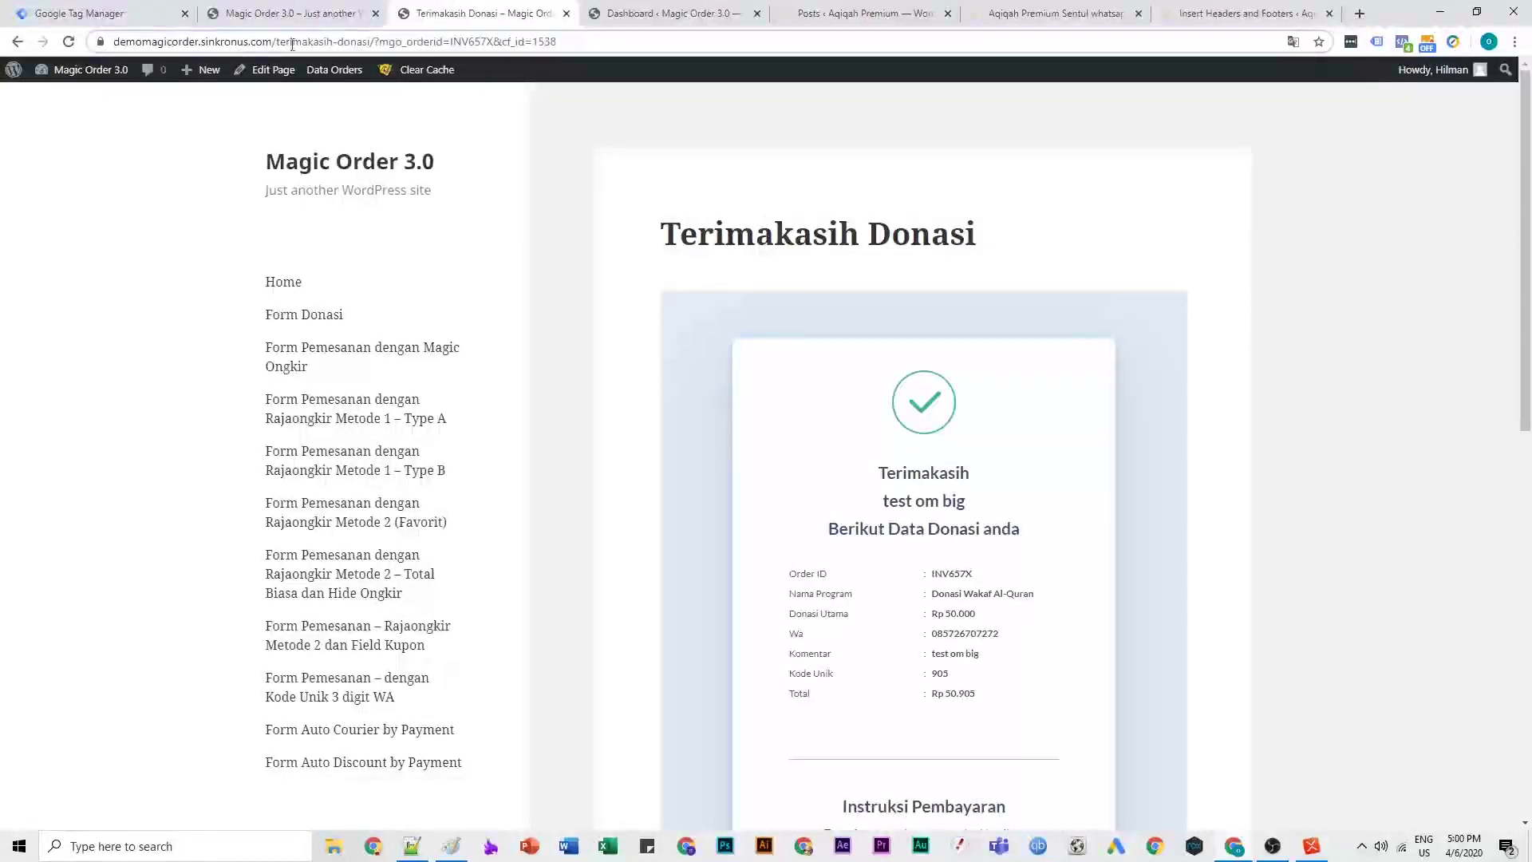
click(321, 9)
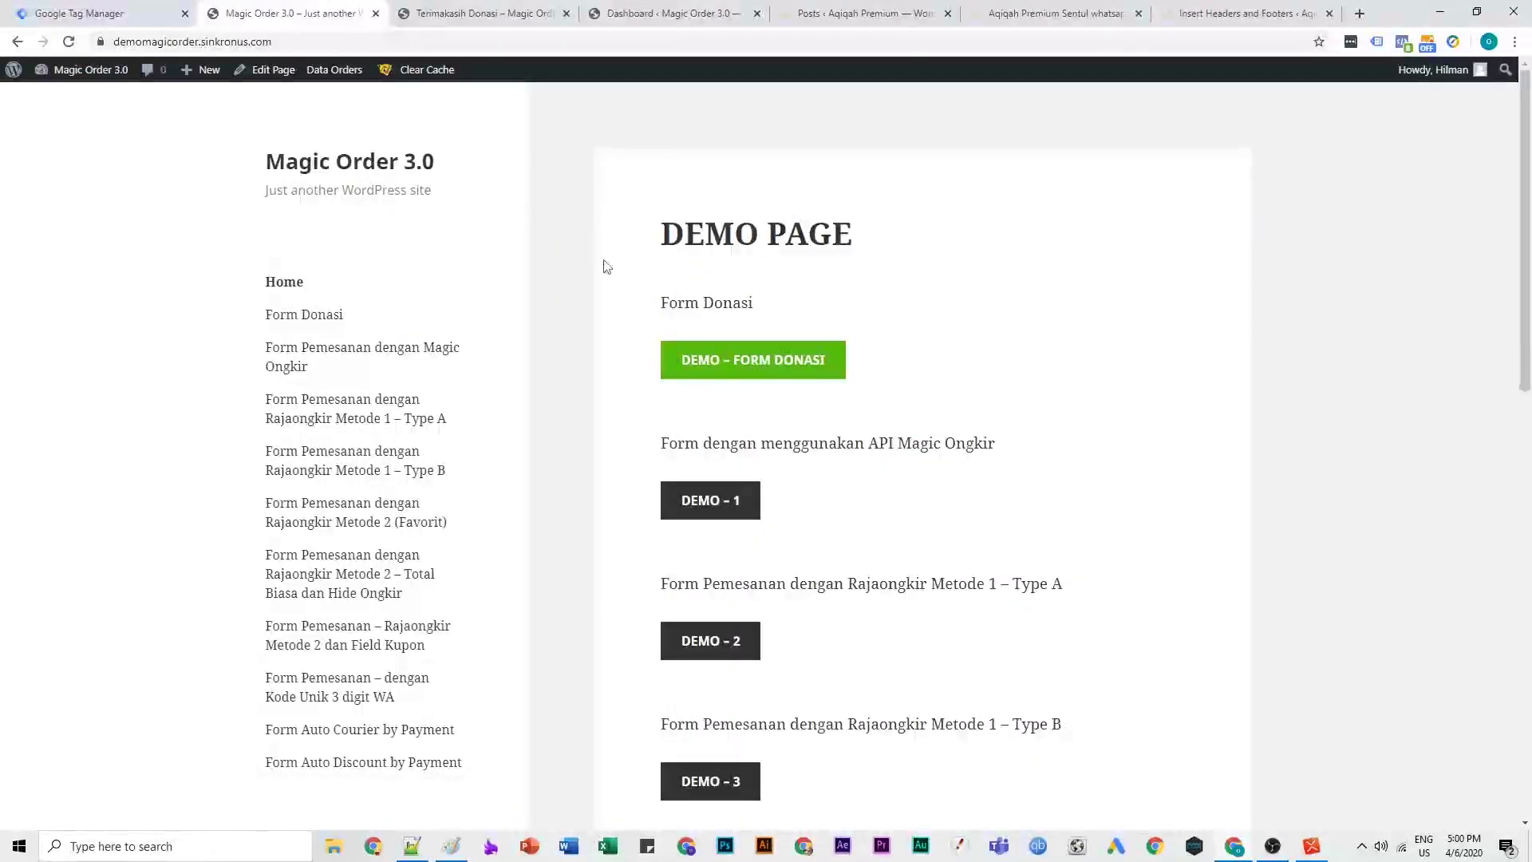
click(764, 360)
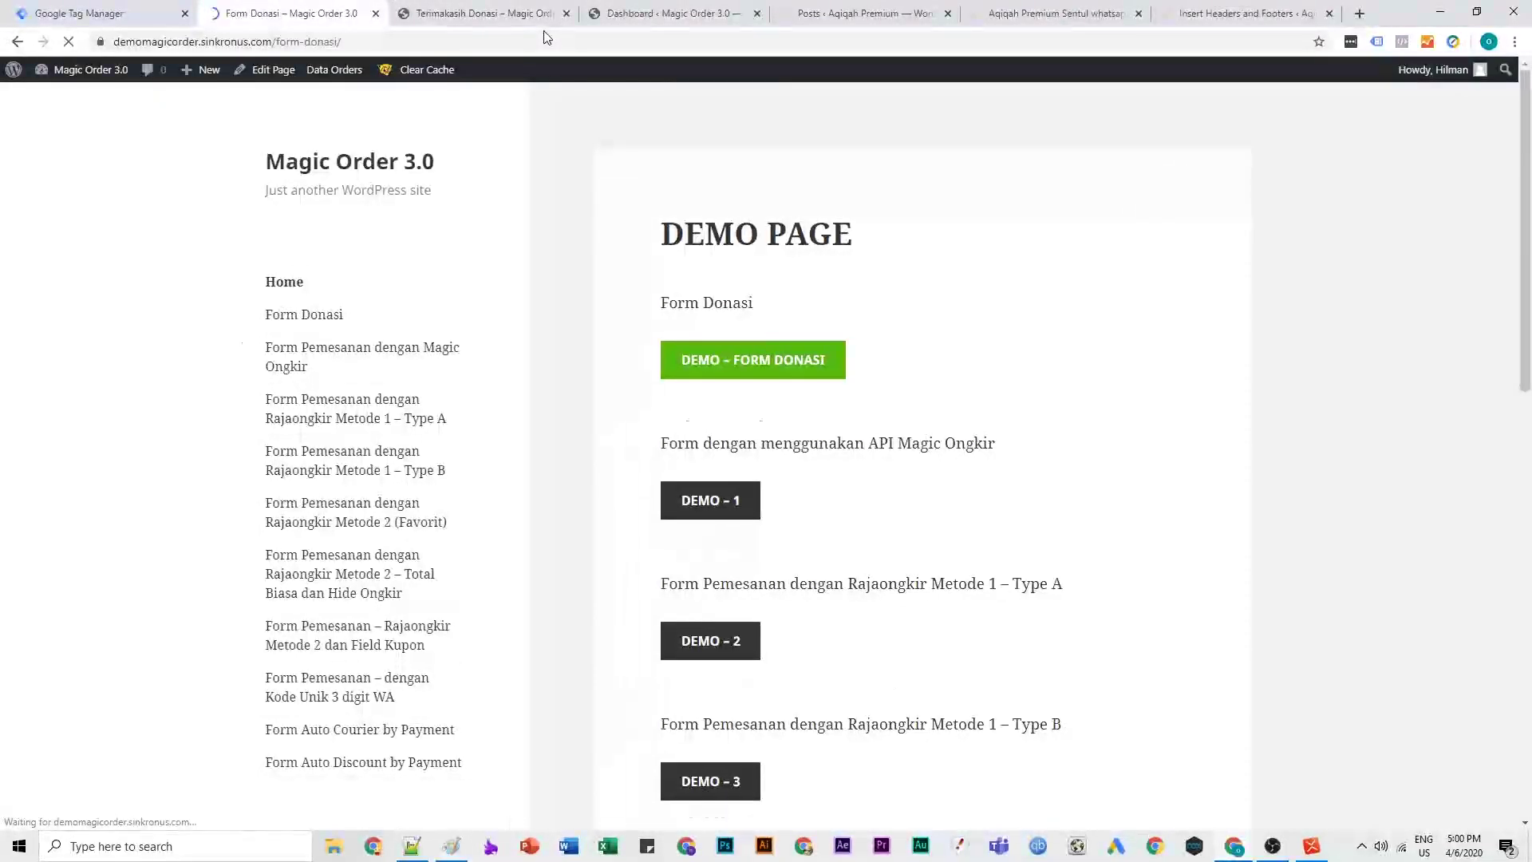
click(1405, 43)
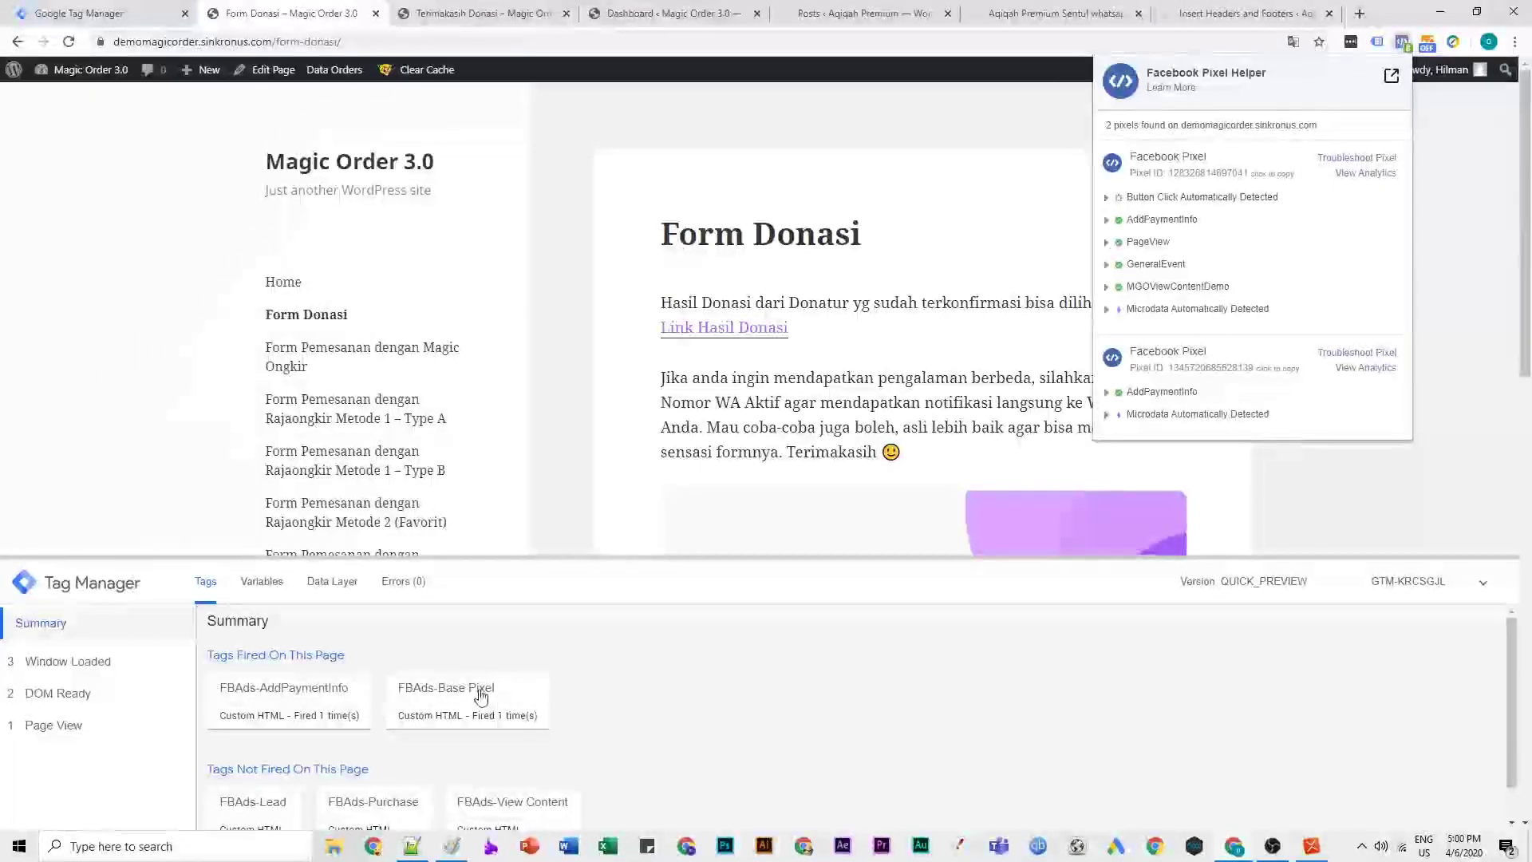
Step: Choose Rp 50.000, autofill the donor name and WhatsApp number, and enter message 'test om bi'
scroll(750, 479, down, 5)
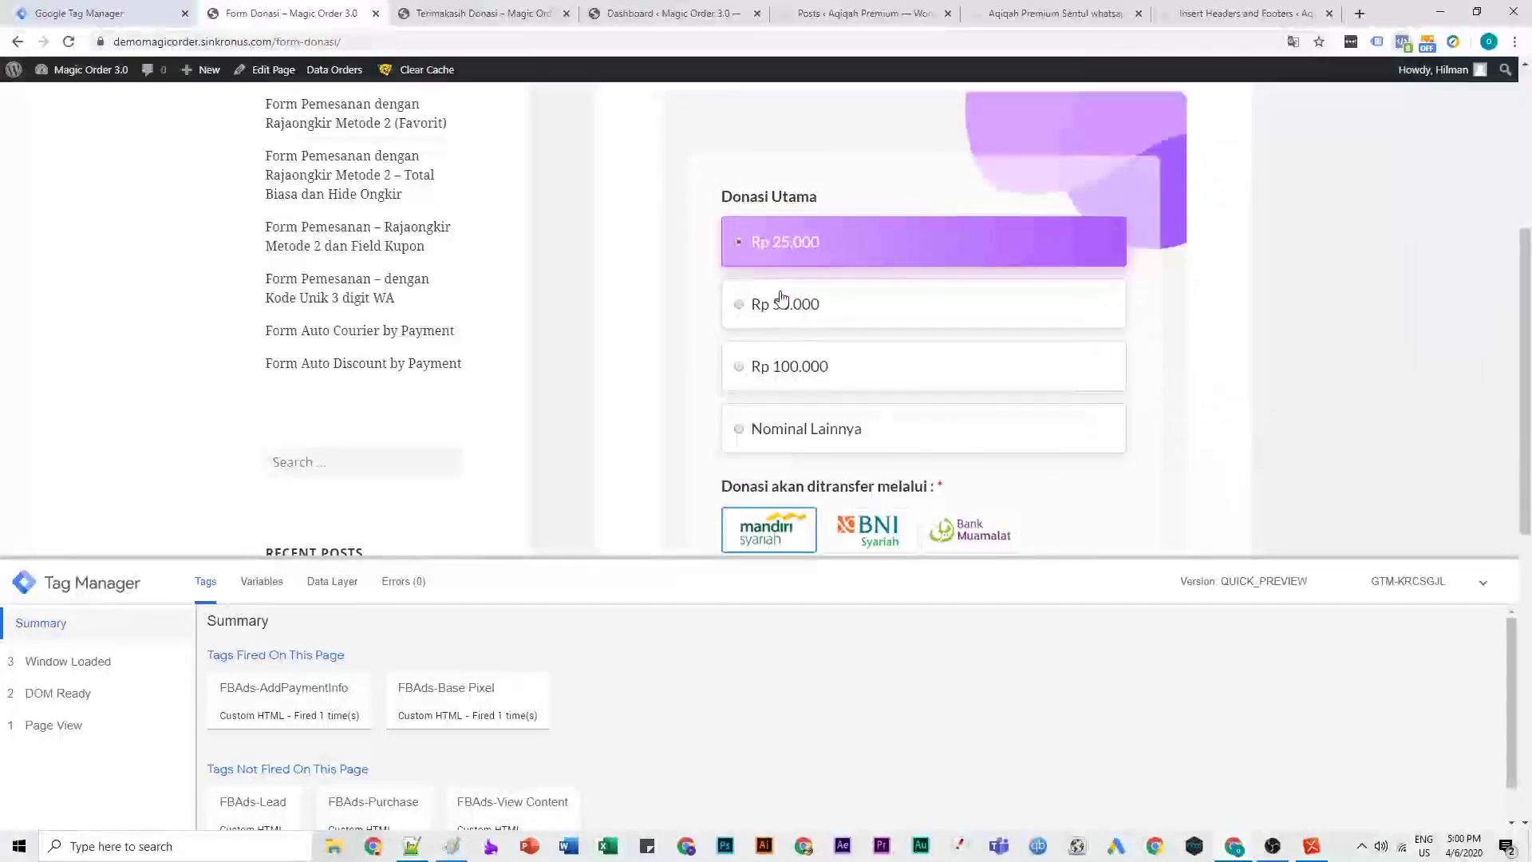
click(782, 300)
scroll(782, 300, down, 5)
click(782, 243)
click(787, 274)
click(800, 301)
click(794, 335)
click(793, 334)
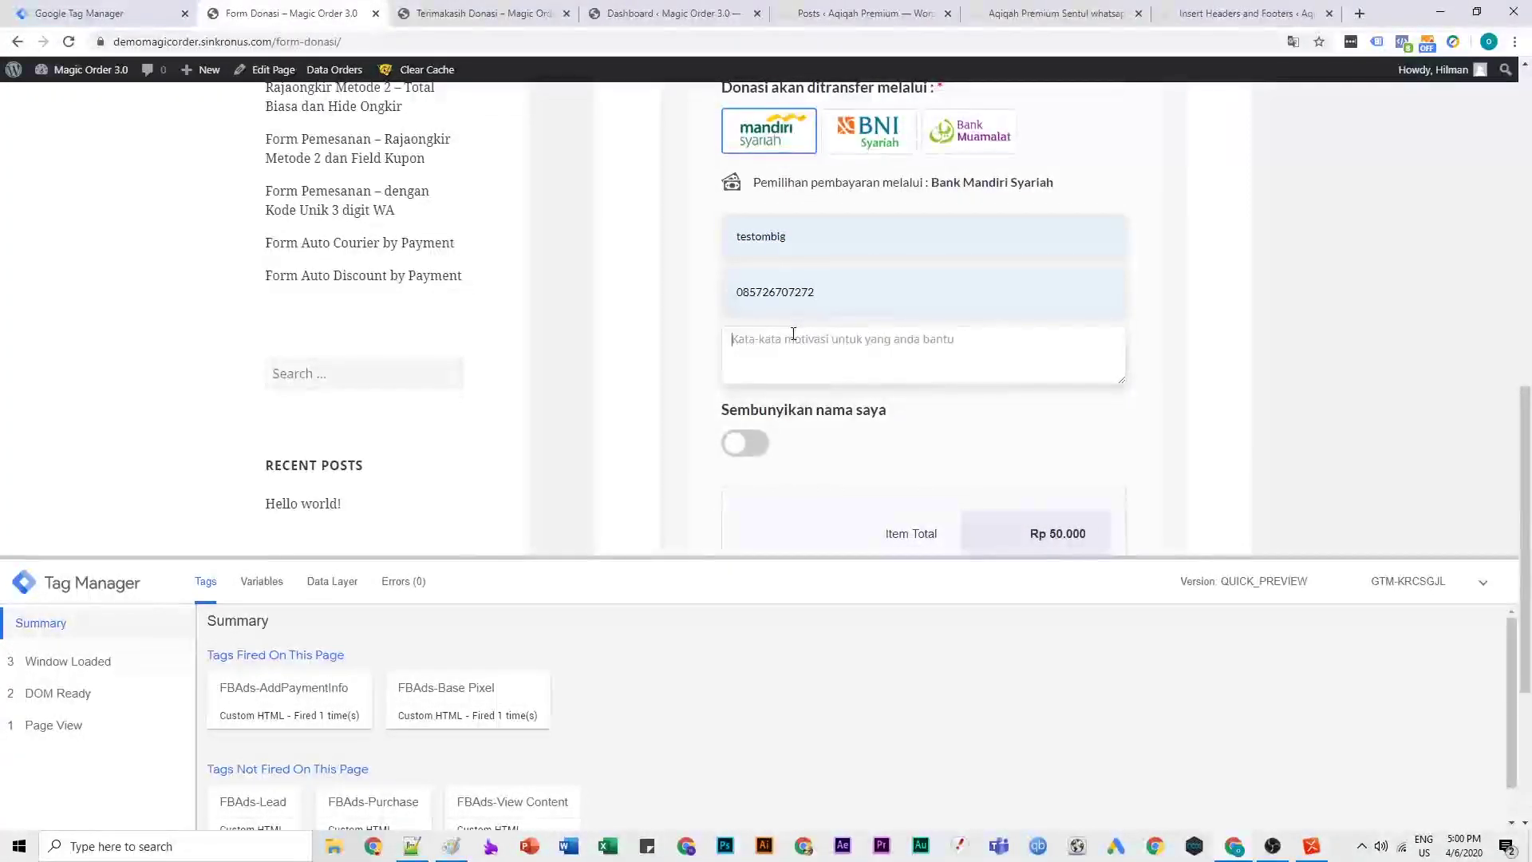
text(test om big)
Step: Submit the test donation and return to the Tag Manager workspace
scroll(793, 335, down, 4)
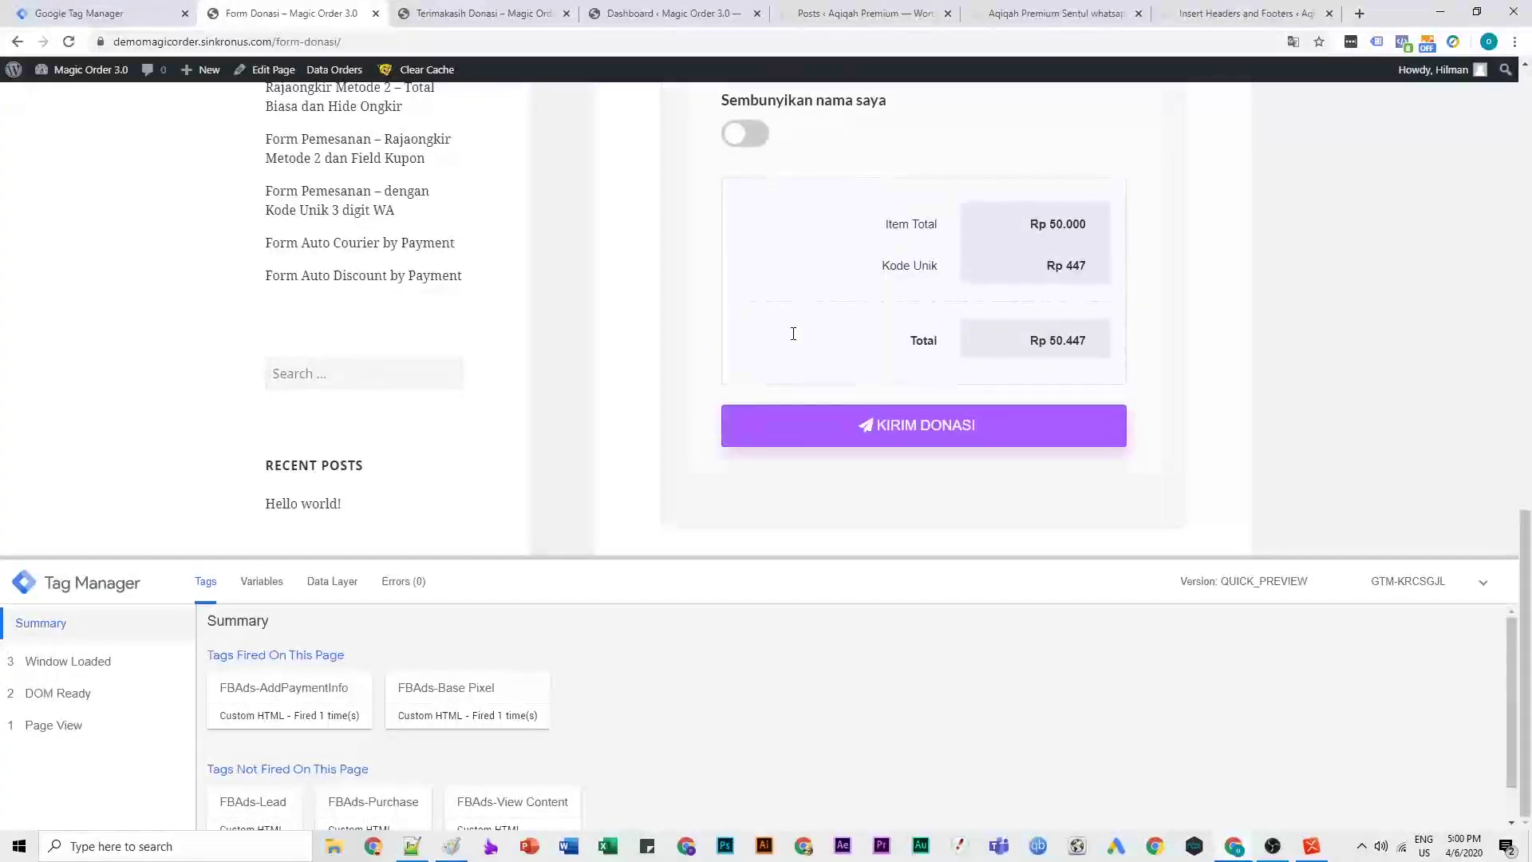
click(886, 426)
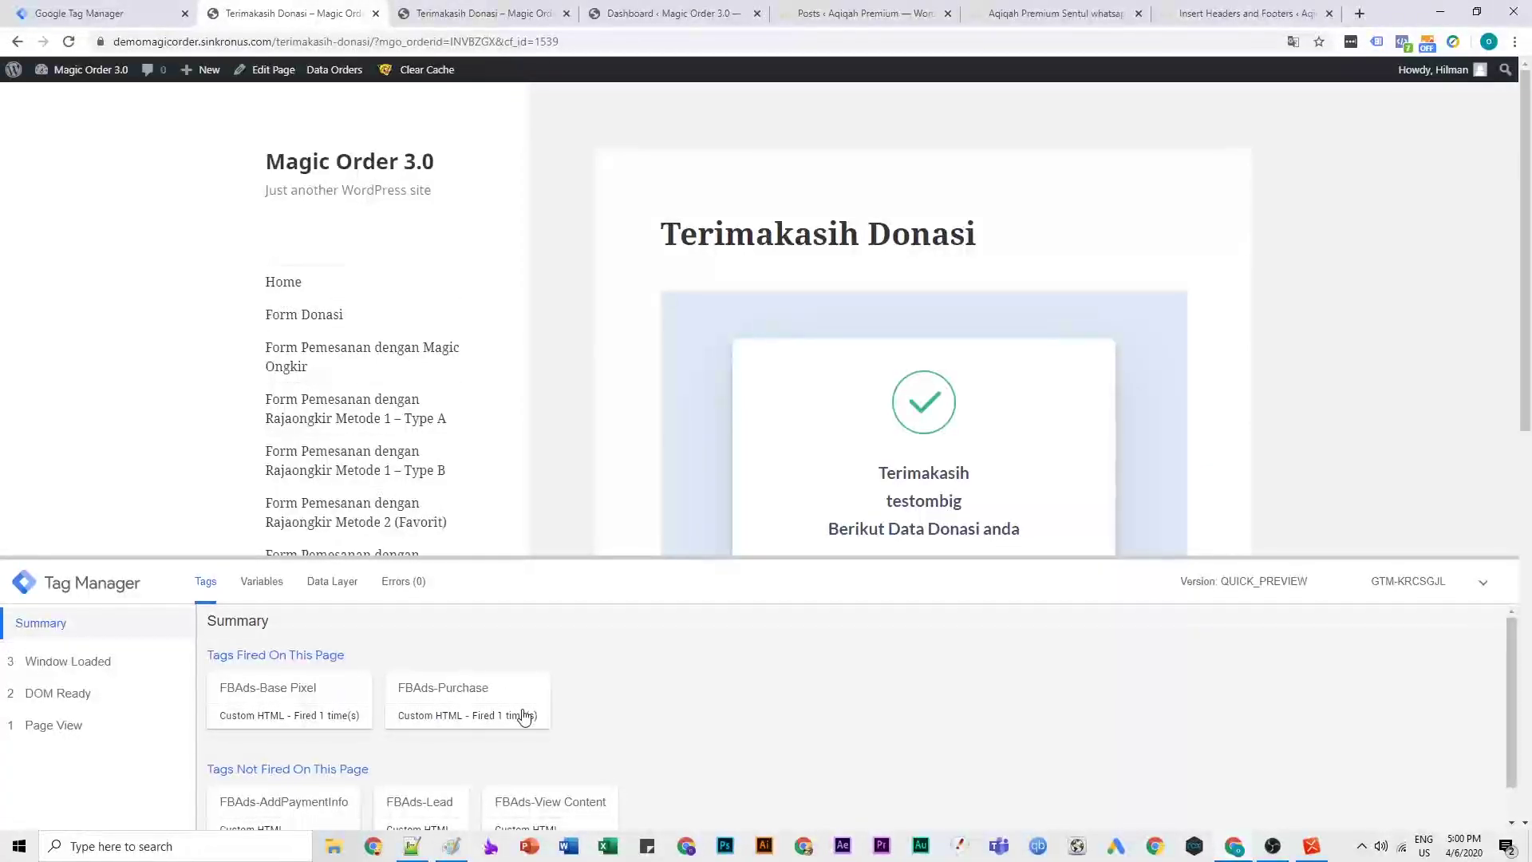
scroll(602, 703, down, 1)
scroll(603, 703, up, 1)
click(113, 11)
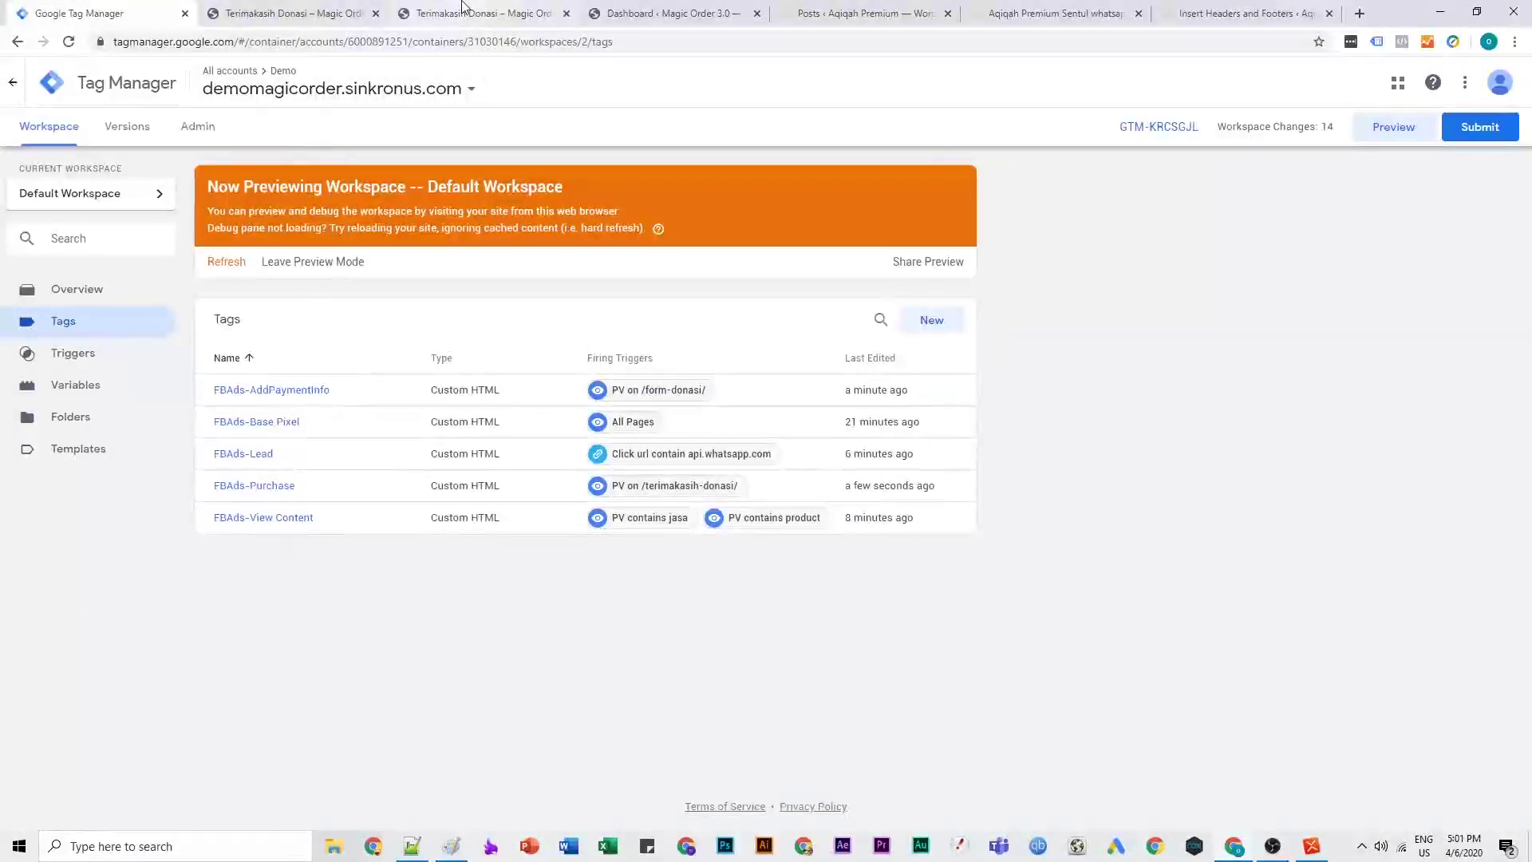
Step: Publish the workspace as Version 2 without a description, then bring up the XMind mind map
click(467, 14)
click(113, 14)
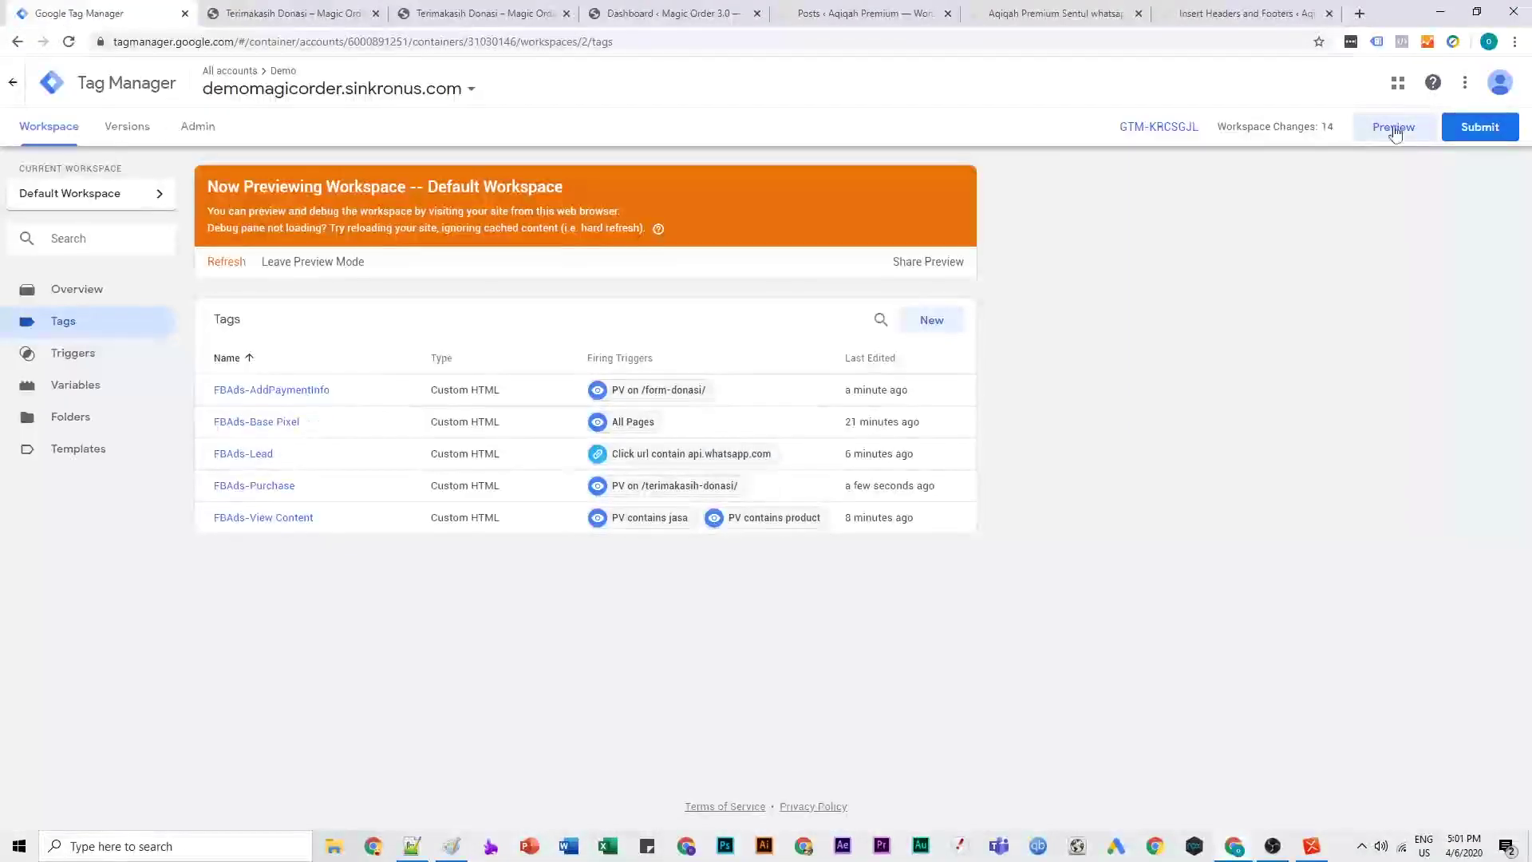
click(1500, 126)
click(1473, 82)
click(983, 532)
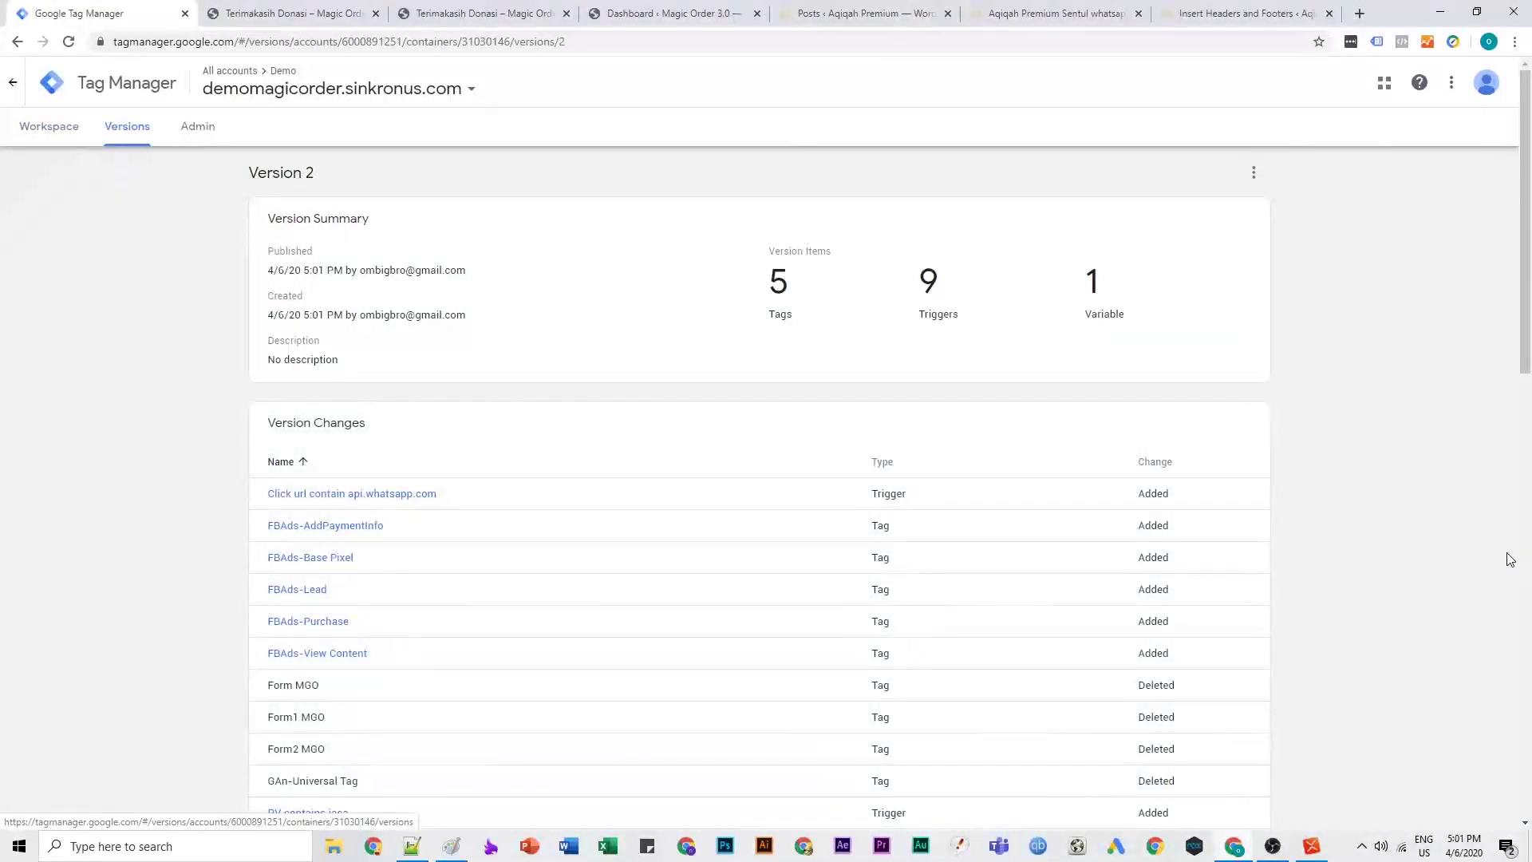
click(50, 130)
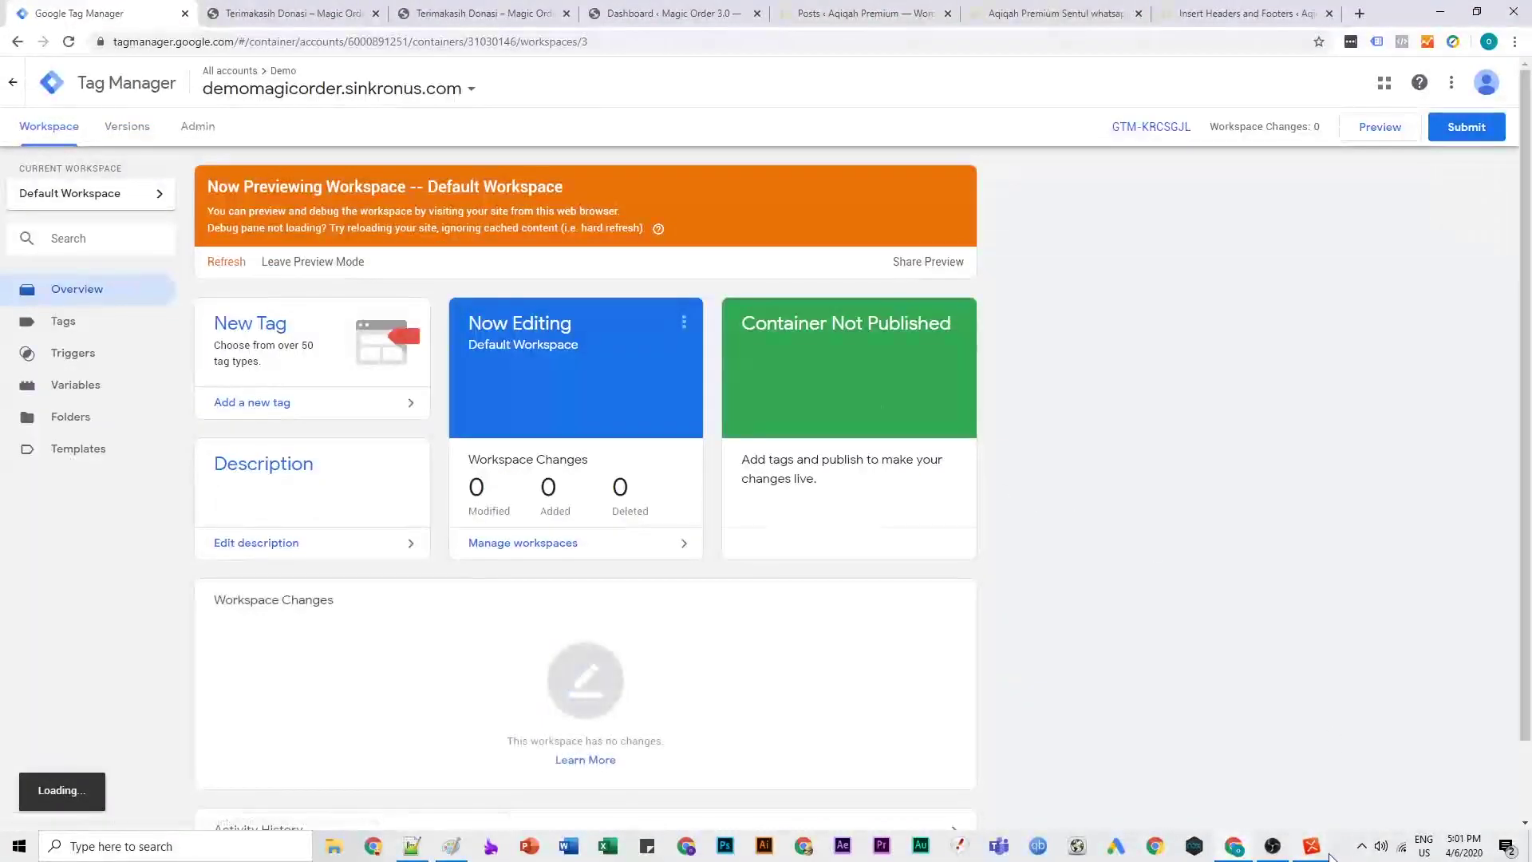
click(1311, 845)
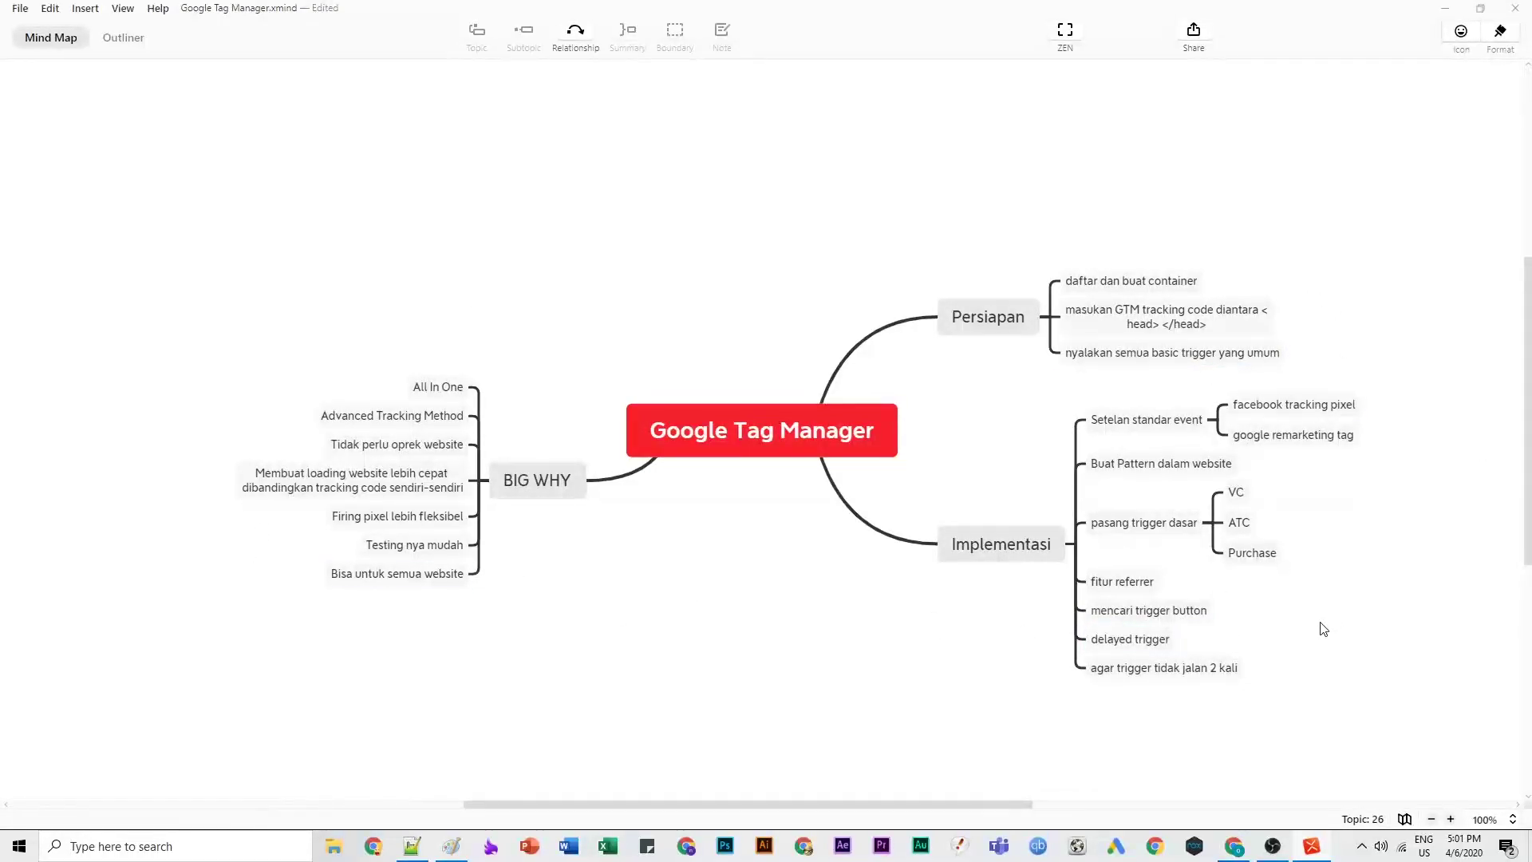
Step: Minimise XMind and stop the OBS screen recording
click(1450, 11)
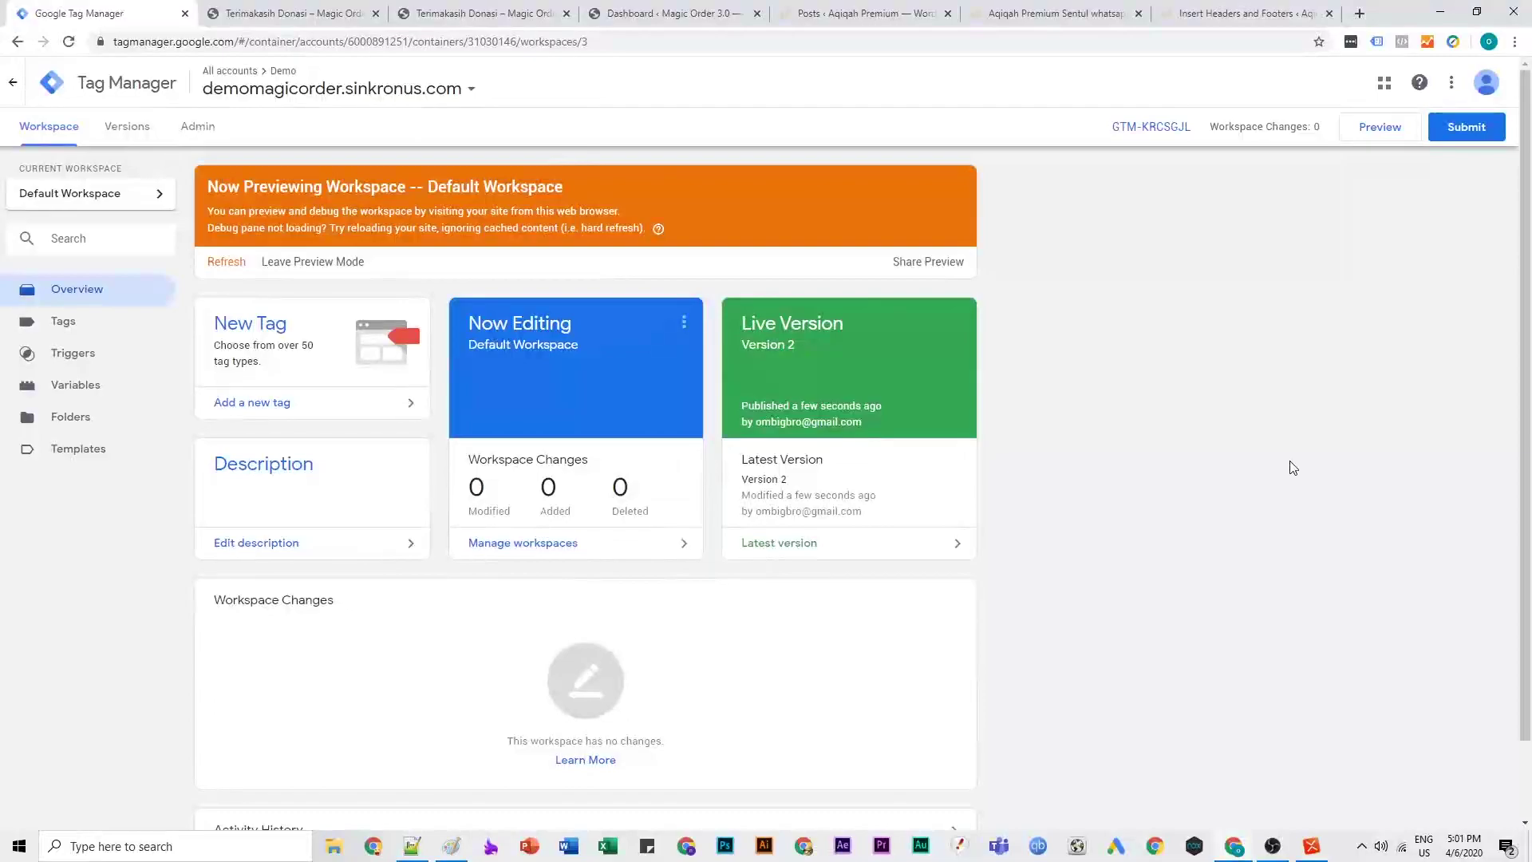
click(1273, 846)
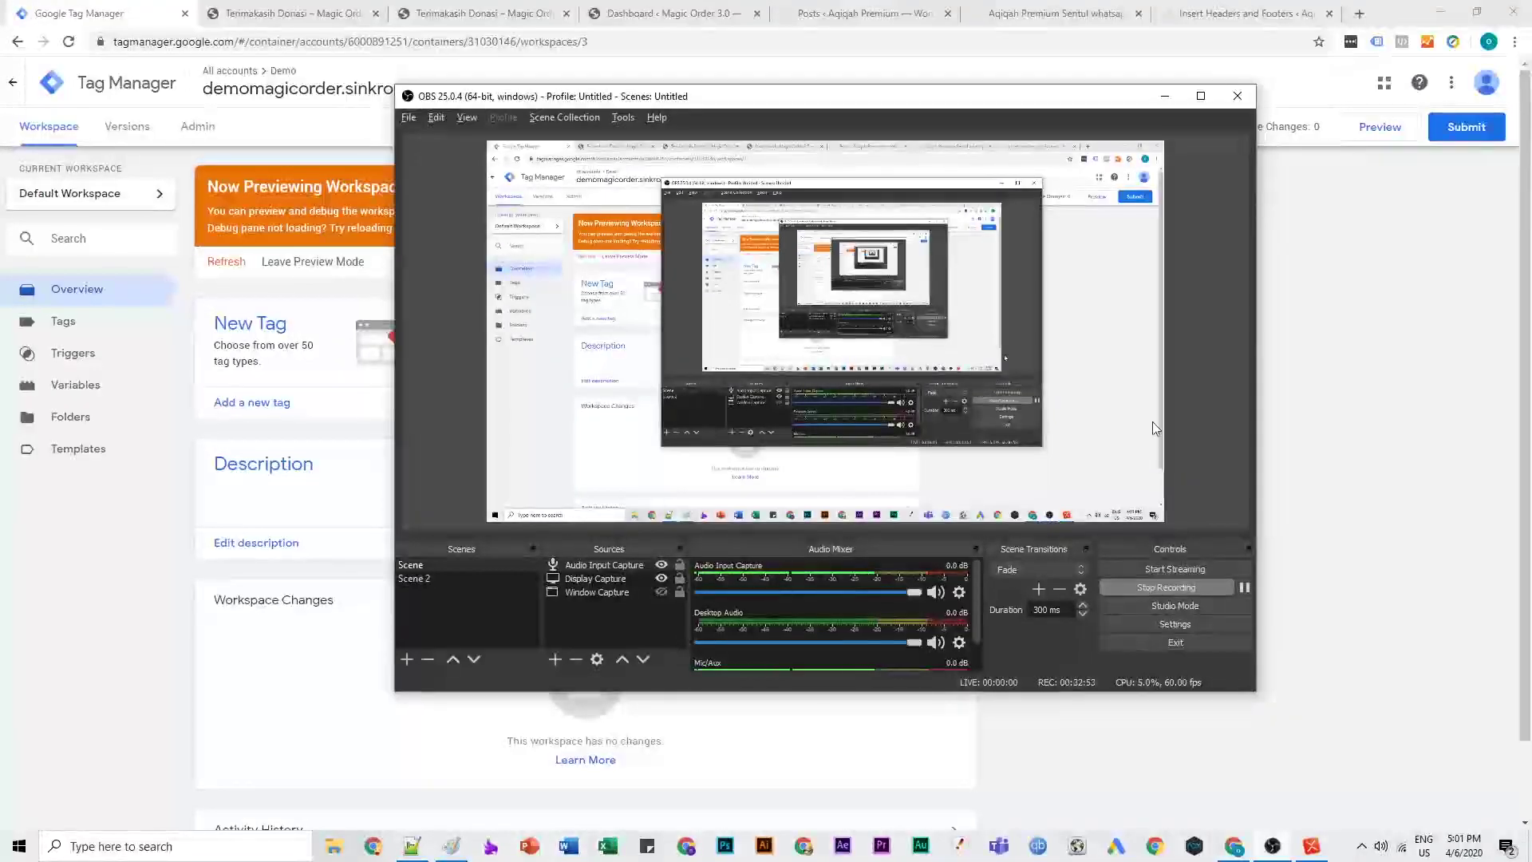
click(1147, 586)
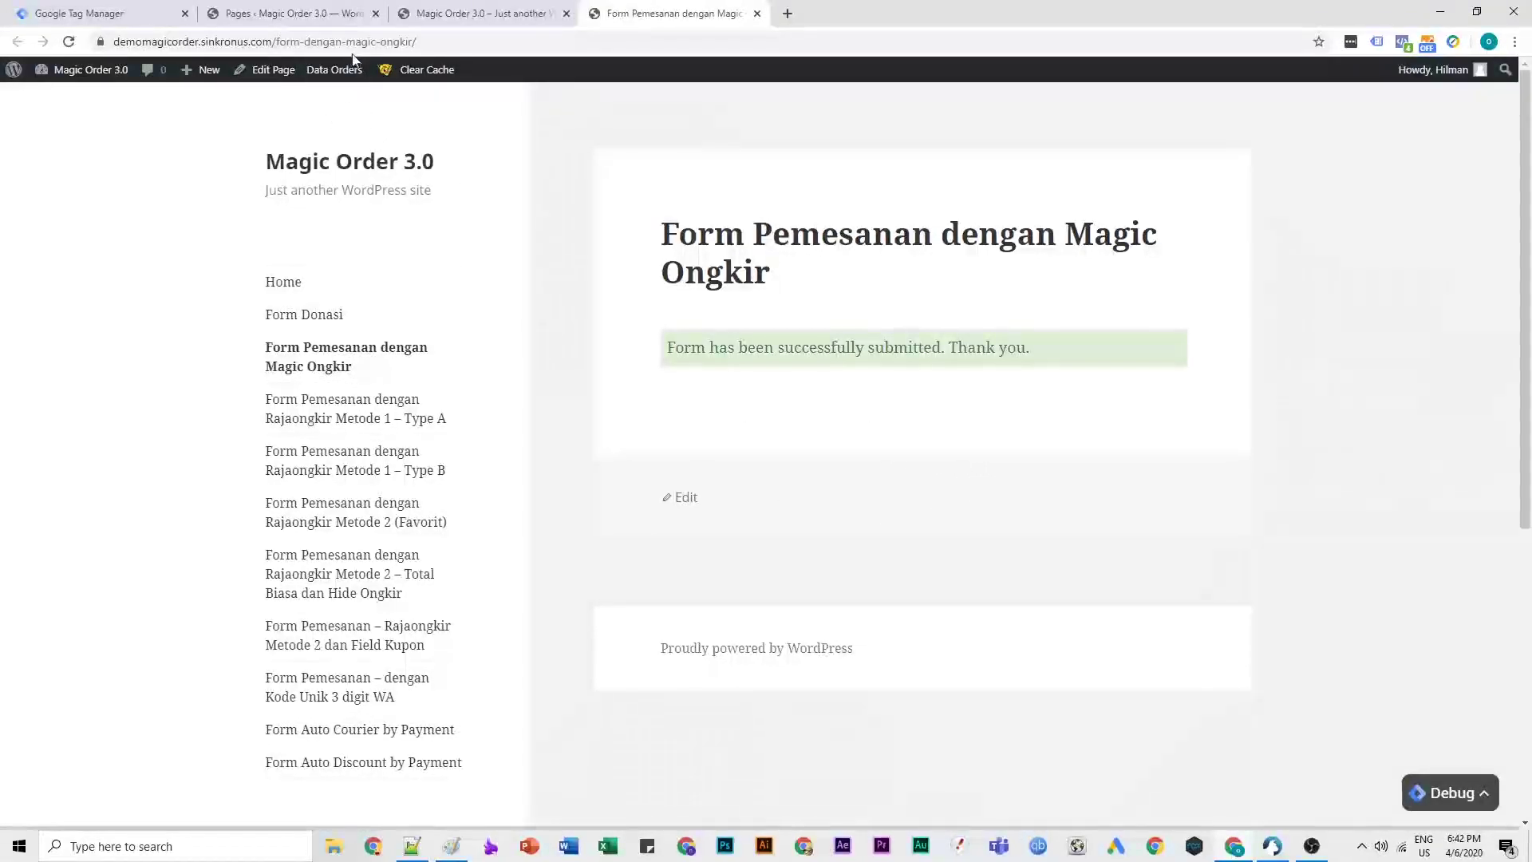
Step: Return to the Magic Order demo listing and open the DEMO – 1 Magic Ongkir order form
click(452, 8)
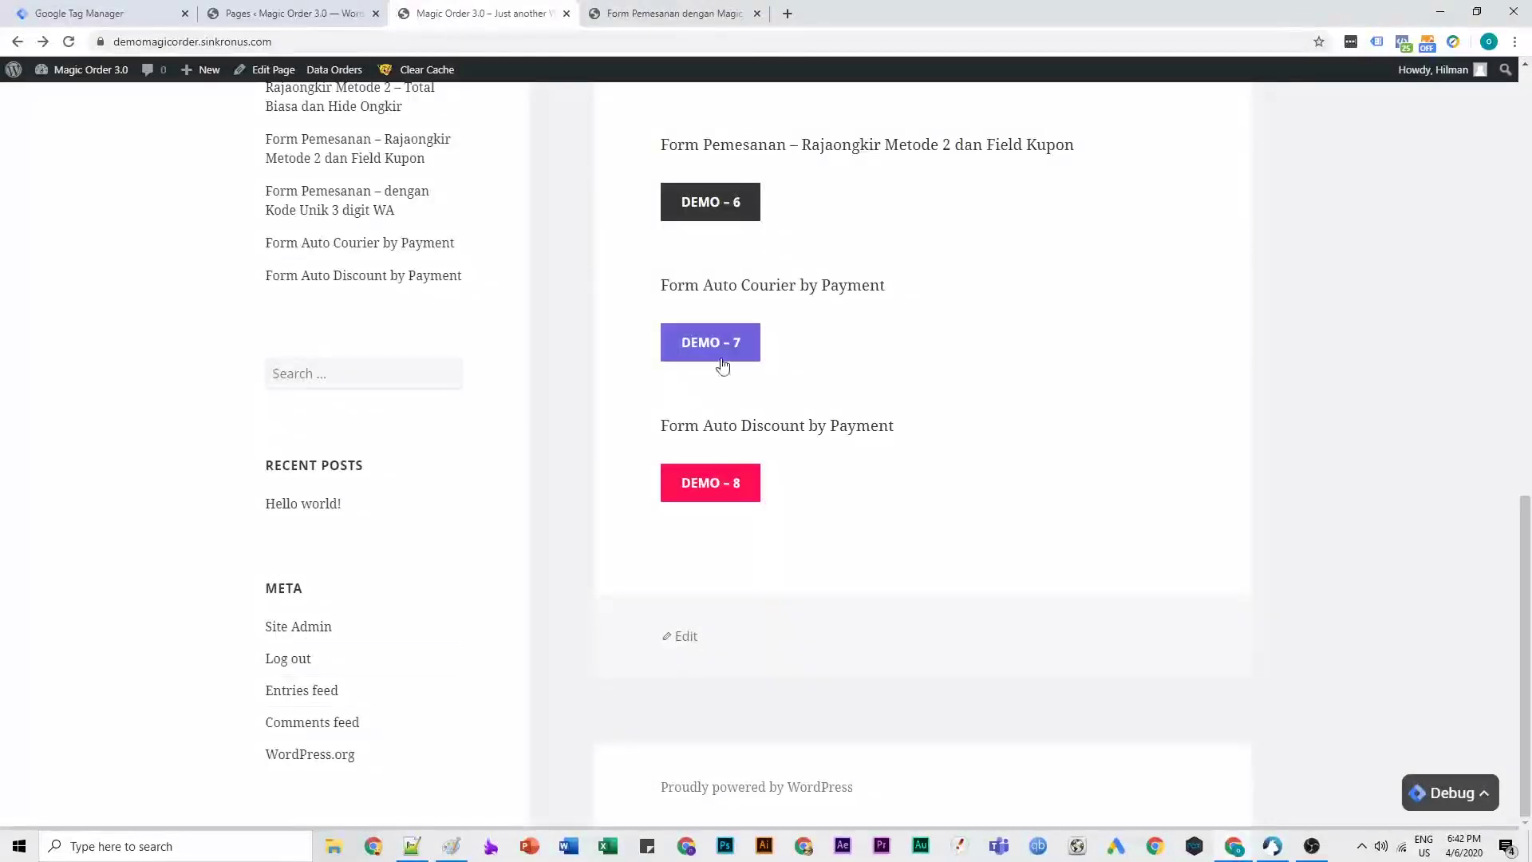
scroll(918, 489, up, 2)
scroll(929, 489, up, 7)
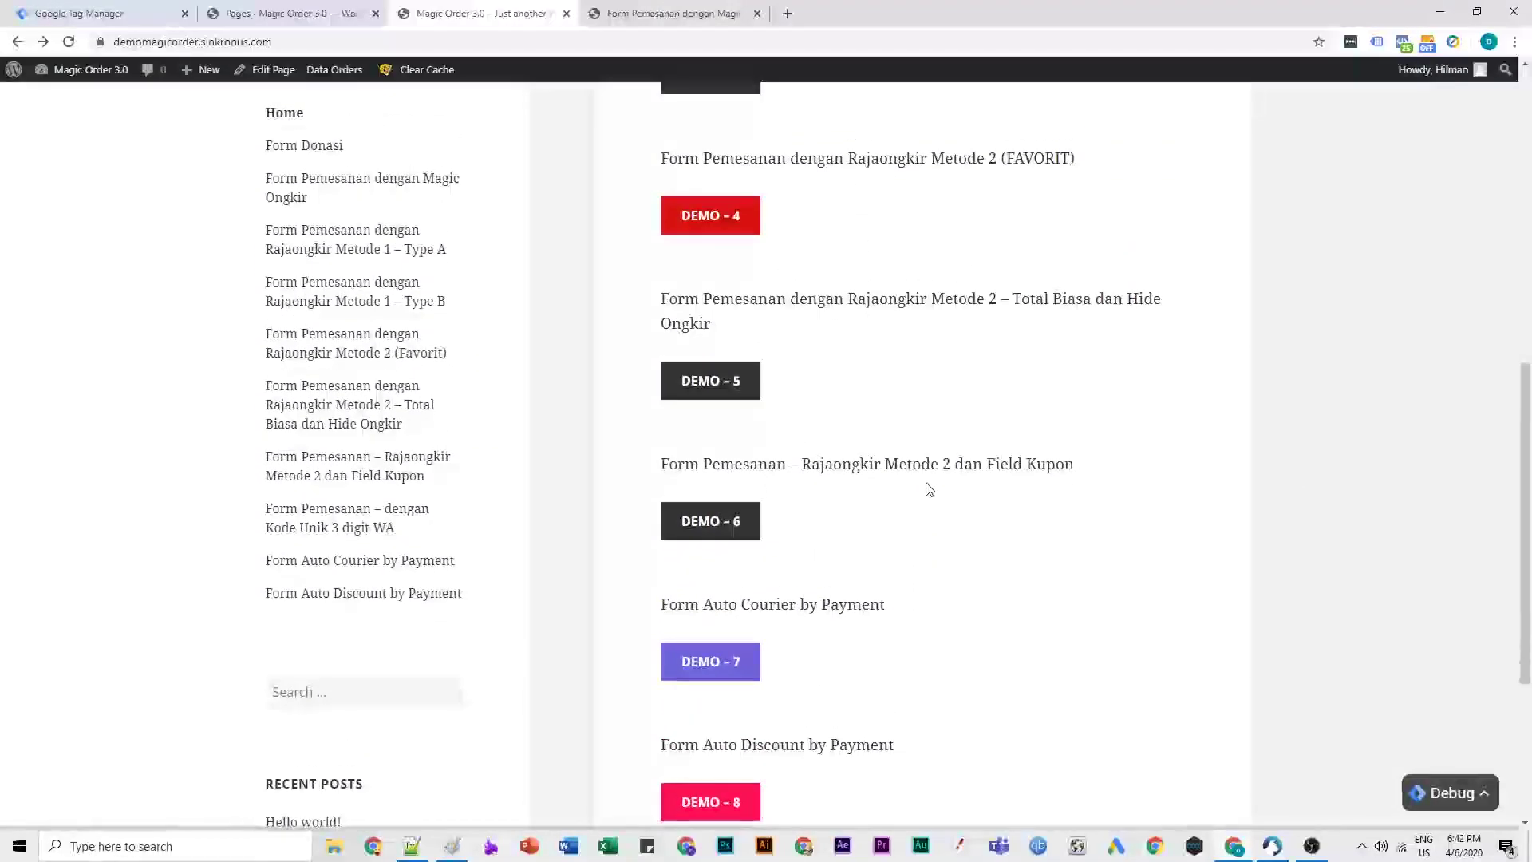
scroll(929, 489, up, 2)
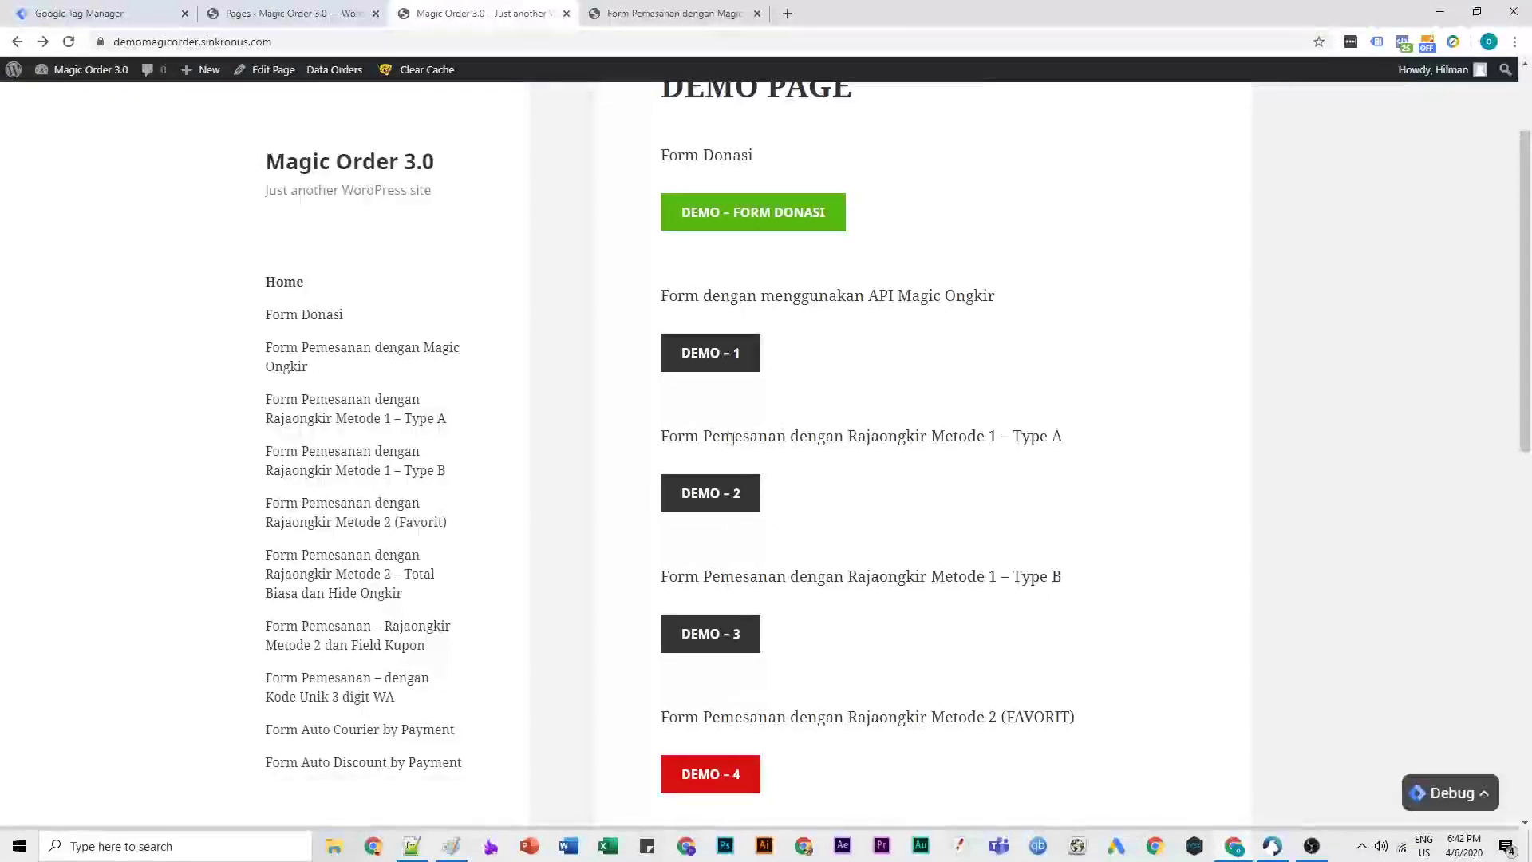
click(647, 6)
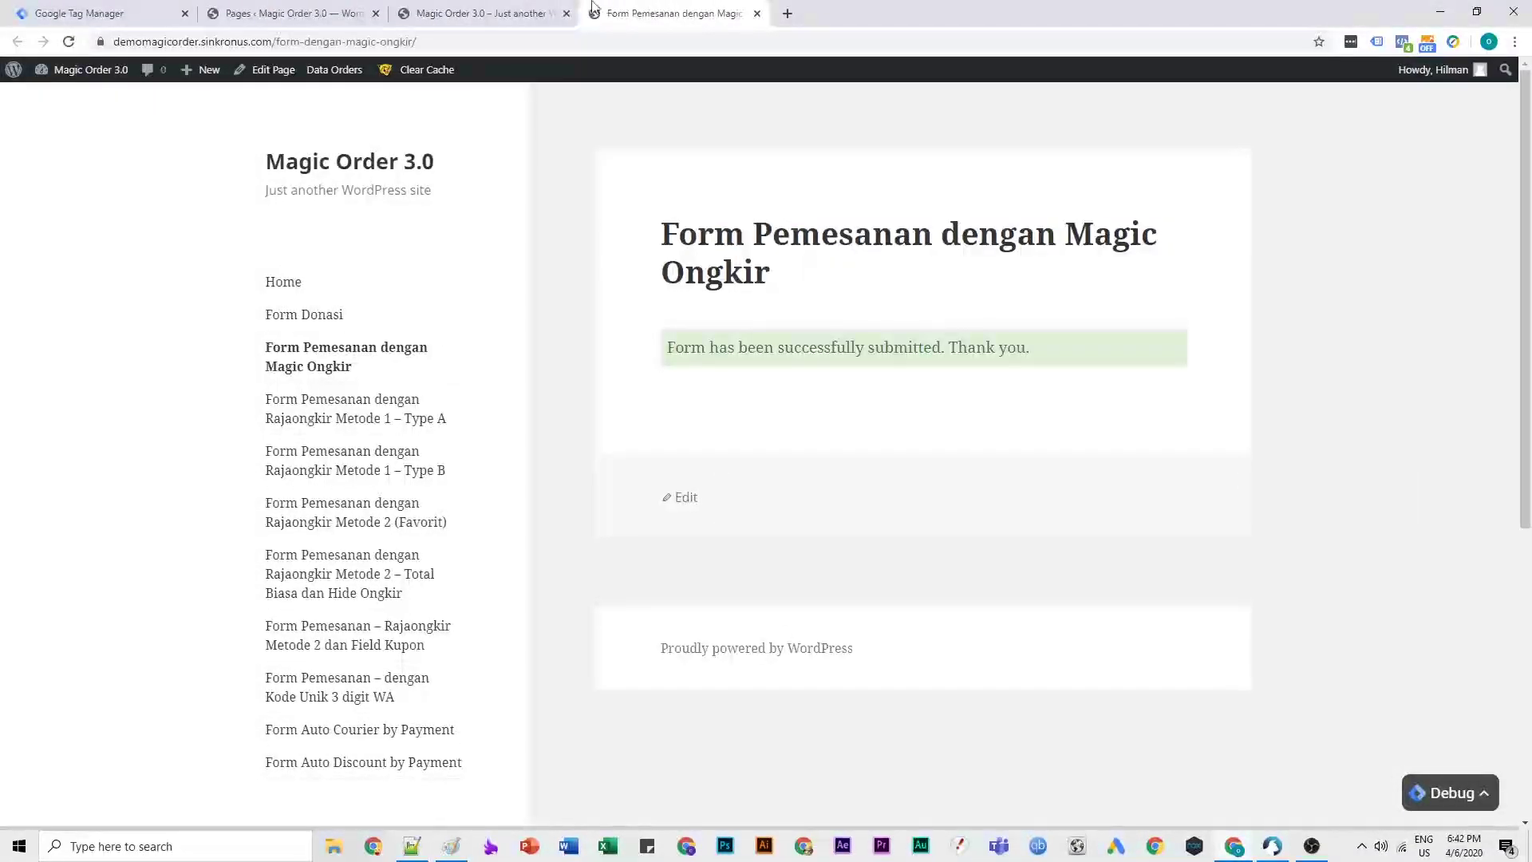
click(550, 12)
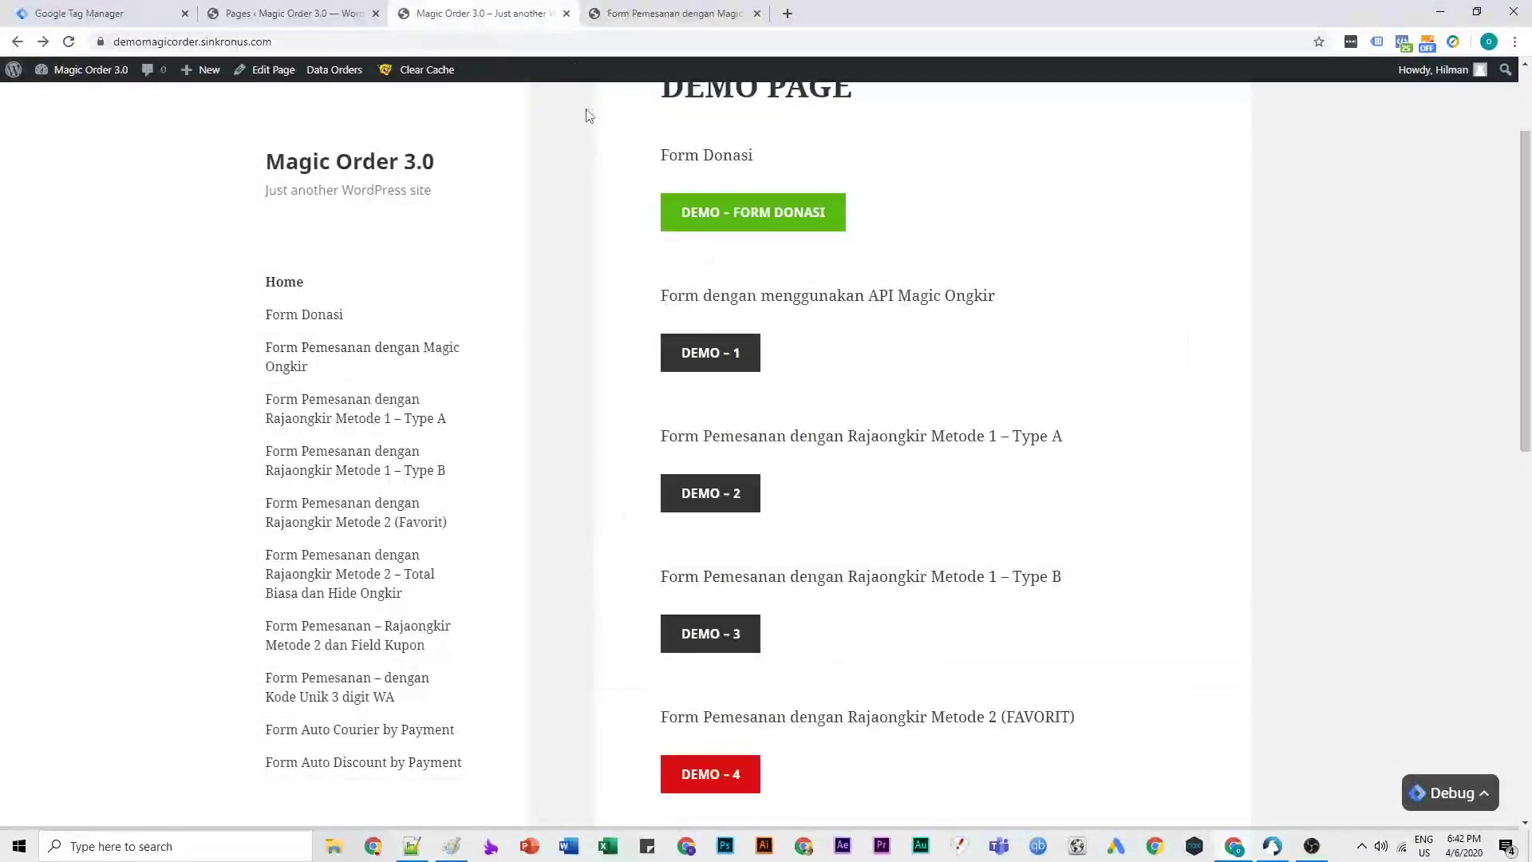
click(731, 359)
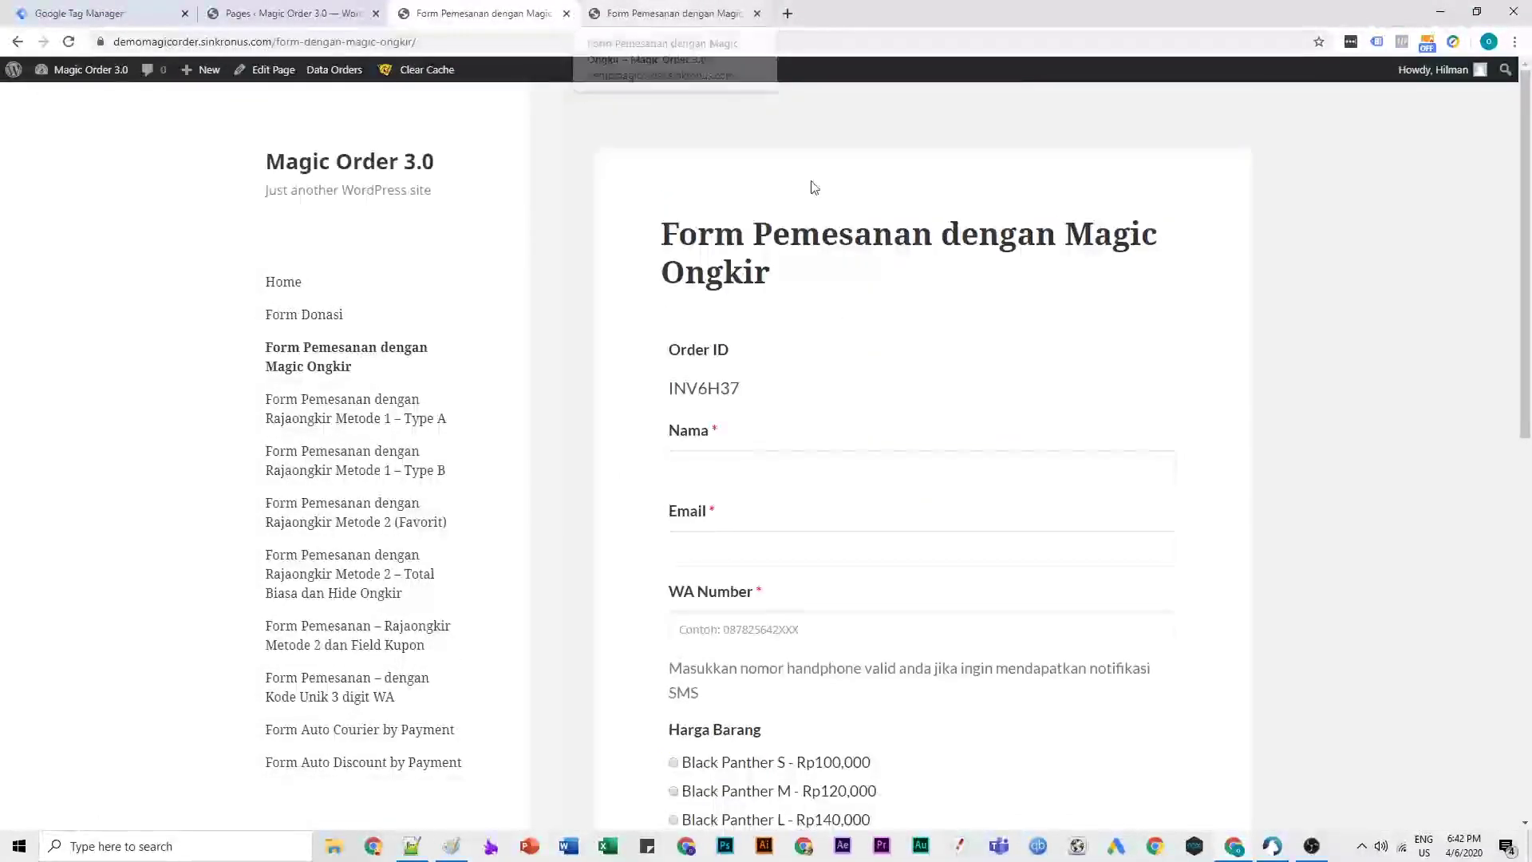
Step: Fill in the Nama, Email and WA Number fields with test details
click(830, 473)
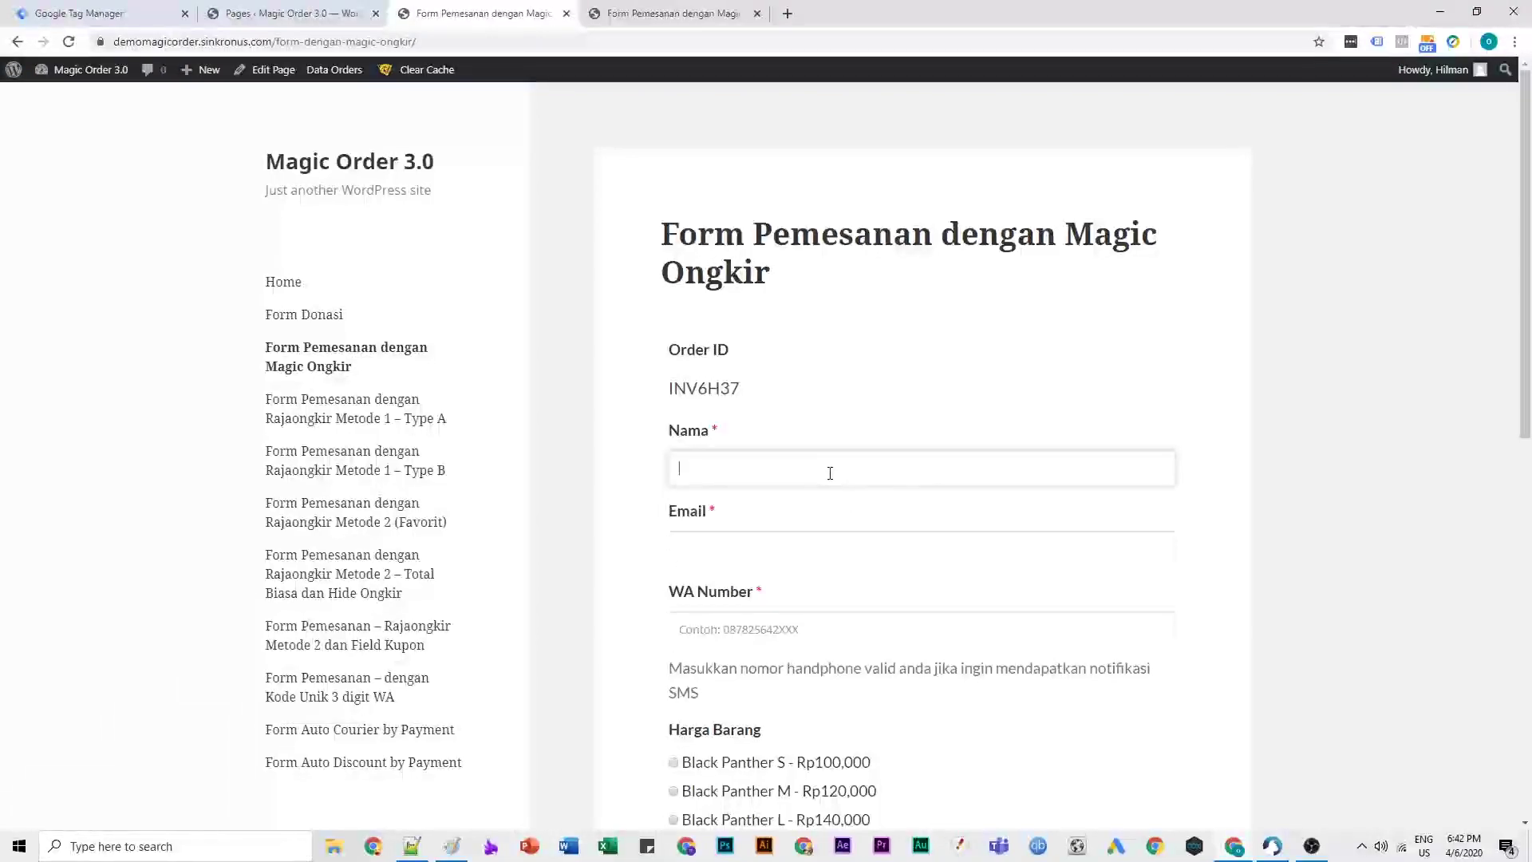
text(testombl)
text(g)
key(Tab)
click(830, 473)
key(ctrl+a)
key(Tab)
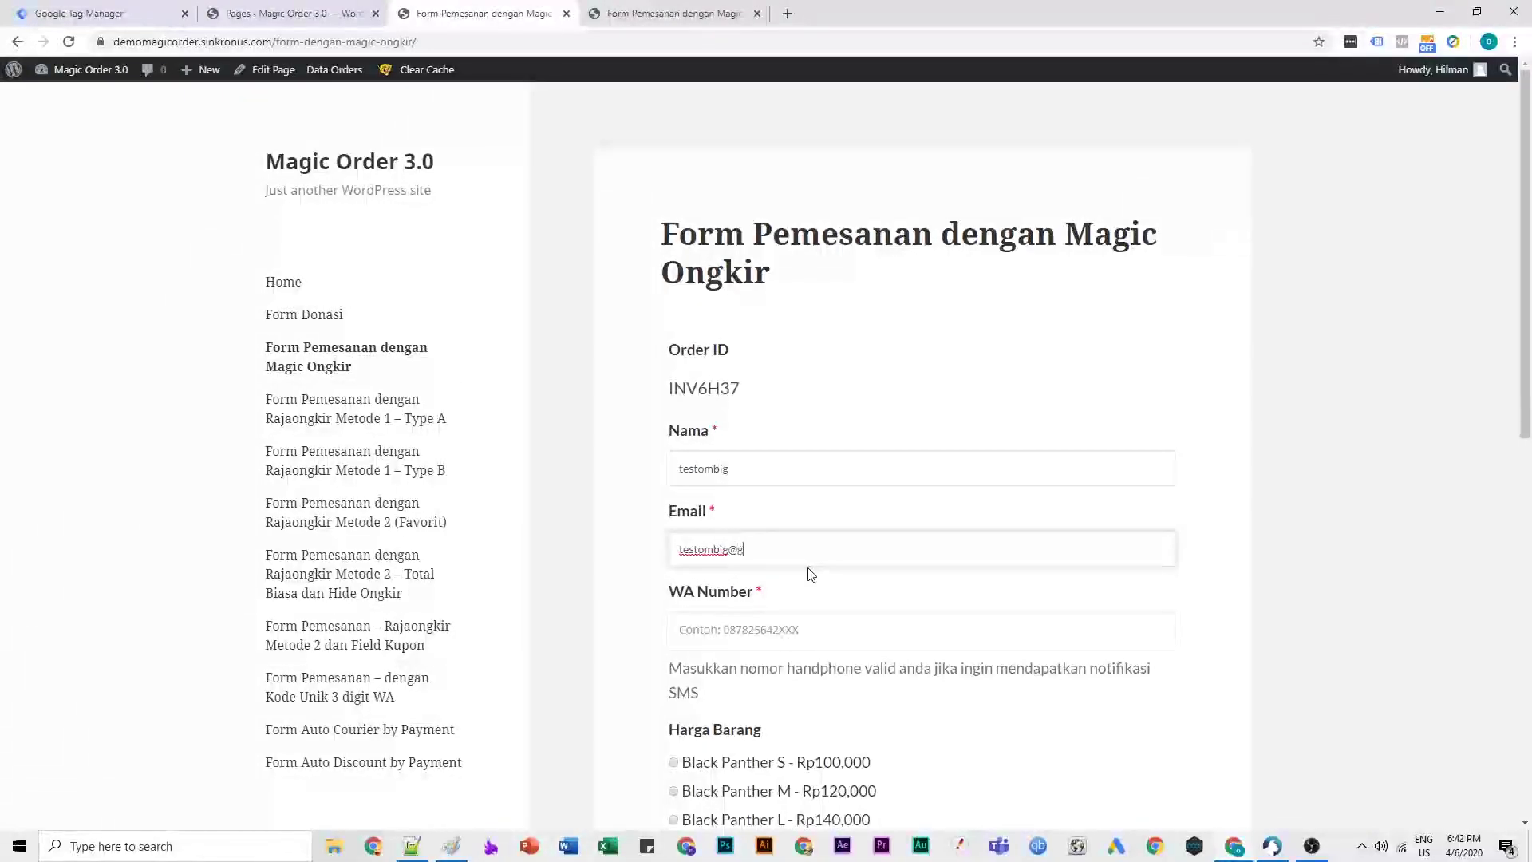
text(om)
key(Tab)
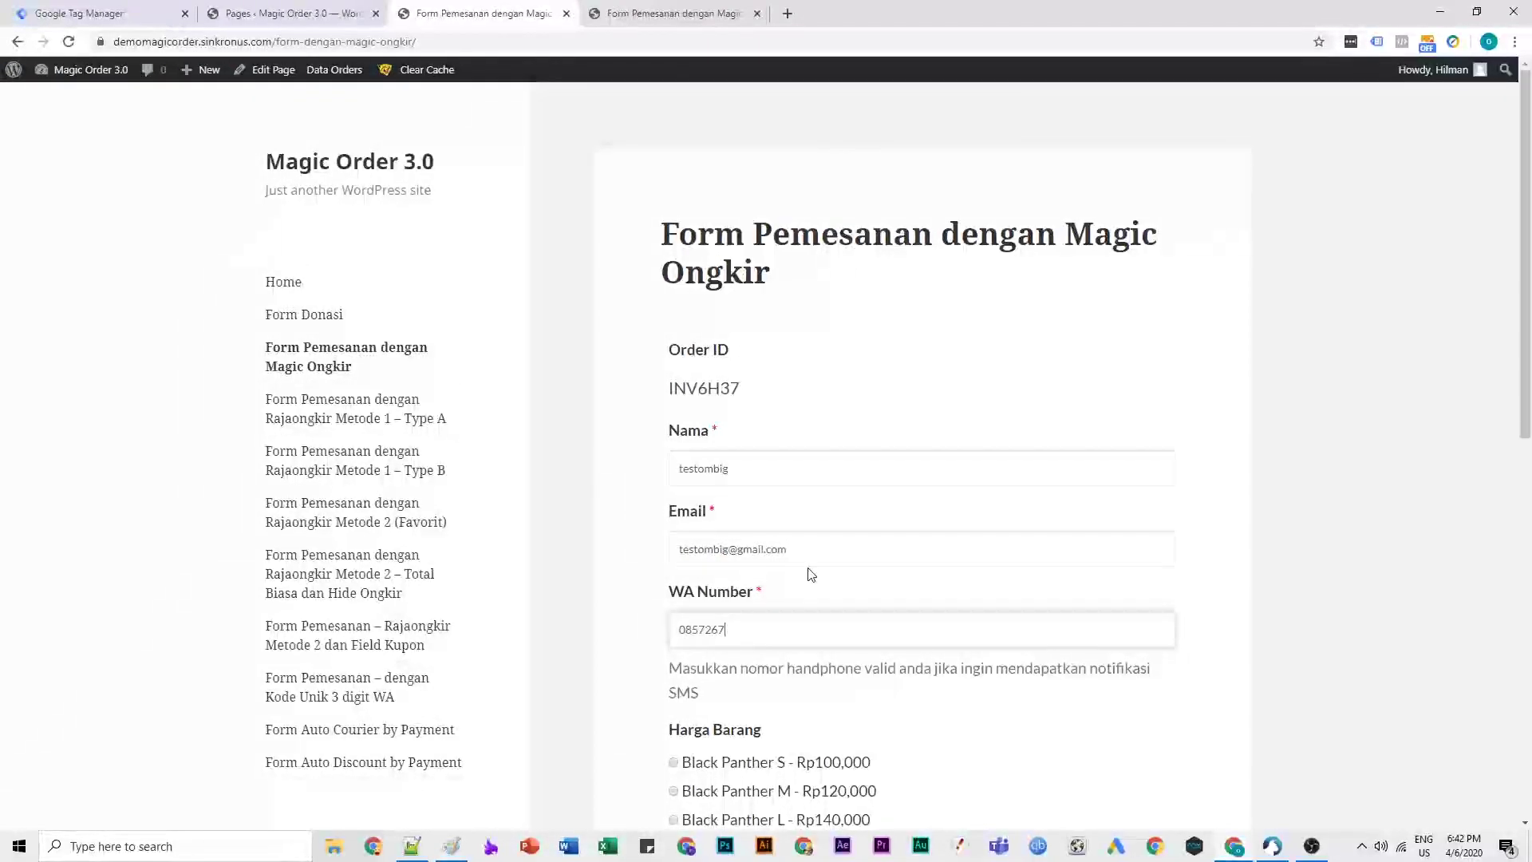
Step: Order 2 Buah of Black Panther L delivered to Cakung, Jakarta Timur, and submit
scroll(810, 575, down, 10)
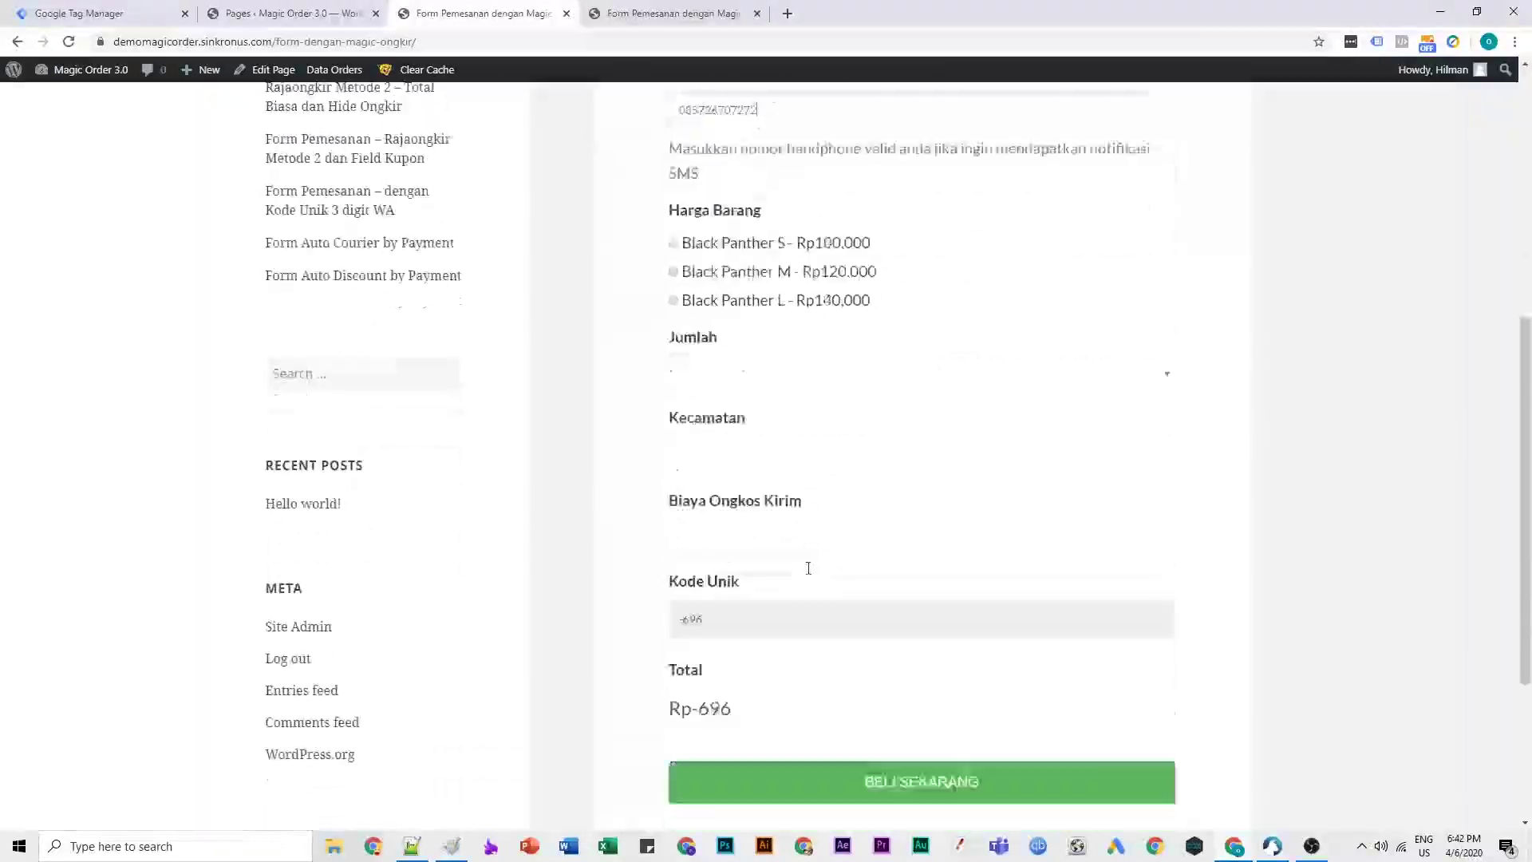
scroll(755, 205, up, 4)
click(699, 345)
click(718, 417)
click(742, 472)
click(761, 495)
text(jakarta)
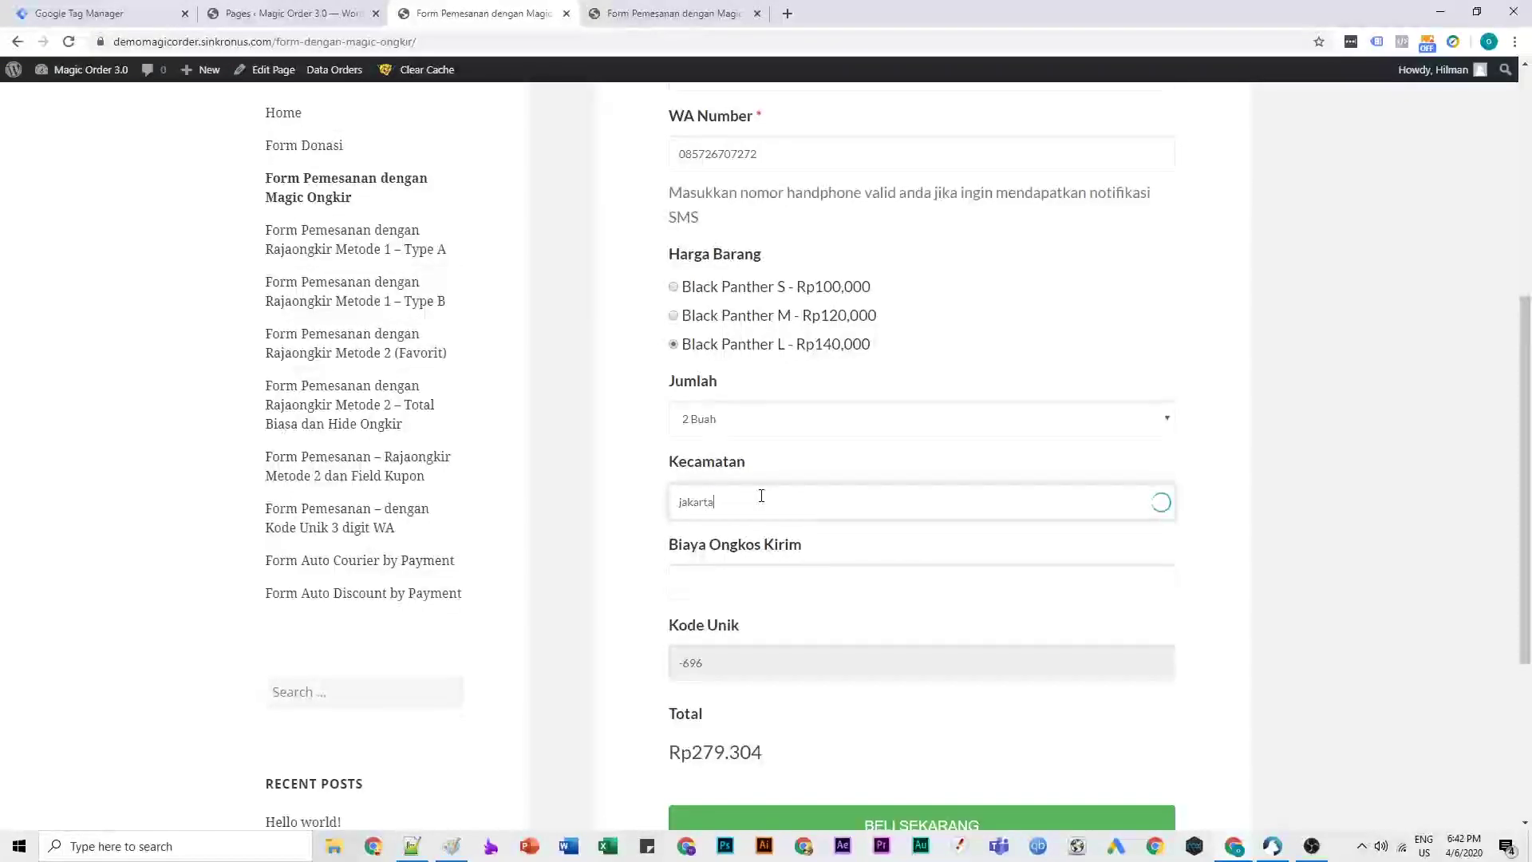
click(787, 534)
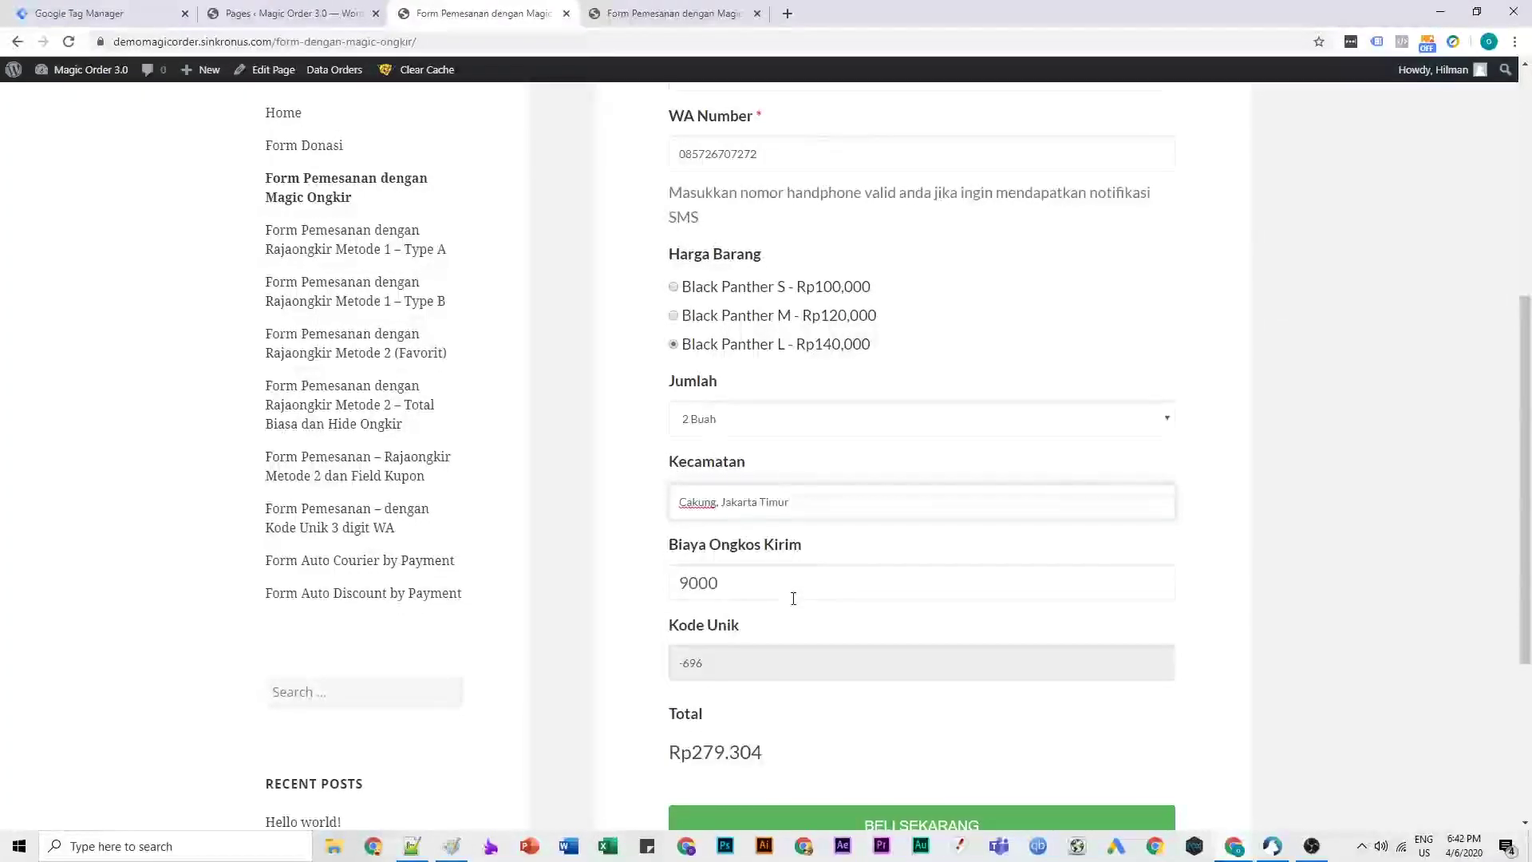
scroll(807, 708, down, 2)
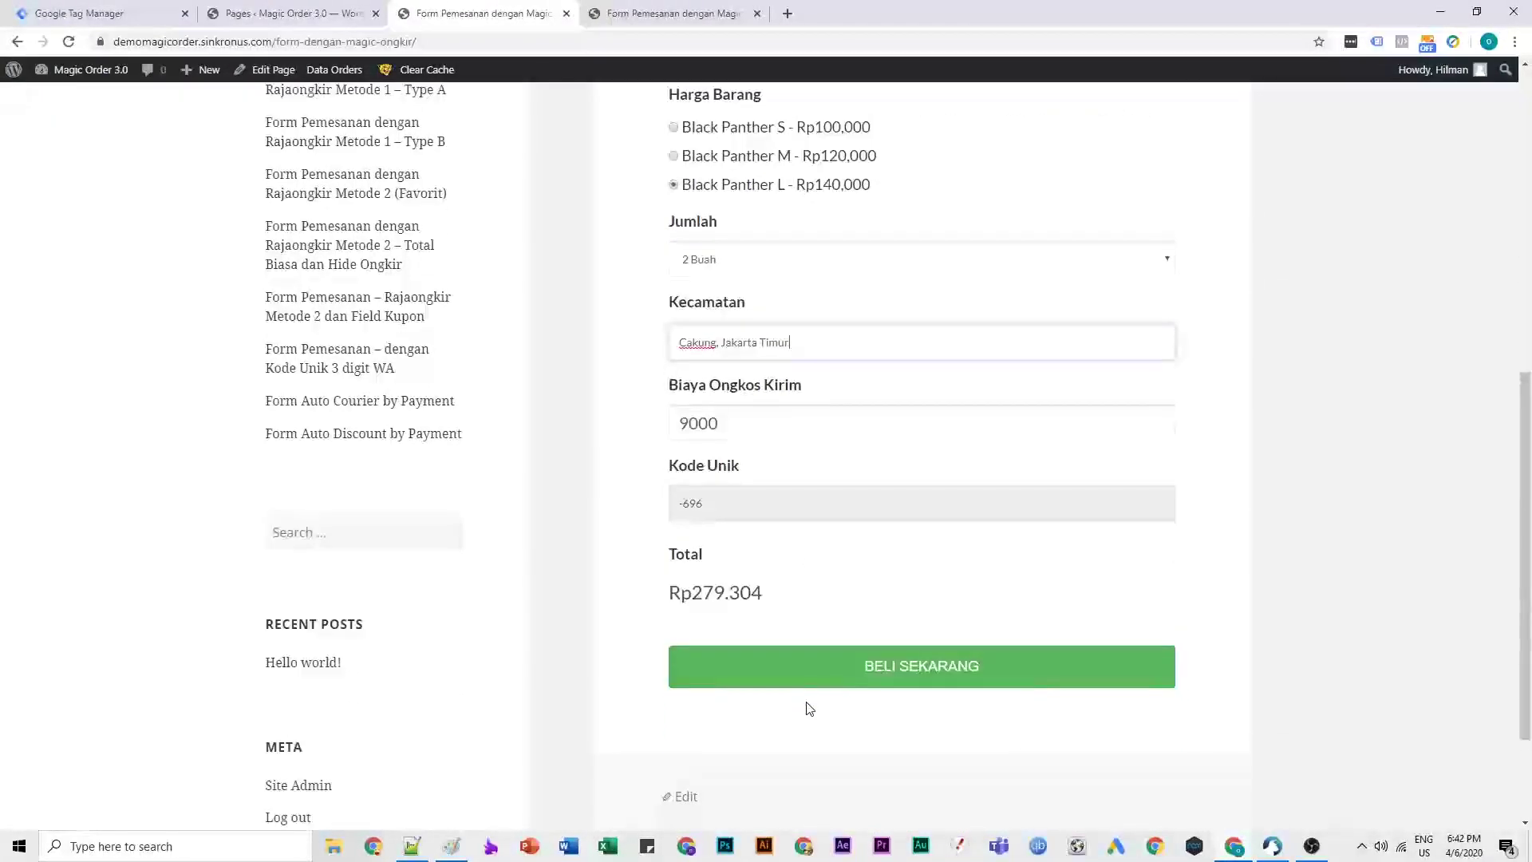
click(919, 669)
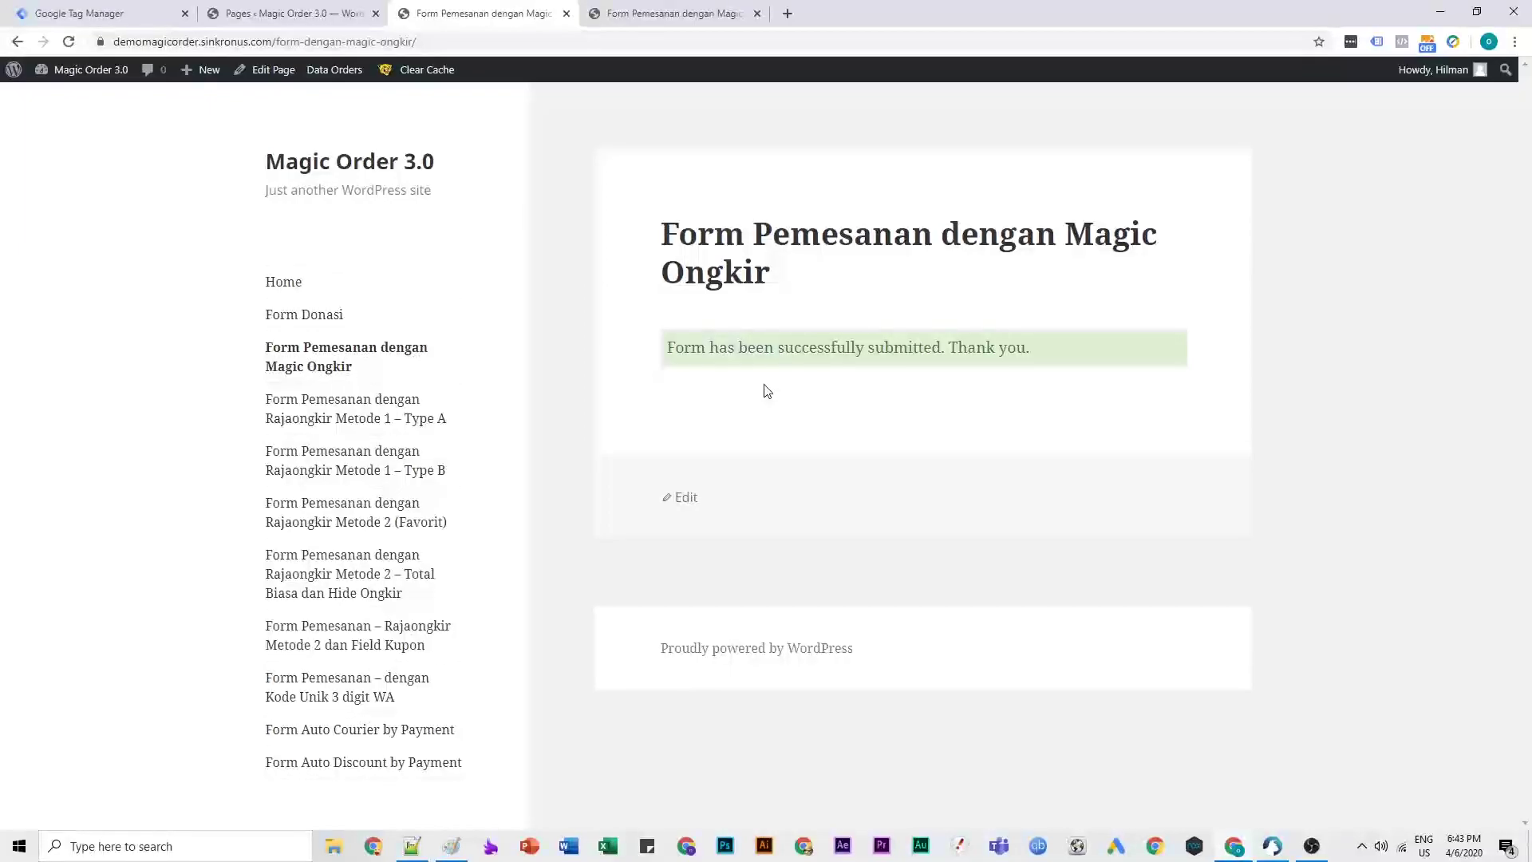
Step: View the container's workspace overview in Tag Manager, then go back to the submitted order form
click(102, 8)
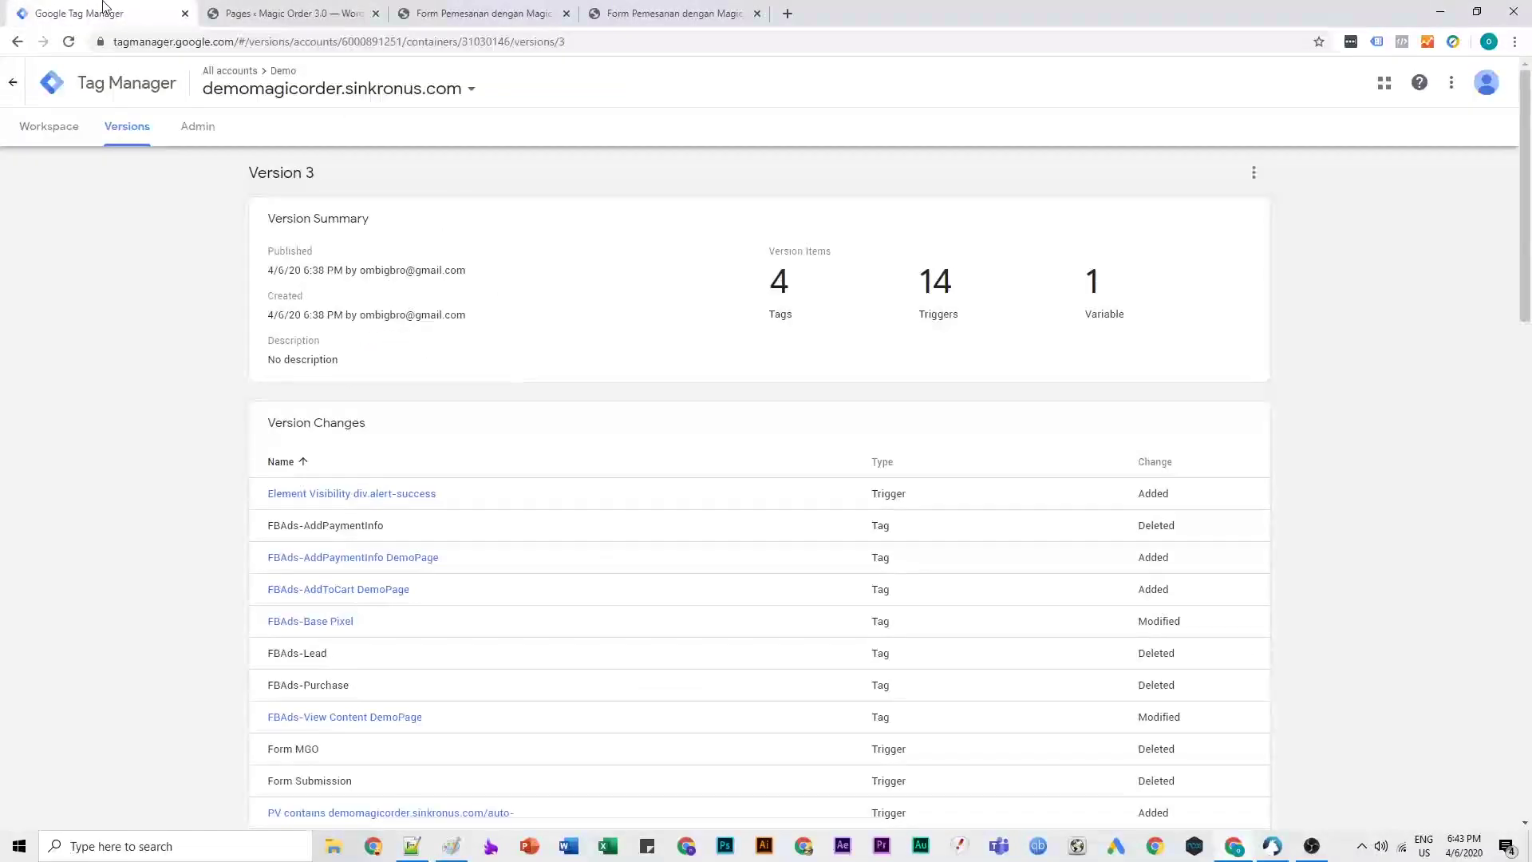
click(40, 126)
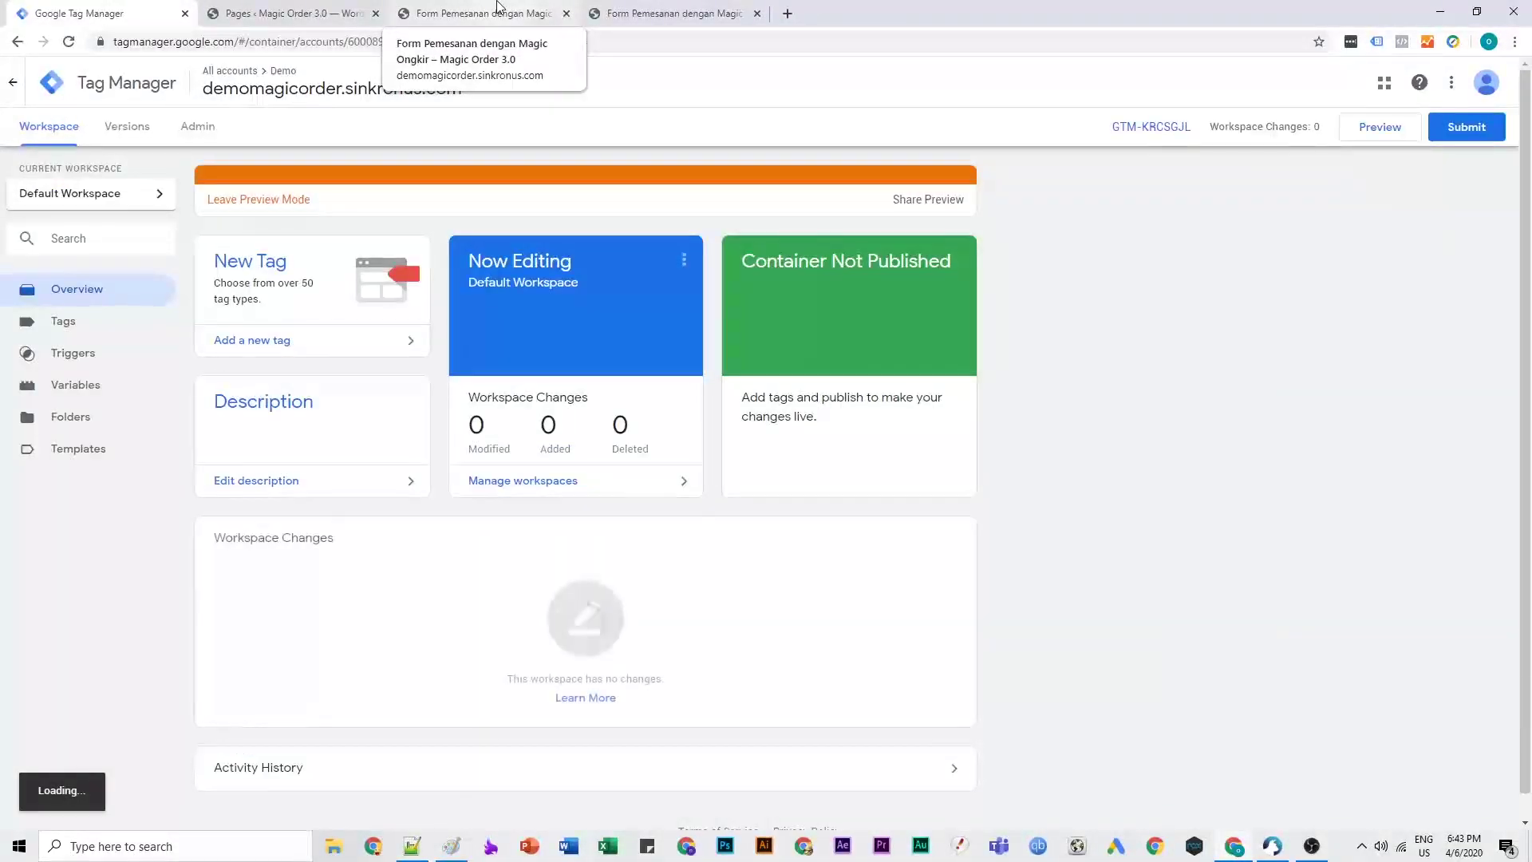
click(497, 6)
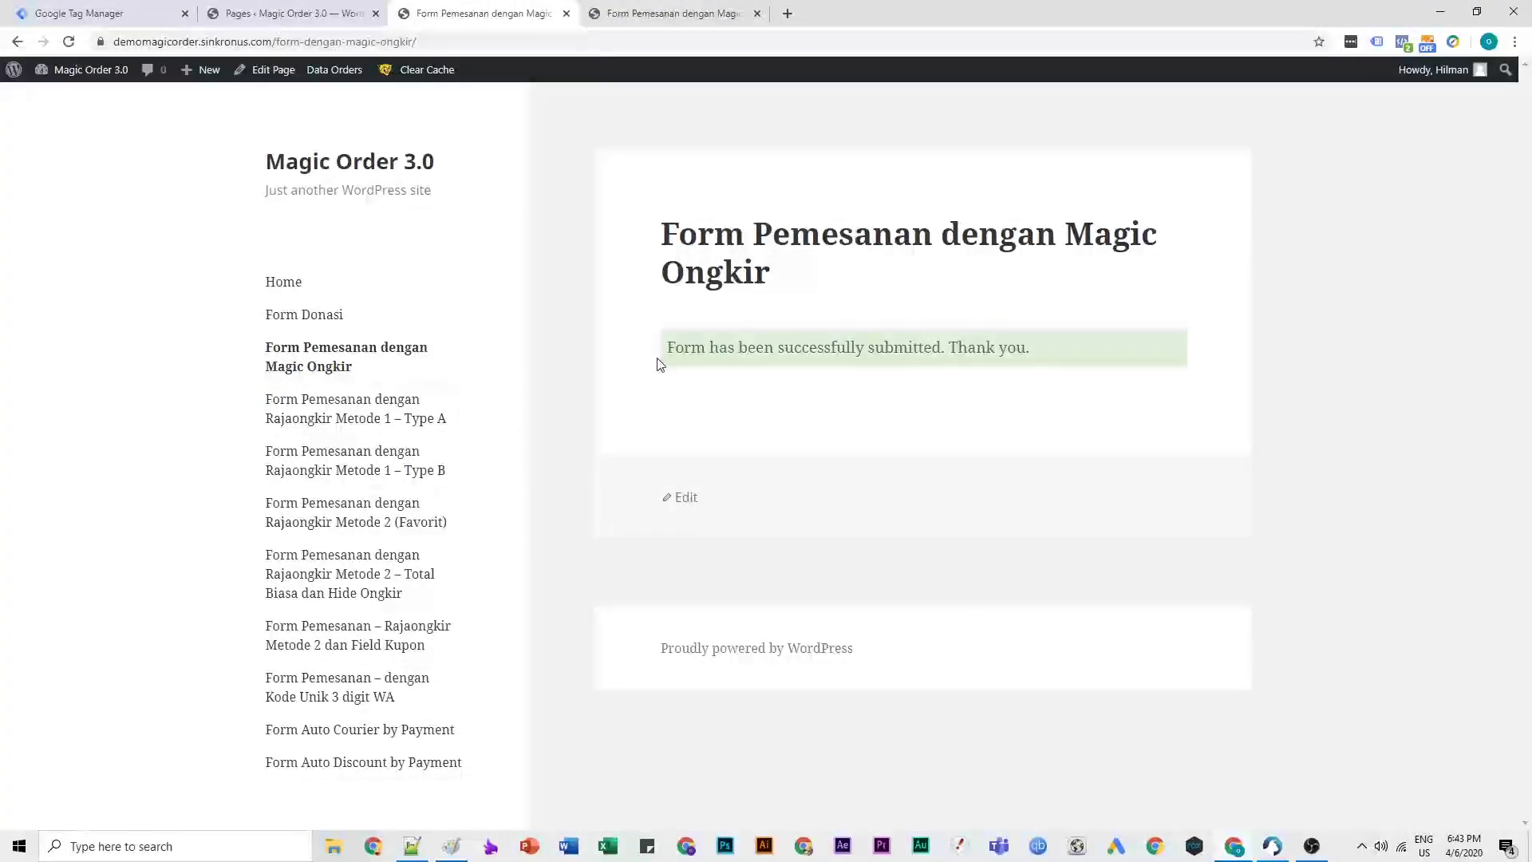
Step: Inspect the alert-success message in DevTools, then reload the form and inspect the Beli Sekarang button
right_click(878, 348)
click(969, 554)
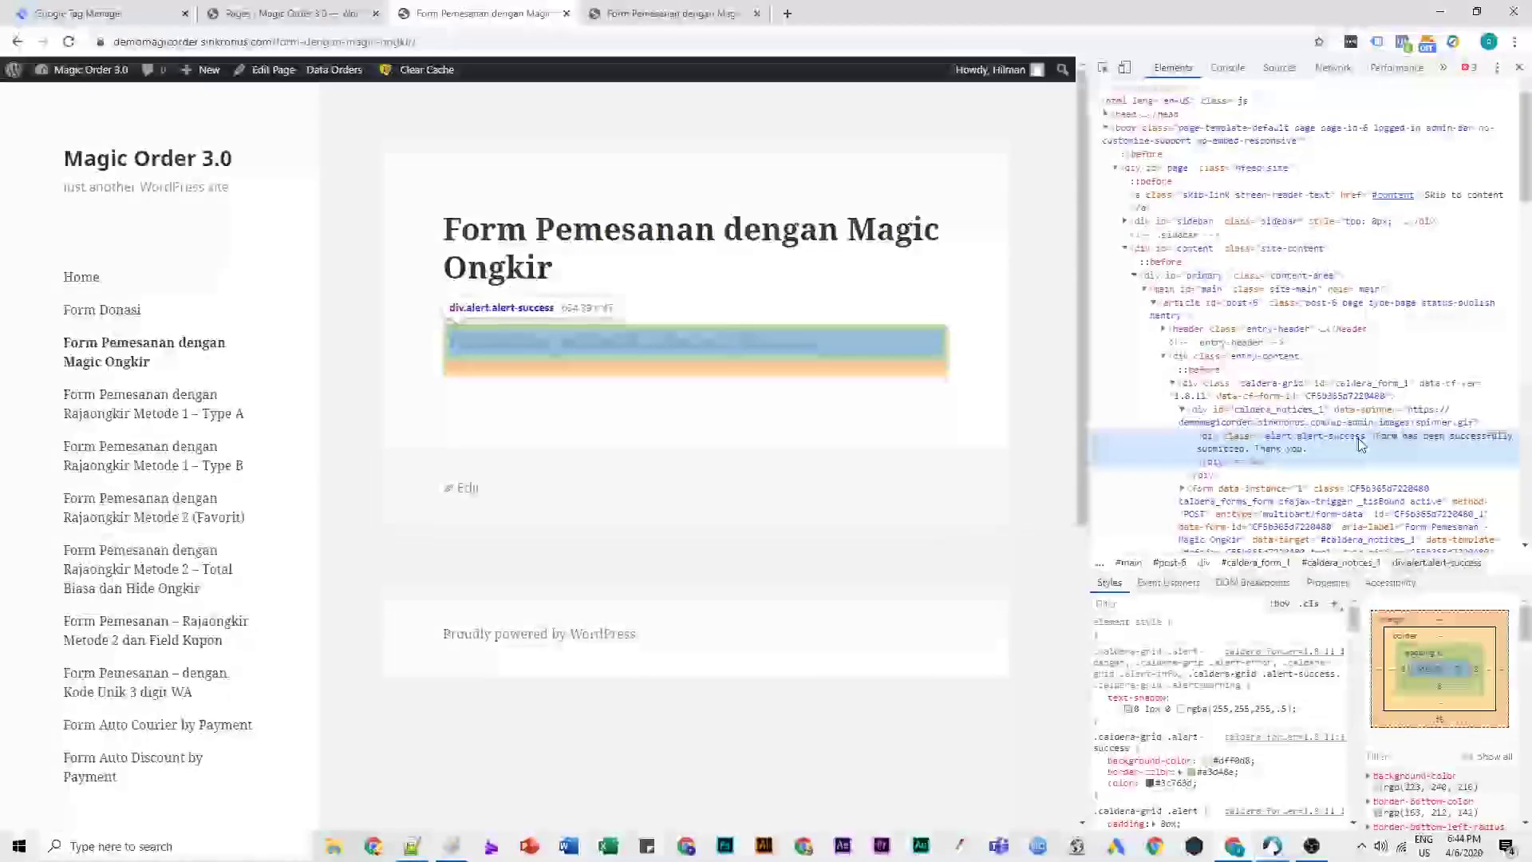
click(71, 44)
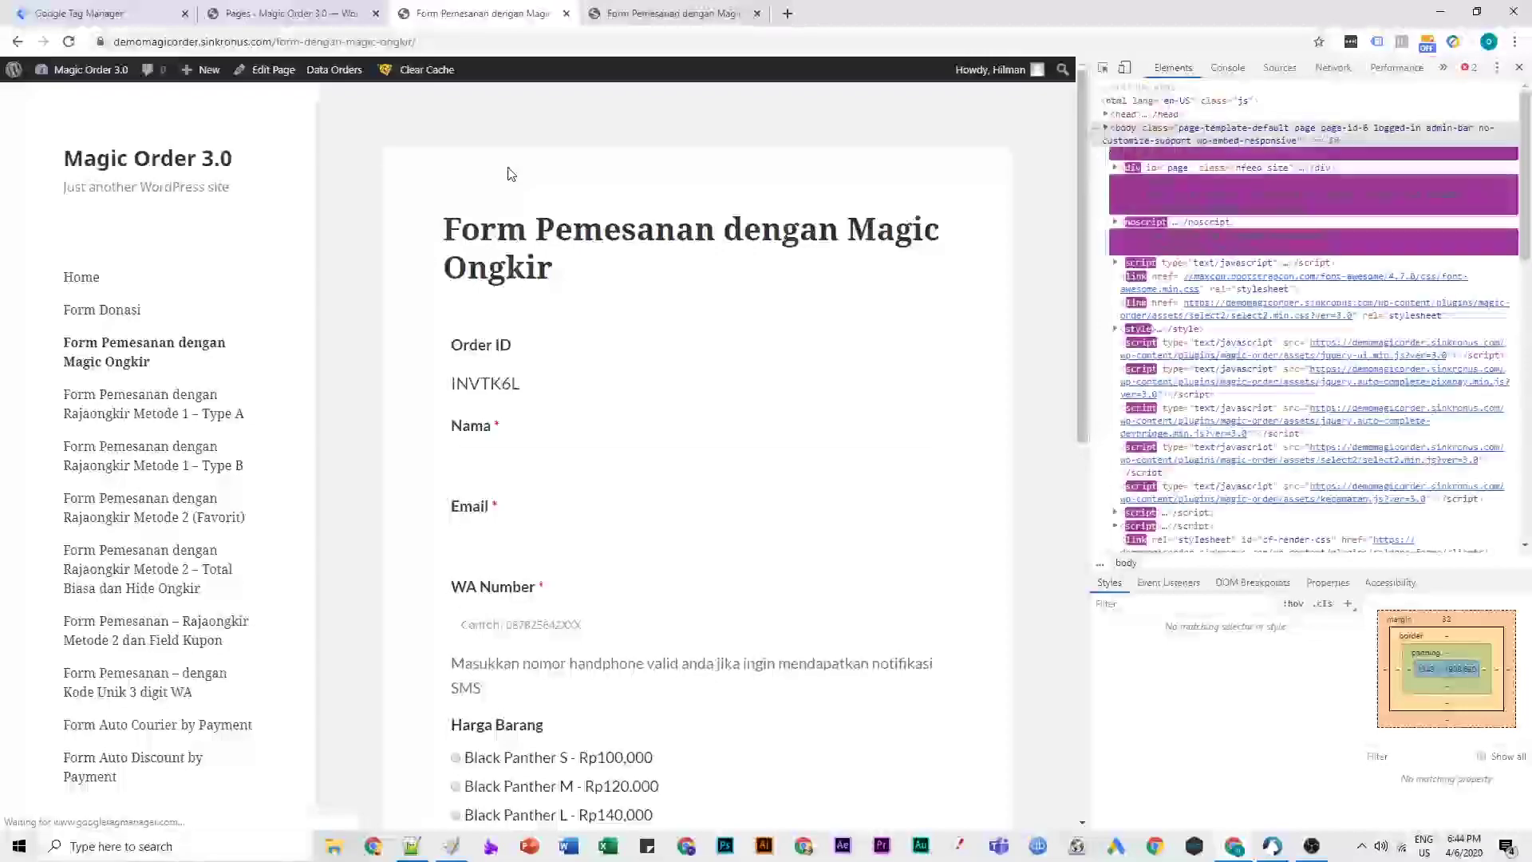
scroll(906, 365, down, 15)
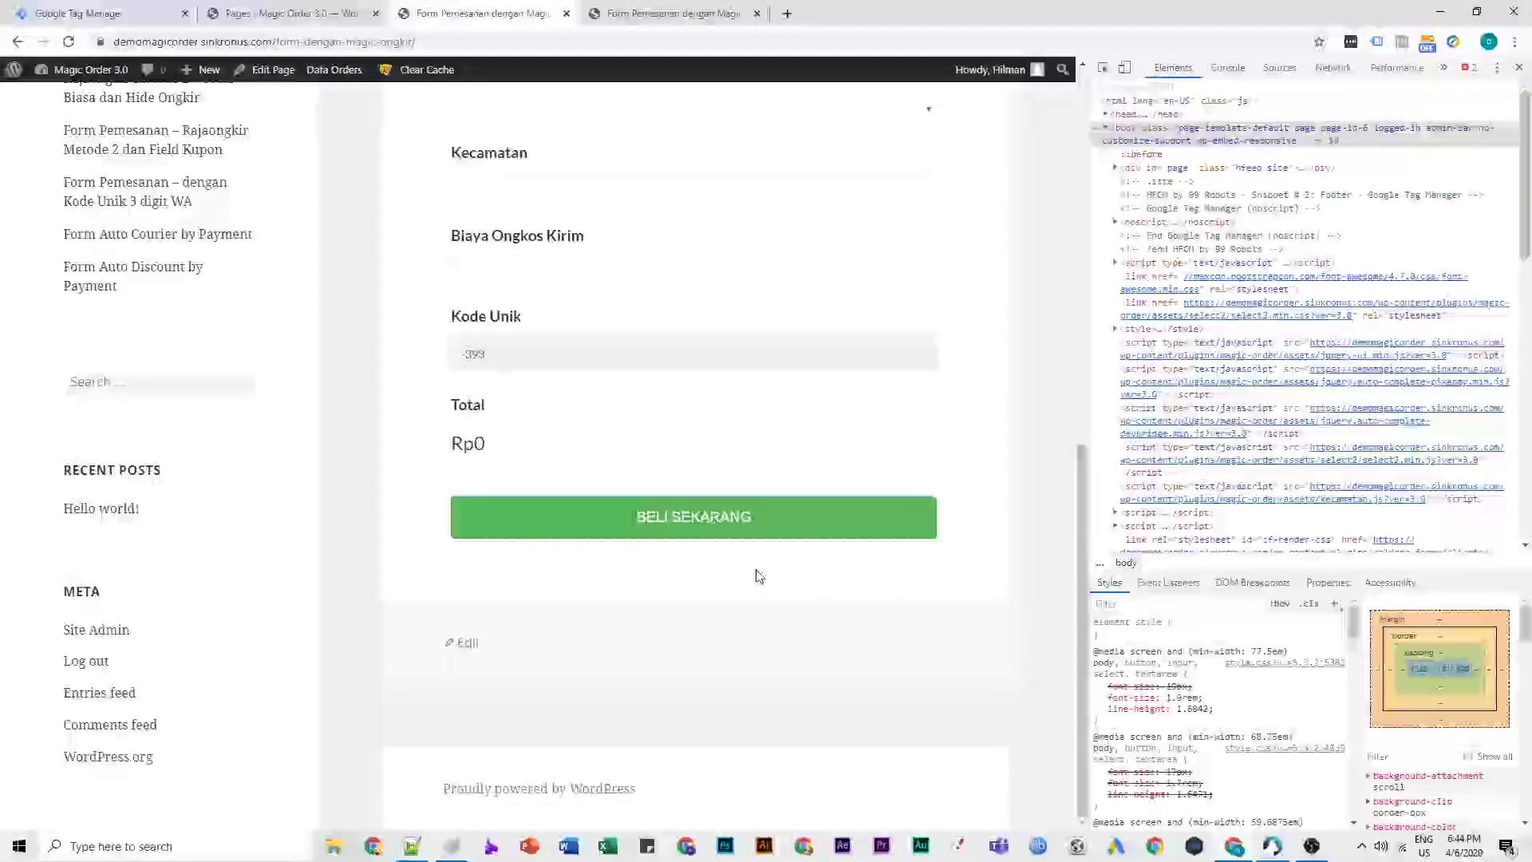
right_click(820, 533)
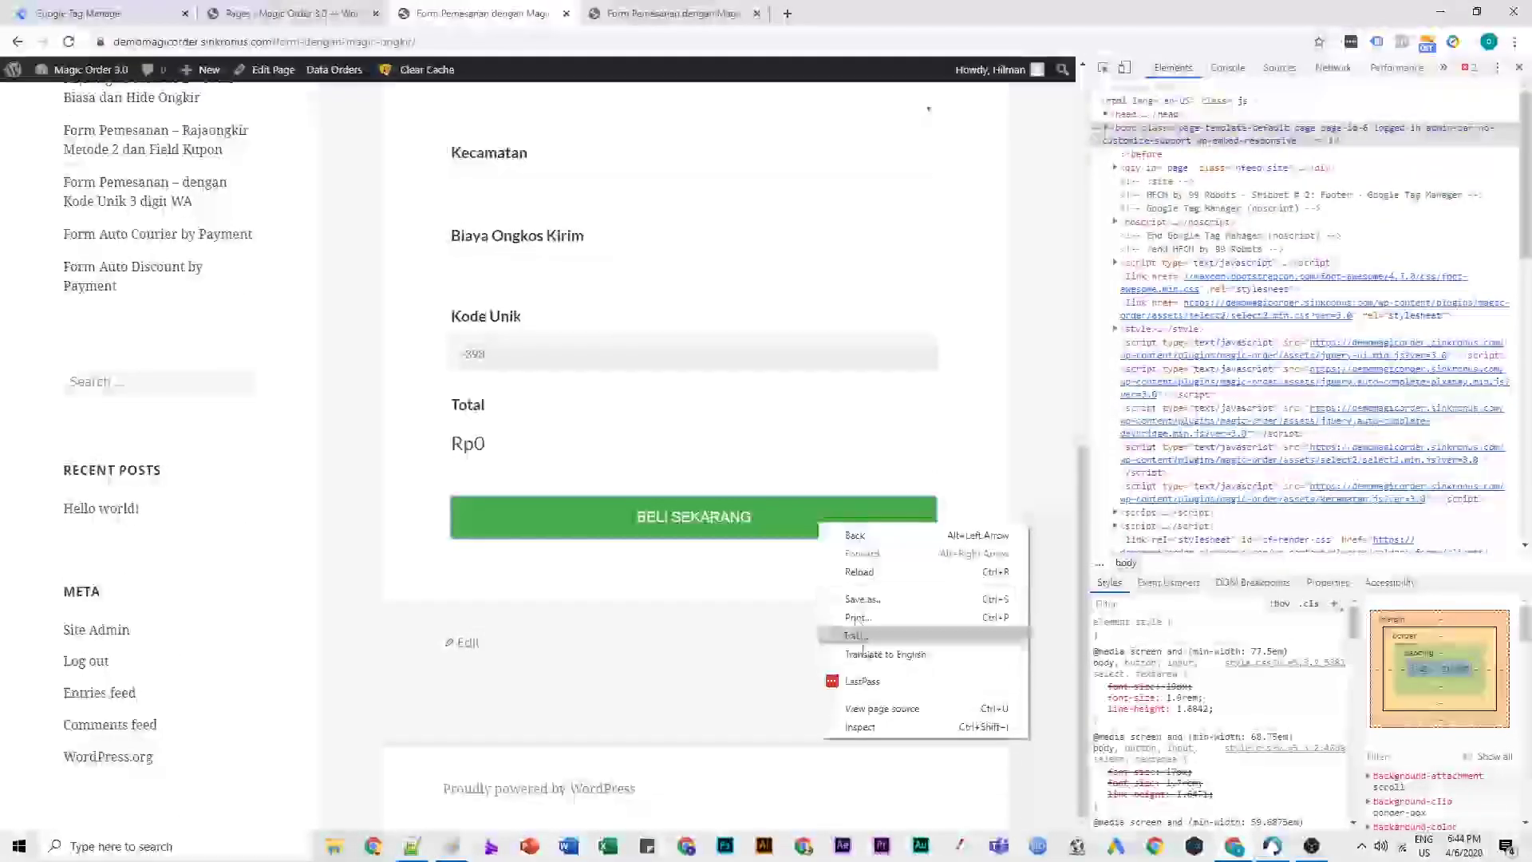
click(881, 749)
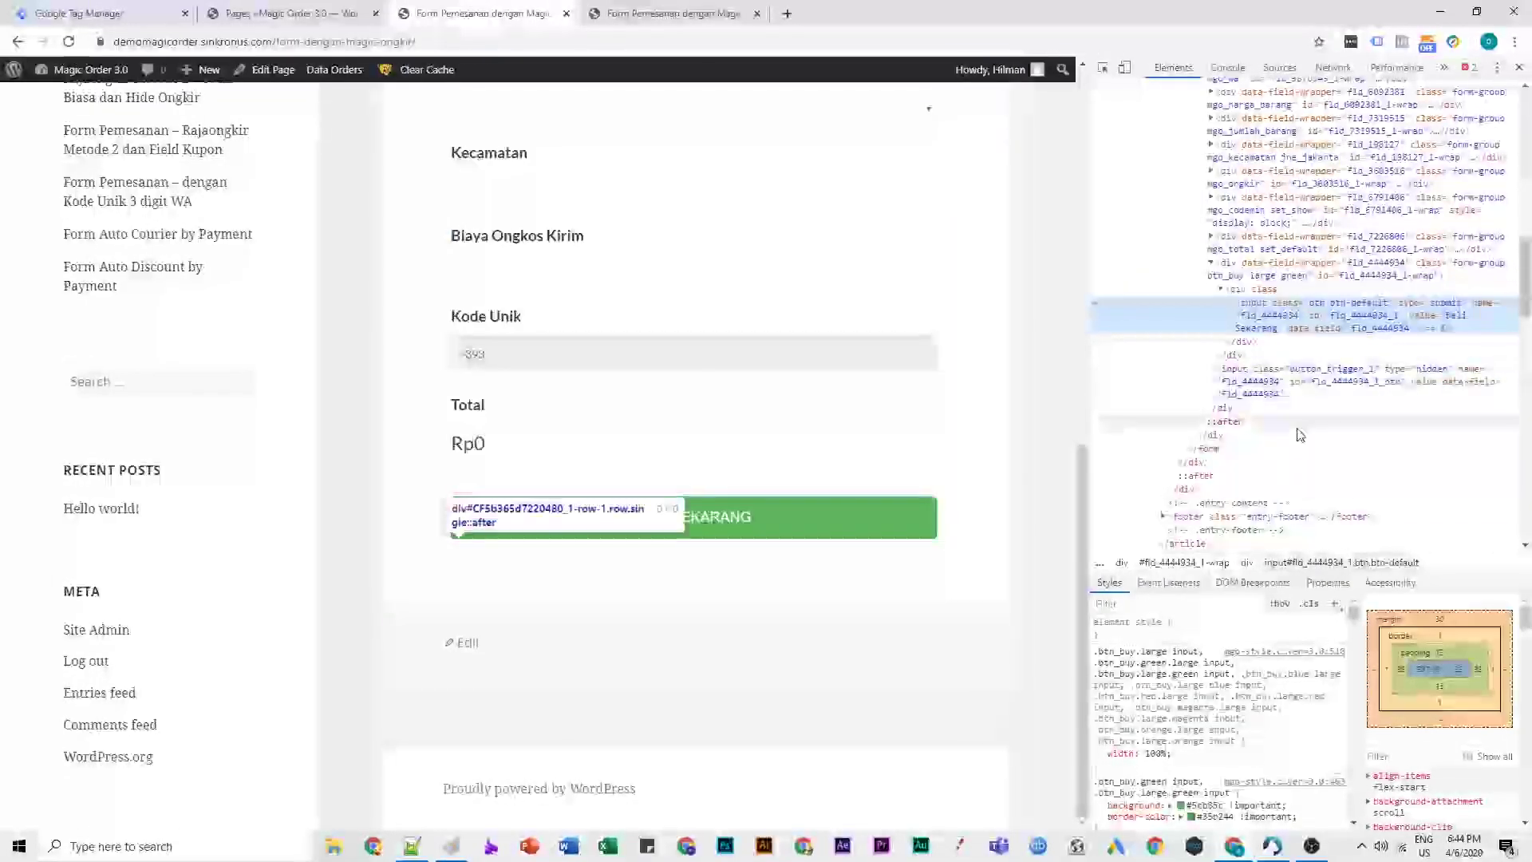
scroll(1036, 506, up, 12)
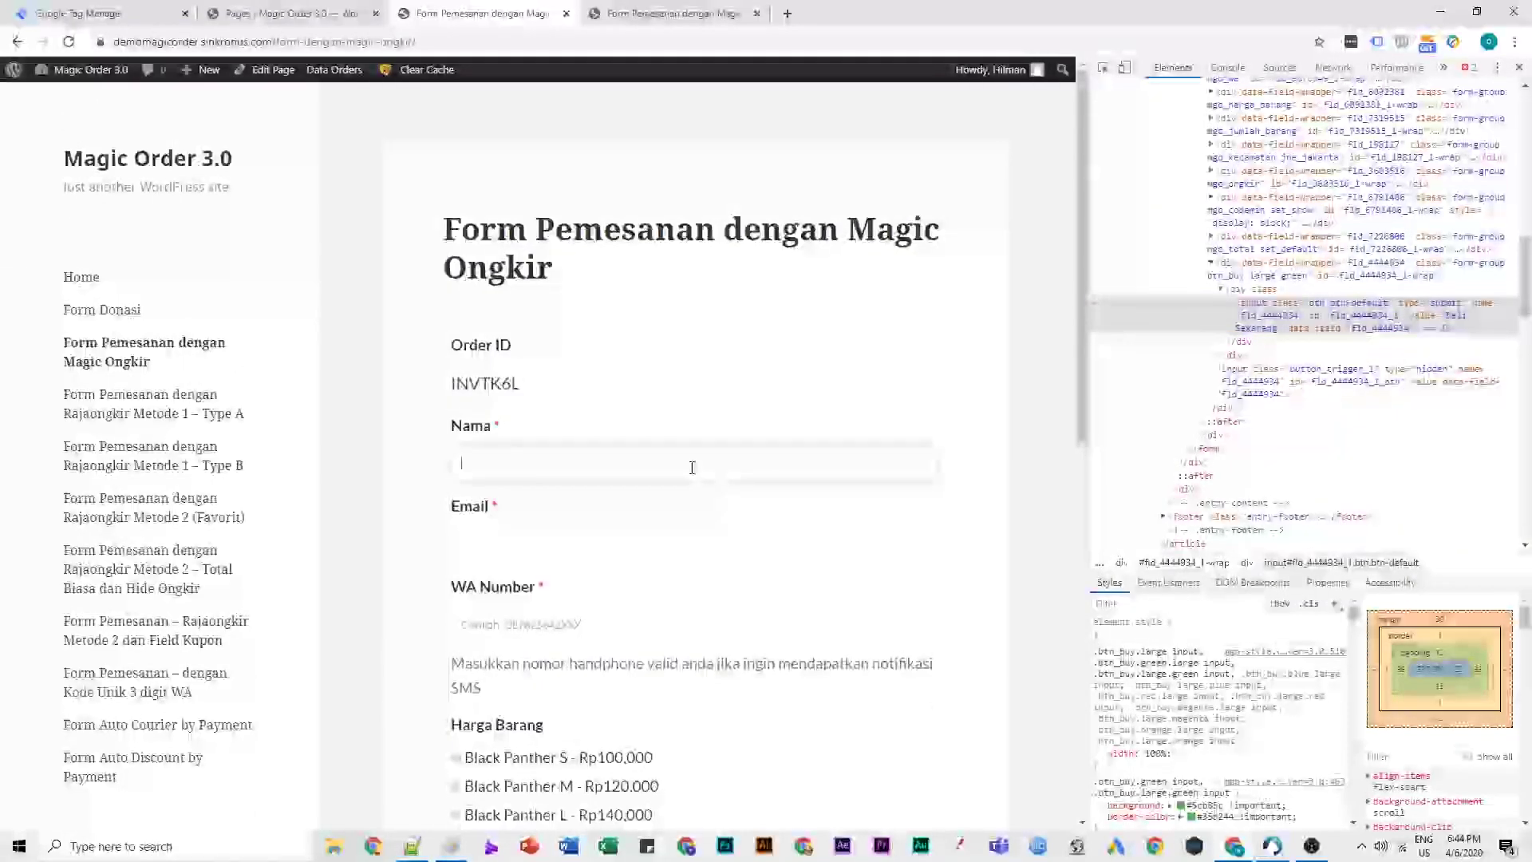
Step: Enter a test customer's name, e-mail address and WA number in the order form
text(testombl)
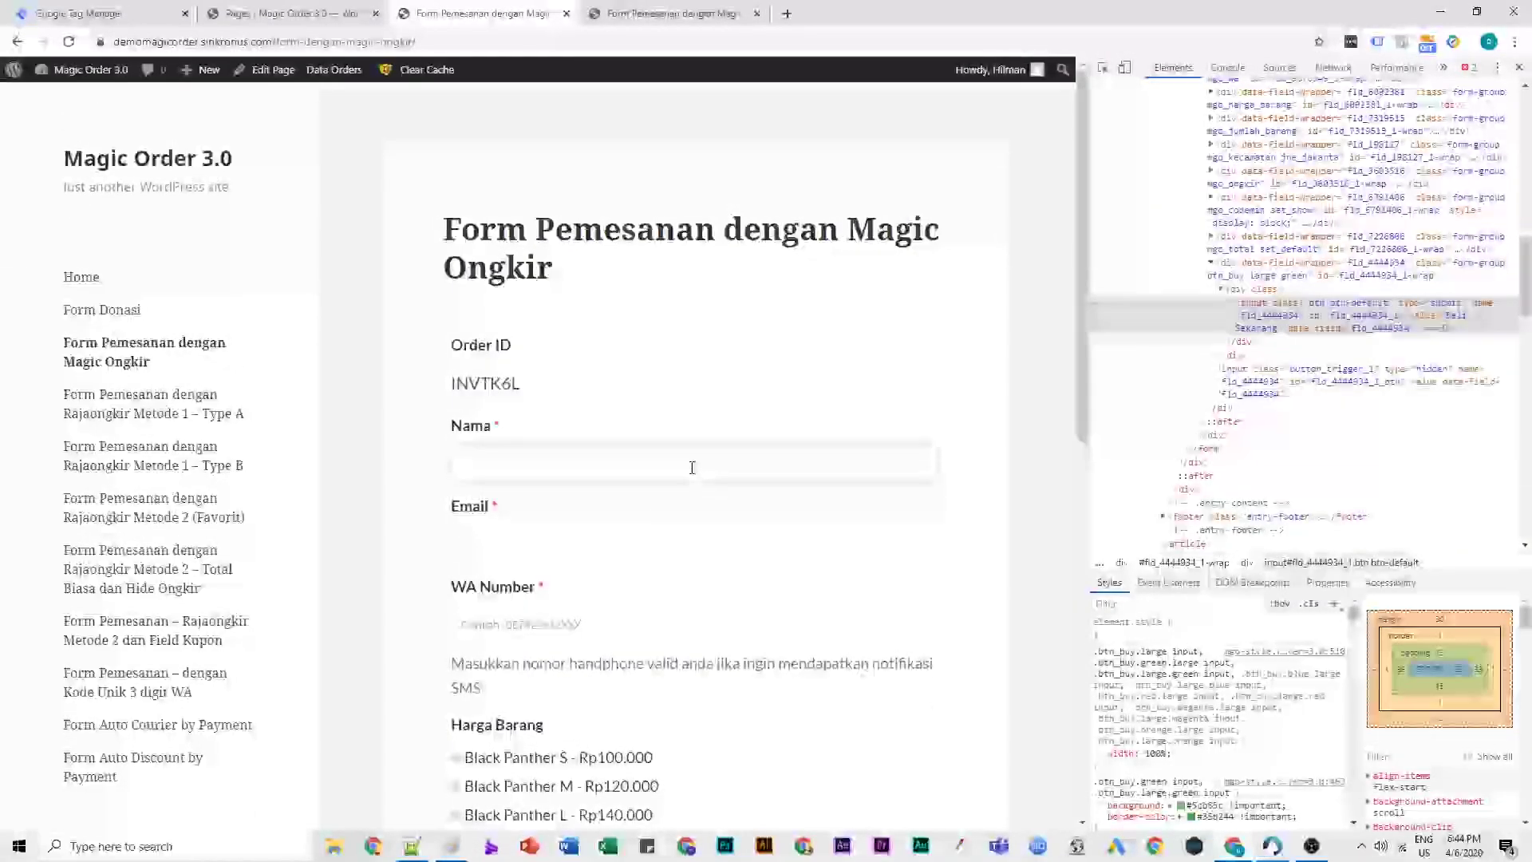
text(a)
key(Tab)
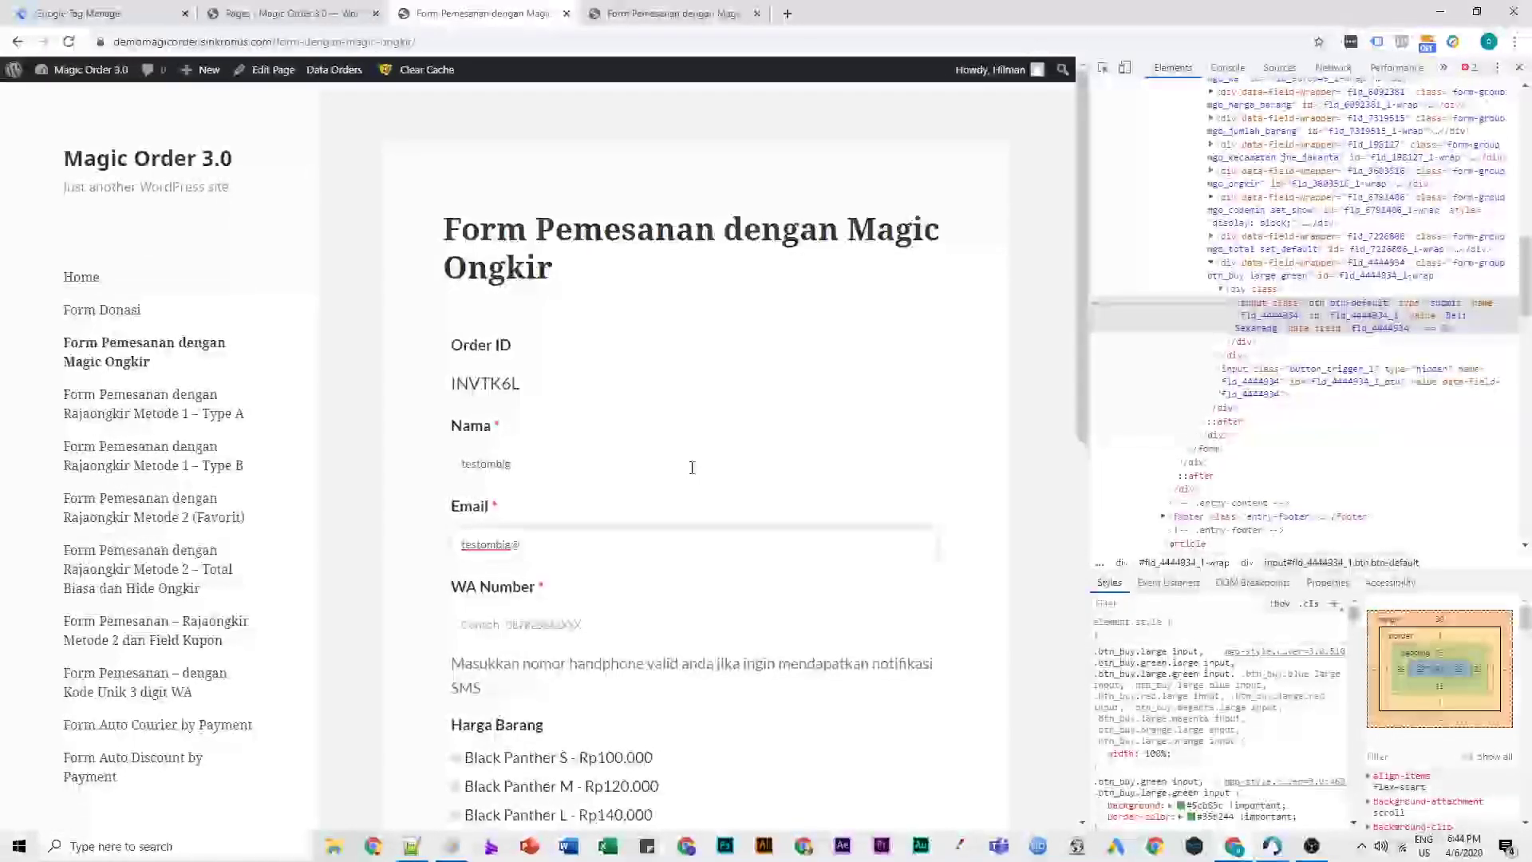
key(Tab)
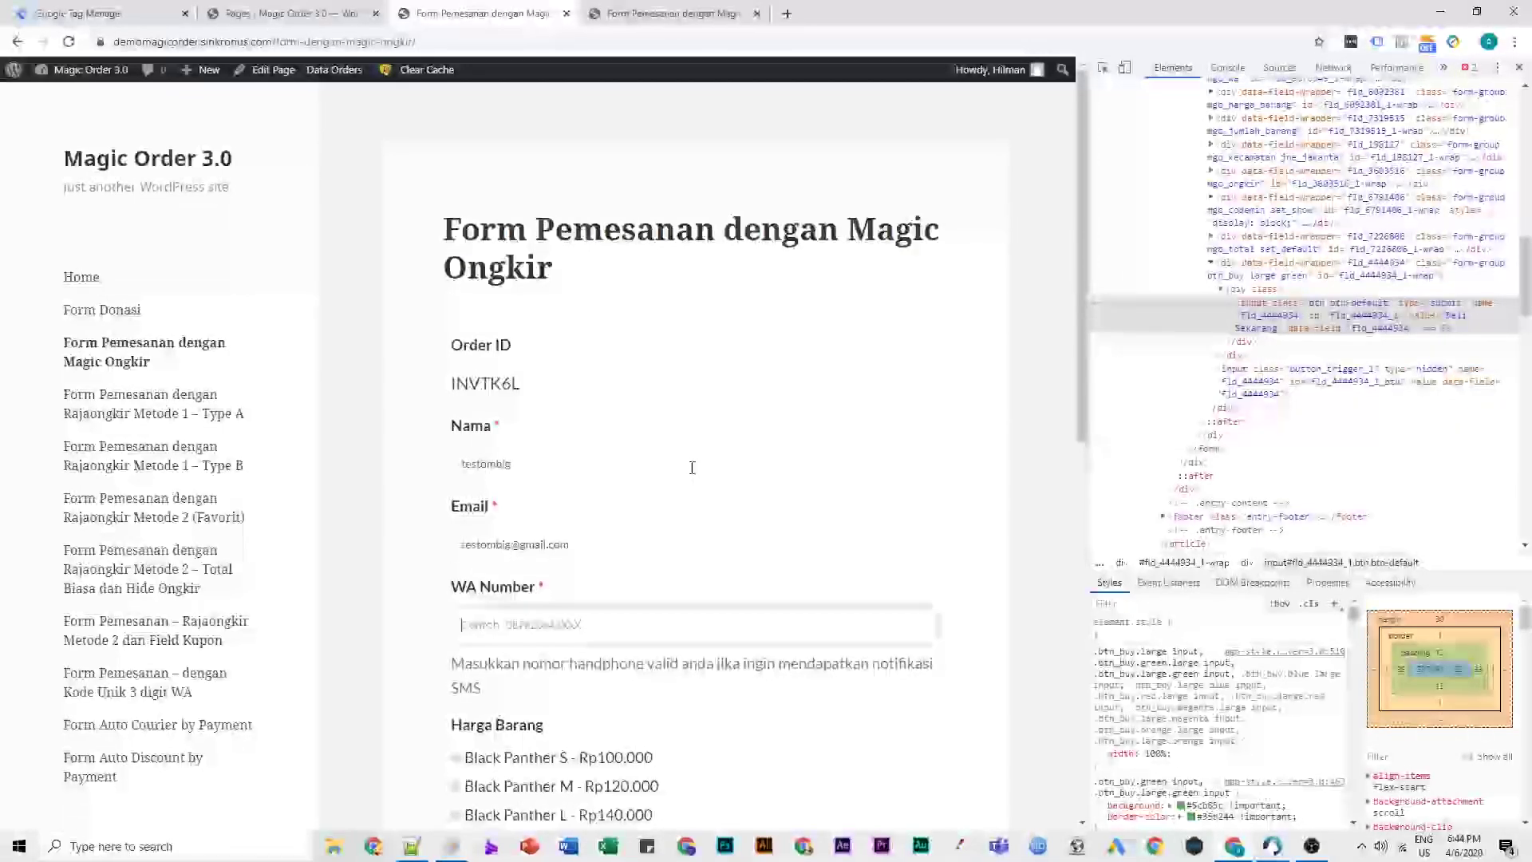
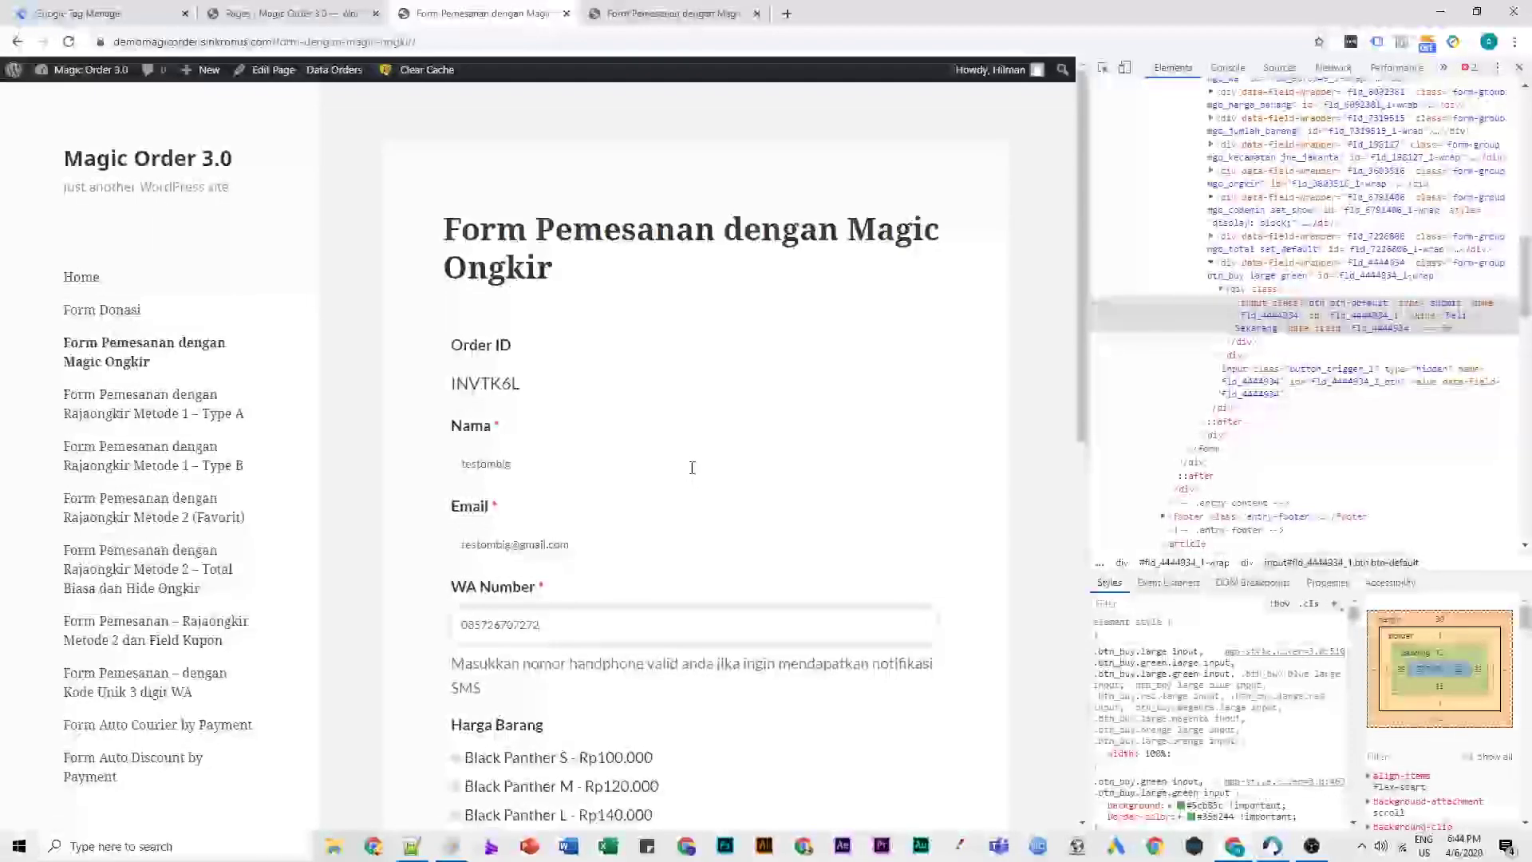
Step: Choose the Black Panther M product with a quantity of 3 Buah
scroll(686, 472, down, 3)
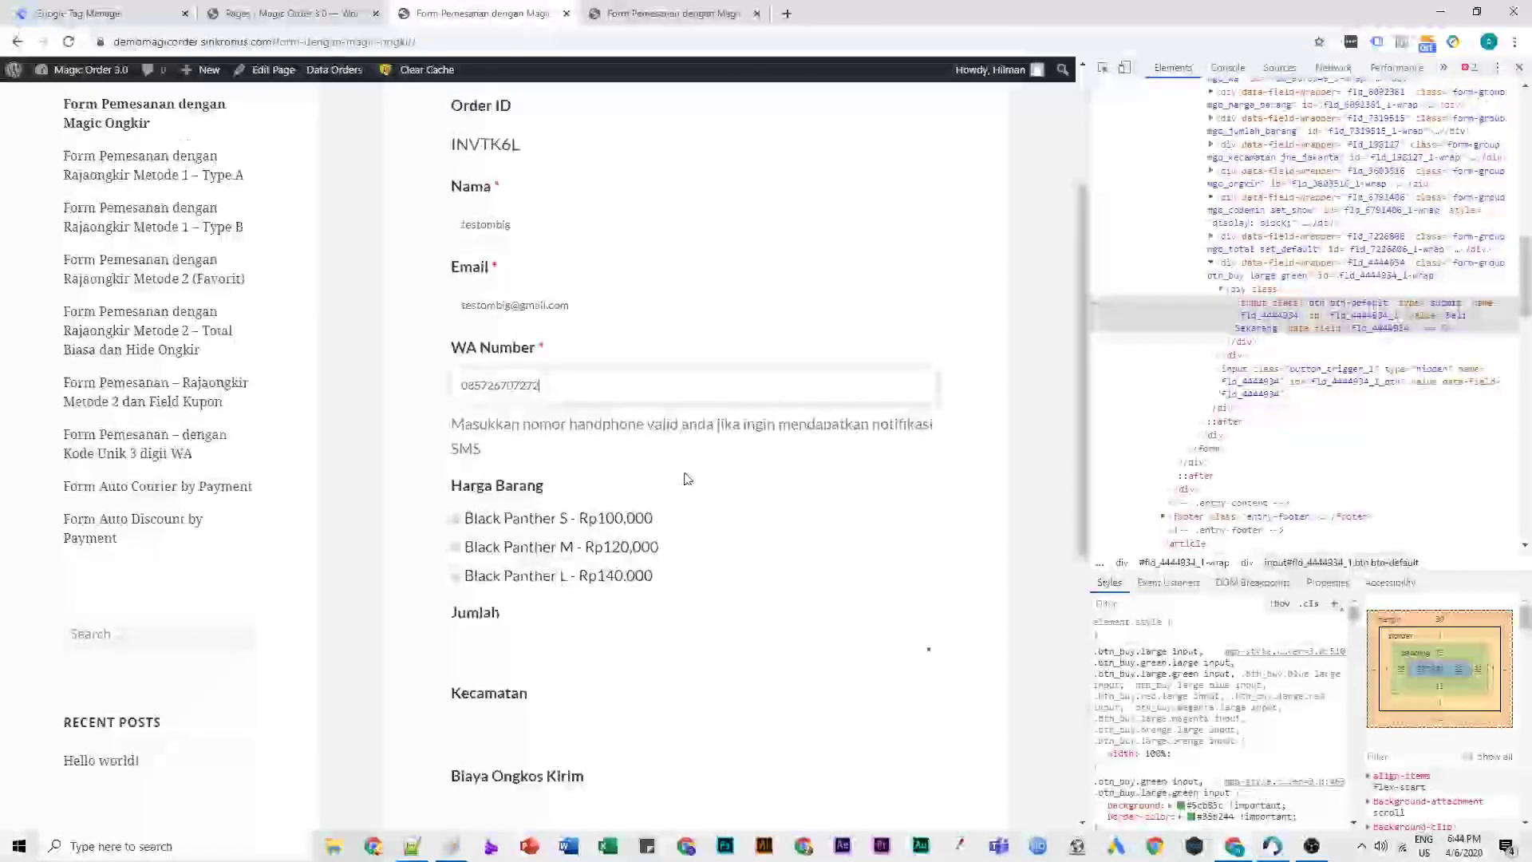
click(606, 550)
click(605, 649)
click(574, 724)
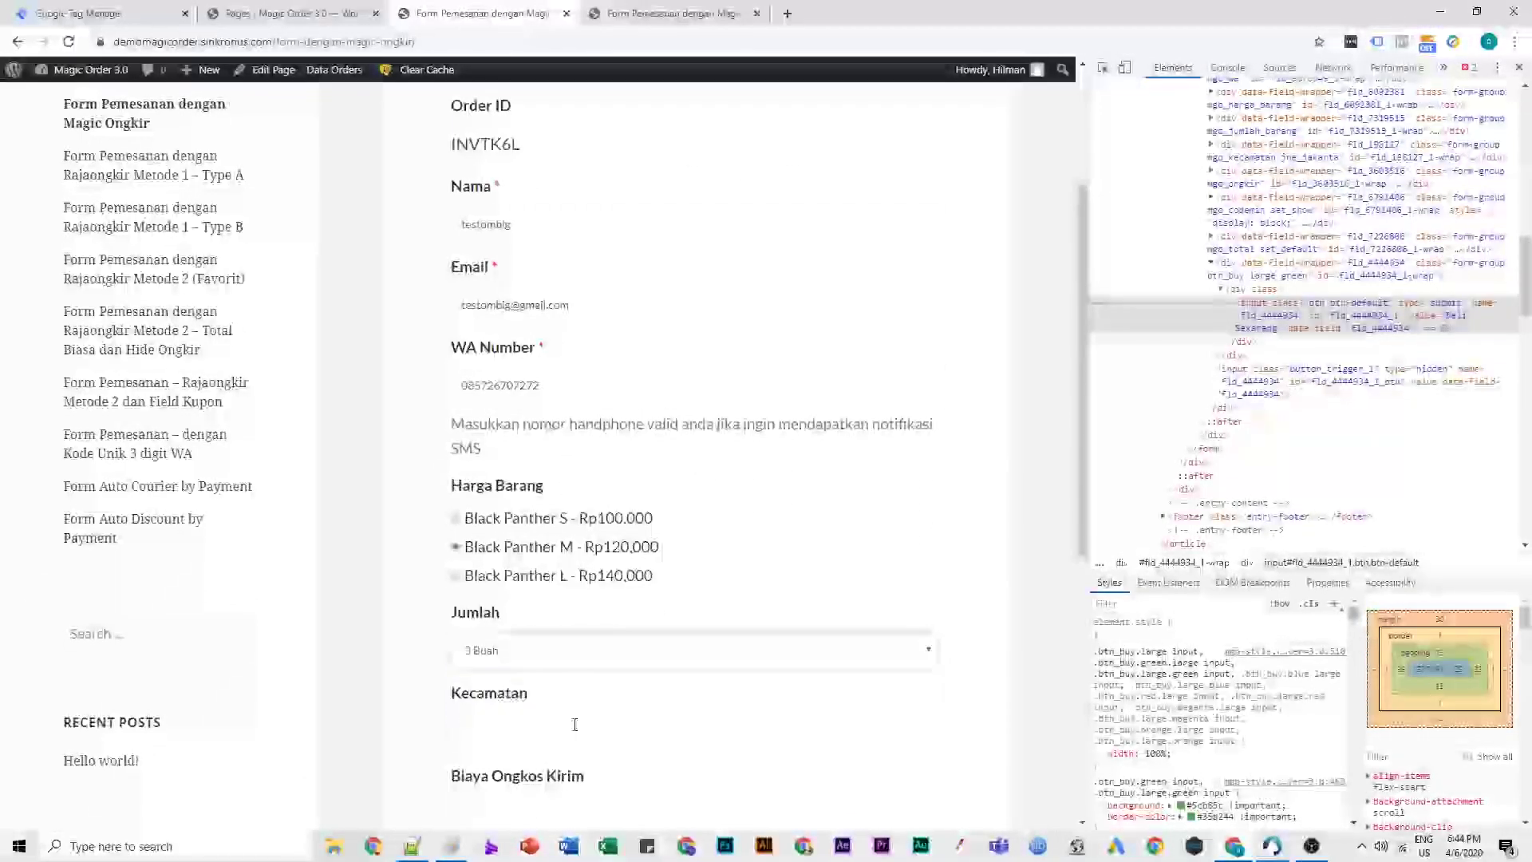
Step: Pick Cakung, Jakarta Timur as the district and submit the order
scroll(581, 695, down, 2)
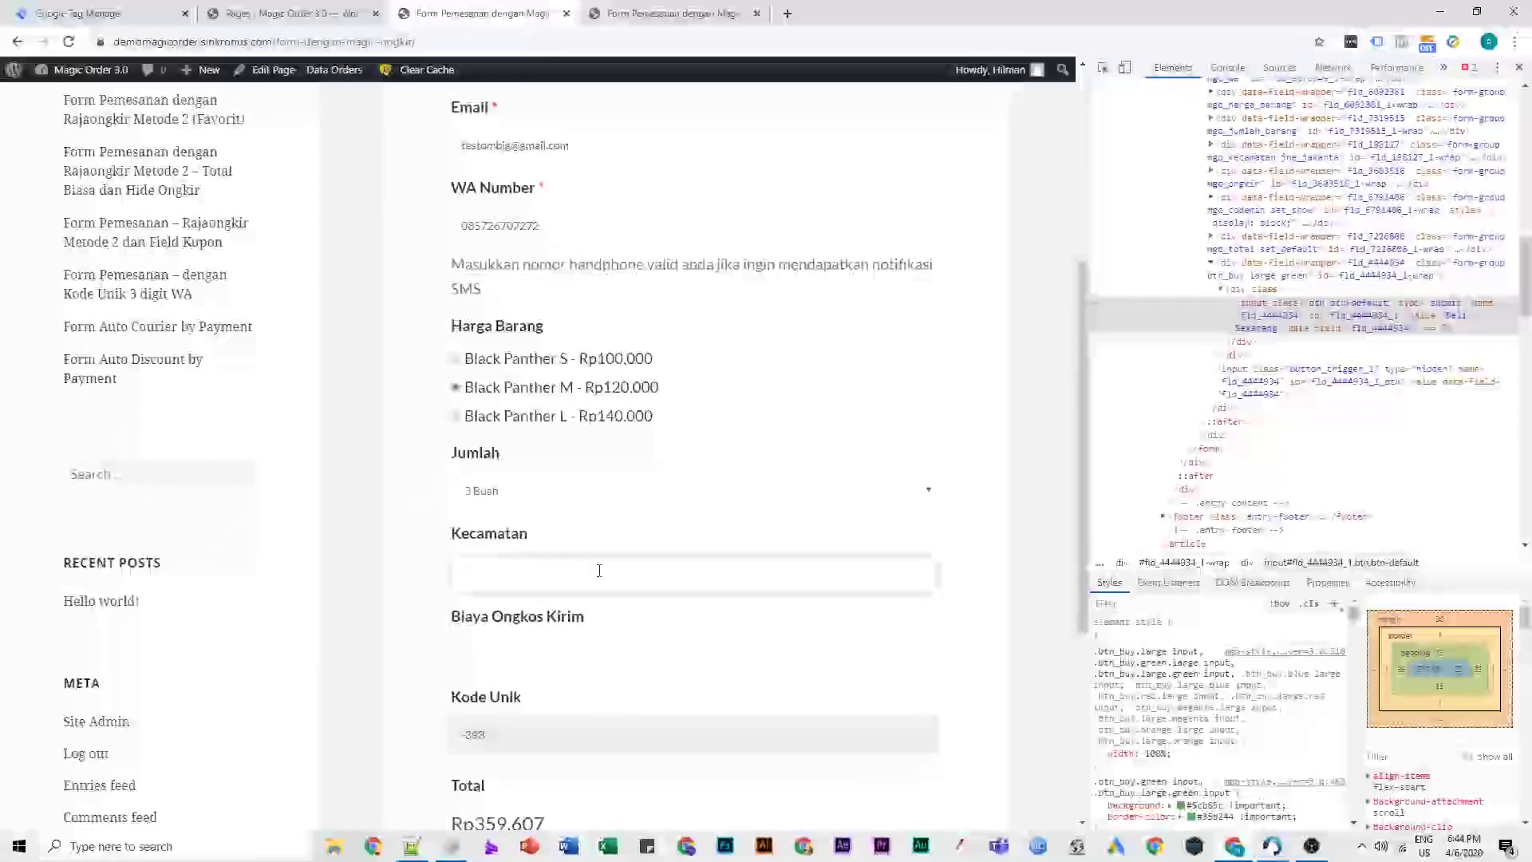
text(jakarta)
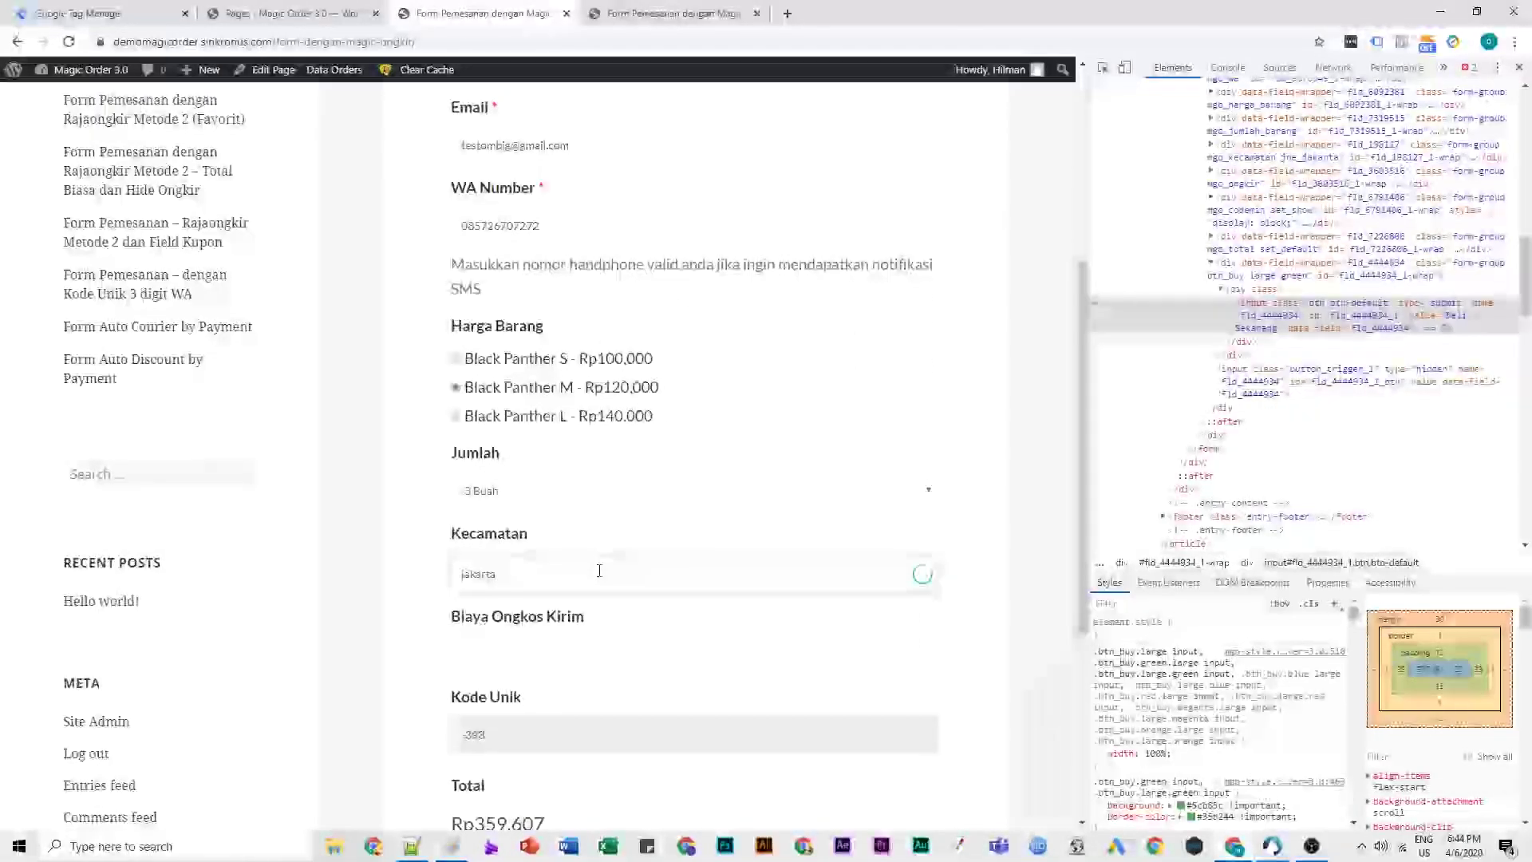
click(587, 627)
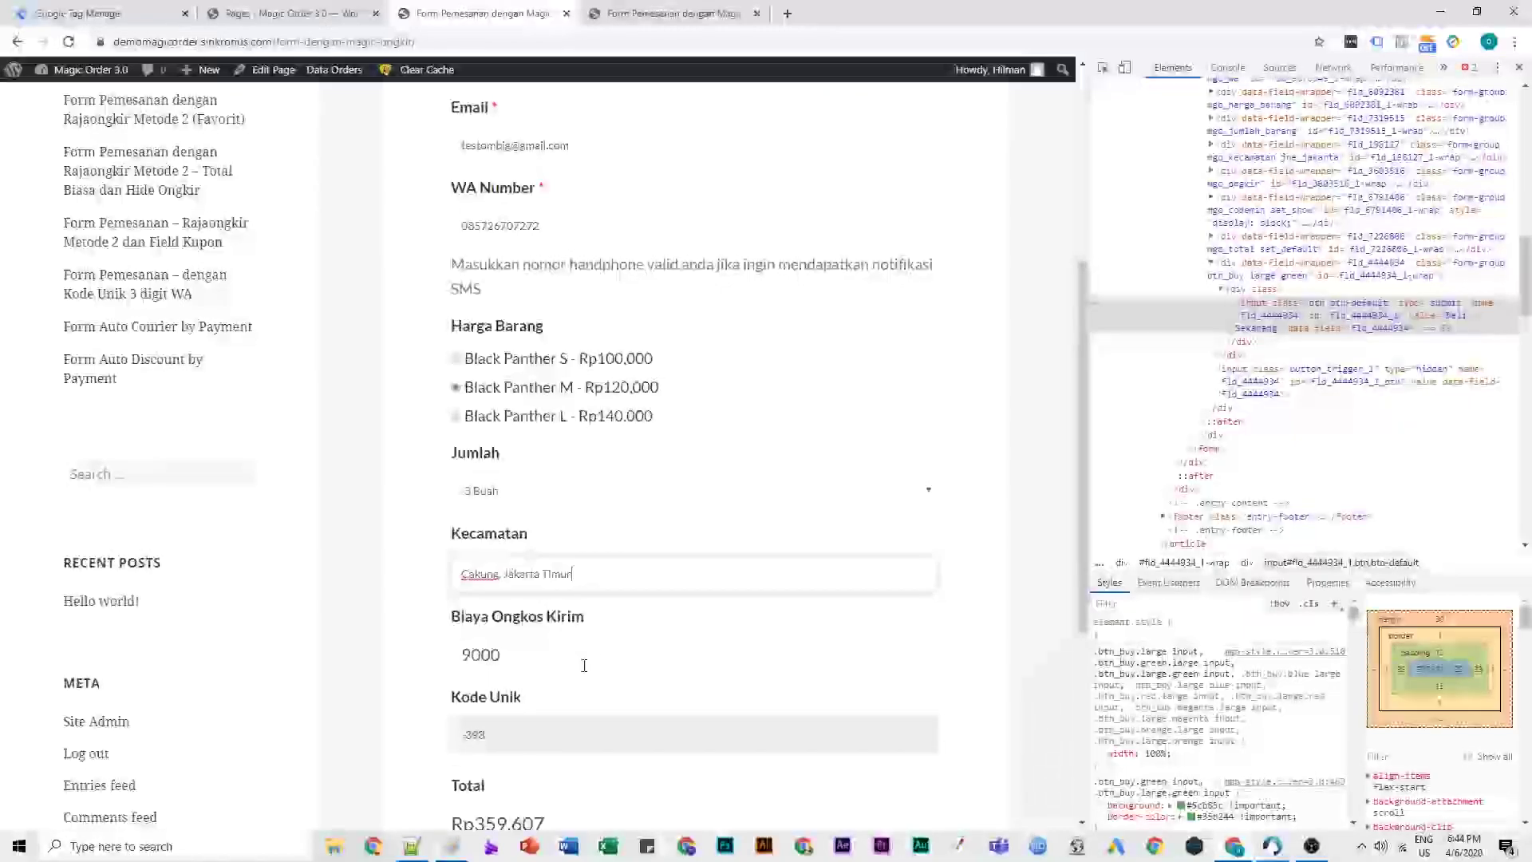
scroll(594, 720, down, 3)
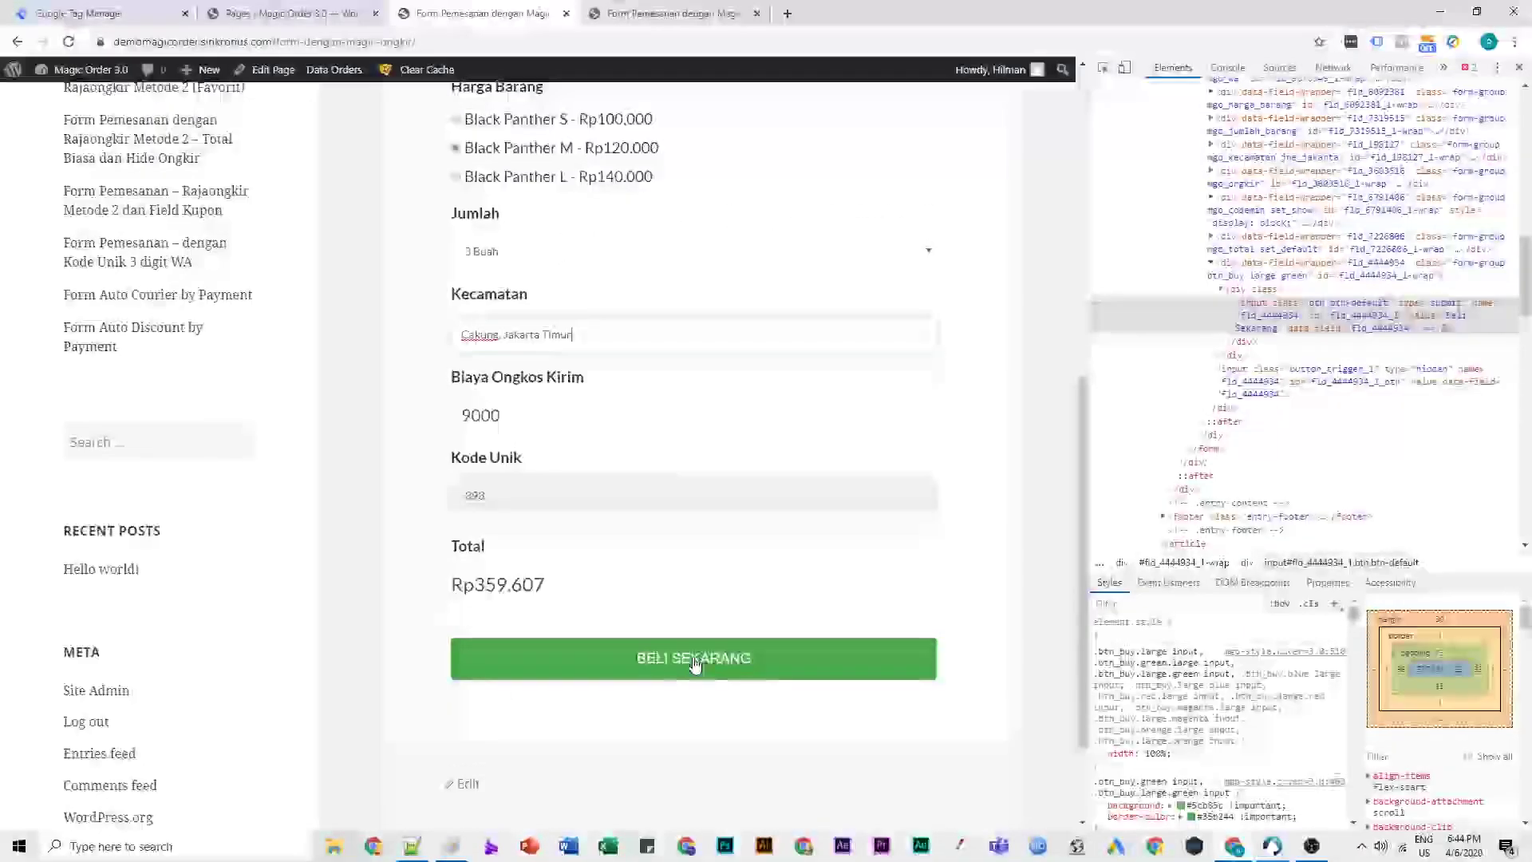
click(787, 646)
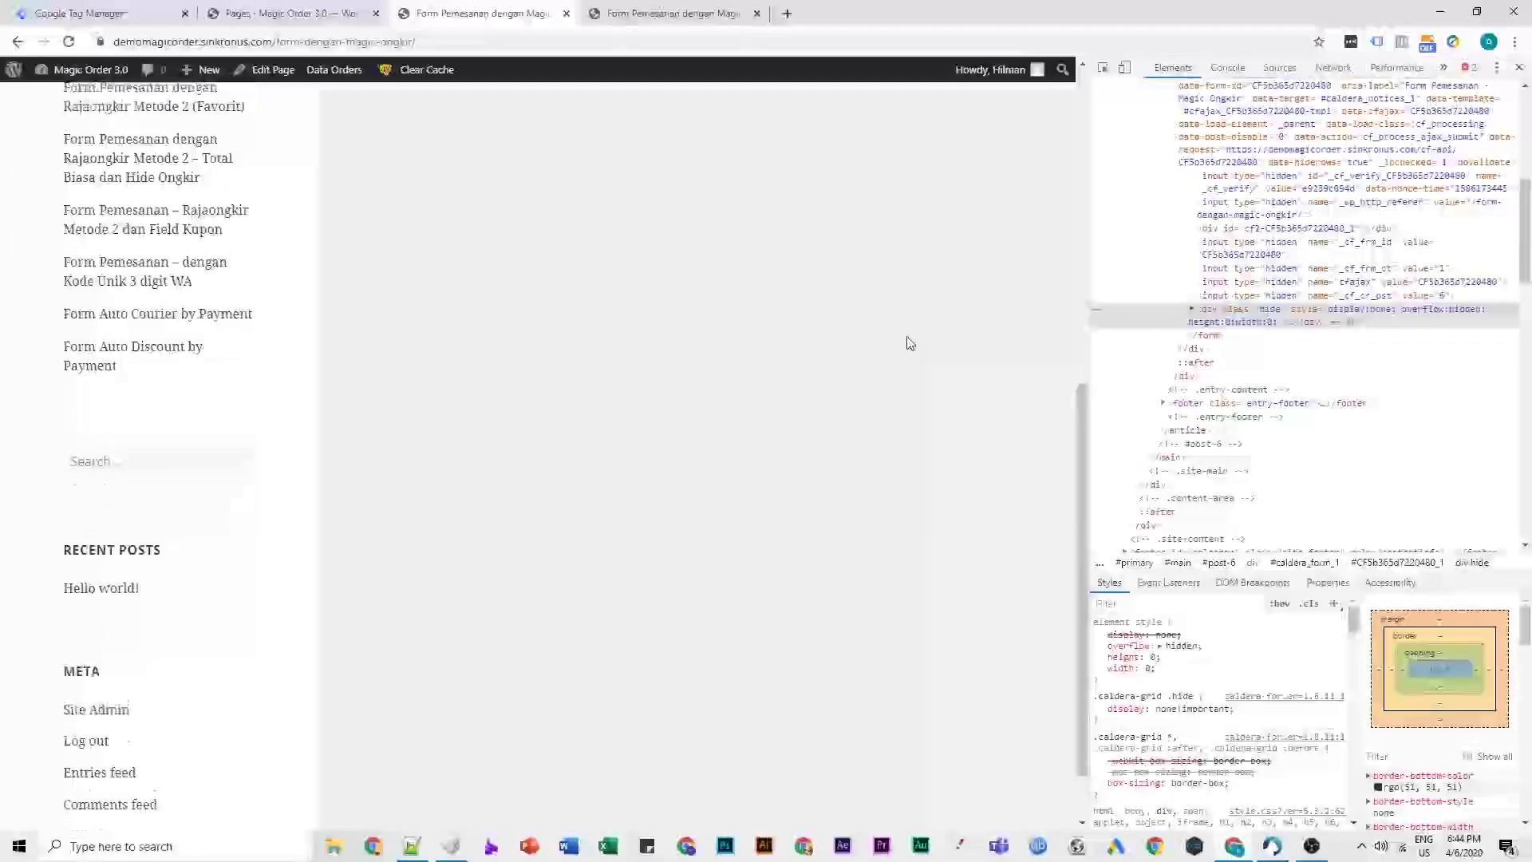
scroll(910, 343, up, 5)
scroll(909, 343, up, 3)
Step: Inspect the success notice, then start a new untitled tag from the Tags list
right_click(759, 350)
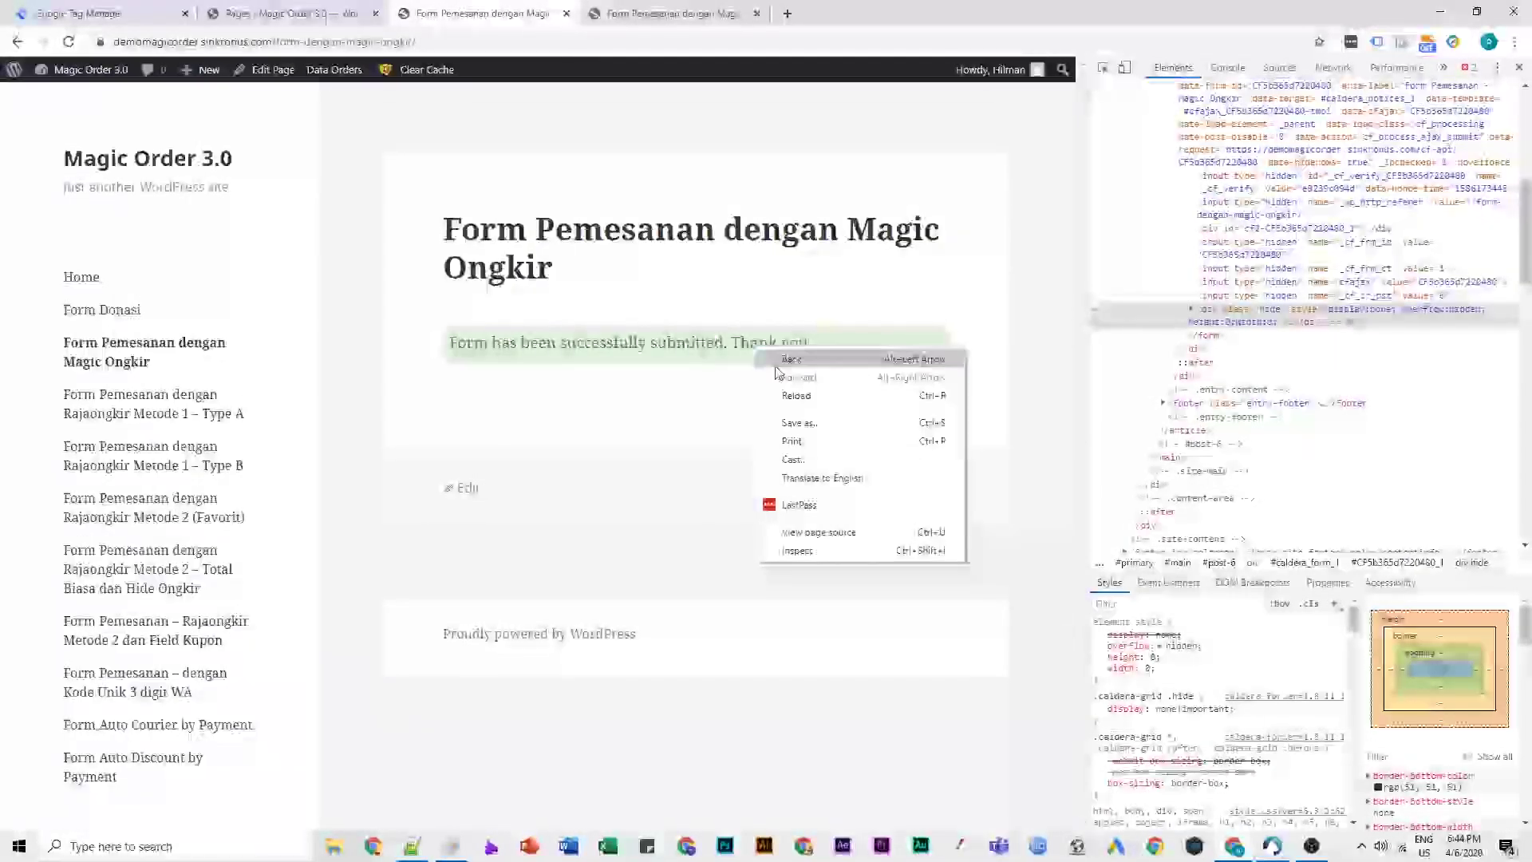
click(826, 551)
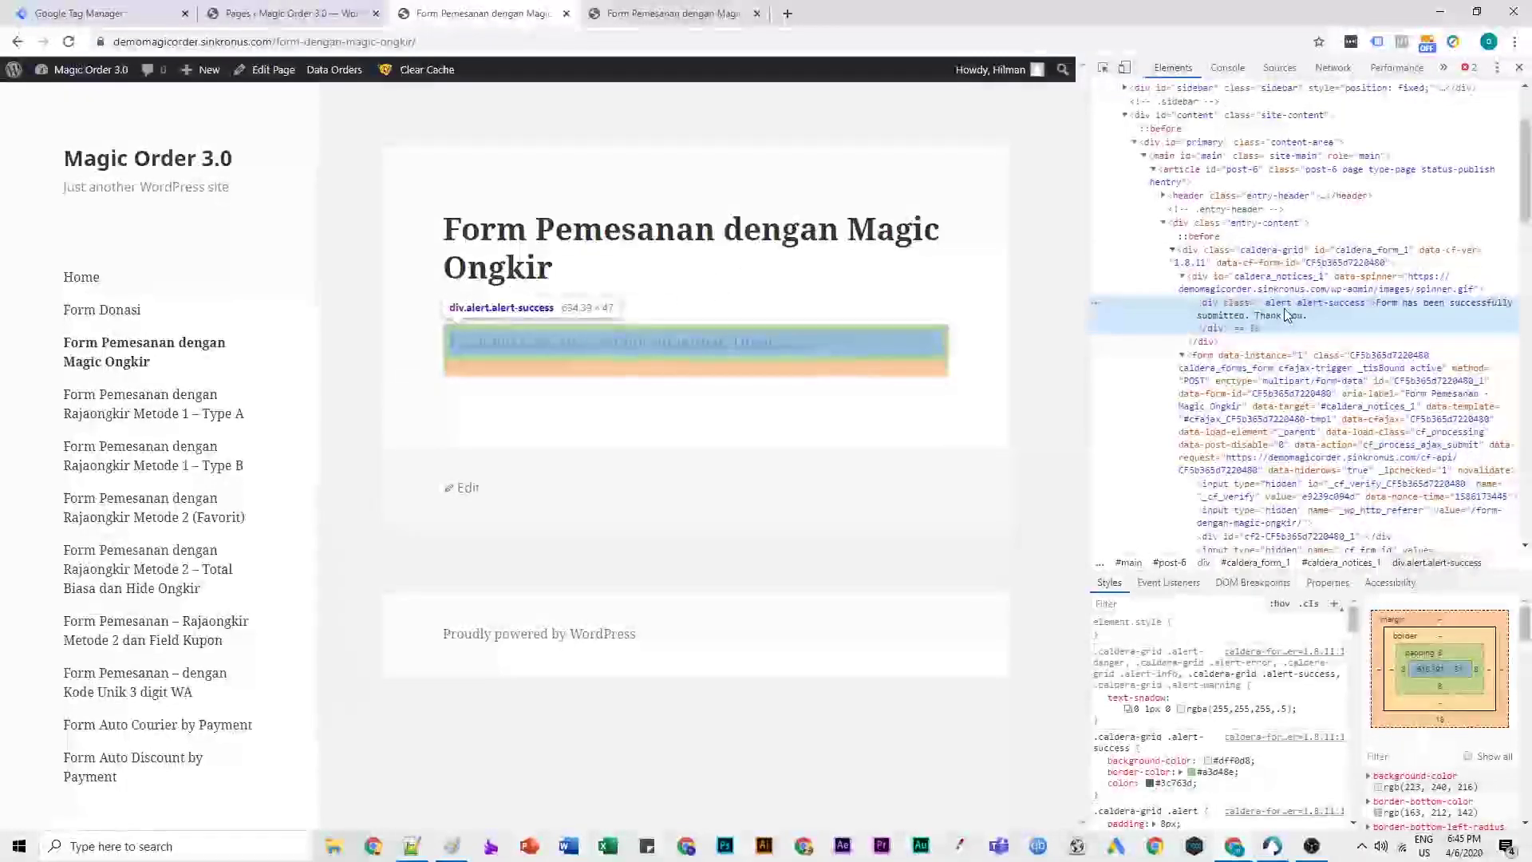
click(79, 13)
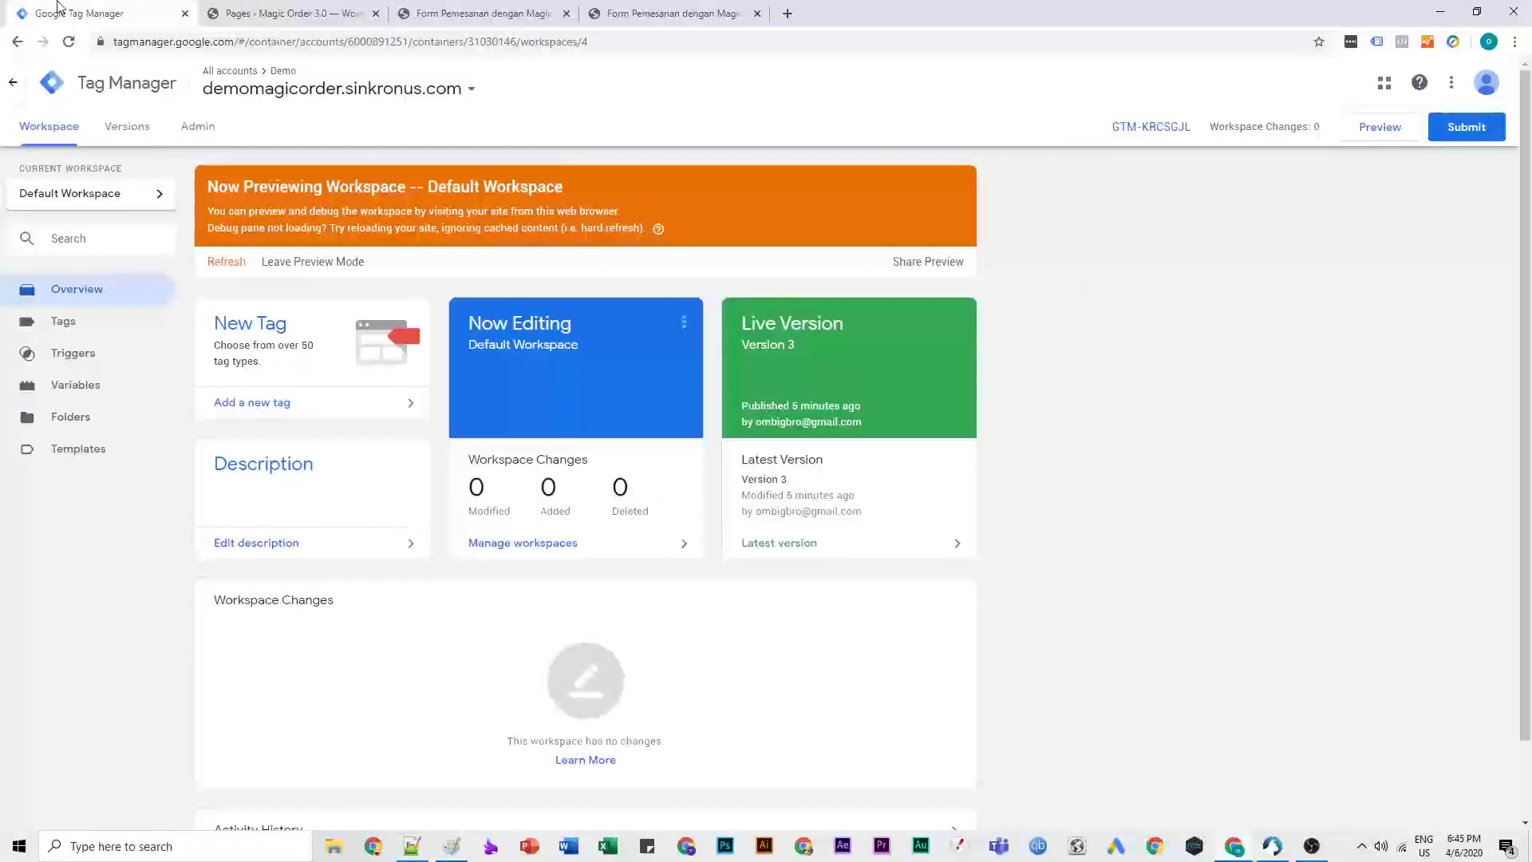
click(92, 323)
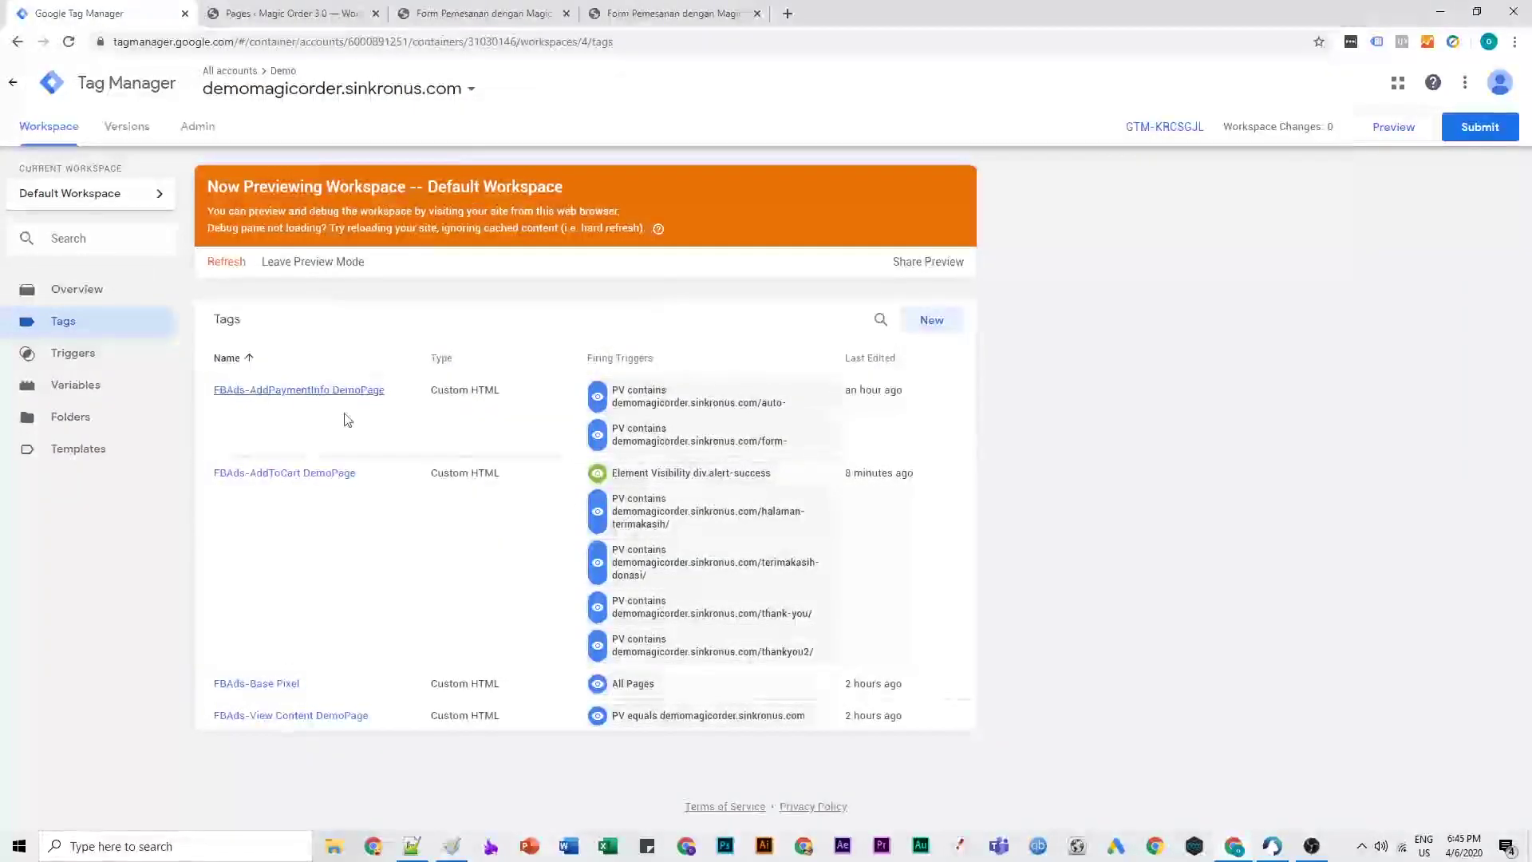
click(927, 319)
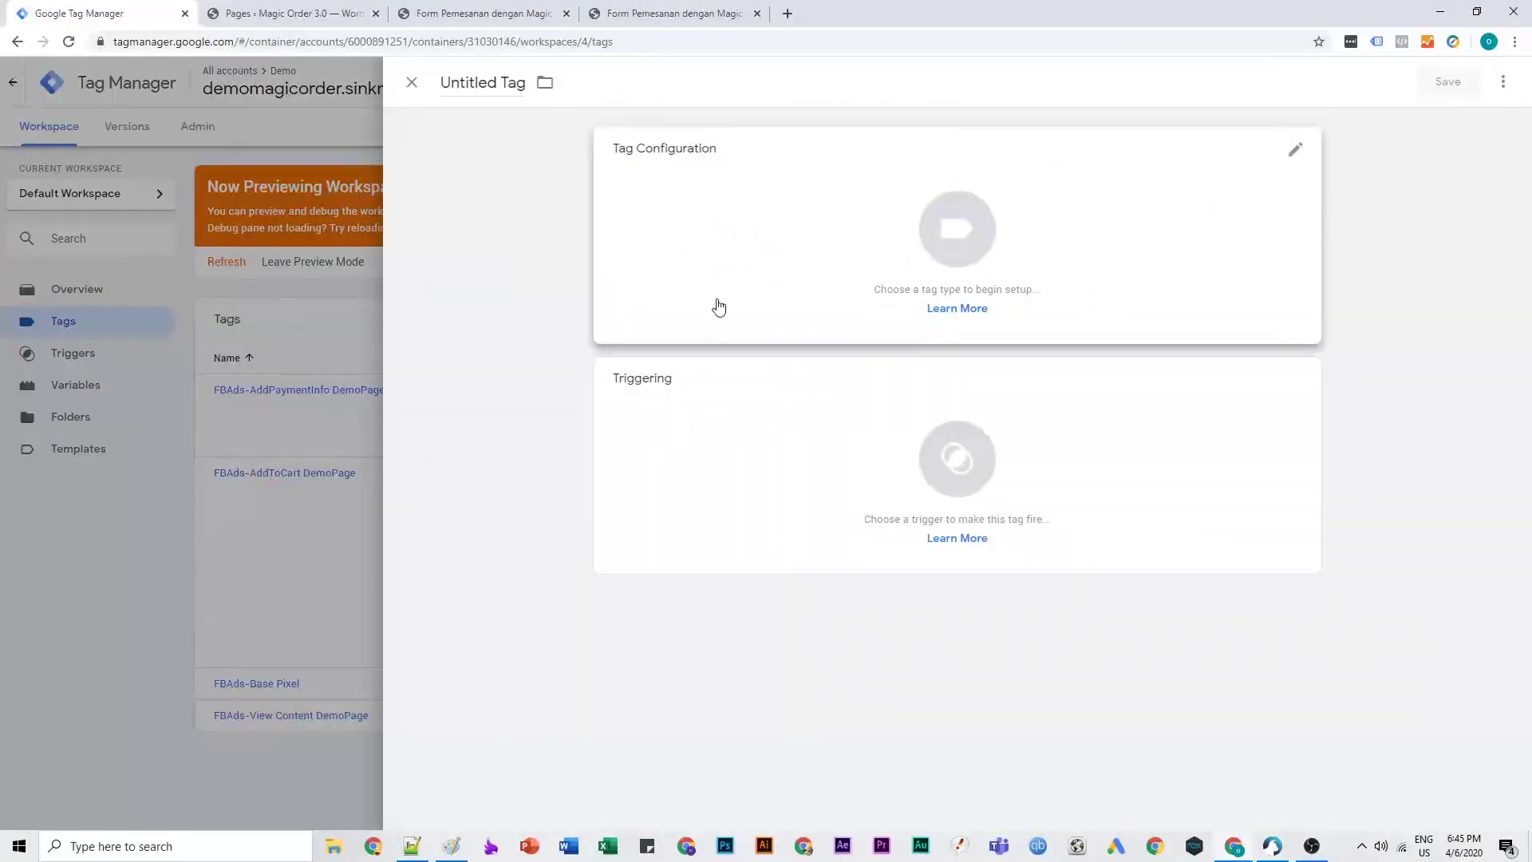
Step: Name the new tag FBAds-Add to Cart, make it Custom HTML, and switch to Notepad++
click(522, 82)
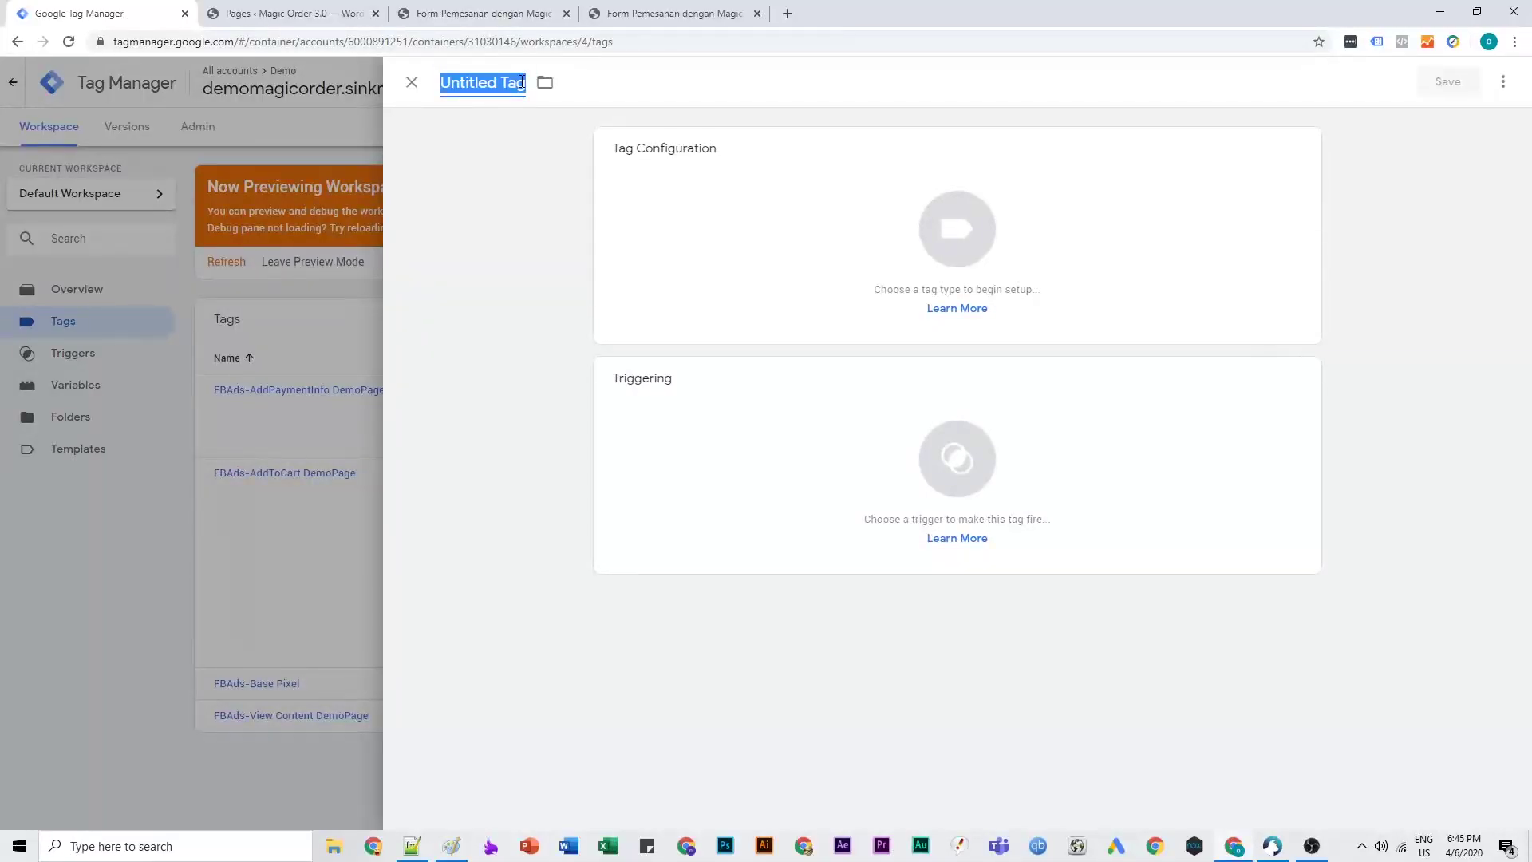
text(Fb)
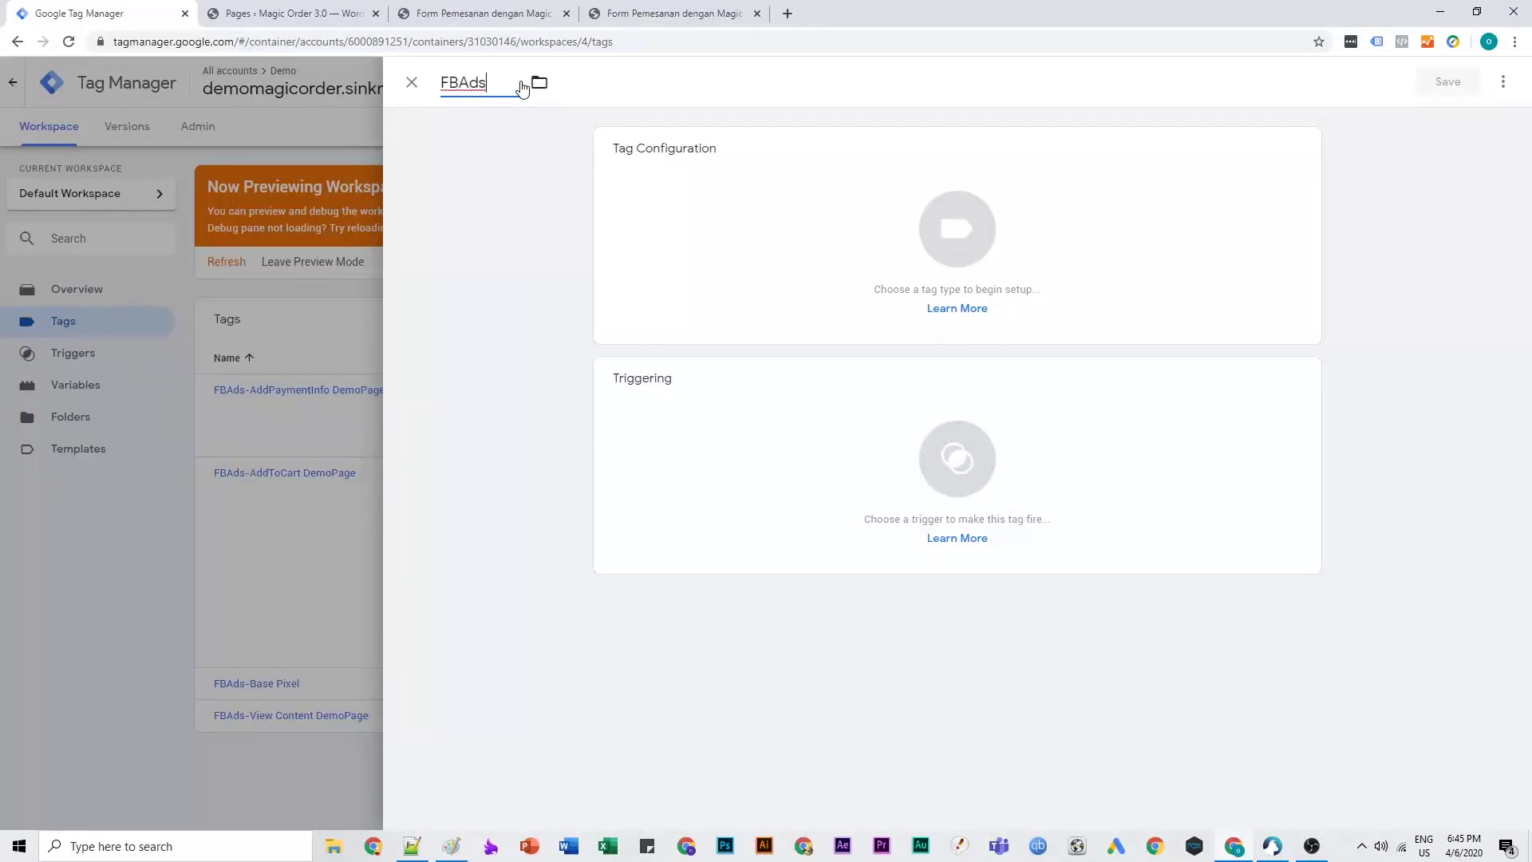
text(Ads-Add to Cart)
click(926, 249)
click(1272, 718)
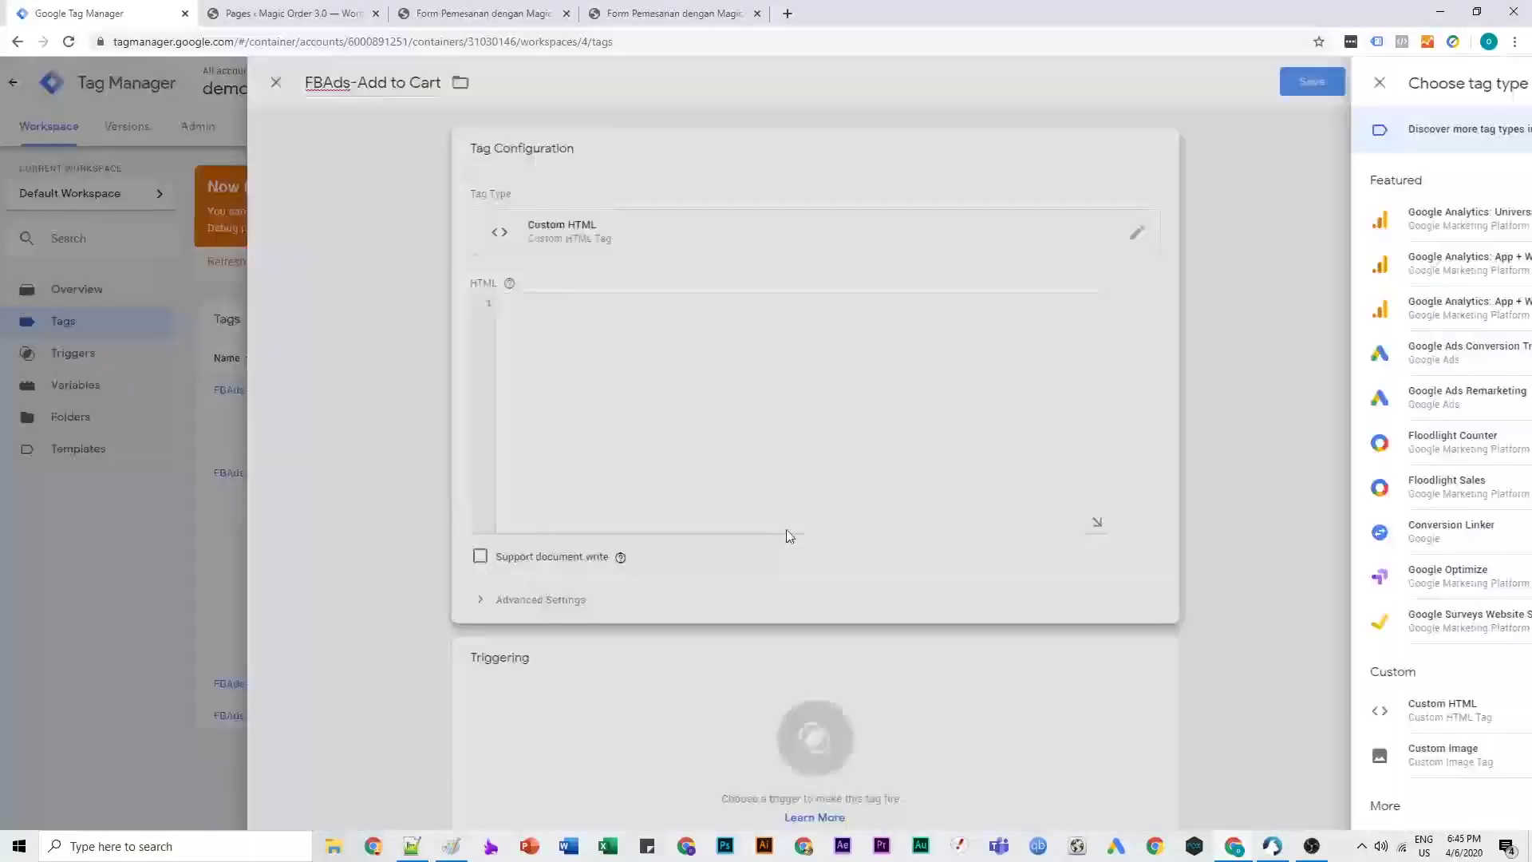
text(<script)
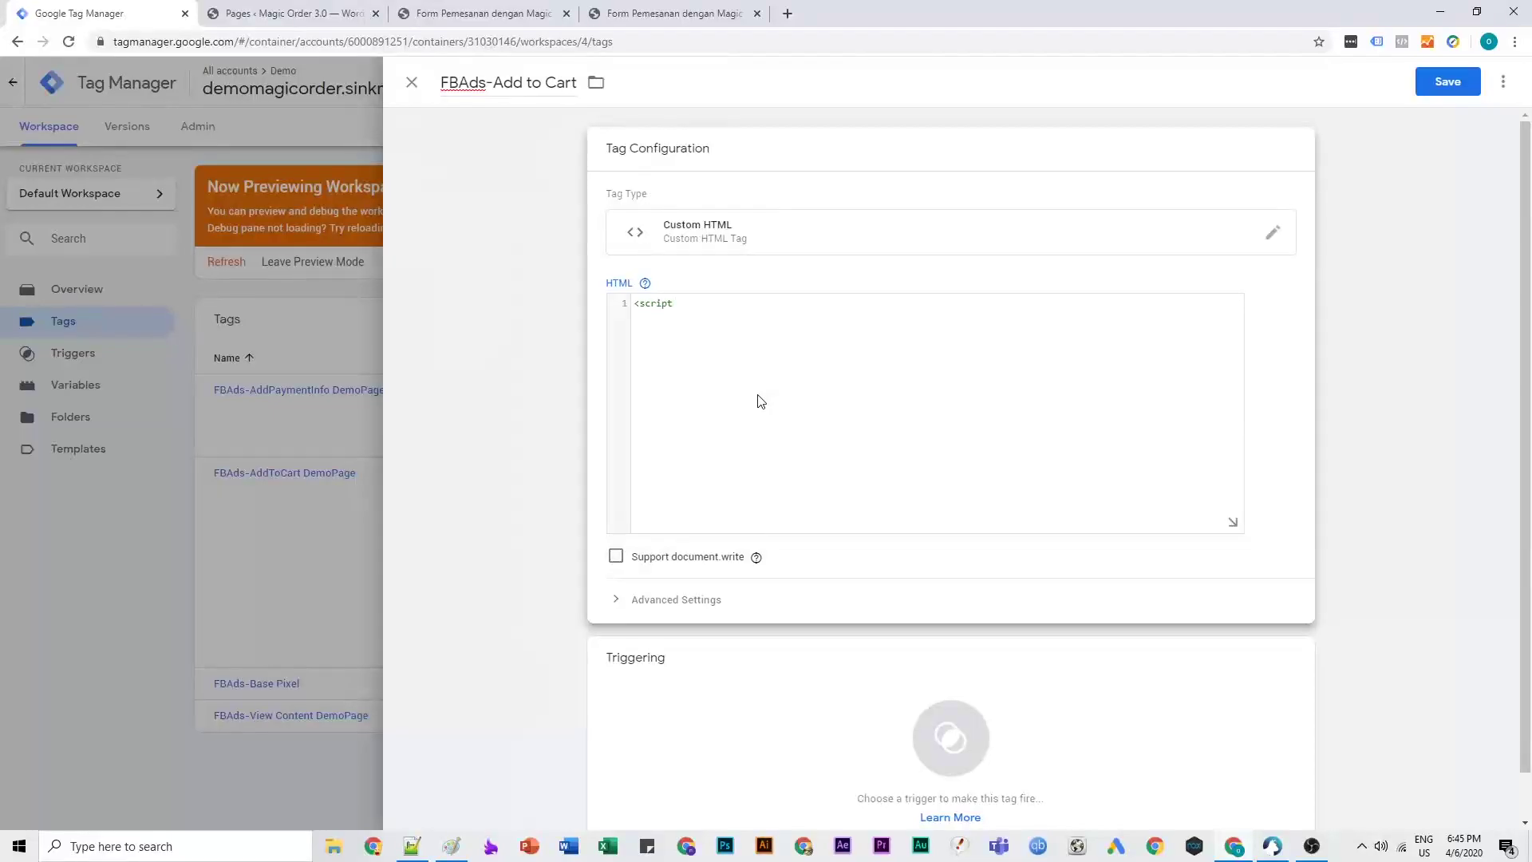
key(alt+Tab)
key(alt+Tab)
key(alt+Tab)
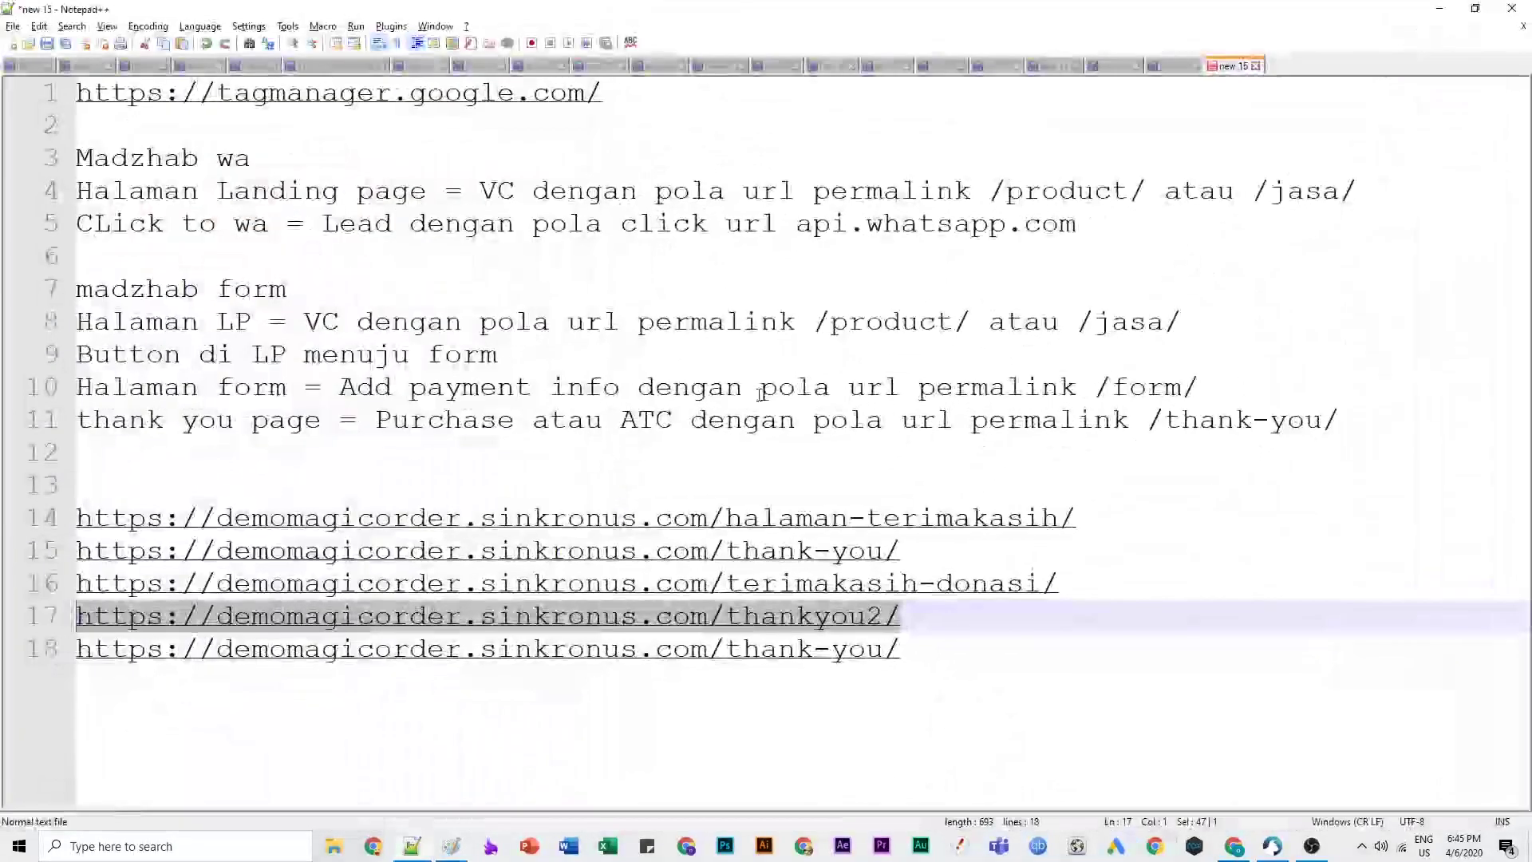
Step: Copy the three-line fbq('track', 'Lead') script from the 'new 14' notes into the tag's HTML field
click(1172, 65)
scroll(718, 571, down, 4)
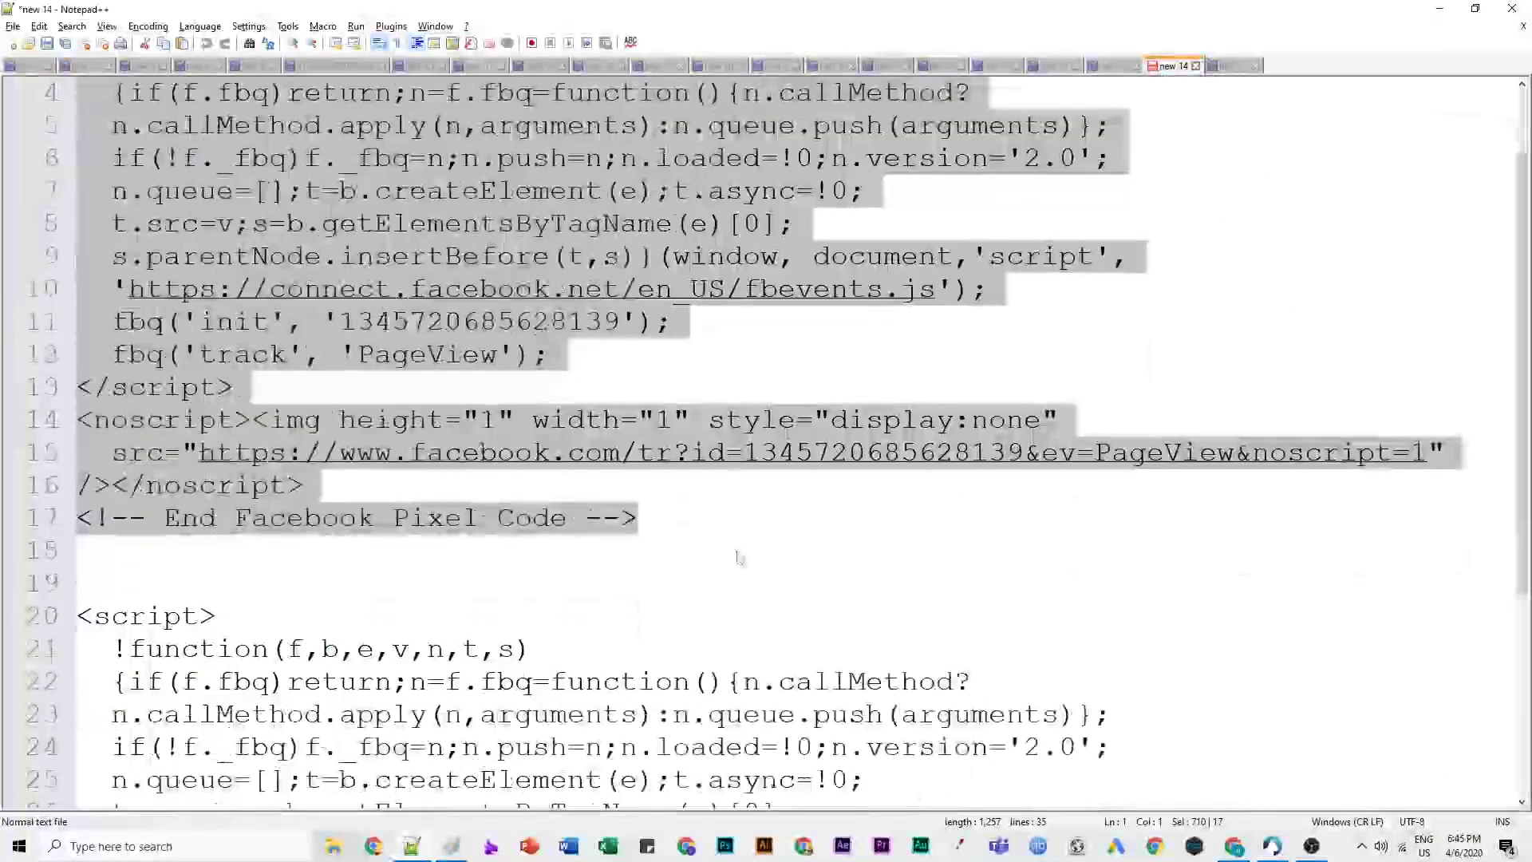
drag(239, 780, 50, 718)
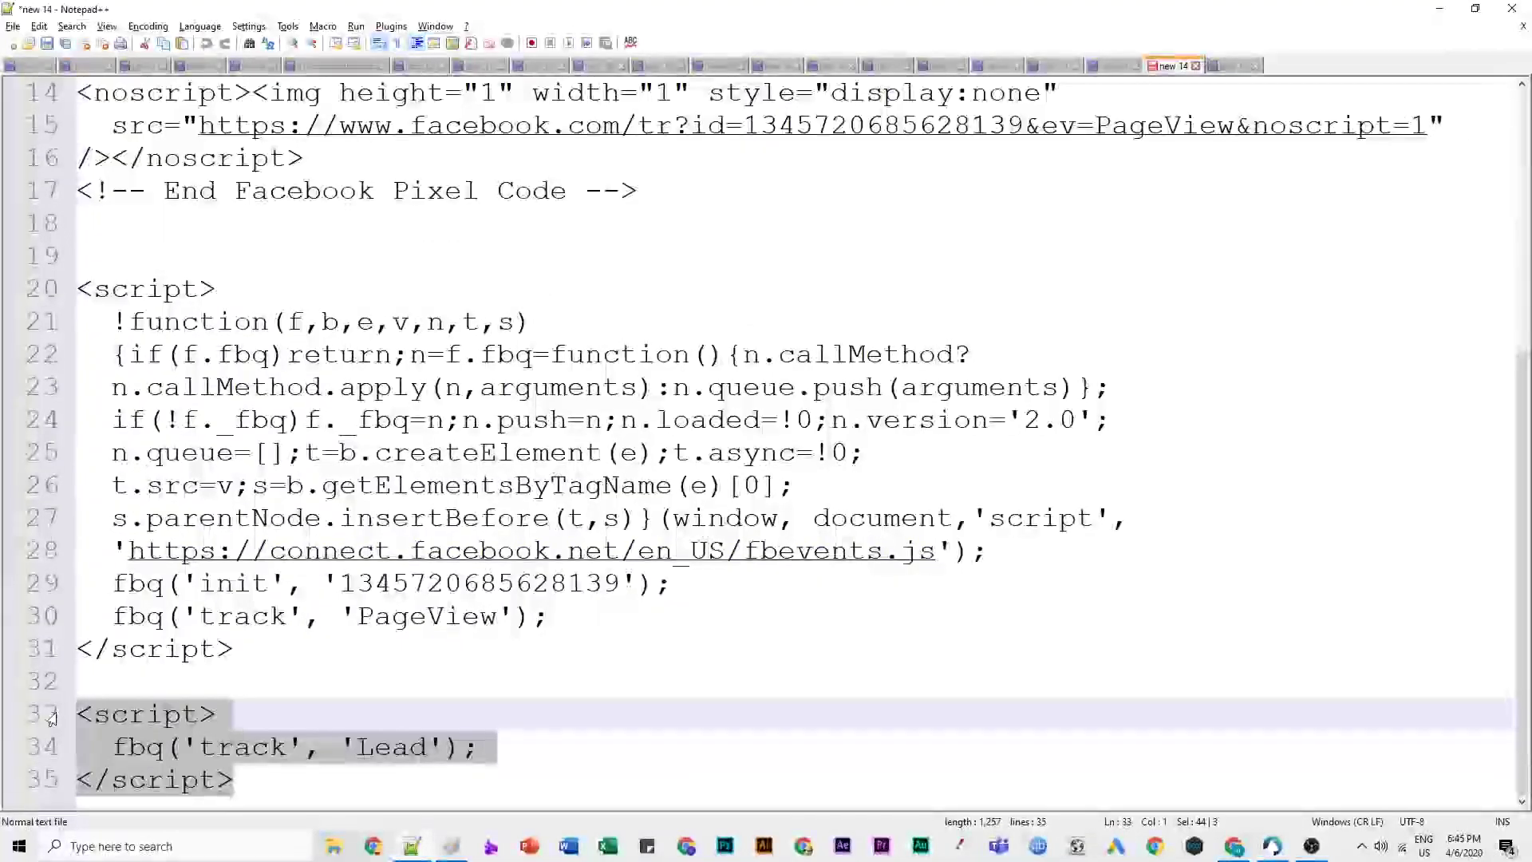
key(ctrl+c)
key(alt+Tab)
click(774, 391)
key(ctrl+a)
key(ctrl+v)
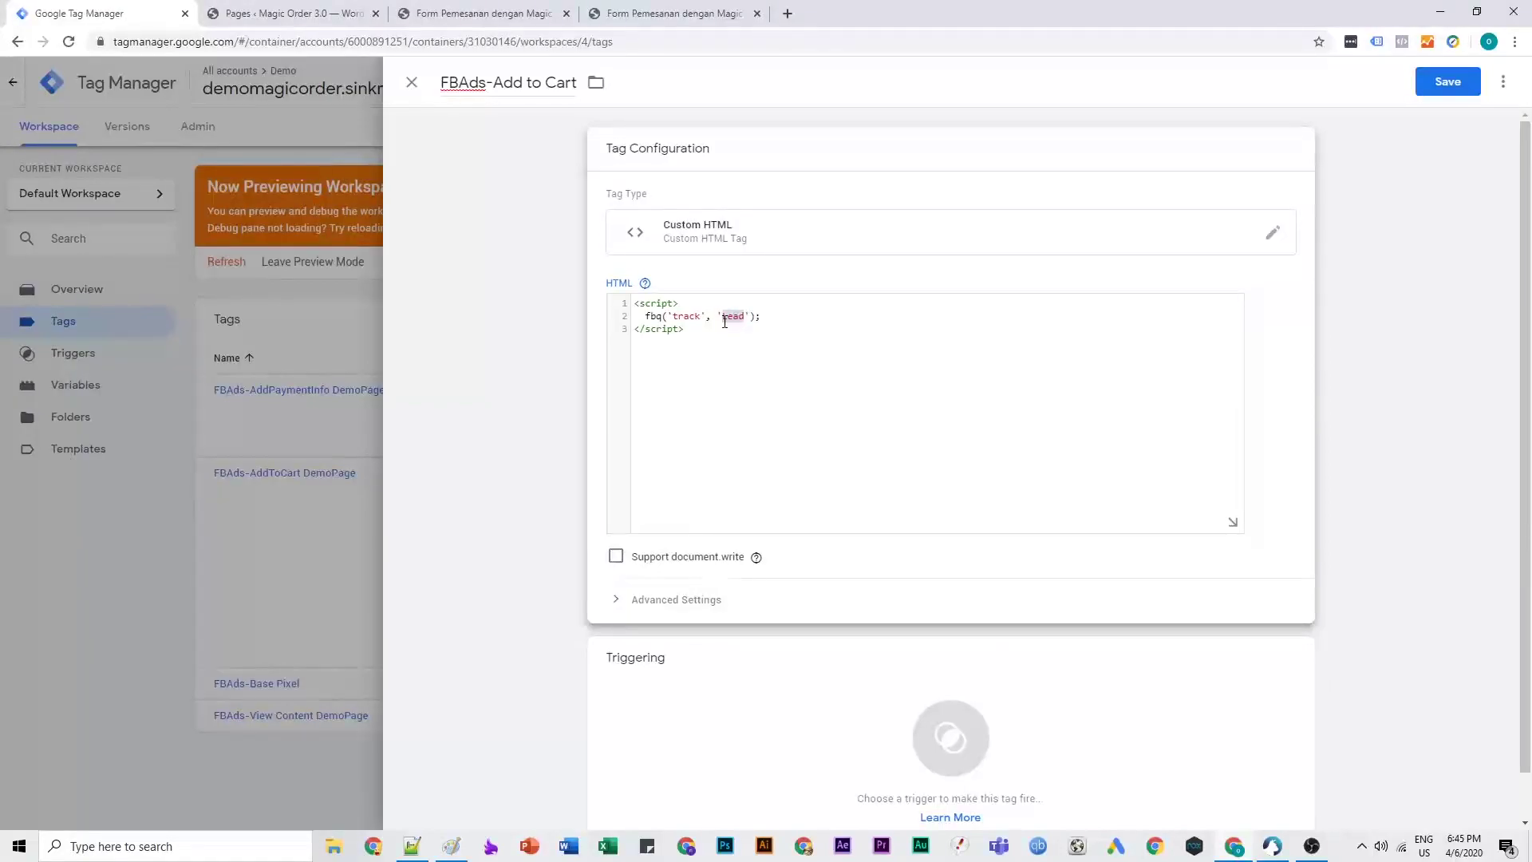
Step: Change the tracked event to AddToCart and start a new Element Visibility trigger named Element visibility
text(ToCart)
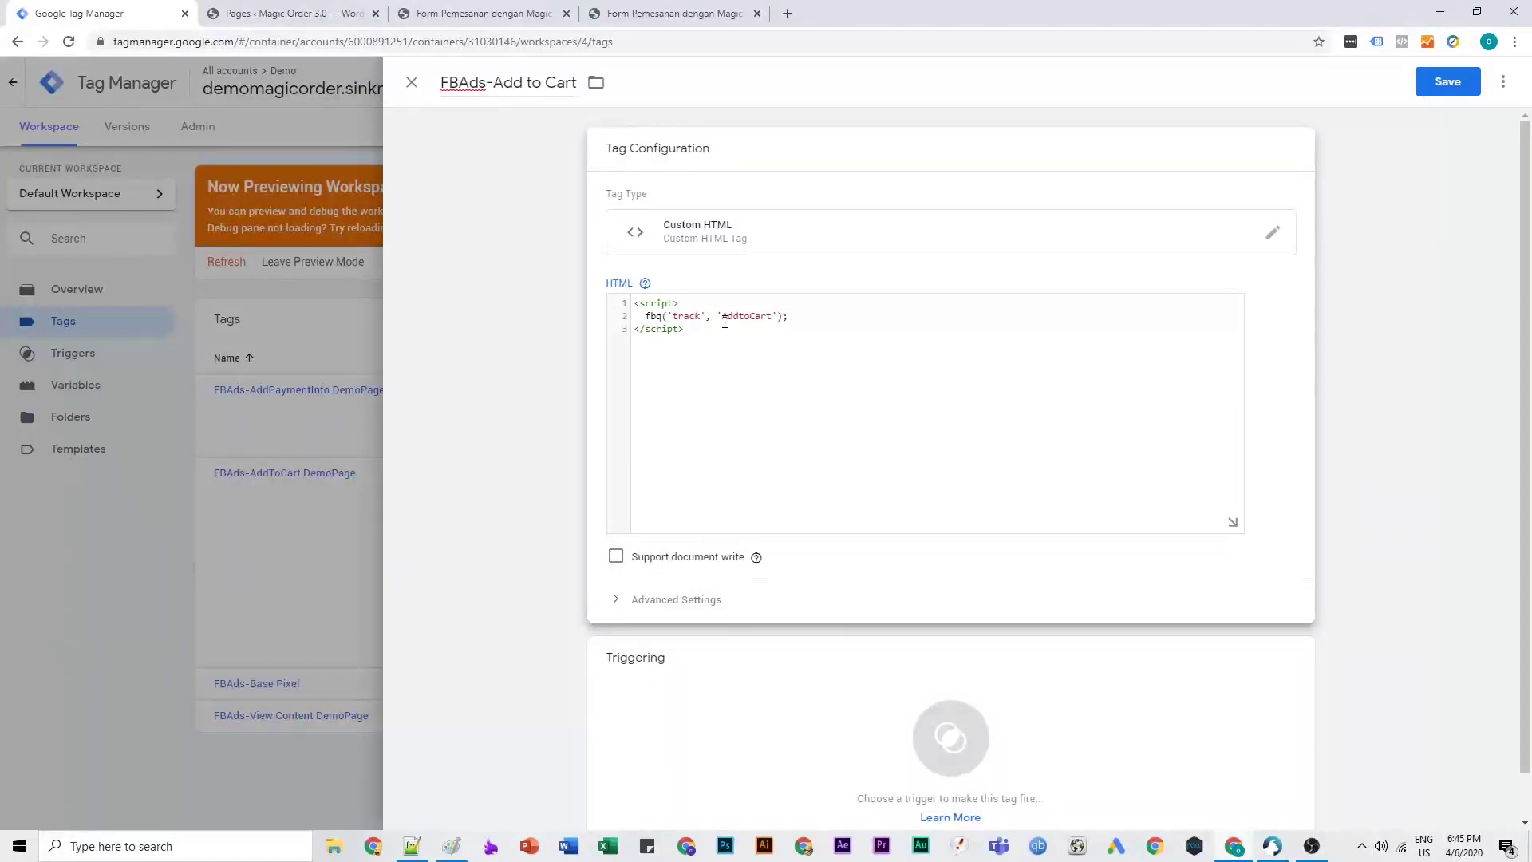
key(BackSpace)
click(1163, 728)
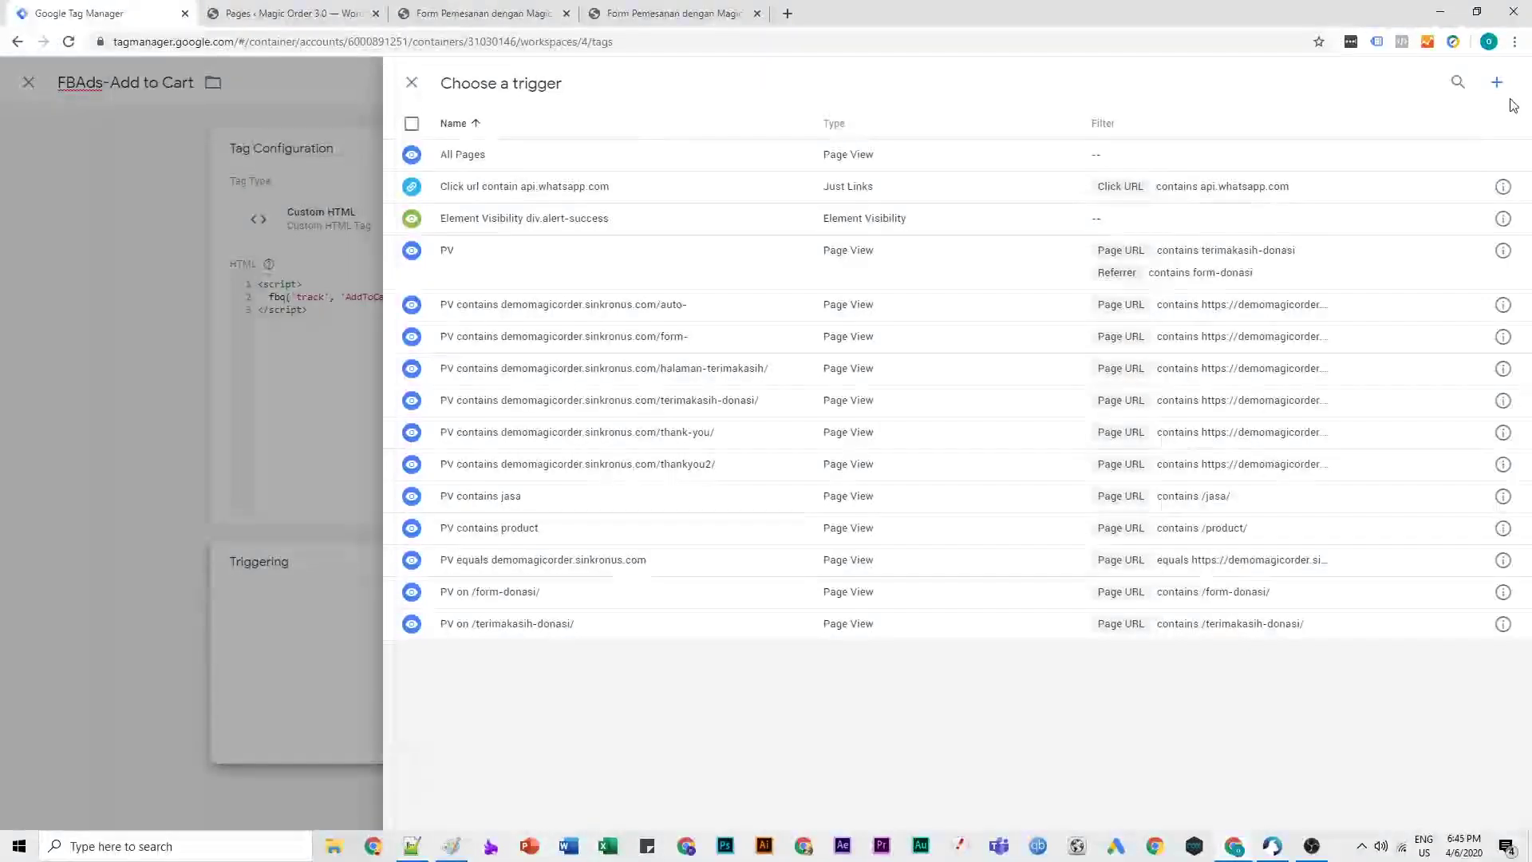
click(1497, 86)
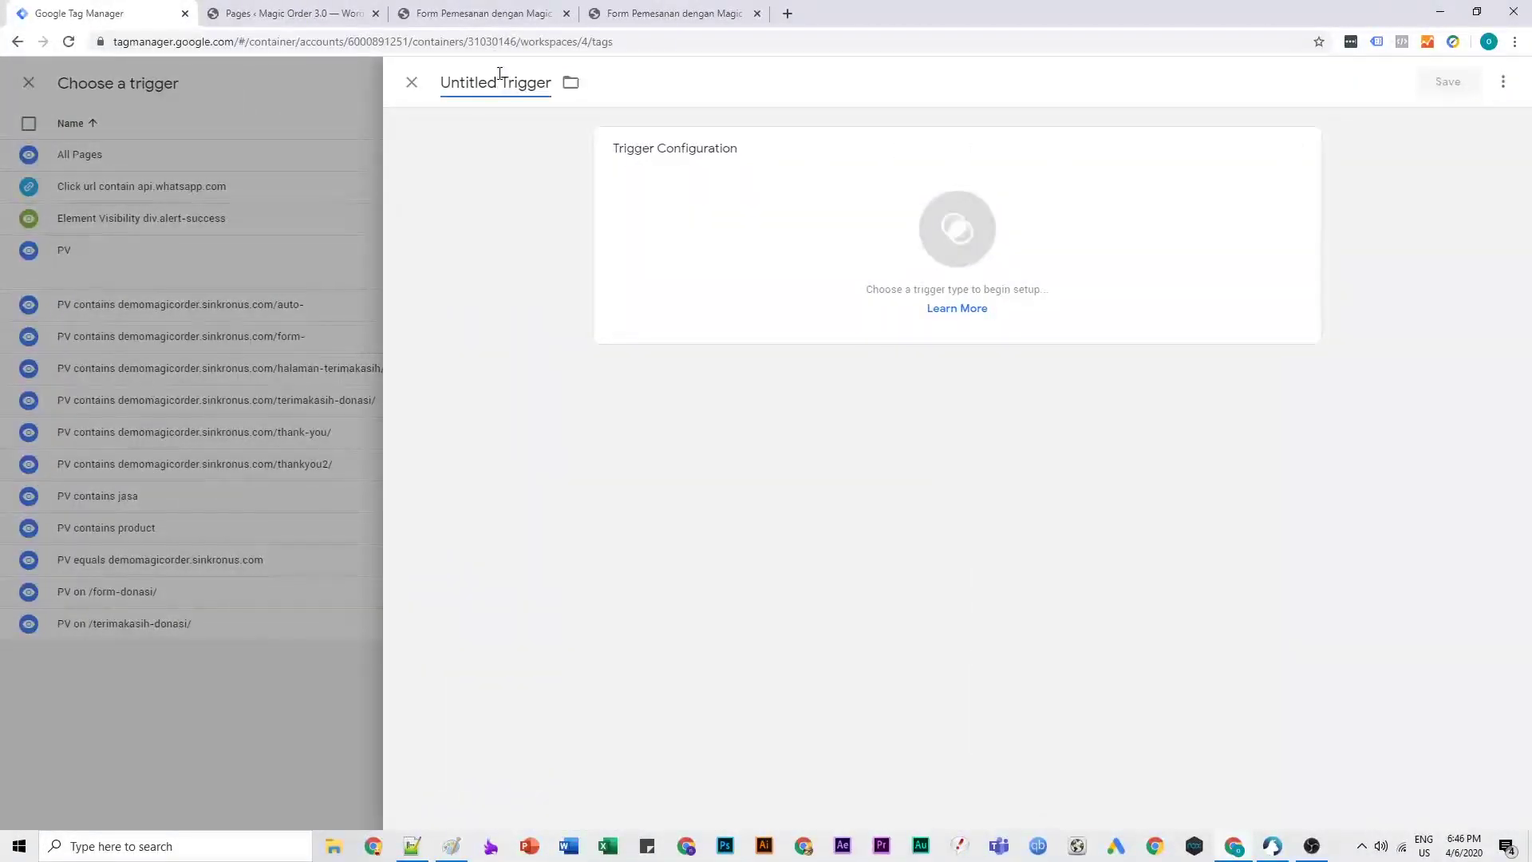
click(499, 73)
text(Element visibility)
click(766, 248)
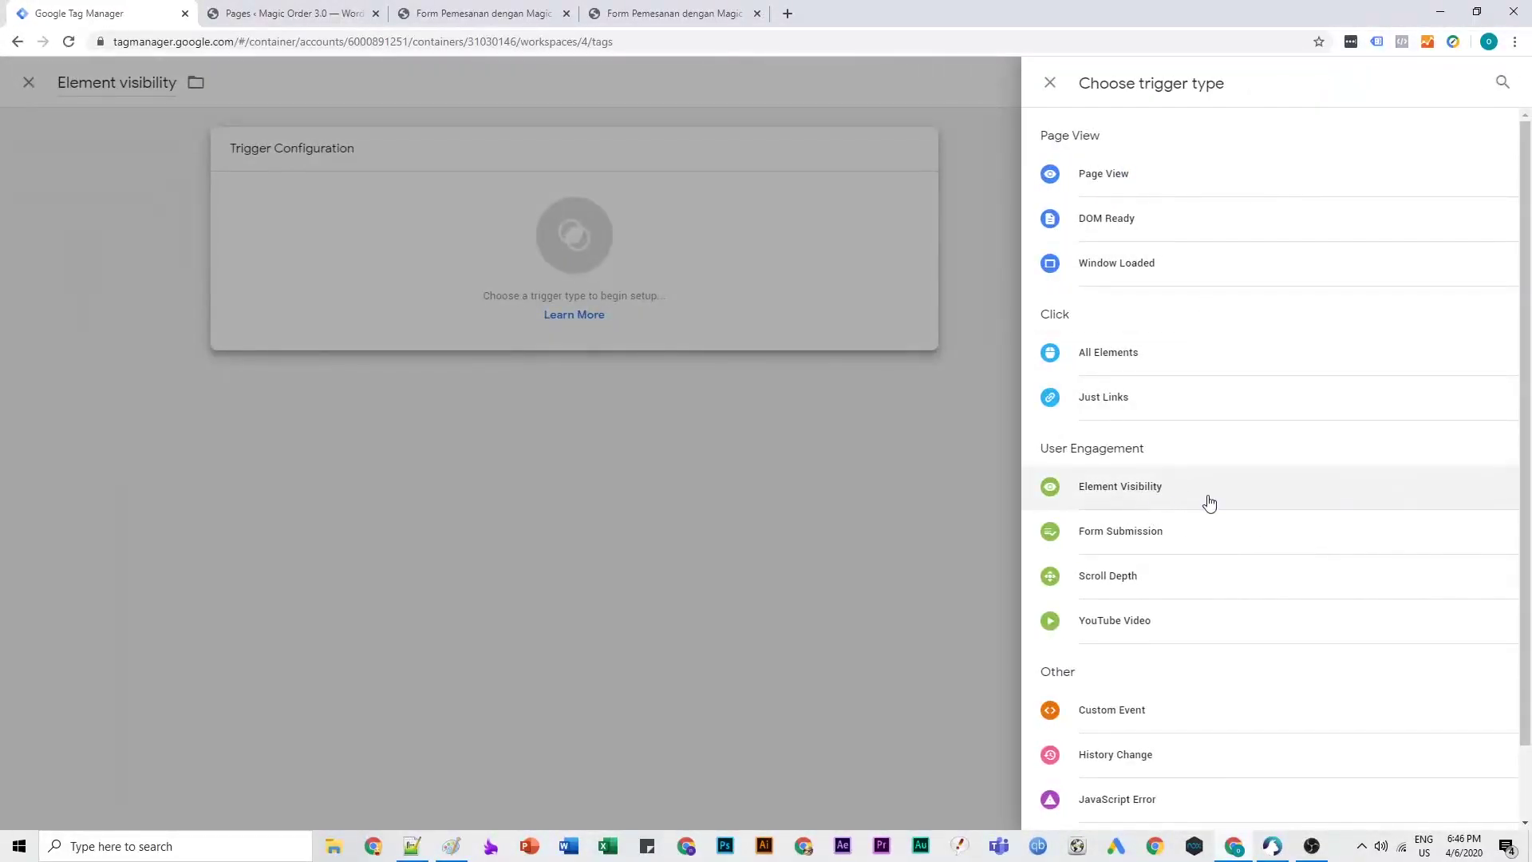
click(1218, 506)
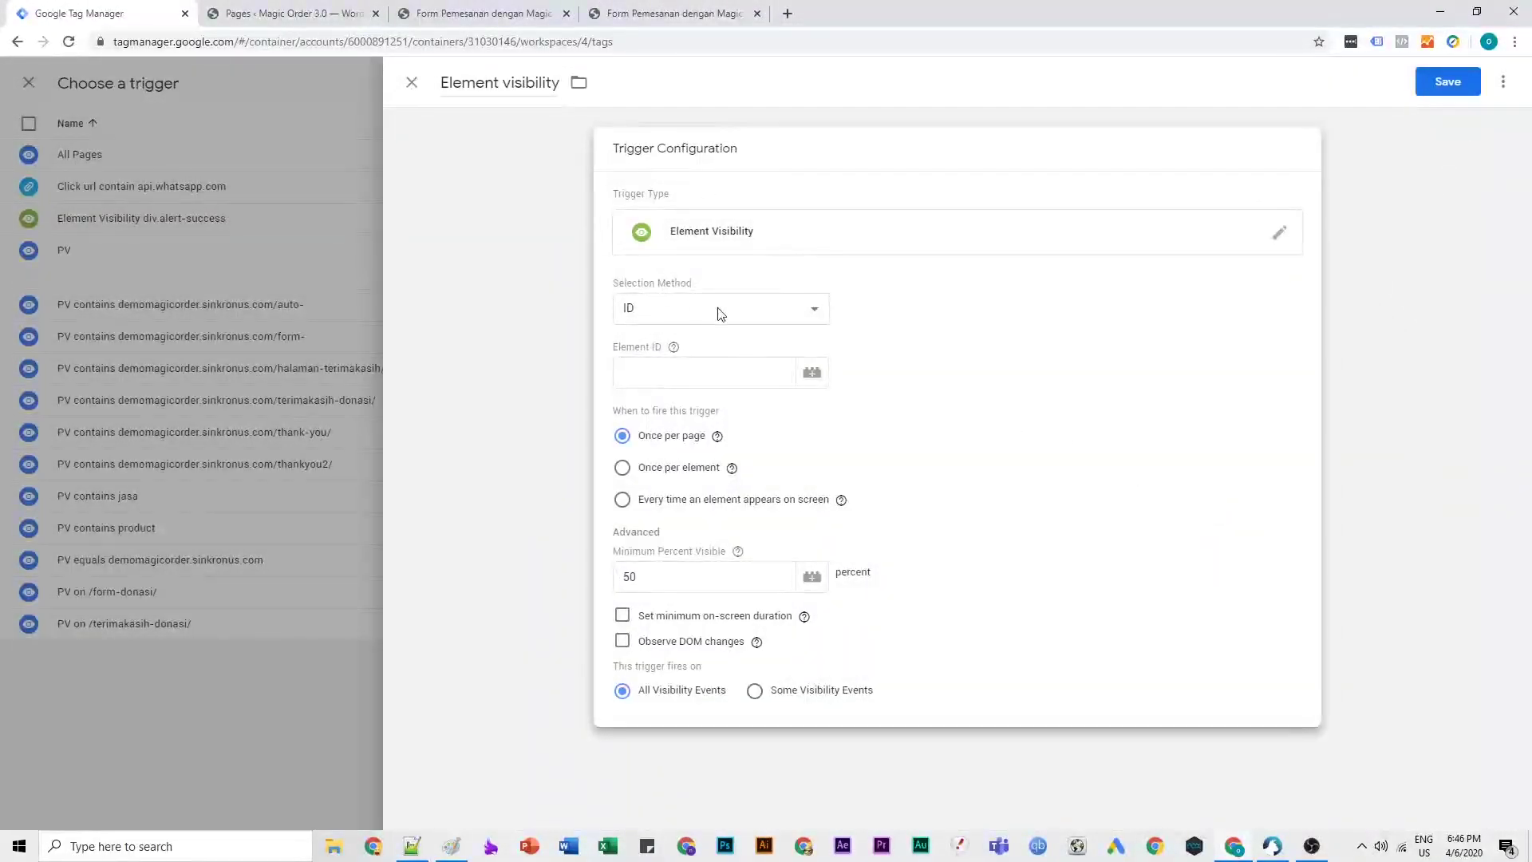
Step: Set the trigger's element selection method to CSS Selector
click(746, 310)
click(678, 345)
click(694, 14)
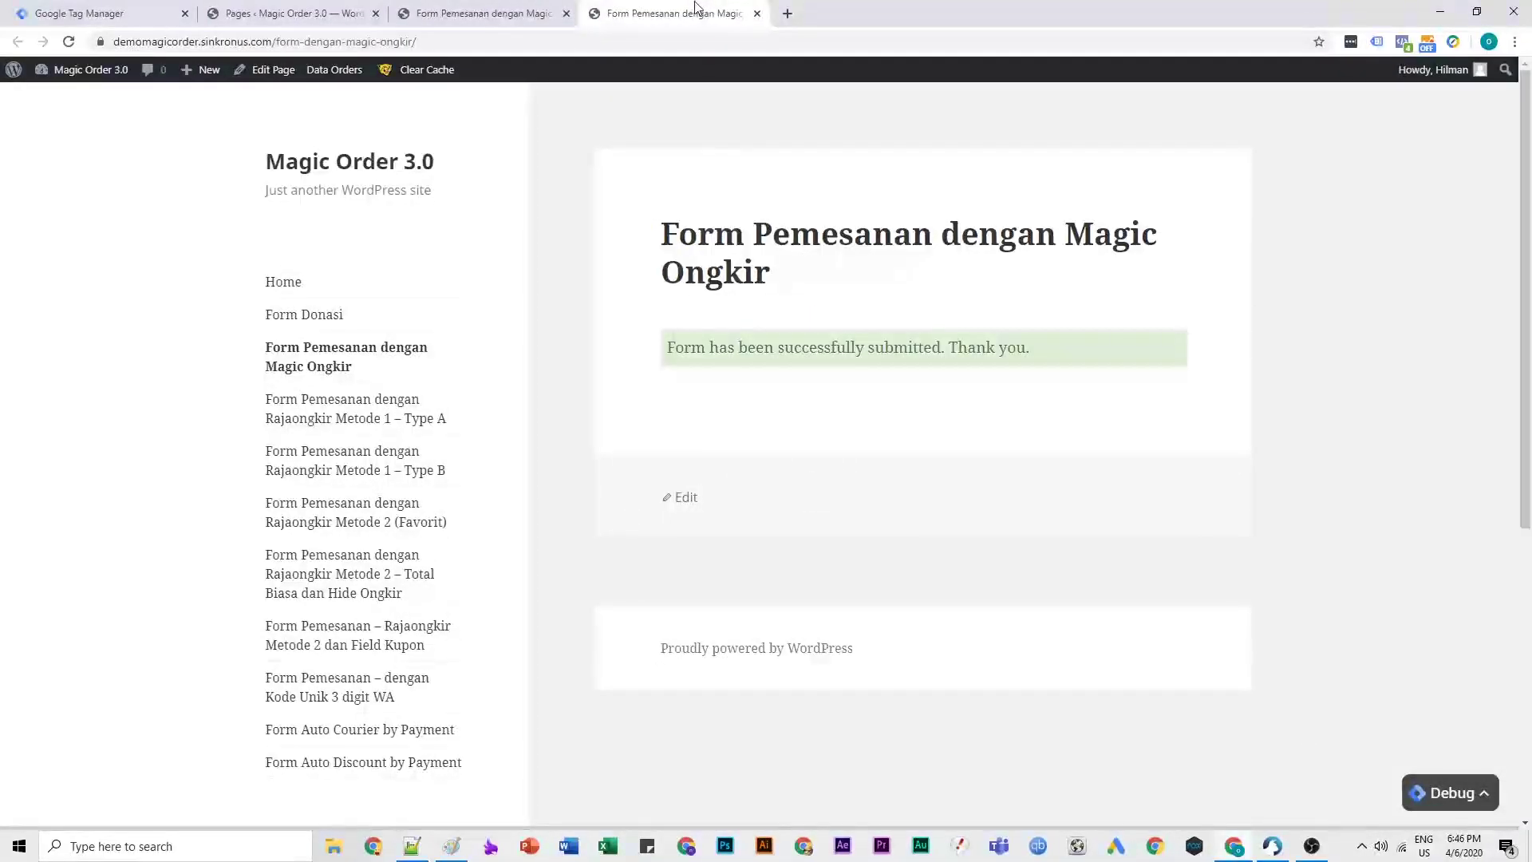
click(351, 13)
click(479, 13)
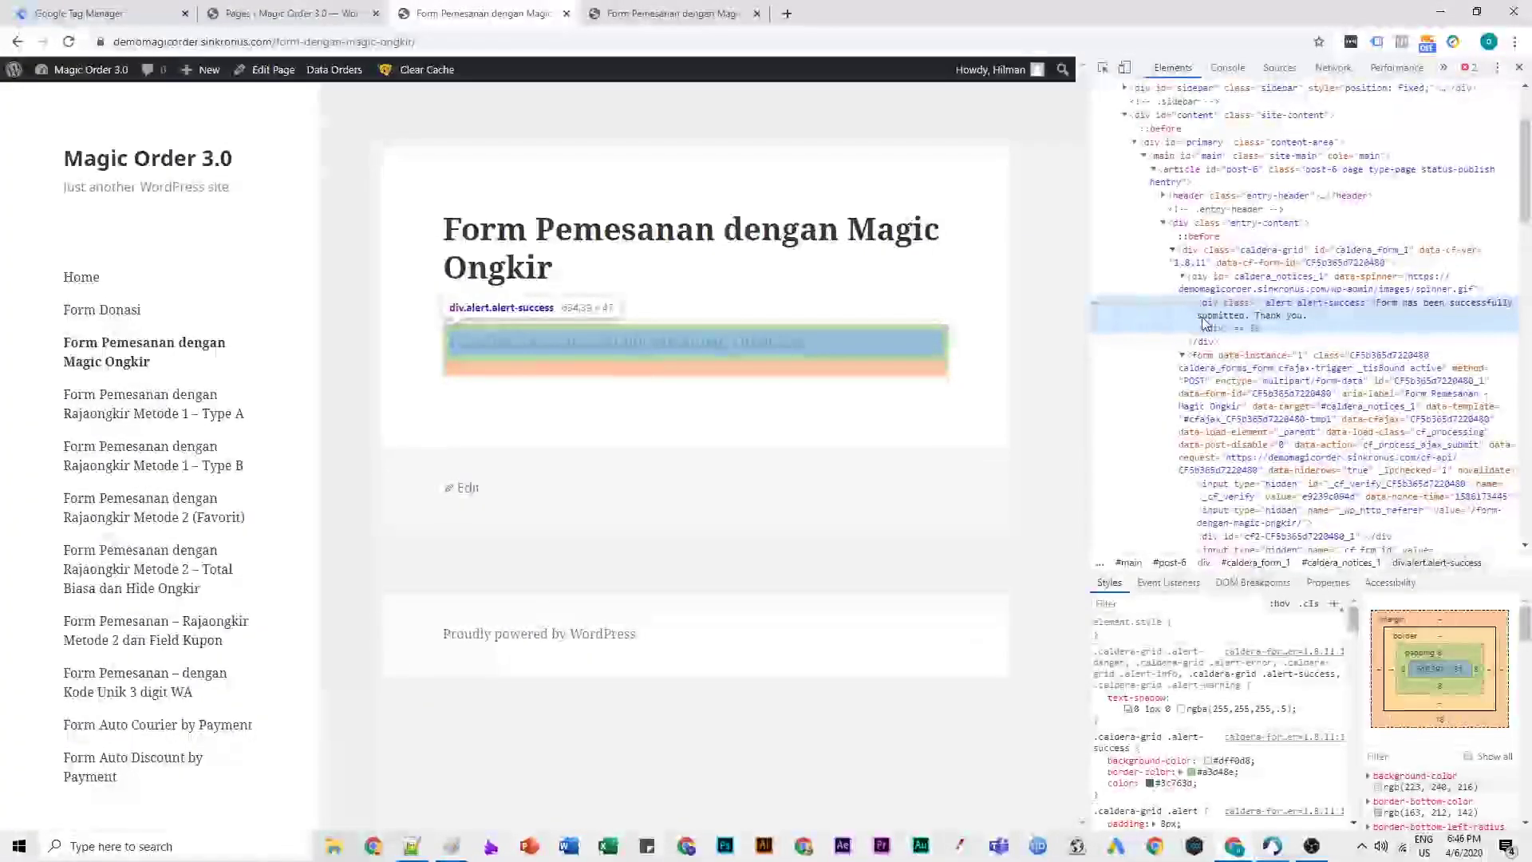
click(94, 8)
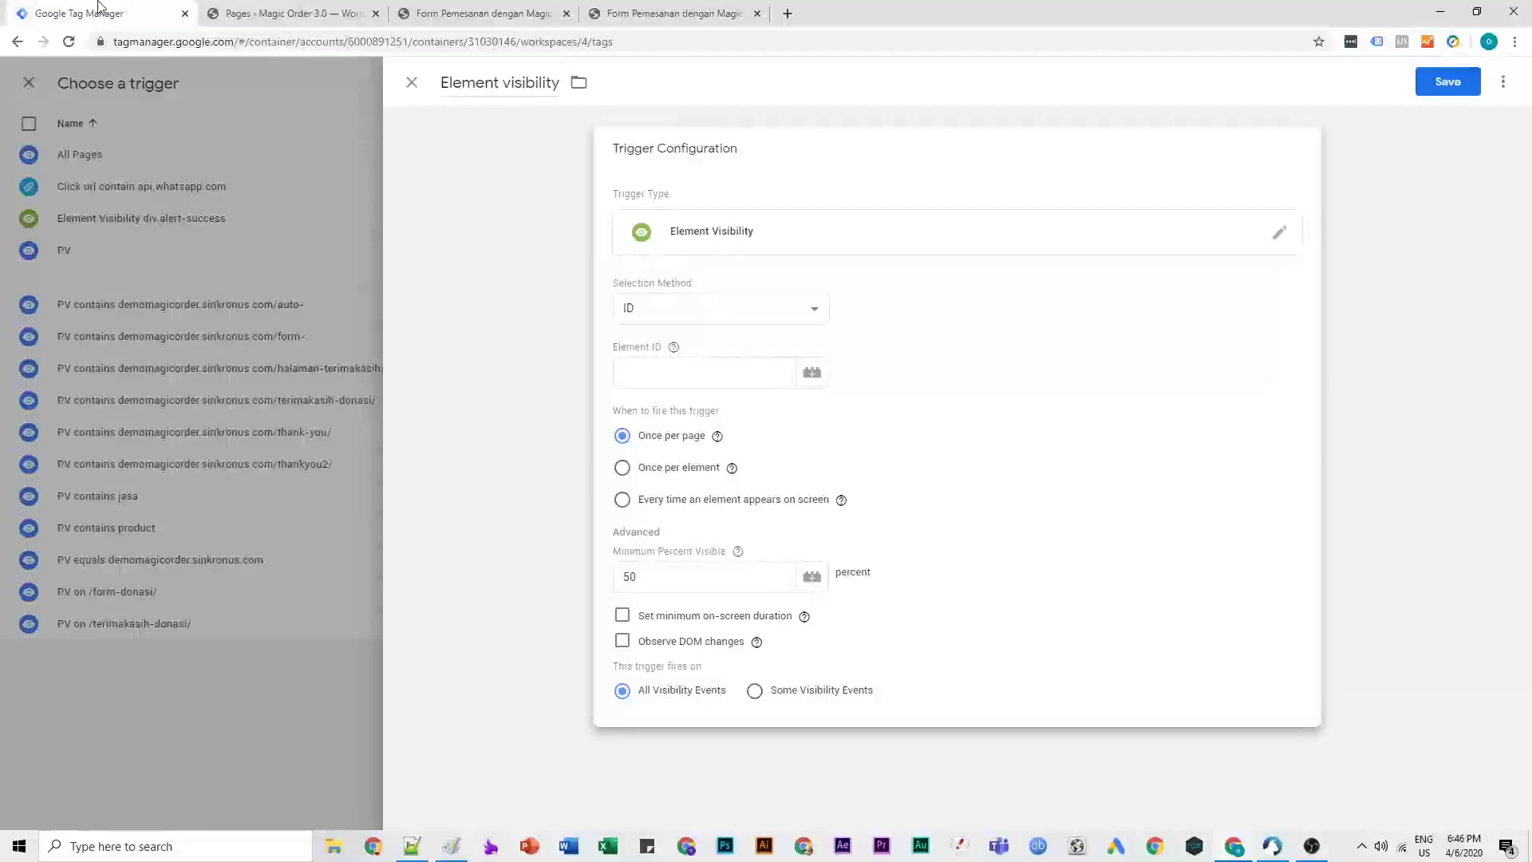
click(738, 306)
click(741, 341)
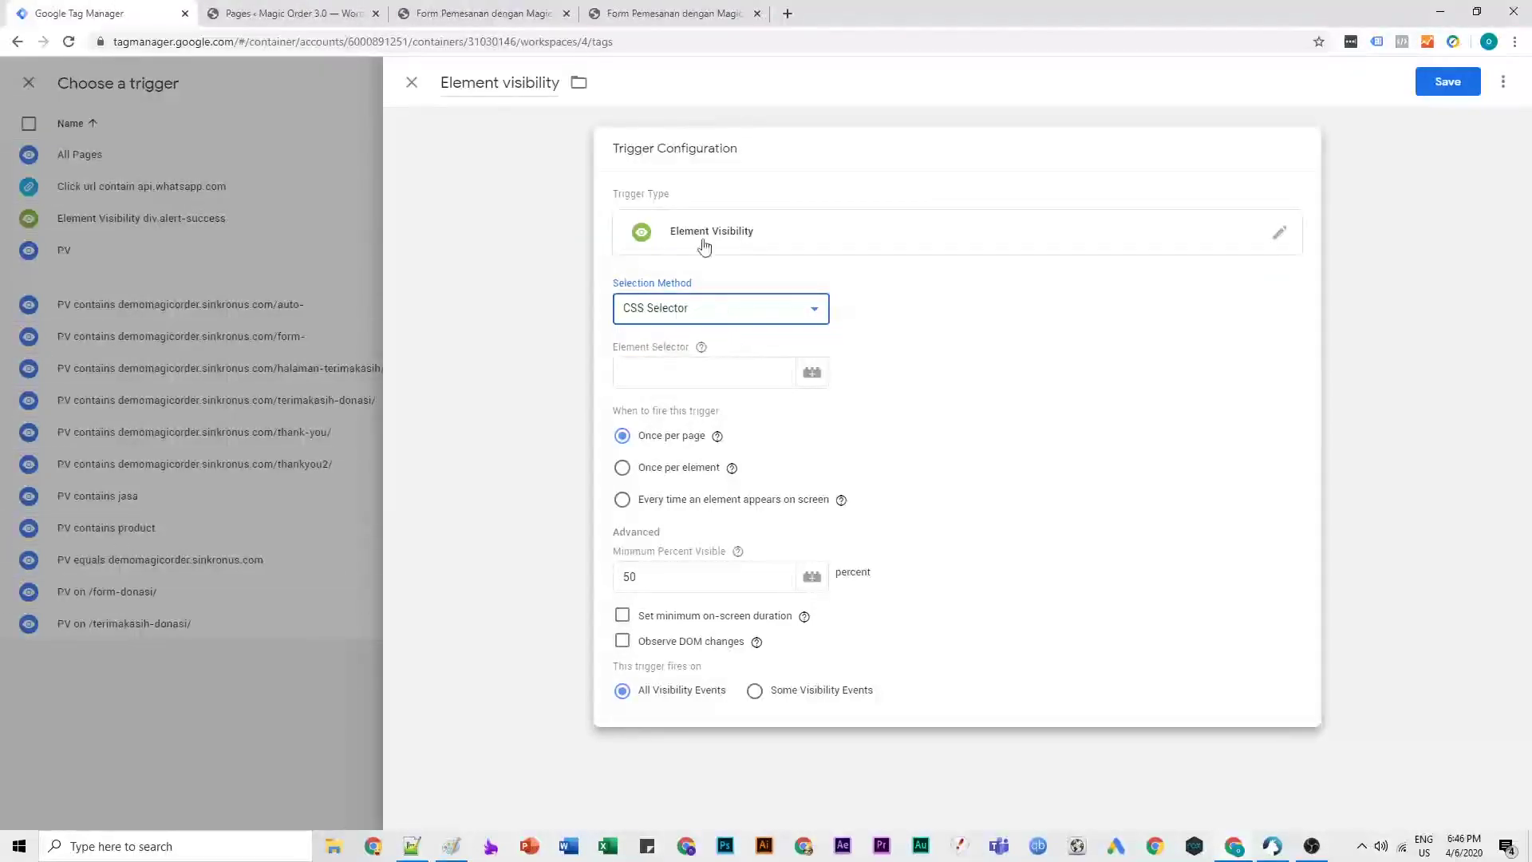
Step: Copy the alert-success class name from the DevTools markup and return to the Element Selector field
click(677, 14)
click(258, 8)
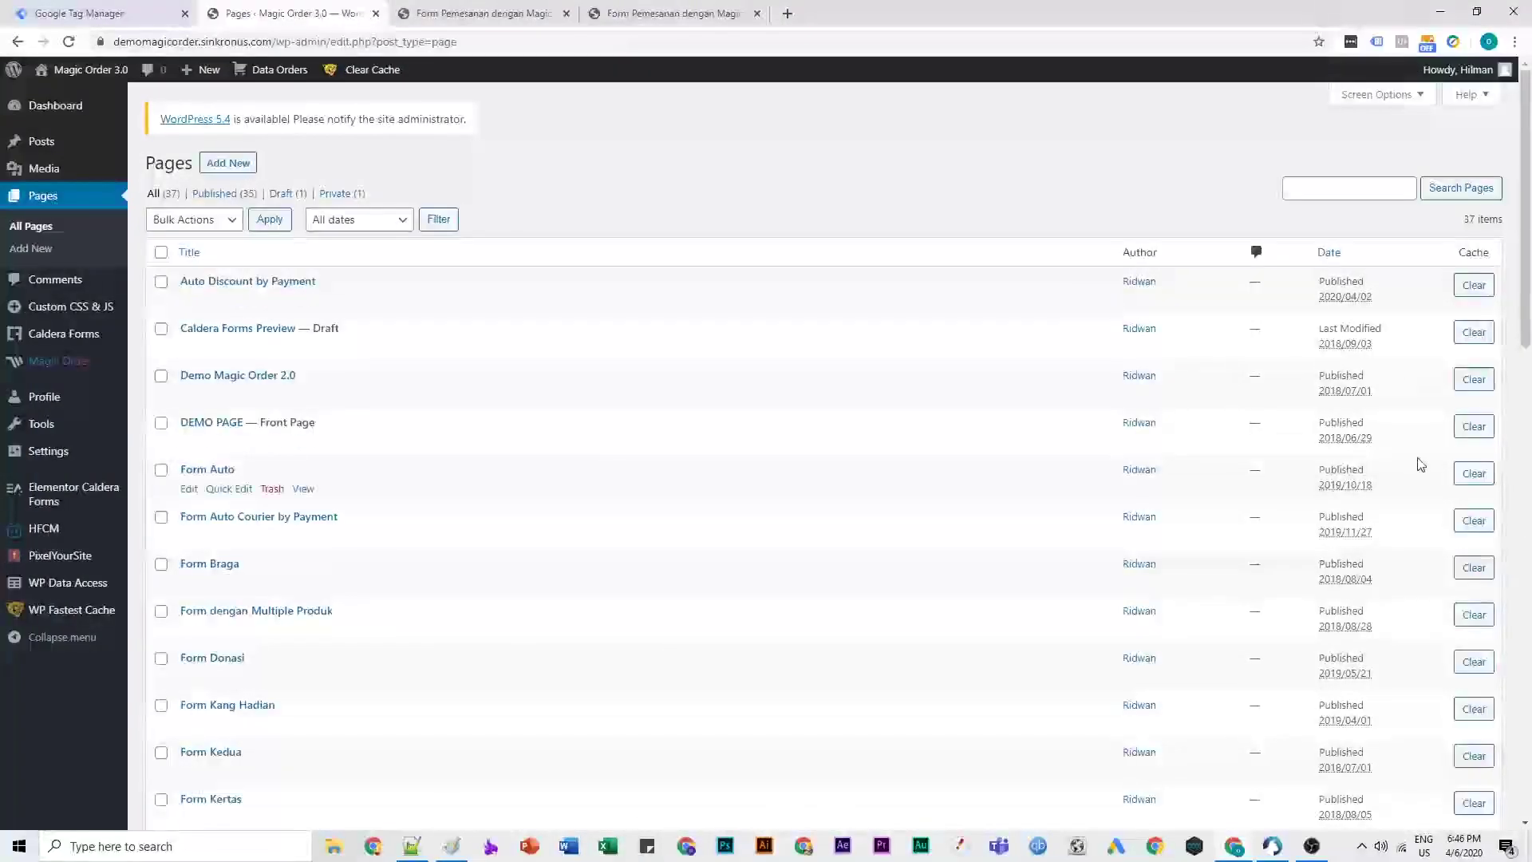
click(512, 10)
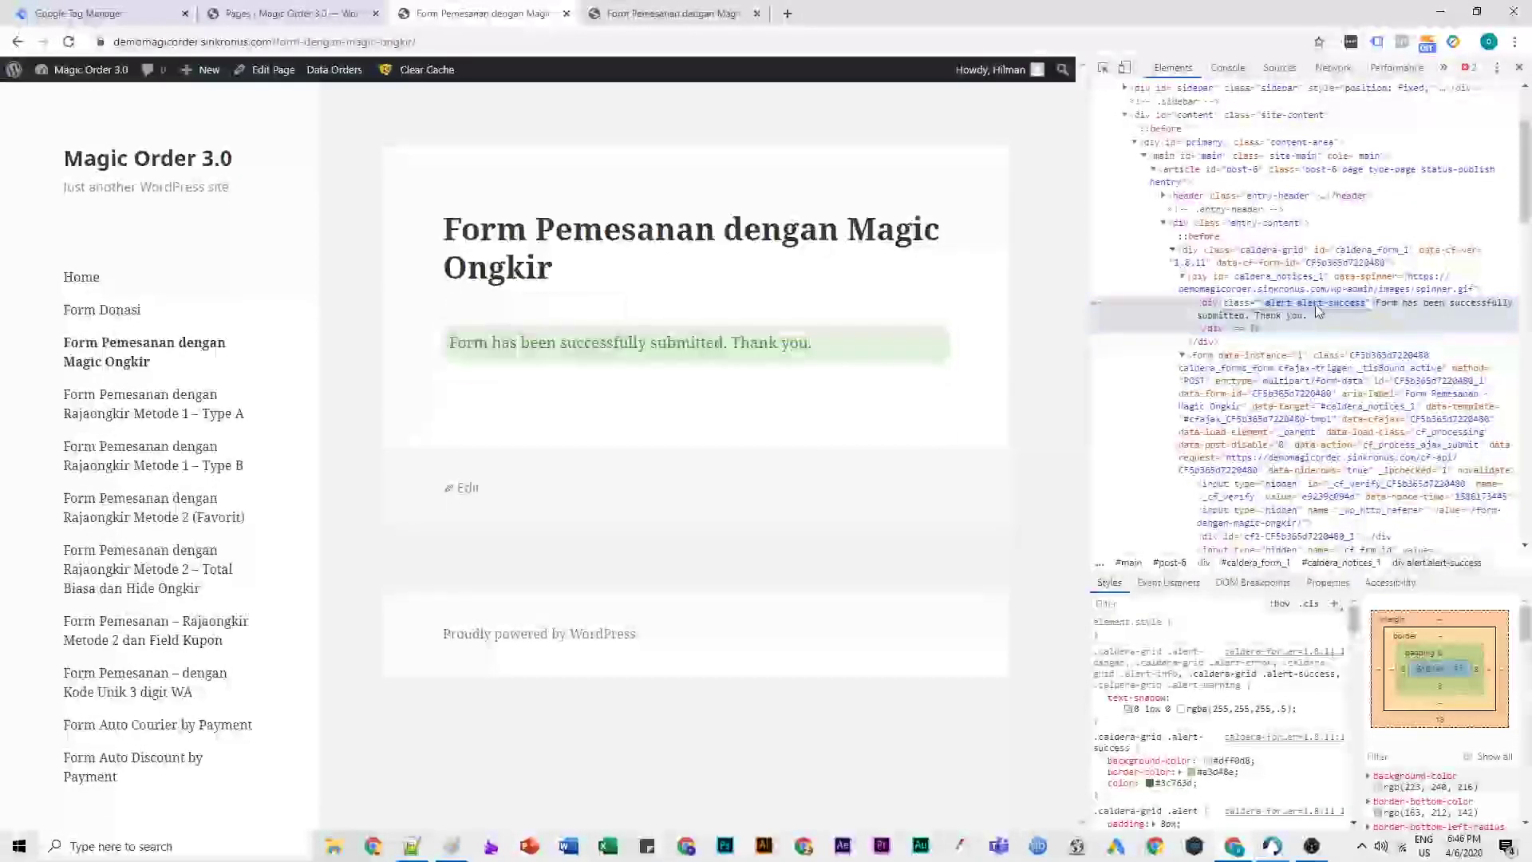
drag(1302, 304, 1359, 312)
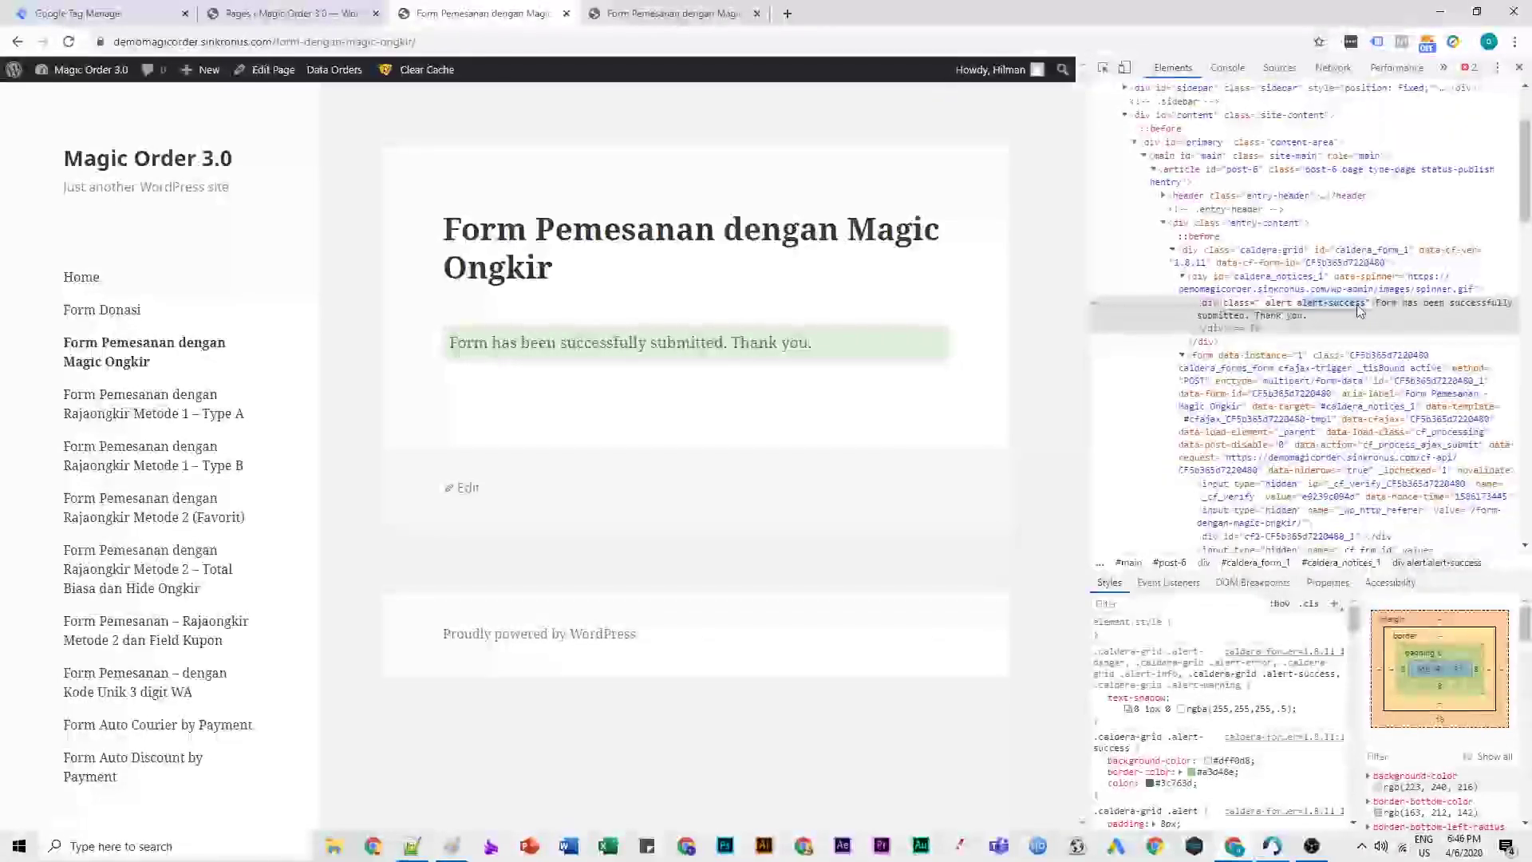
right_click(1359, 311)
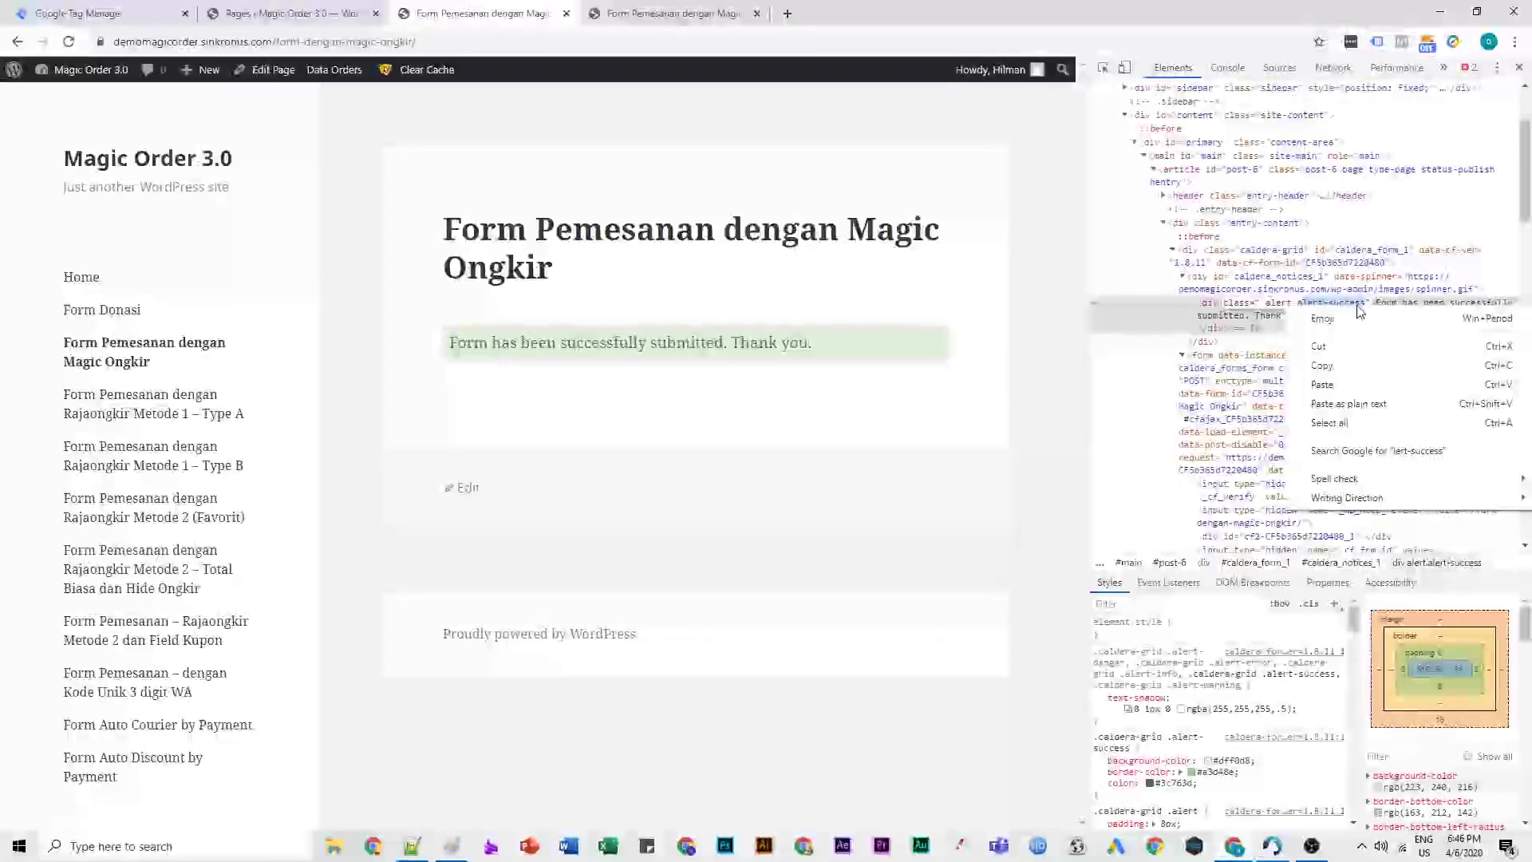
click(1372, 363)
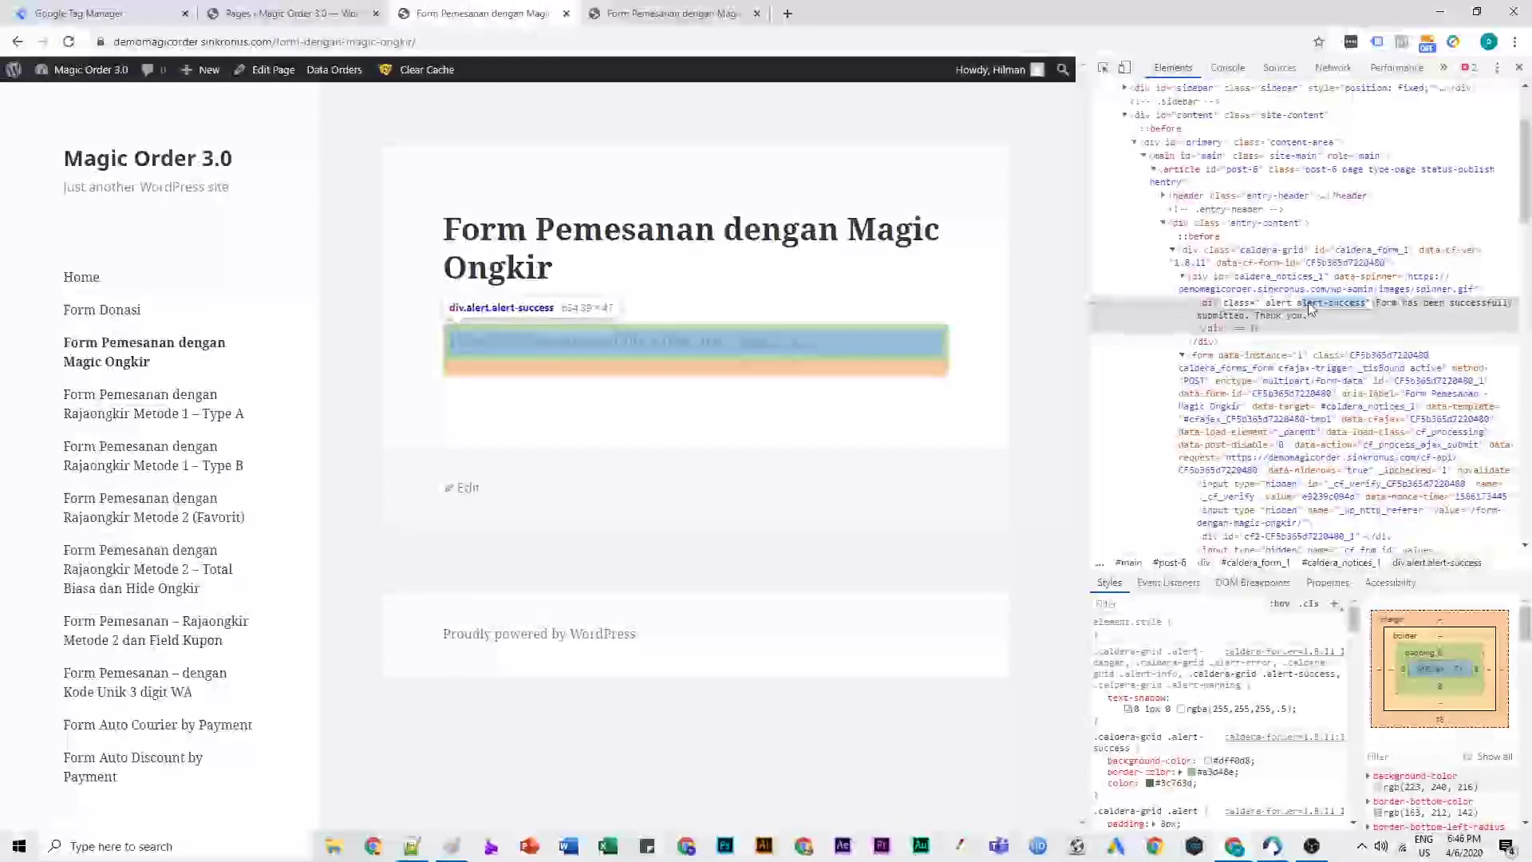
drag(1299, 308, 1360, 313)
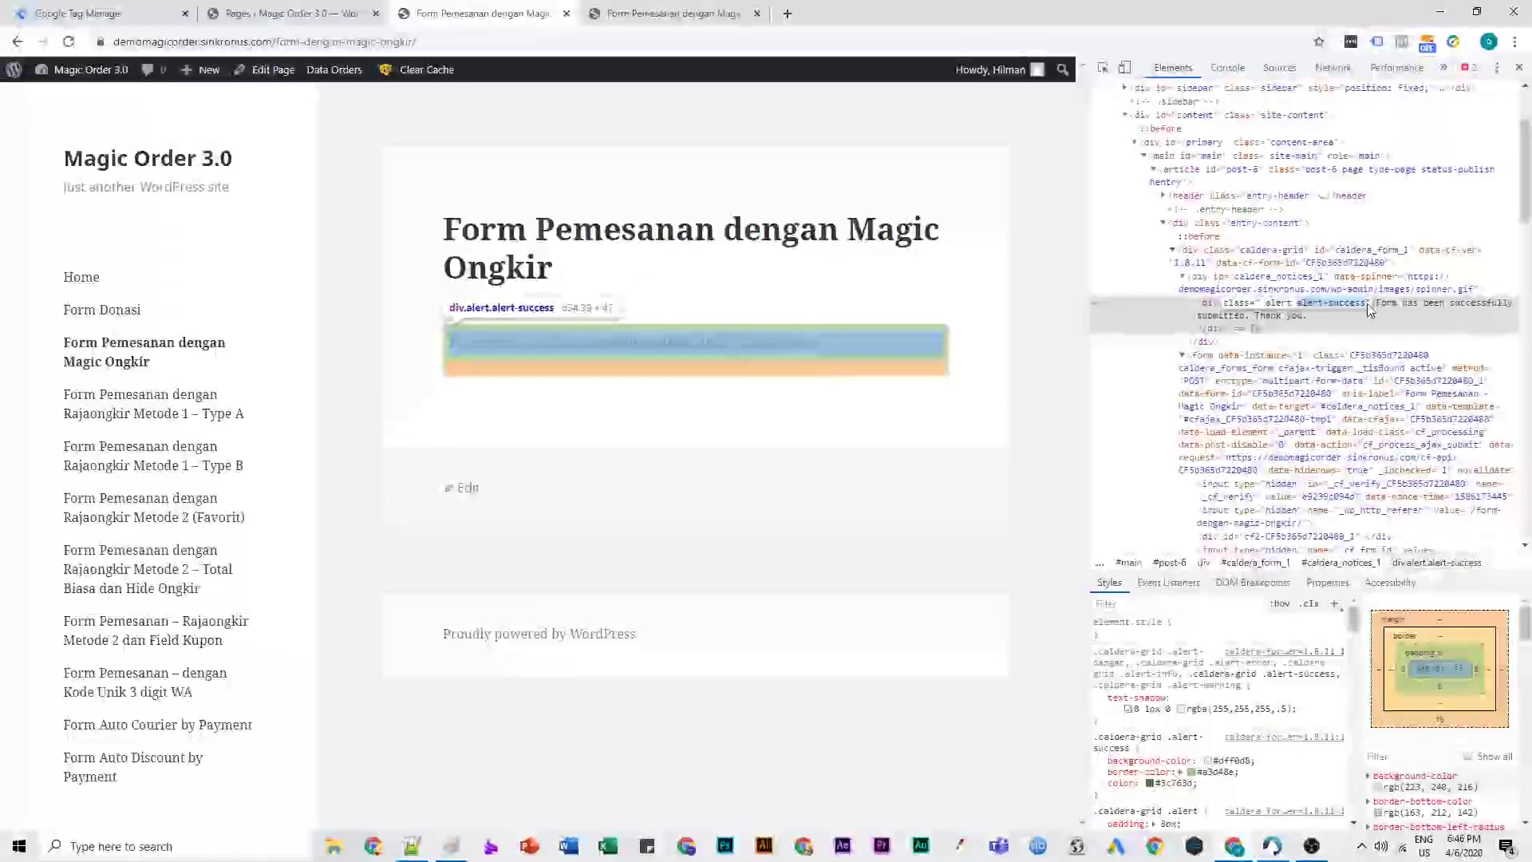
right_click(1362, 308)
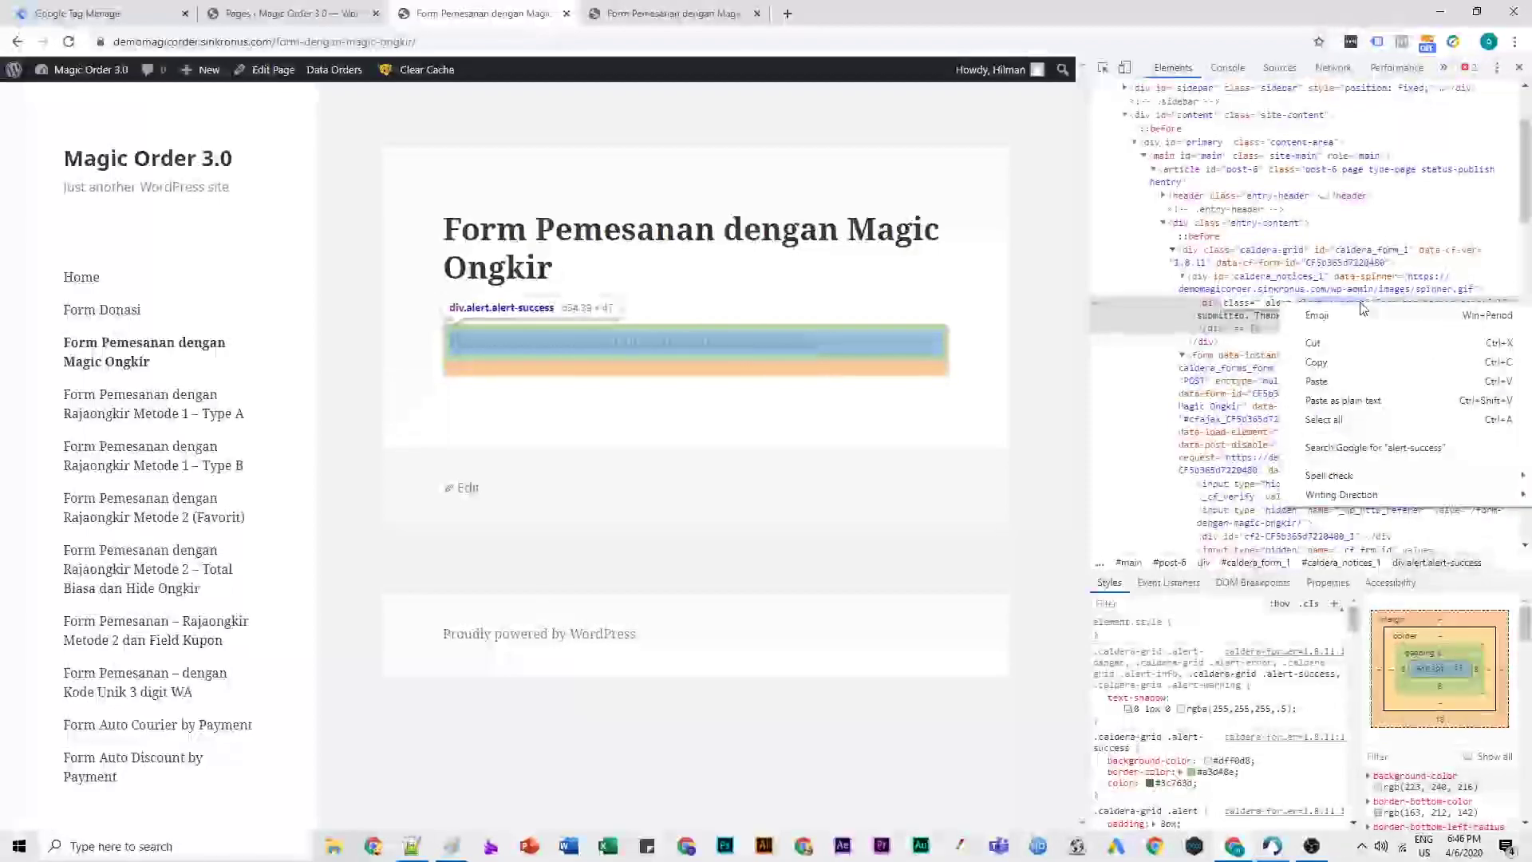
click(1354, 363)
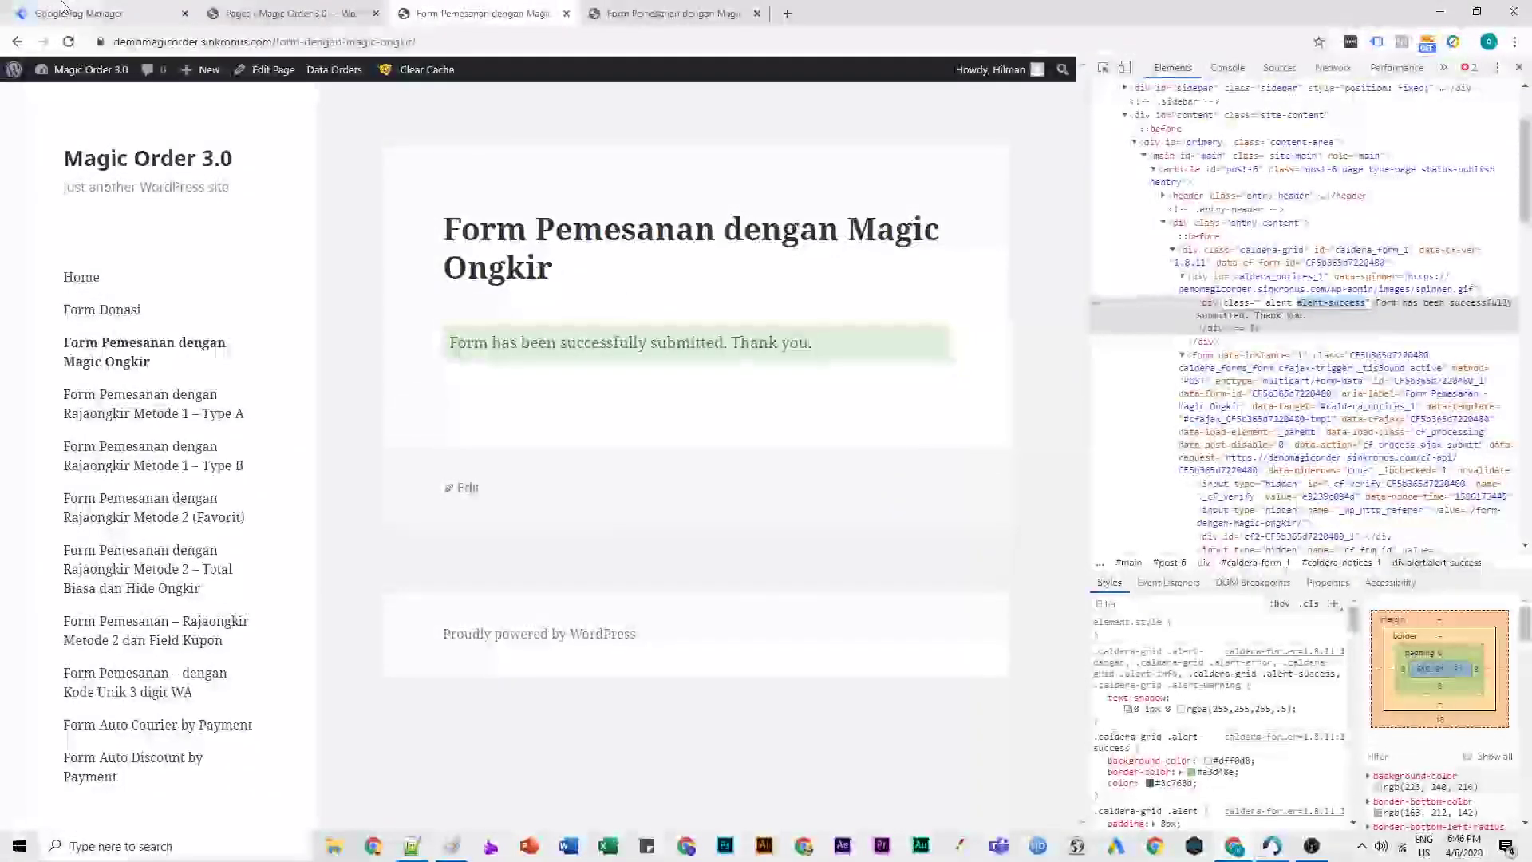
key(ctrl+1)
click(704, 376)
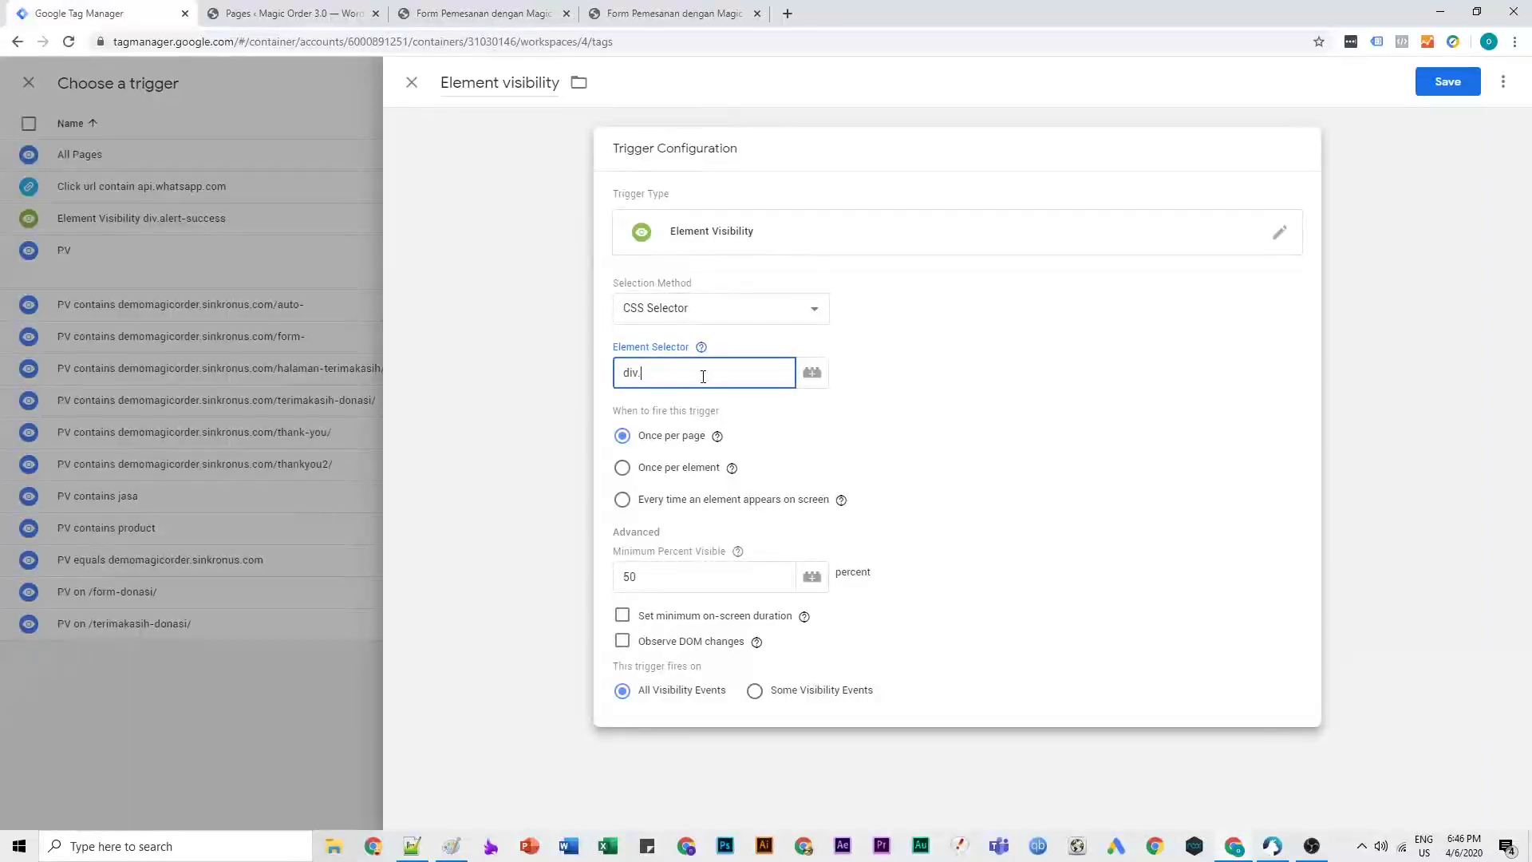
Step: Set the Element Selector to div.alert-success and enable Observe DOM changes
text(div.)
key(ctrl+v)
click(623, 652)
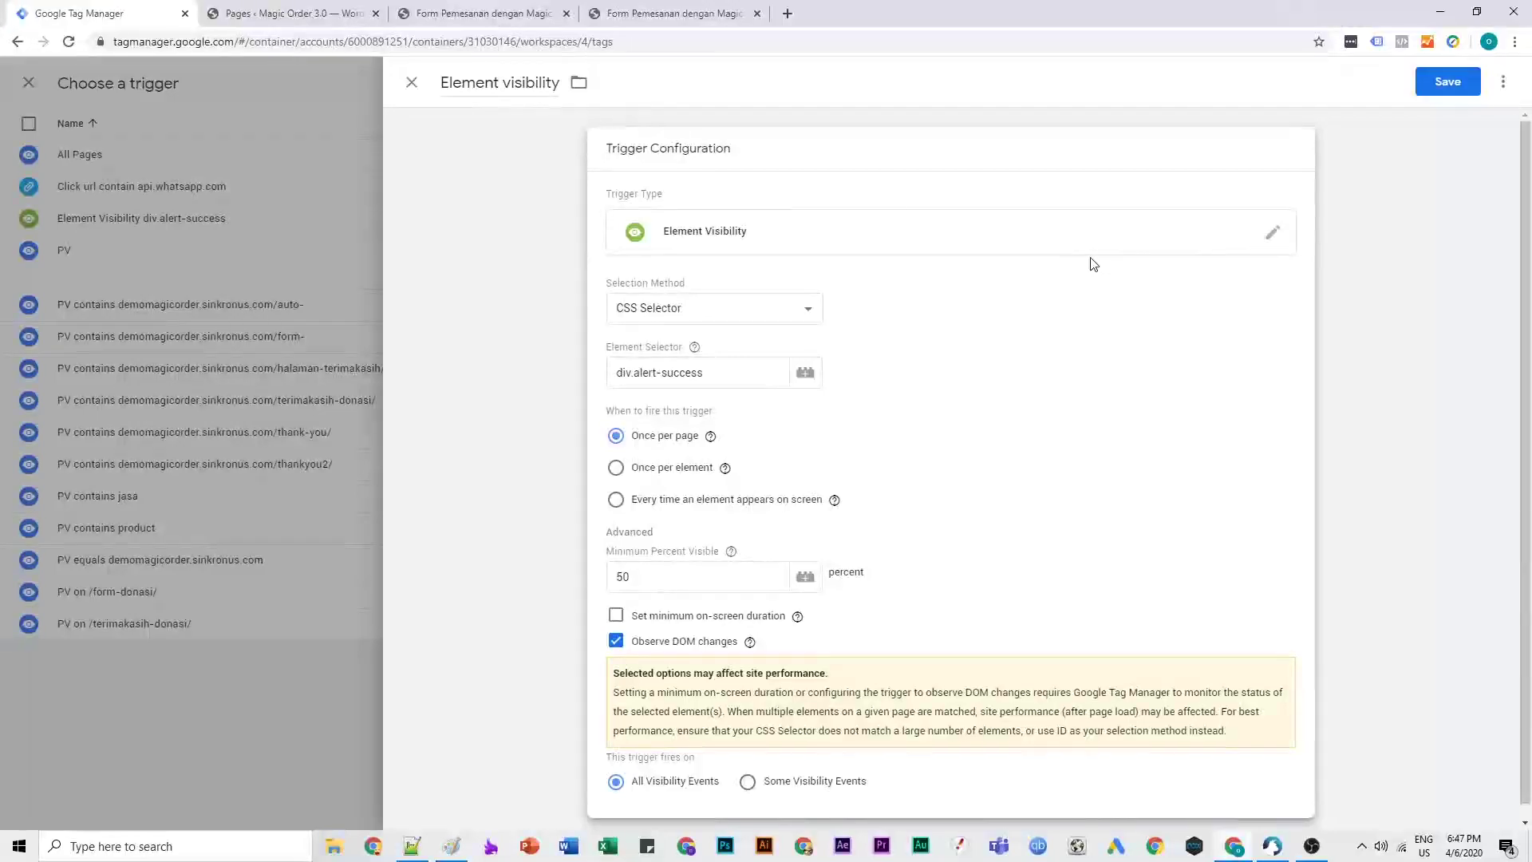
scroll(906, 572, down, 1)
scroll(906, 572, up, 1)
Step: Save the trigger and the FBAds-Add to Cart tag, then refresh preview mode
click(1428, 88)
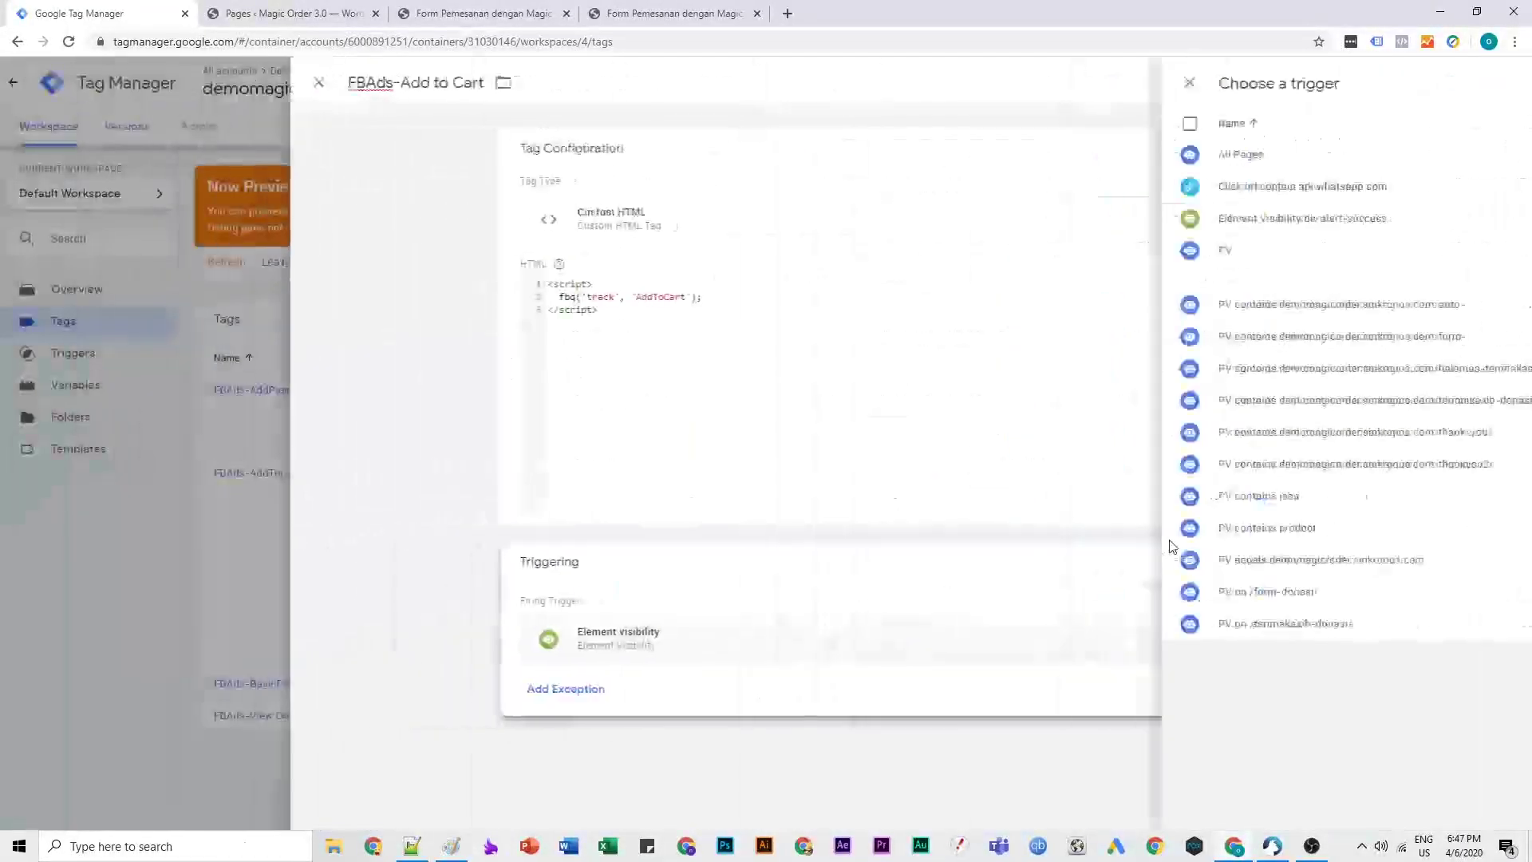
click(1449, 80)
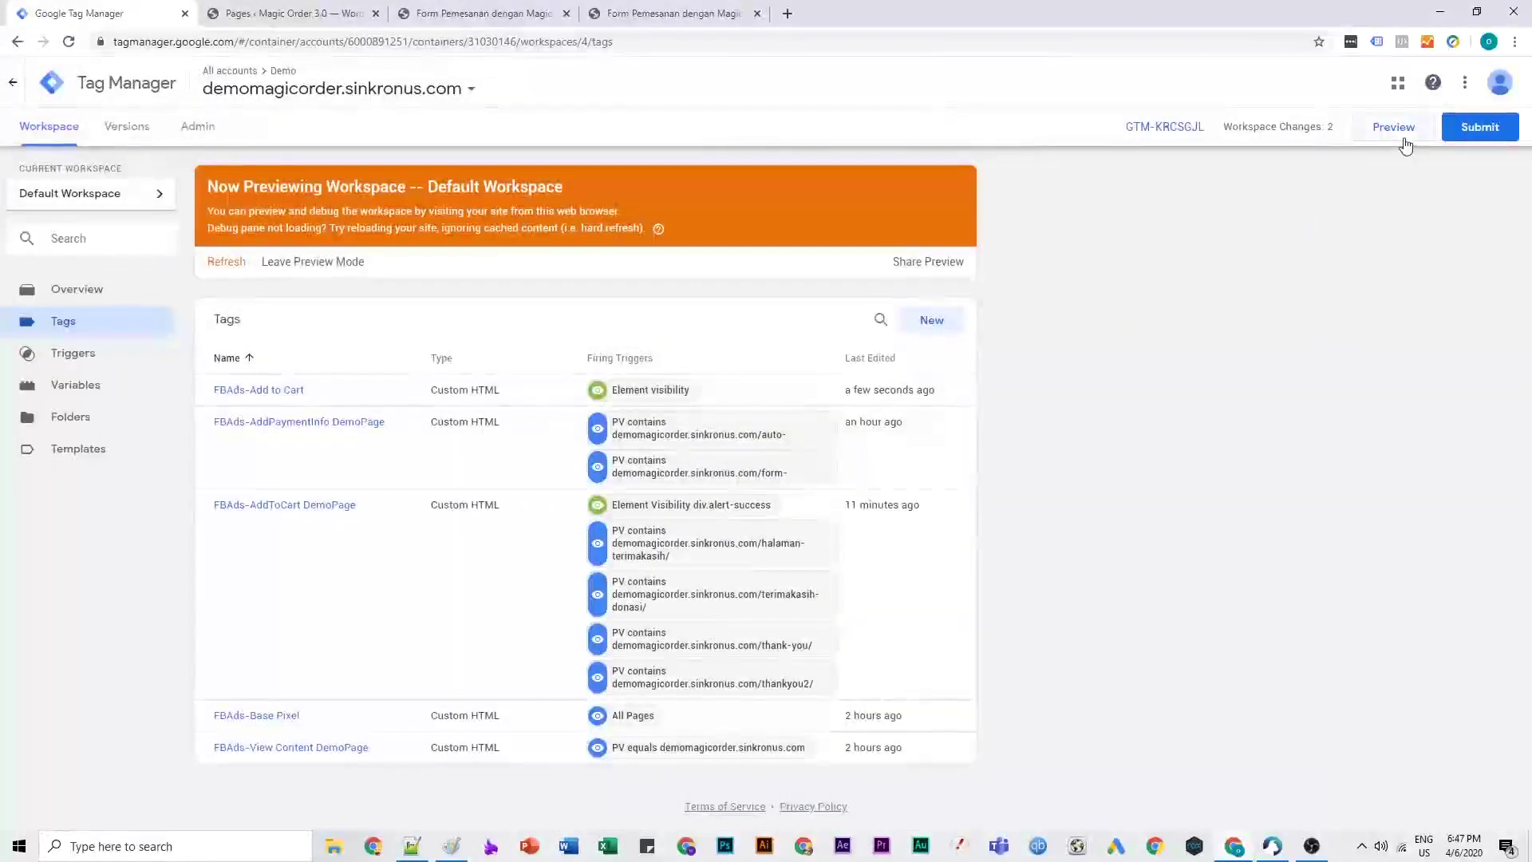
click(1394, 126)
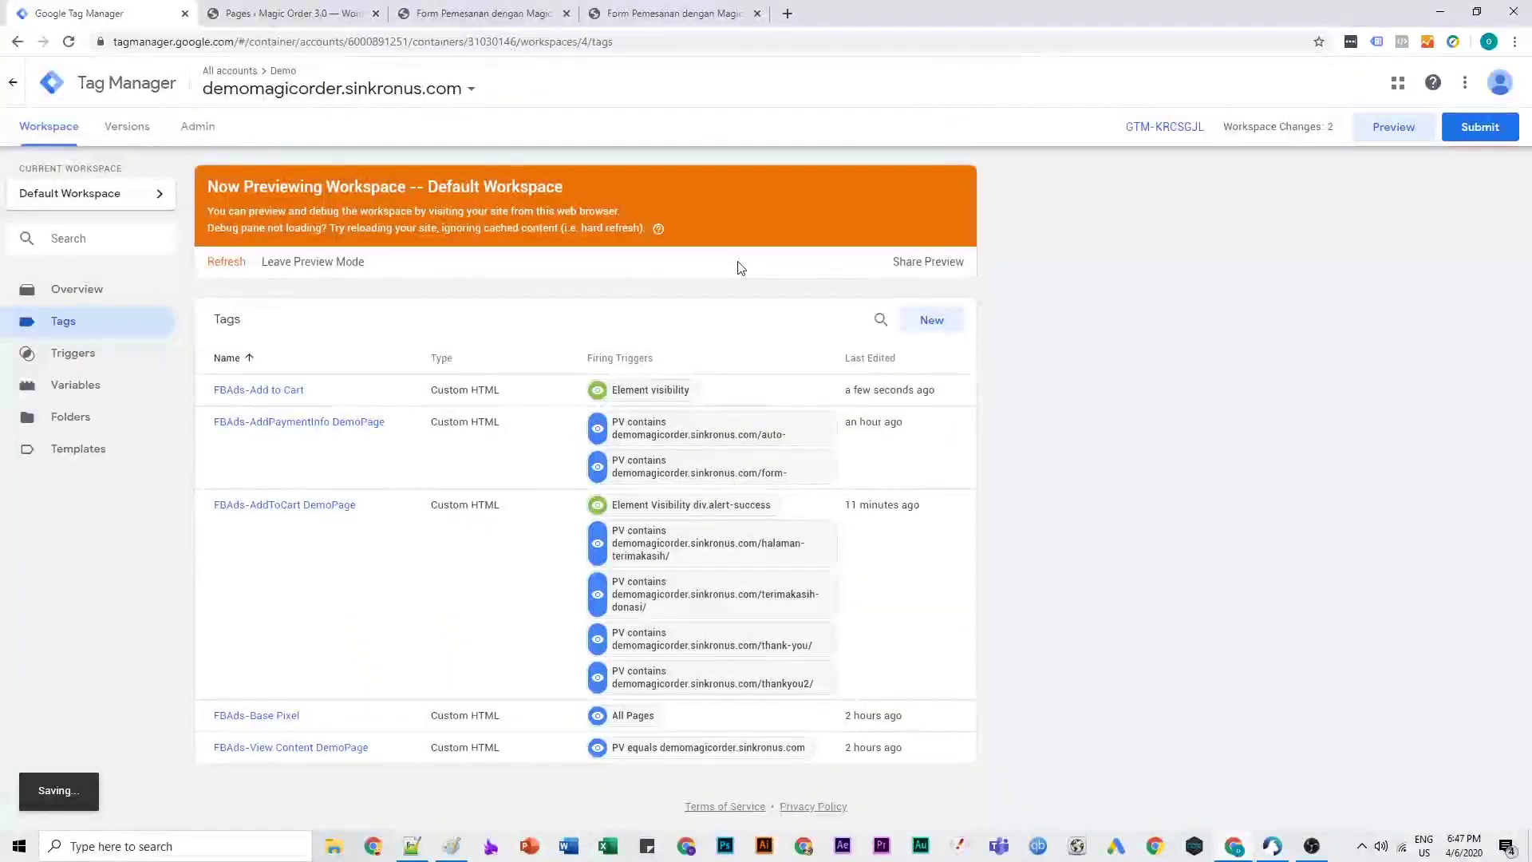
click(511, 10)
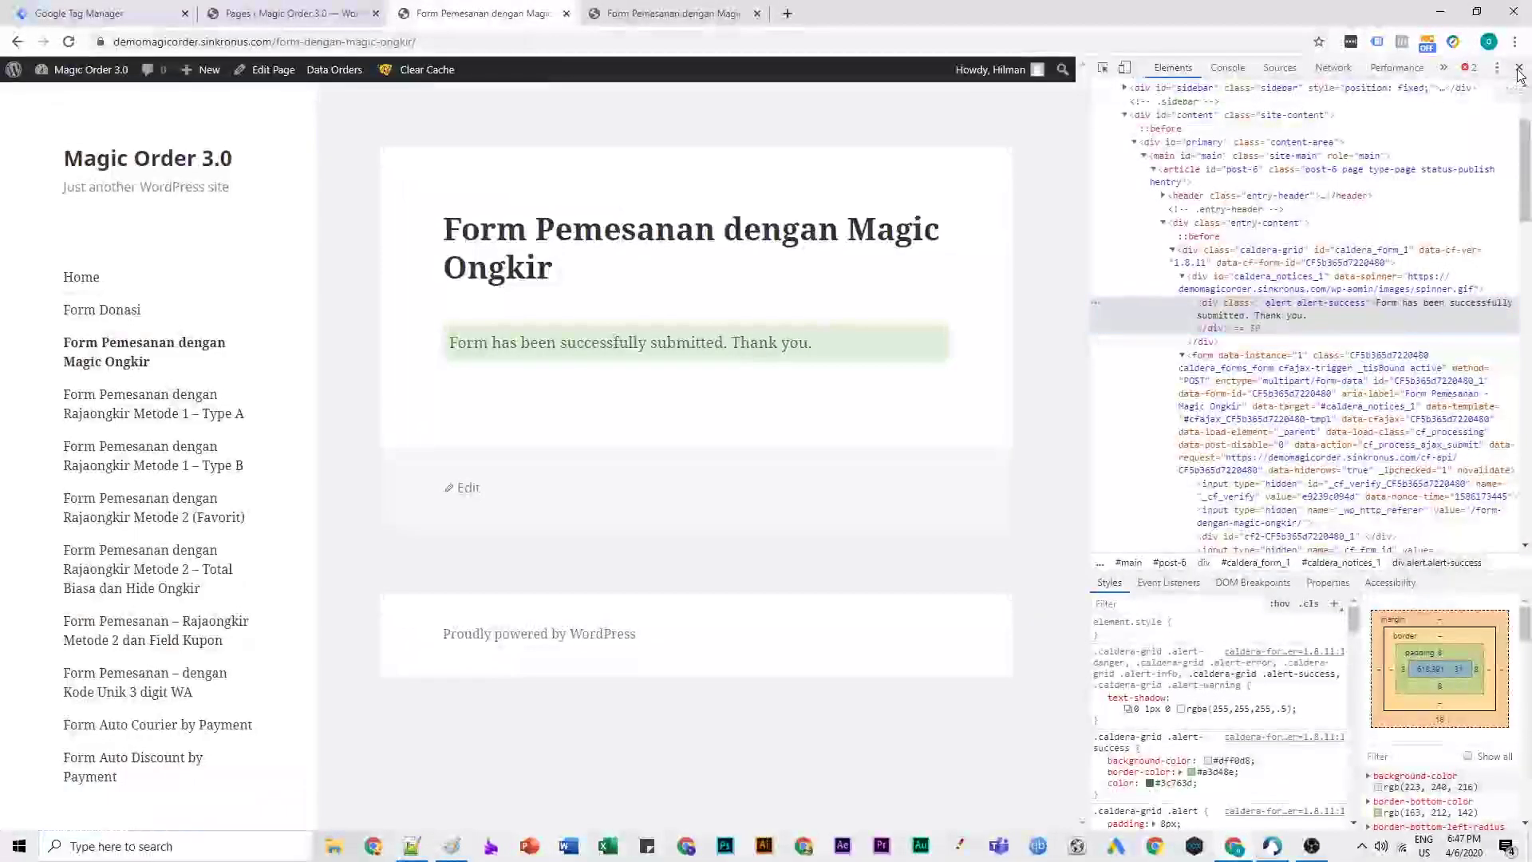
Step: Close DevTools, reload the form, and enter a test customer's name, e-mail and WhatsApp number
key(F12)
key(F5)
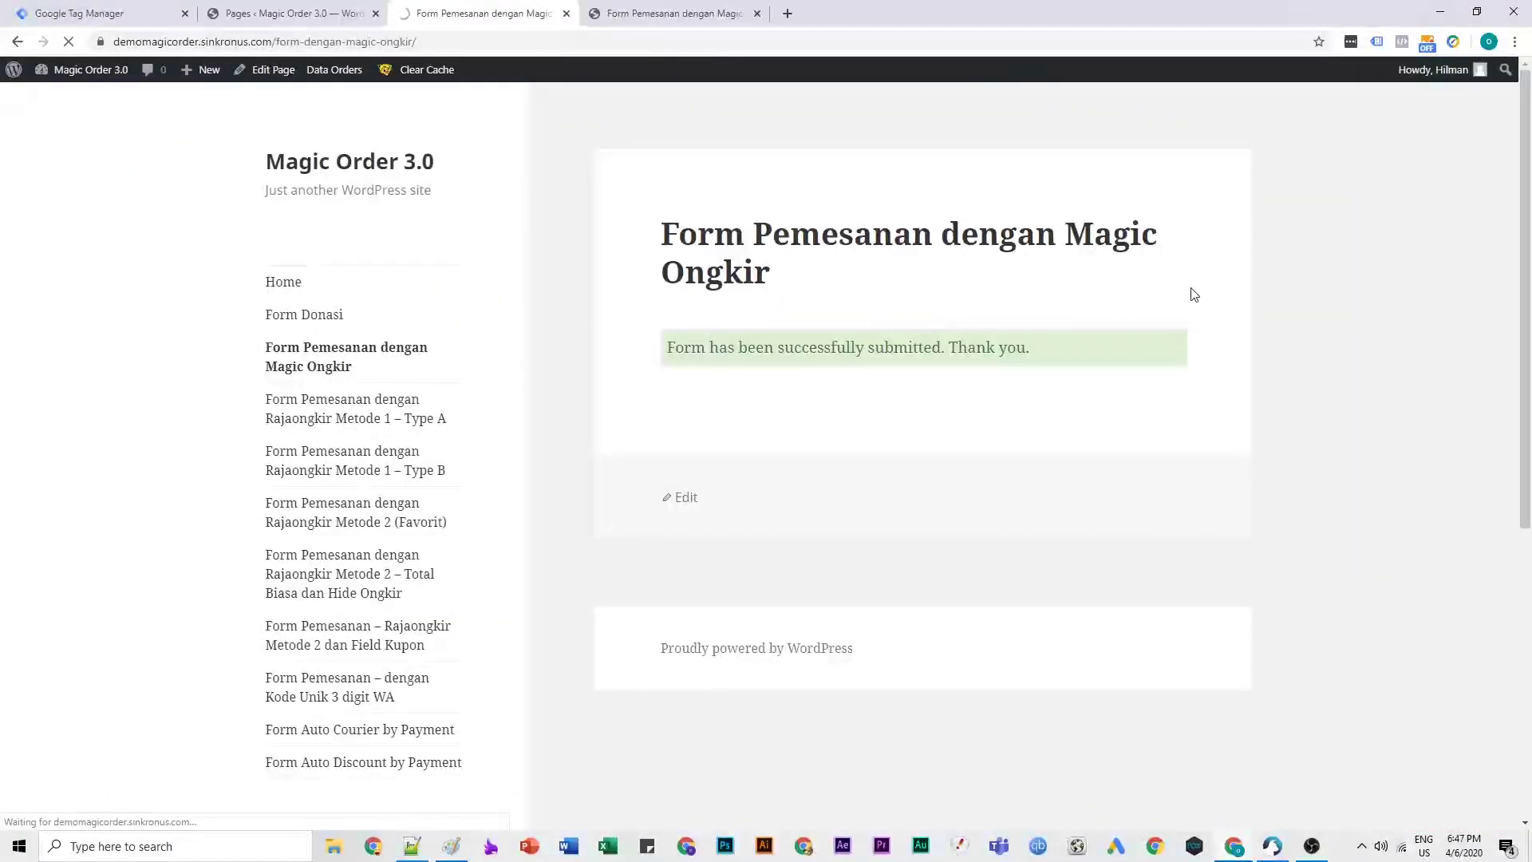
click(870, 464)
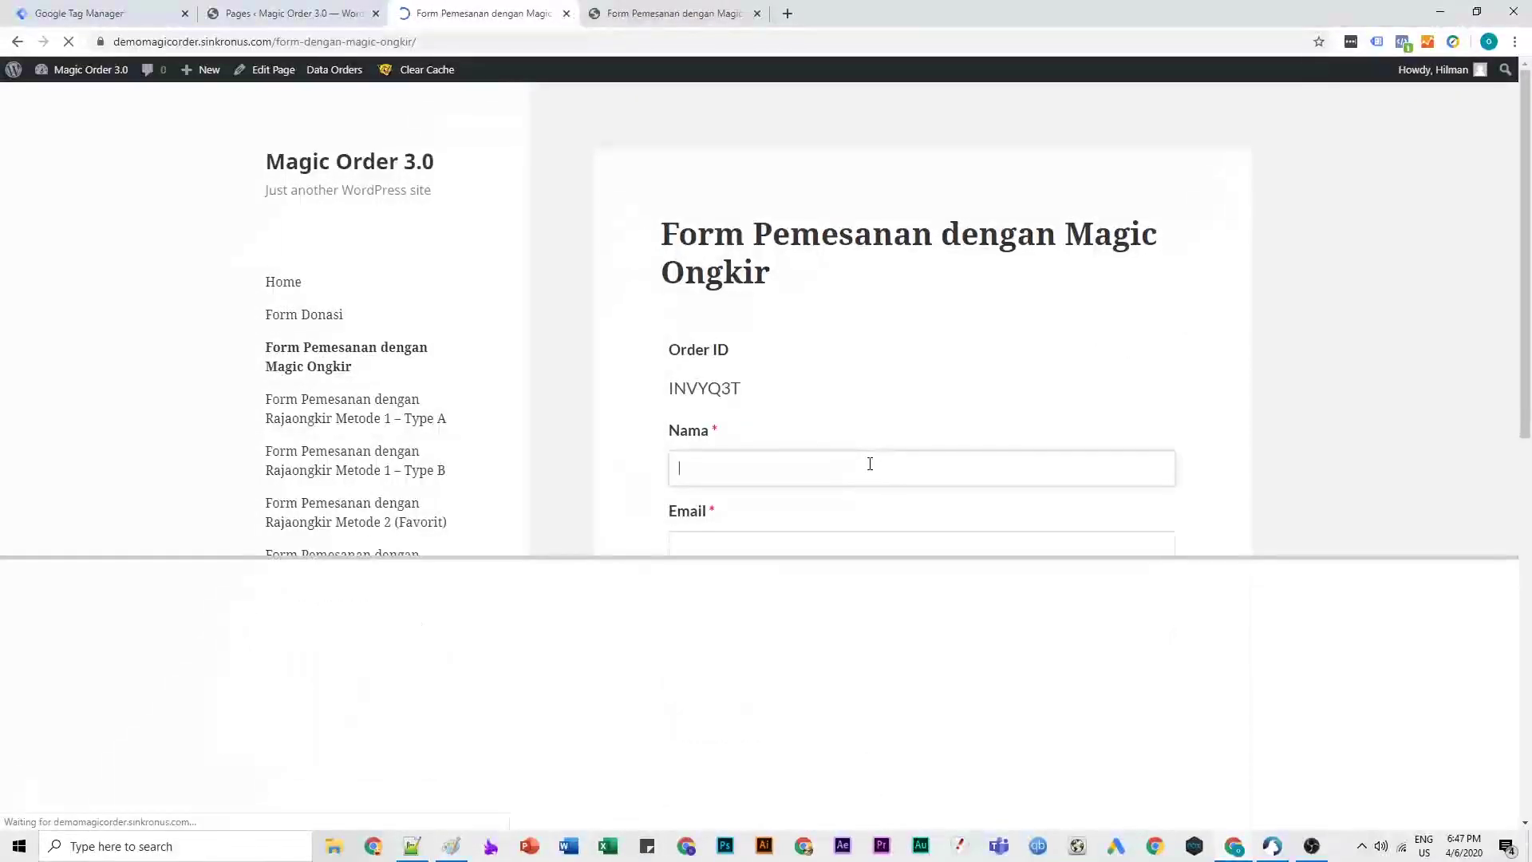
text(test)
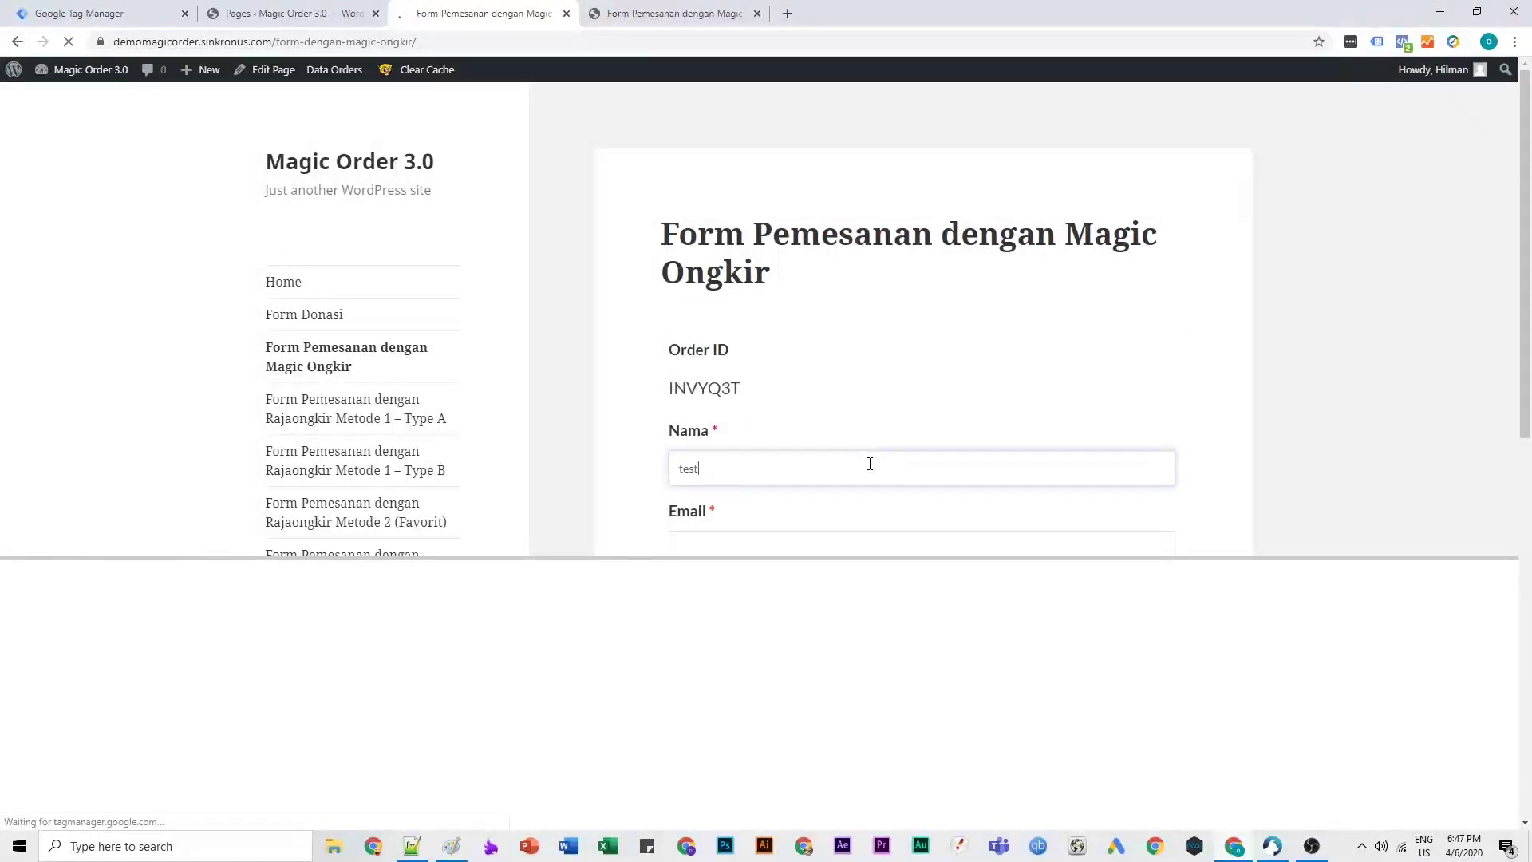
text(ombig)
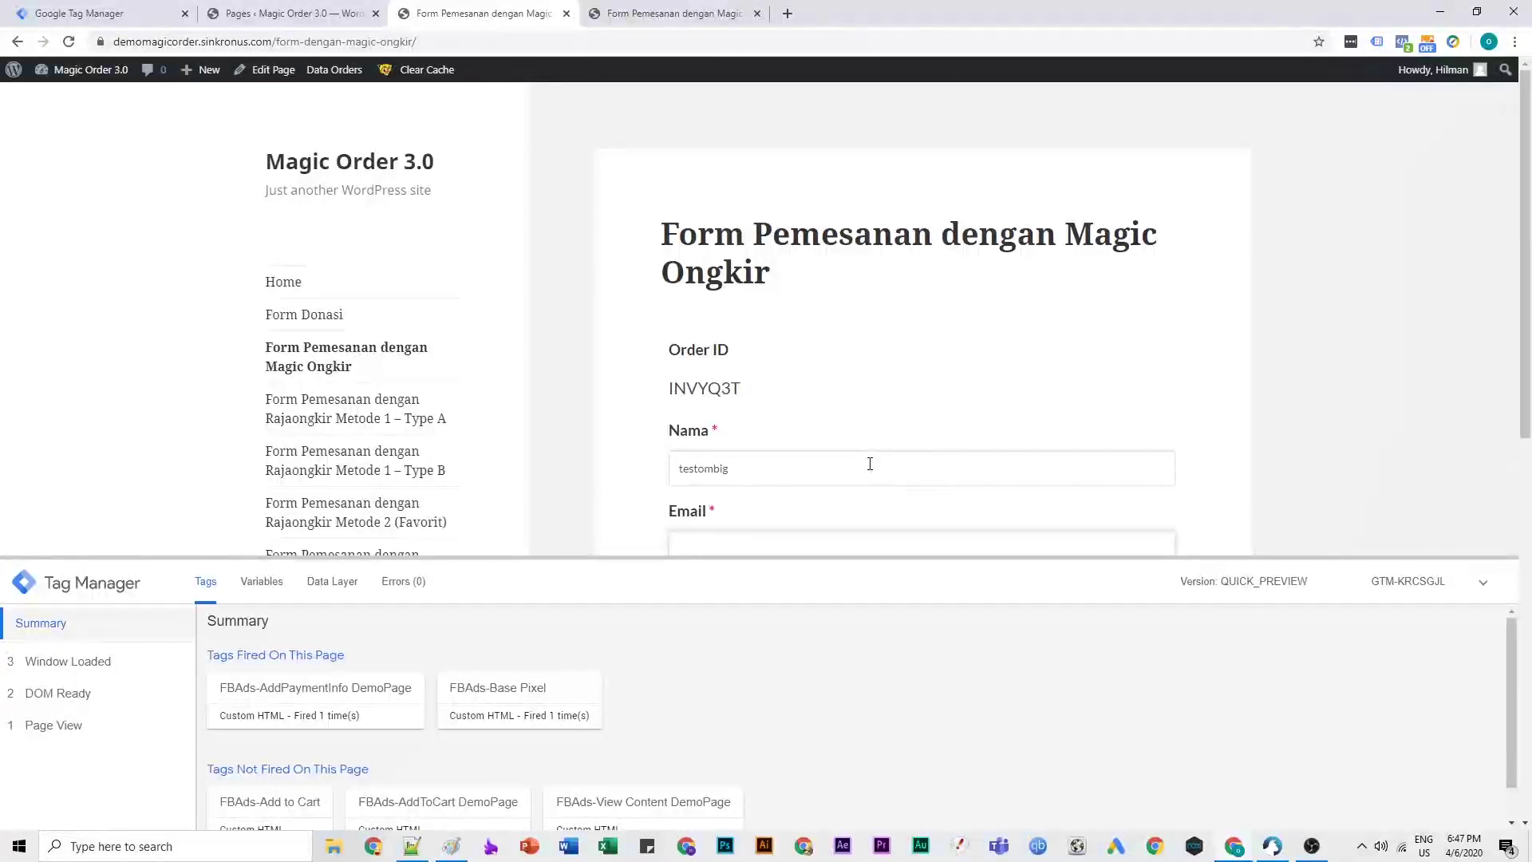
click(870, 464)
scroll(919, 410, down, 3)
click(794, 308)
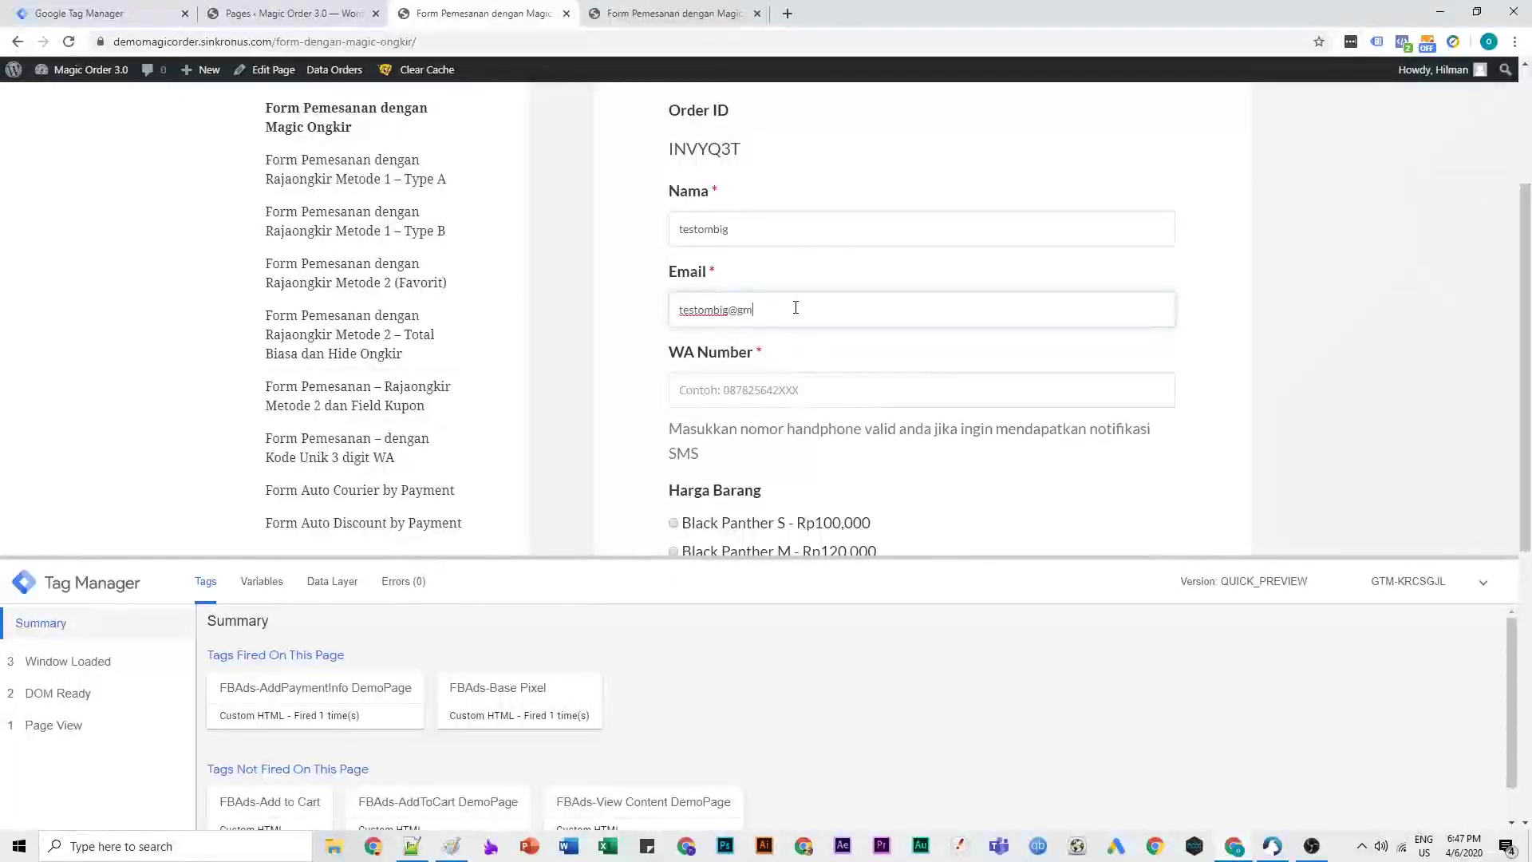
key(Tab)
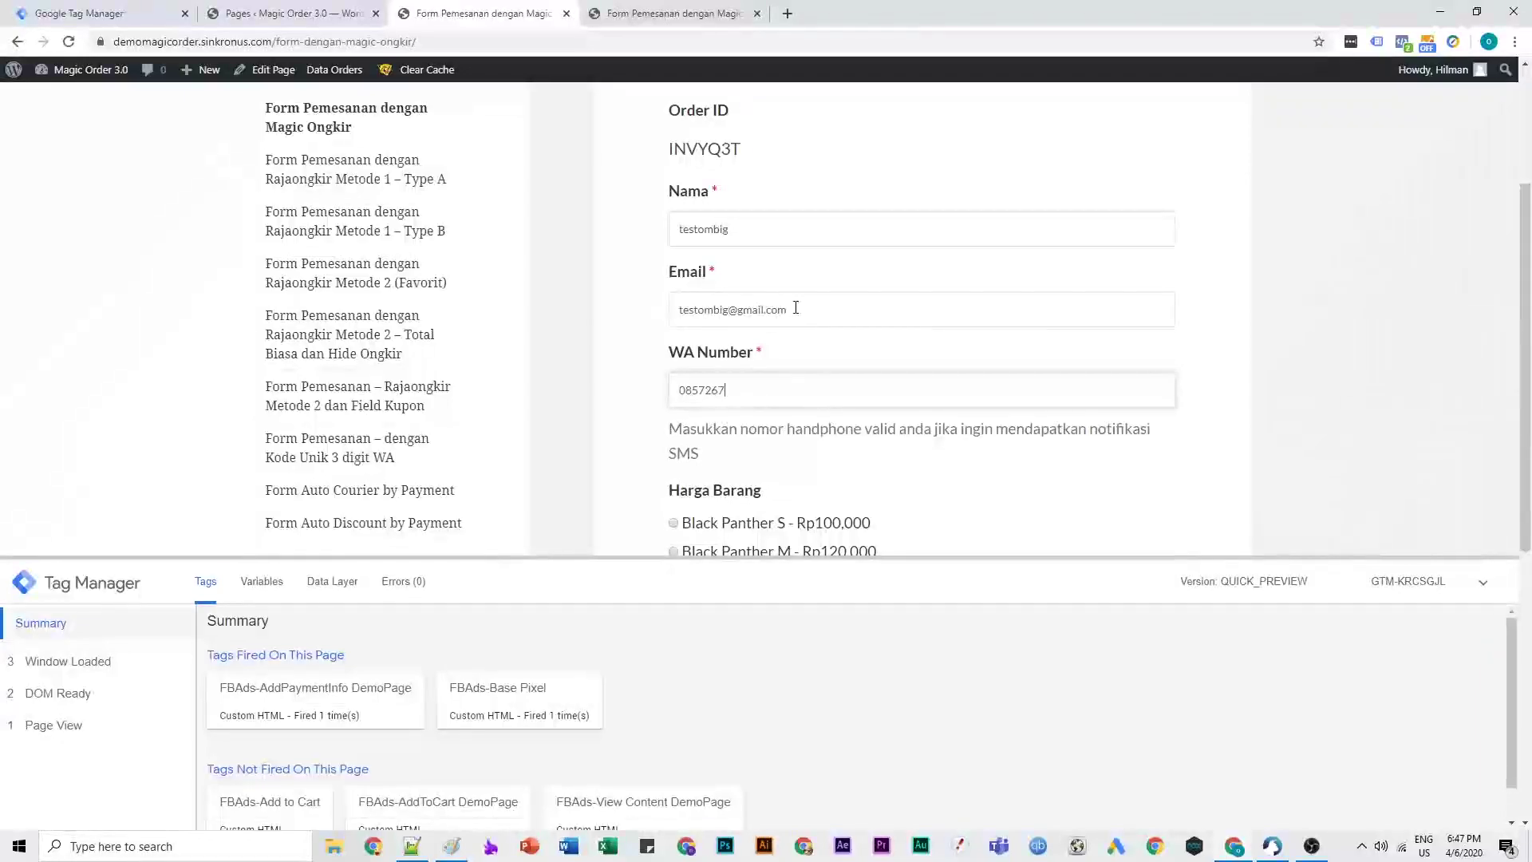
Step: Order 4 Buah of Black Panther M to Cakung, Jakarta Timur and submit the form
scroll(794, 311, down, 3)
click(788, 322)
click(797, 415)
click(785, 499)
click(785, 491)
text(jakarta)
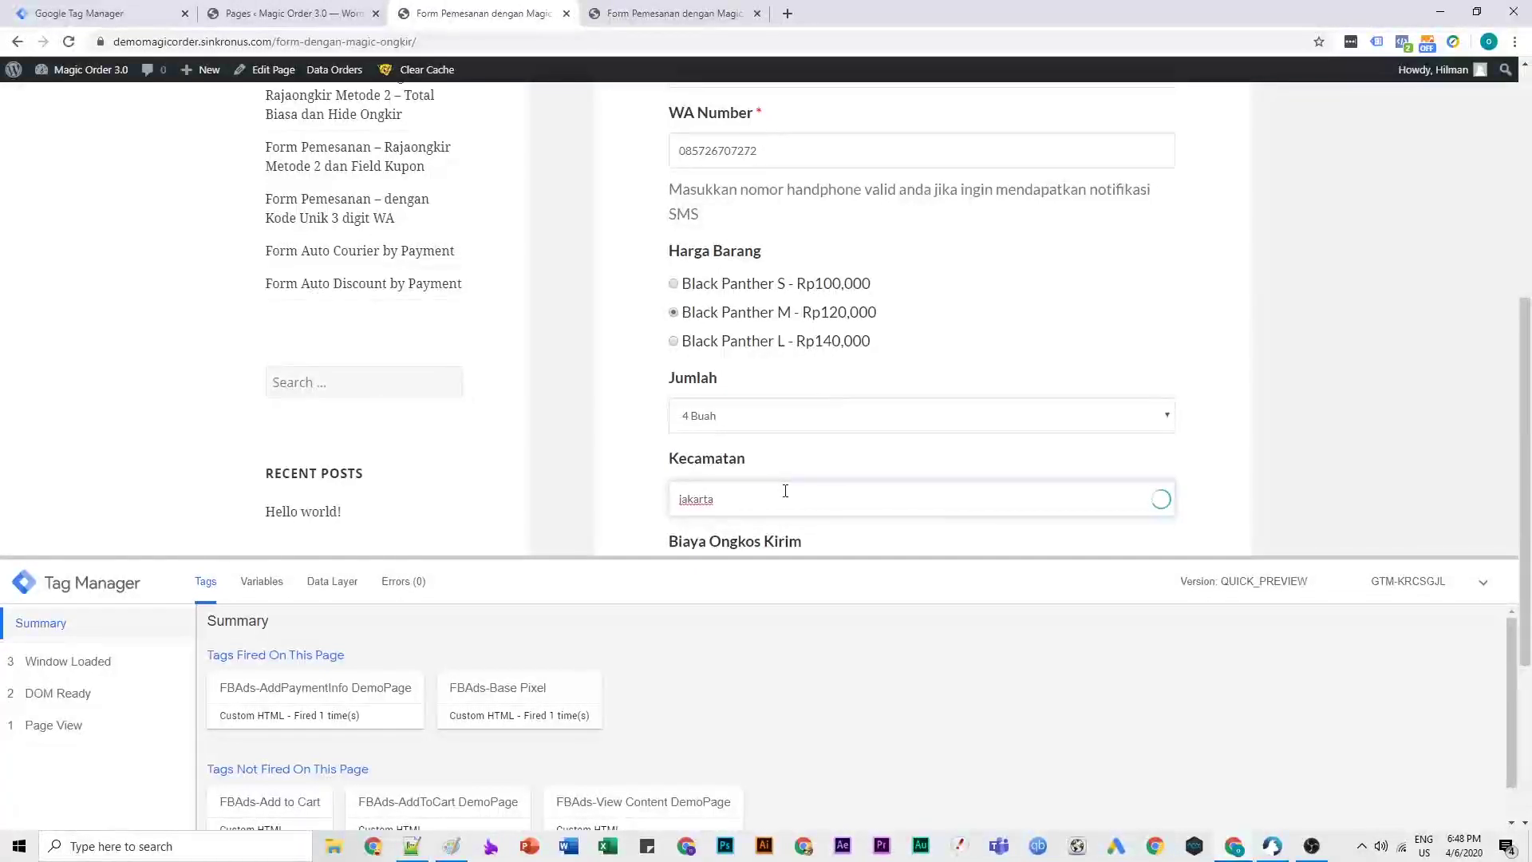
click(792, 533)
scroll(794, 447, down, 4)
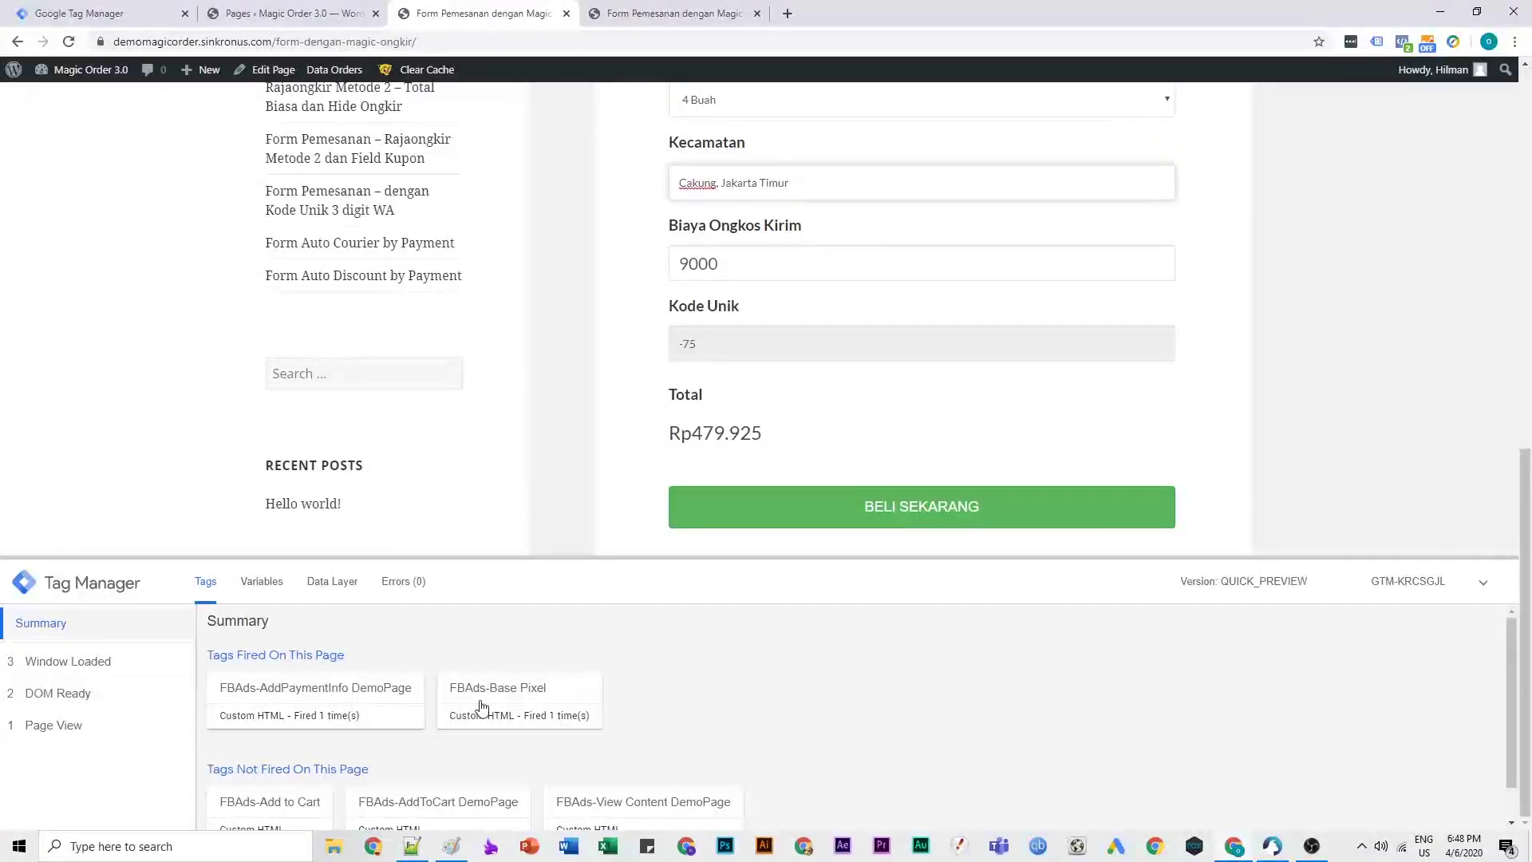
click(904, 510)
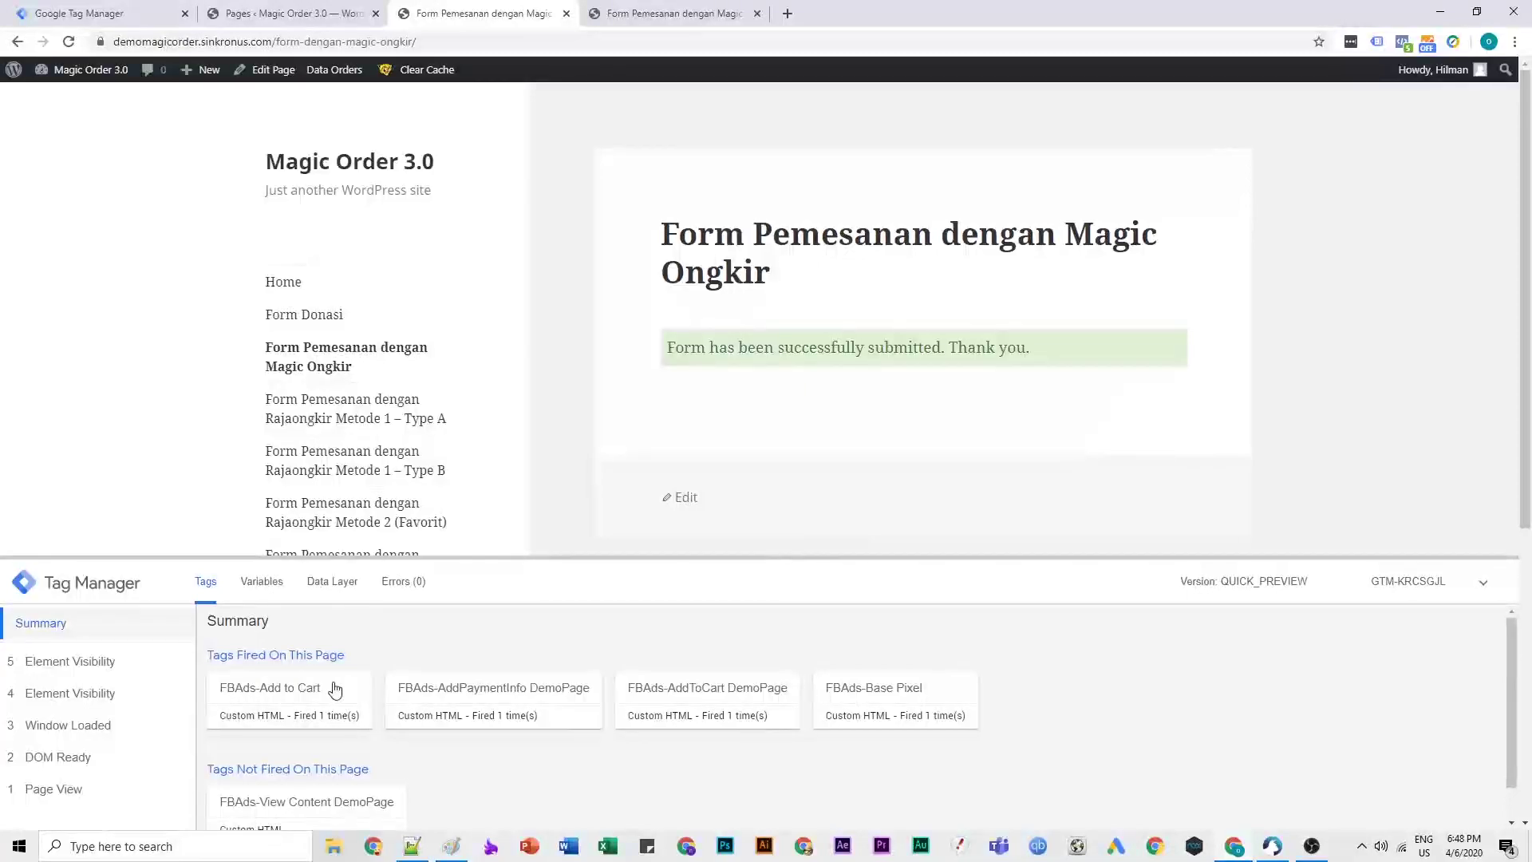
Step: Collapse the GTM debug panel to reveal the Magic Ongkir order confirmation, then bring up OBS
click(1487, 588)
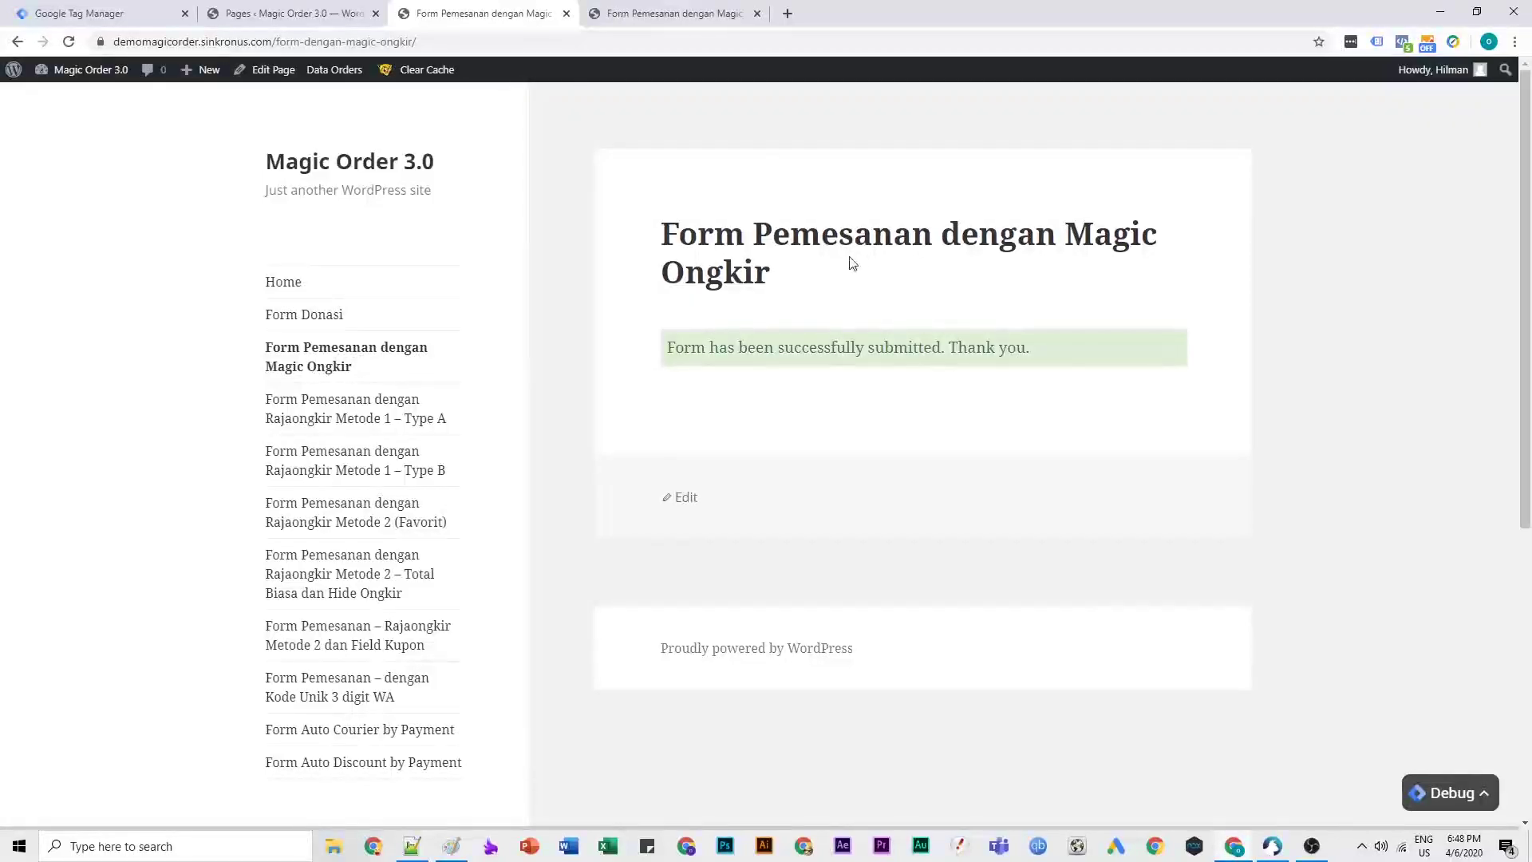
click(50, 6)
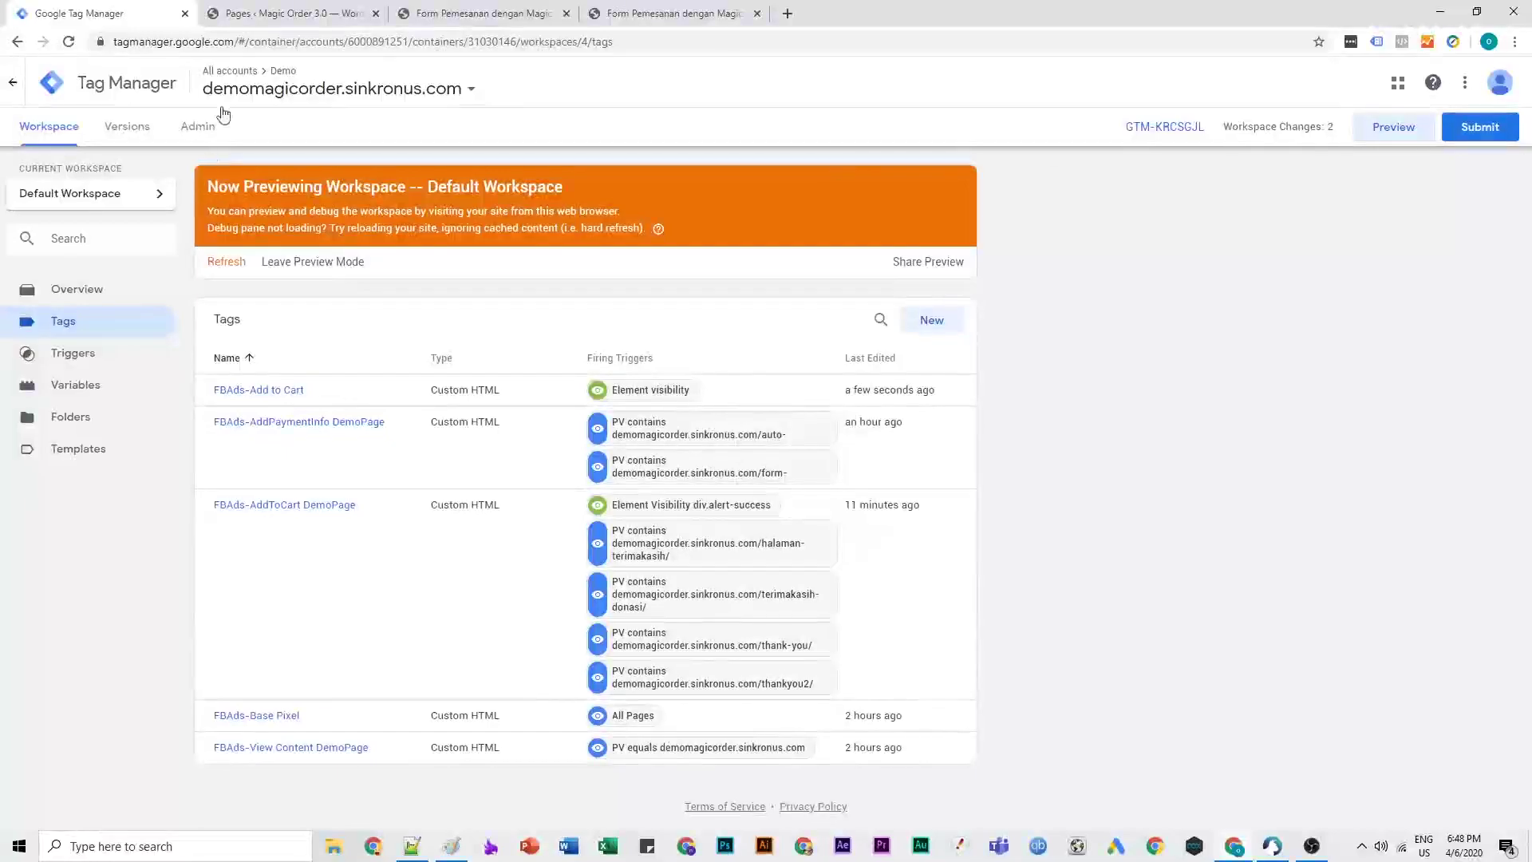
click(471, 12)
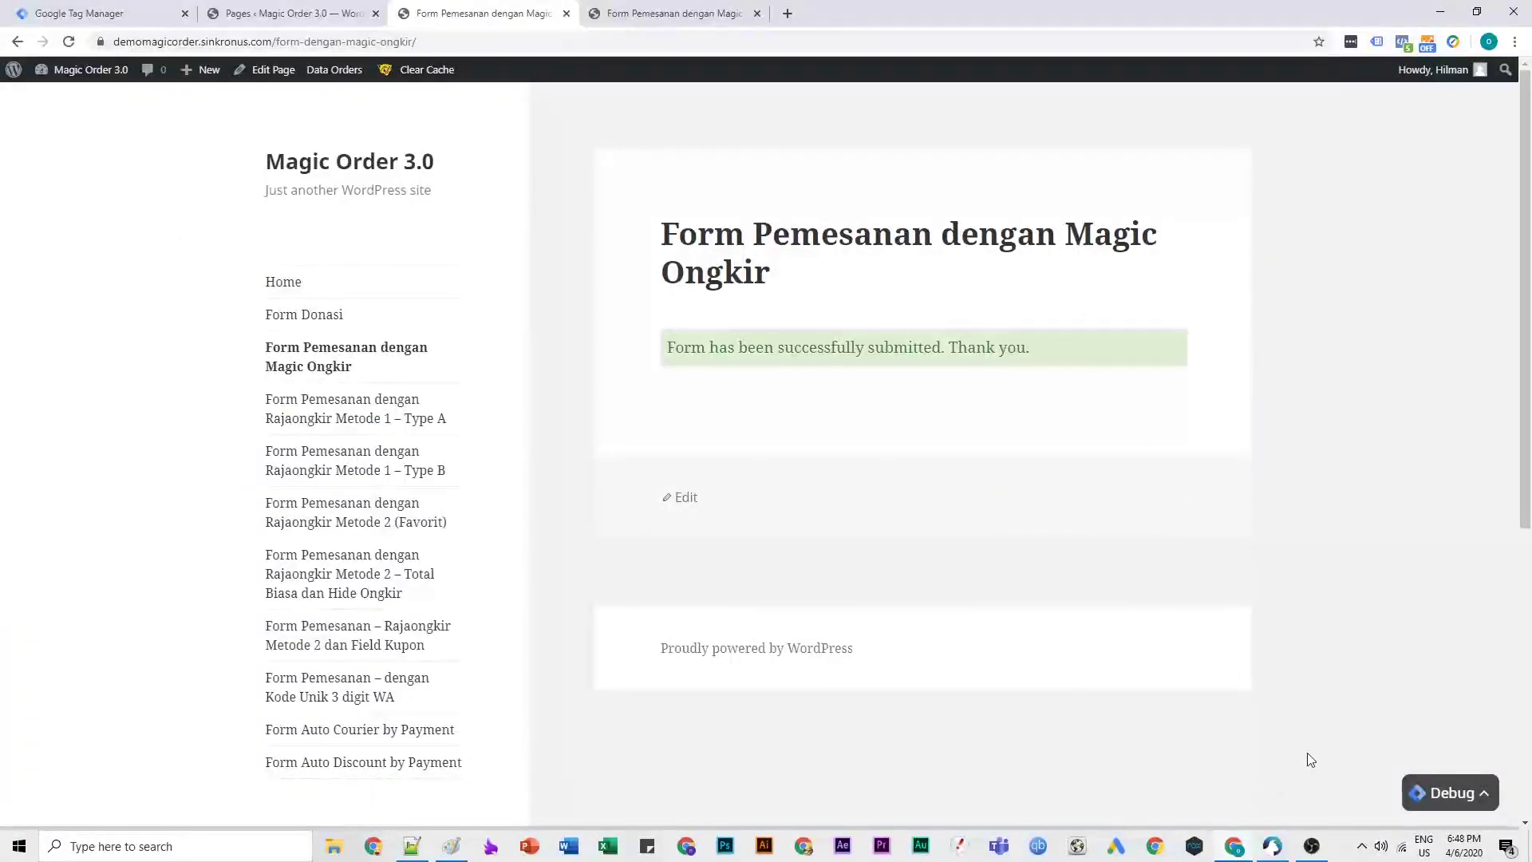
click(1313, 847)
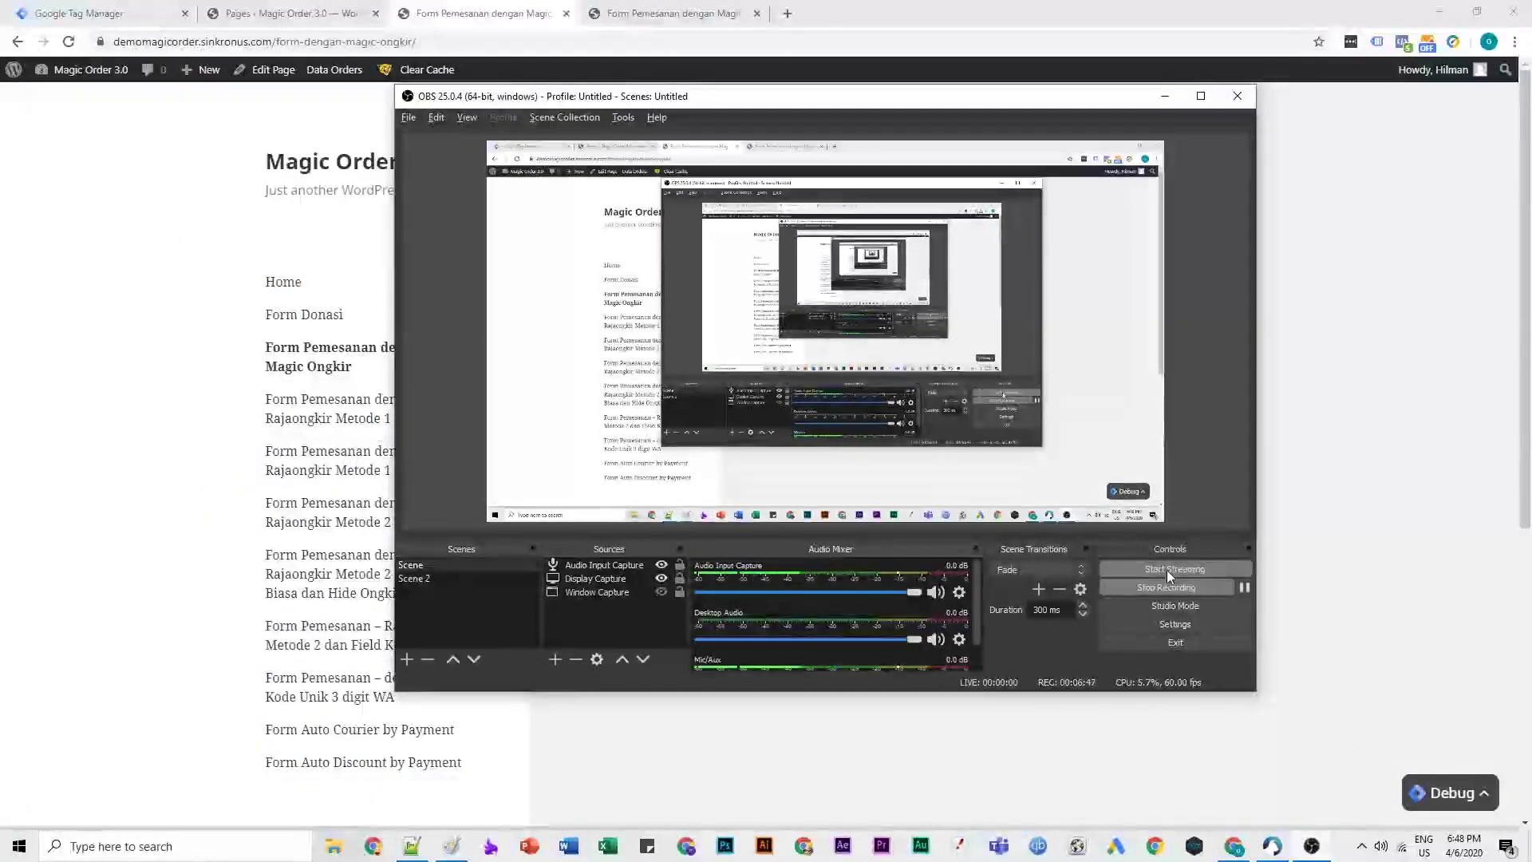